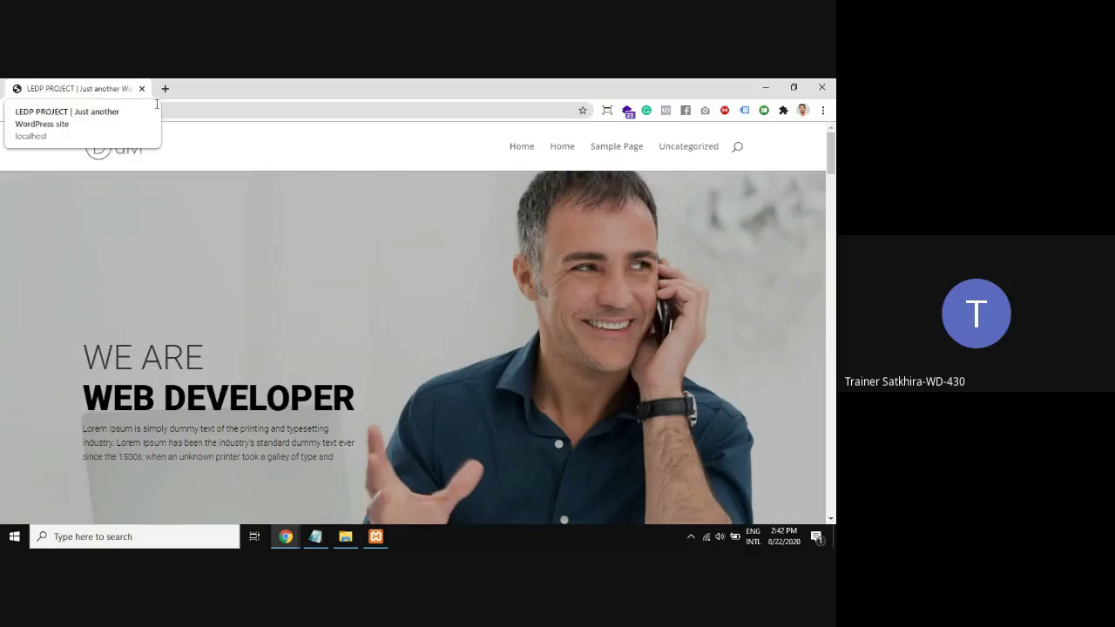
Load localhost/project/wp-admin and log in as the admin user with the account password
{"action": "left_click", "coordinate": [165, 110]}
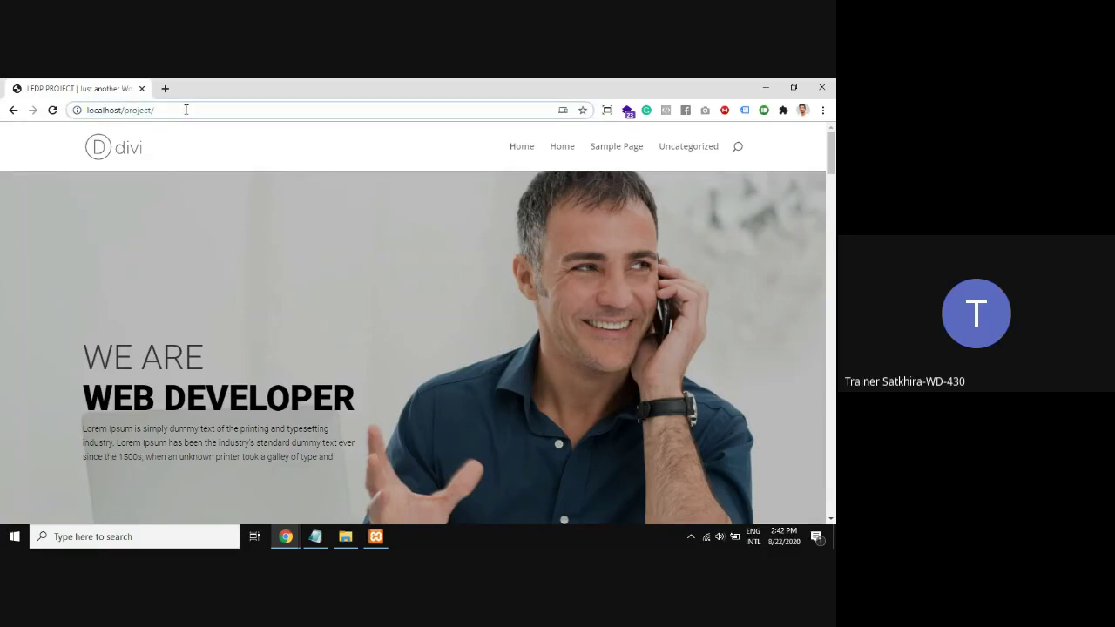
{"action": "type", "text": "wp-adm"}
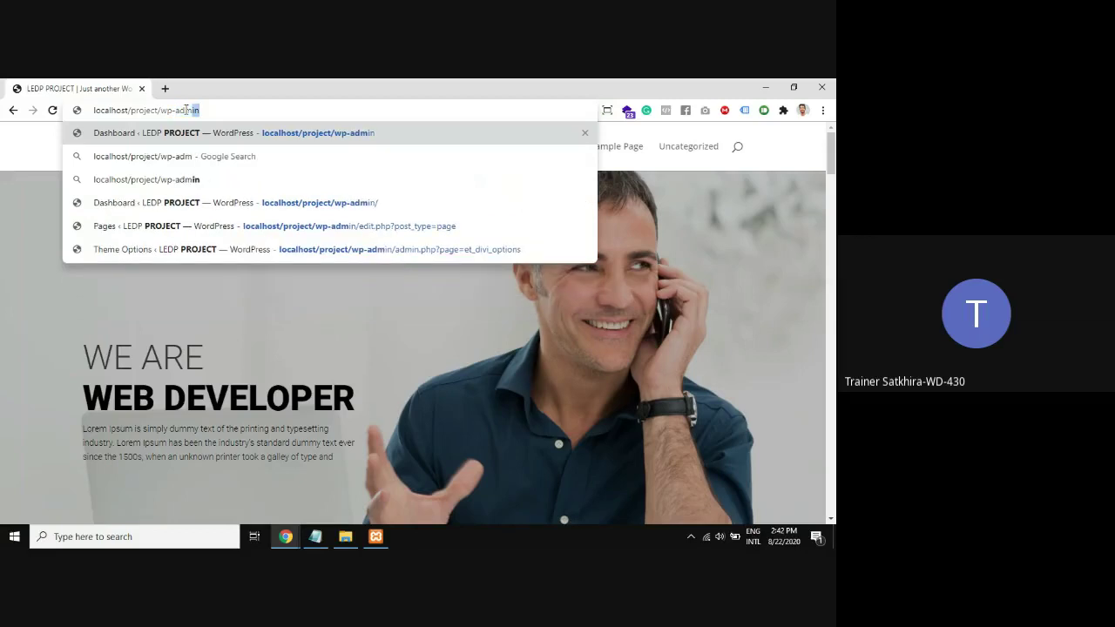
{"action": "type", "text": "in"}
{"action": "key", "text": "Return"}
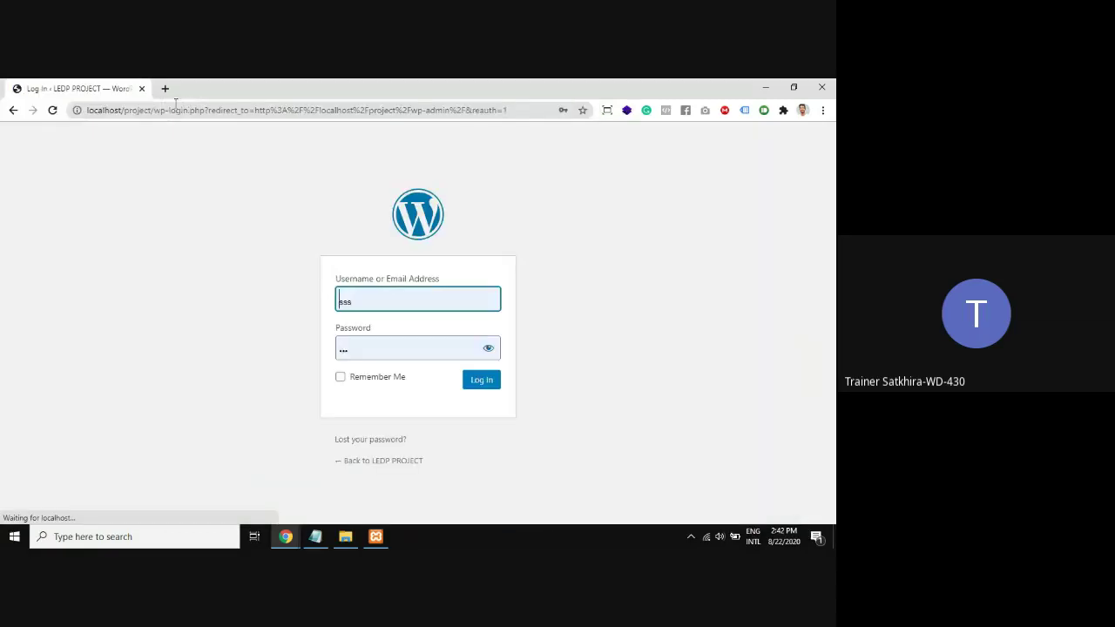
{"action": "double_click", "coordinate": [369, 293]}
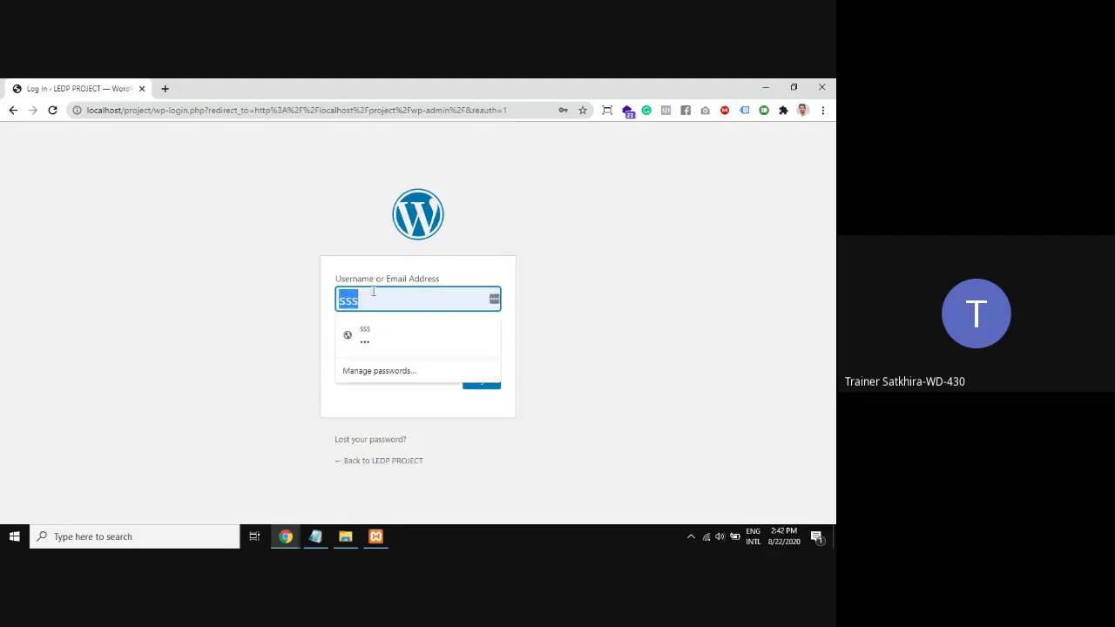
{"action": "type", "text": "admin"}
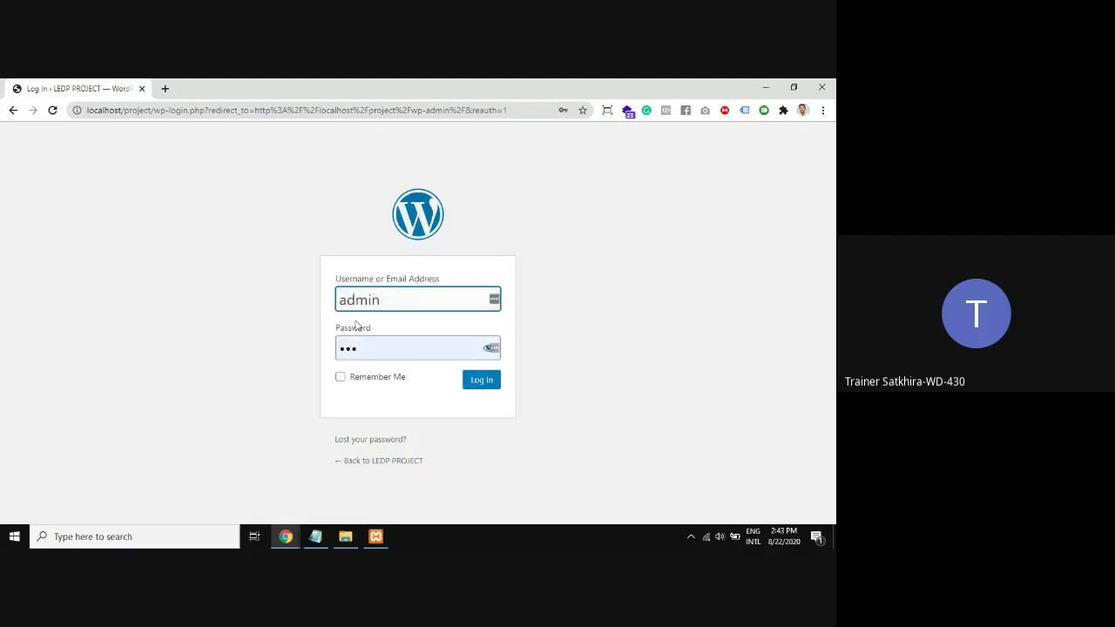
{"action": "double_click", "coordinate": [383, 348]}
{"action": "type", "text": "ad"}
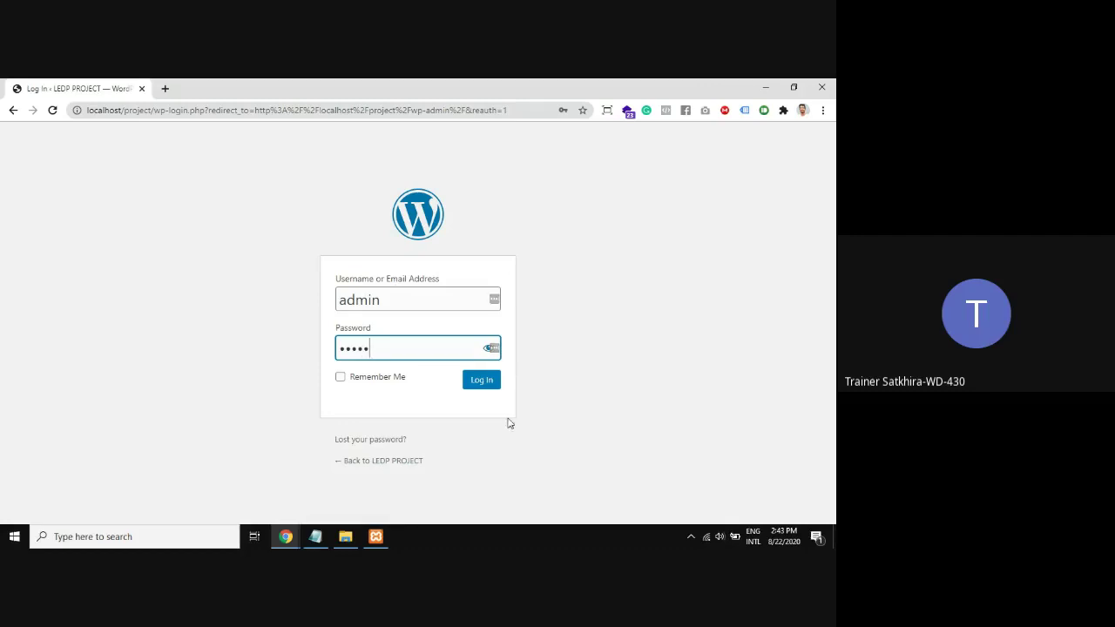
{"action": "left_click", "coordinate": [484, 380]}
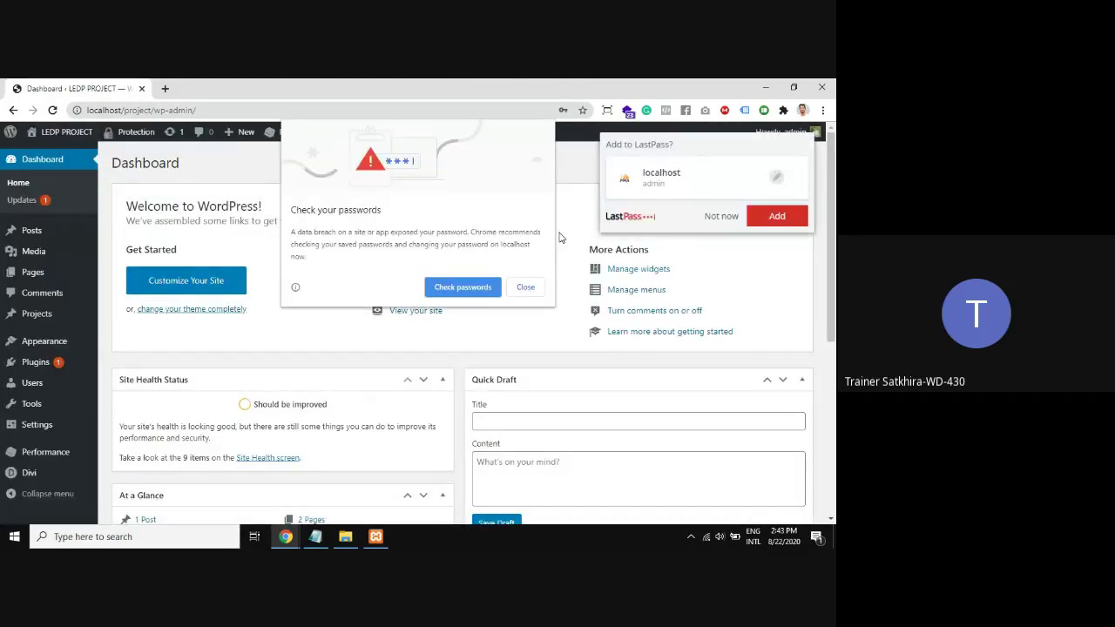
Dismiss Chrome's password-check and LastPass save prompts, glance at Meet, and return to the Dashboard
{"action": "left_click", "coordinate": [525, 287]}
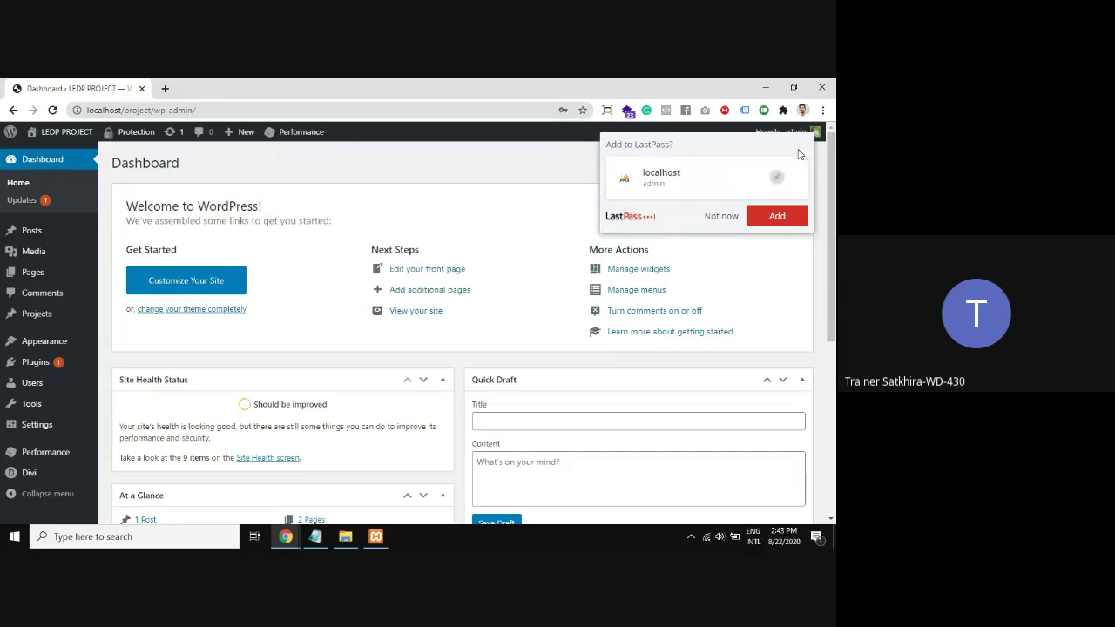
{"action": "left_click", "coordinate": [708, 220]}
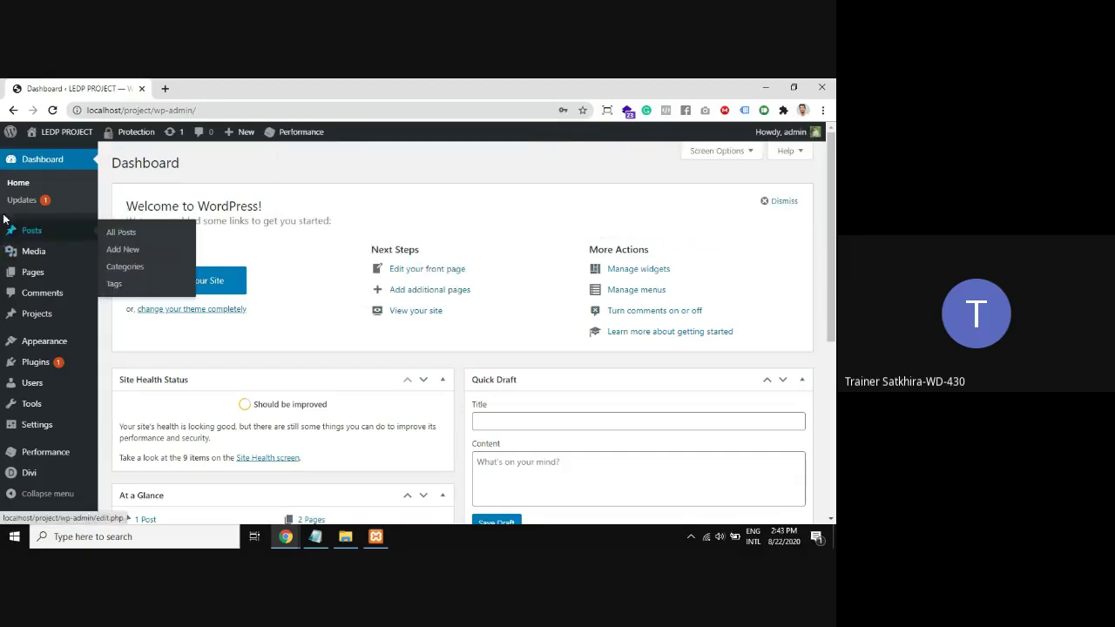
{"action": "mouse_move", "coordinate": [64, 142]}
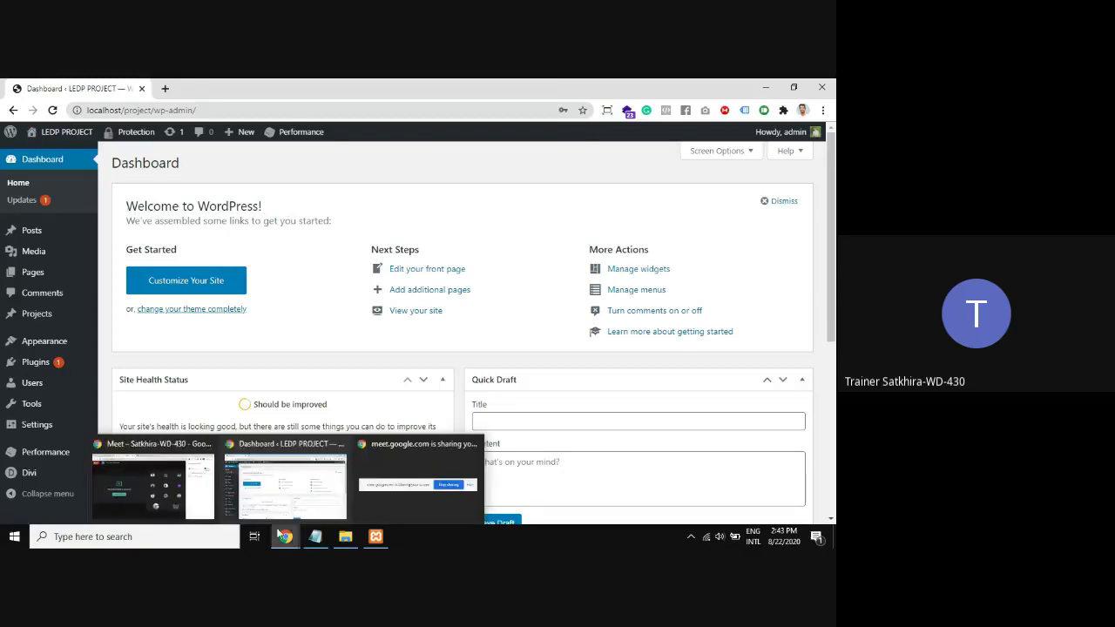
{"action": "mouse_move", "coordinate": [286, 537]}
{"action": "left_click", "coordinate": [158, 494]}
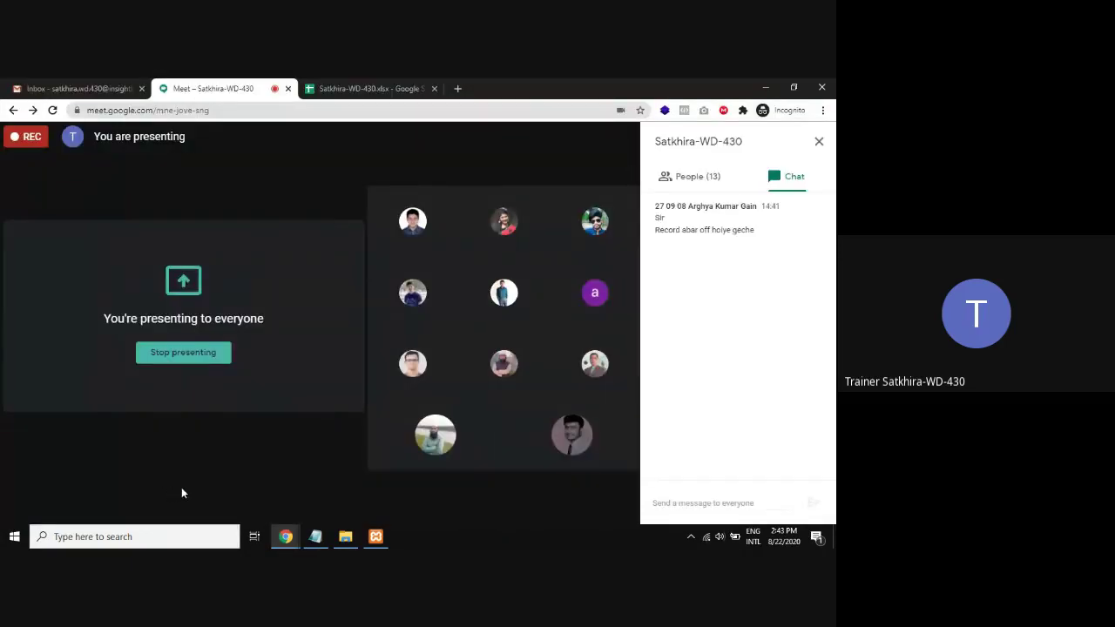
{"action": "mouse_move", "coordinate": [286, 537]}
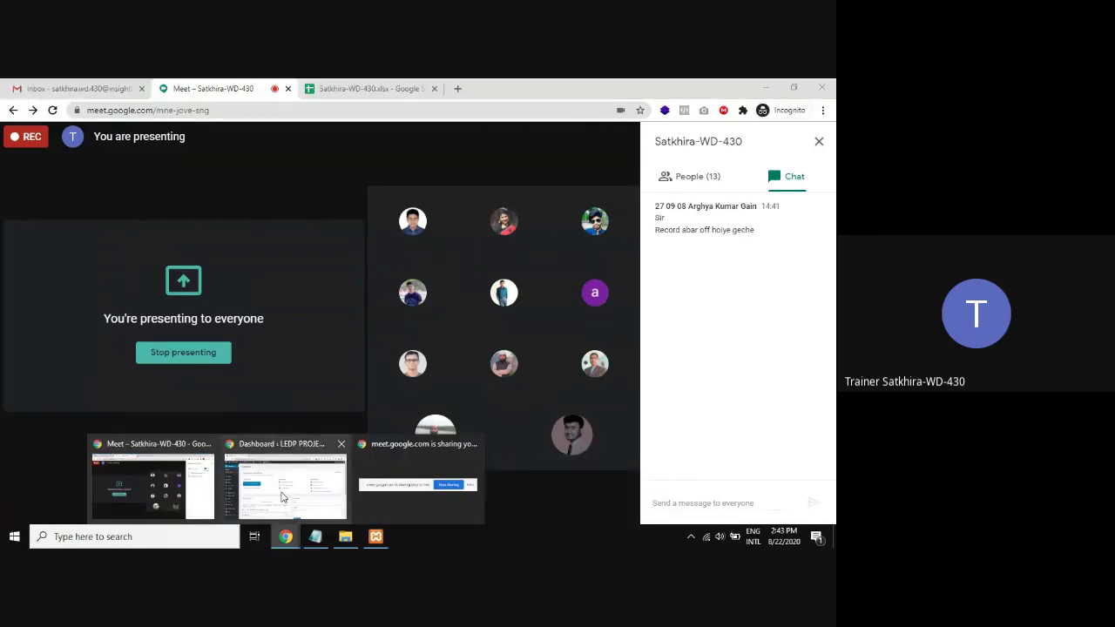
{"action": "left_click", "coordinate": [245, 470]}
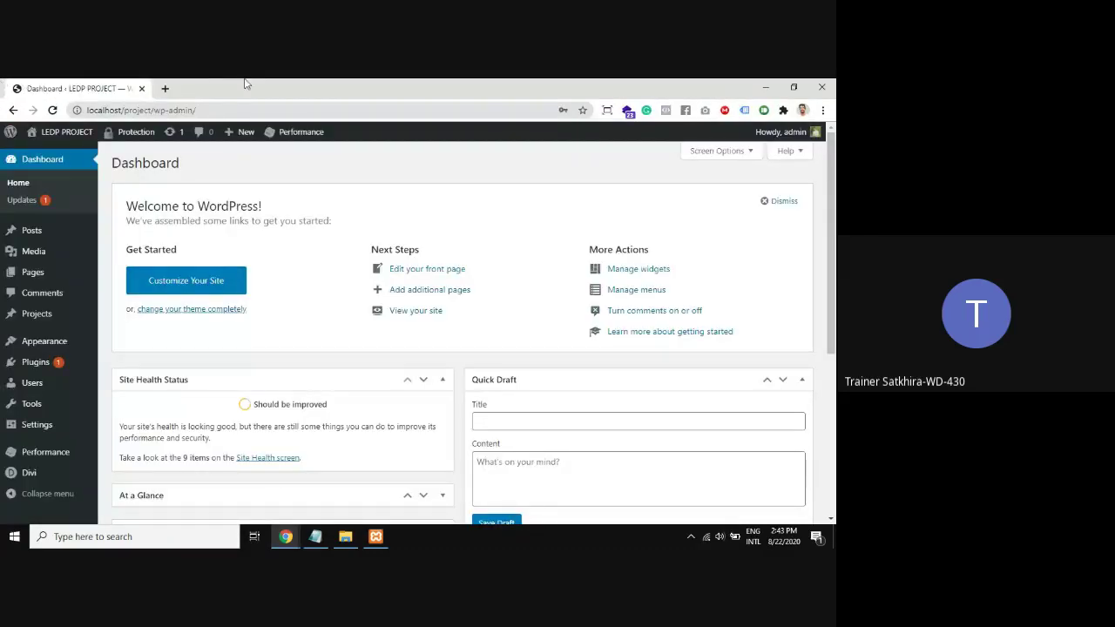
Update the WP Content Copy Protection & No Right Click plugin from Dashboard > Updates
{"action": "left_click", "coordinate": [51, 200]}
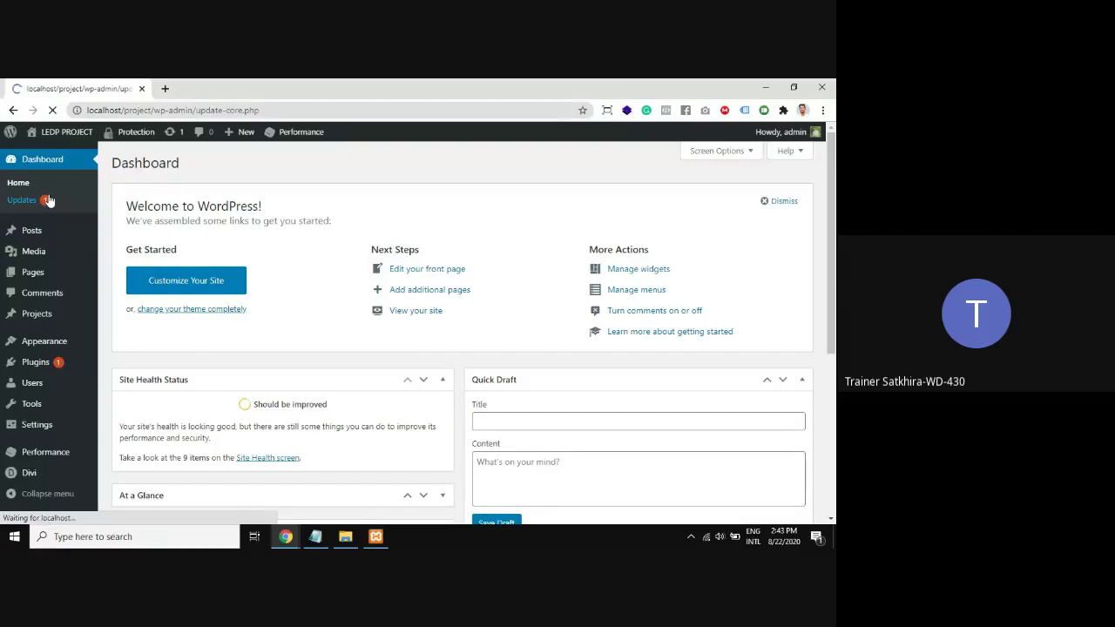
{"action": "scroll", "coordinate": [306, 300], "scroll_direction": "down", "scroll_amount": 1}
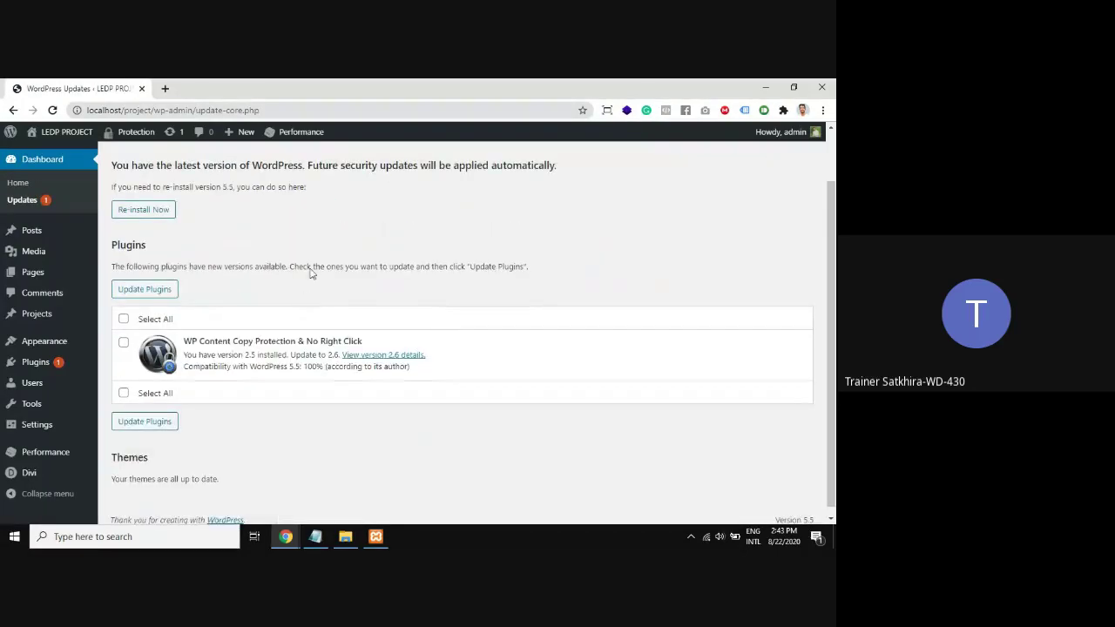
{"action": "scroll", "coordinate": [288, 327], "scroll_direction": "up", "scroll_amount": 1}
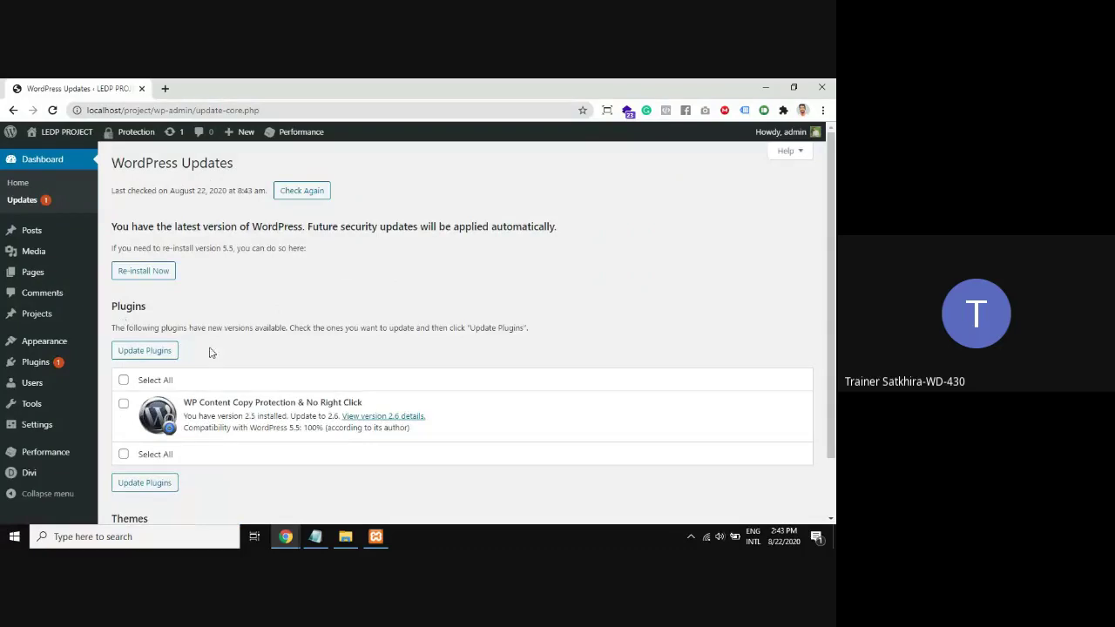
{"action": "scroll", "coordinate": [209, 352], "scroll_direction": "down", "scroll_amount": 1}
{"action": "left_click", "coordinate": [123, 333]}
{"action": "left_click", "coordinate": [132, 287]}
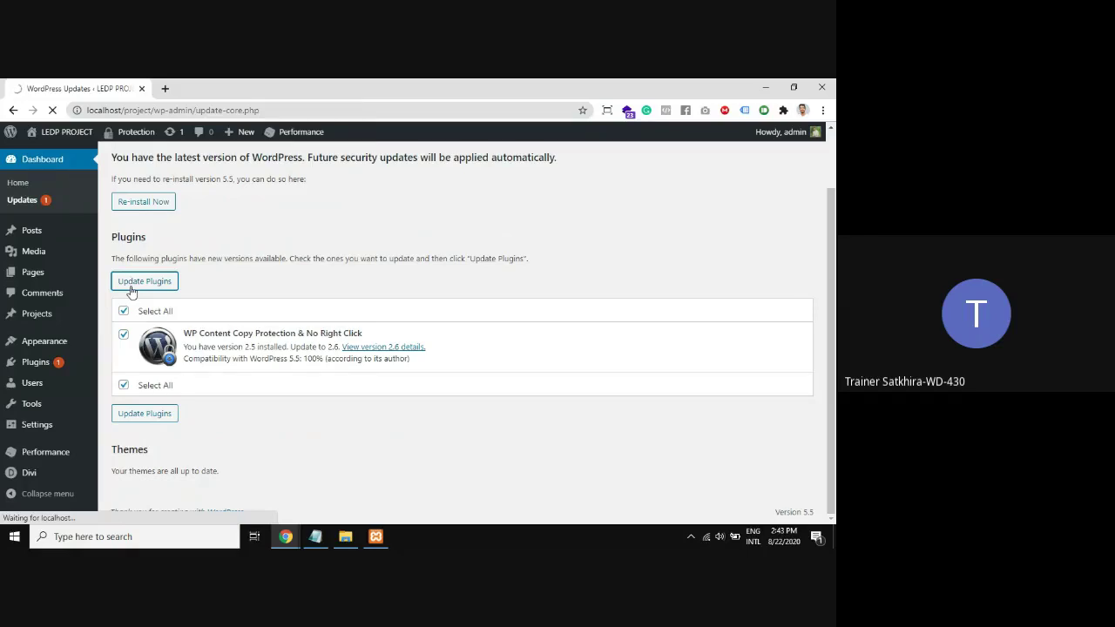
Reload localhost/project/wp-admin/ after maintenance mode until the Dashboard loads again
{"action": "left_click", "coordinate": [29, 169]}
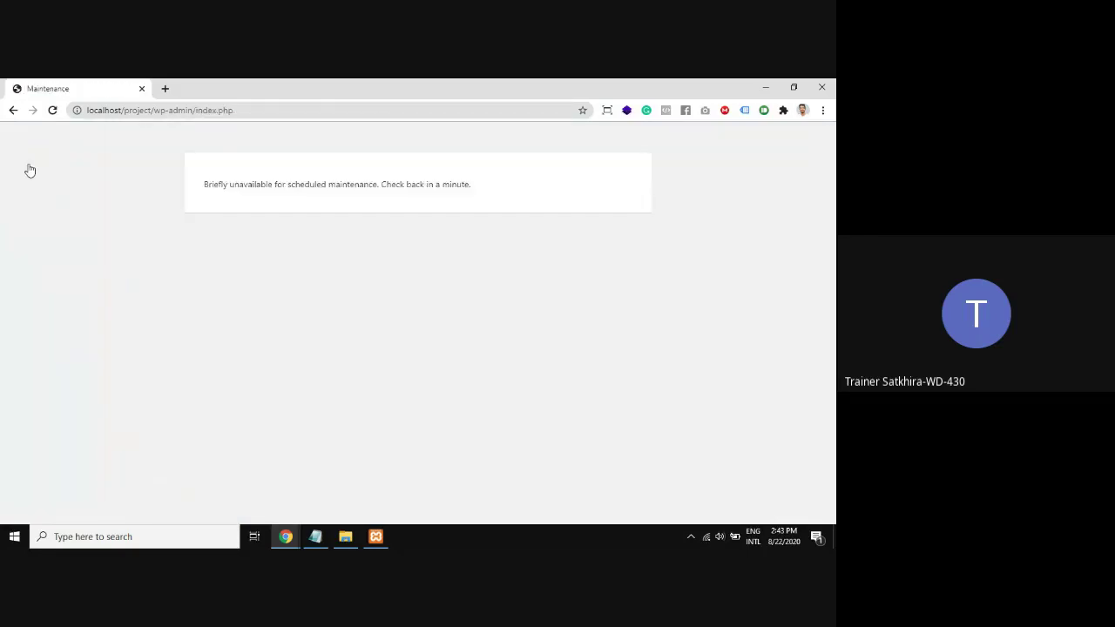
{"action": "left_click", "coordinate": [262, 111]}
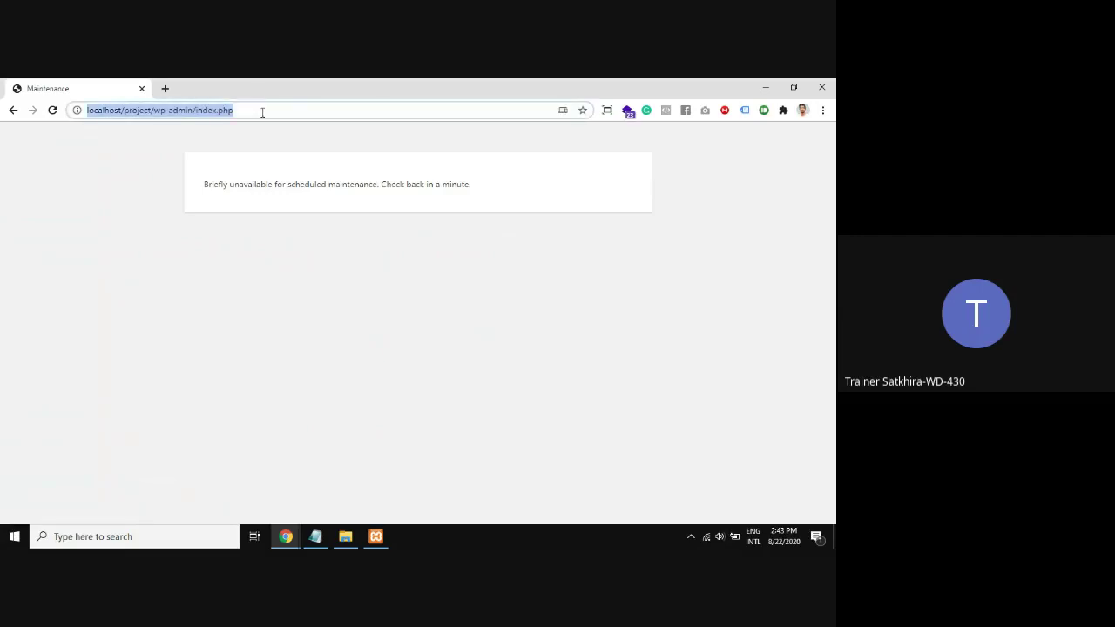
{"action": "left_click", "coordinate": [295, 111]}
{"action": "key", "text": "BackSpace"}
{"action": "key", "text": "BackSpace"}
{"action": "key", "text": "BackSpace"}
{"action": "key", "text": "BackSpace"}
{"action": "key", "text": "BackSpace"}
{"action": "key", "text": "BackSpace"}
{"action": "key", "text": "BackSpace"}
{"action": "key", "text": "BackSpace"}
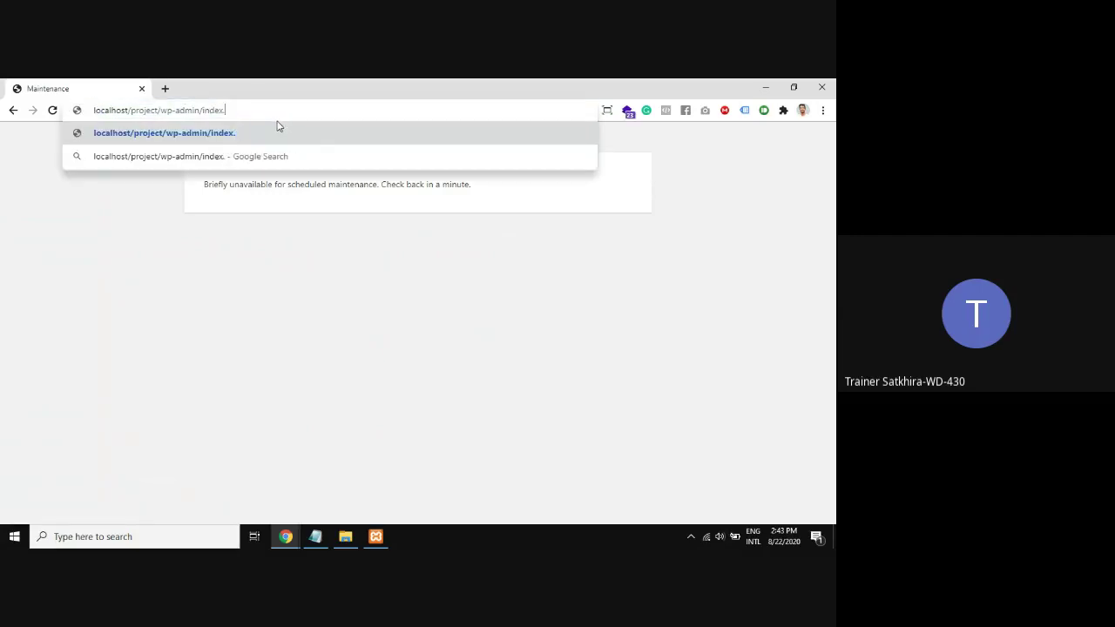
{"action": "key", "text": "BackSpace"}
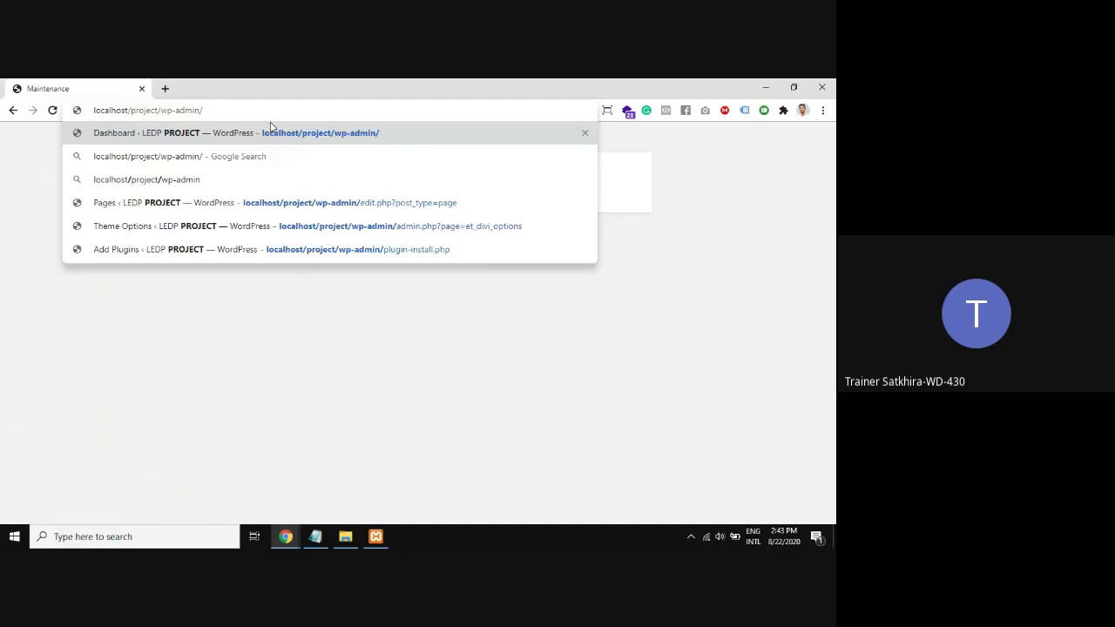
{"action": "key", "text": "Return"}
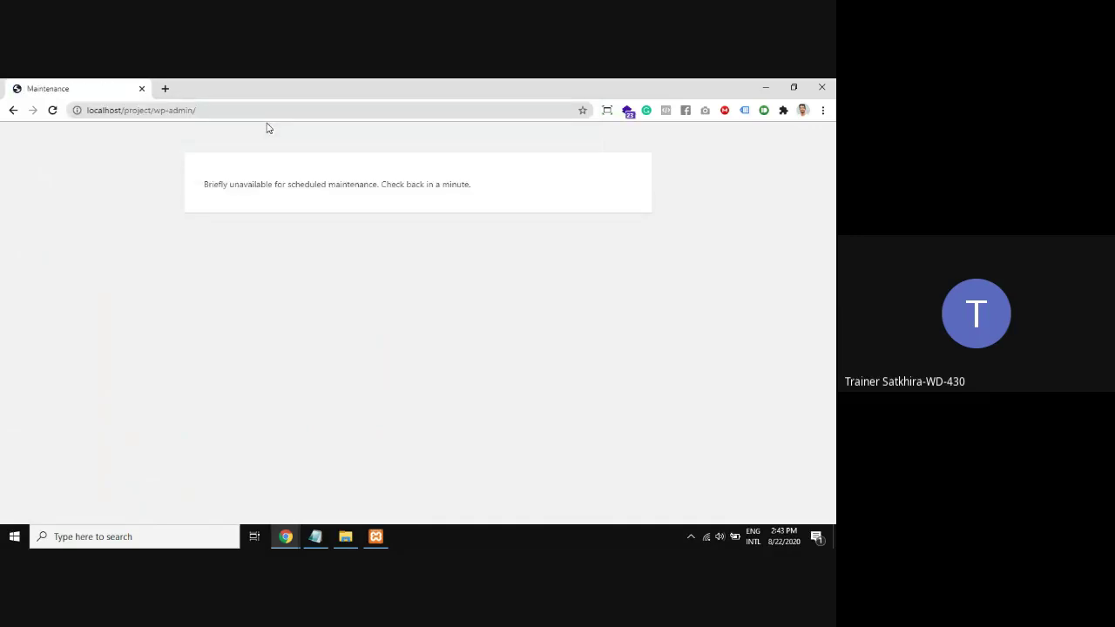
{"action": "left_click", "coordinate": [271, 108]}
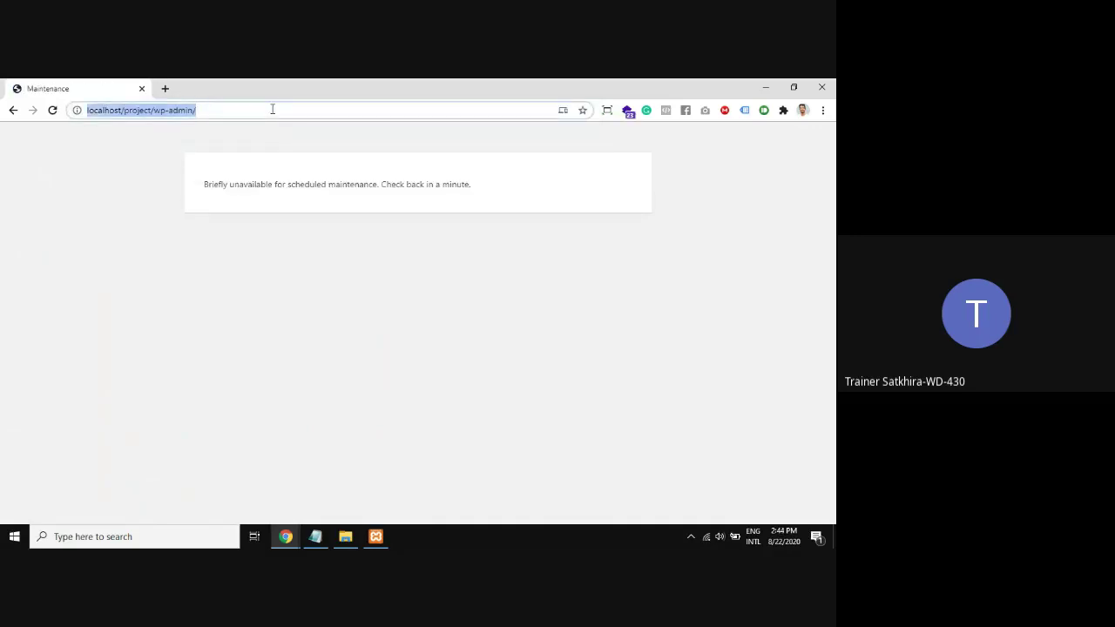
{"action": "left_click", "coordinate": [266, 111]}
{"action": "key", "text": "Return"}
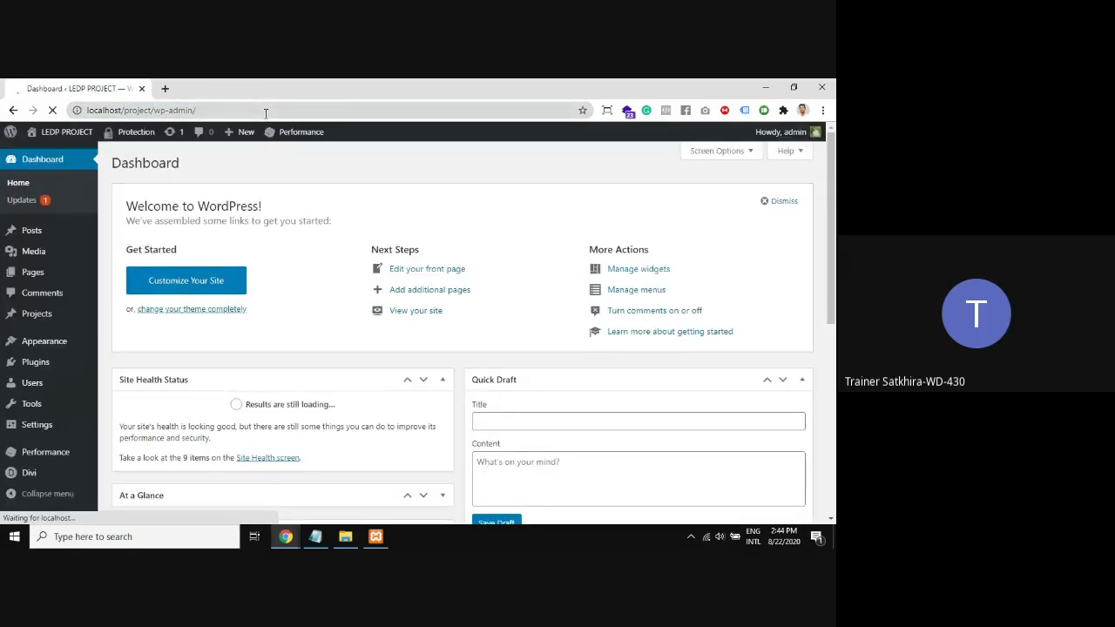
Try updating the Divi theme, note the Elegant Themes authentication error, and return to the Dashboard
{"action": "left_click", "coordinate": [54, 203]}
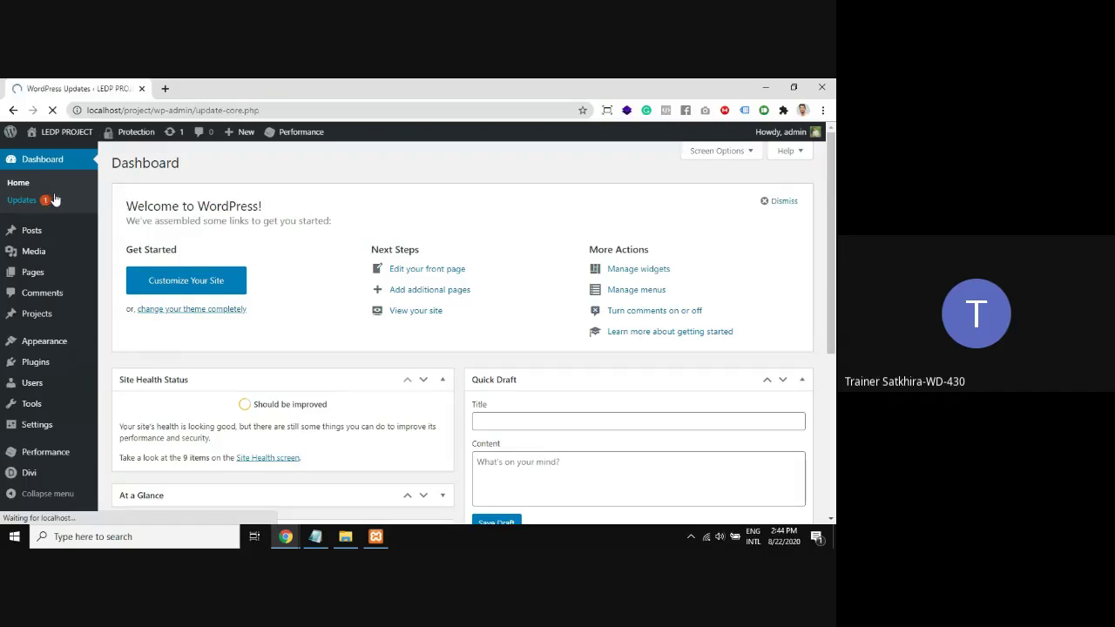
{"action": "scroll", "coordinate": [279, 305], "scroll_direction": "down", "scroll_amount": 3}
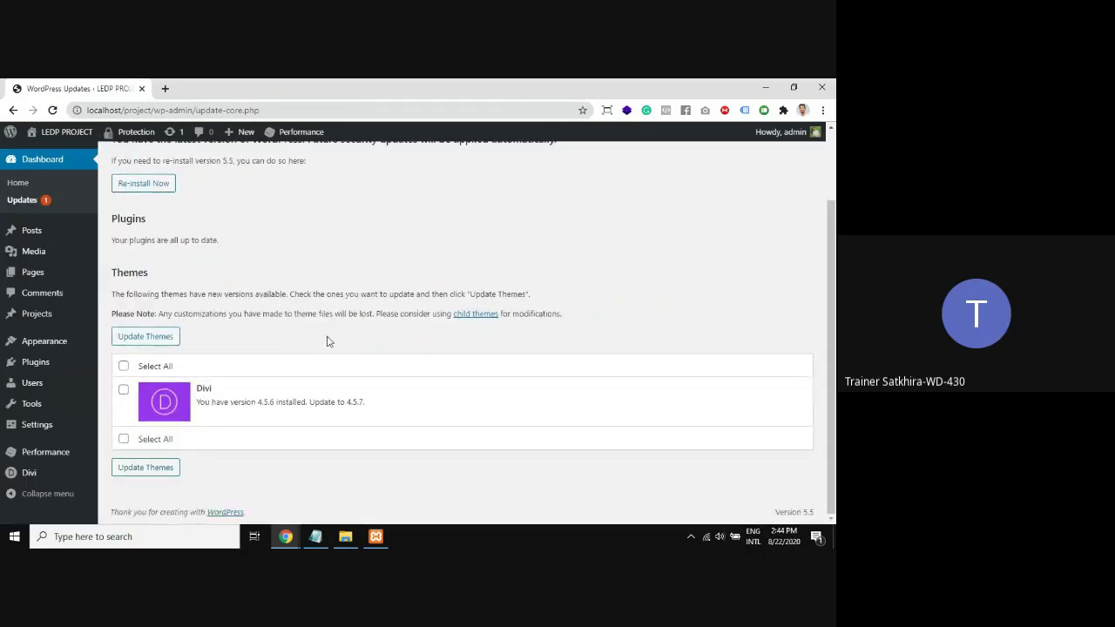
{"action": "left_click", "coordinate": [123, 390]}
{"action": "left_click", "coordinate": [131, 337]}
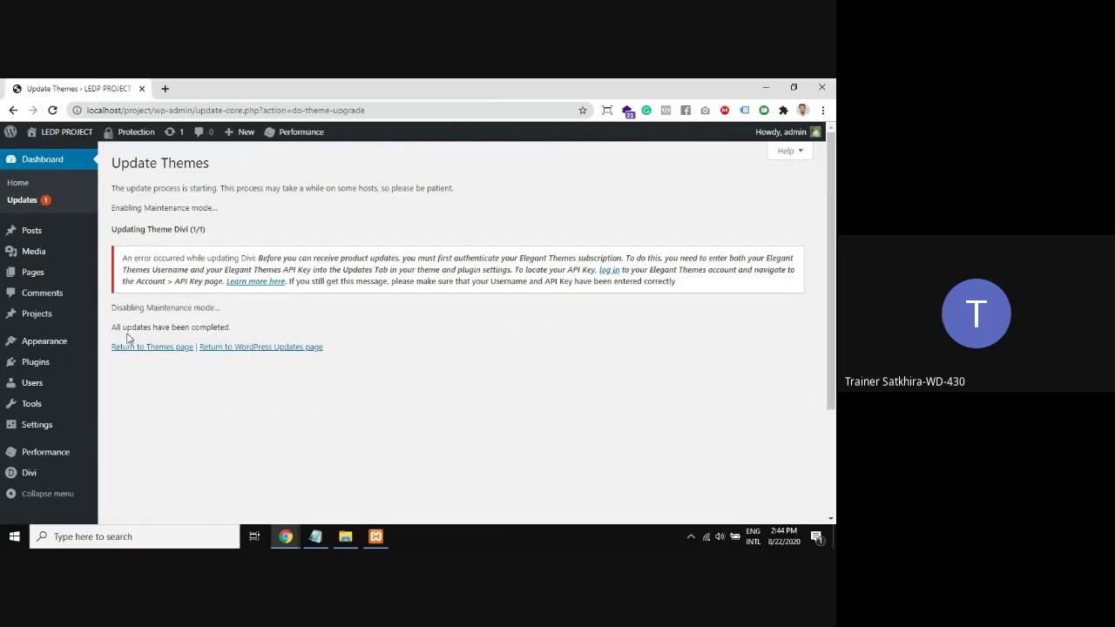
{"action": "left_click_drag", "start_coordinate": [152, 268], "coordinate": [252, 258]}
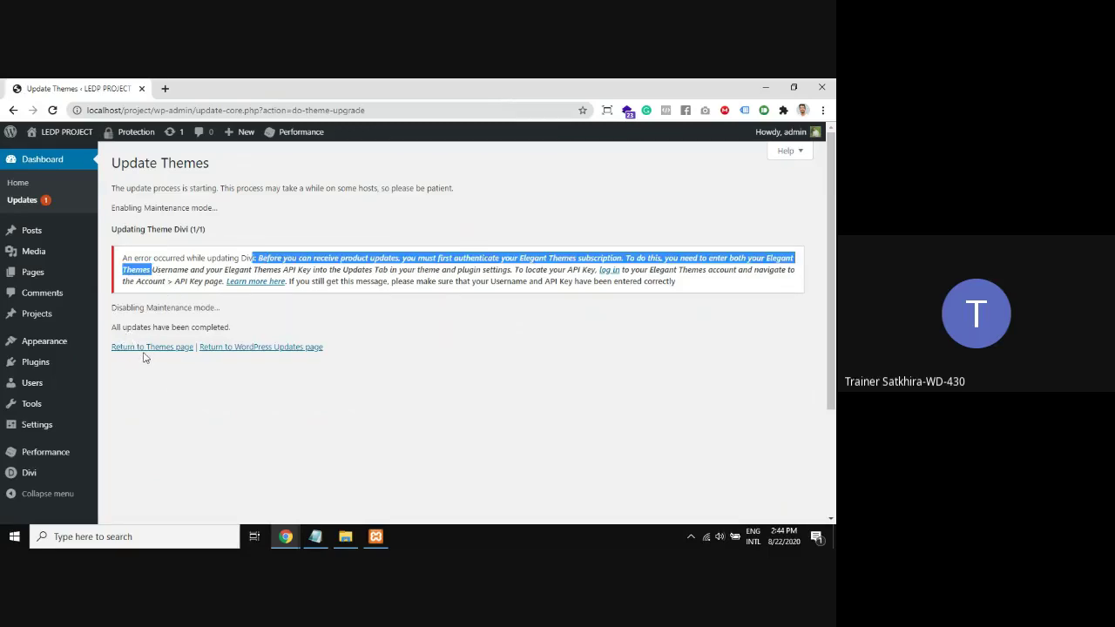
{"action": "left_click", "coordinate": [28, 185]}
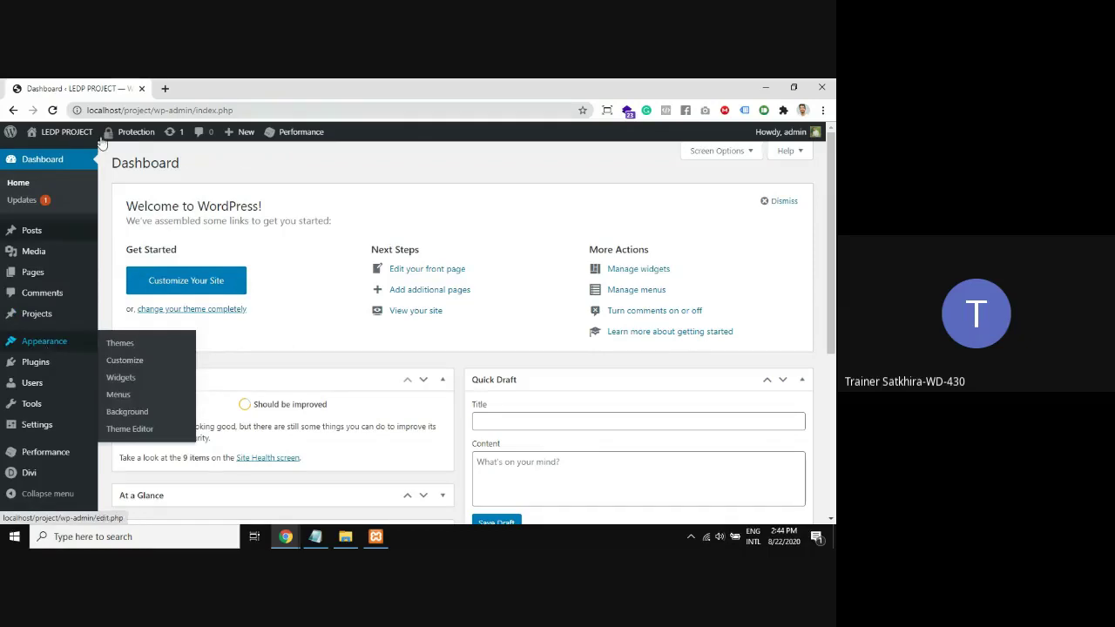
Open a blank browser tab and look inside the project folder in htdocs
{"action": "left_click", "coordinate": [164, 87]}
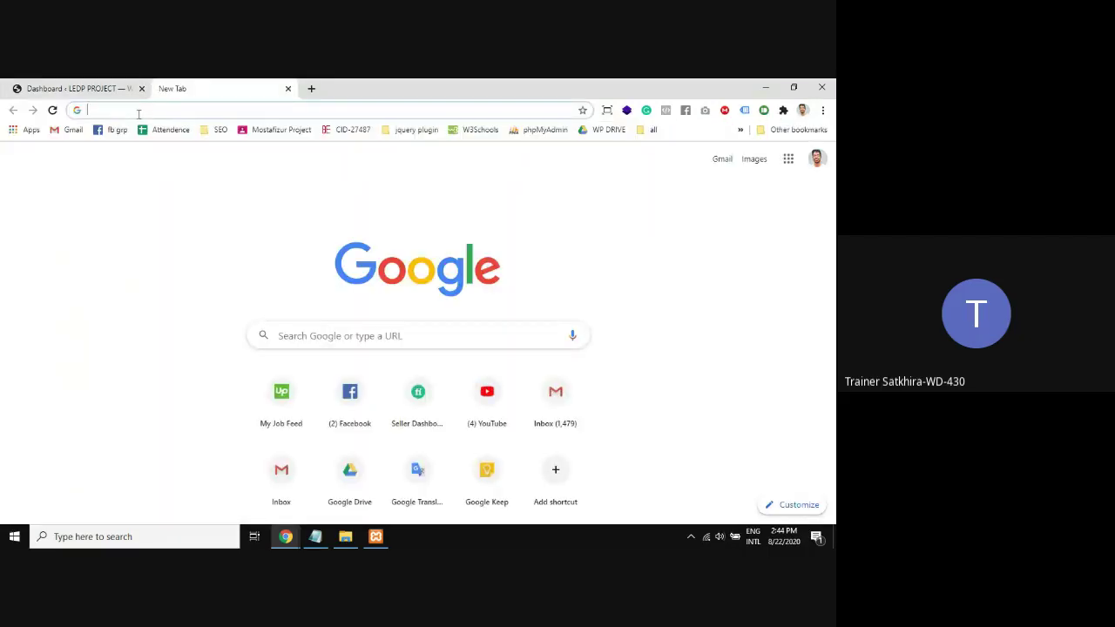
{"action": "left_click", "coordinate": [91, 87]}
{"action": "left_click", "coordinate": [287, 436]}
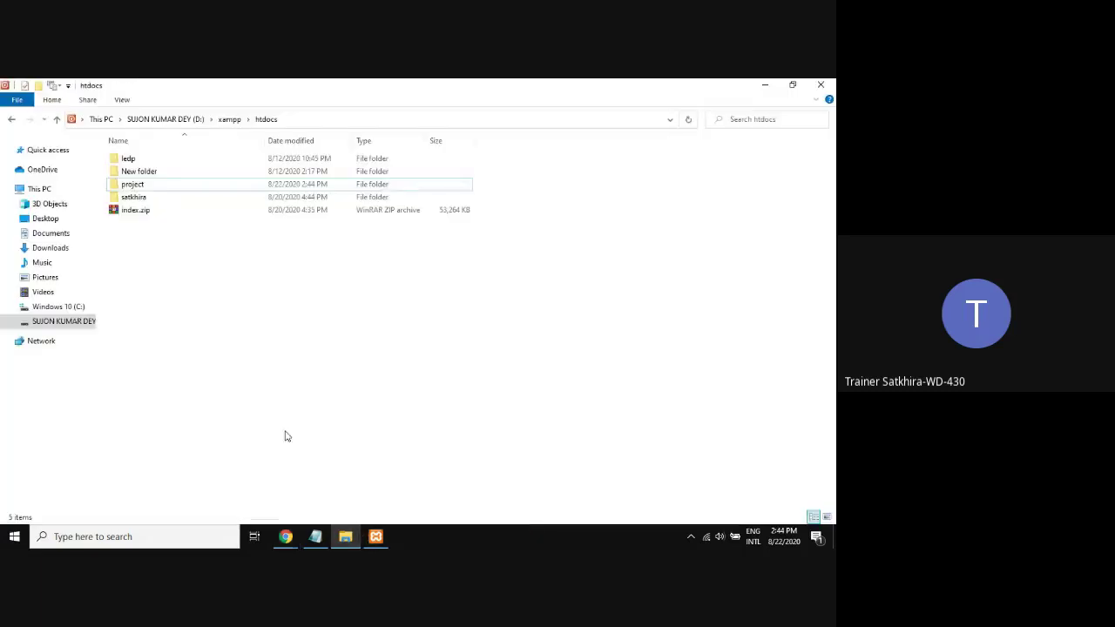
{"action": "left_click", "coordinate": [128, 184]}
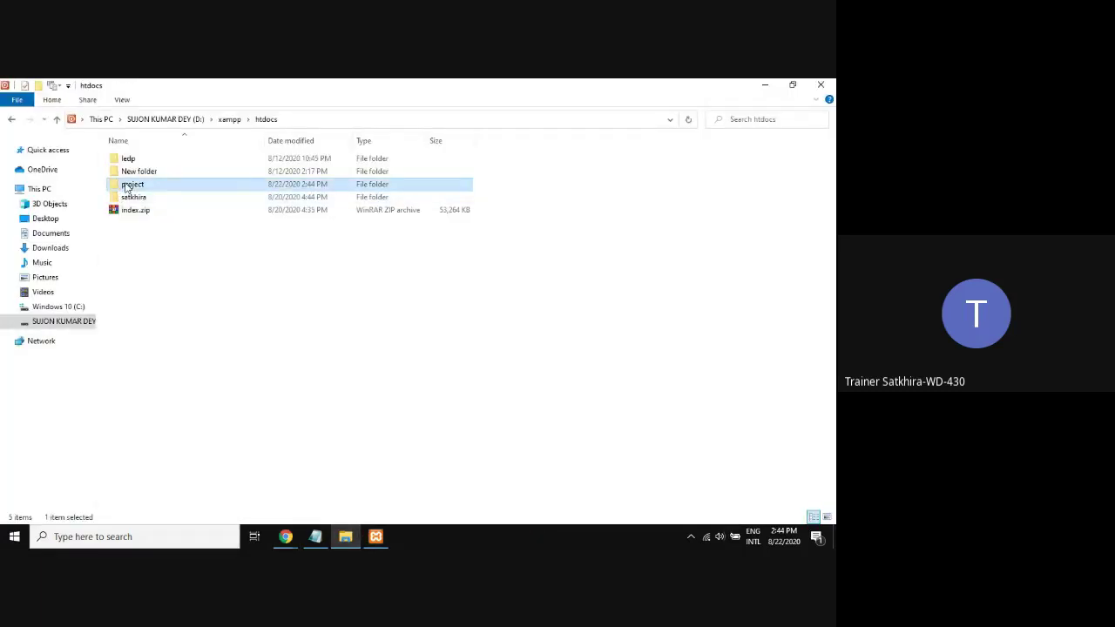
{"action": "double_click", "coordinate": [128, 185]}
{"action": "key", "text": "alt+Left"}
{"action": "mouse_move", "coordinate": [285, 536]}
{"action": "left_click", "coordinate": [282, 474]}
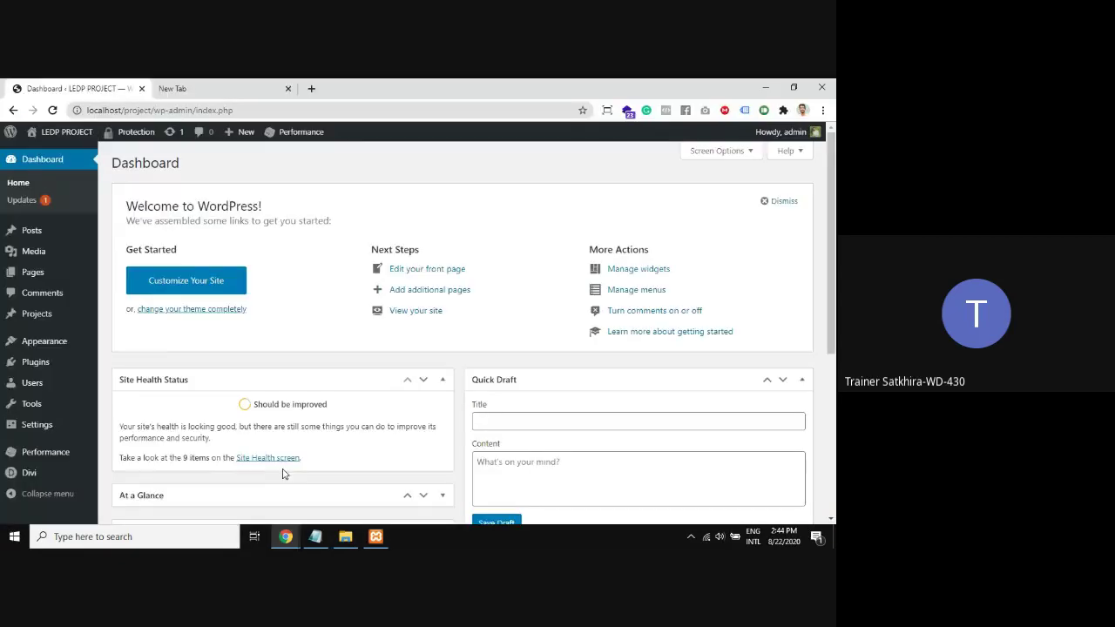
{"action": "left_click", "coordinate": [346, 536]}
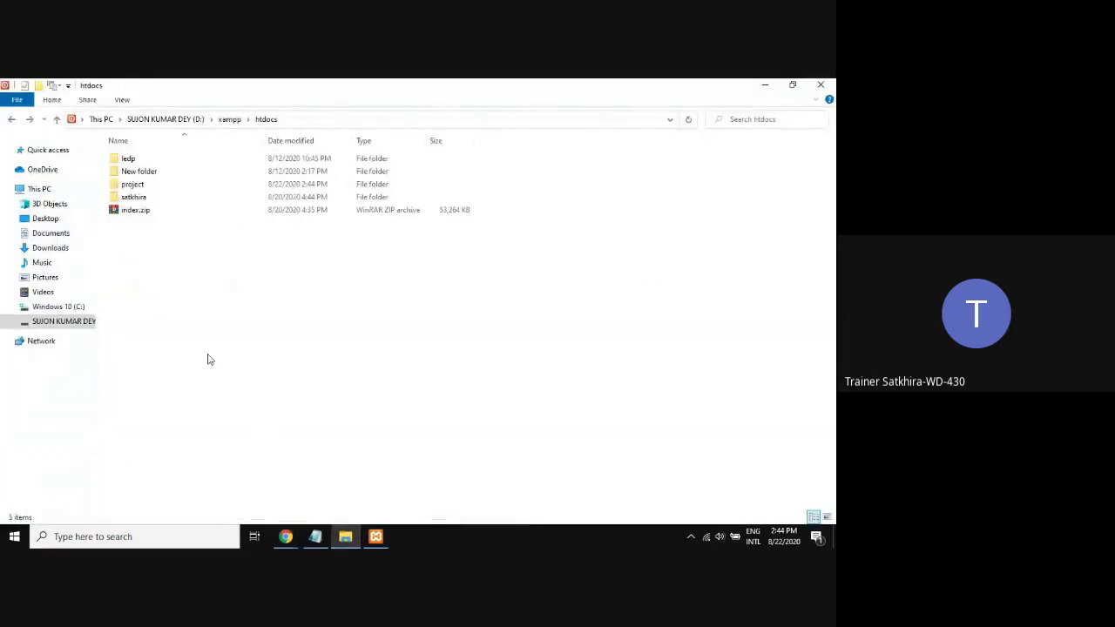
Create a new folder named newproject in htdocs
{"action": "left_click", "coordinate": [38, 85]}
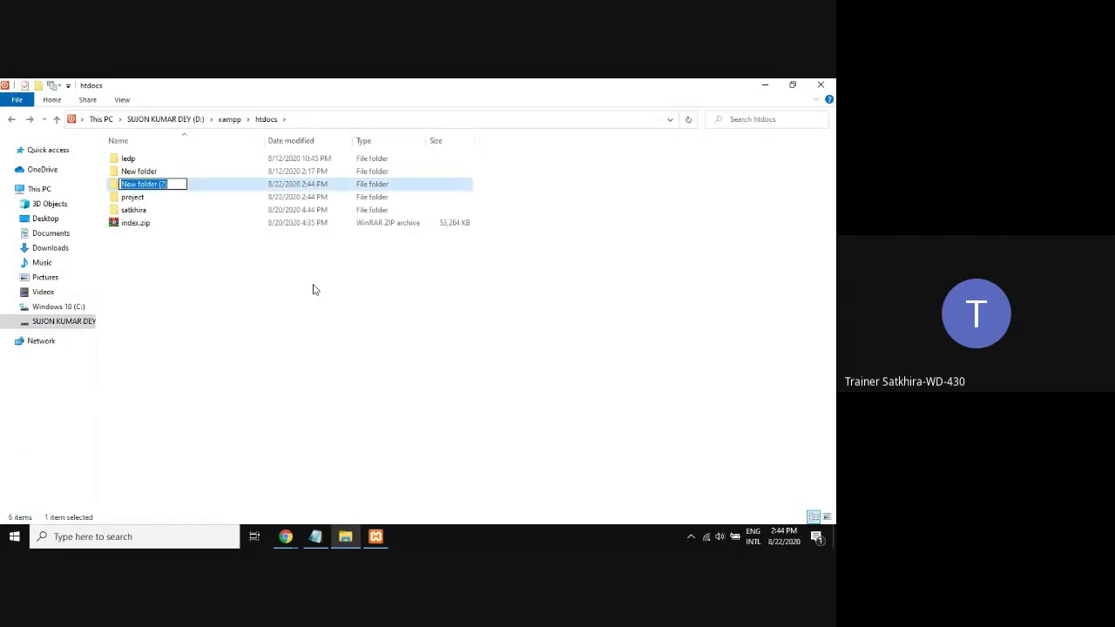
{"action": "type", "text": "newproject"}
{"action": "key", "text": "Return"}
{"action": "key", "text": "Return"}
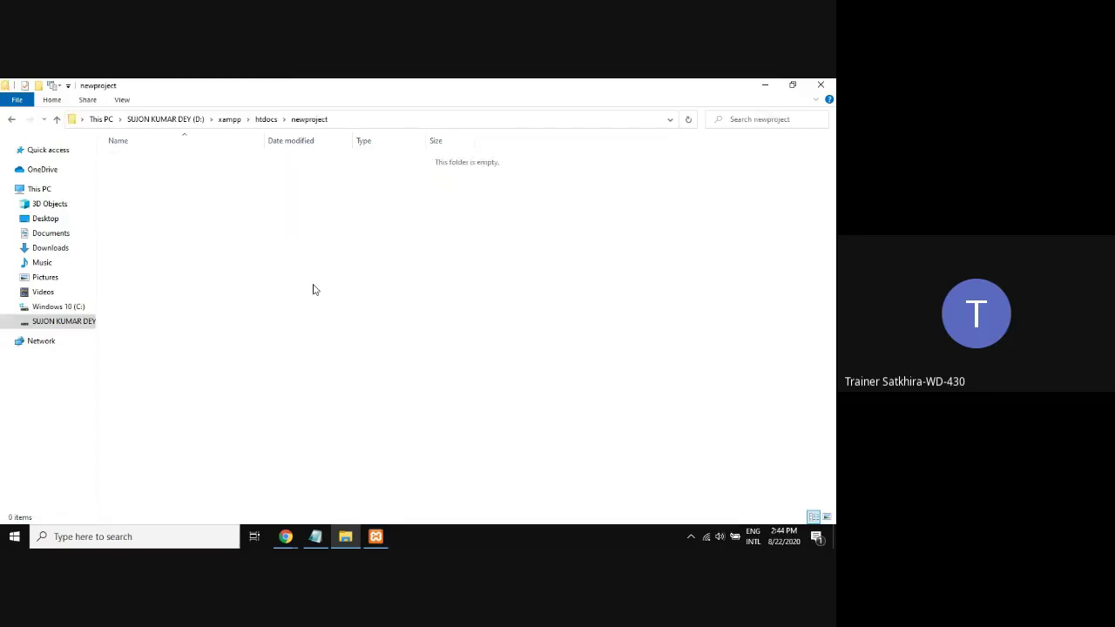
{"action": "left_click", "coordinate": [11, 118]}
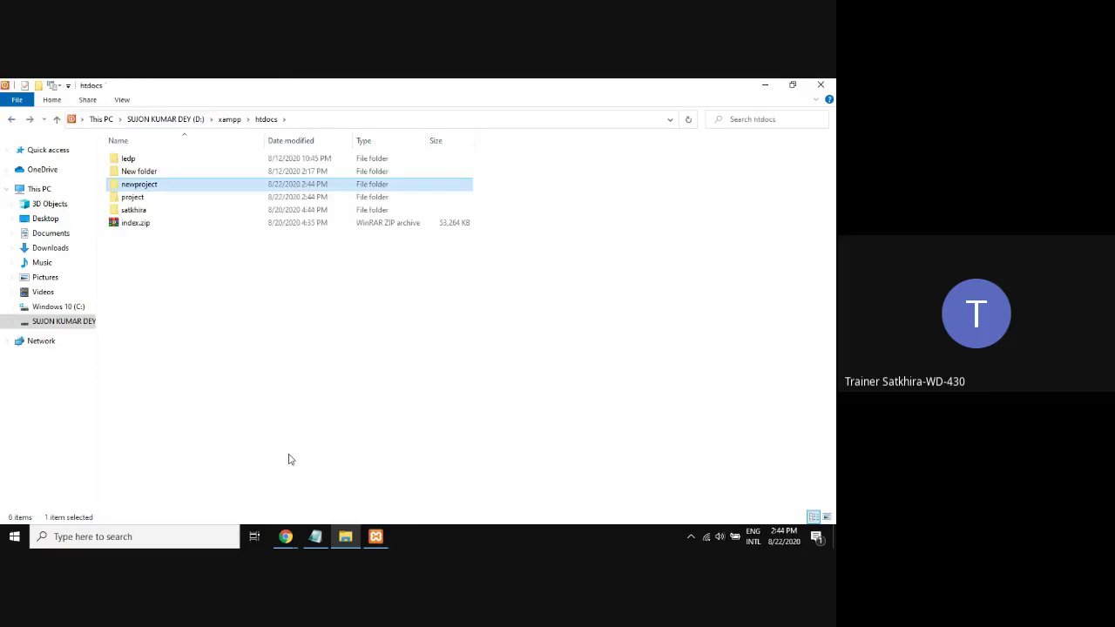
Check the Meet call and highlight the manual migration line in the SERVICES.txt notes
{"action": "mouse_move", "coordinate": [286, 536]}
{"action": "left_click", "coordinate": [167, 478]}
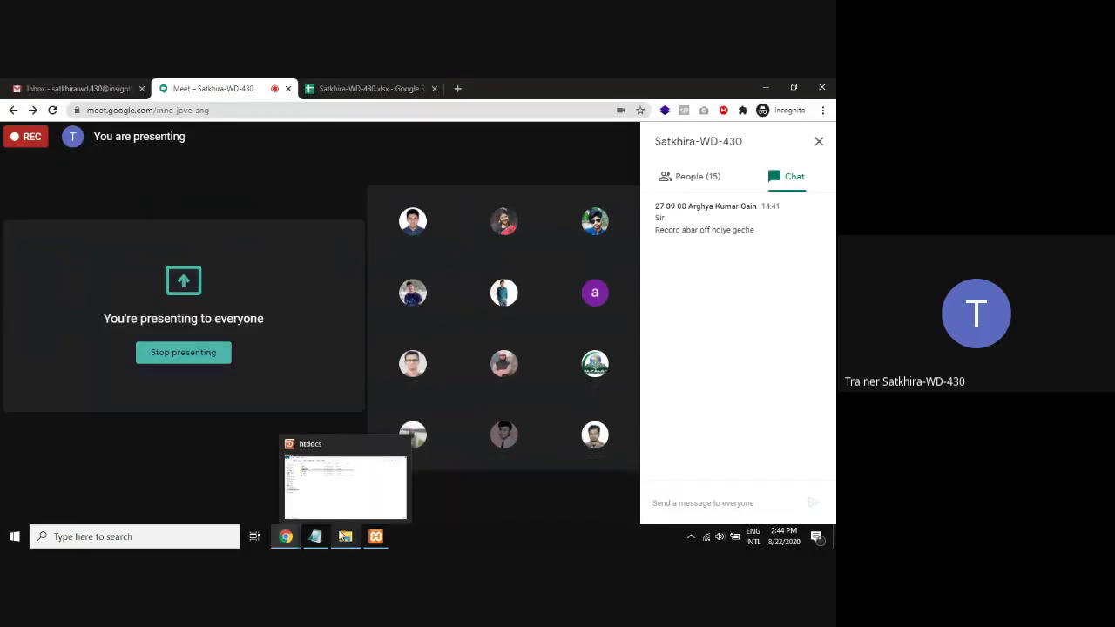
{"action": "left_click", "coordinate": [314, 537]}
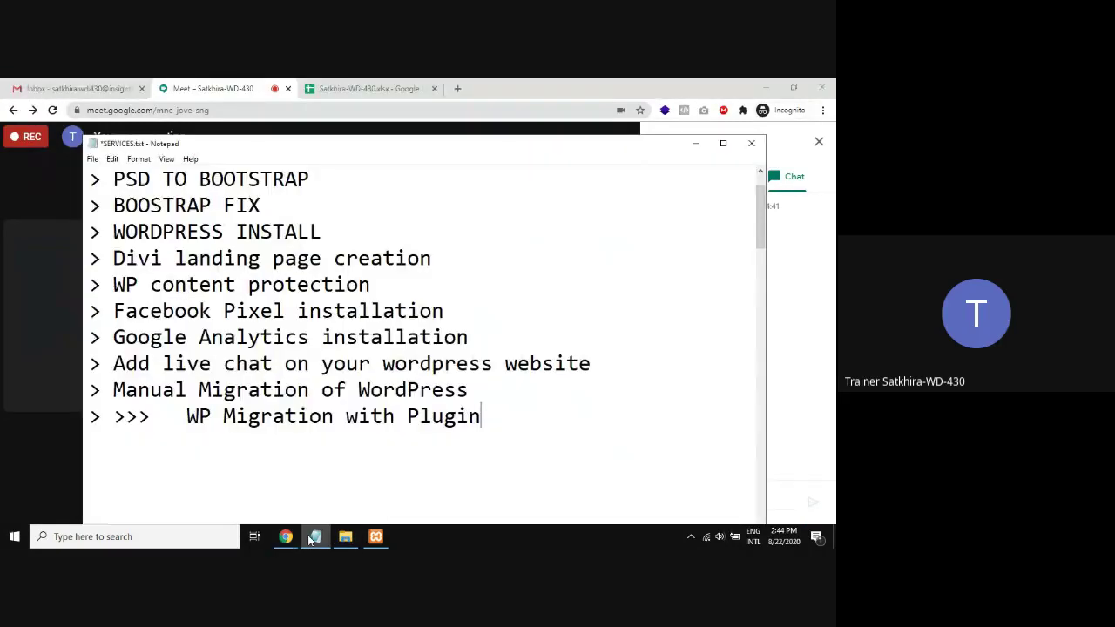
{"action": "left_click_drag", "start_coordinate": [248, 390], "coordinate": [397, 390]}
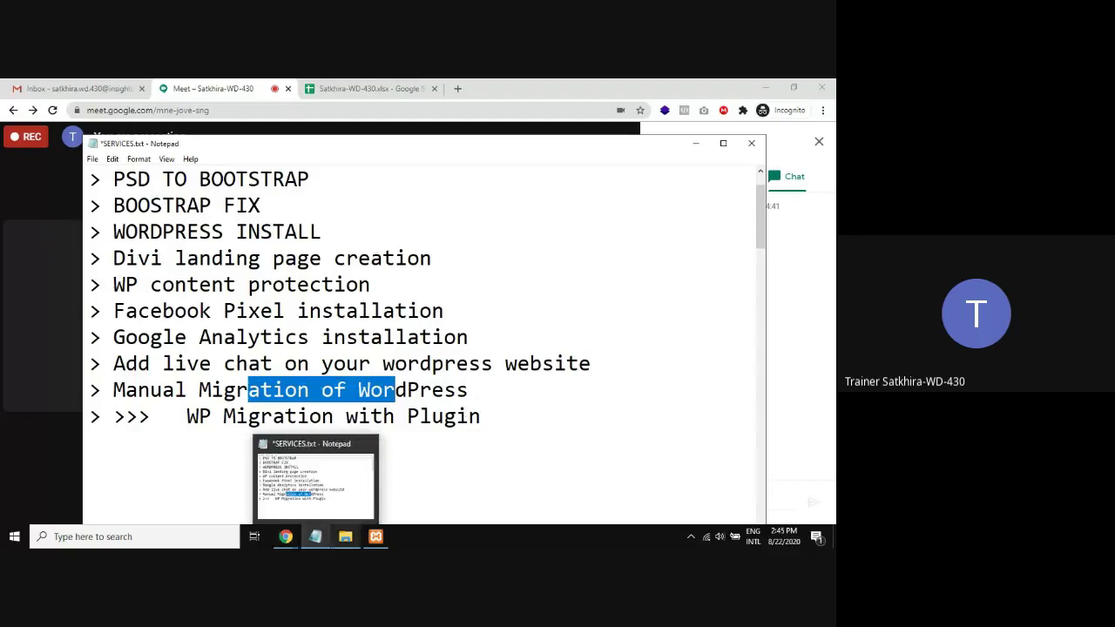
{"action": "left_click", "coordinate": [345, 536]}
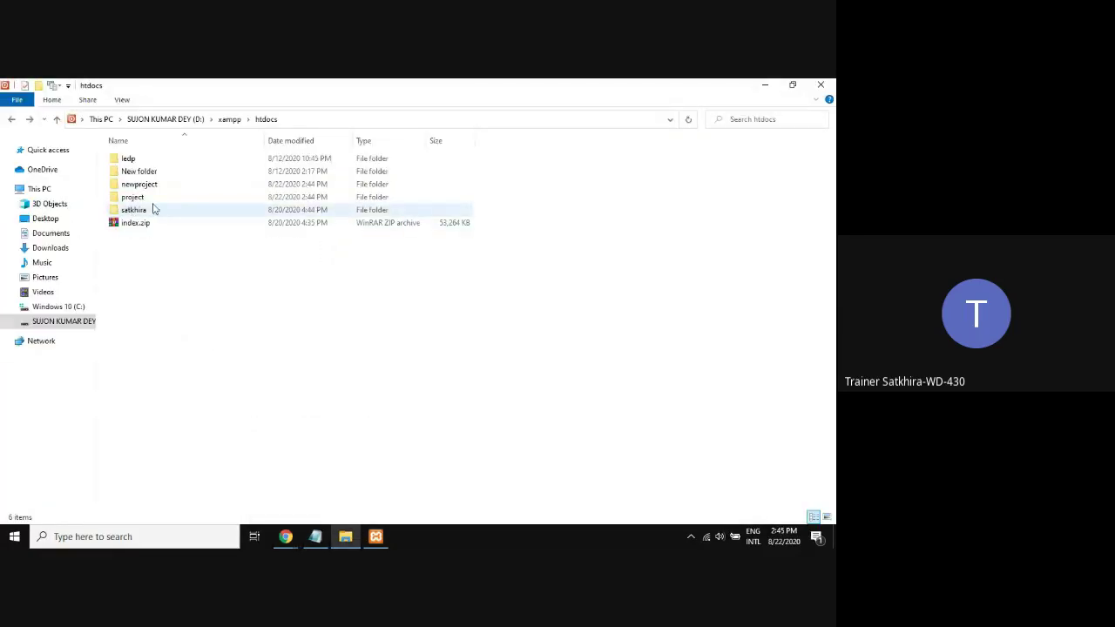
Browse the satkhira and project folders, selecting their 21 WordPress items each
{"action": "double_click", "coordinate": [135, 210]}
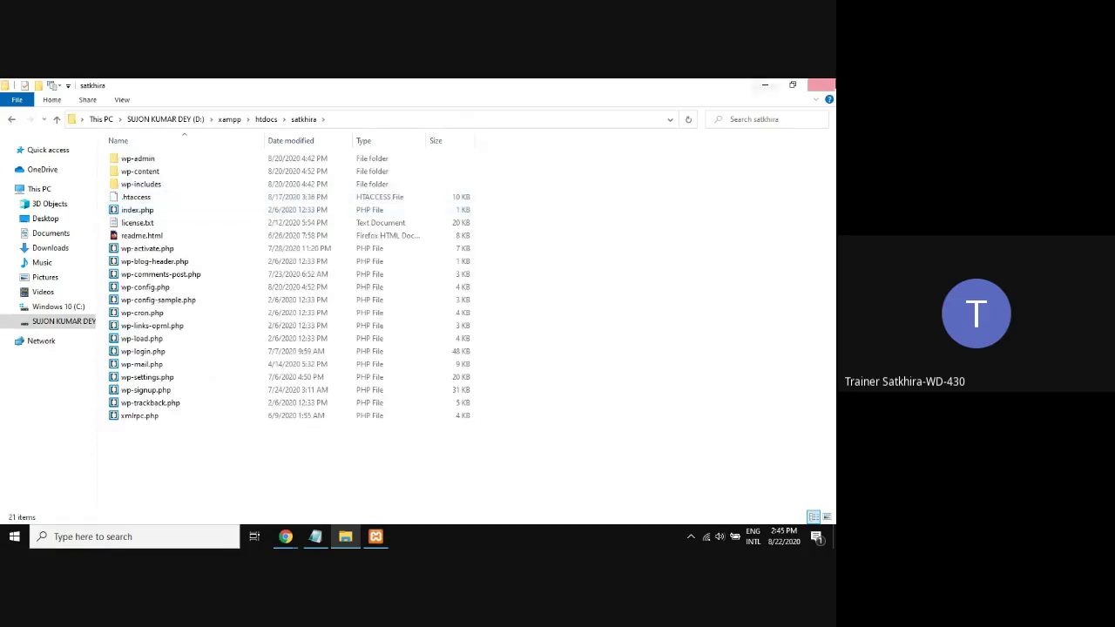
{"action": "key", "text": "alt+Left"}
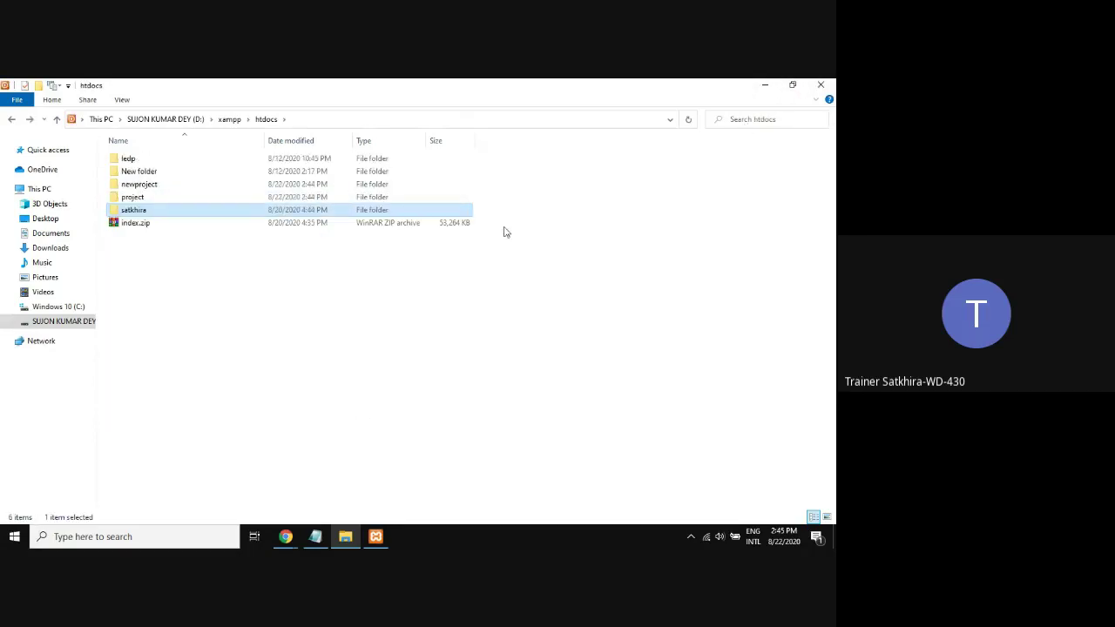
{"action": "double_click", "coordinate": [160, 216]}
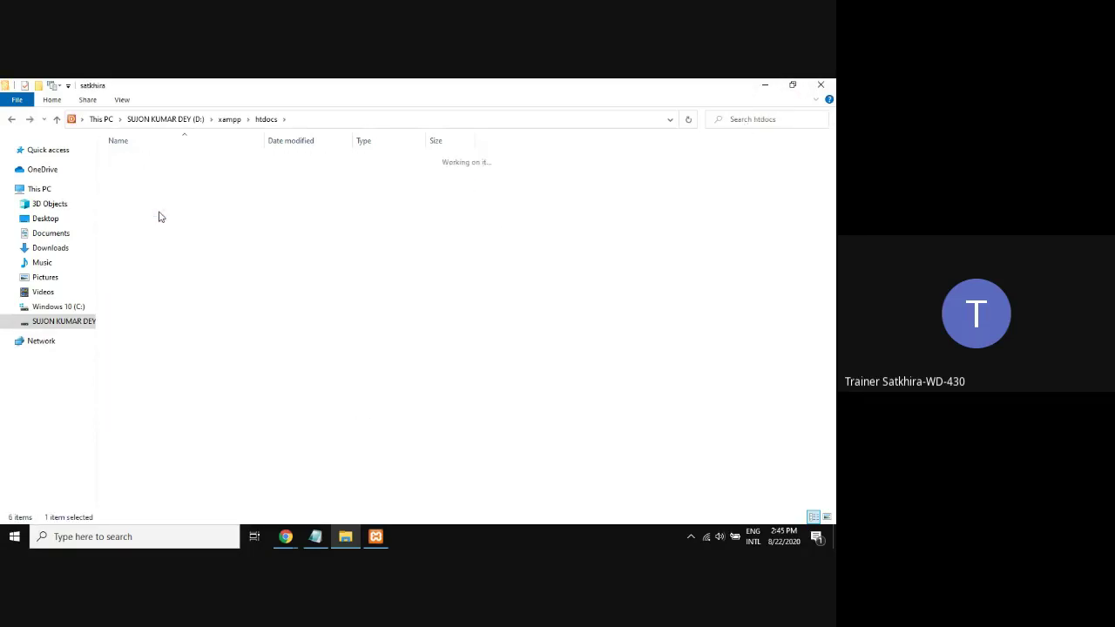
{"action": "left_click_drag", "start_coordinate": [512, 470], "coordinate": [155, 142]}
{"action": "key", "text": "BackSpace"}
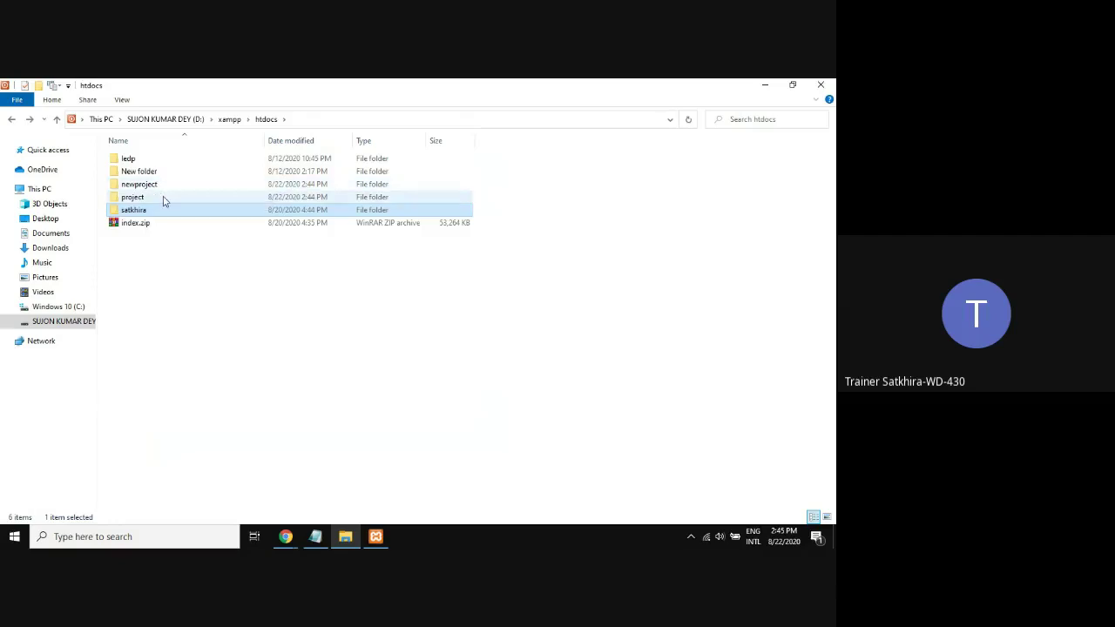
{"action": "double_click", "coordinate": [163, 201]}
{"action": "left_click_drag", "start_coordinate": [475, 432], "coordinate": [19, 137]}
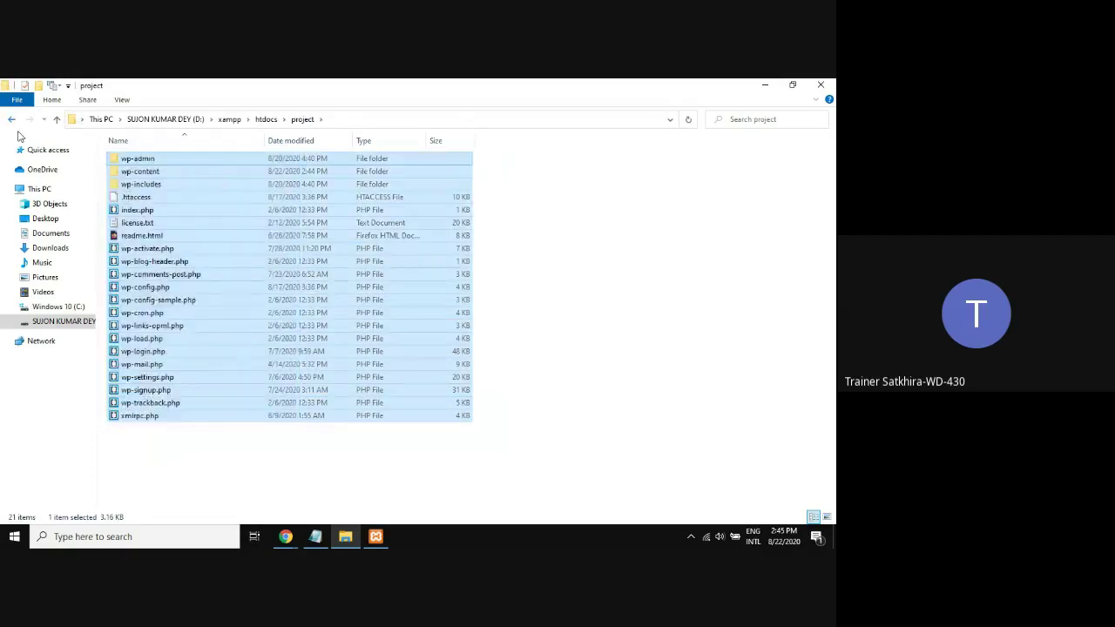
{"action": "key", "text": "BackSpace"}
{"action": "key", "text": "Down"}
{"action": "key", "text": "Return"}
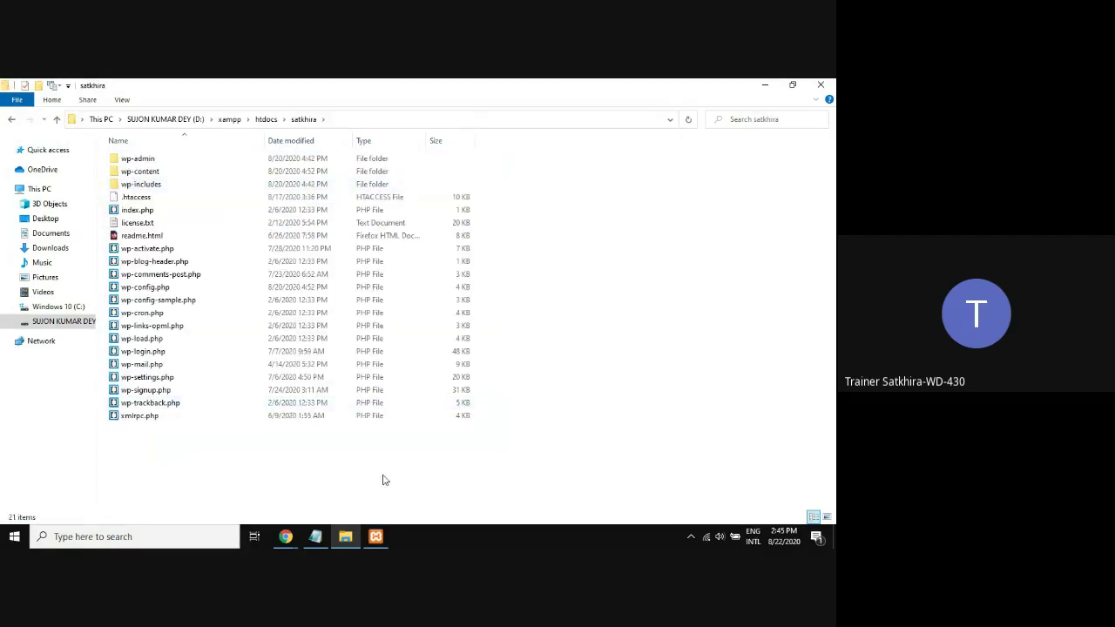
{"action": "left_click_drag", "start_coordinate": [374, 480], "coordinate": [164, 156]}
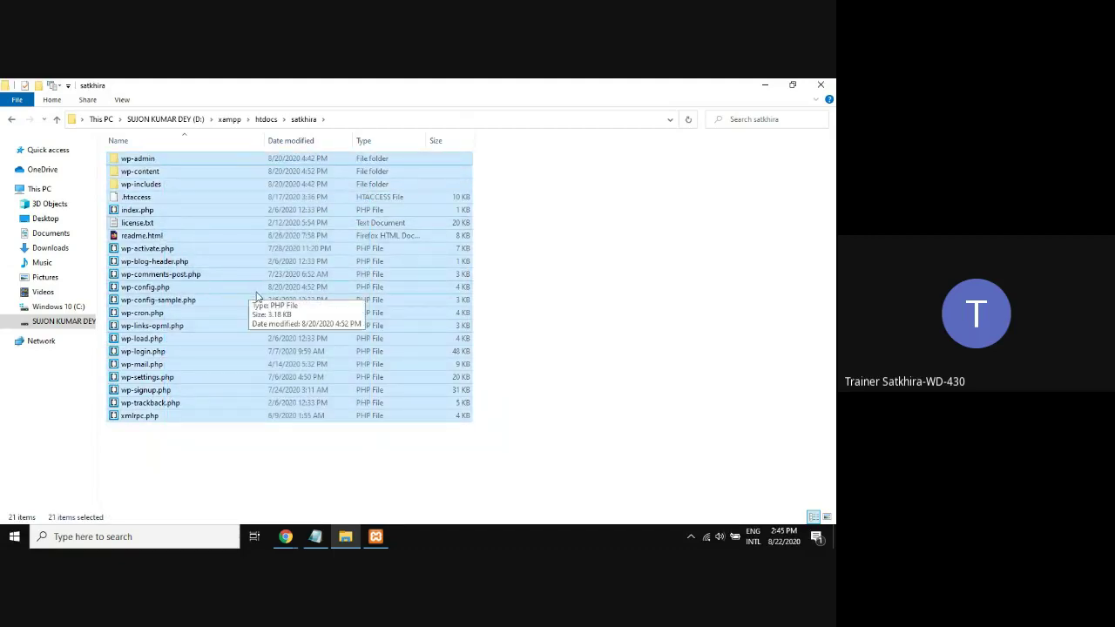
{"action": "key", "text": "BackSpace"}
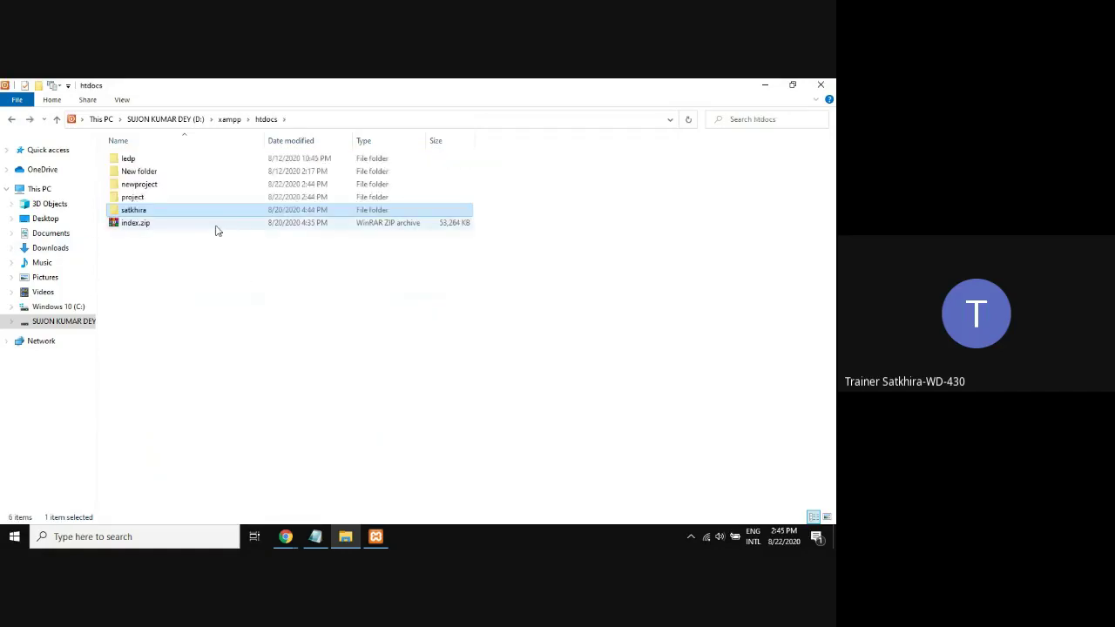
Look inside ledp, refresh the htdocs listing, and open the empty newproject folder
{"action": "left_click", "coordinate": [162, 162]}
{"action": "double_click", "coordinate": [162, 162]}
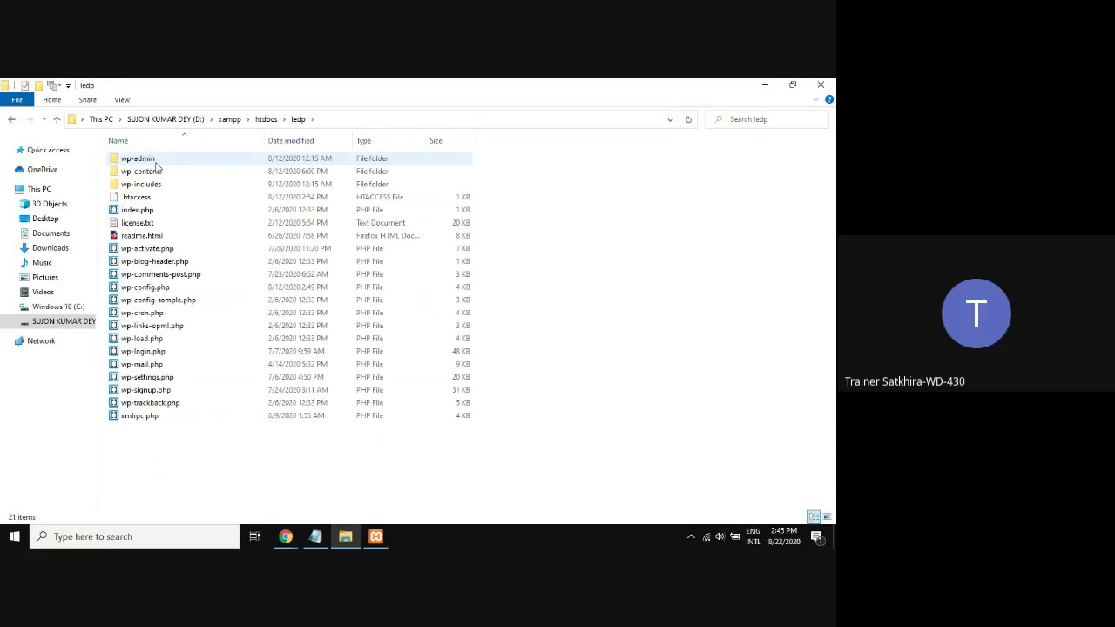
{"action": "key", "text": "BackSpace"}
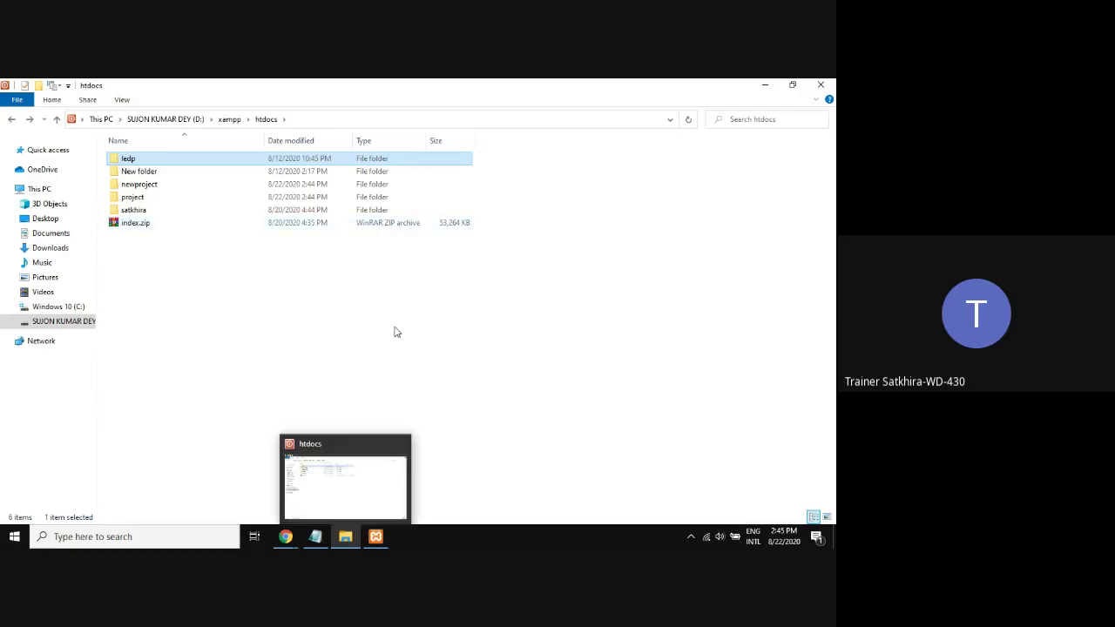
{"action": "right_click", "coordinate": [172, 287]}
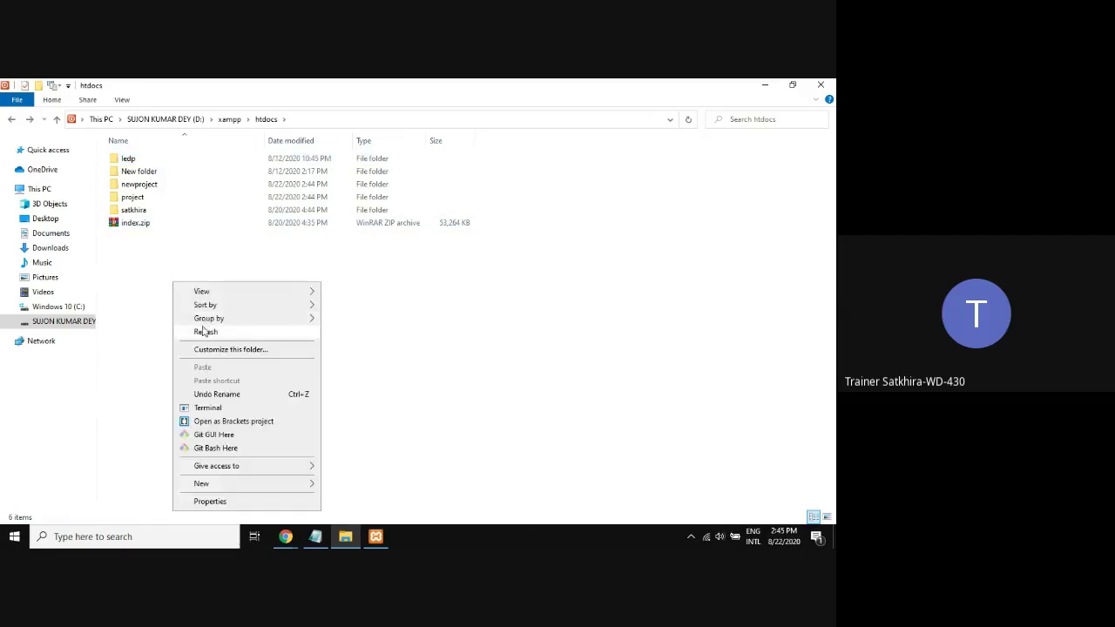
{"action": "left_click", "coordinate": [202, 331]}
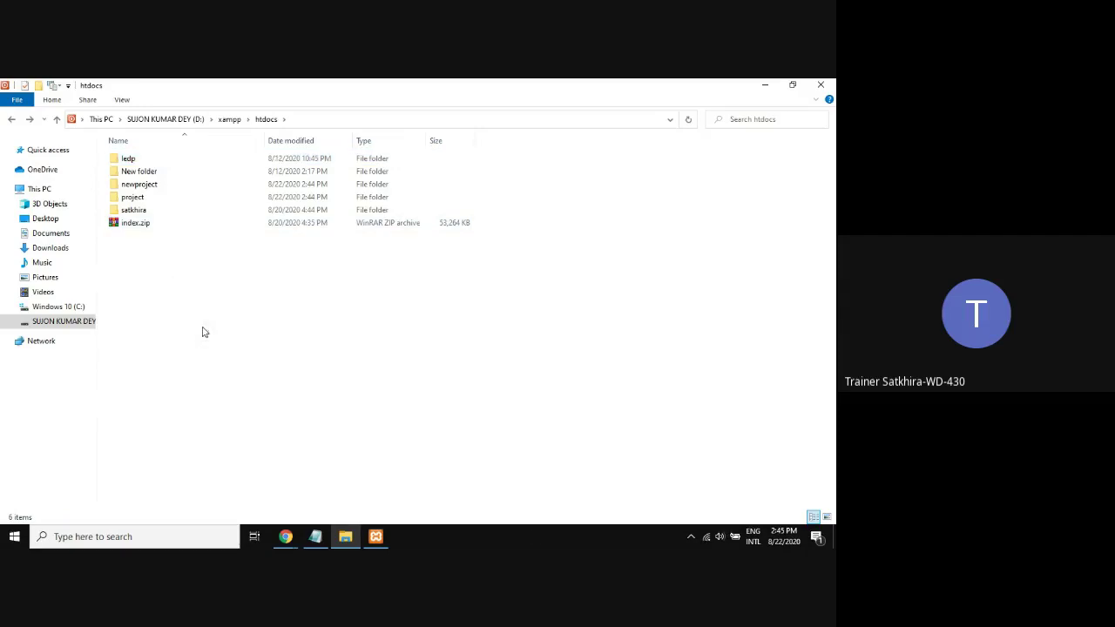
{"action": "double_click", "coordinate": [142, 185]}
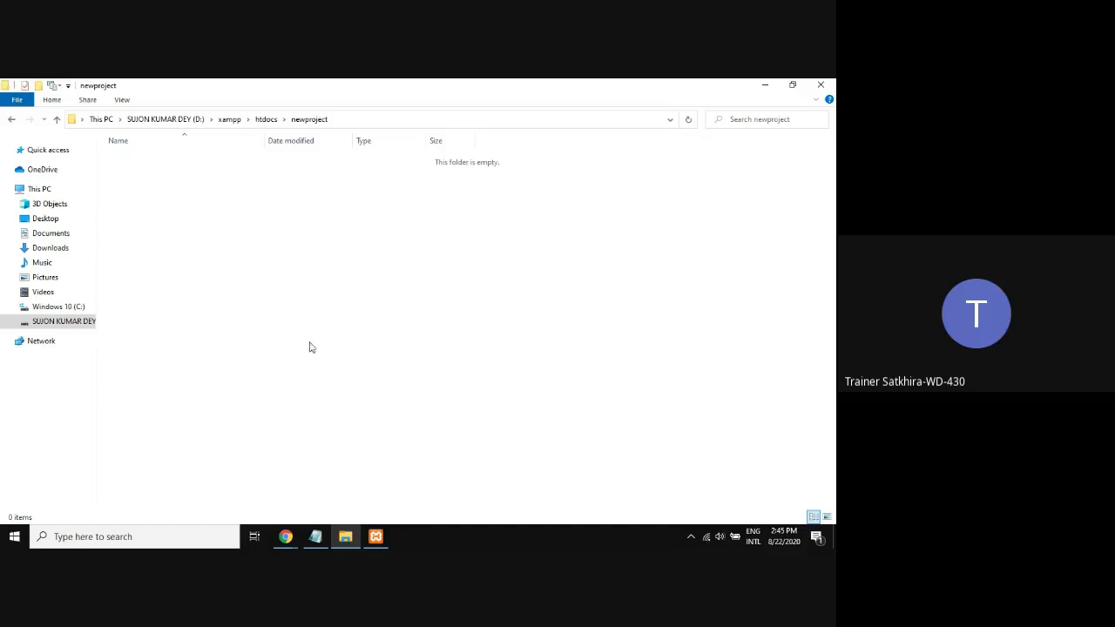
{"action": "key", "text": "BackSpace"}
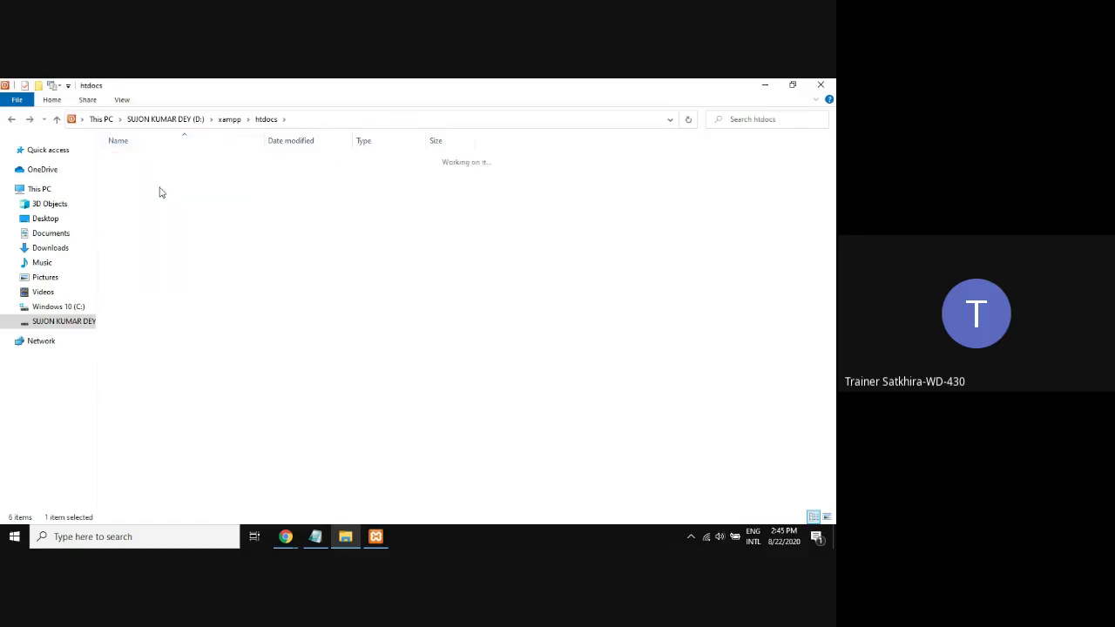
{"action": "left_click", "coordinate": [296, 291]}
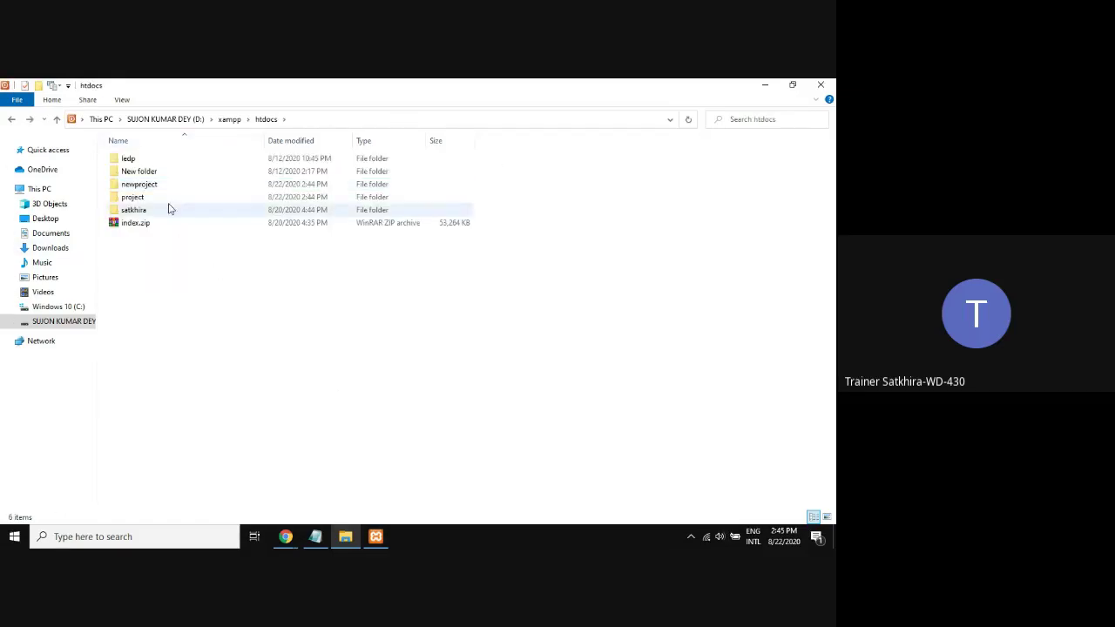
{"action": "double_click", "coordinate": [153, 184]}
Go to wordpress.org in the new tab, then load wordpress.org/latest to download wordpress-5.5.tar.gz
{"action": "mouse_move", "coordinate": [298, 541]}
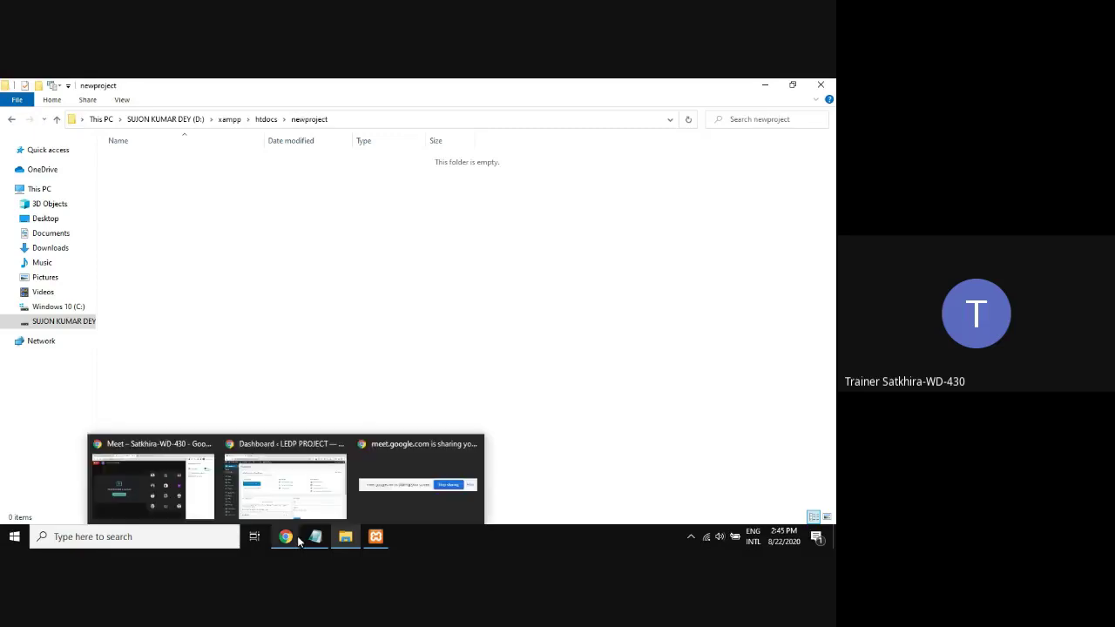
{"action": "left_click", "coordinate": [219, 86]}
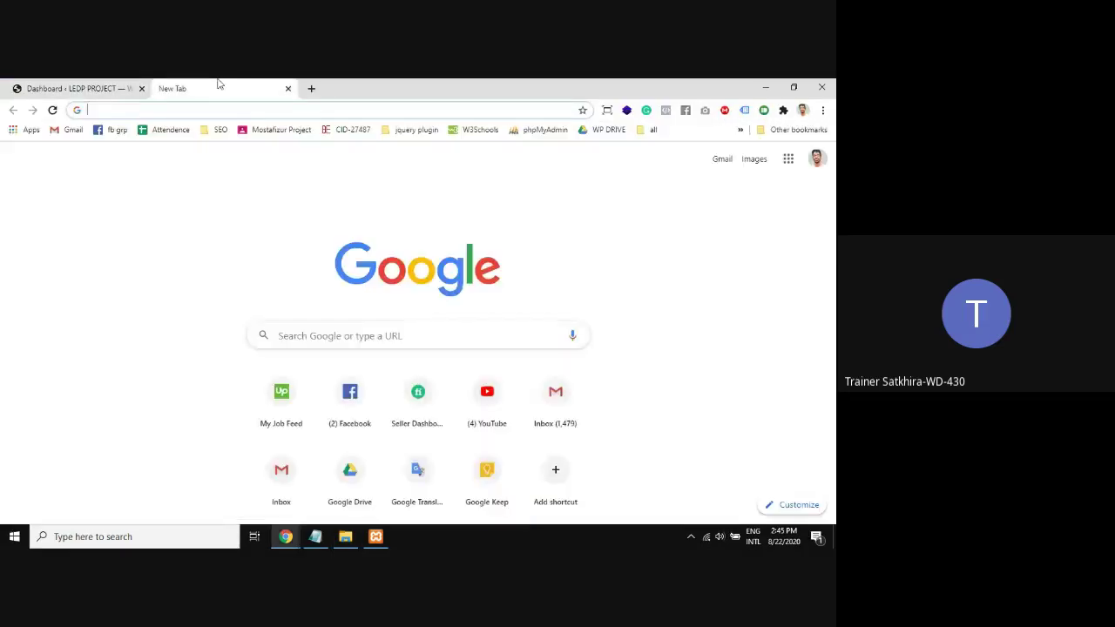
{"action": "type", "text": "wo"}
{"action": "key", "text": "Return"}
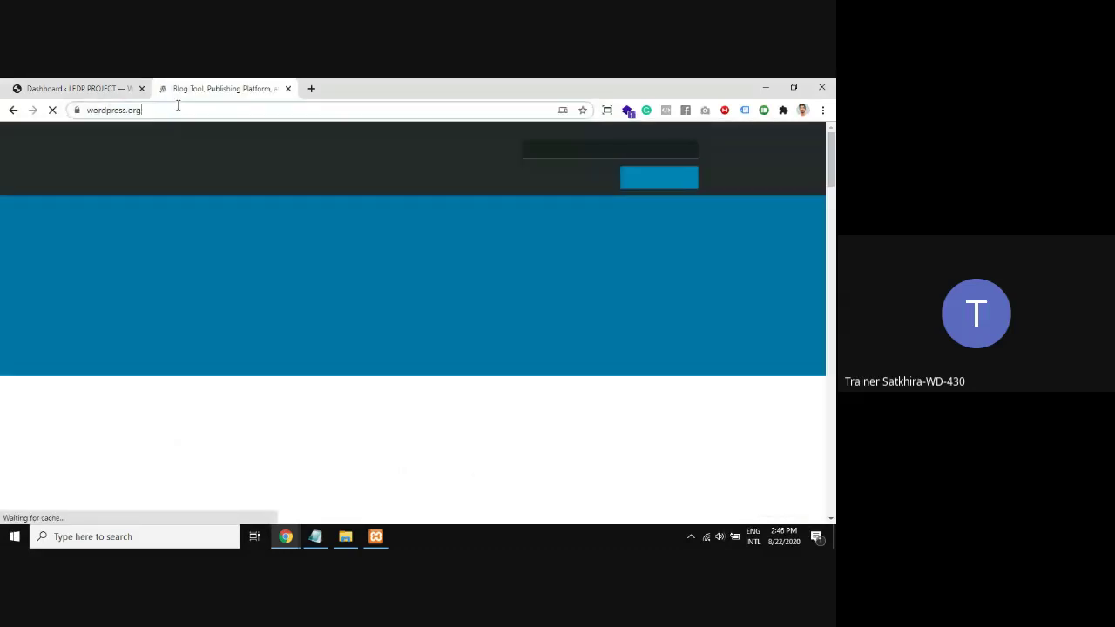
{"action": "left_click", "coordinate": [229, 107]}
{"action": "type", "text": "latest"}
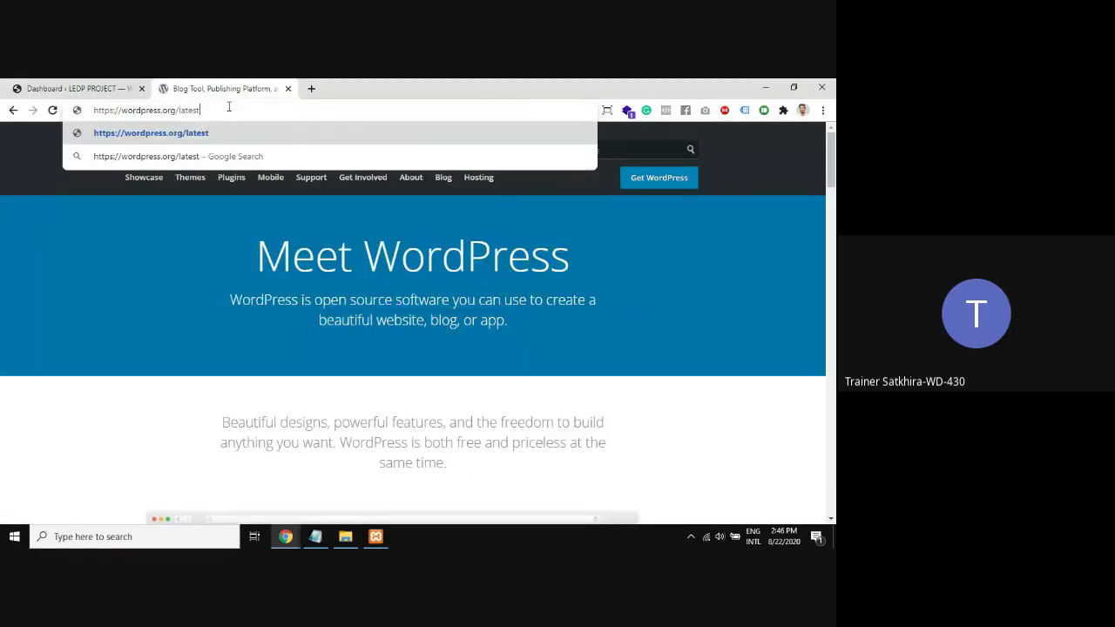
{"action": "key", "text": "Return"}
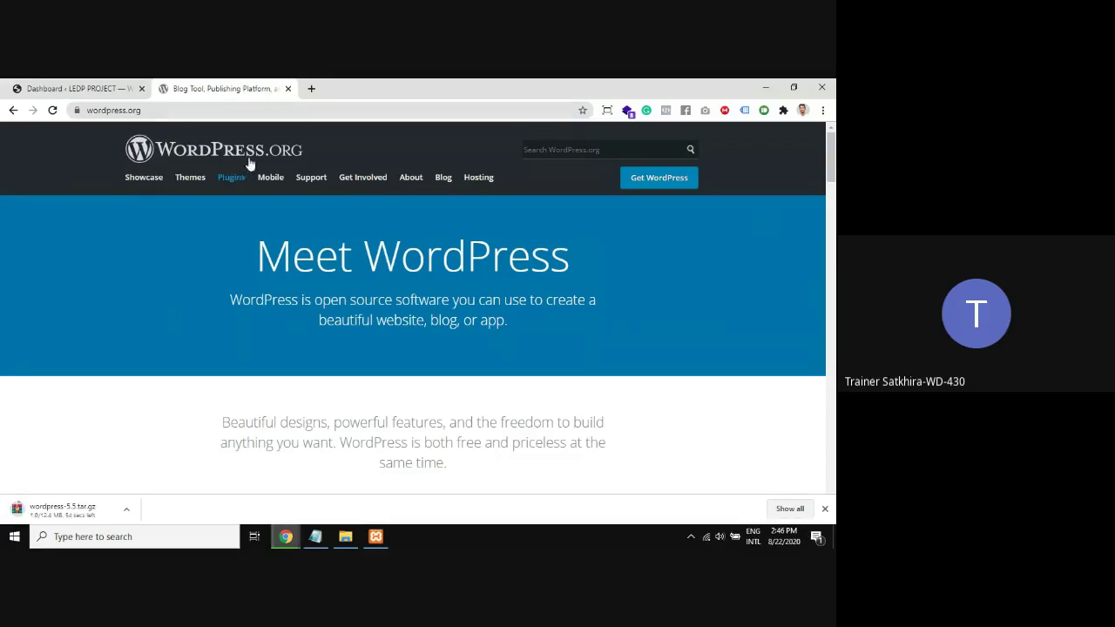
Load localhost/phpmyadmin in a new tab to reach the phpMyAdmin server home page
{"action": "left_click", "coordinate": [315, 92]}
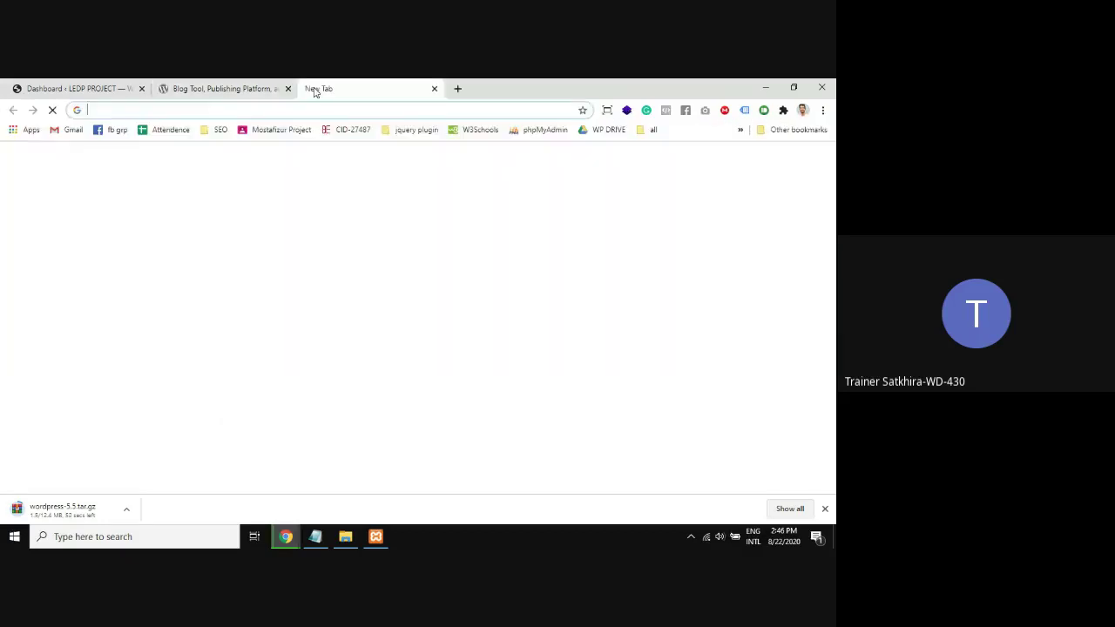
{"action": "type", "text": "php"}
{"action": "key", "text": "BackSpace"}
{"action": "key", "text": "BackSpace"}
{"action": "key", "text": "BackSpace"}
{"action": "key", "text": "BackSpace"}
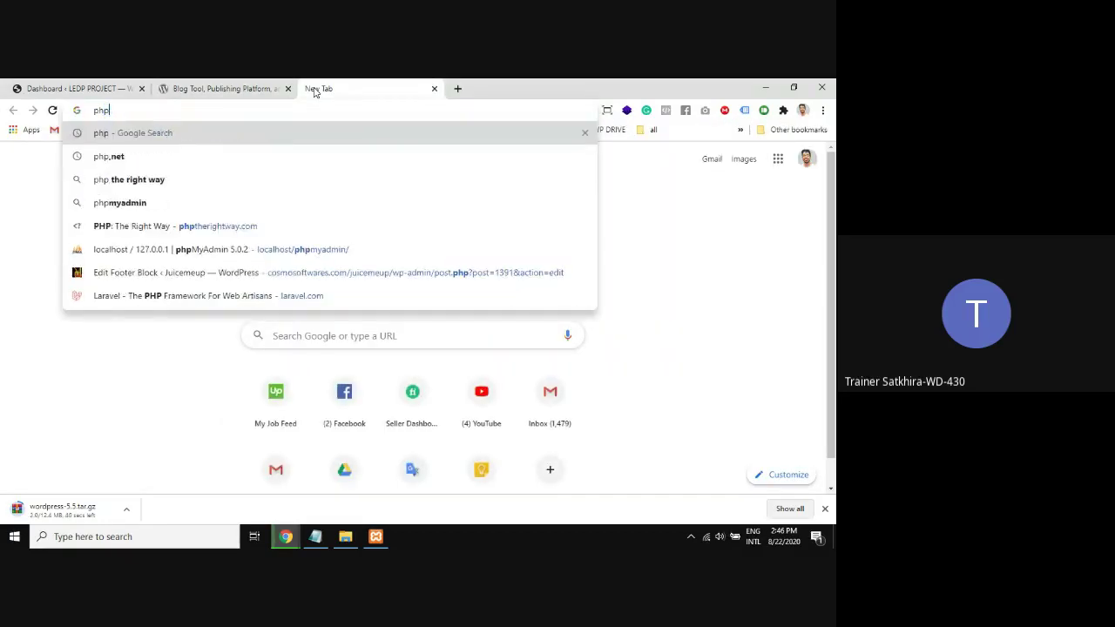
{"action": "type", "text": "loc"}
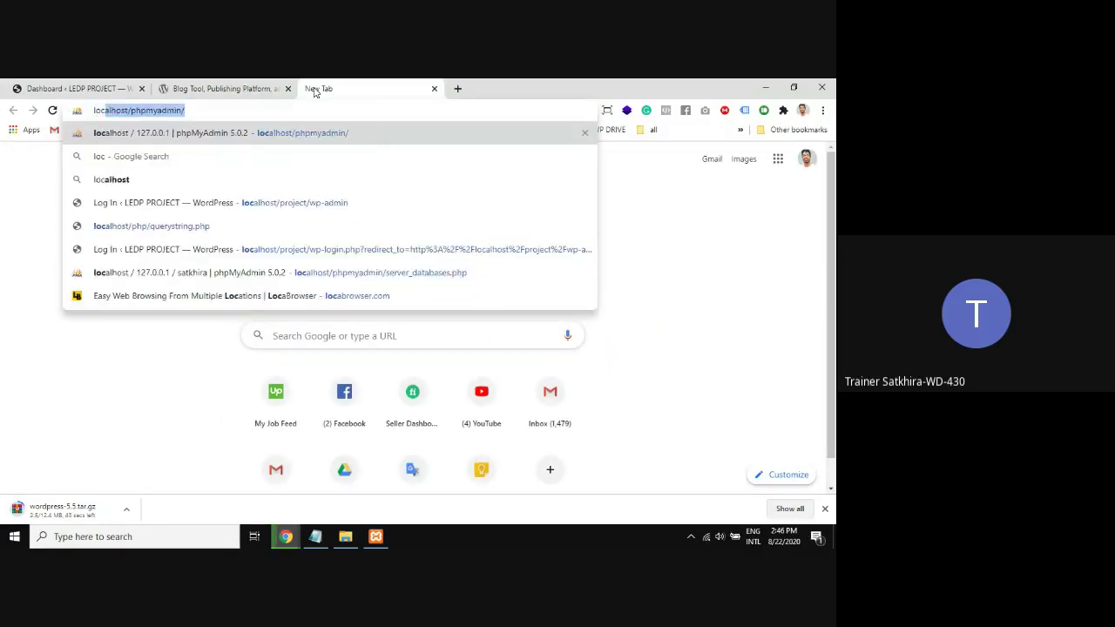
{"action": "key", "text": "Right"}
{"action": "key", "text": "Return"}
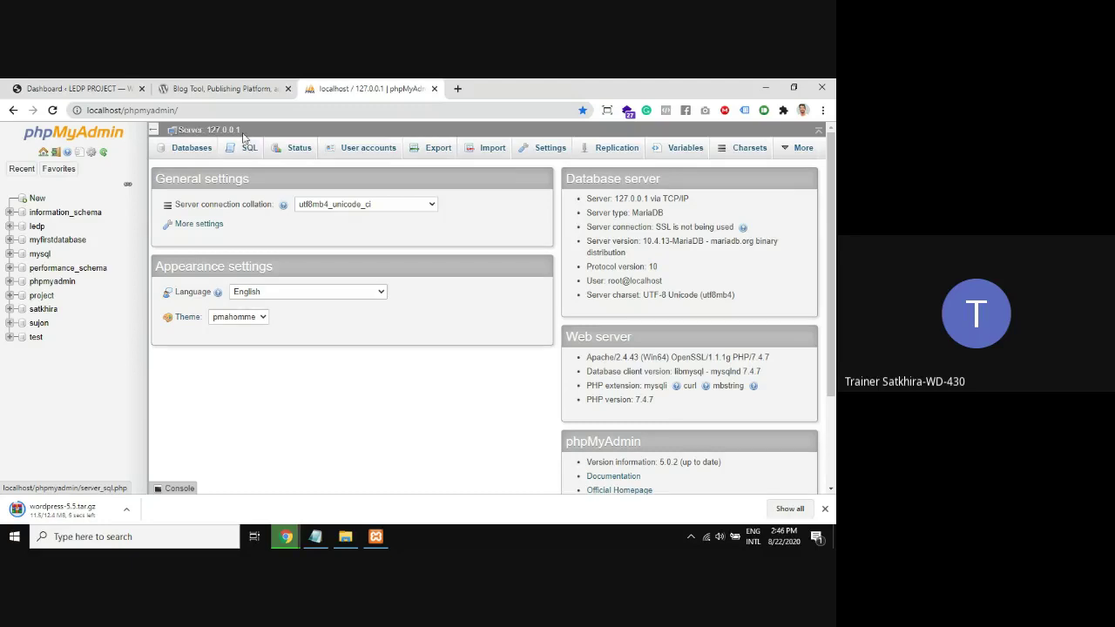
{"action": "left_click", "coordinate": [285, 540]}
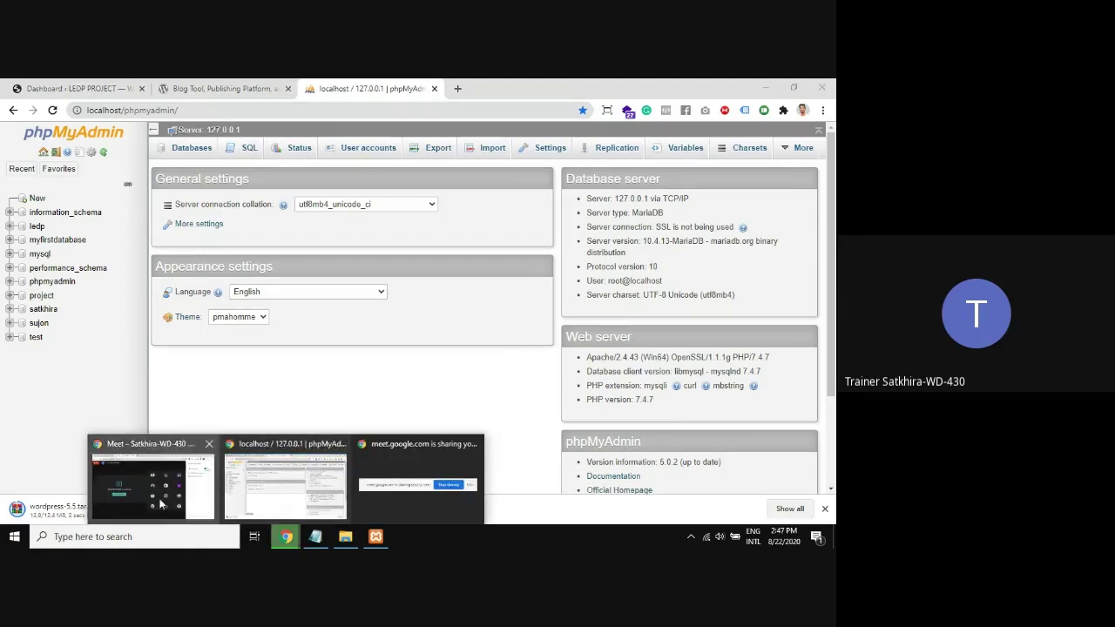
Review the Meet participant list, return to chat, and switch to the Satkhira-WD-430.xlsx Sheets tab
{"action": "left_click", "coordinate": [166, 499]}
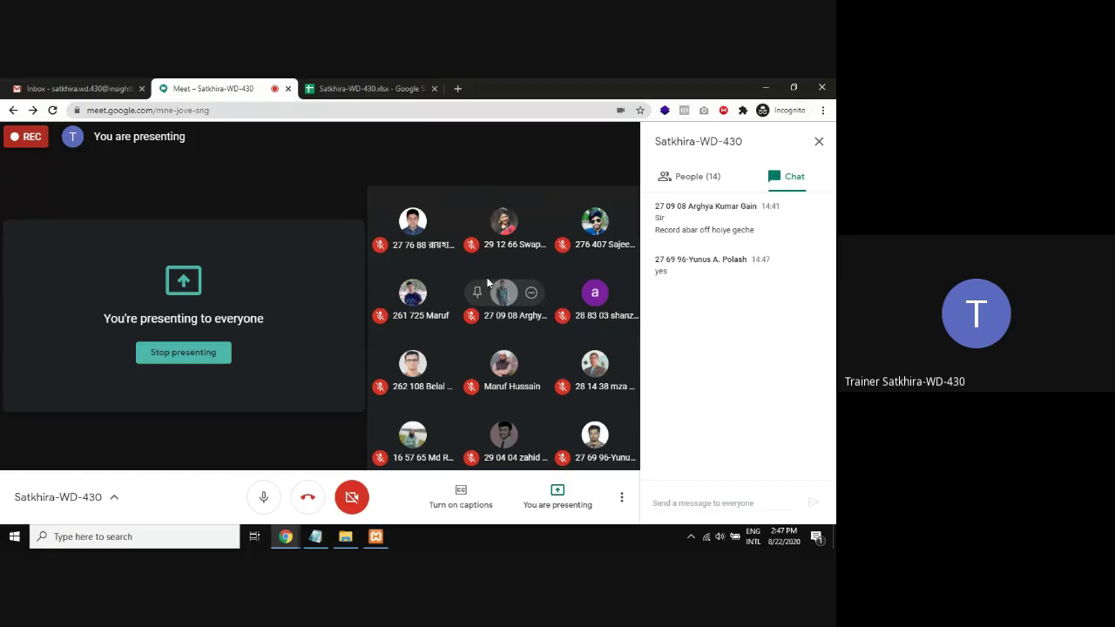
{"action": "left_click", "coordinate": [689, 177]}
{"action": "scroll", "coordinate": [792, 356], "scroll_direction": "down", "scroll_amount": 4}
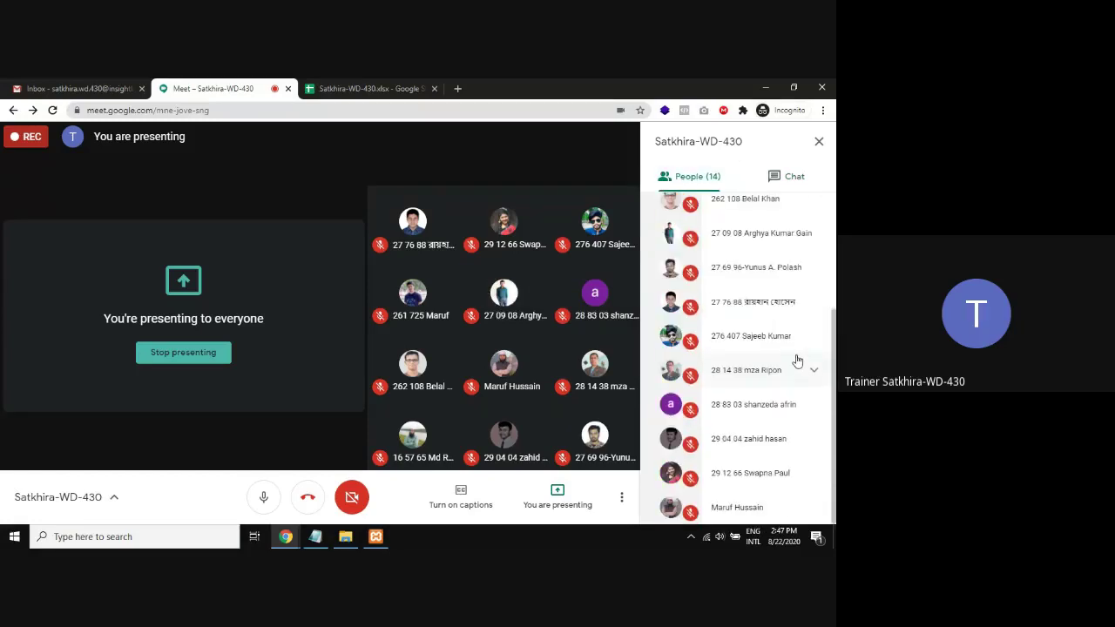
{"action": "scroll", "coordinate": [786, 452], "scroll_direction": "up", "scroll_amount": 1}
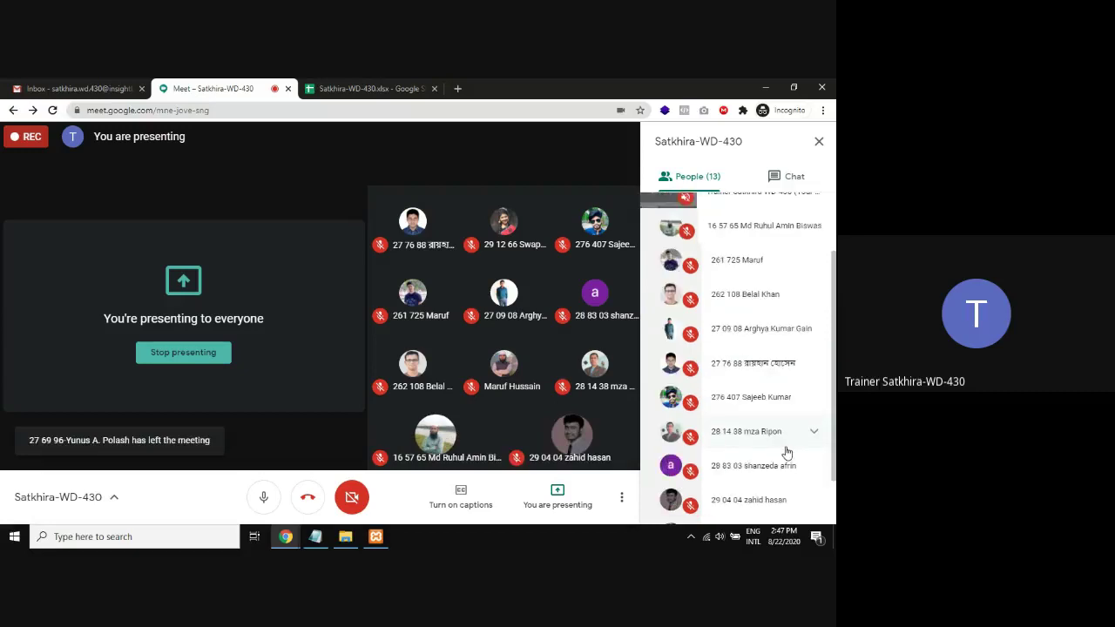
{"action": "scroll", "coordinate": [787, 452], "scroll_direction": "up", "scroll_amount": 2}
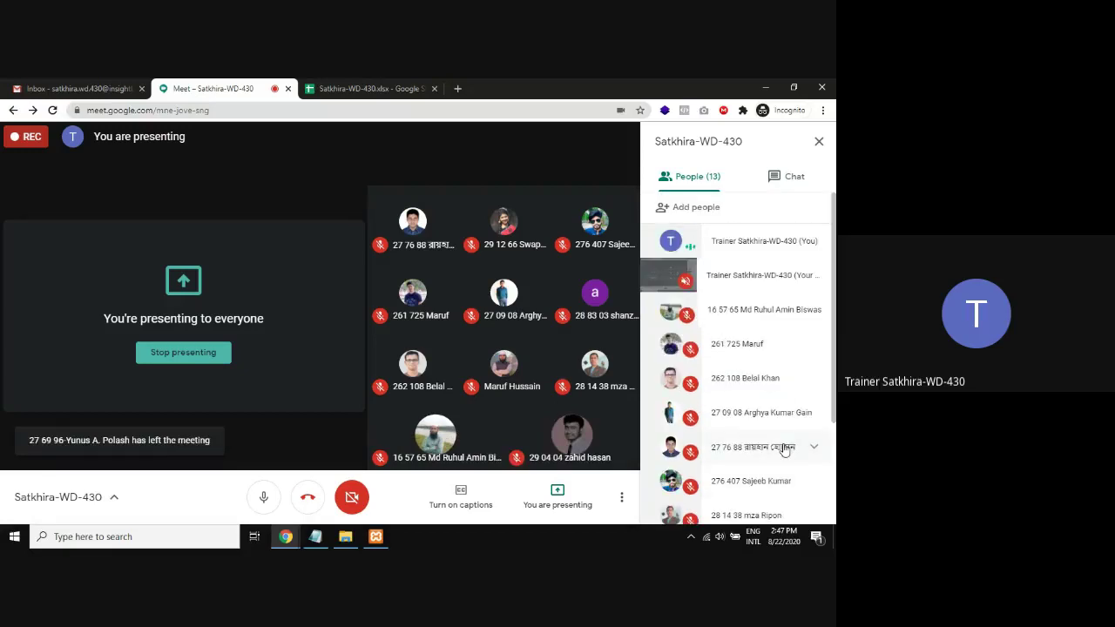
{"action": "scroll", "coordinate": [781, 447], "scroll_direction": "down", "scroll_amount": 3}
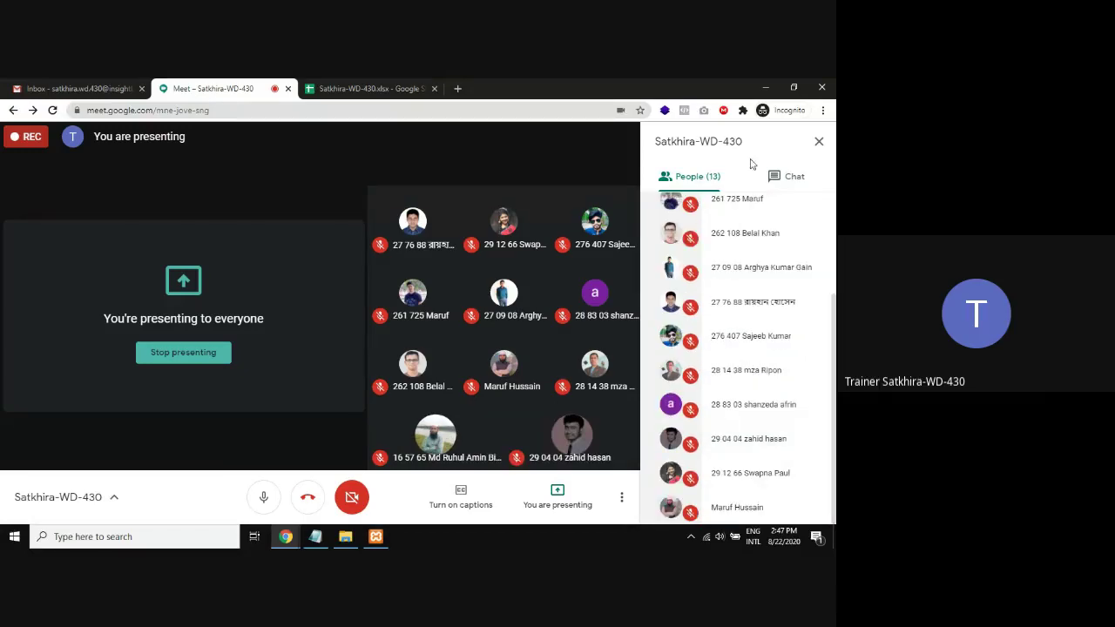
{"action": "left_click", "coordinate": [796, 175]}
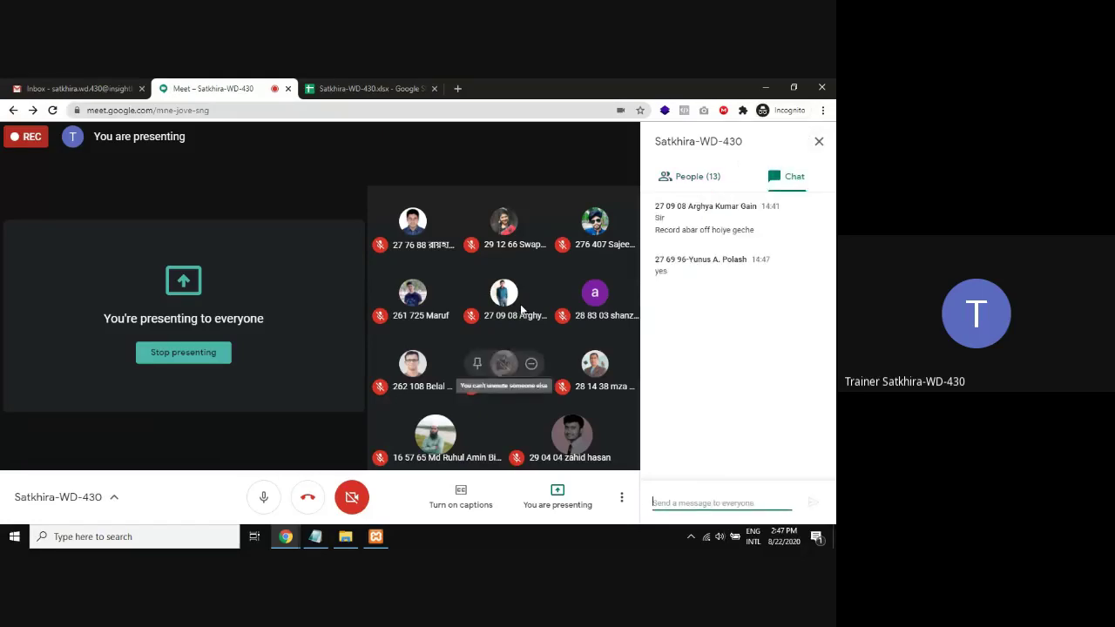
{"action": "left_click", "coordinate": [286, 538]}
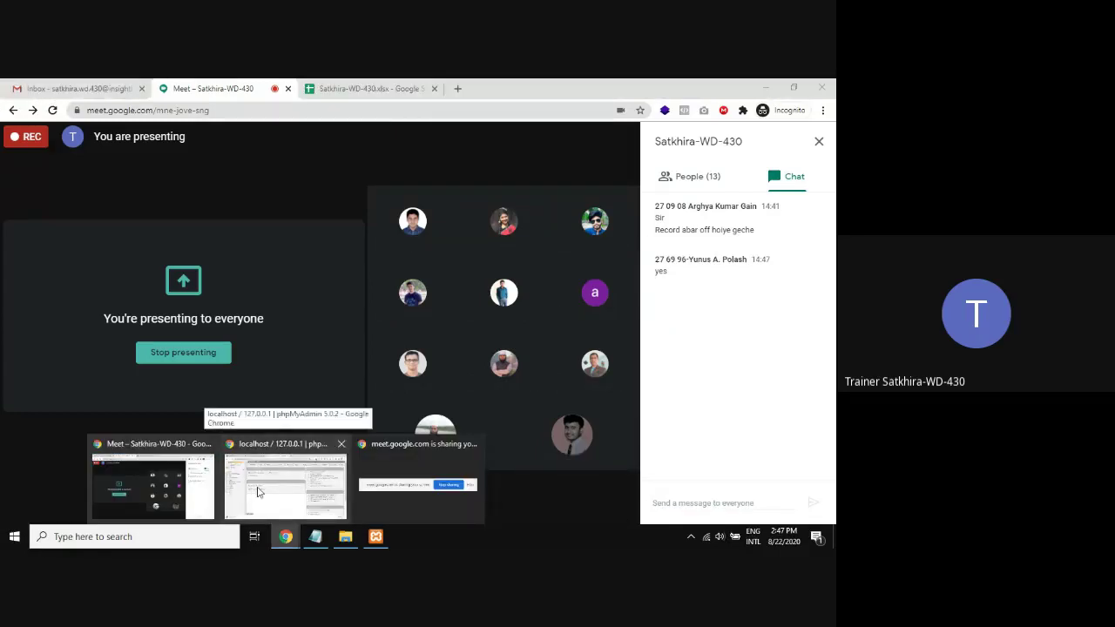
{"action": "left_click", "coordinate": [149, 489]}
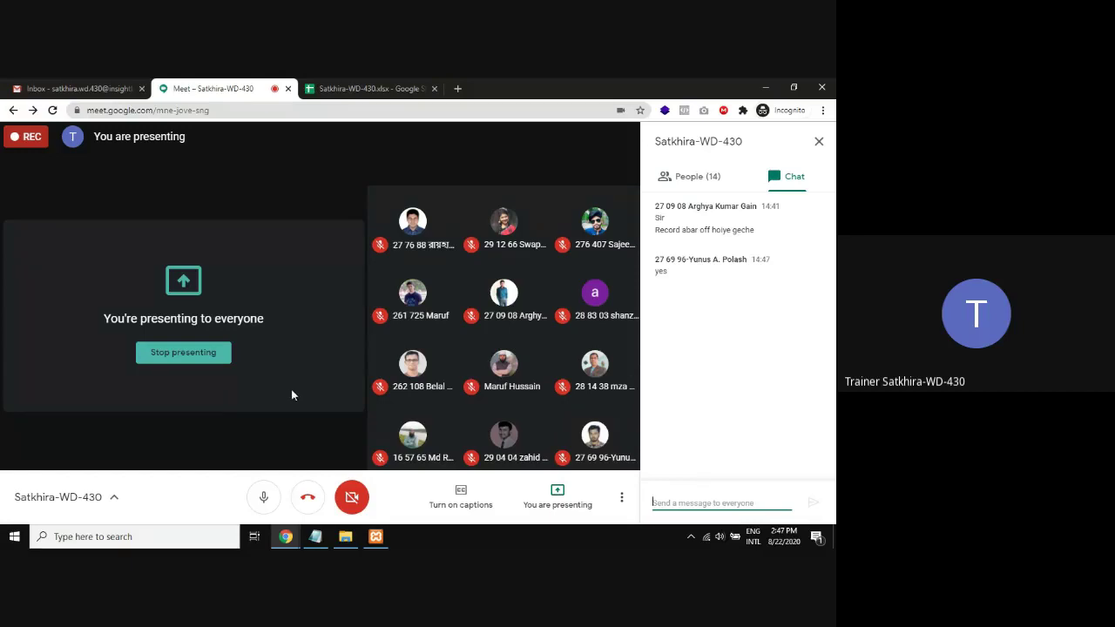
{"action": "left_click", "coordinate": [336, 83]}
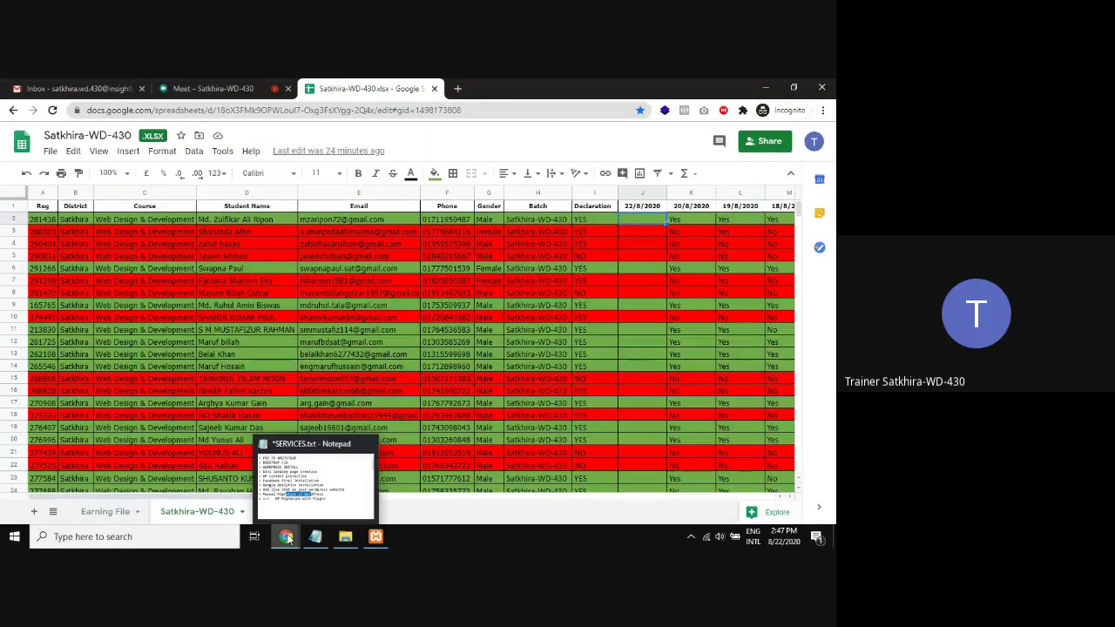
Create an empty database named newproject from phpMyAdmin's Databases tab
{"action": "left_click", "coordinate": [286, 538]}
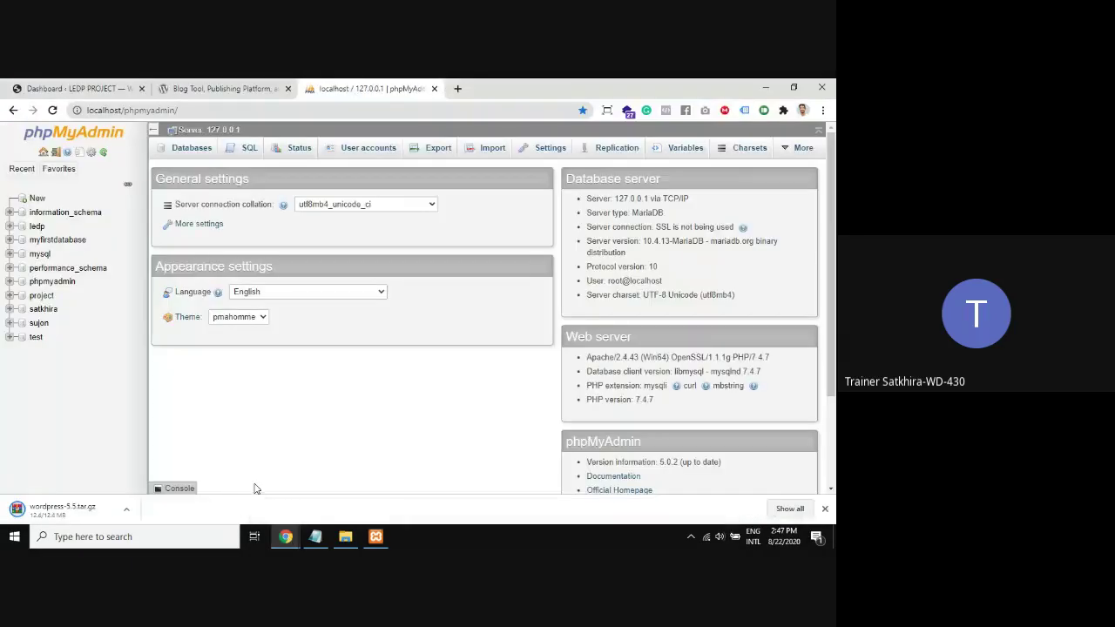
{"action": "left_click", "coordinate": [179, 152]}
{"action": "left_click", "coordinate": [214, 235]}
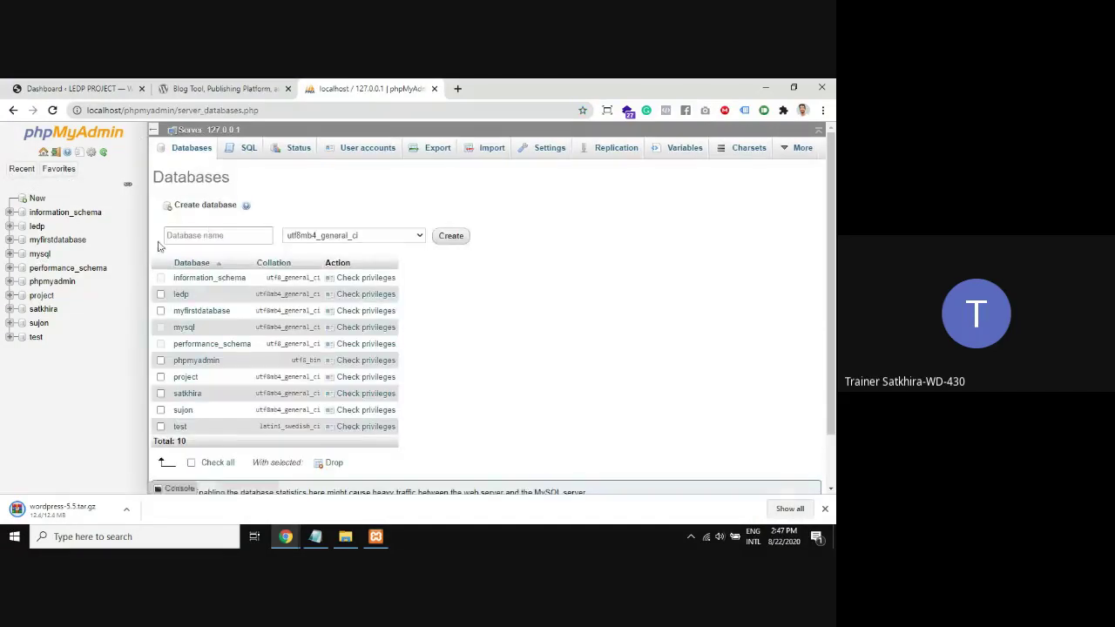
{"action": "type", "text": "n"}
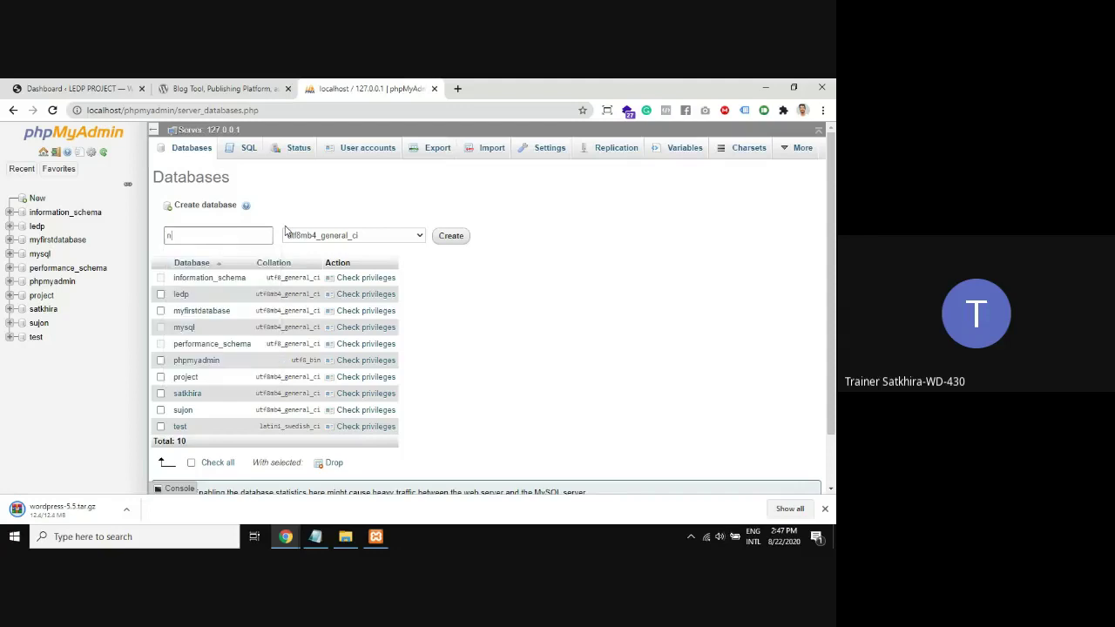
{"action": "type", "text": "ewproject"}
{"action": "key", "text": "Return"}
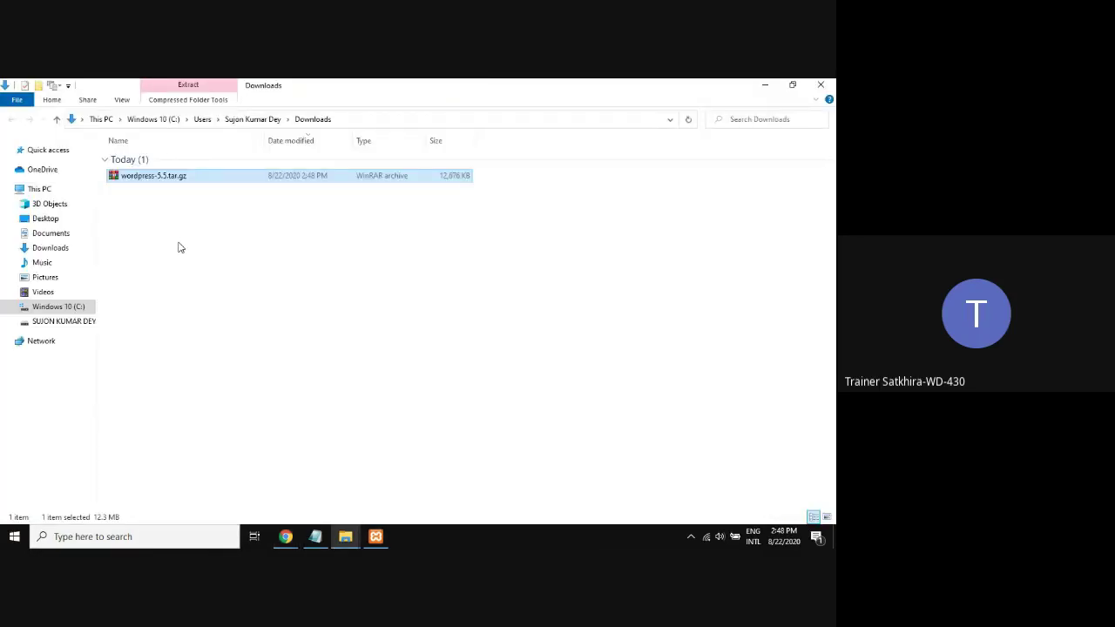
Paste the wordpress-5.5.tar.gz archive into D:\xampp\htdocs\newproject and extract it there
{"action": "left_click", "coordinate": [62, 323]}
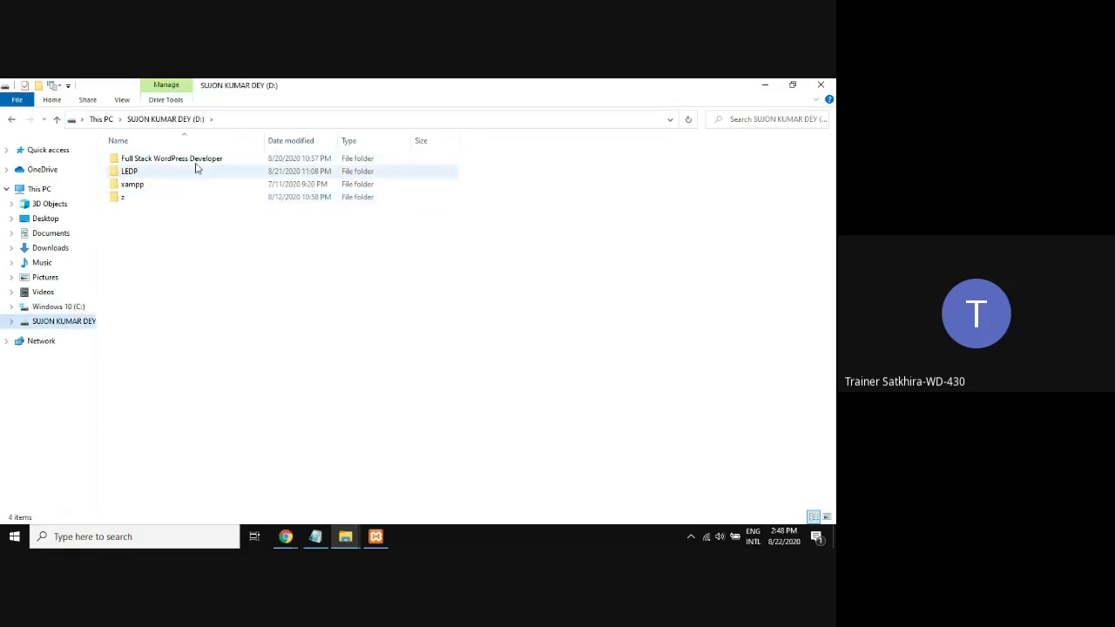
{"action": "double_click", "coordinate": [196, 161]}
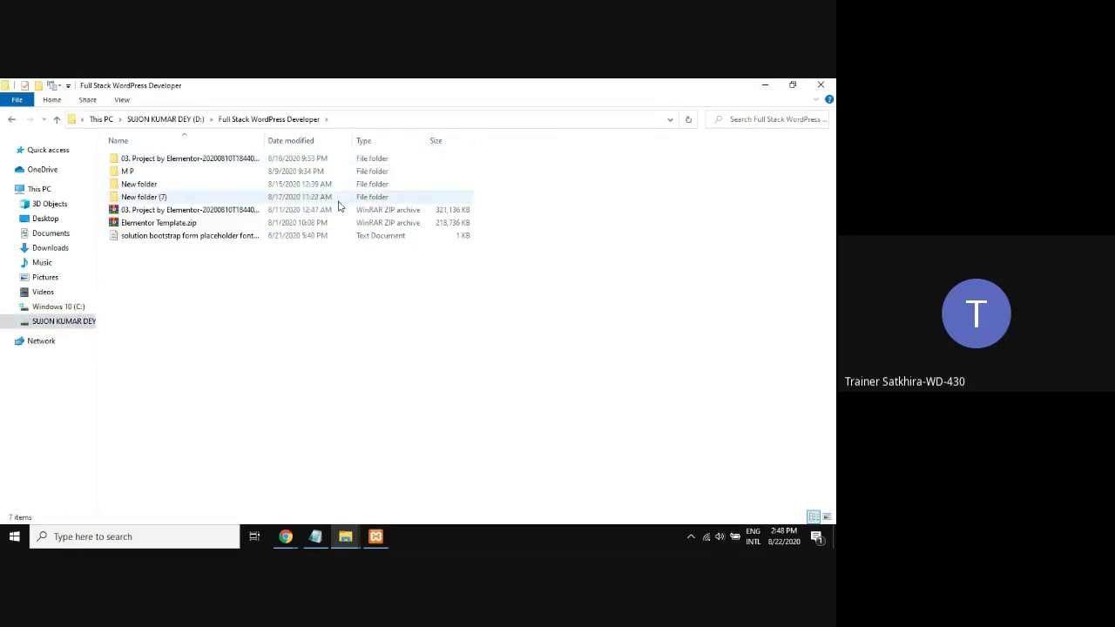
{"action": "left_click", "coordinate": [11, 118]}
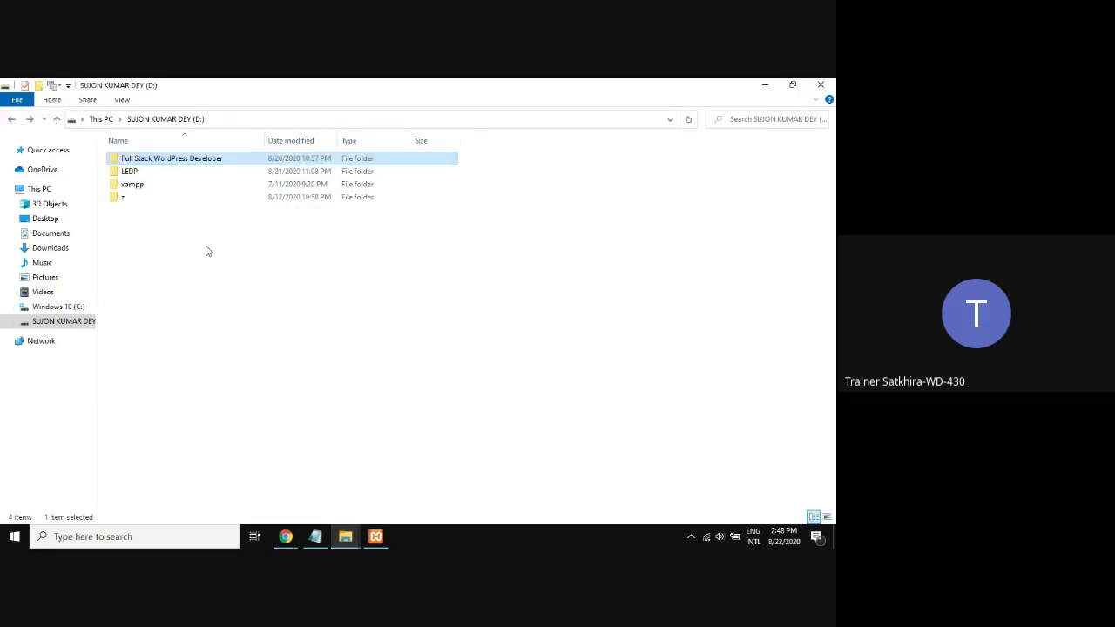
{"action": "double_click", "coordinate": [166, 187]}
{"action": "double_click", "coordinate": [142, 223]}
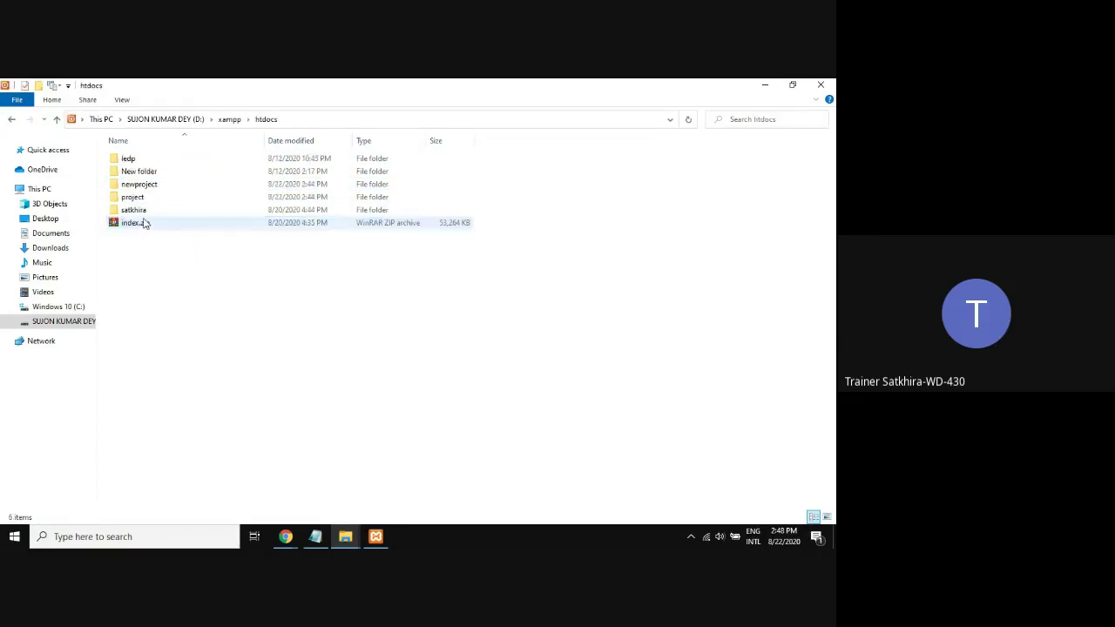
{"action": "double_click", "coordinate": [160, 187]}
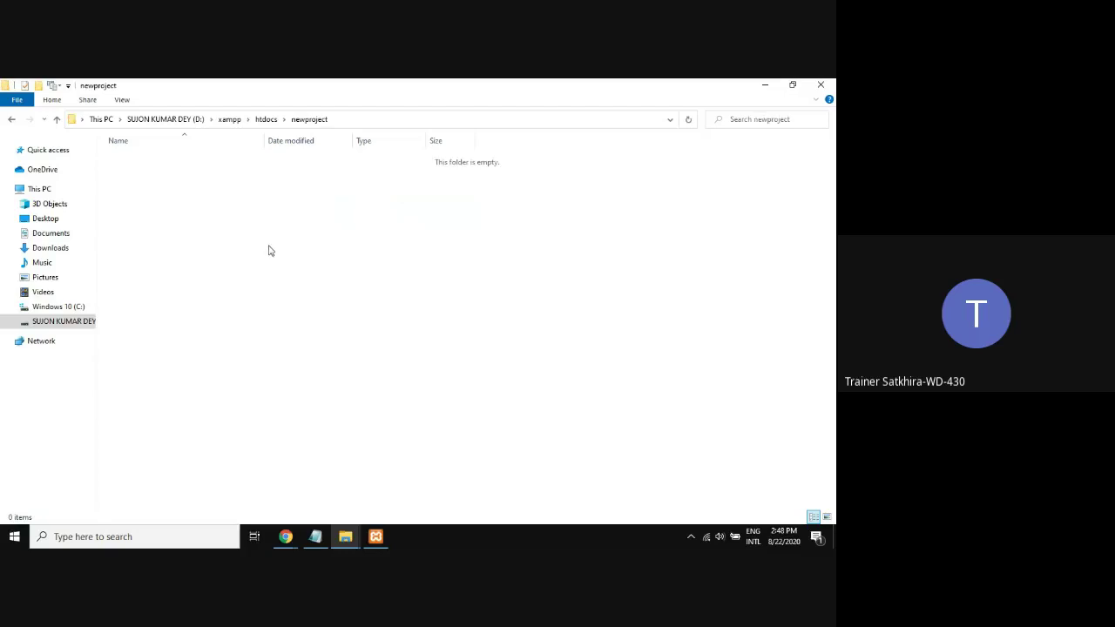
{"action": "key", "text": "ctrl+v"}
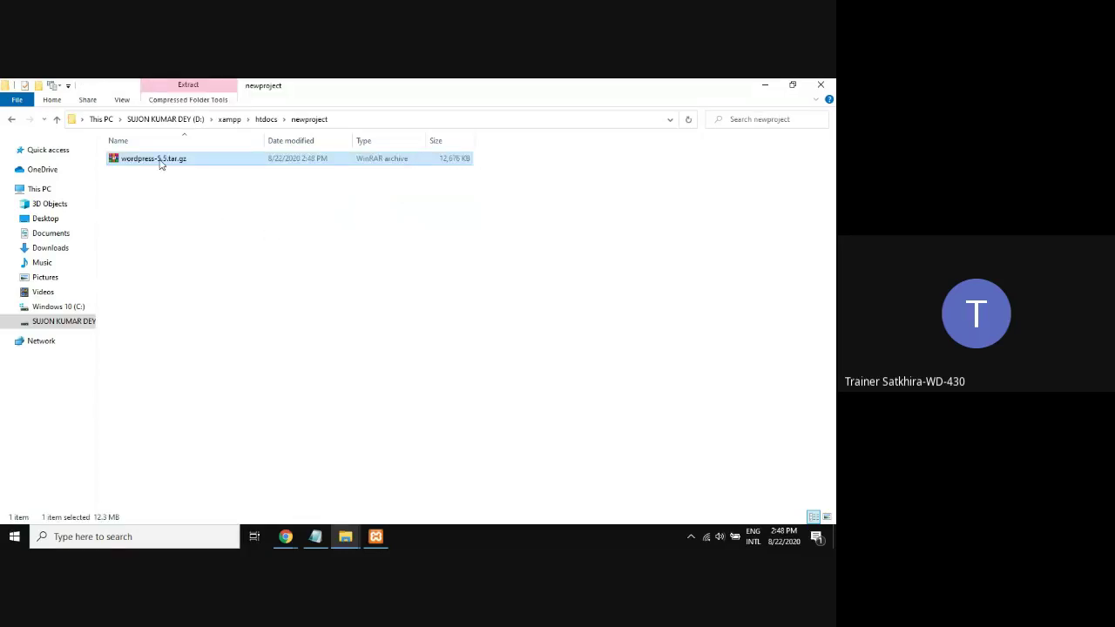
{"action": "right_click", "coordinate": [160, 163]}
{"action": "left_click", "coordinate": [197, 251]}
{"action": "key", "text": "Return"}
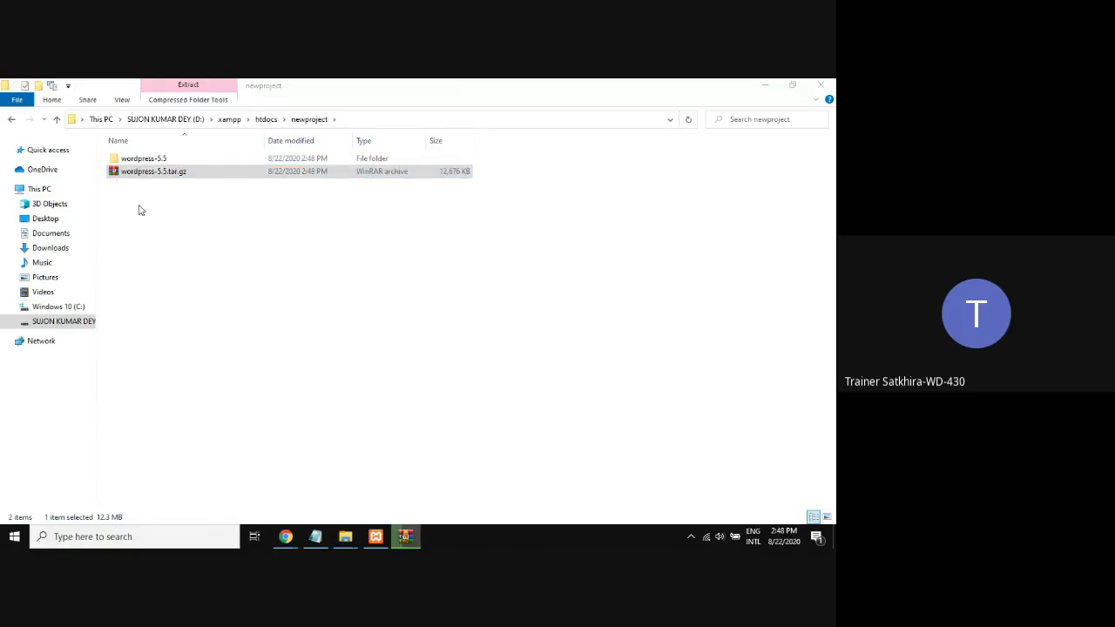
Delete the wordpress-5.5.tar.gz archive from newproject after dismissing the file-in-use warning
{"action": "left_click", "coordinate": [164, 174]}
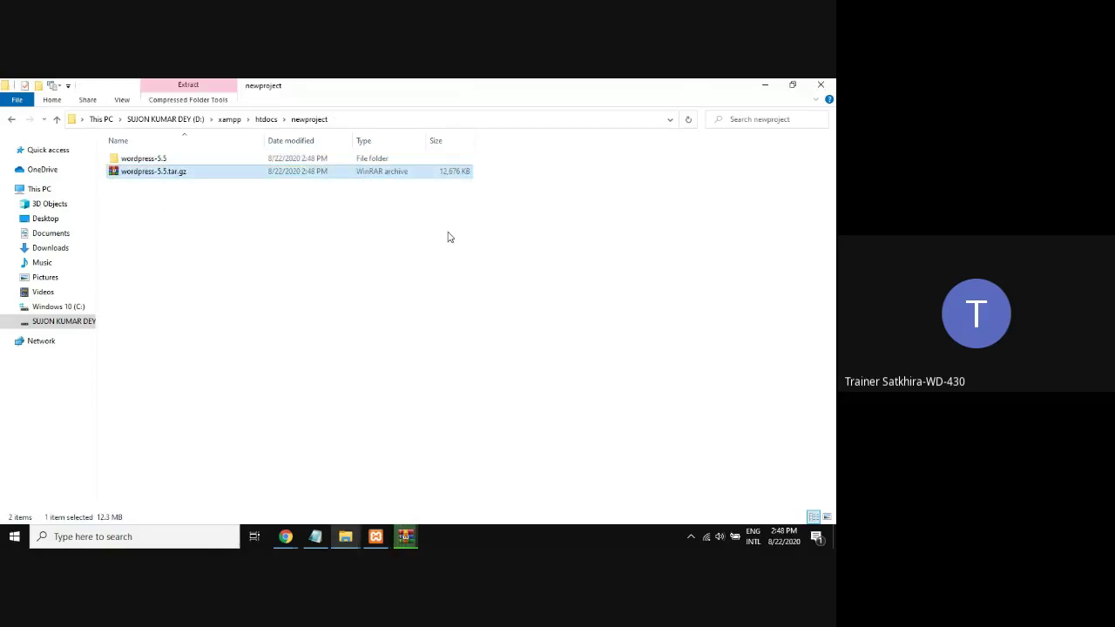
{"action": "key", "text": "Delete"}
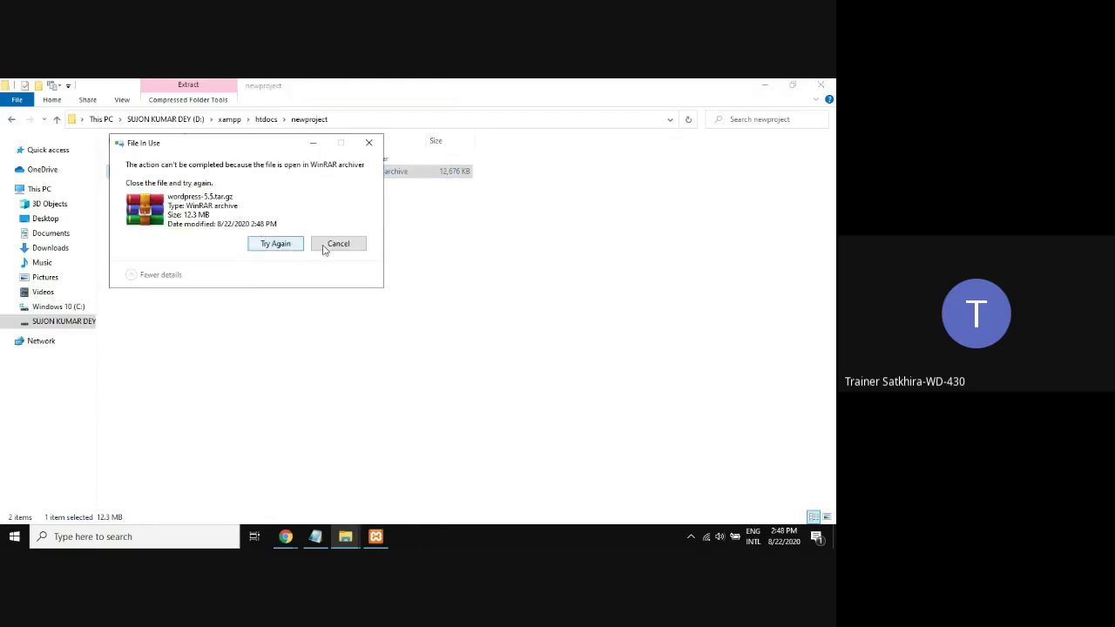
{"action": "left_click", "coordinate": [329, 247]}
{"action": "left_click", "coordinate": [173, 169]}
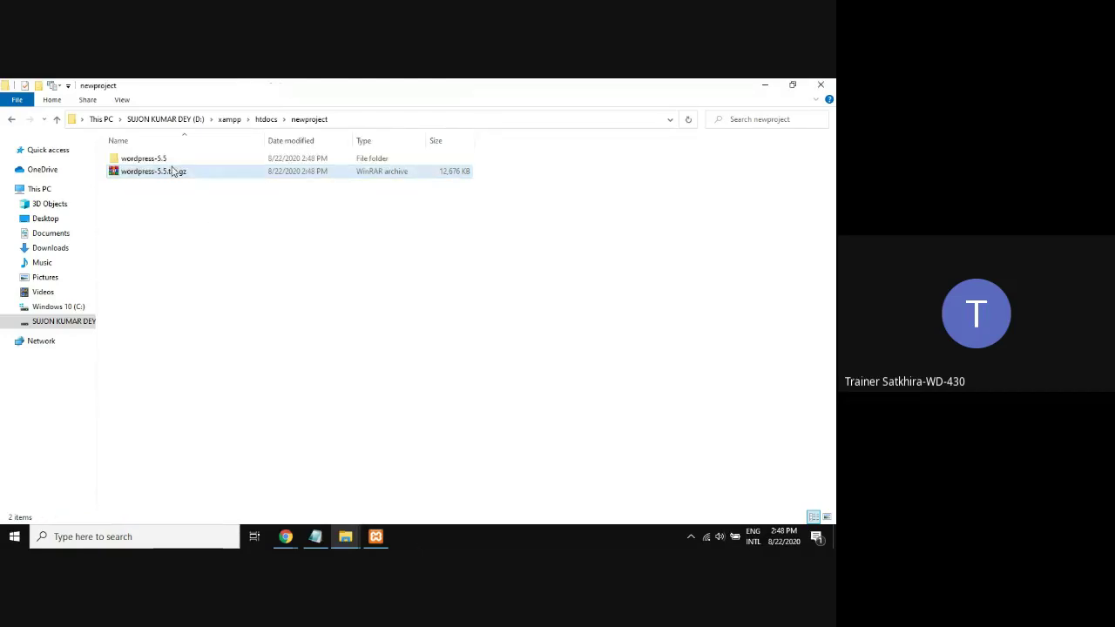
{"action": "key", "text": "Delete"}
Move all 19 files from wordpress-5.5\wordpress up into newproject, undoing an accidental deletion
{"action": "double_click", "coordinate": [171, 160]}
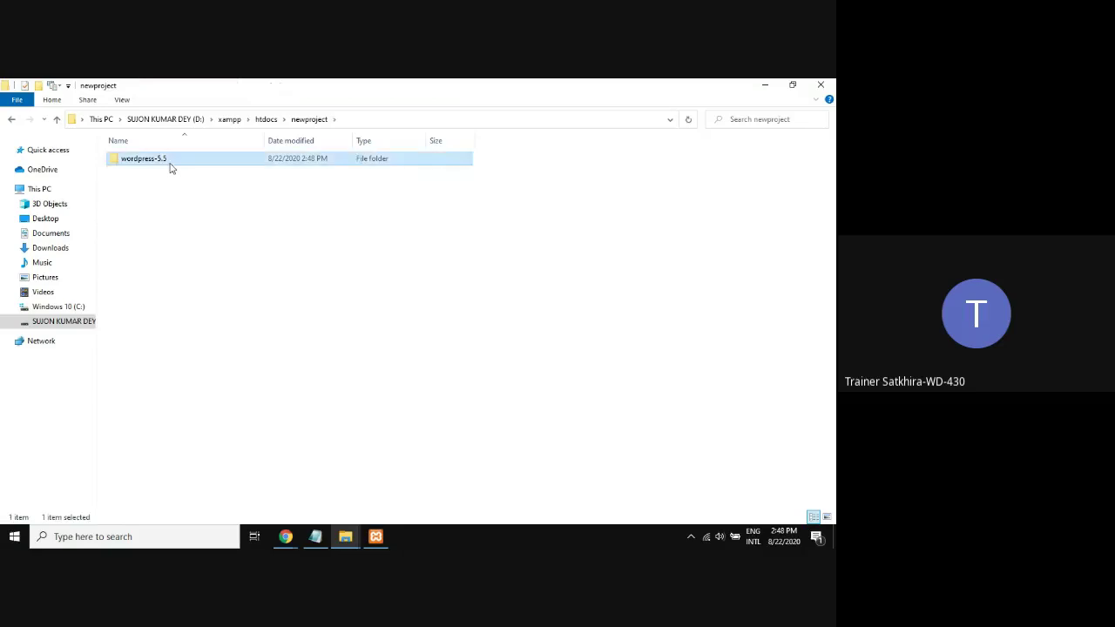
{"action": "left_click", "coordinate": [171, 162]}
{"action": "double_click", "coordinate": [172, 162]}
{"action": "left_click_drag", "start_coordinate": [299, 435], "coordinate": [112, 168]}
{"action": "left_click", "coordinate": [9, 122]}
{"action": "left_click", "coordinate": [8, 122]}
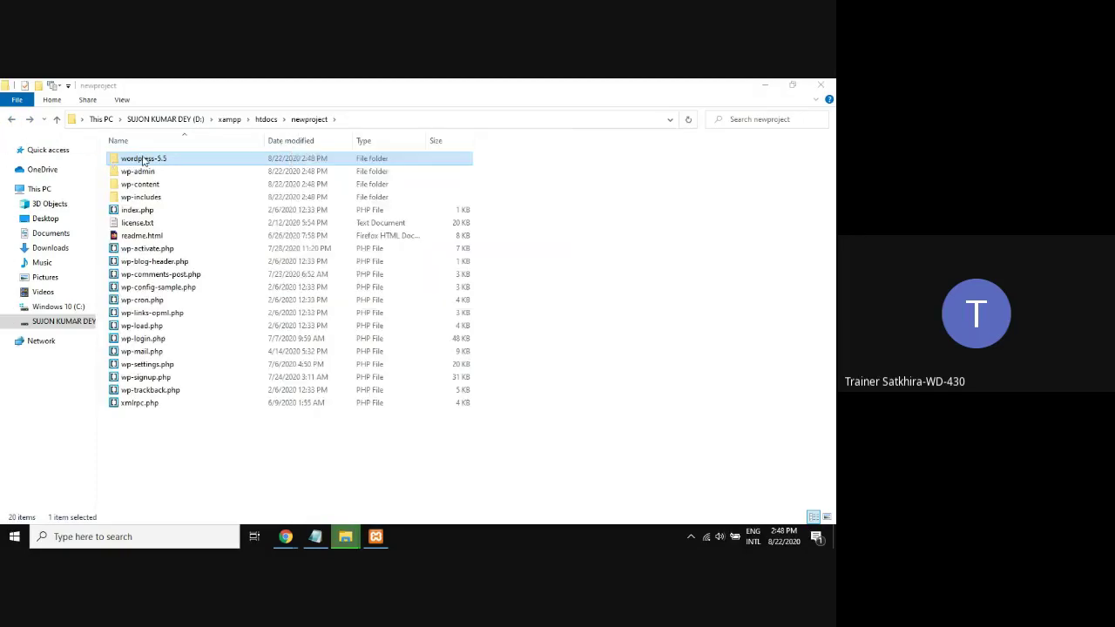
{"action": "key", "text": "Delete"}
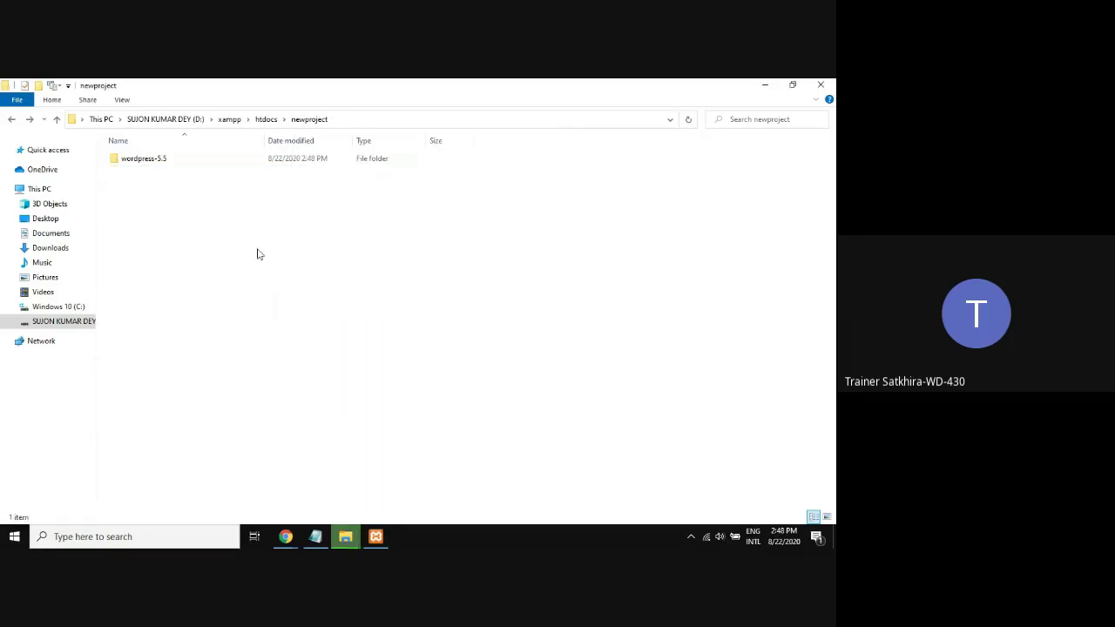
{"action": "key", "text": "ctrl+z"}
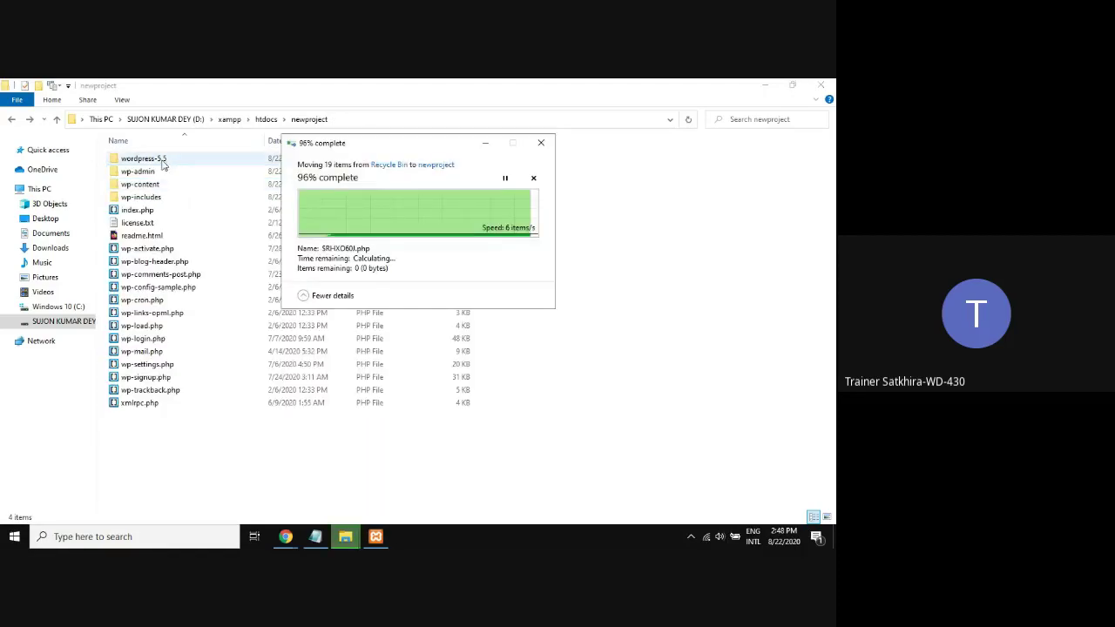
Delete the empty wordpress-5.5 folder, check newproject's contents, and return to the browser
{"action": "left_click", "coordinate": [161, 159]}
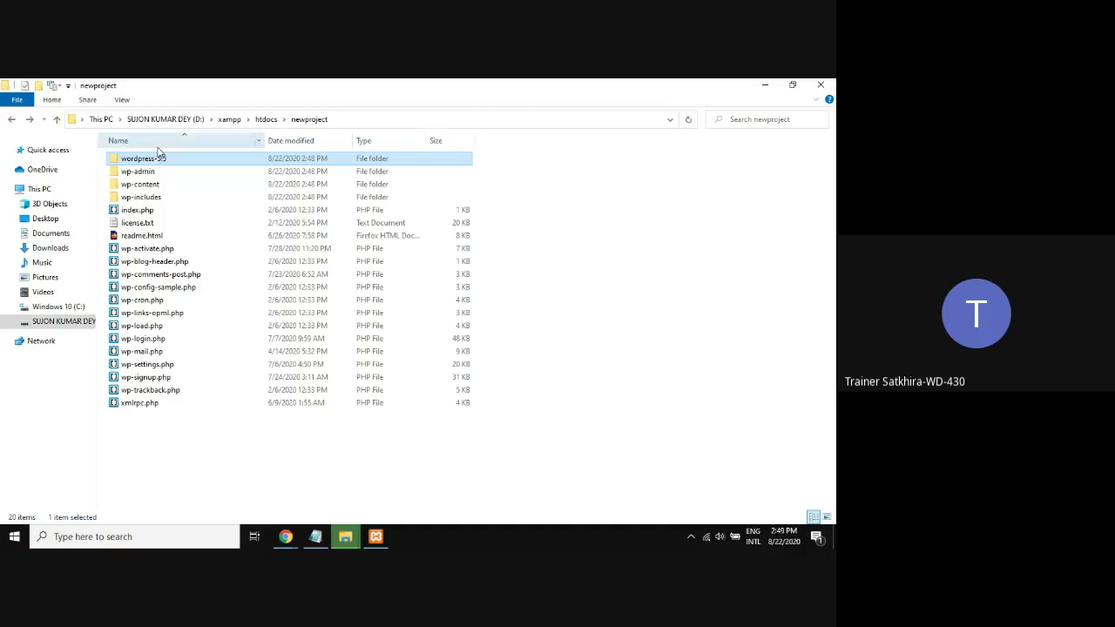
{"action": "key", "text": "Delete"}
{"action": "left_click", "coordinate": [259, 122]}
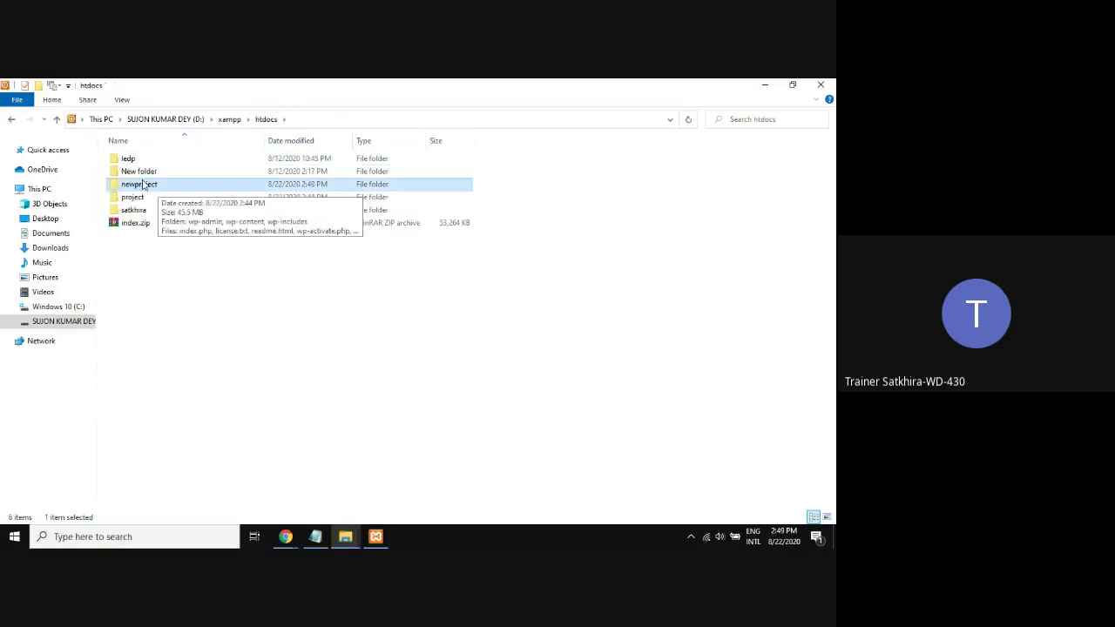
{"action": "double_click", "coordinate": [142, 184]}
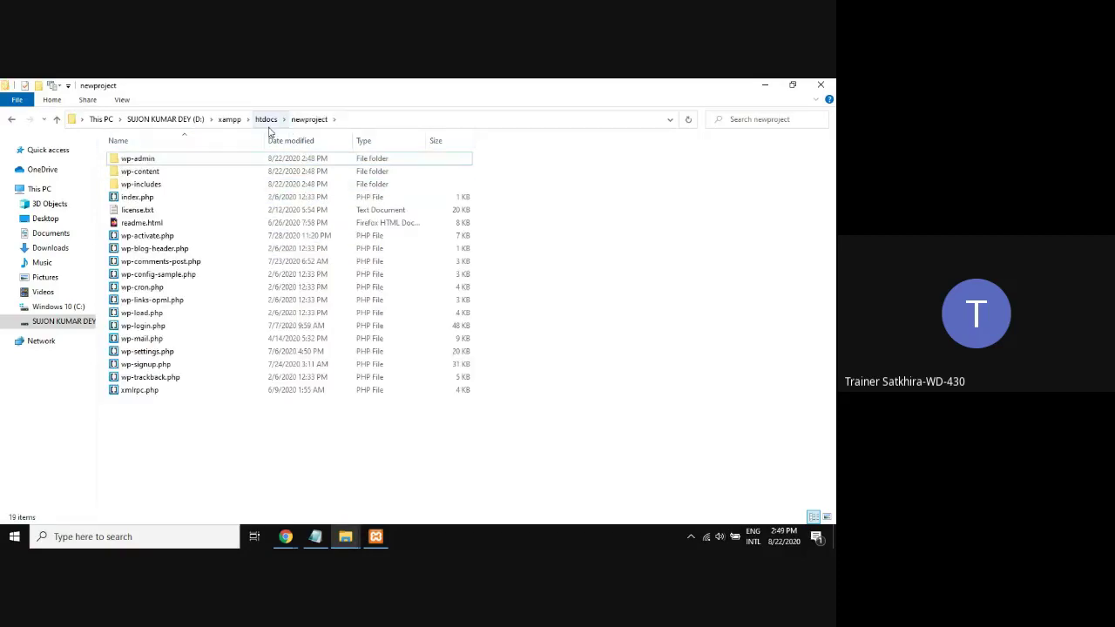
{"action": "left_click", "coordinate": [266, 120]}
{"action": "left_click", "coordinate": [312, 511]}
{"action": "mouse_move", "coordinate": [286, 535]}
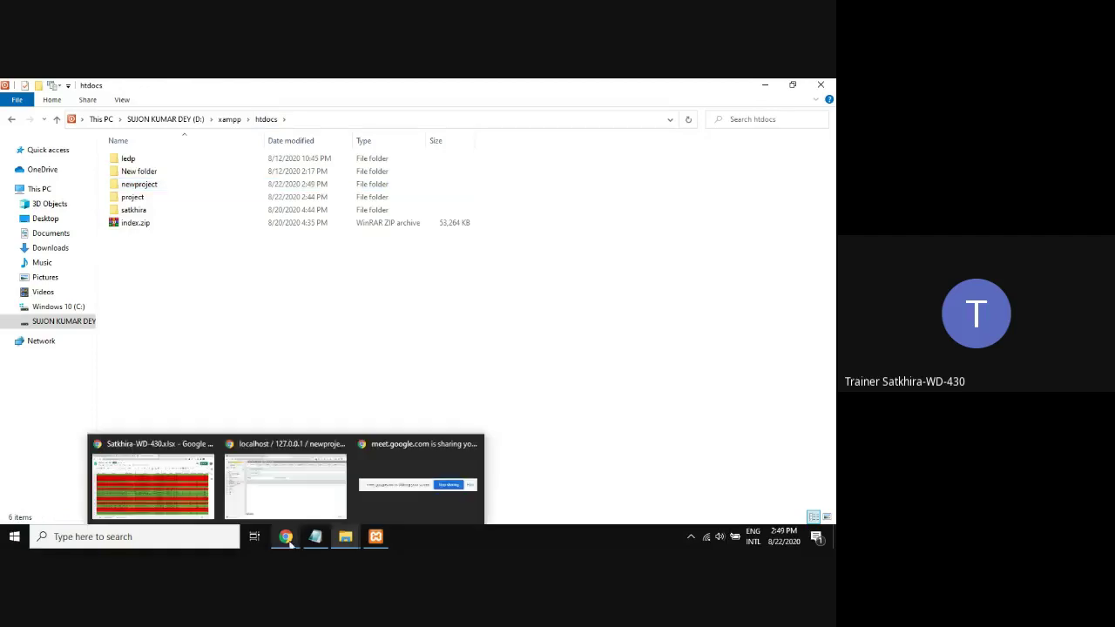
{"action": "left_click", "coordinate": [304, 488]}
Close the phpMyAdmin and WordPress.org tabs, load localhost/newproject, and continue in English (United States)
{"action": "left_click", "coordinate": [434, 88]}
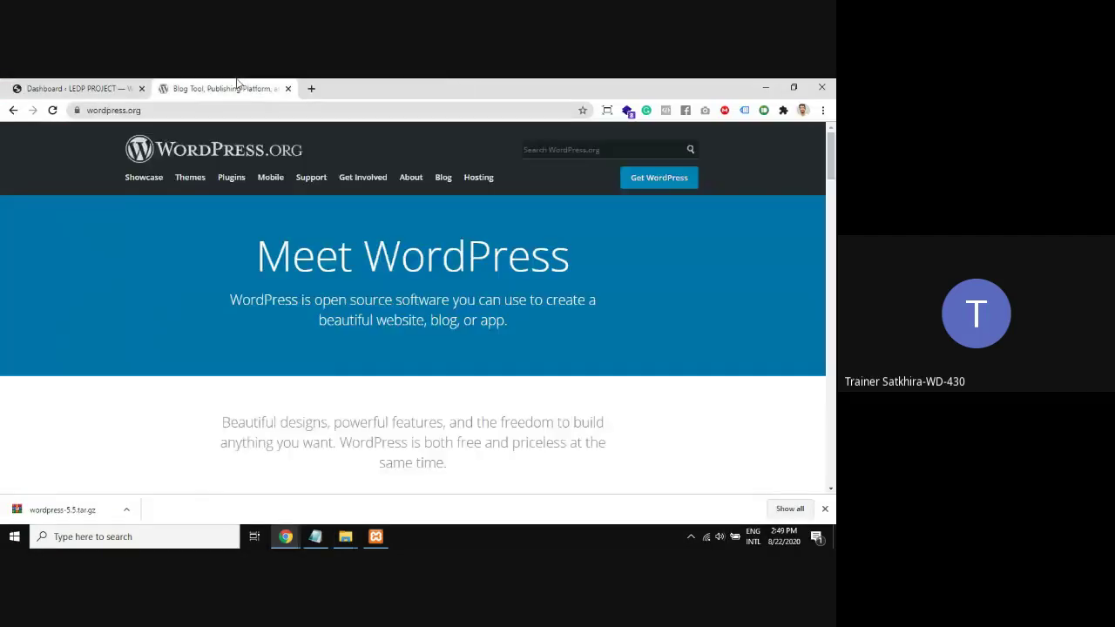
{"action": "left_click", "coordinate": [287, 88]}
{"action": "left_click_drag", "start_coordinate": [233, 110], "coordinate": [123, 110]}
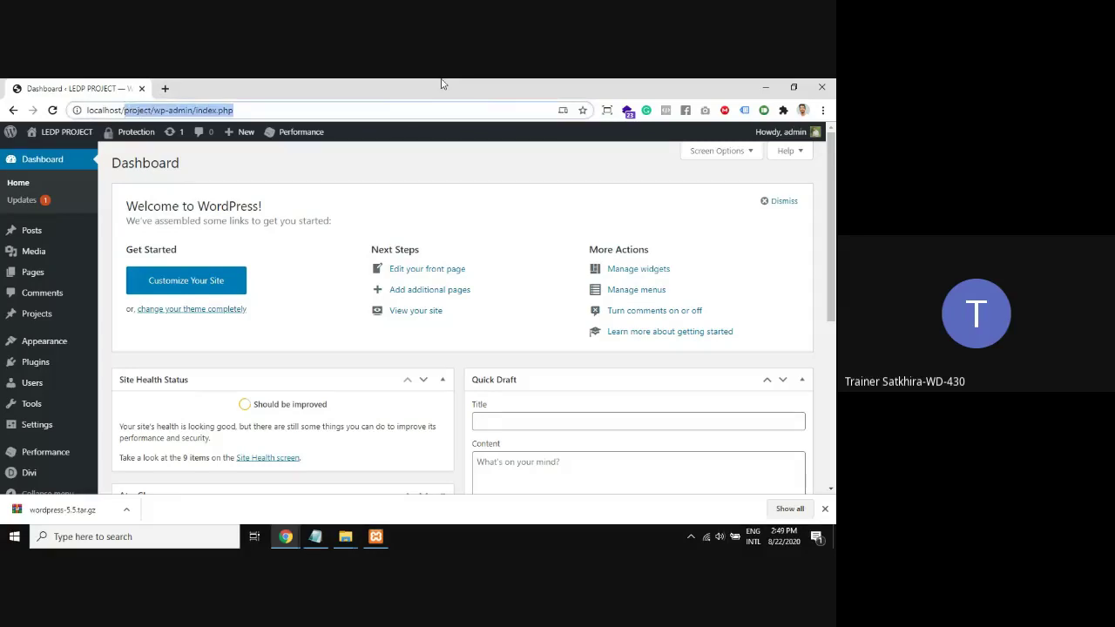
{"action": "type", "text": "newproject/wp-admin/setup-config.php"}
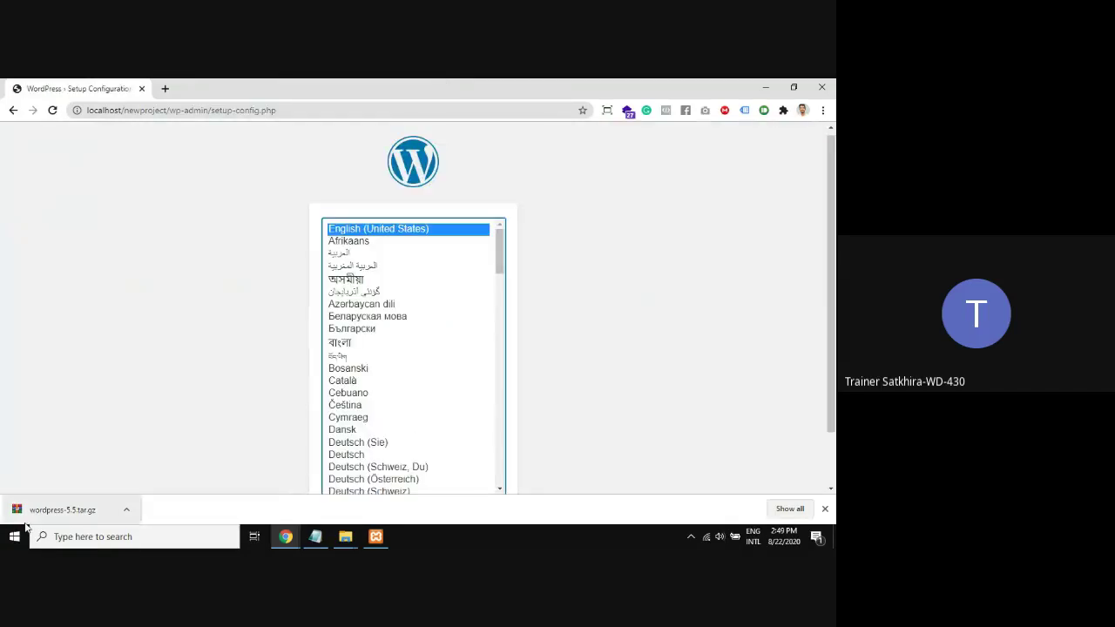
{"action": "scroll", "coordinate": [247, 466], "scroll_direction": "down", "scroll_amount": 1}
{"action": "left_click", "coordinate": [468, 465]}
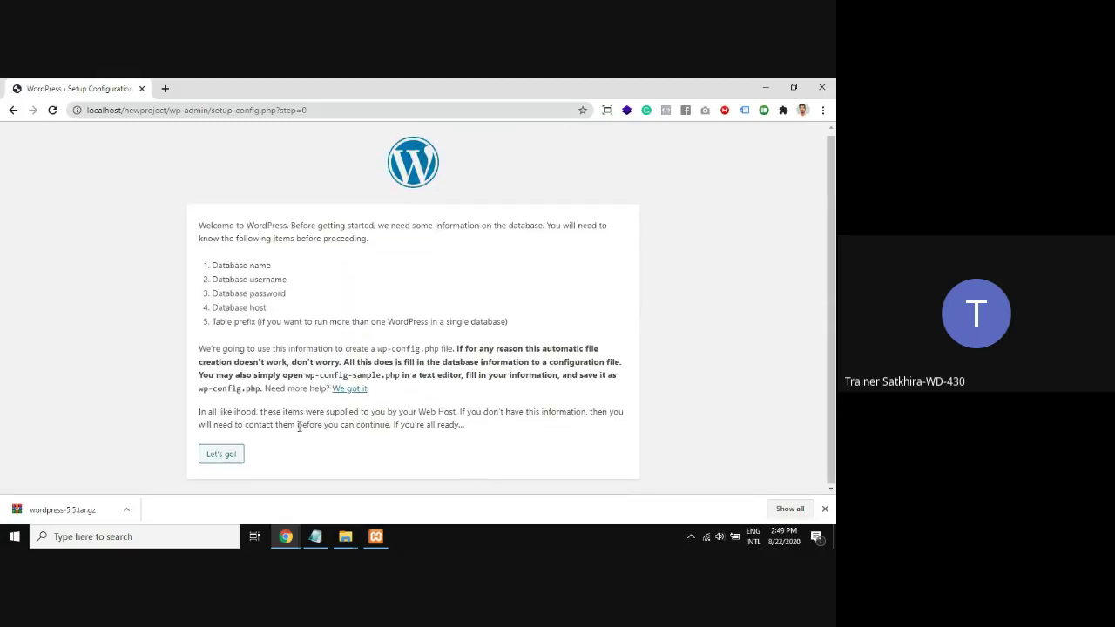
Enter database name newproject, username root and an empty password, then run the installation
{"action": "left_click", "coordinate": [222, 457]}
{"action": "key", "text": "ctrl+a"}
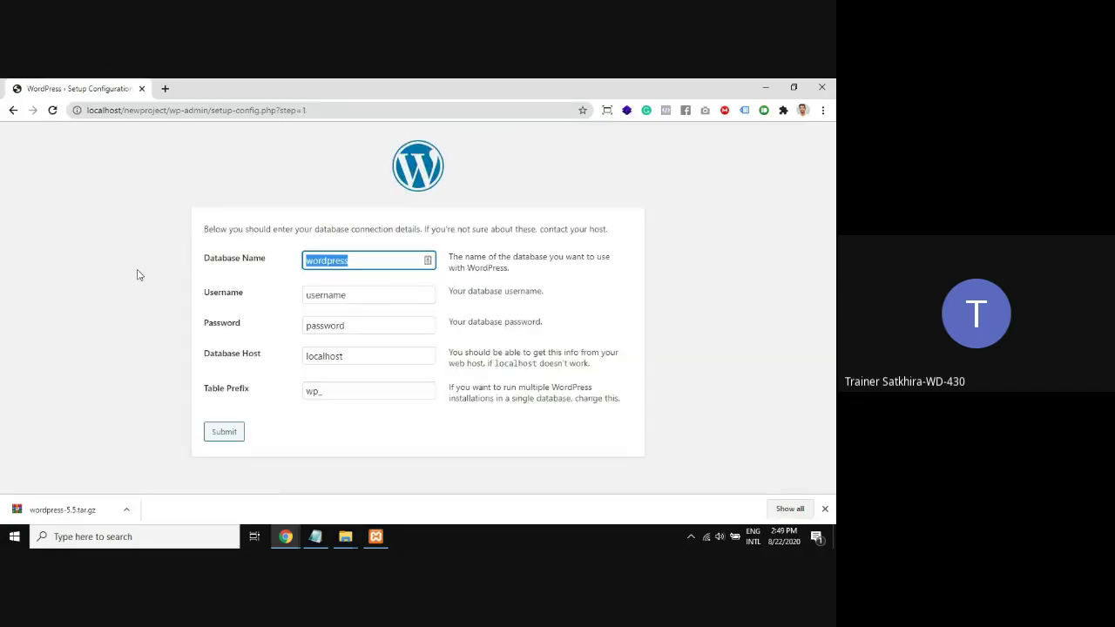
{"action": "type", "text": "newpor"}
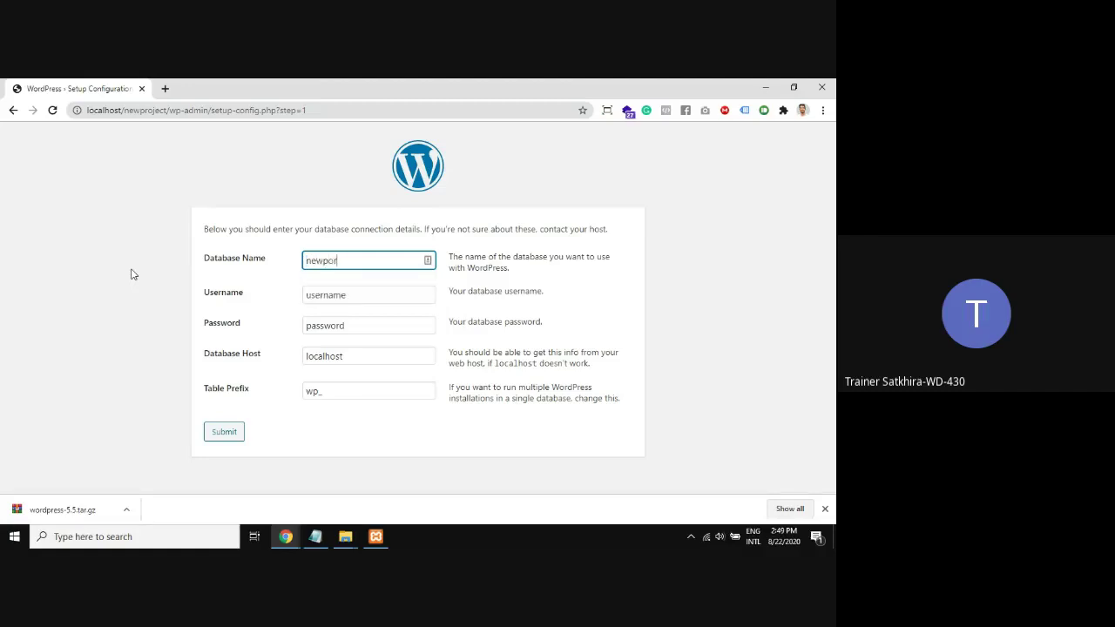
{"action": "type", "text": "j"}
{"action": "key", "text": "BackSpace"}
{"action": "key", "text": "BackSpace"}
{"action": "key", "text": "BackSpace"}
{"action": "type", "text": "roject"}
{"action": "key", "text": "Tab"}
{"action": "type", "text": "r"}
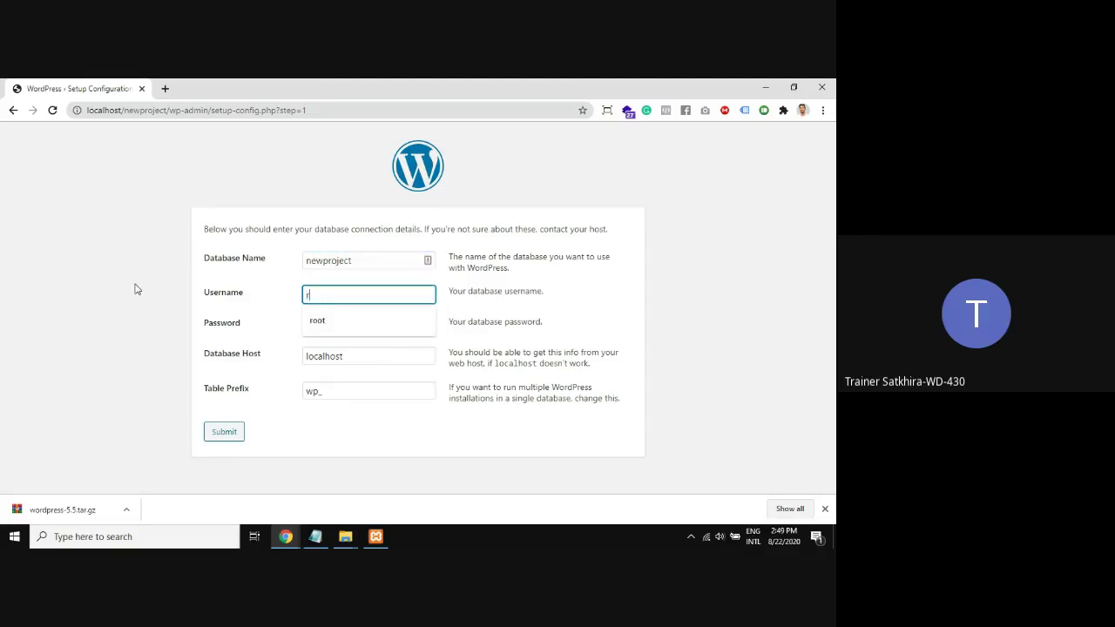
{"action": "type", "text": "oot"}
{"action": "left_click", "coordinate": [393, 388]}
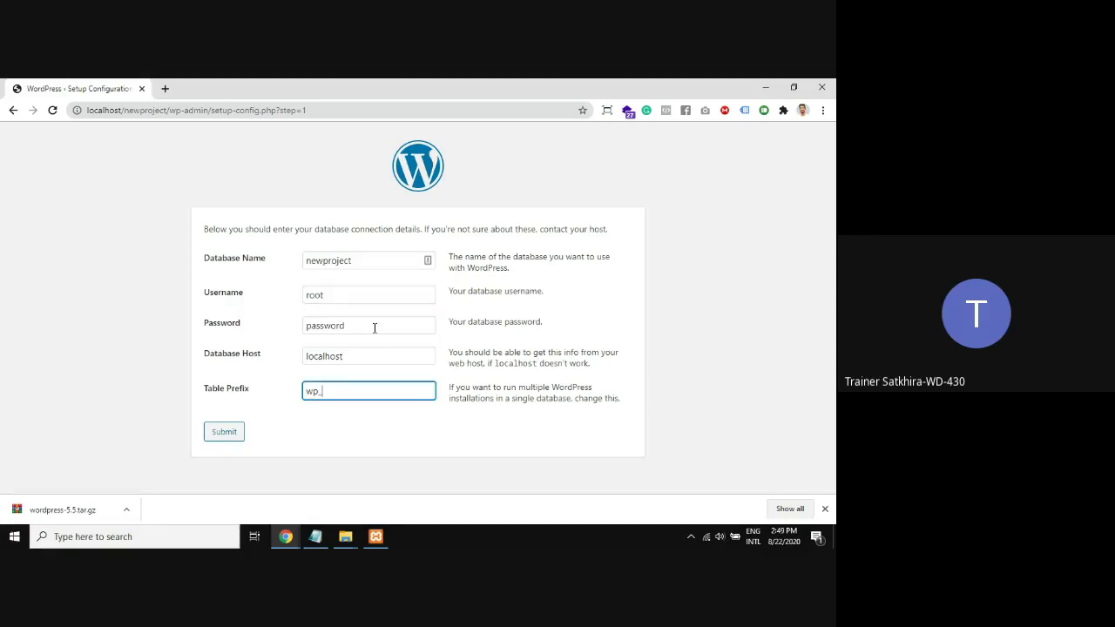
{"action": "left_click", "coordinate": [242, 326]}
{"action": "key", "text": "BackSpace"}
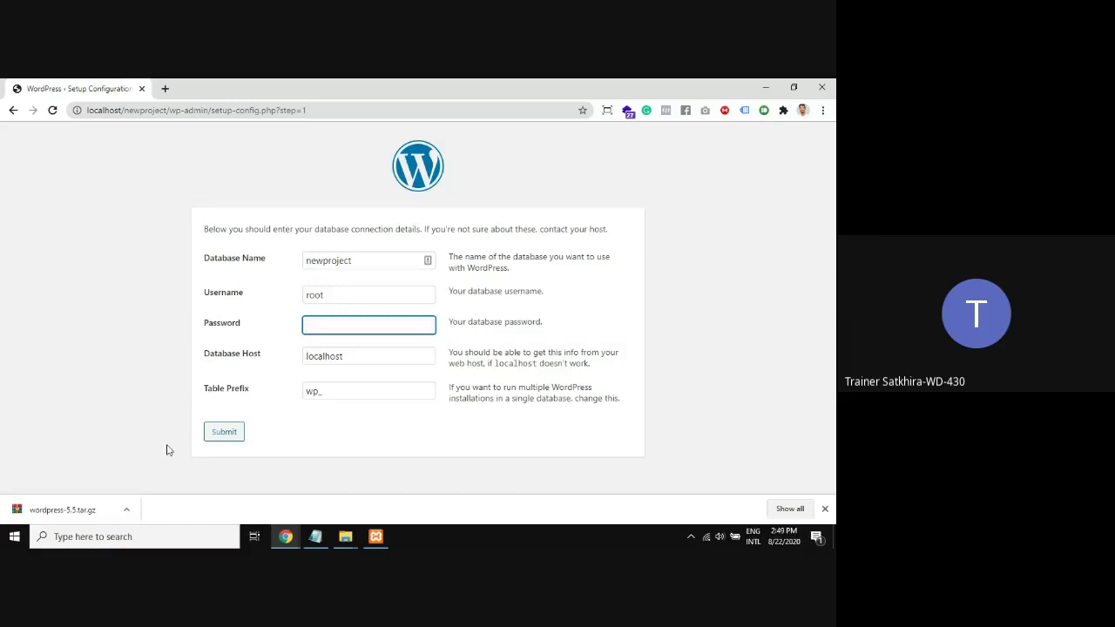
{"action": "left_click", "coordinate": [224, 435]}
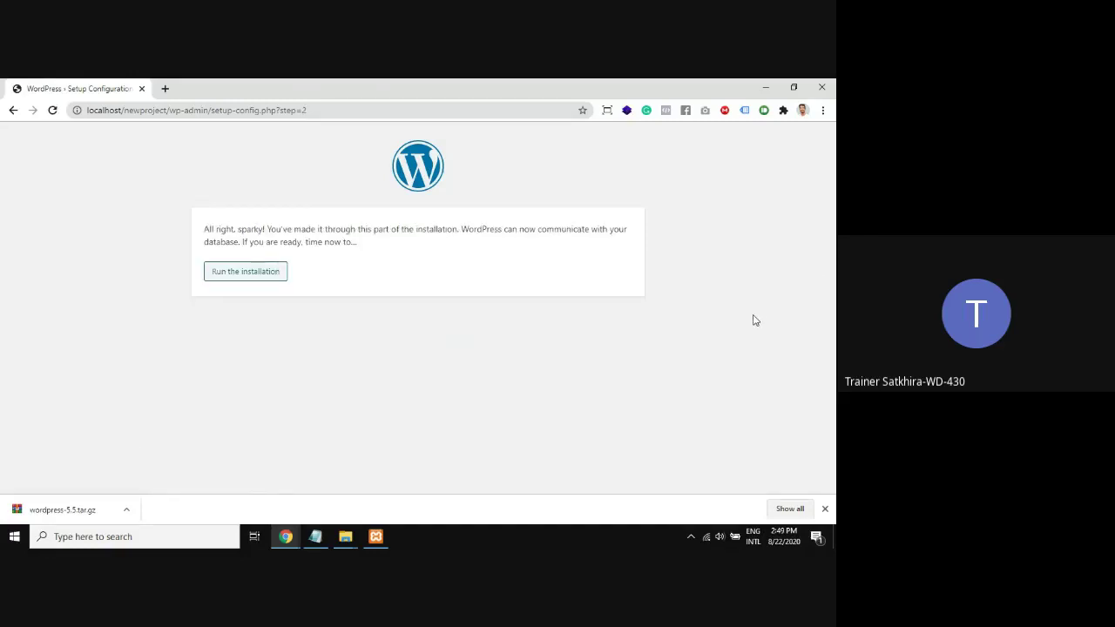
{"action": "left_click", "coordinate": [265, 278]}
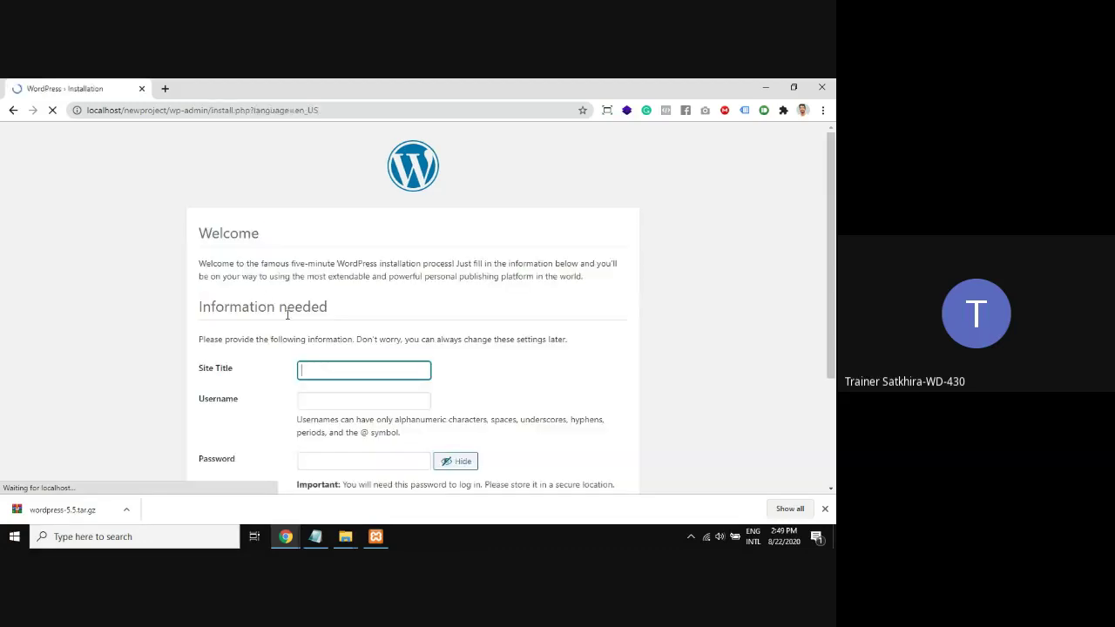
{"action": "left_click", "coordinate": [327, 369]}
{"action": "type", "text": "NEW PROJ"}
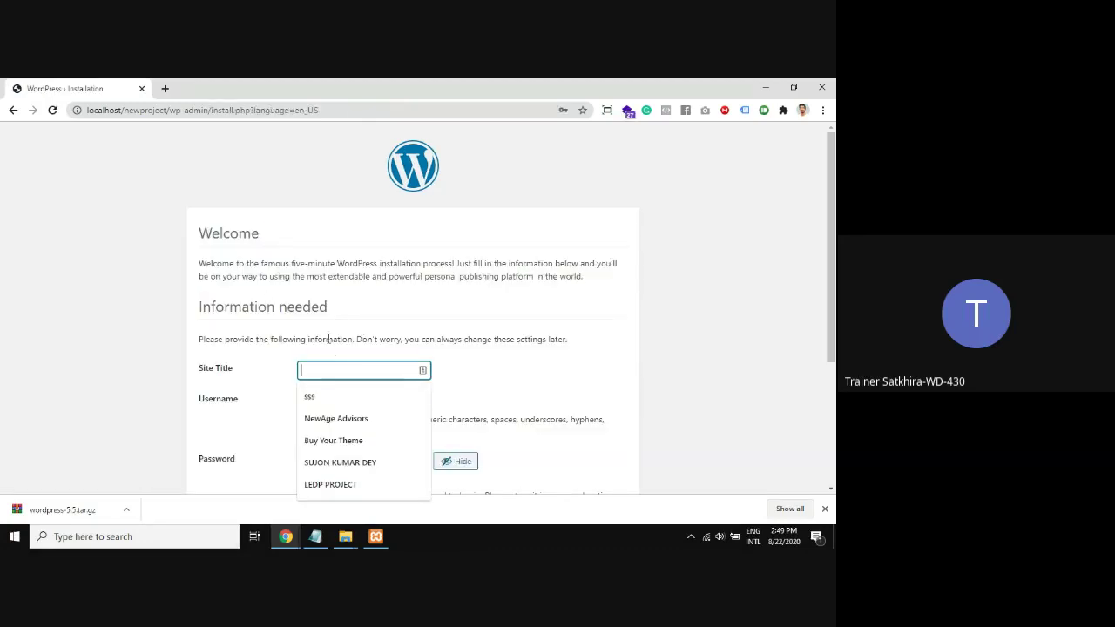
{"action": "type", "text": "ECT"}
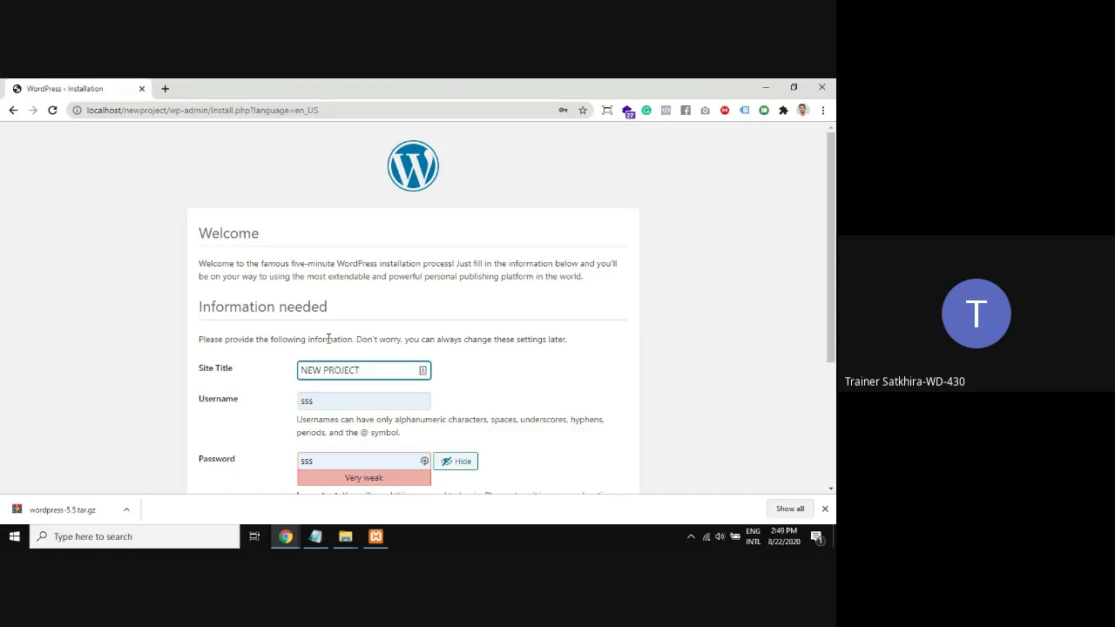
{"action": "scroll", "coordinate": [370, 416], "scroll_direction": "down", "scroll_amount": 2}
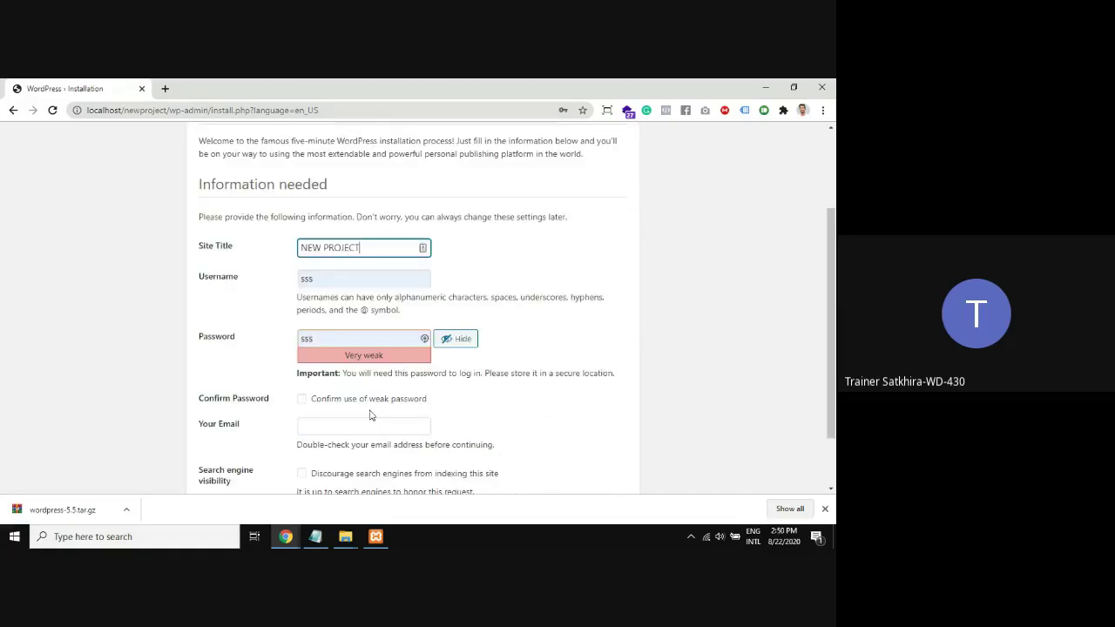
{"action": "double_click", "coordinate": [306, 279]}
{"action": "type", "text": "admin"}
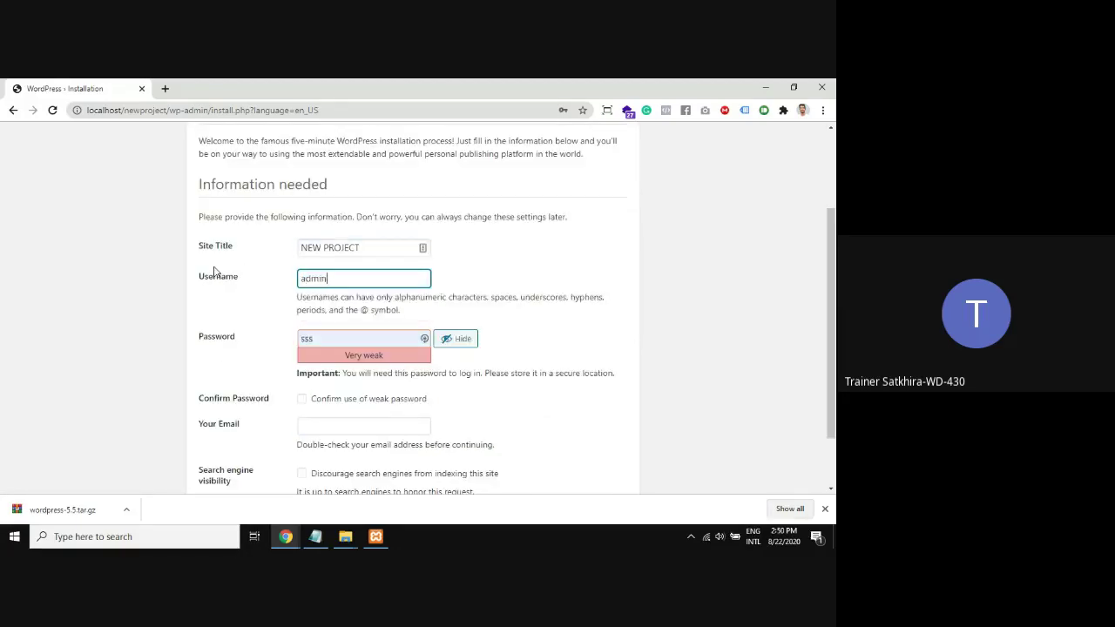
{"action": "key", "text": "ctrl+a"}
{"action": "key", "text": "ctrl+c"}
{"action": "left_click", "coordinate": [200, 339]}
{"action": "key", "text": "ctrl+v"}
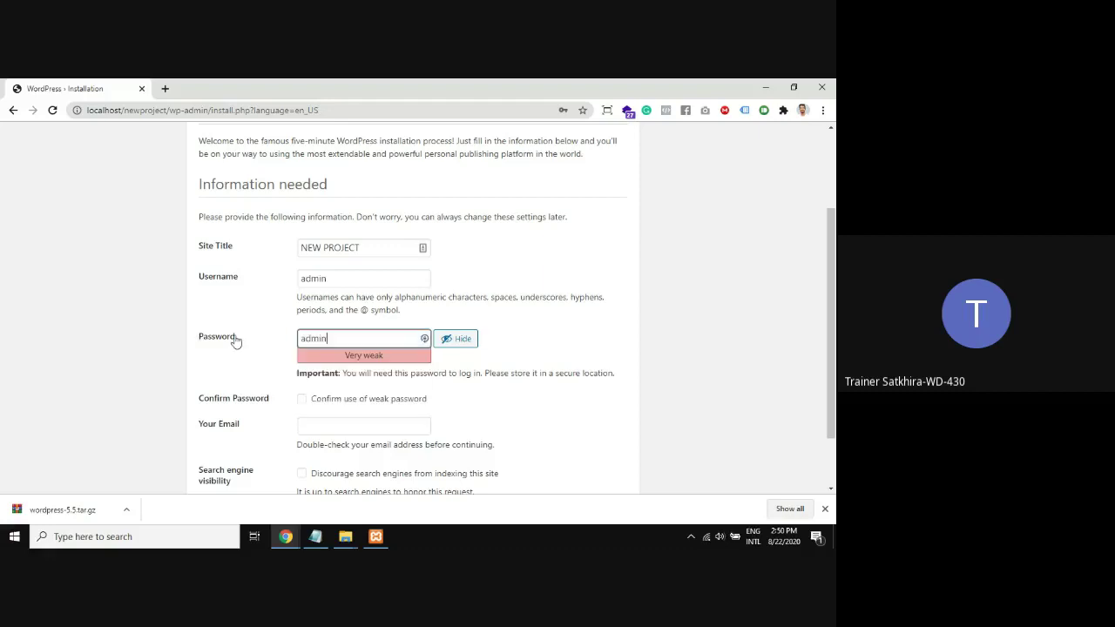
{"action": "scroll", "coordinate": [360, 356], "scroll_direction": "down", "scroll_amount": 1}
{"action": "left_click", "coordinate": [302, 326]}
Fill in the admin e-mail, discourage search engine indexing, and install WordPress
{"action": "left_click", "coordinate": [353, 354]}
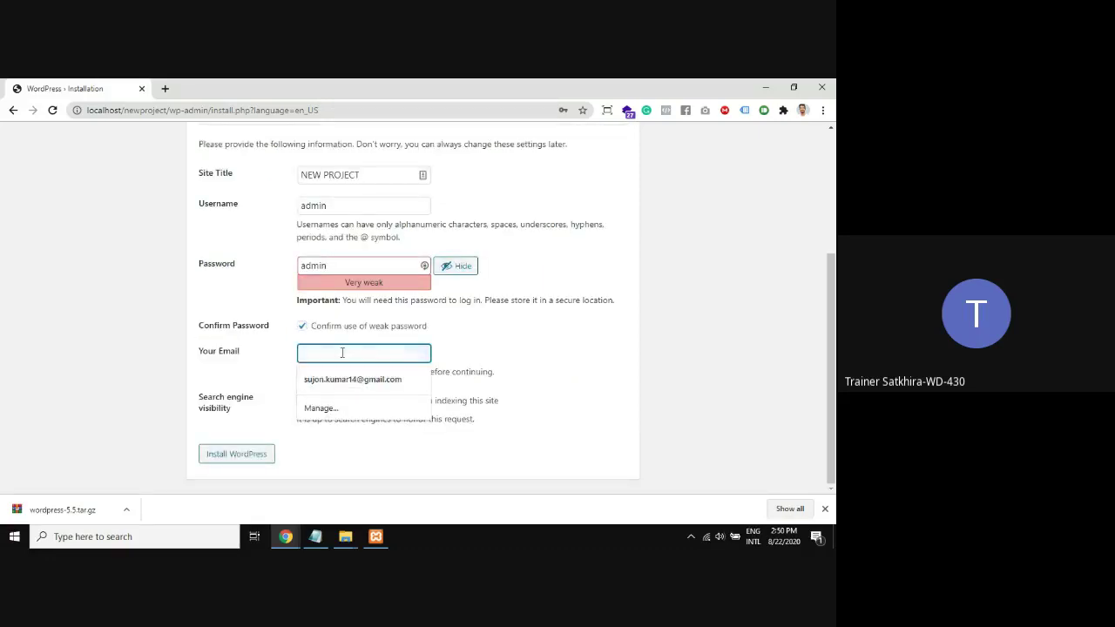
{"action": "left_click", "coordinate": [343, 376]}
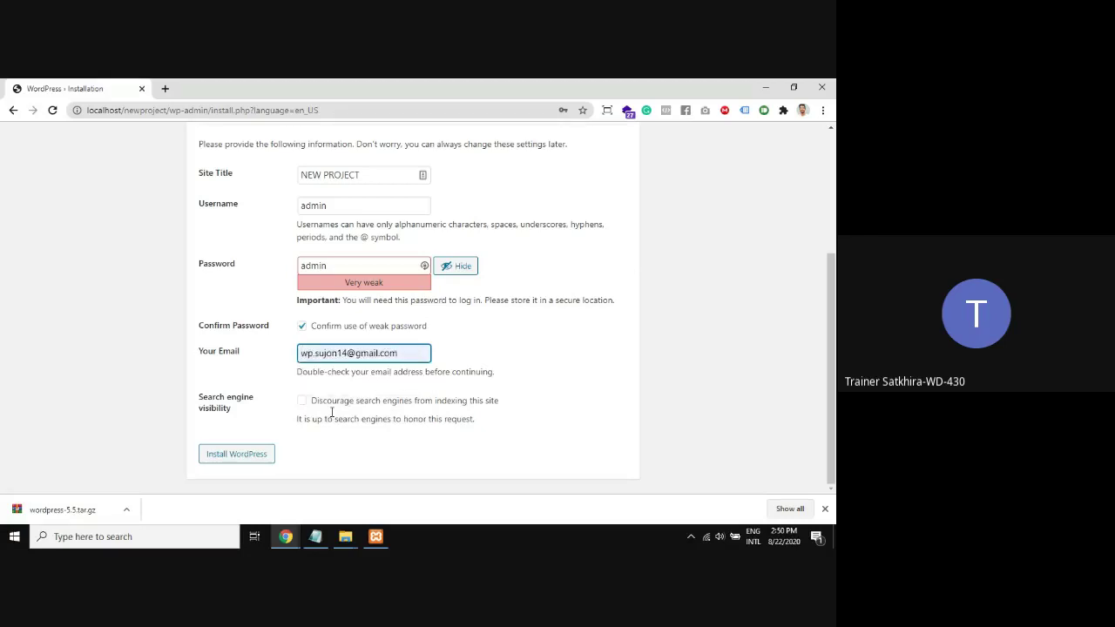
{"action": "left_click", "coordinate": [303, 400]}
{"action": "left_click", "coordinate": [239, 459]}
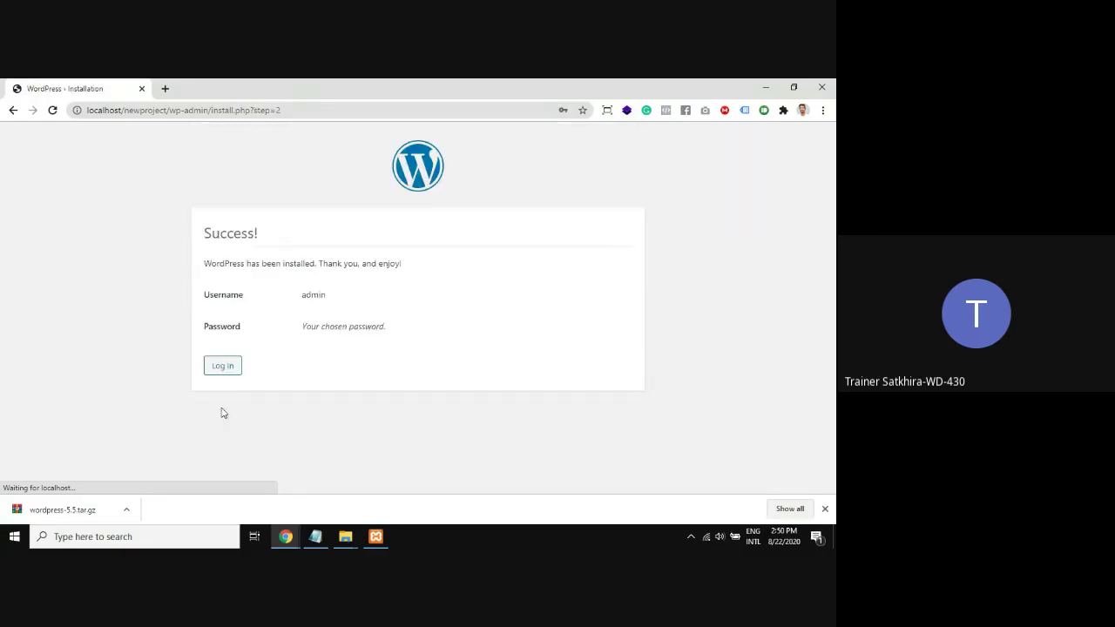
{"action": "left_click", "coordinate": [524, 288]}
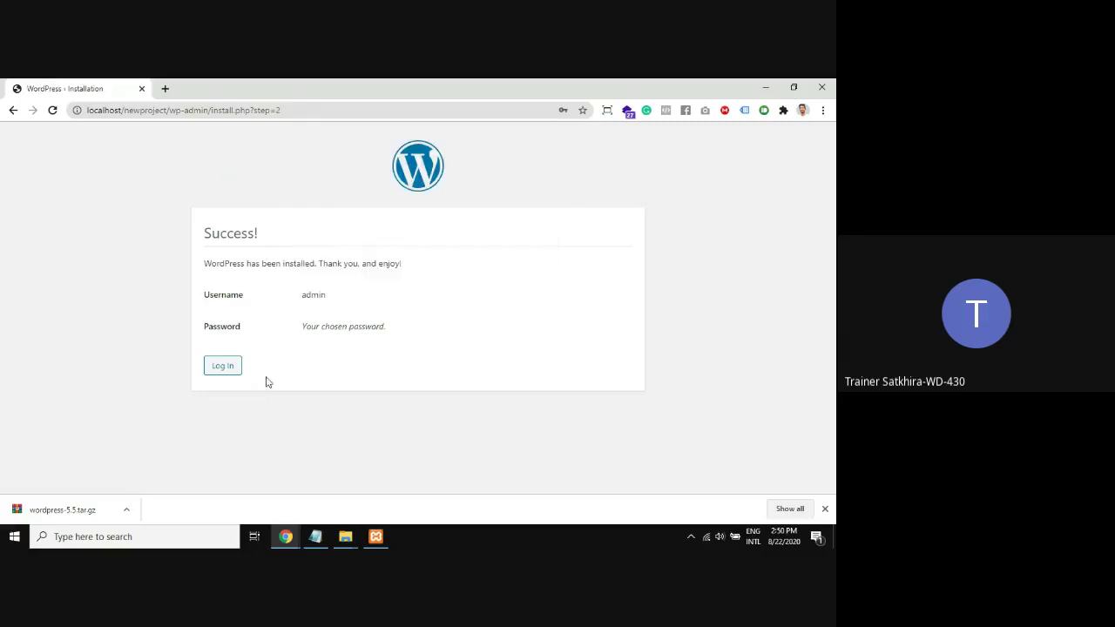
Log in to NEW PROJECT with username admin and the admin password
{"action": "left_click", "coordinate": [230, 373]}
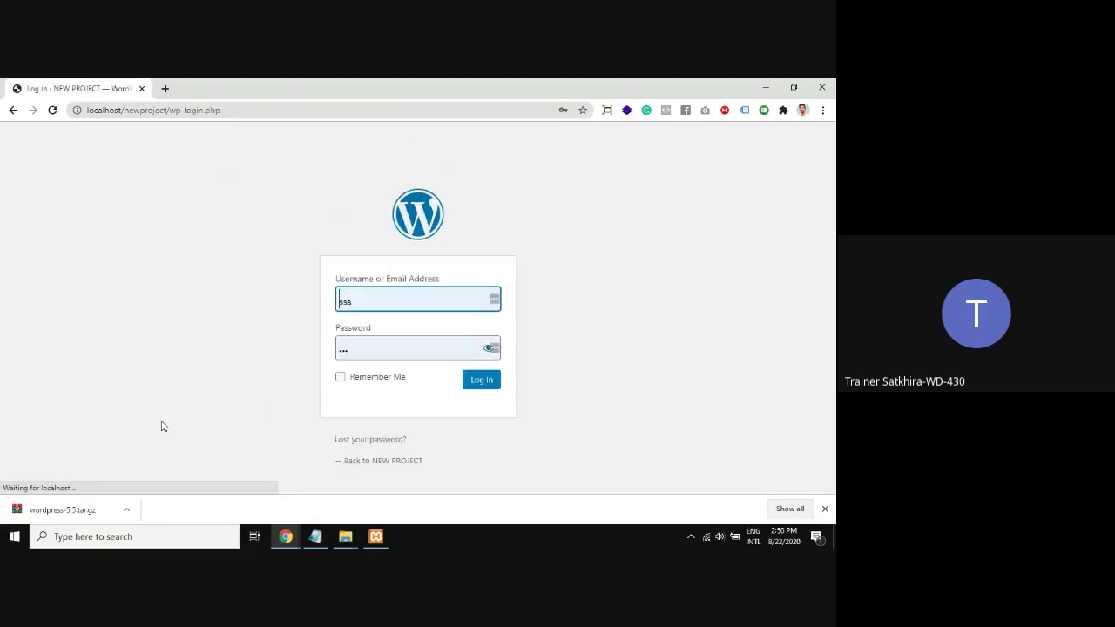
{"action": "left_click", "coordinate": [371, 303]}
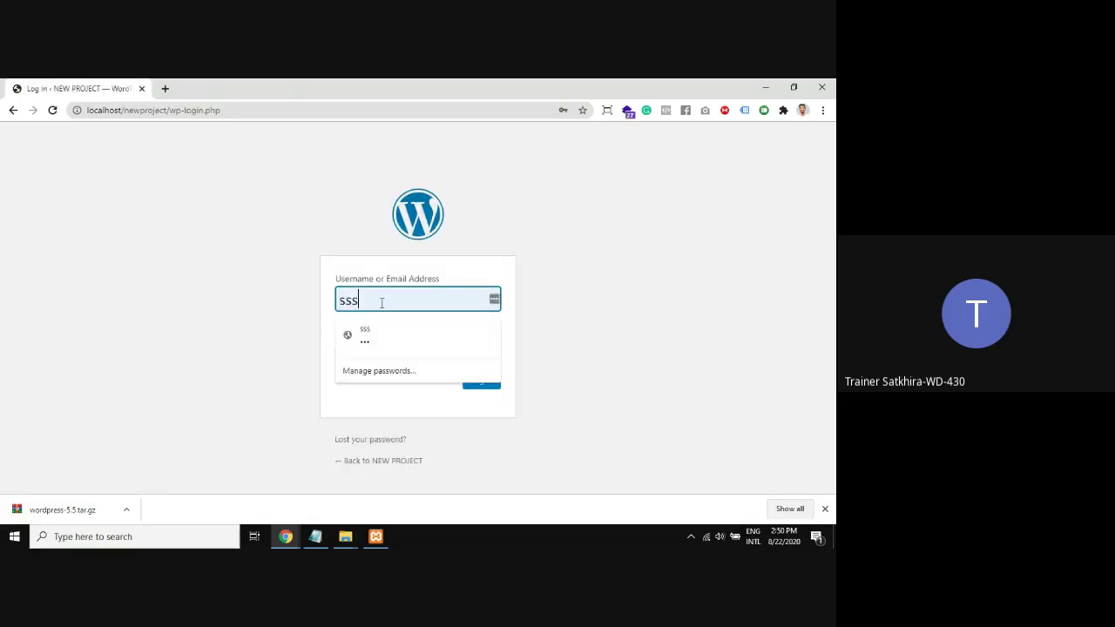
{"action": "key", "text": "ctrl+a"}
{"action": "type", "text": "admin"}
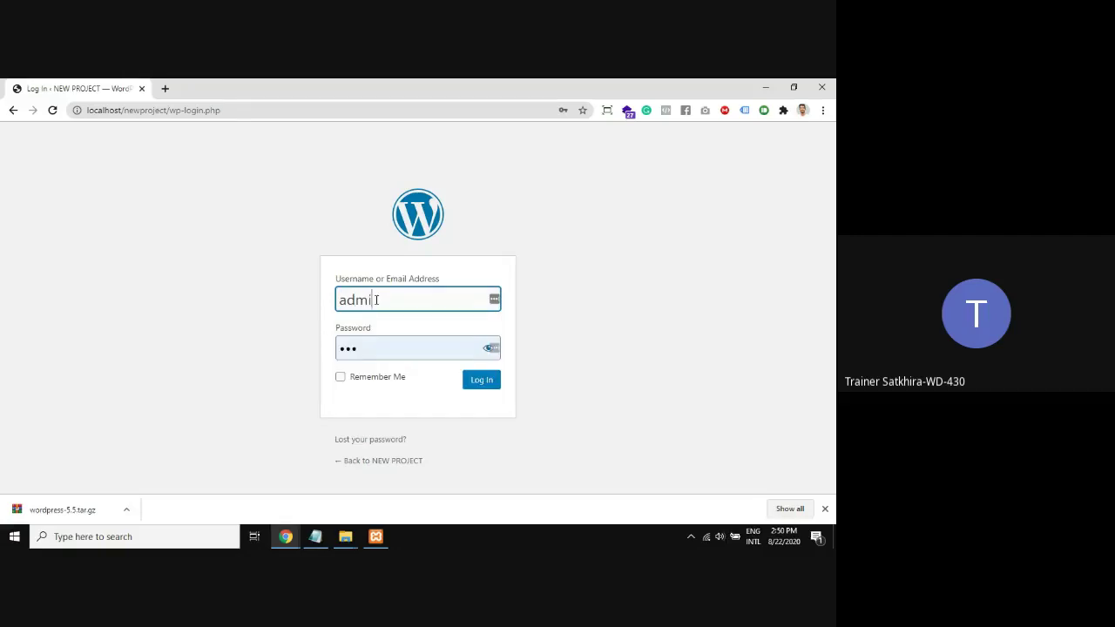
{"action": "left_click", "coordinate": [370, 366]}
{"action": "left_click", "coordinate": [372, 350]}
{"action": "key", "text": "ctrl+a"}
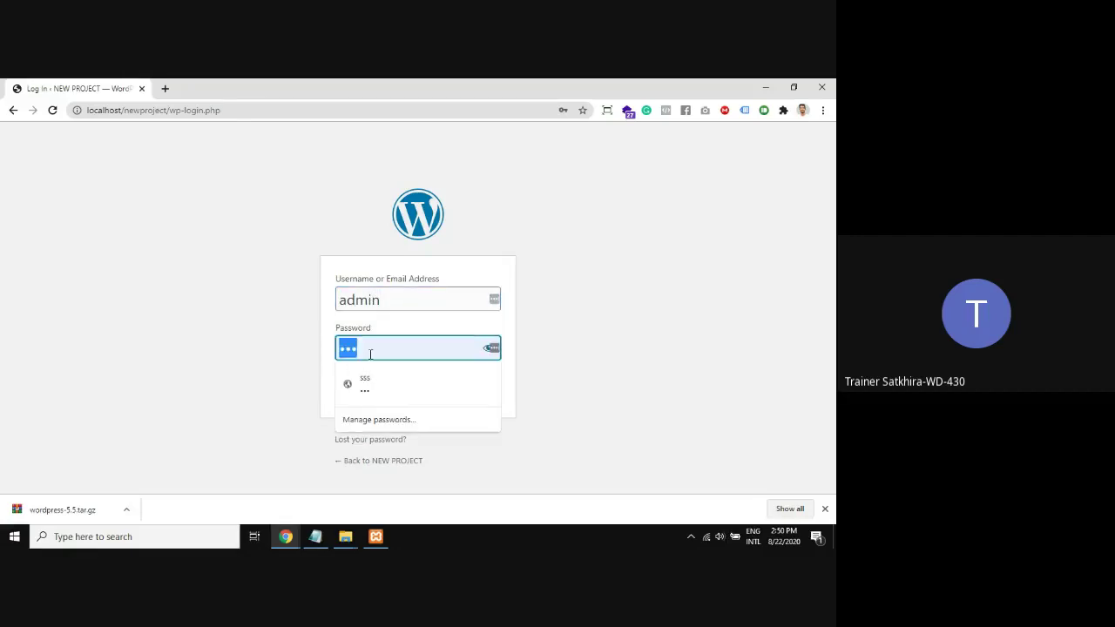
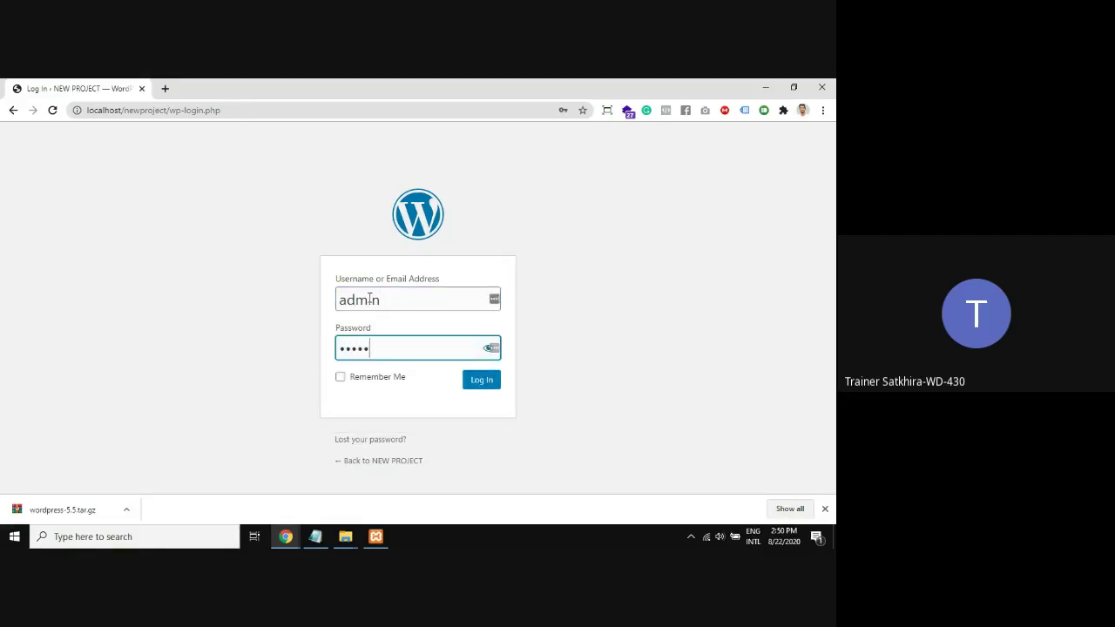
{"action": "left_click", "coordinate": [488, 382]}
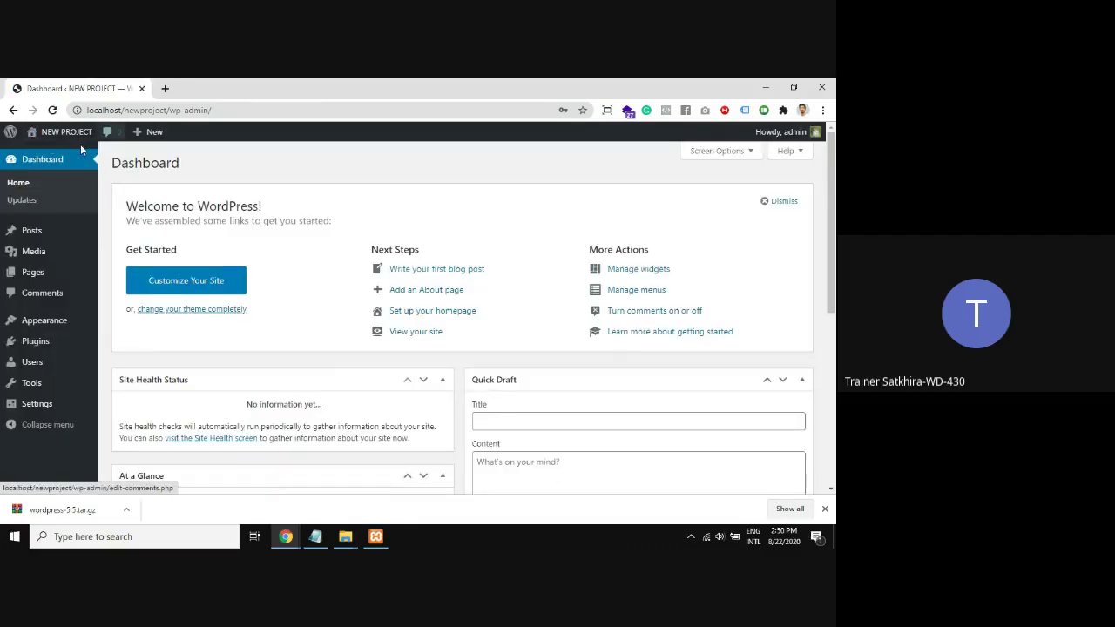
Open NEW PROJECT's front page with its Hello world! post in a new tab
{"action": "left_click", "coordinate": [525, 286]}
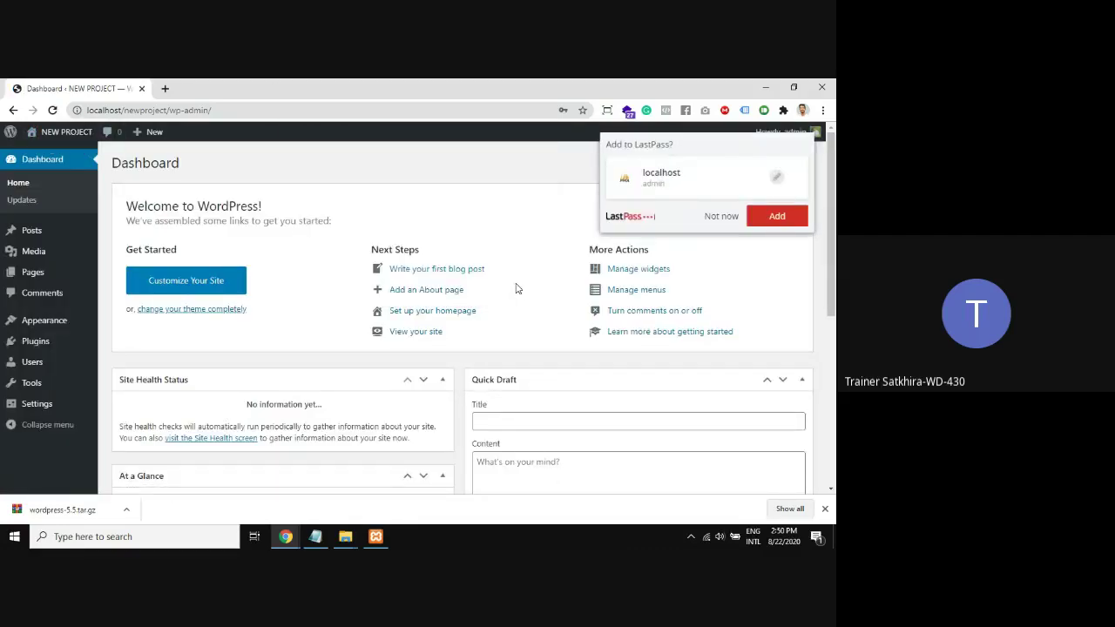
{"action": "left_click", "coordinate": [44, 137], "text": "ctrl"}
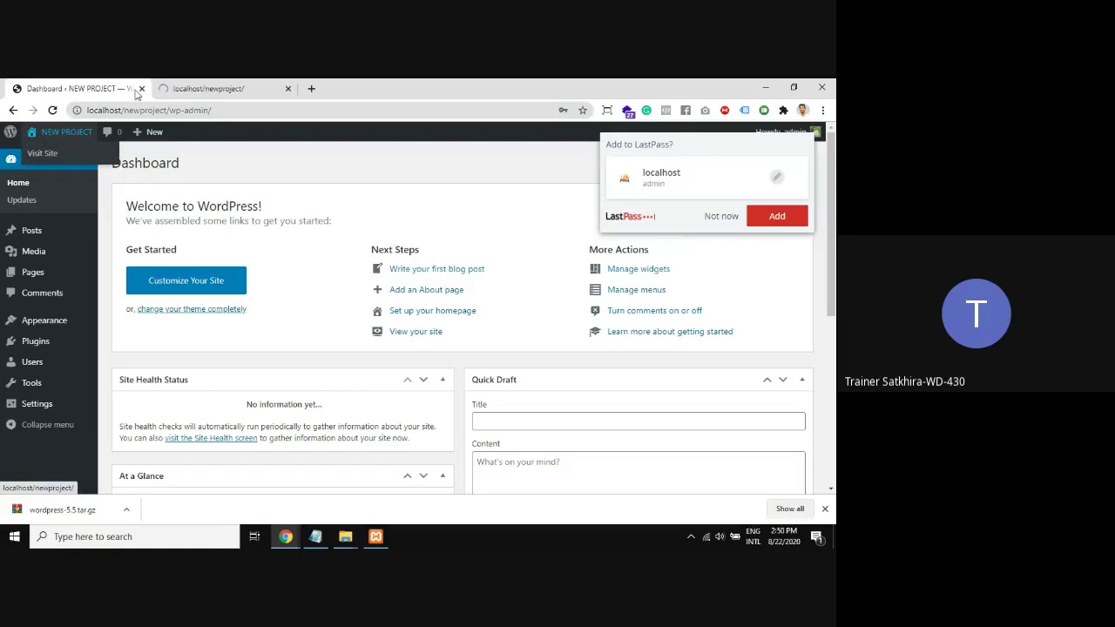
{"action": "left_click", "coordinate": [217, 88]}
{"action": "scroll", "coordinate": [301, 334], "scroll_direction": "down", "scroll_amount": 10}
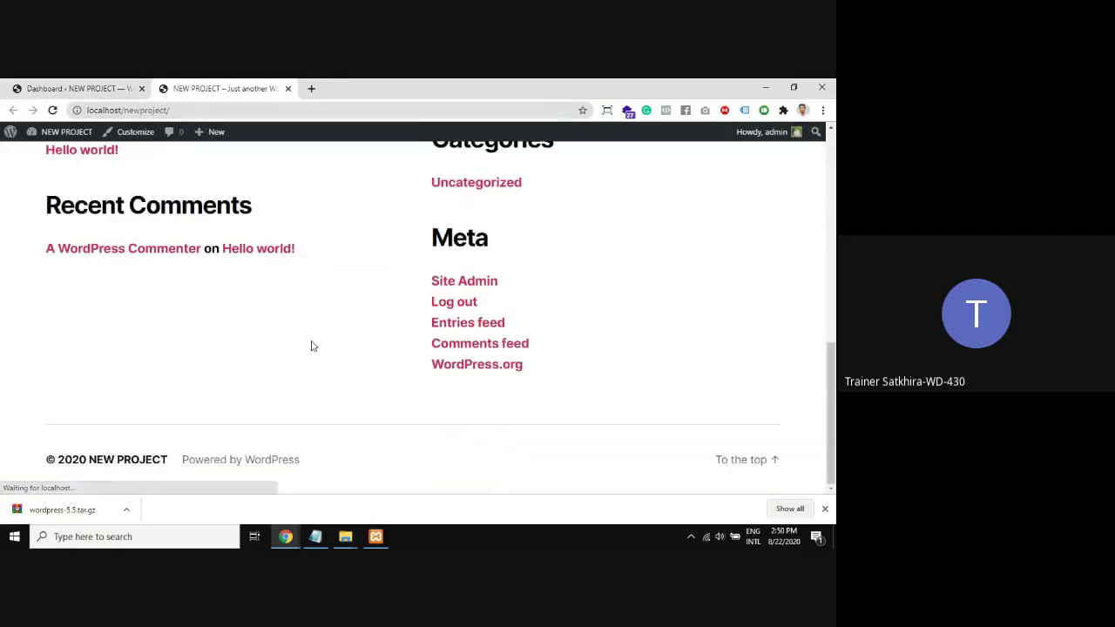
{"action": "scroll", "coordinate": [300, 334], "scroll_direction": "up", "scroll_amount": 5}
{"action": "scroll", "coordinate": [301, 334], "scroll_direction": "up", "scroll_amount": 4}
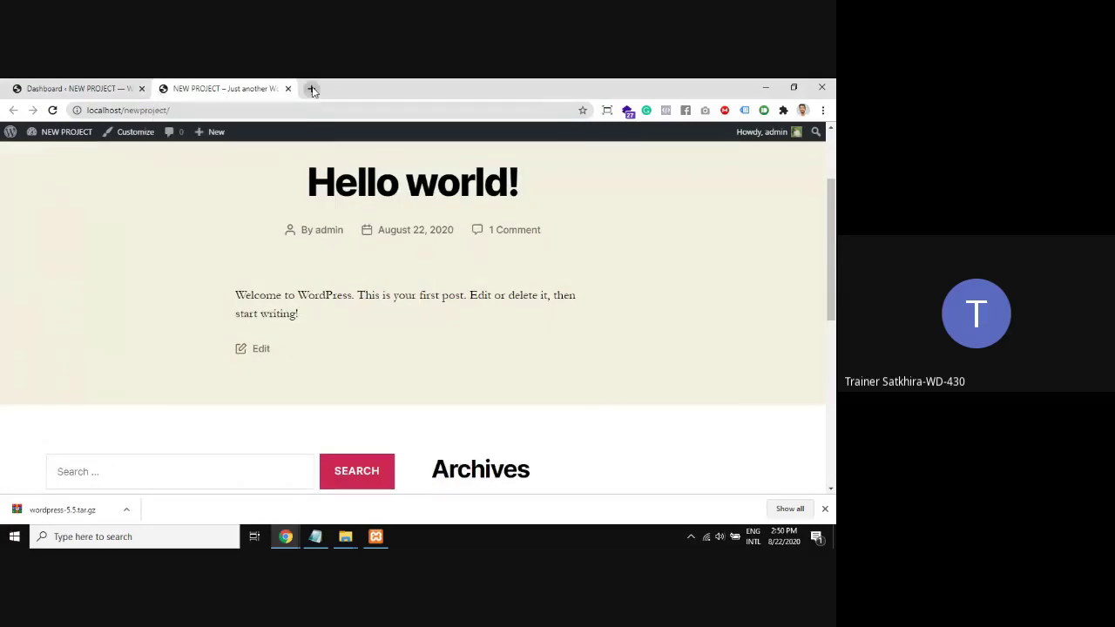
{"action": "key", "text": "ctrl+Tab"}
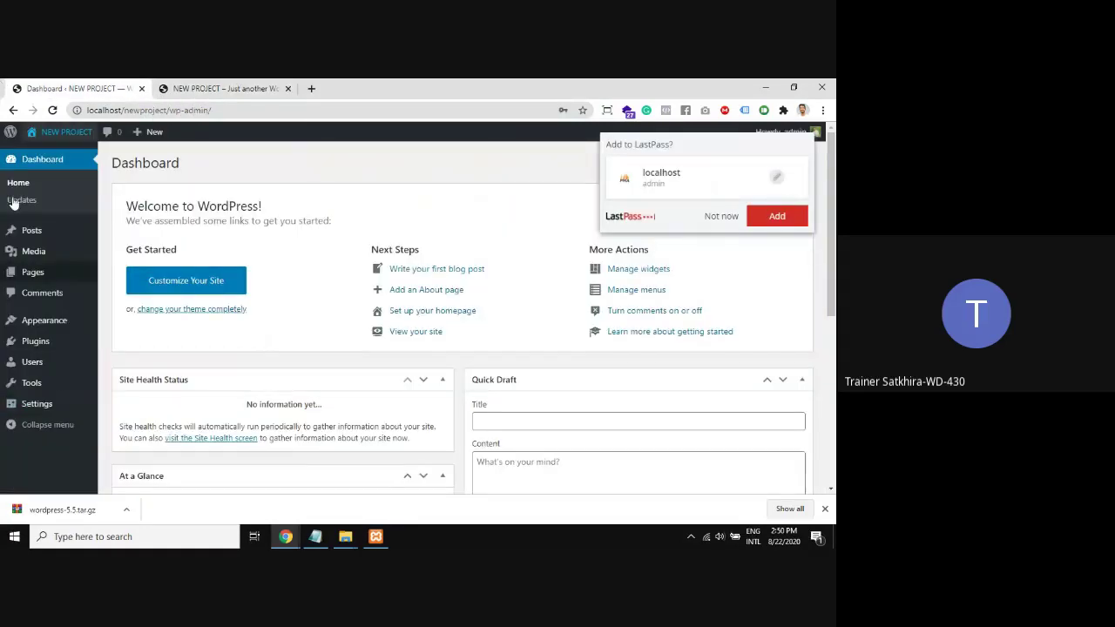
Add an empty new tab and select the front page's web address
{"action": "left_click", "coordinate": [311, 88]}
{"action": "left_click", "coordinate": [219, 87]}
{"action": "left_click", "coordinate": [69, 84]}
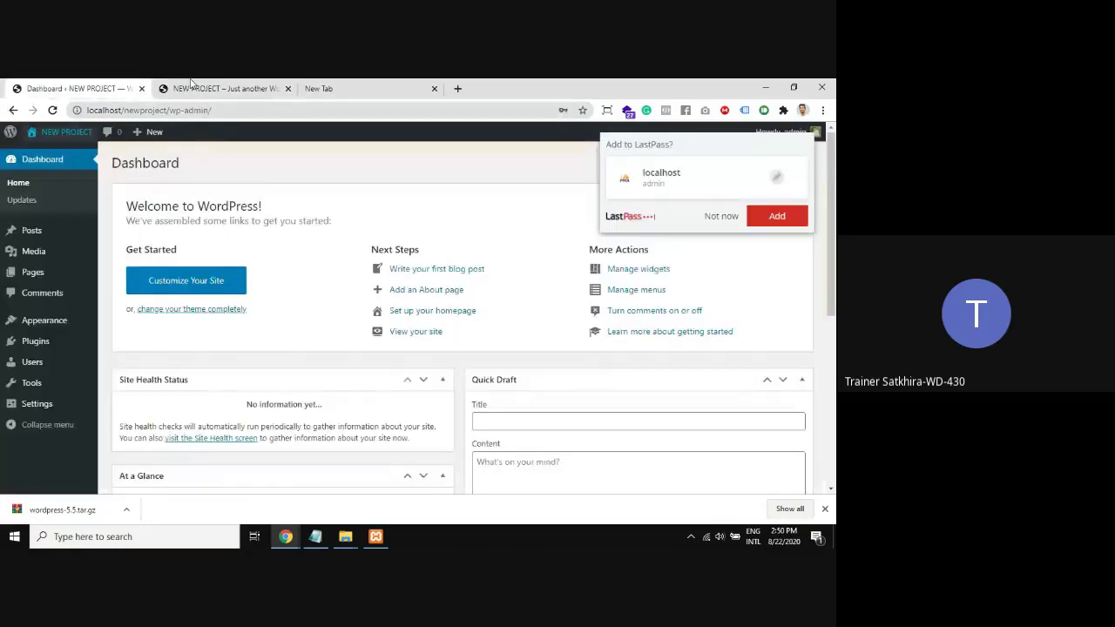
{"action": "left_click", "coordinate": [192, 85]}
{"action": "left_click", "coordinate": [184, 110]}
{"action": "left_click", "coordinate": [185, 110]}
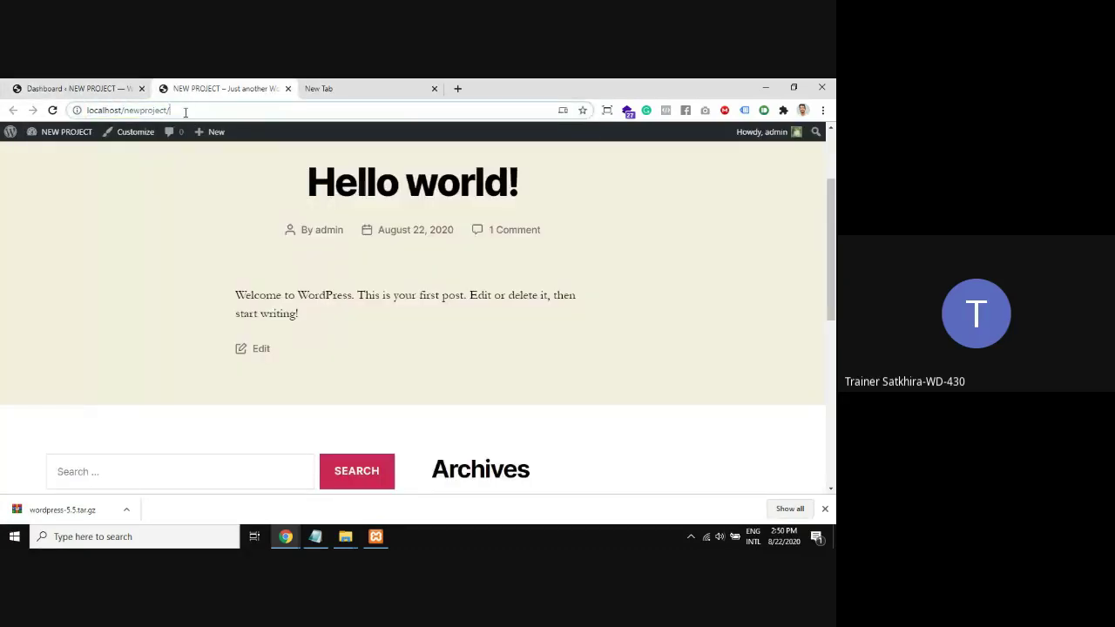
{"action": "left_click_drag", "start_coordinate": [185, 111], "coordinate": [74, 127]}
In the empty tab, load localhost/project/ to show the LEDP PROJECT site
{"action": "left_click", "coordinate": [335, 92]}
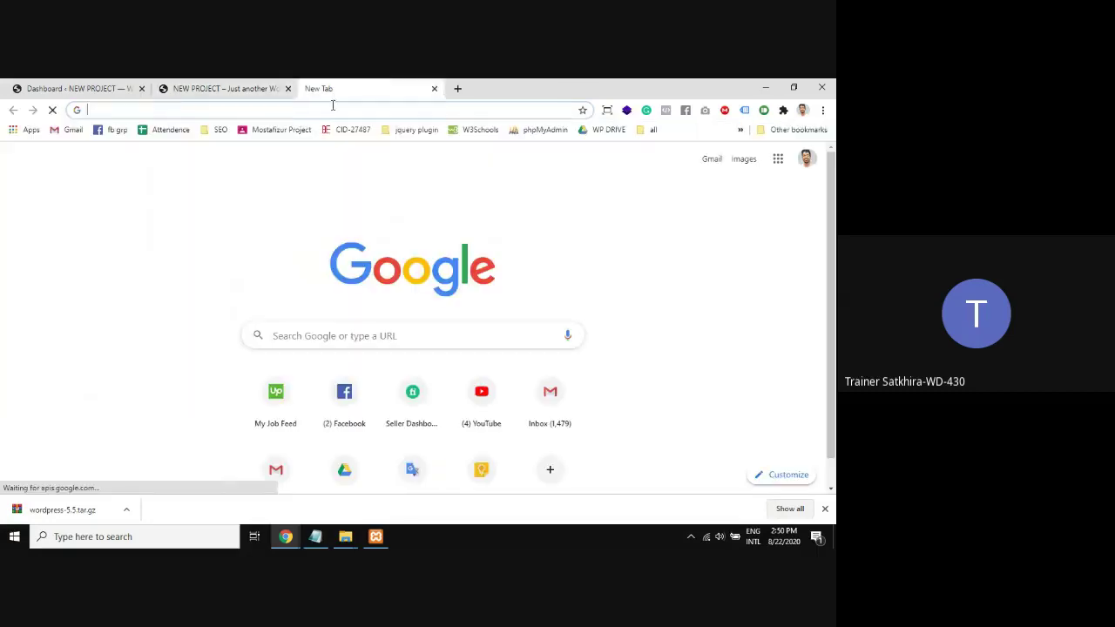
{"action": "left_click", "coordinate": [332, 107]}
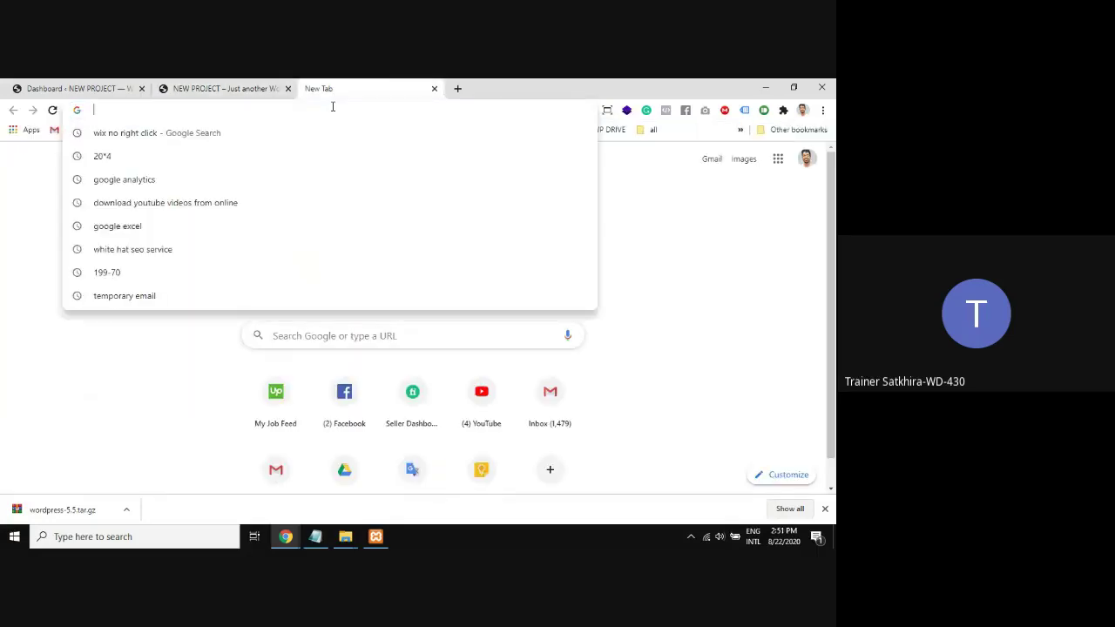
{"action": "type", "text": "localhost/phpmyadmin/"}
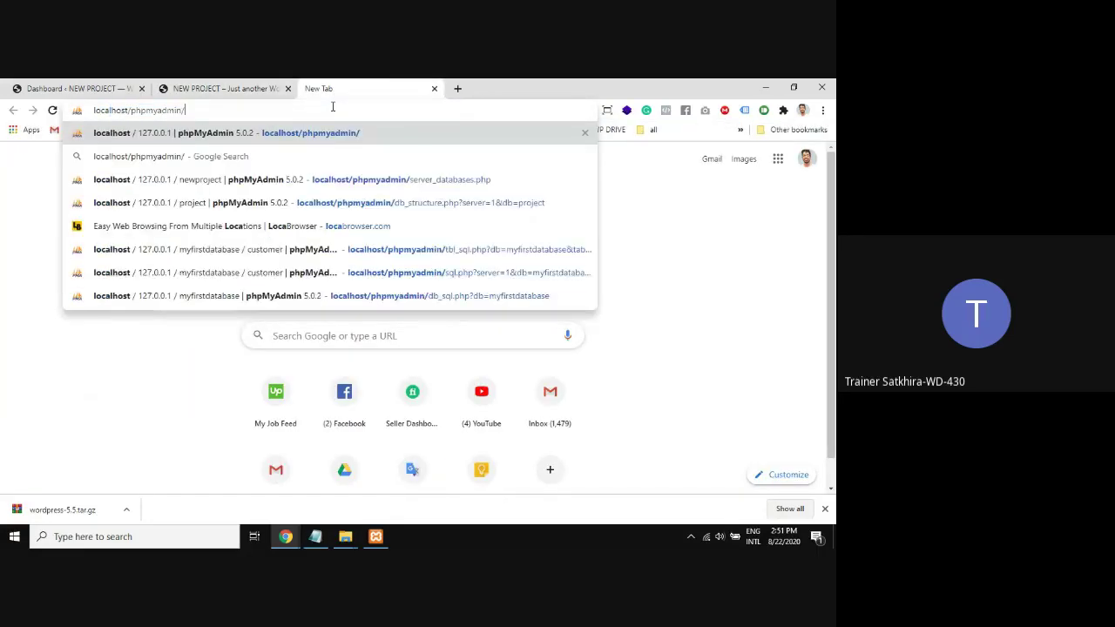
{"action": "key", "text": "BackSpace"}
{"action": "key", "text": "BackSpace"}
{"action": "key", "text": "BackSpace"}
{"action": "key", "text": "BackSpace"}
{"action": "key", "text": "BackSpace"}
{"action": "key", "text": "BackSpace"}
{"action": "key", "text": "BackSpace"}
{"action": "key", "text": "BackSpace"}
{"action": "key", "text": "BackSpace"}
{"action": "key", "text": "BackSpace"}
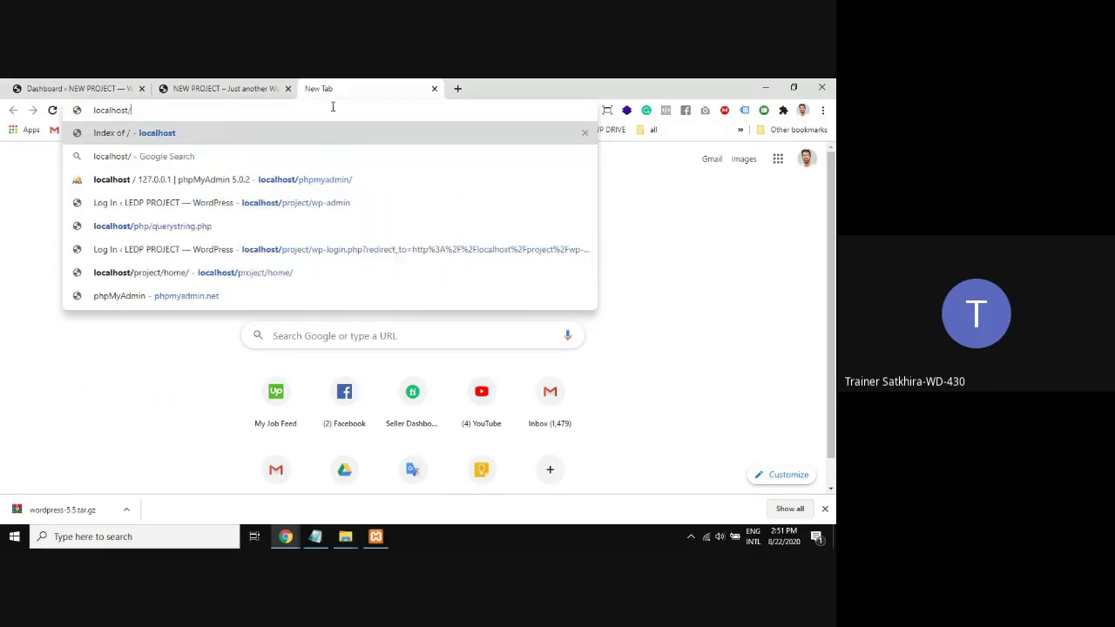
{"action": "type", "text": "proj"}
{"action": "key", "text": "Return"}
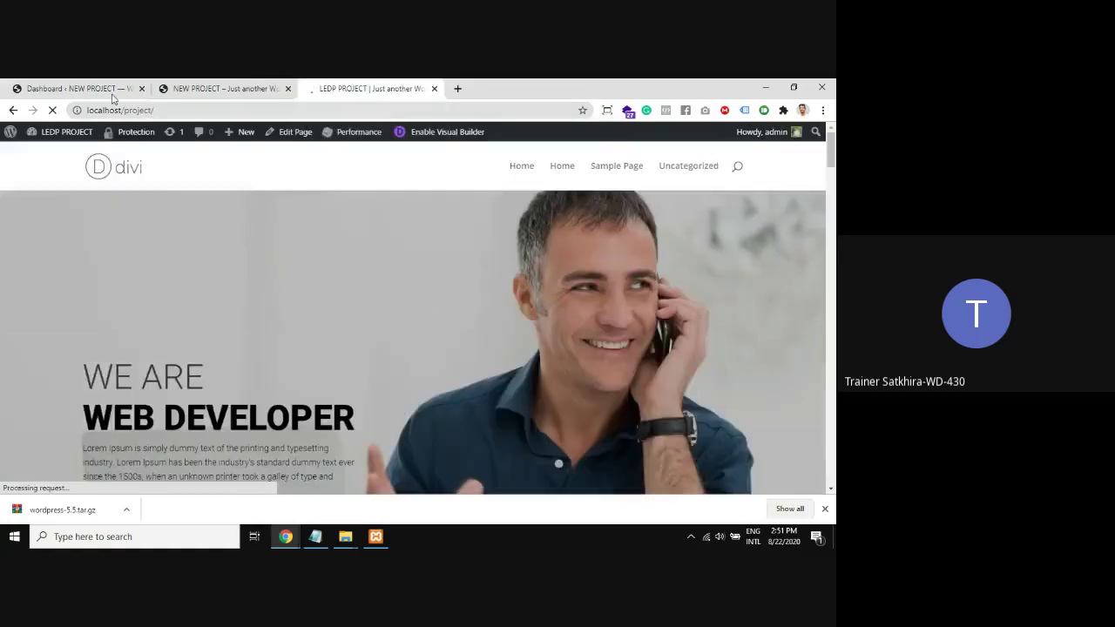
Open the LEDP PROJECT Dashboard and preview its front page in a background tab
{"action": "mouse_move", "coordinate": [52, 132]}
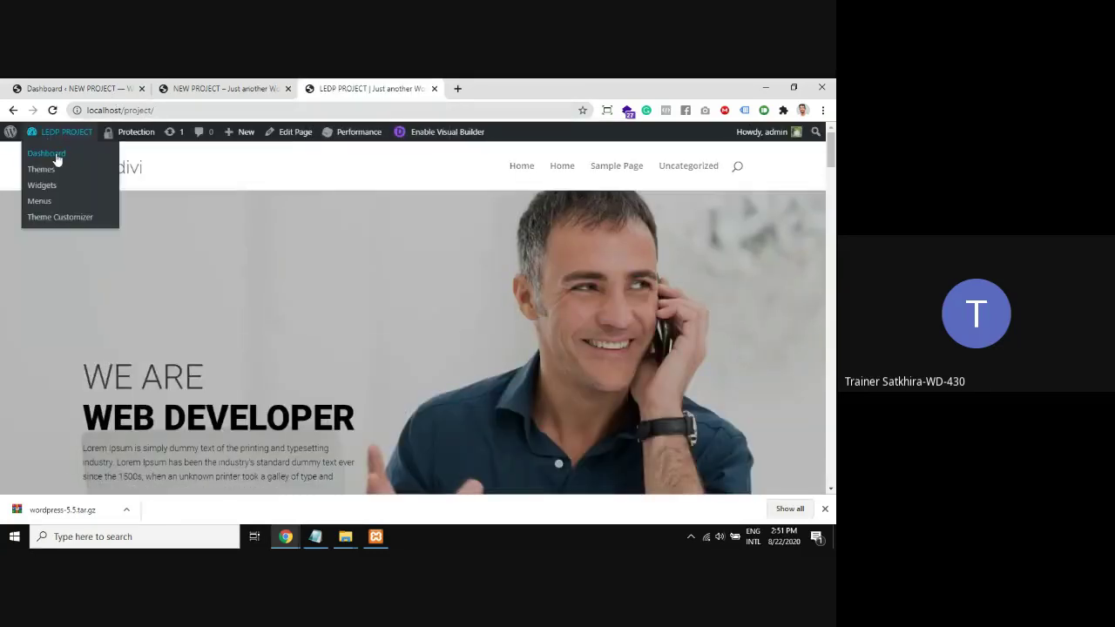
{"action": "left_click", "coordinate": [55, 155]}
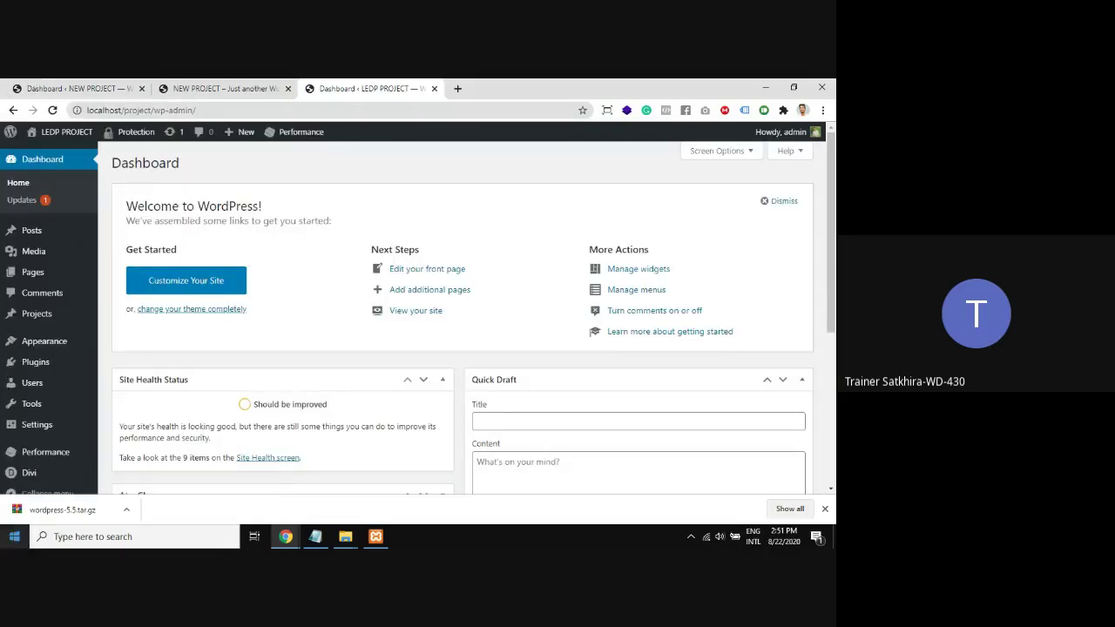
{"action": "mouse_move", "coordinate": [9, 367]}
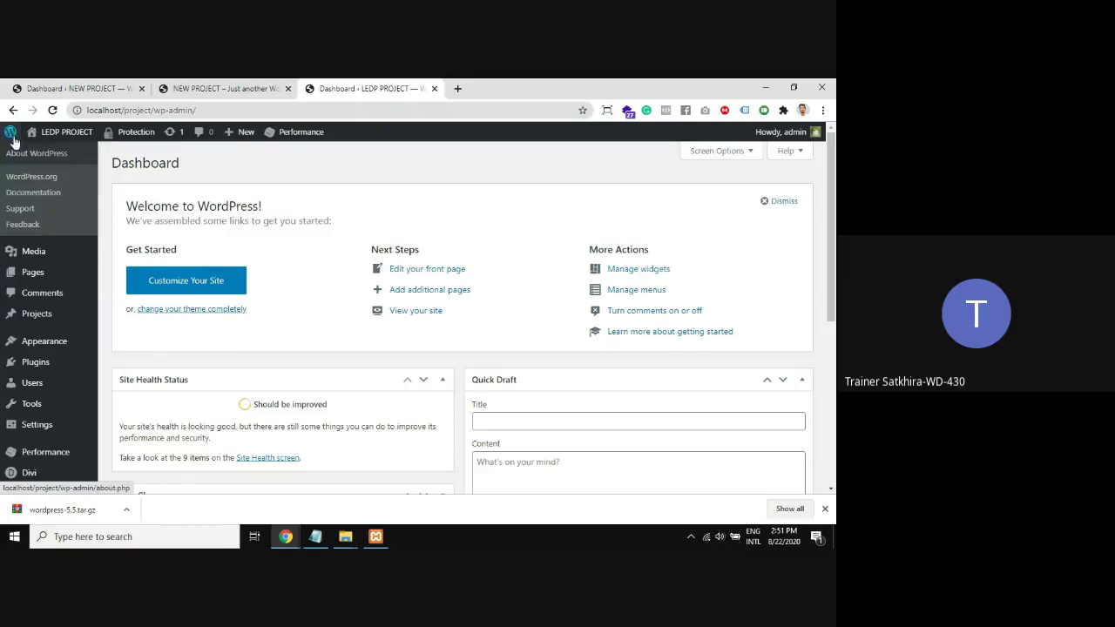
{"action": "mouse_move", "coordinate": [85, 146]}
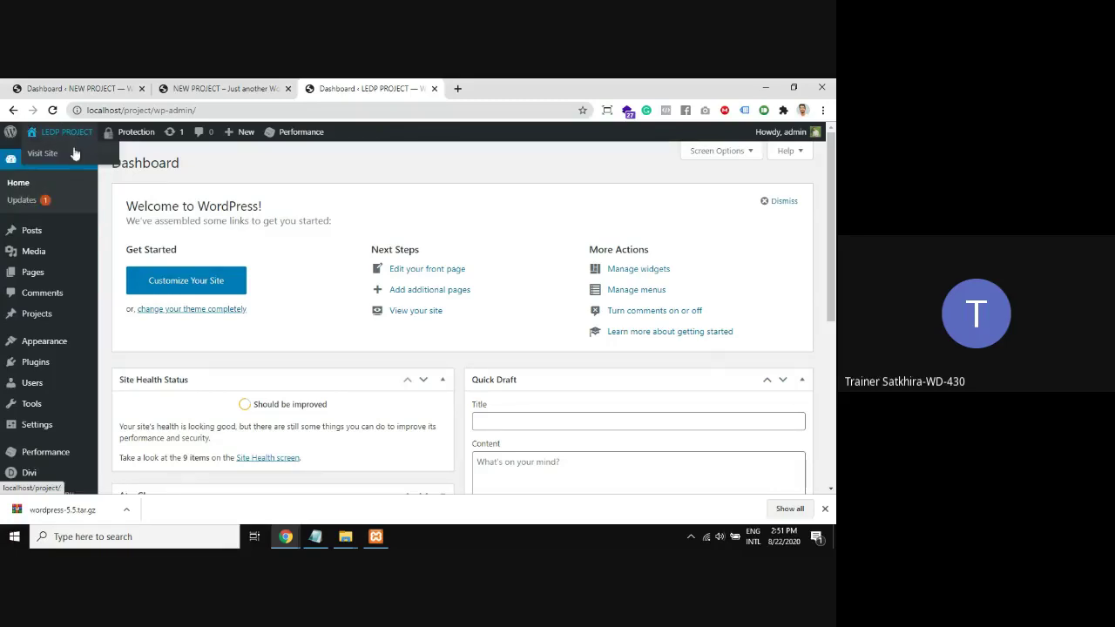
{"action": "middle_click", "coordinate": [69, 155]}
{"action": "left_click", "coordinate": [527, 87]}
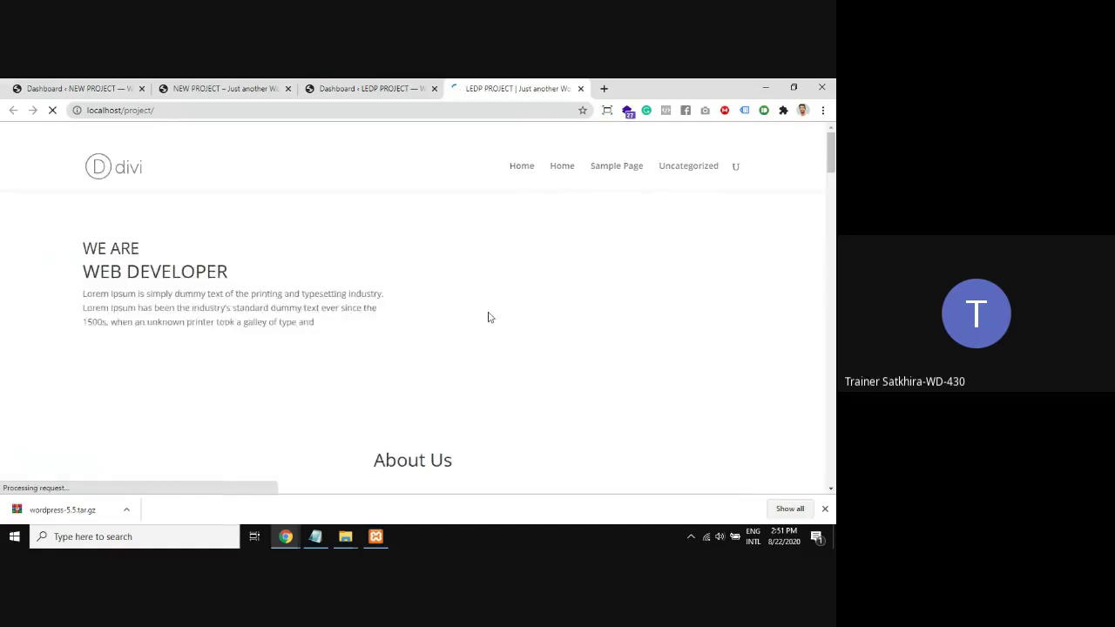
{"action": "scroll", "coordinate": [485, 311], "scroll_direction": "down", "scroll_amount": 3}
{"action": "scroll", "coordinate": [473, 309], "scroll_direction": "down", "scroll_amount": 10}
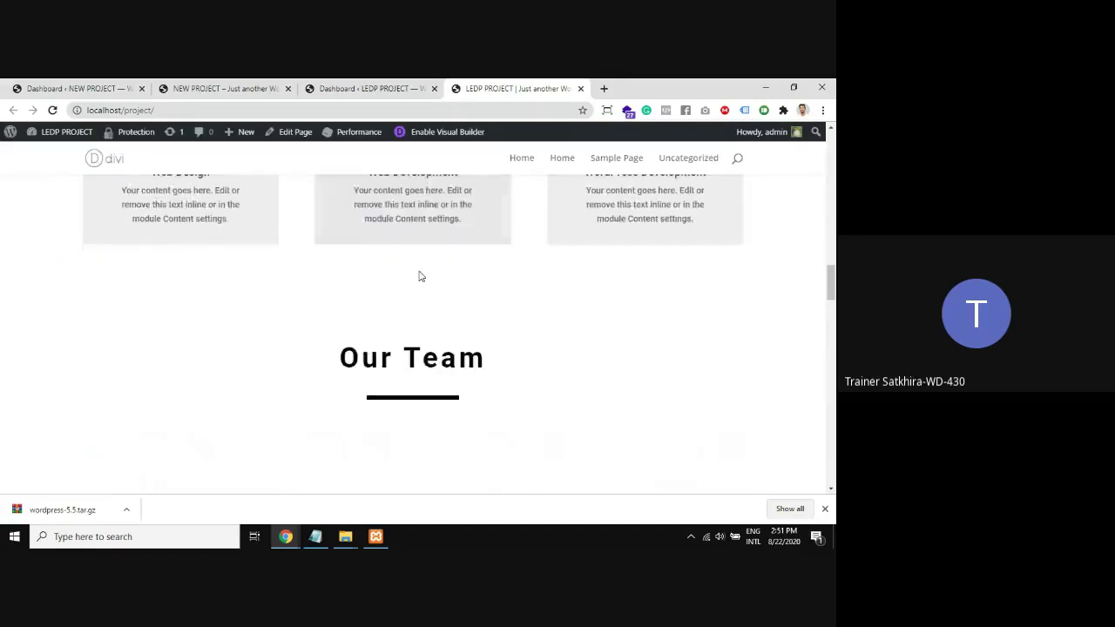
Close the extra LEDP PROJECT front-page tab, keeping the Dashboard tab
{"action": "left_click", "coordinate": [222, 88]}
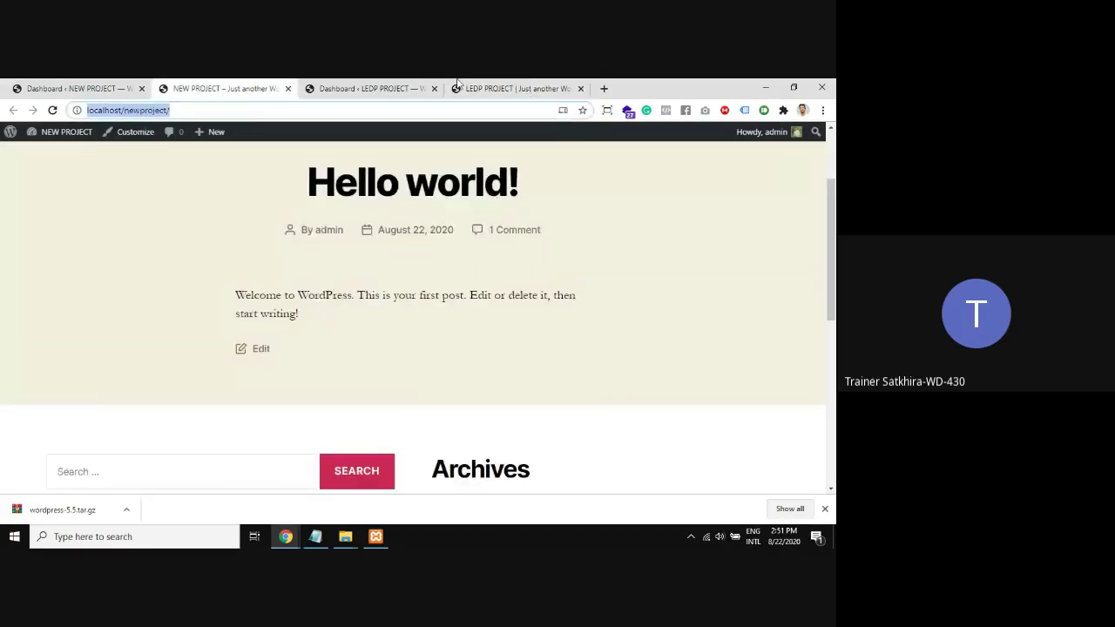
{"action": "left_click", "coordinate": [382, 87]}
{"action": "middle_click", "coordinate": [492, 83]}
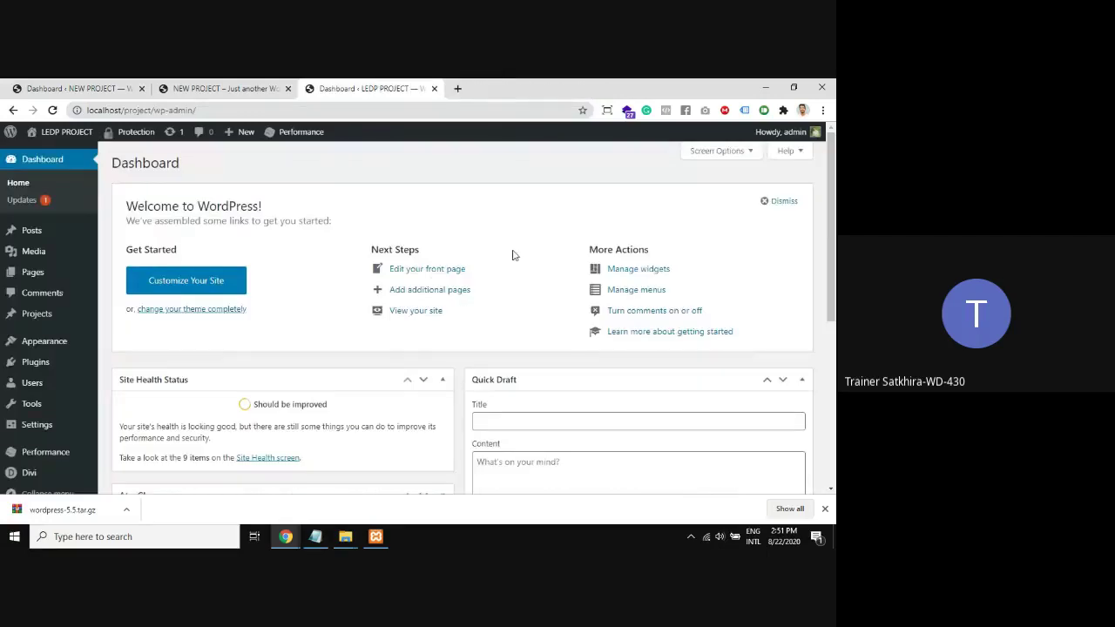
{"action": "scroll", "coordinate": [513, 252], "scroll_direction": "down", "scroll_amount": 4}
On Plugins > Add New, search for 'all in one wp migration'
{"action": "scroll", "coordinate": [55, 250], "scroll_direction": "down", "scroll_amount": 3}
{"action": "mouse_move", "coordinate": [50, 351]}
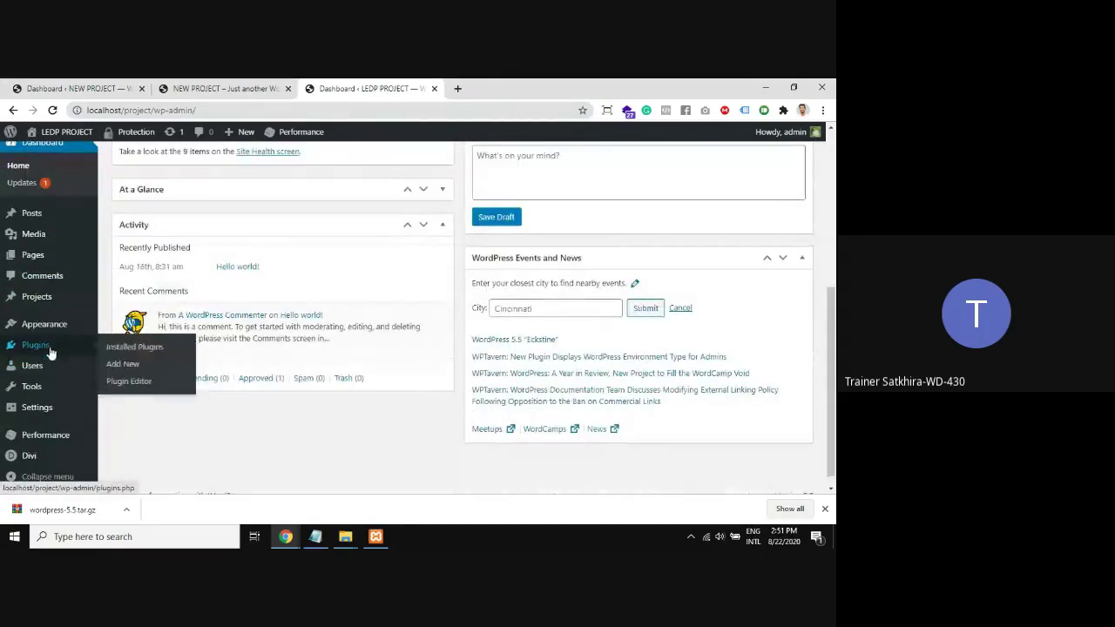
{"action": "left_click", "coordinate": [129, 372]}
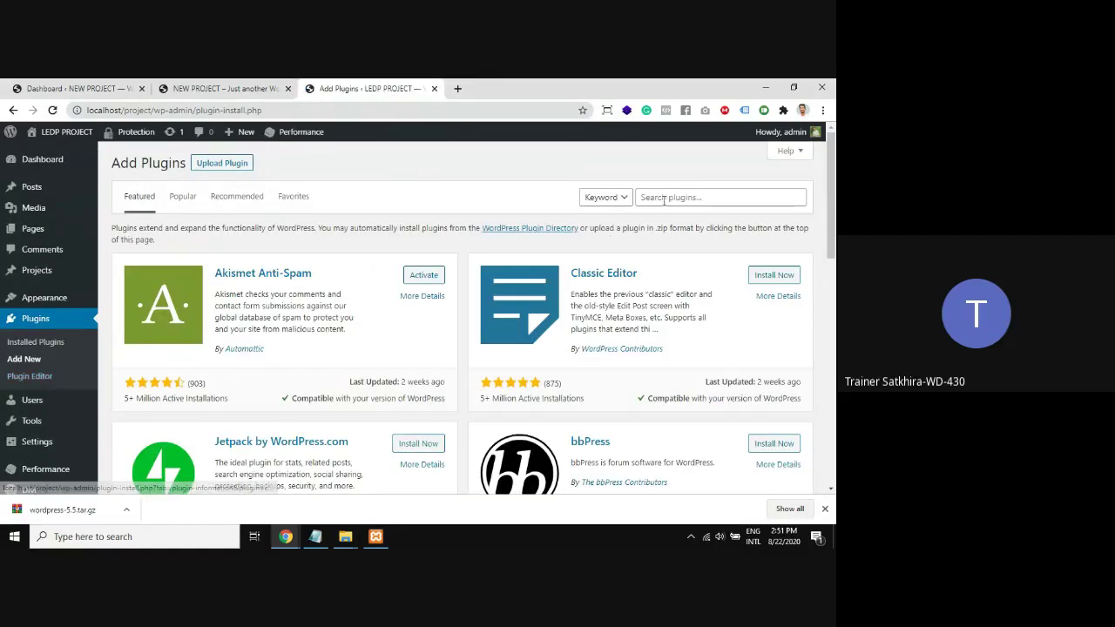
{"action": "left_click", "coordinate": [757, 197]}
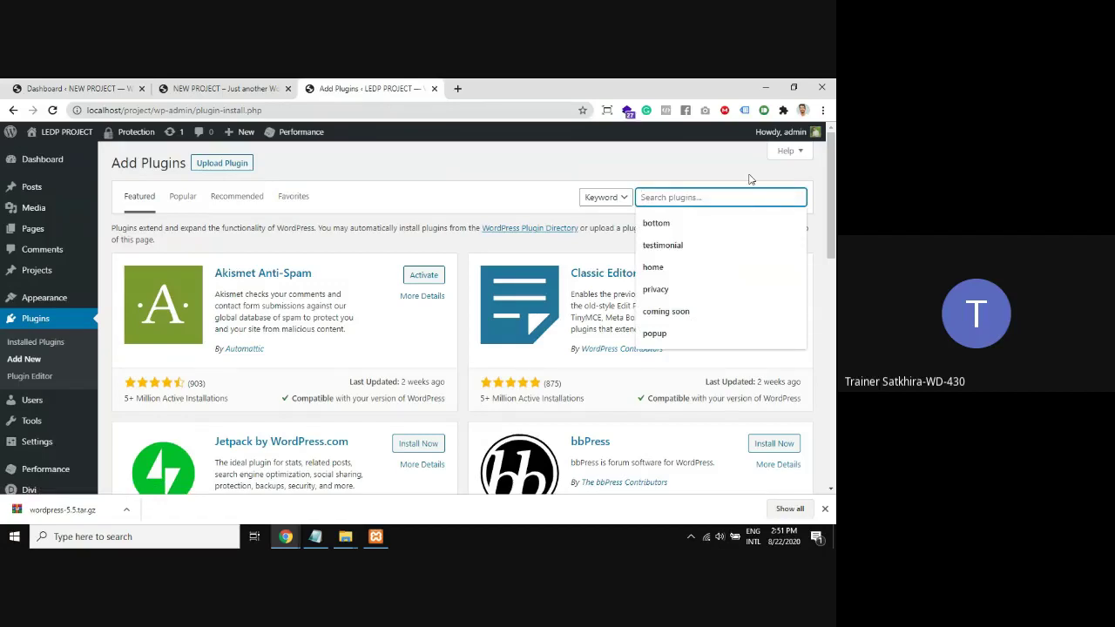
{"action": "type", "text": "all in o"}
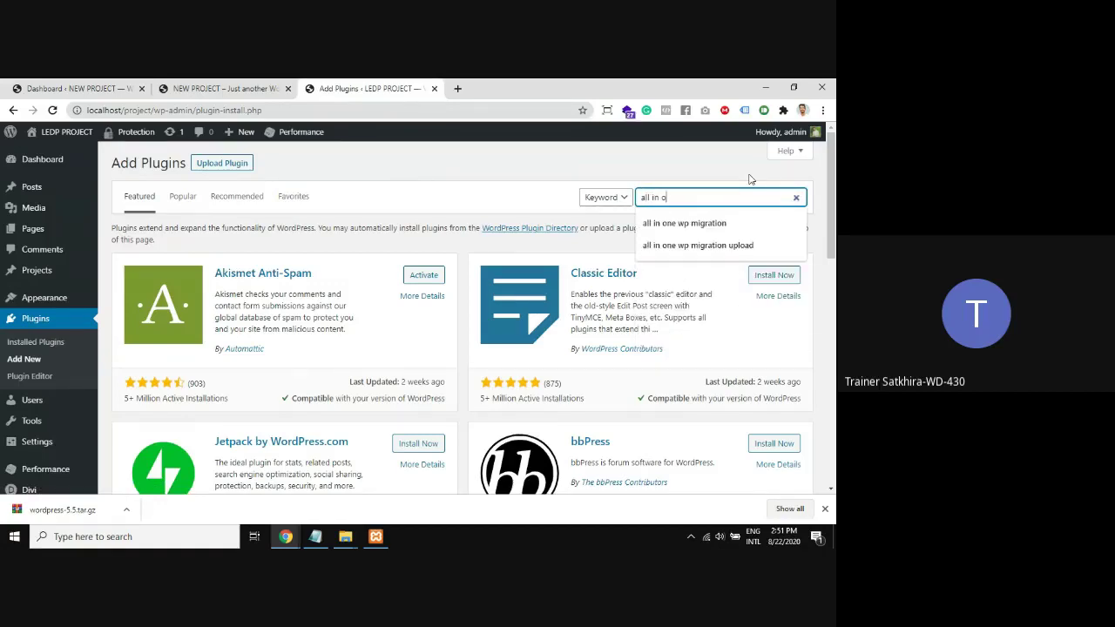
{"action": "type", "text": "ne wp migration"}
{"action": "key", "text": "Return"}
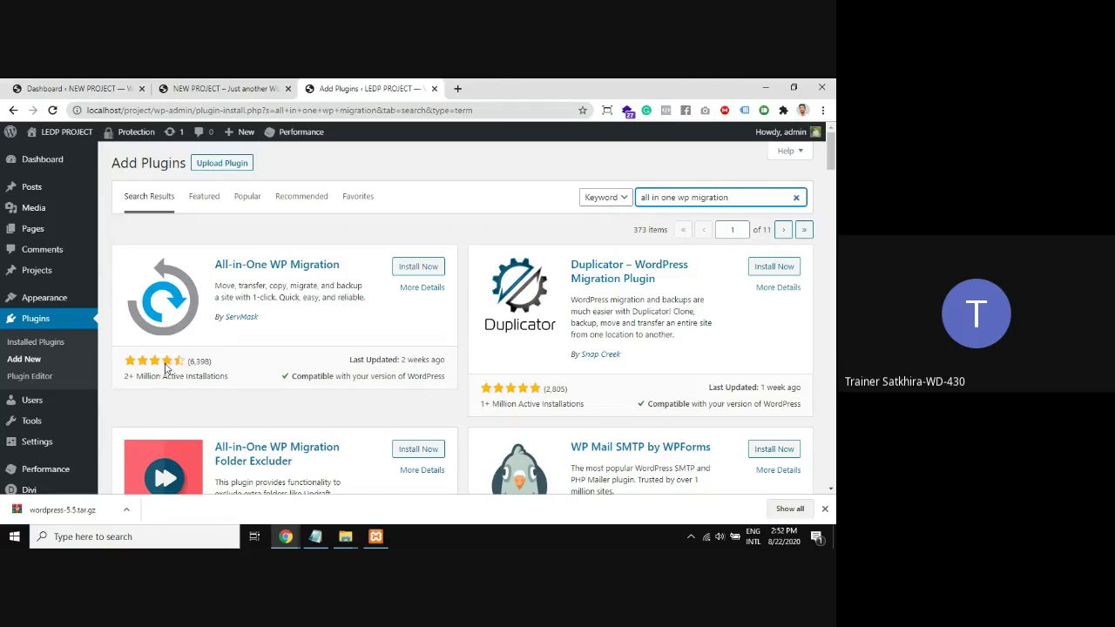
Install the All-in-One WP Migration plugin from the first result and activate it
{"action": "left_click", "coordinate": [405, 272]}
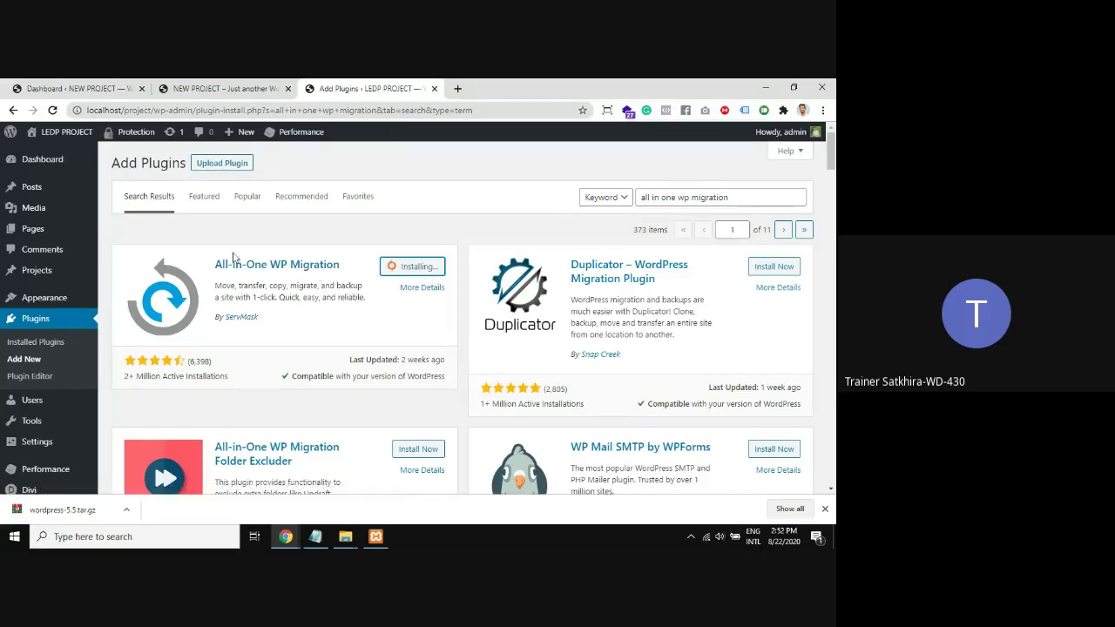
{"action": "scroll", "coordinate": [397, 276], "scroll_direction": "down", "scroll_amount": 1}
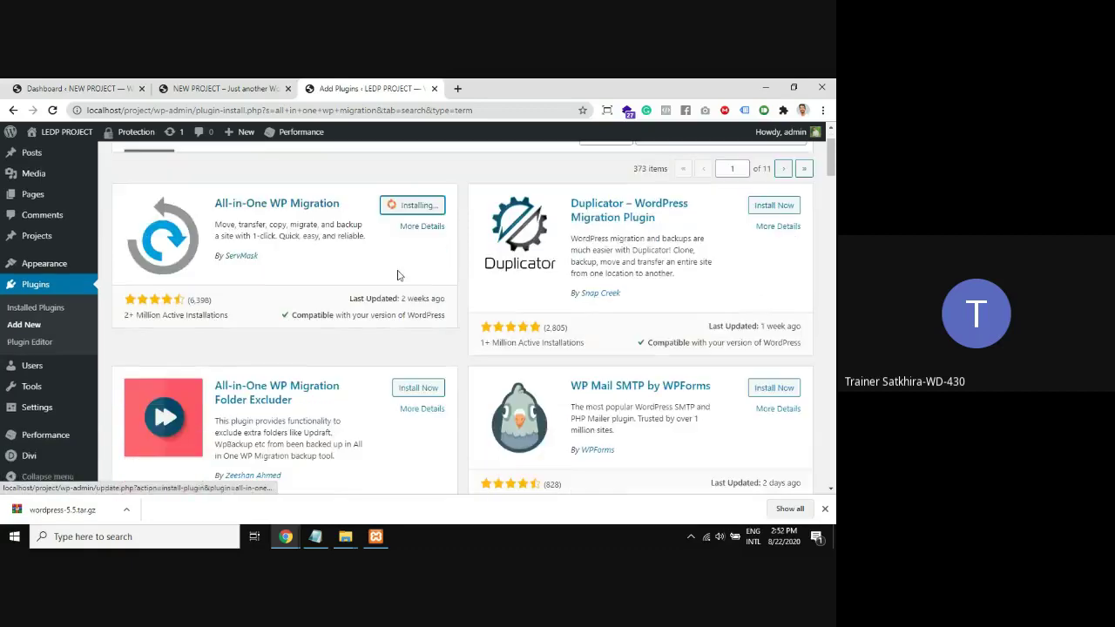
{"action": "scroll", "coordinate": [397, 275], "scroll_direction": "down", "scroll_amount": 3}
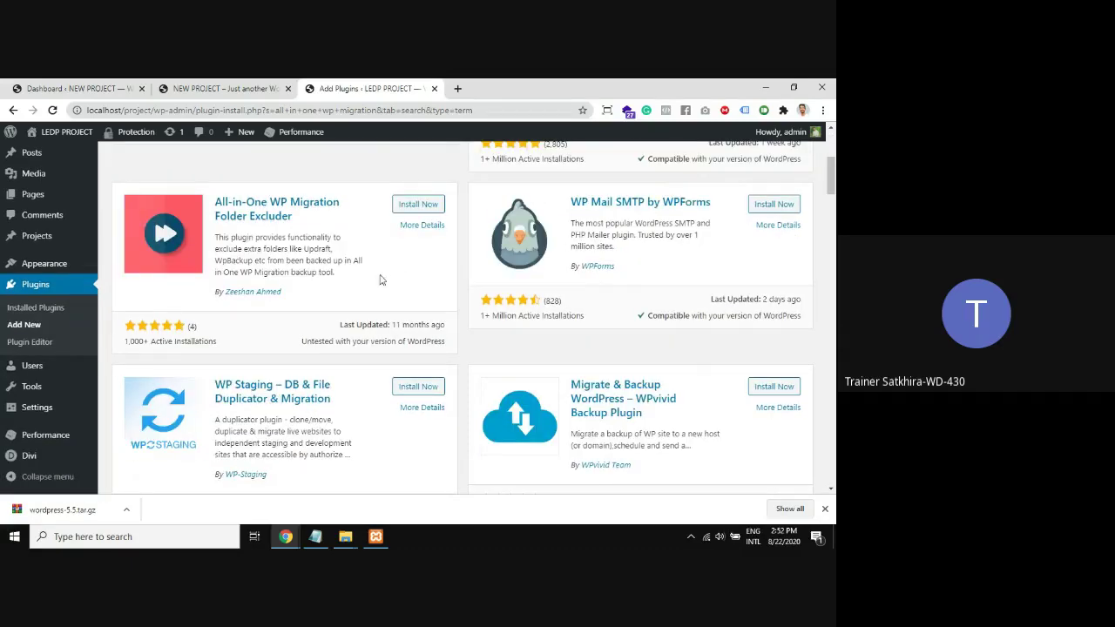
{"action": "scroll", "coordinate": [376, 288], "scroll_direction": "up", "scroll_amount": 3}
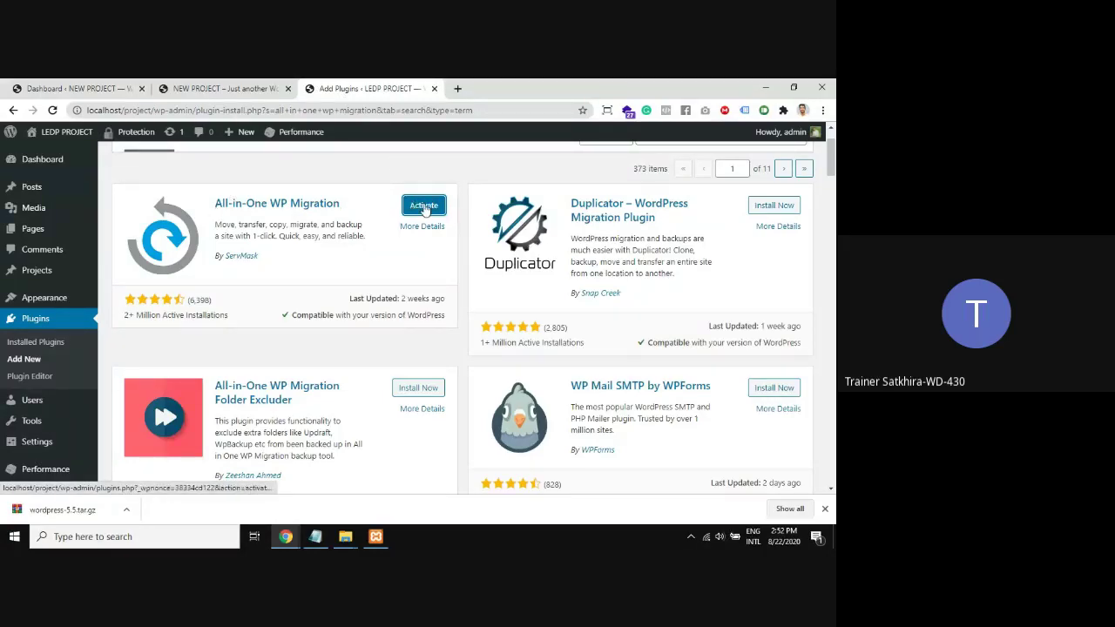
{"action": "left_click", "coordinate": [424, 209]}
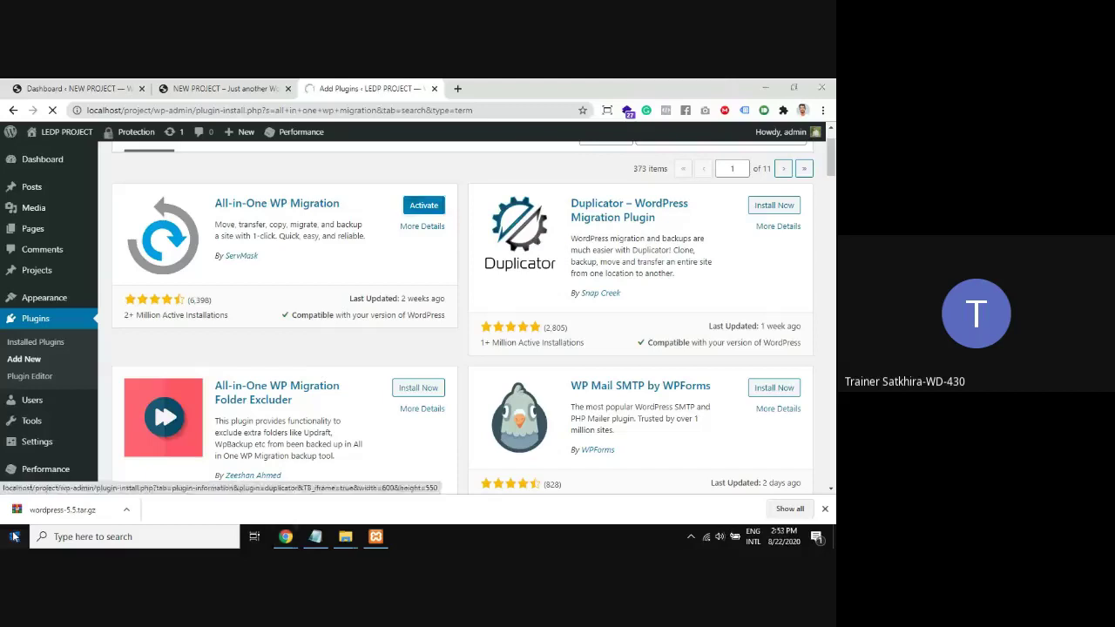
Open a new Chrome window and load cosmosoftwares.com/juicemeup
{"action": "key", "text": "super"}
{"action": "key", "text": "super"}
{"action": "key", "text": "ctrl+n"}
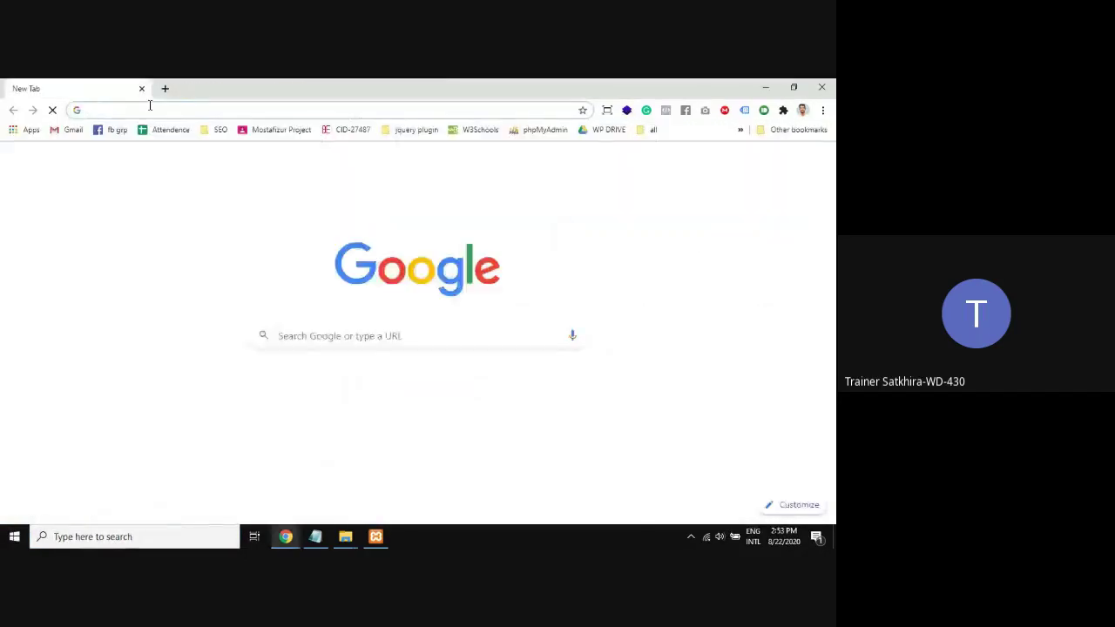
{"action": "left_click", "coordinate": [151, 108]}
{"action": "type", "text": "cos"}
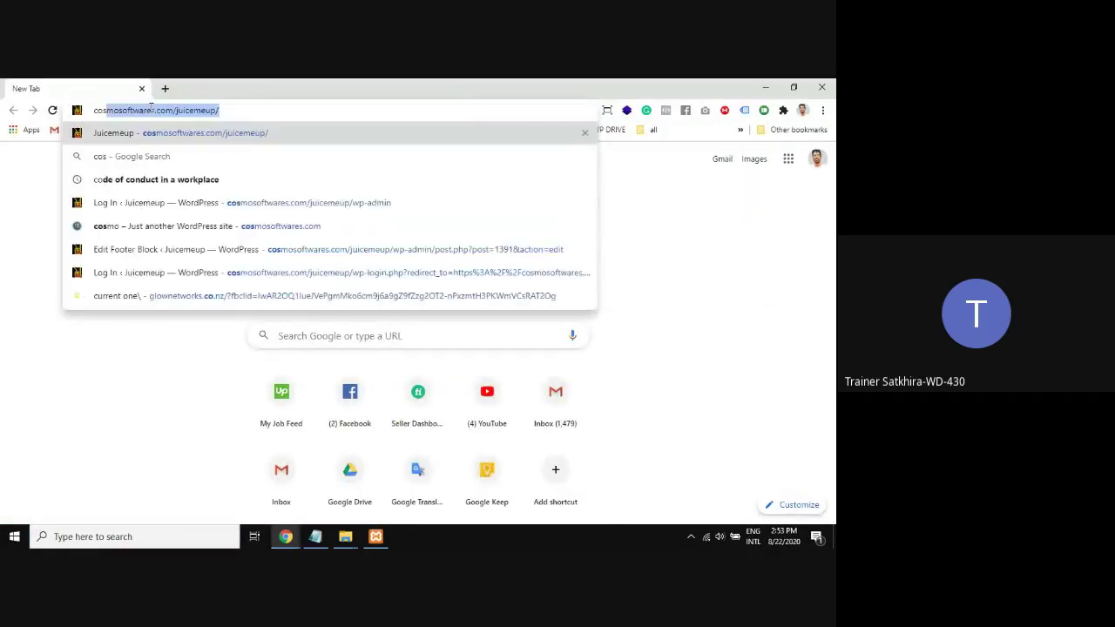
{"action": "key", "text": "Return"}
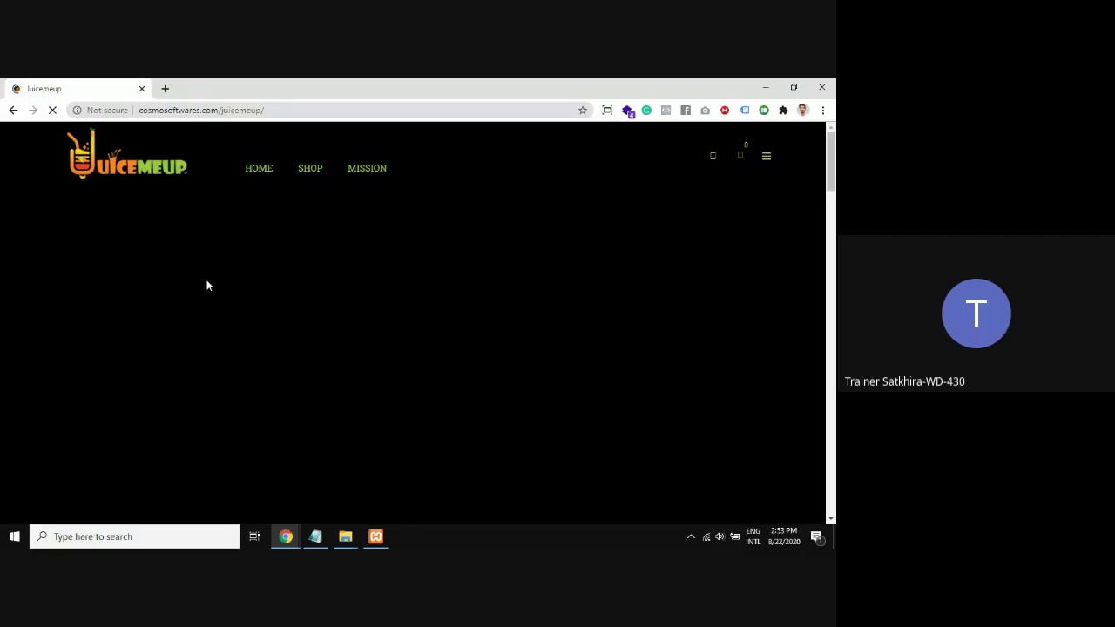
Open a second tab and load juicemeuplc.com in it
{"action": "left_click", "coordinate": [165, 88]}
{"action": "left_click", "coordinate": [169, 110]}
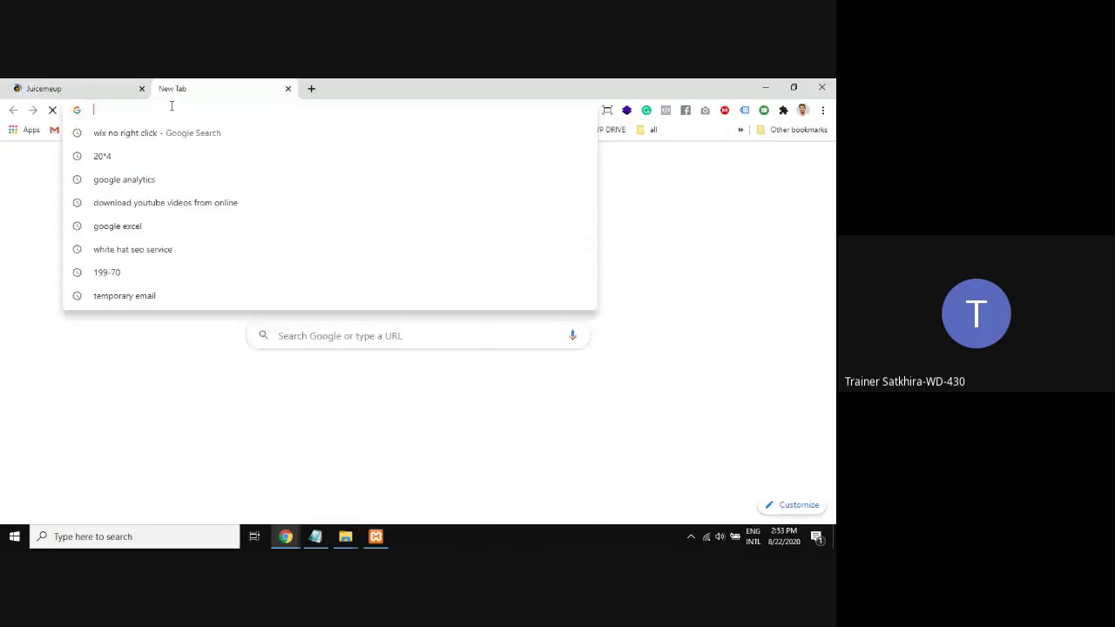
{"action": "left_click", "coordinate": [46, 85]}
{"action": "scroll", "coordinate": [169, 261], "scroll_direction": "down", "scroll_amount": 5}
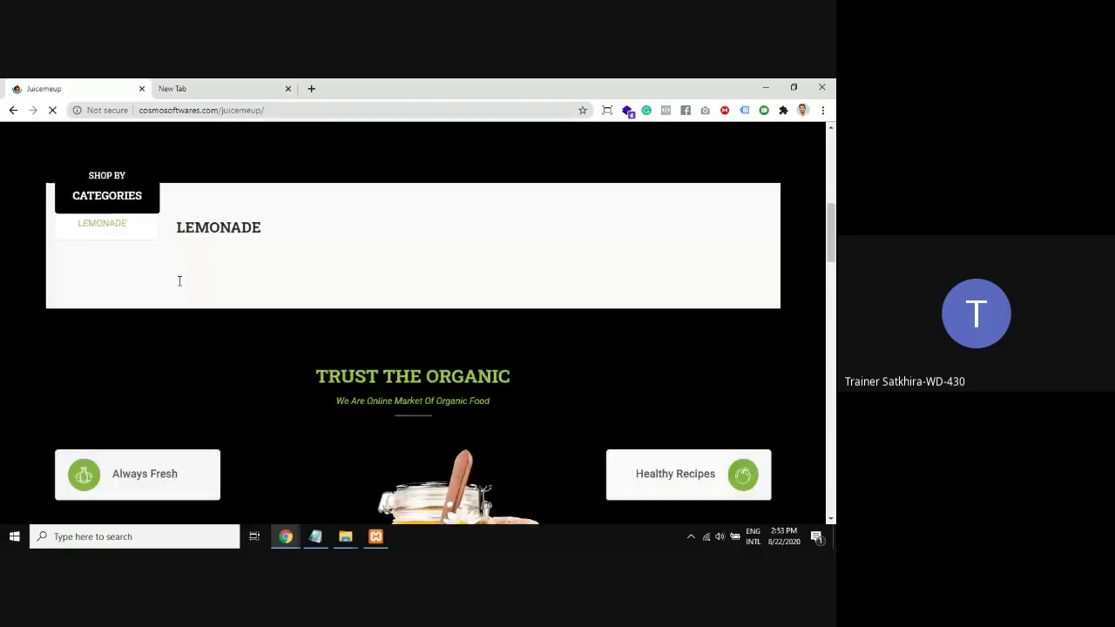
{"action": "scroll", "coordinate": [176, 287], "scroll_direction": "down", "scroll_amount": 10}
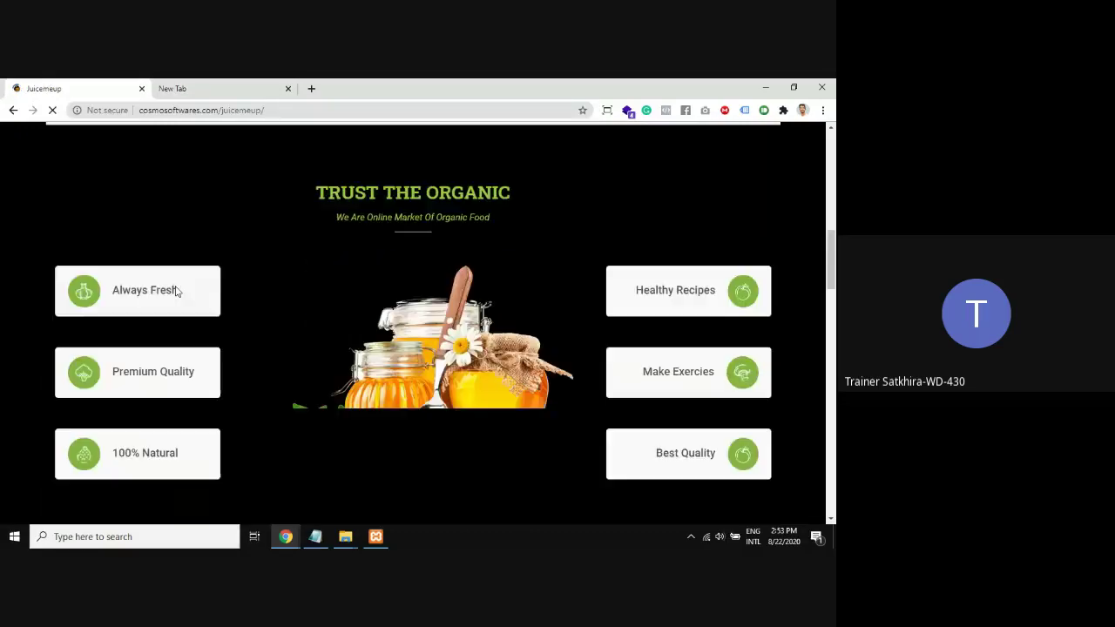
{"action": "left_click", "coordinate": [190, 86]}
{"action": "left_click", "coordinate": [166, 111]}
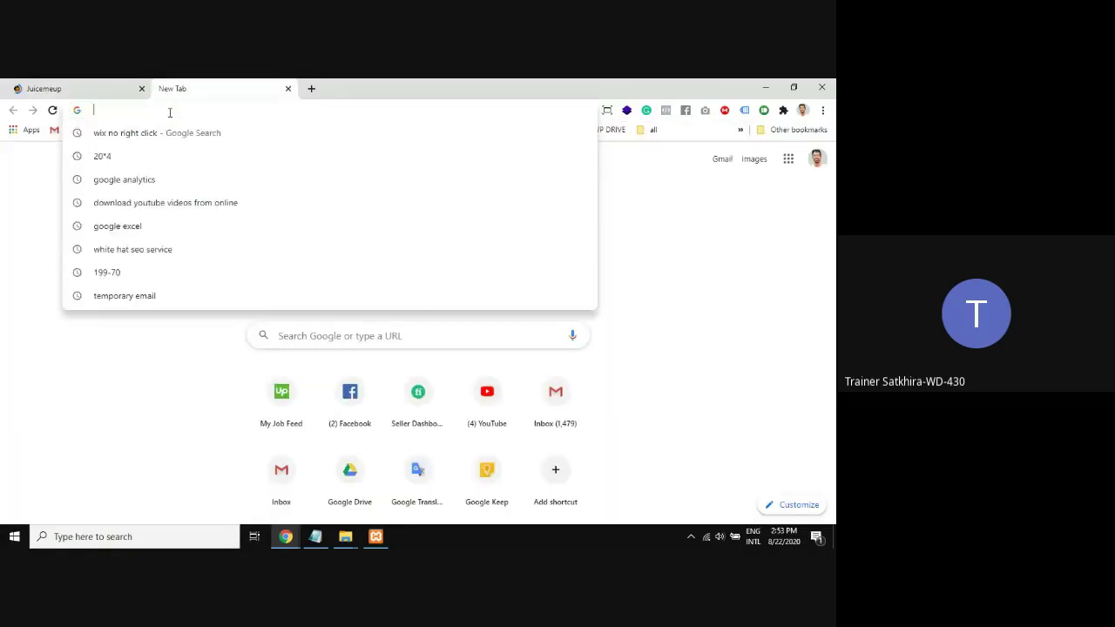
{"action": "type", "text": "jui"}
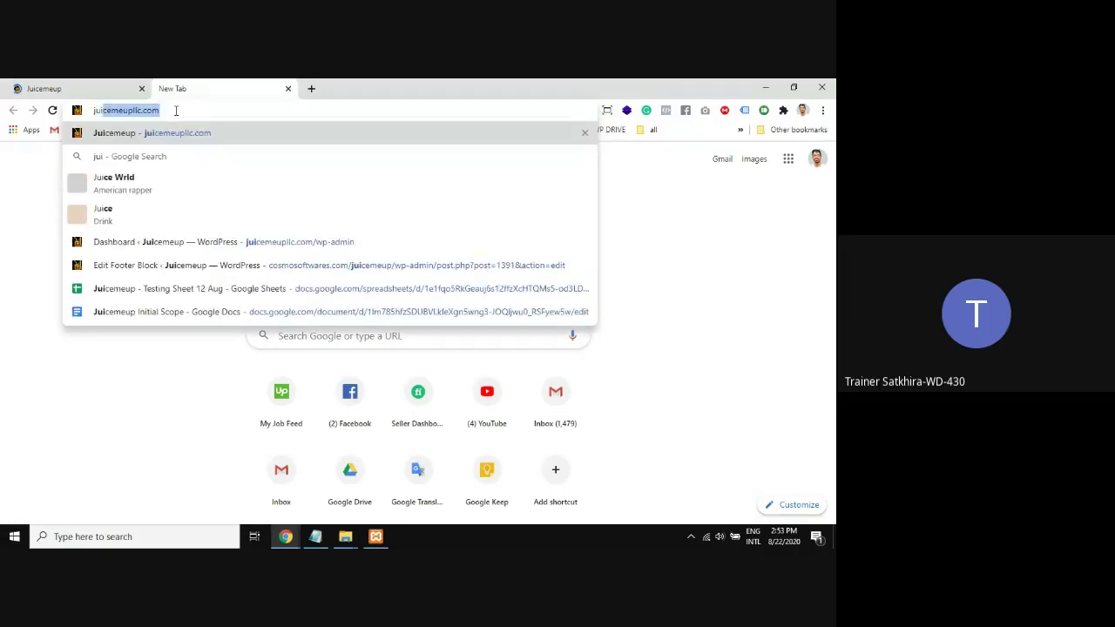
{"action": "key", "text": "Return"}
Switch between the Juicemeup tab and the loading juicemeuplc.com tab, checking its address
{"action": "left_click", "coordinate": [93, 87]}
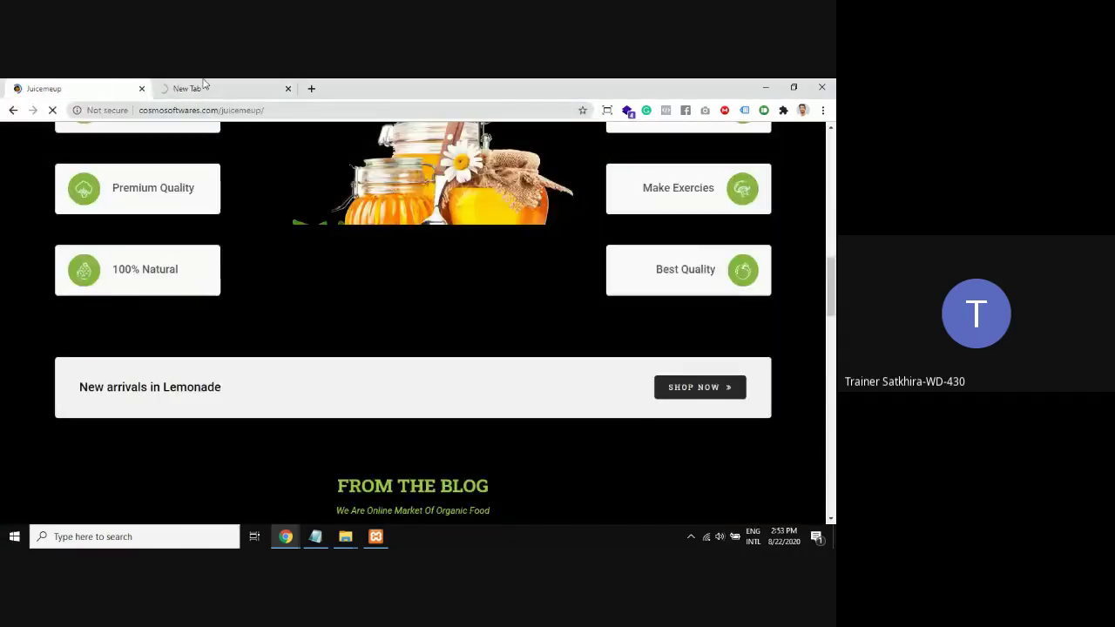
{"action": "scroll", "coordinate": [298, 387], "scroll_direction": "up", "scroll_amount": 5}
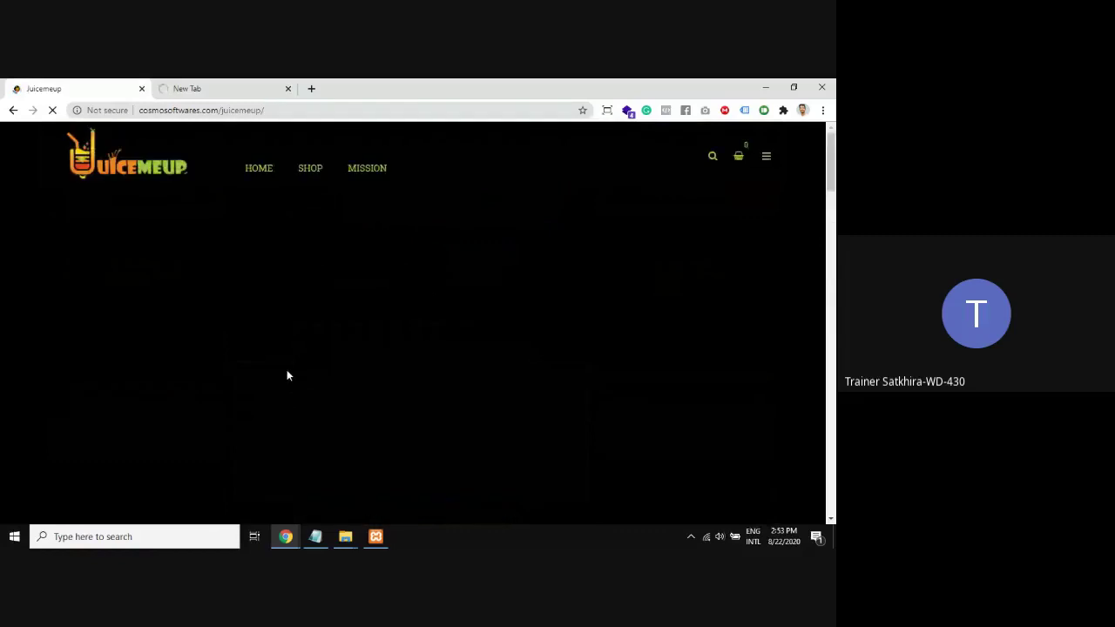
{"action": "left_click", "coordinate": [225, 88]}
{"action": "left_click", "coordinate": [87, 83]}
{"action": "left_click", "coordinate": [261, 83]}
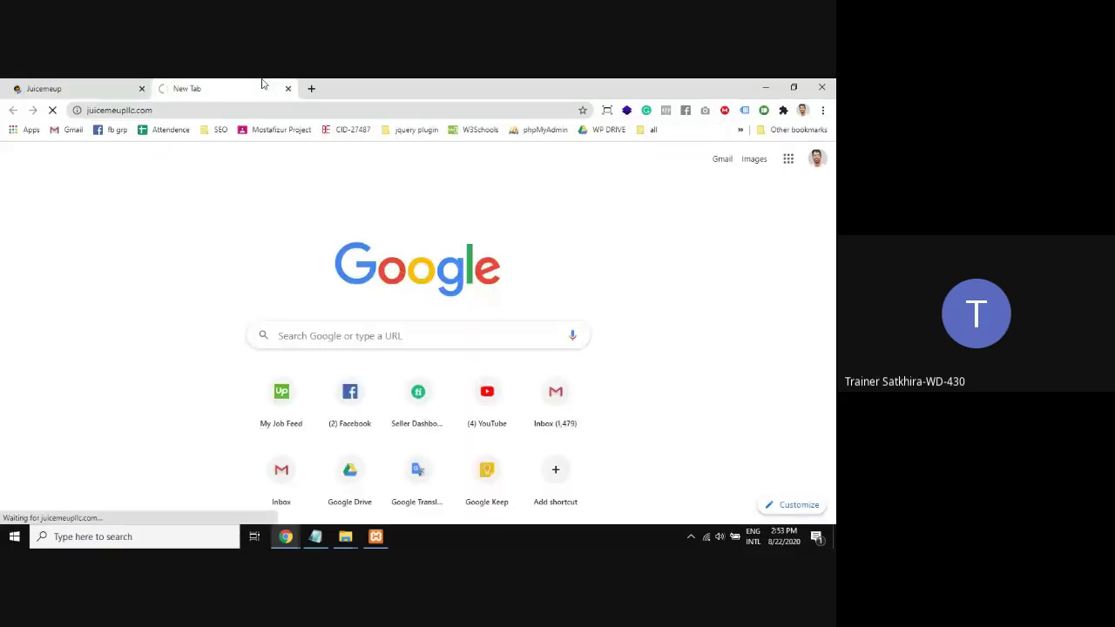
{"action": "left_click", "coordinate": [197, 109]}
Scroll the Juicemeup site and keep checking the juicemeuplc.com tab as it loads
{"action": "left_click", "coordinate": [58, 84]}
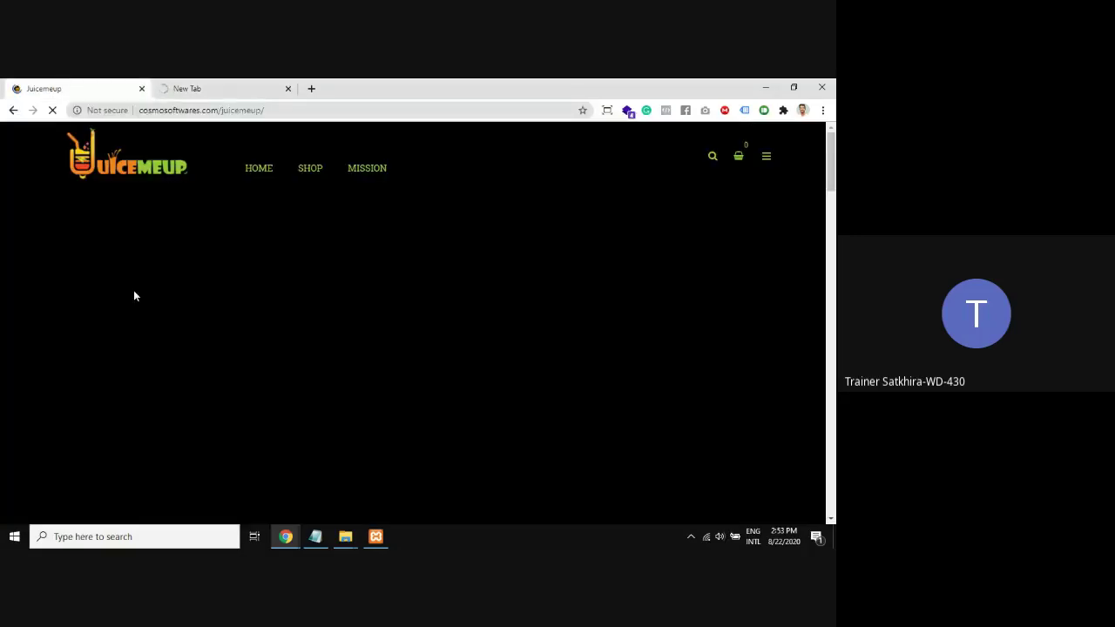
{"action": "scroll", "coordinate": [165, 313], "scroll_direction": "down", "scroll_amount": 15}
{"action": "scroll", "coordinate": [166, 318], "scroll_direction": "down", "scroll_amount": 6}
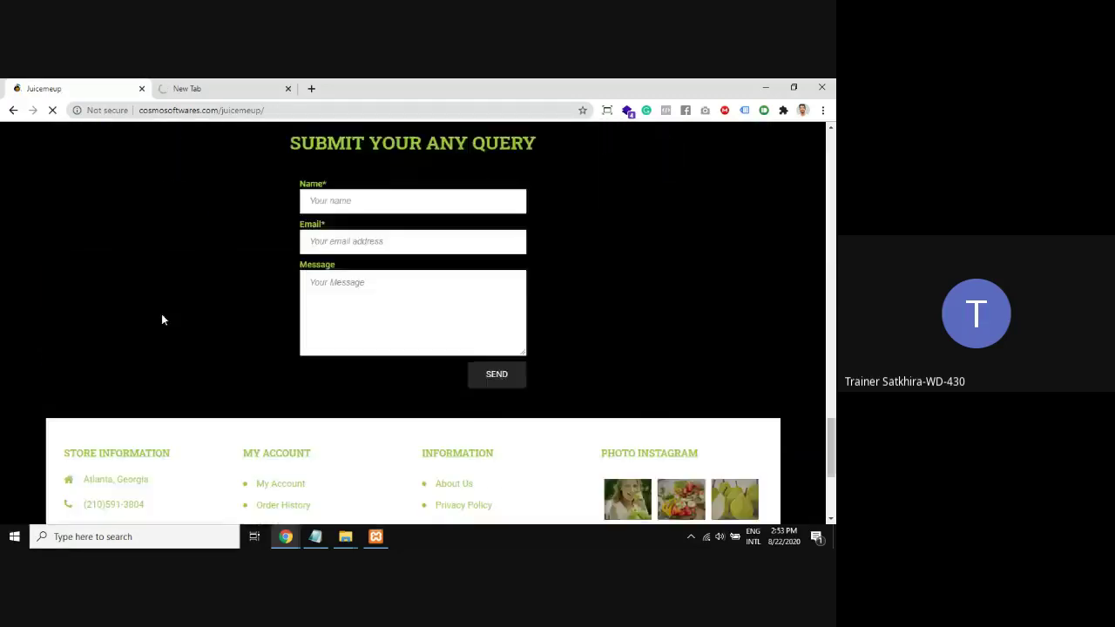
{"action": "scroll", "coordinate": [161, 318], "scroll_direction": "up", "scroll_amount": 3}
{"action": "scroll", "coordinate": [160, 320], "scroll_direction": "up", "scroll_amount": 5}
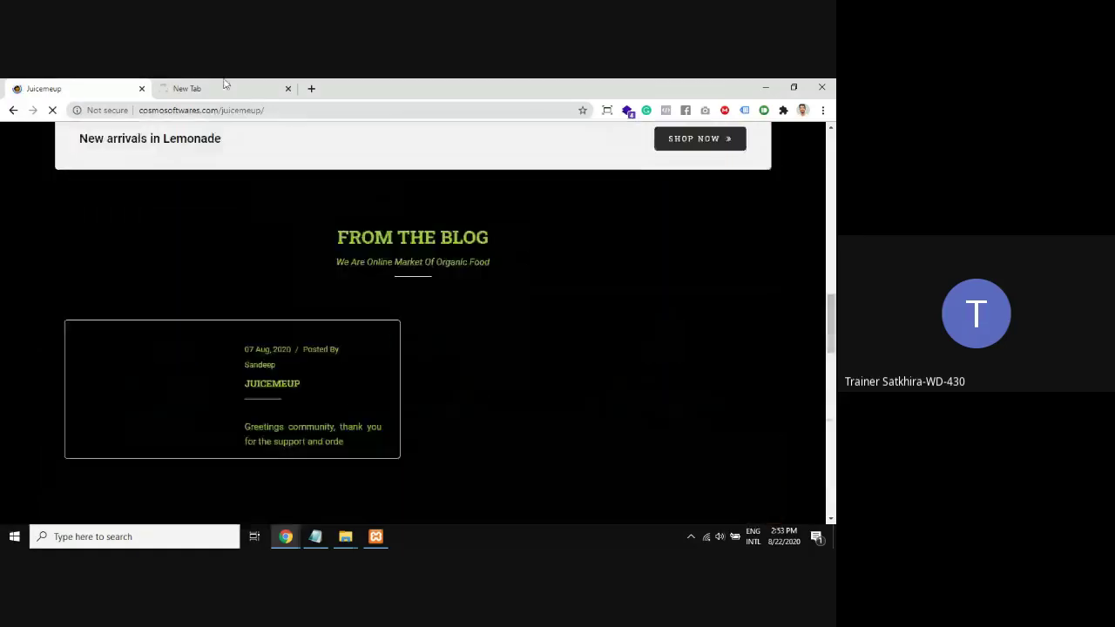
{"action": "left_click", "coordinate": [222, 88]}
{"action": "left_click", "coordinate": [190, 109]}
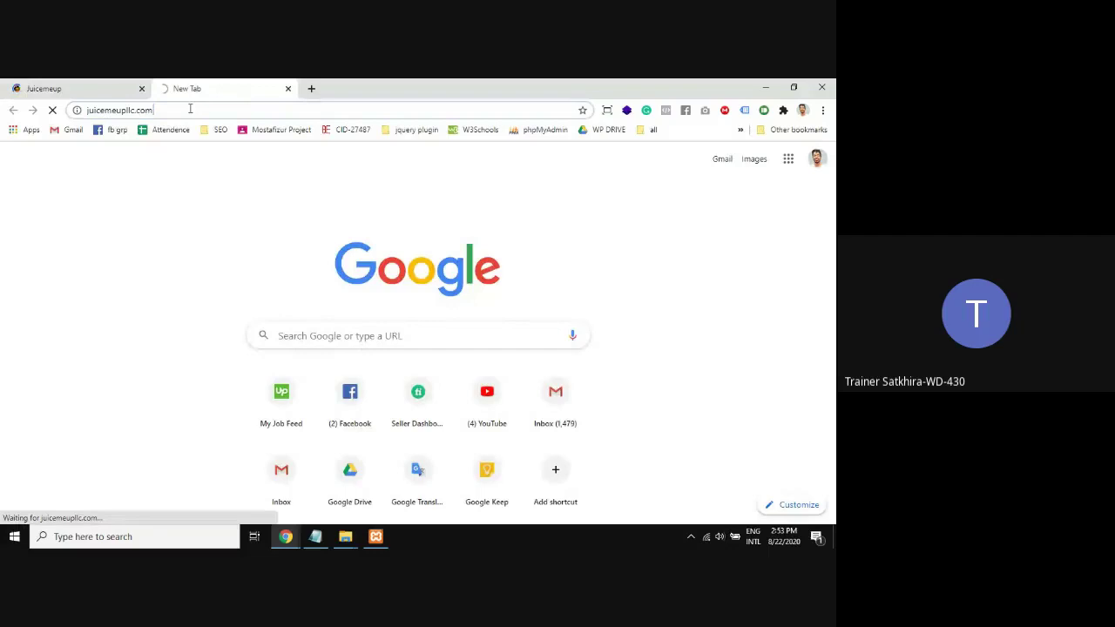
{"action": "left_click", "coordinate": [52, 86]}
{"action": "left_click", "coordinate": [182, 89]}
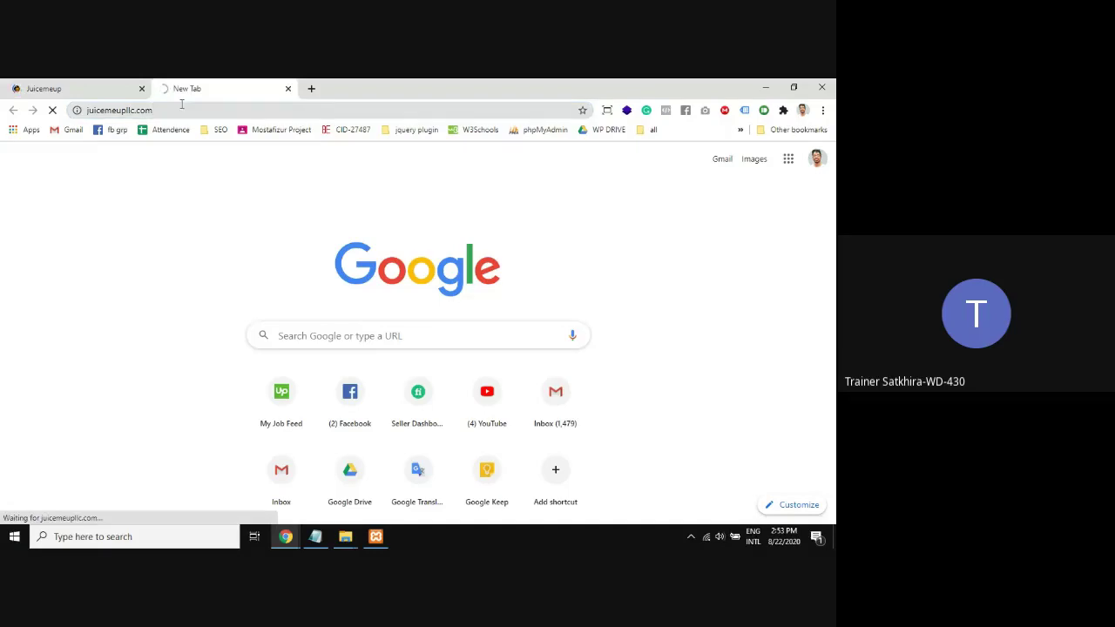
{"action": "left_click", "coordinate": [53, 87]}
{"action": "left_click", "coordinate": [181, 89]}
{"action": "mouse_move", "coordinate": [298, 524]}
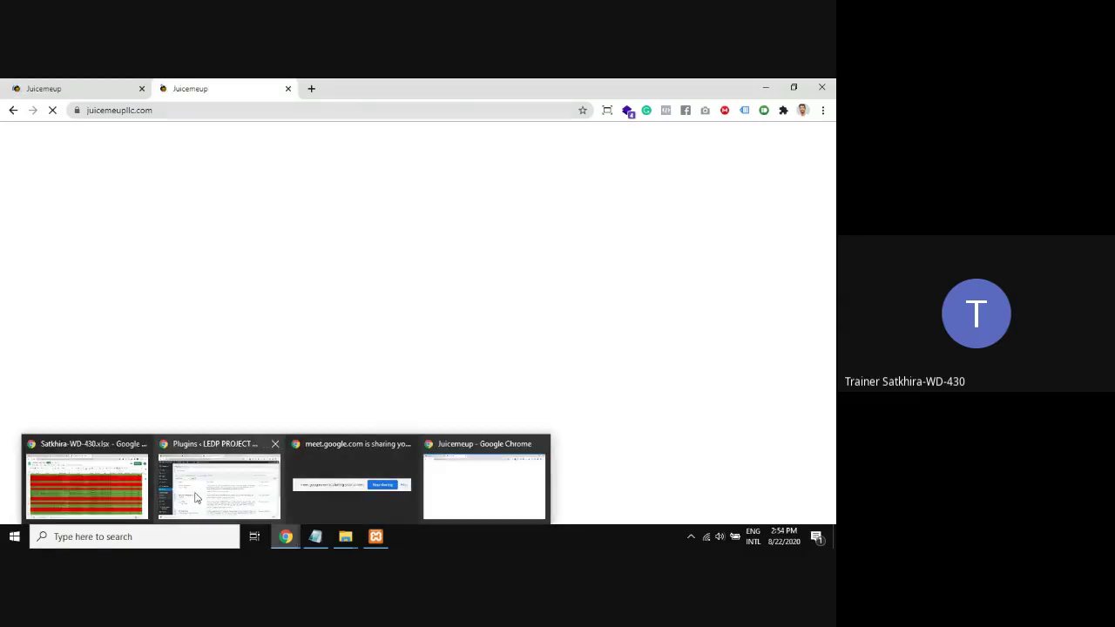
Bring the WordPress window forward and open All-in-One WP Migration > Export
{"action": "left_click", "coordinate": [196, 497]}
{"action": "scroll", "coordinate": [172, 317], "scroll_direction": "down", "scroll_amount": 1}
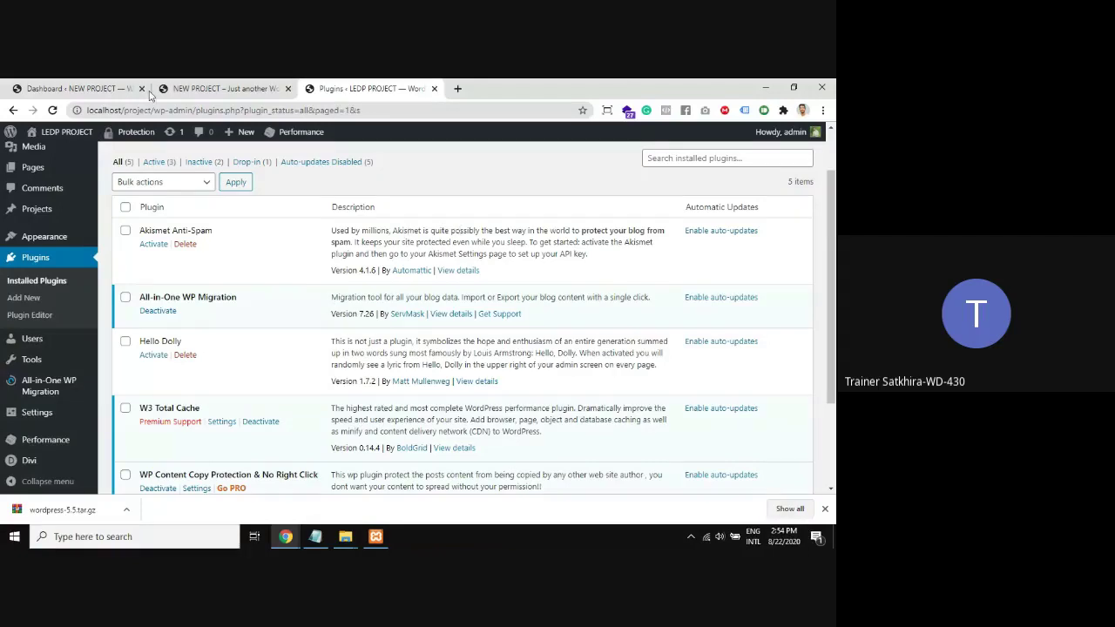
{"action": "scroll", "coordinate": [35, 209], "scroll_direction": "down", "scroll_amount": 1}
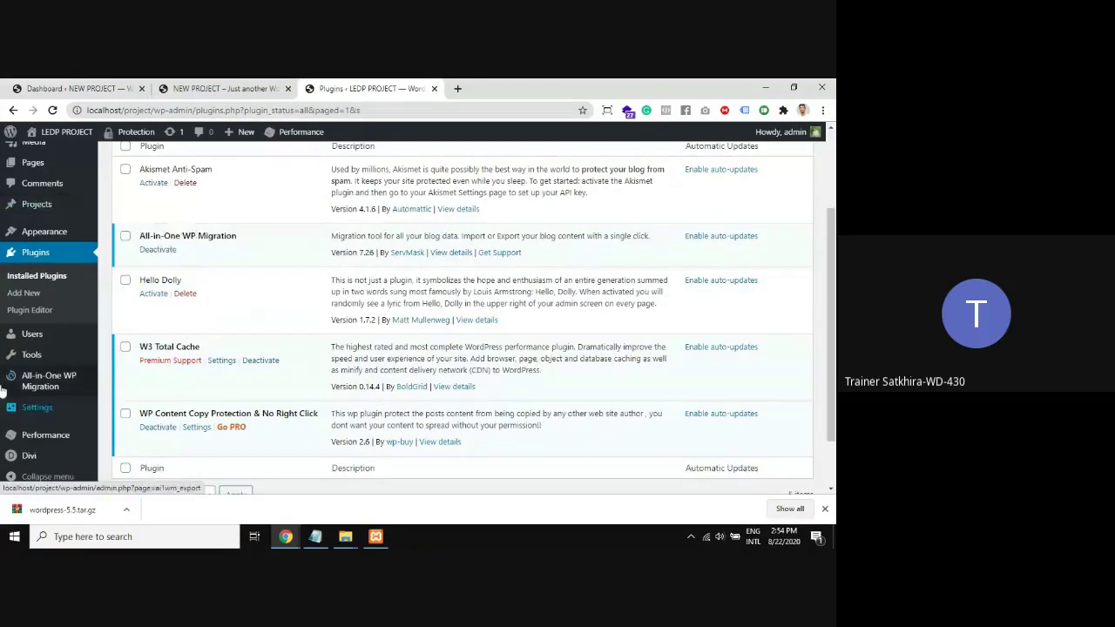
{"action": "mouse_move", "coordinate": [18, 388]}
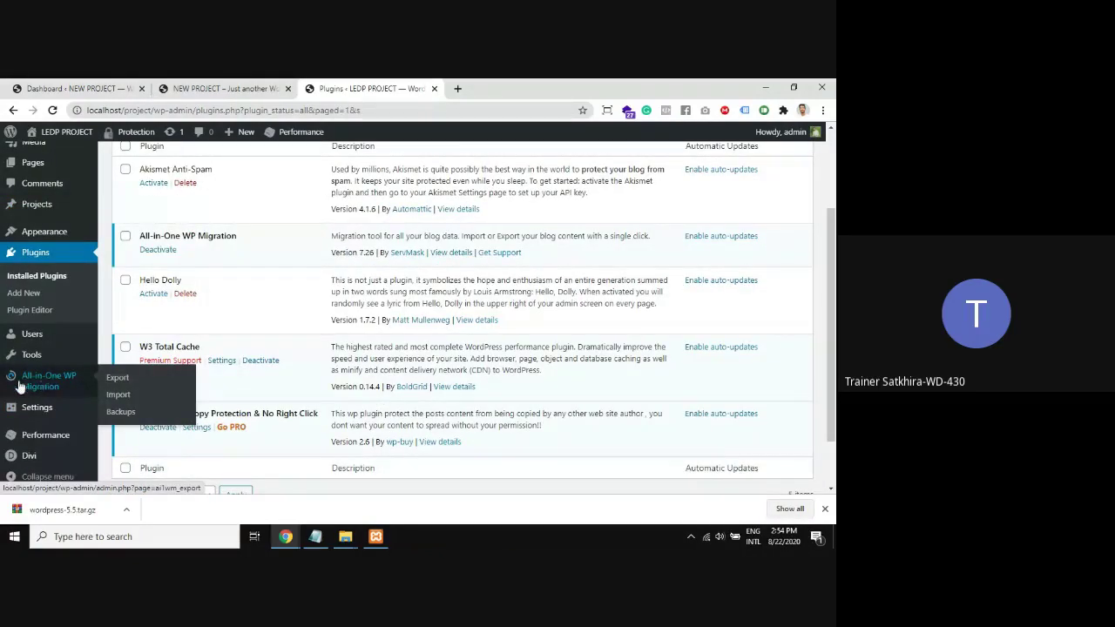
{"action": "left_click", "coordinate": [18, 384]}
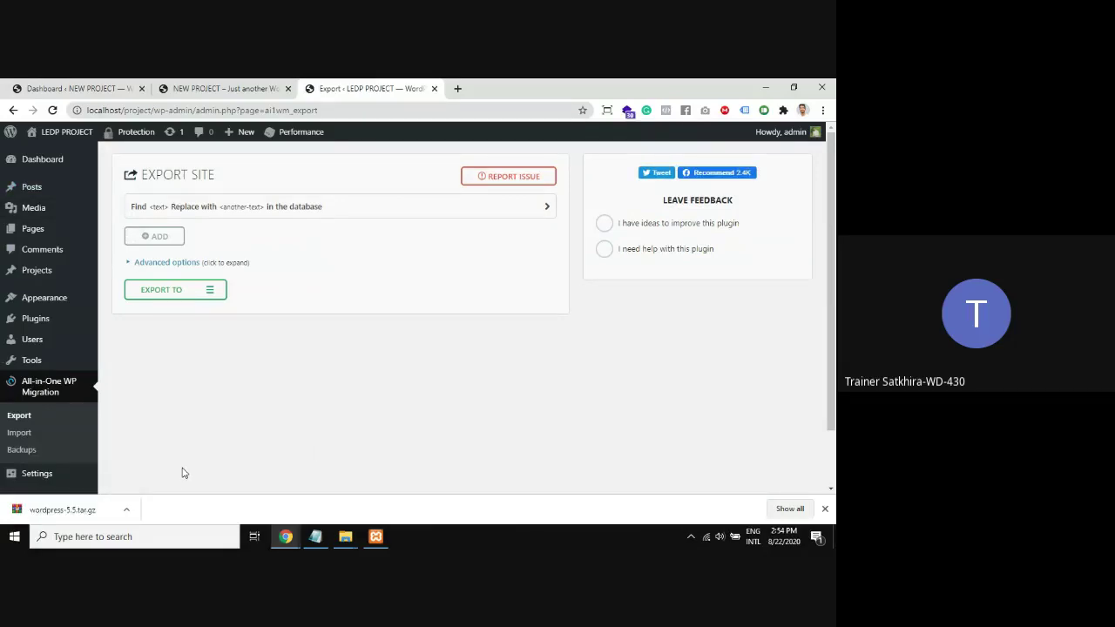
{"action": "scroll", "coordinate": [274, 421], "scroll_direction": "down", "scroll_amount": 1}
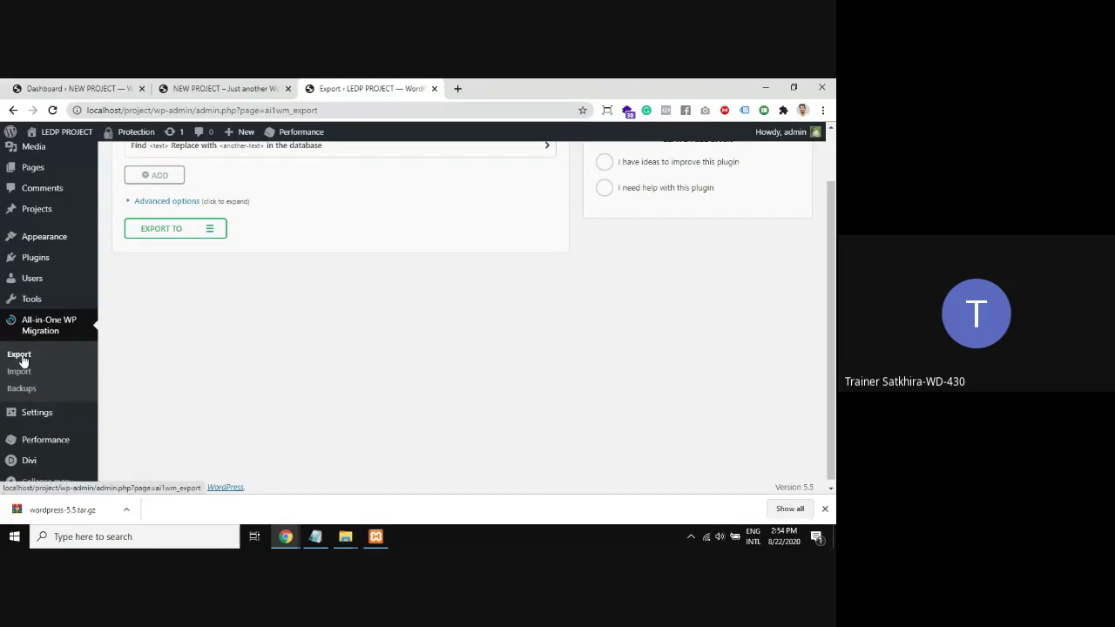
Show the thumbnails of the open Chrome windows from the taskbar
{"action": "left_click", "coordinate": [297, 539]}
{"action": "left_click", "coordinate": [221, 486]}
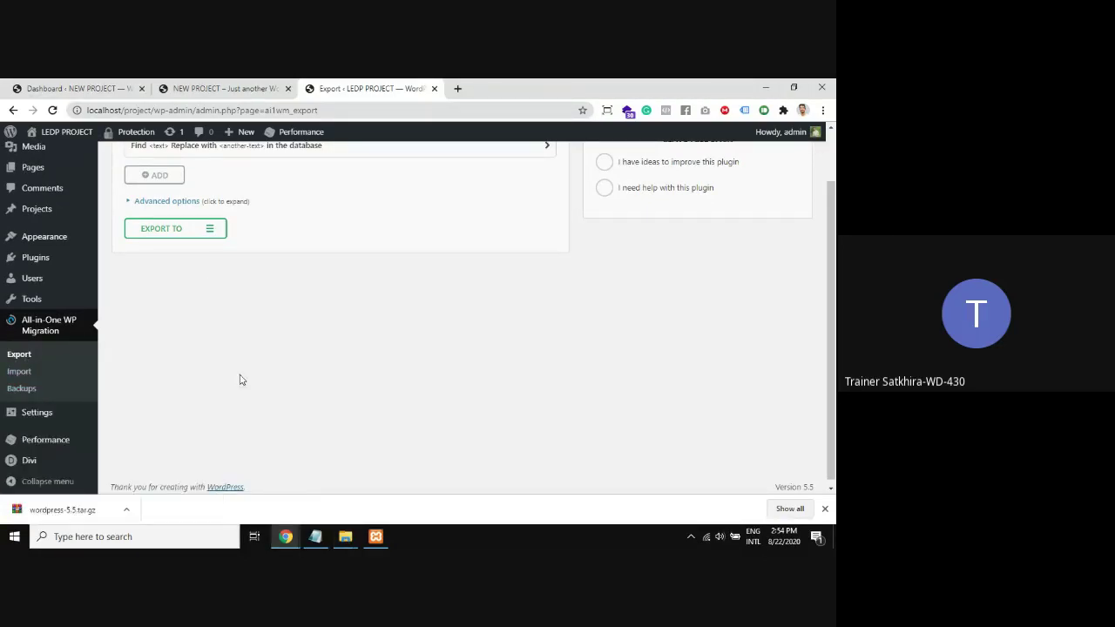
{"action": "left_click", "coordinate": [297, 540]}
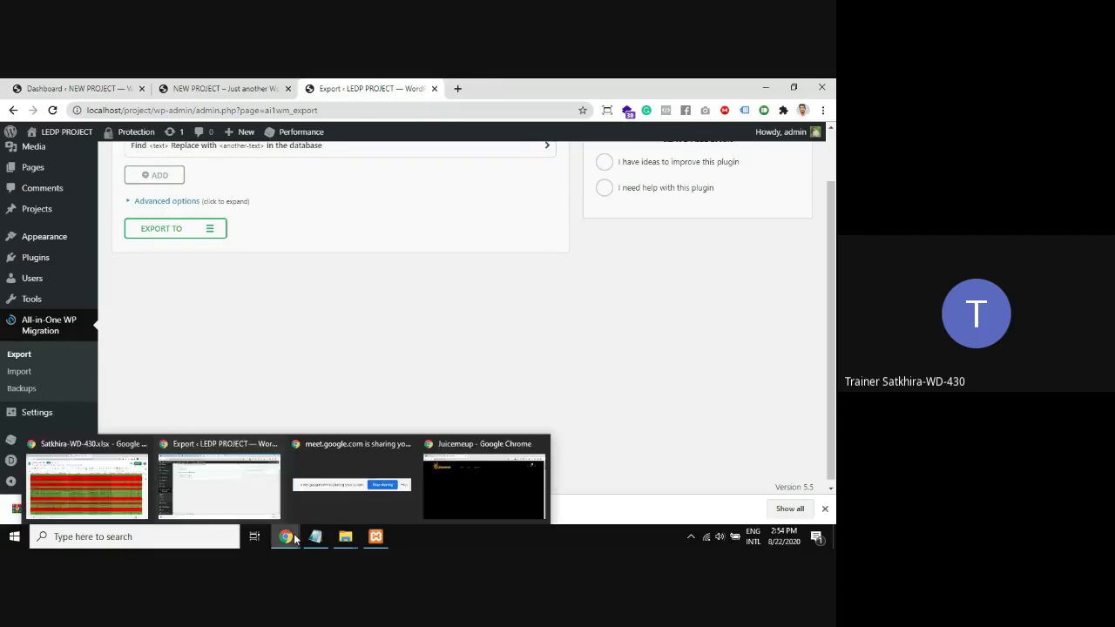
Bring the Juicemeup window forward and close the Newsletter popup on juicemeupllc.com
{"action": "left_click", "coordinate": [506, 483]}
{"action": "scroll", "coordinate": [203, 345], "scroll_direction": "down", "scroll_amount": 5}
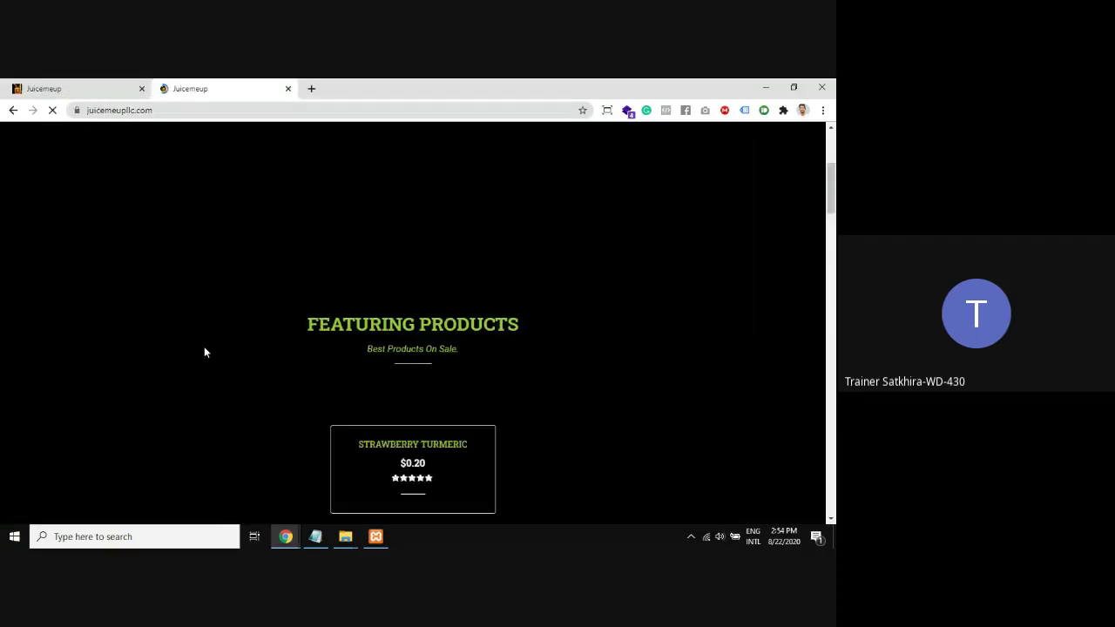
{"action": "scroll", "coordinate": [224, 361], "scroll_direction": "down", "scroll_amount": 4}
{"action": "scroll", "coordinate": [227, 362], "scroll_direction": "up", "scroll_amount": 7}
{"action": "scroll", "coordinate": [226, 362], "scroll_direction": "up", "scroll_amount": 3}
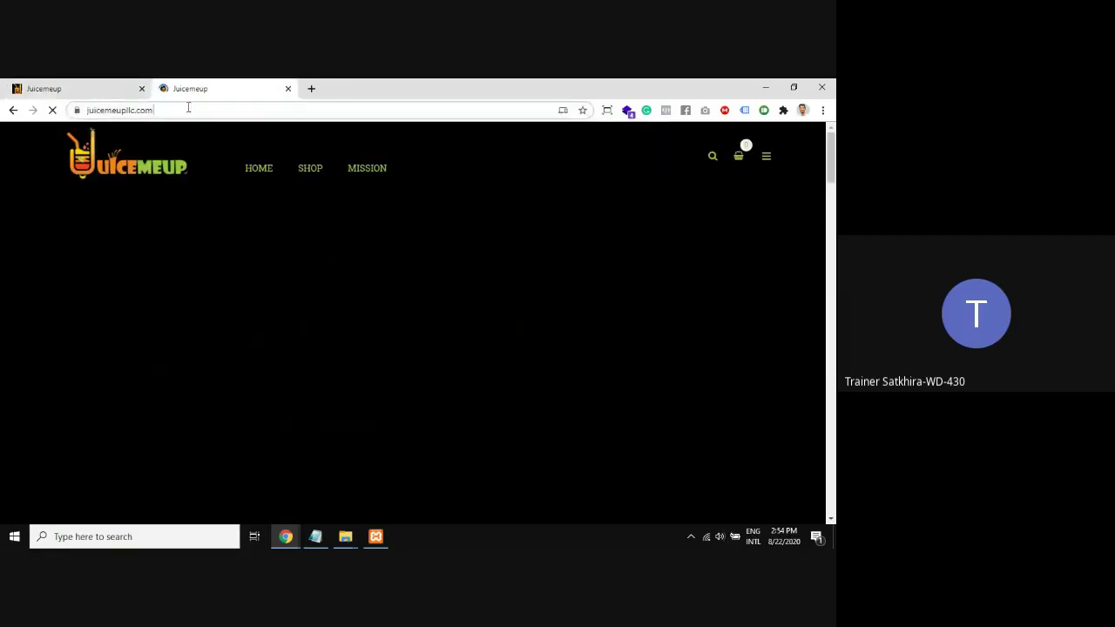
{"action": "left_click_drag", "start_coordinate": [164, 111], "coordinate": [279, 115]}
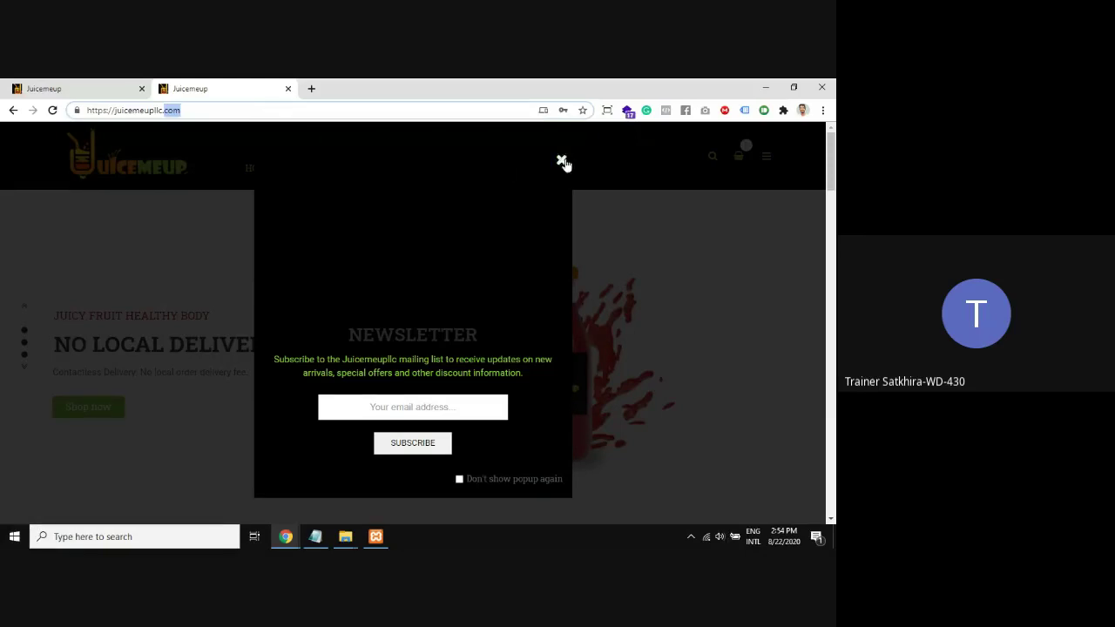
{"action": "left_click", "coordinate": [562, 159]}
{"action": "scroll", "coordinate": [503, 402], "scroll_direction": "down", "scroll_amount": 5}
{"action": "scroll", "coordinate": [504, 403], "scroll_direction": "down", "scroll_amount": 5}
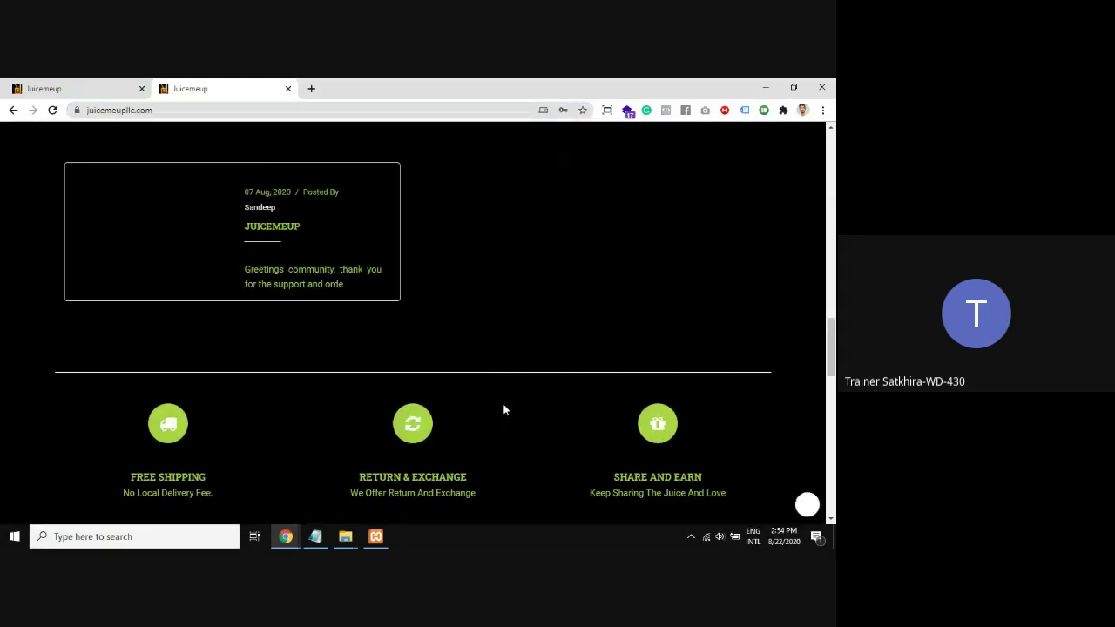
{"action": "scroll", "coordinate": [504, 405], "scroll_direction": "up", "scroll_amount": 8}
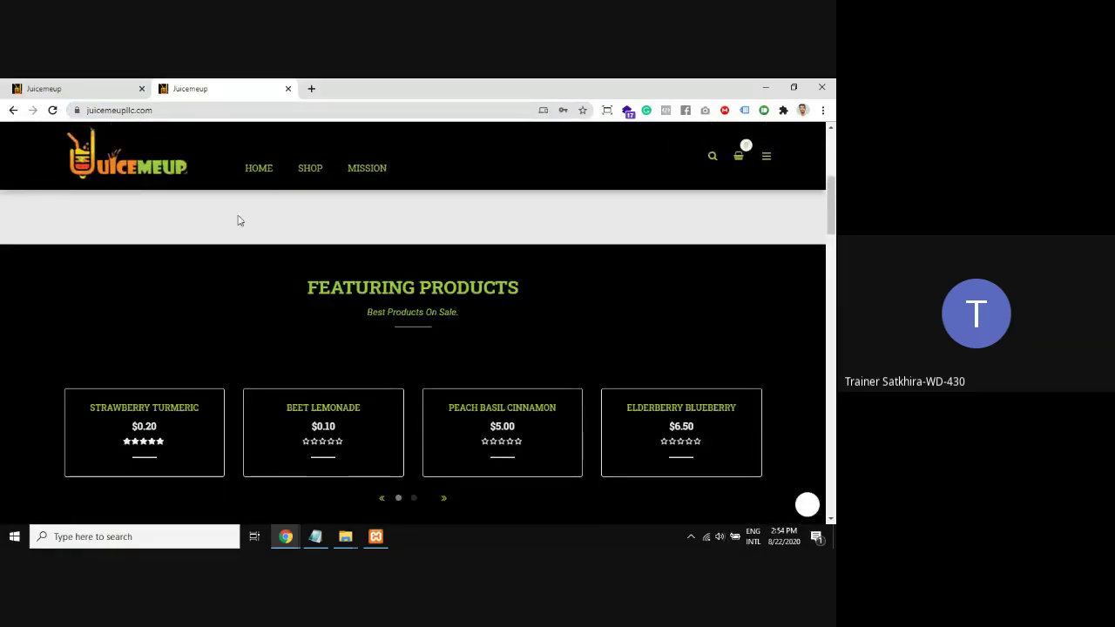
{"action": "scroll", "coordinate": [293, 357], "scroll_direction": "down", "scroll_amount": 3}
{"action": "scroll", "coordinate": [174, 192], "scroll_direction": "up", "scroll_amount": 3}
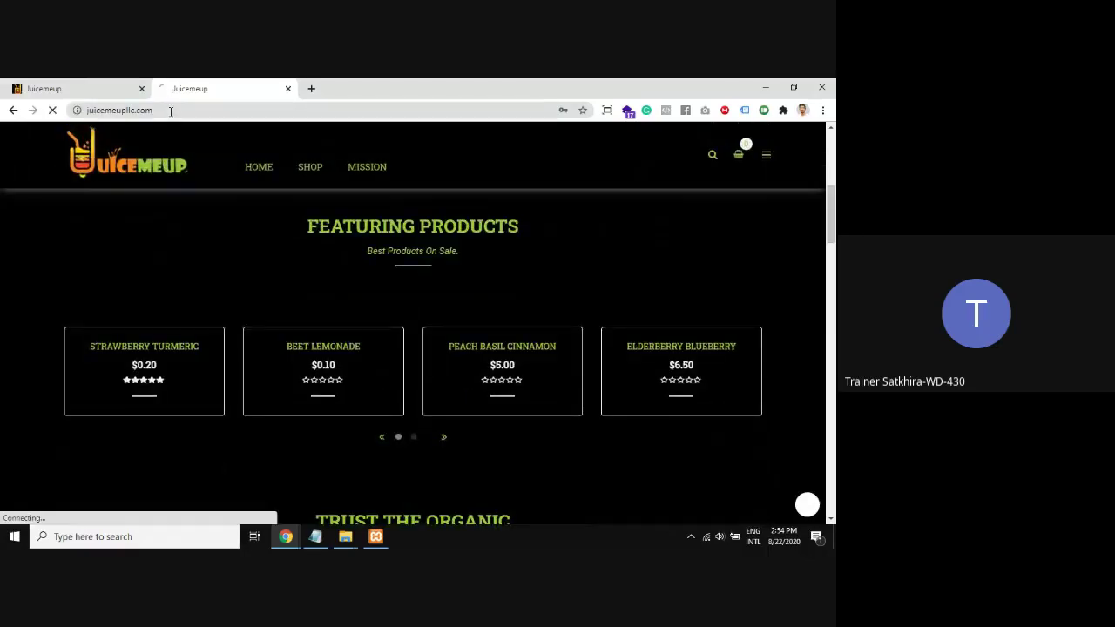
Close the Newsletter popup on the cosmosoftwares.com copy and compare both tabs
{"action": "left_click", "coordinate": [81, 86]}
{"action": "left_click", "coordinate": [563, 166]}
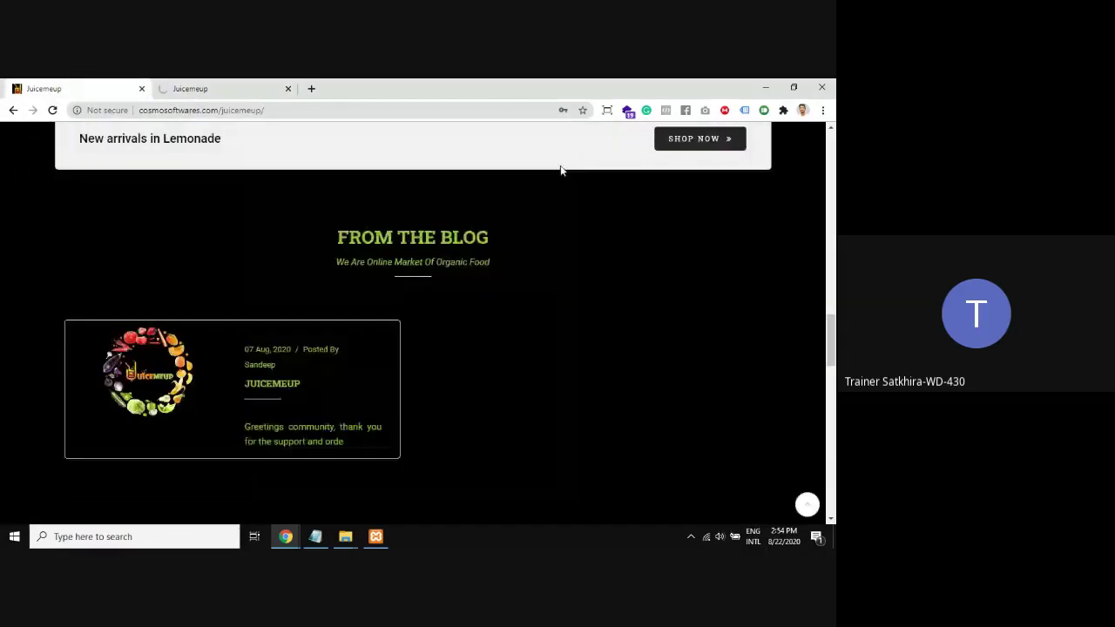
{"action": "scroll", "coordinate": [403, 480], "scroll_direction": "up", "scroll_amount": 10}
{"action": "scroll", "coordinate": [403, 481], "scroll_direction": "up", "scroll_amount": 5}
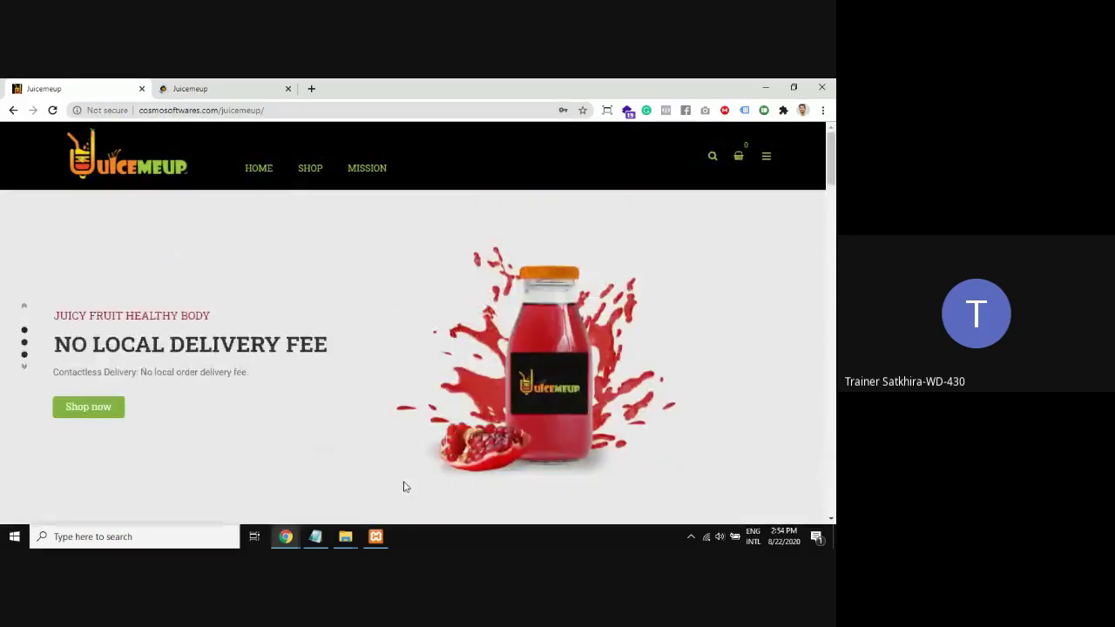
{"action": "scroll", "coordinate": [403, 481], "scroll_direction": "down", "scroll_amount": 8}
{"action": "scroll", "coordinate": [404, 480], "scroll_direction": "down", "scroll_amount": 15}
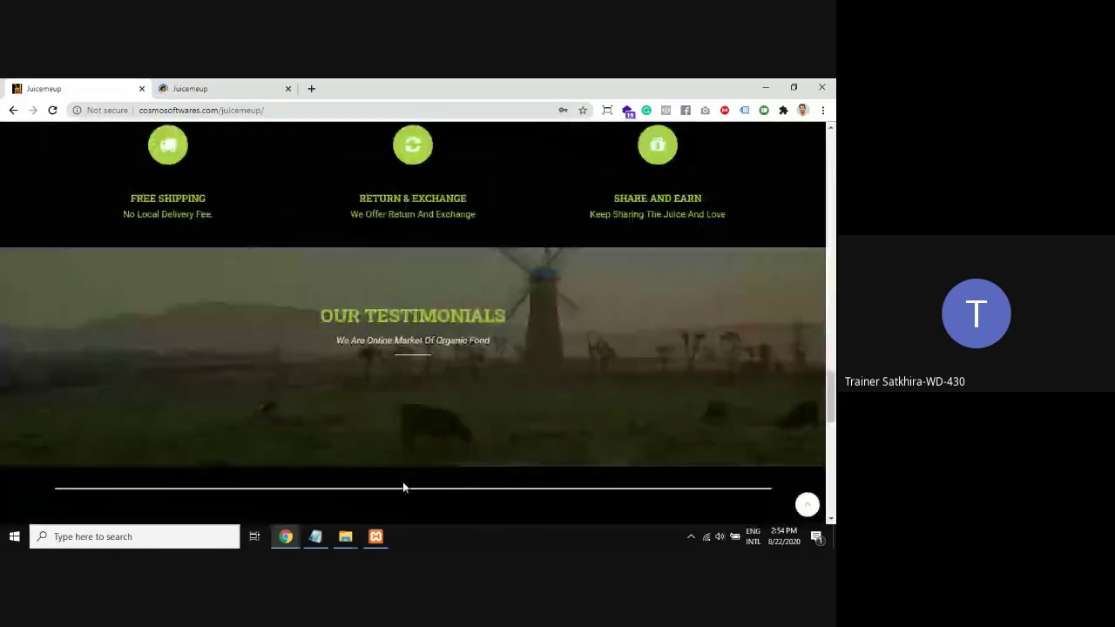
{"action": "scroll", "coordinate": [248, 431], "scroll_direction": "up", "scroll_amount": 12}
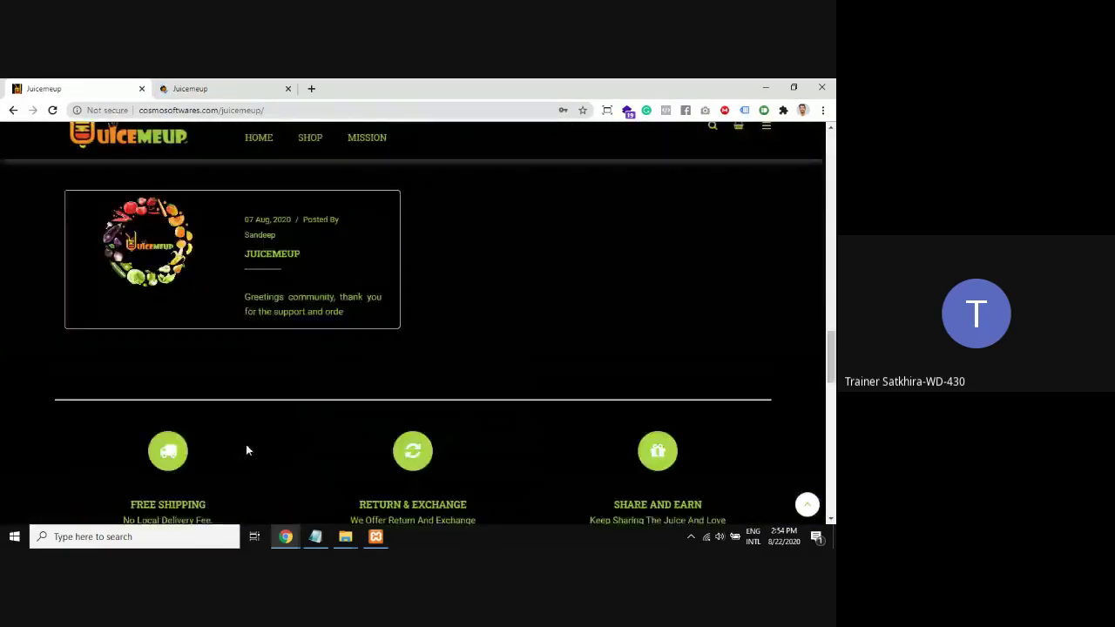
{"action": "left_click", "coordinate": [148, 110]}
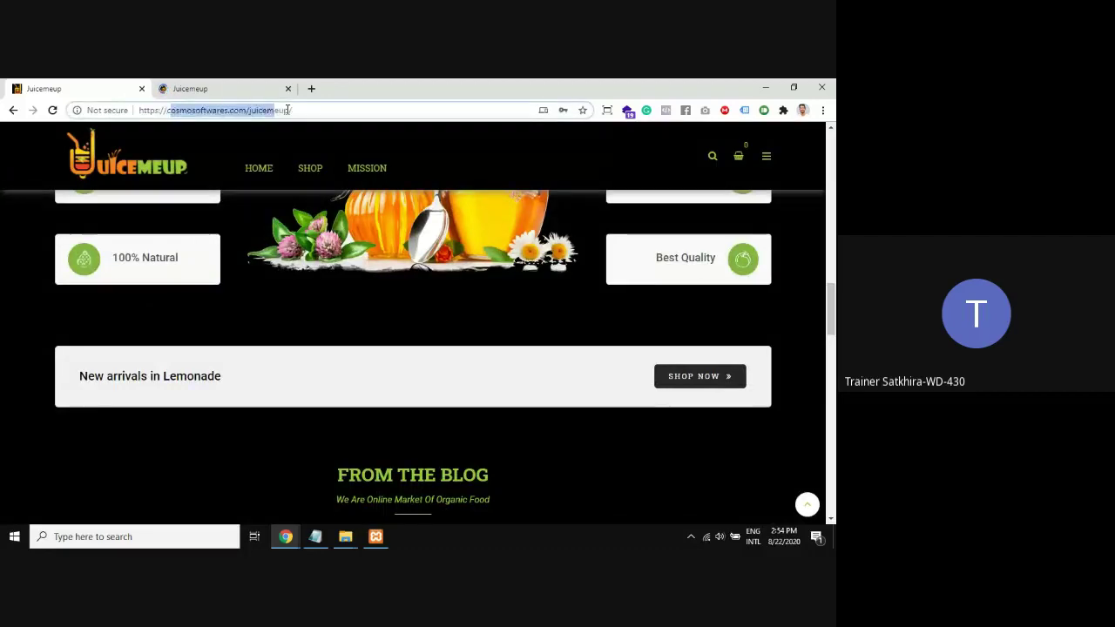
{"action": "left_click", "coordinate": [233, 87]}
{"action": "left_click", "coordinate": [96, 87]}
{"action": "left_click", "coordinate": [200, 88]}
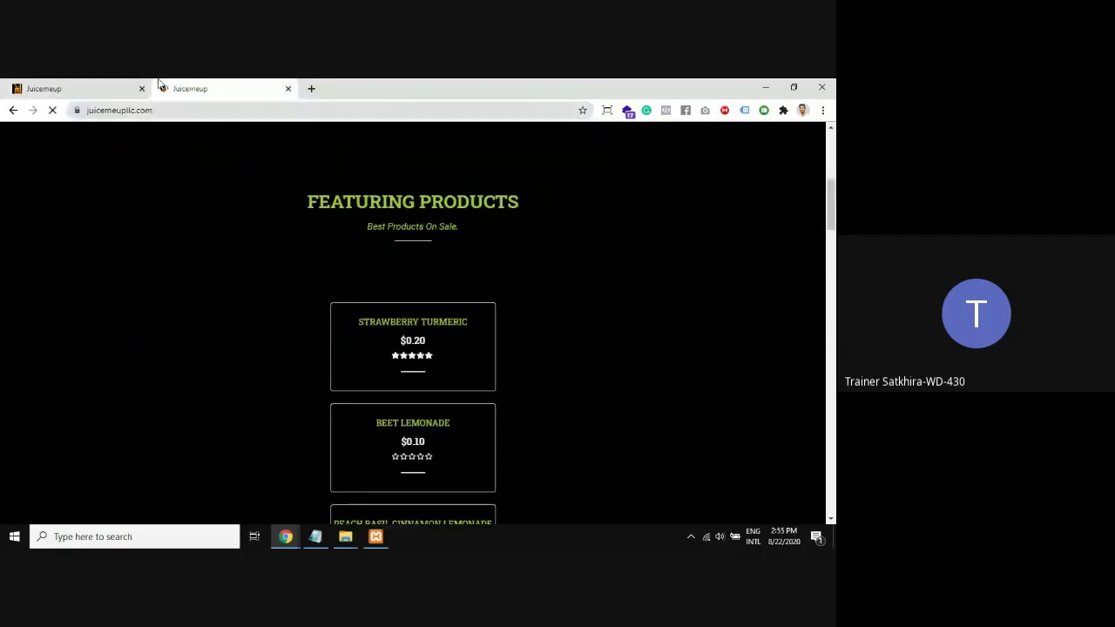
{"action": "left_click", "coordinate": [113, 87]}
Append wp-admin to the cosmosoftwares.com/juicemeup address to load its login page
{"action": "left_click", "coordinate": [299, 110]}
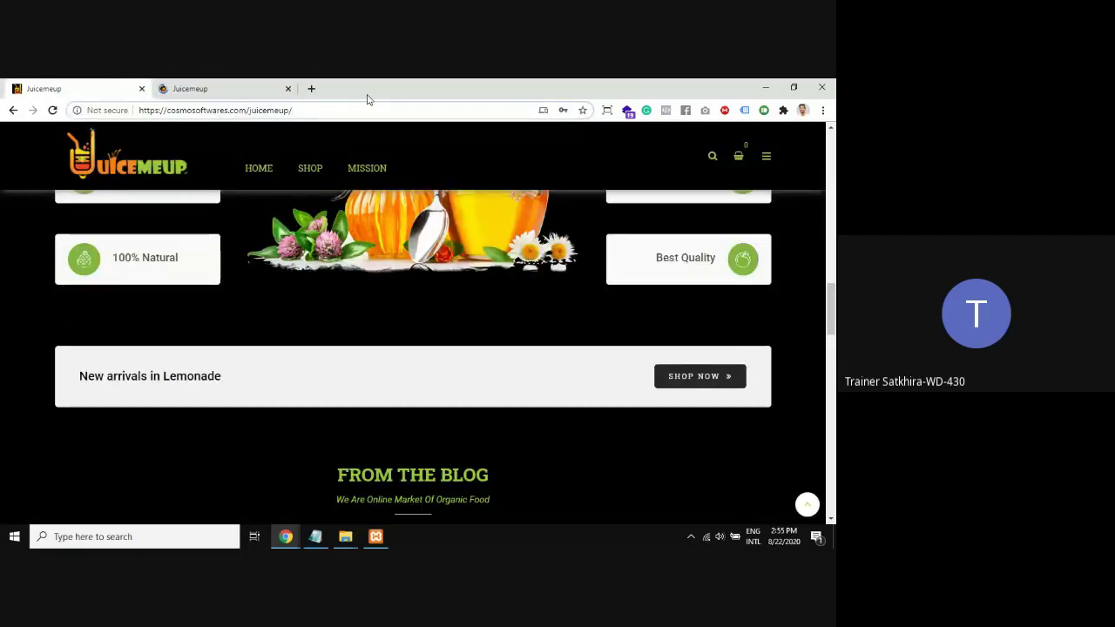
{"action": "type", "text": "wp"}
{"action": "key", "text": "Return"}
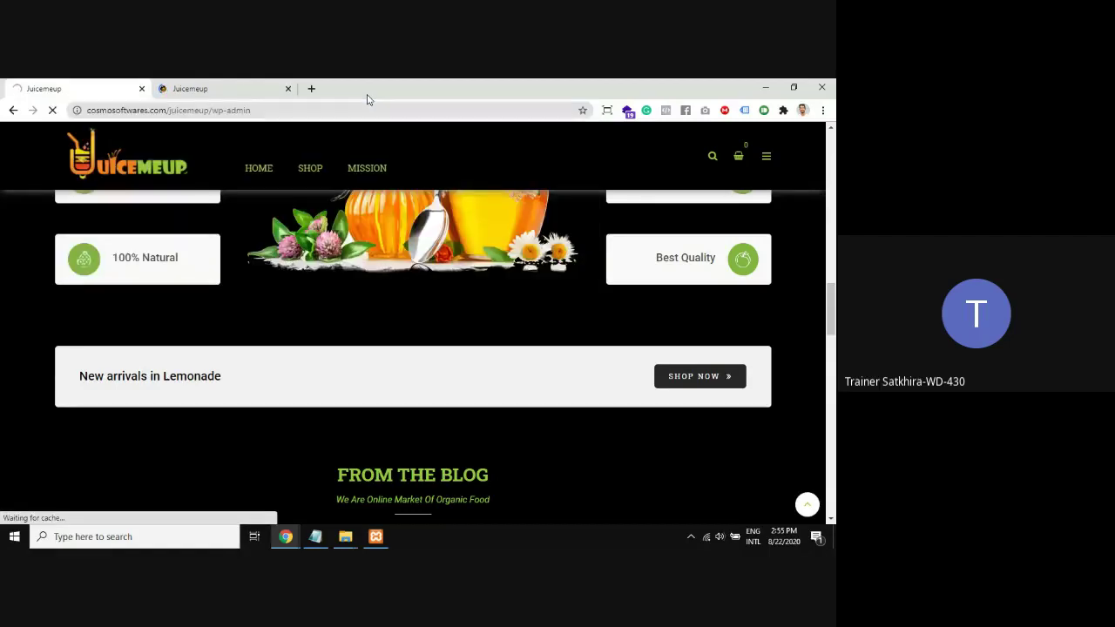
{"action": "left_click", "coordinate": [183, 88]}
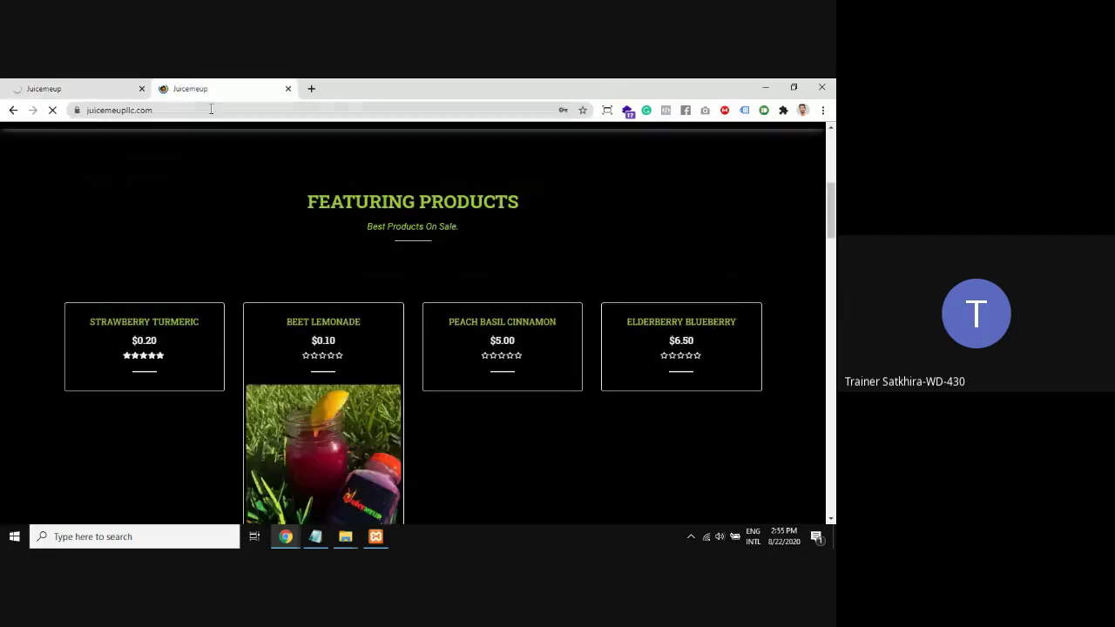
{"action": "left_click", "coordinate": [295, 109]}
{"action": "left_click", "coordinate": [96, 88]}
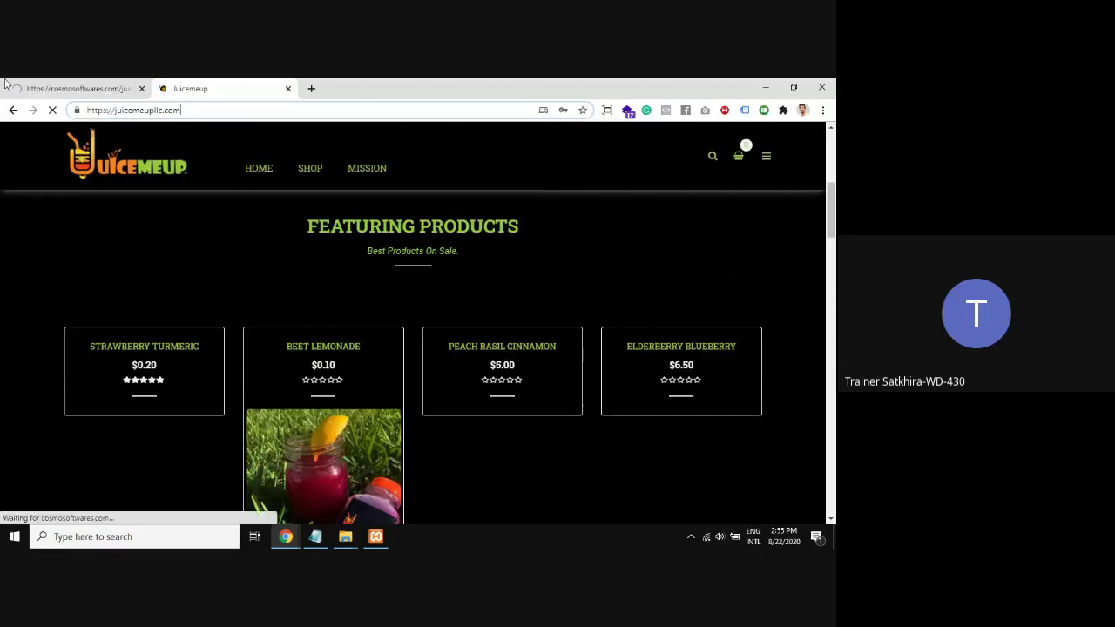
{"action": "left_click", "coordinate": [218, 87]}
{"action": "left_click", "coordinate": [50, 87]}
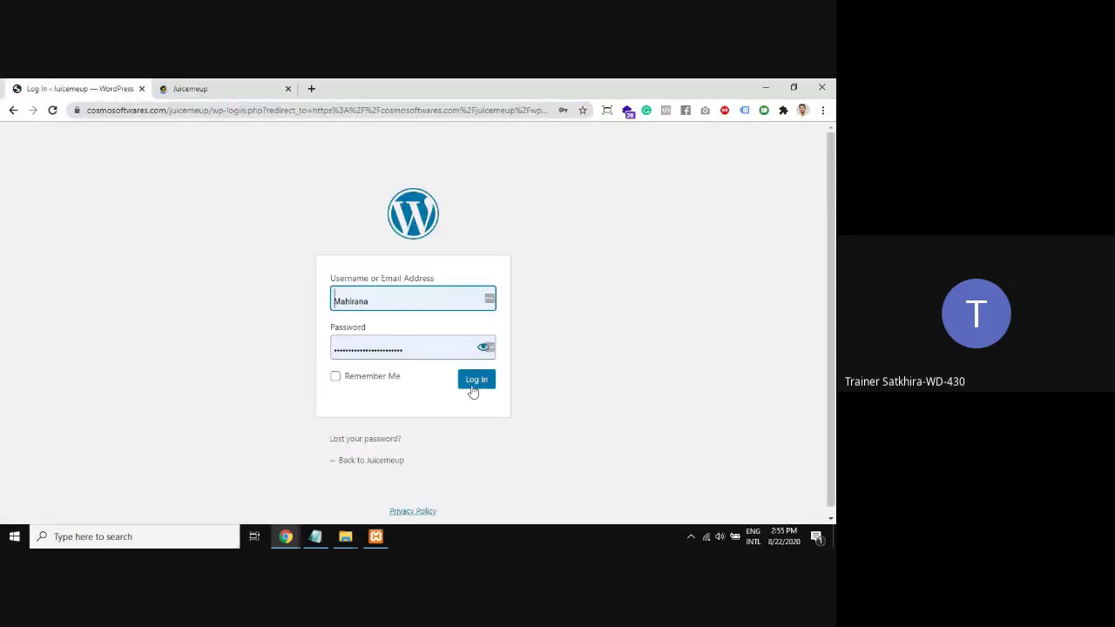
Log in to the cosmosoftwares.com Juicemeup dashboard using the saved admin login
{"action": "left_click", "coordinate": [395, 296]}
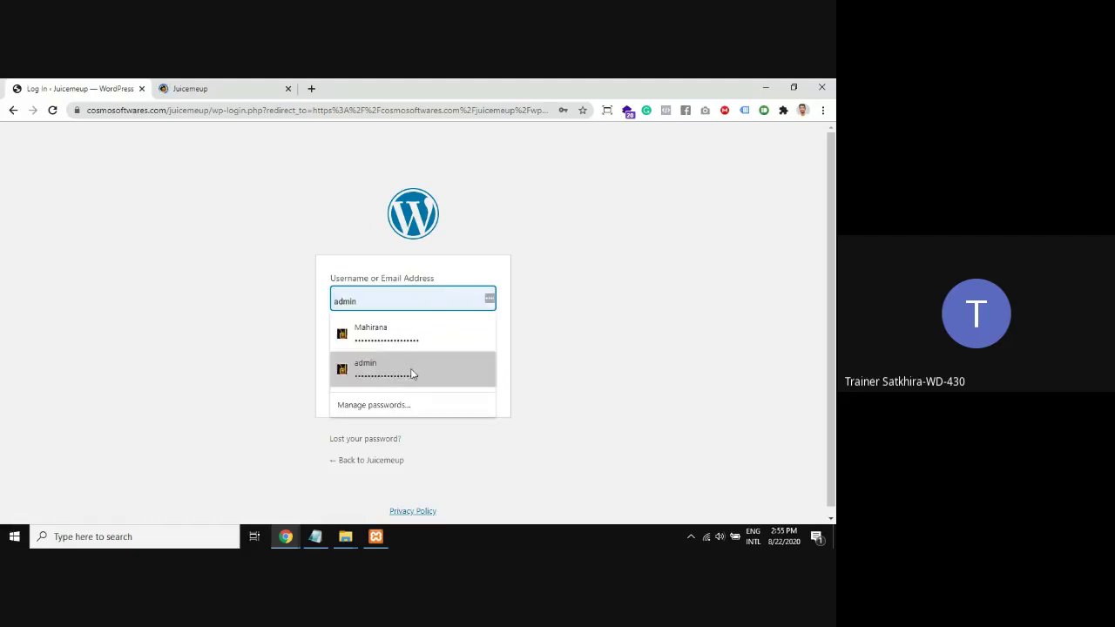
{"action": "left_click", "coordinate": [410, 369]}
{"action": "left_click", "coordinate": [477, 381]}
{"action": "left_click", "coordinate": [195, 87]}
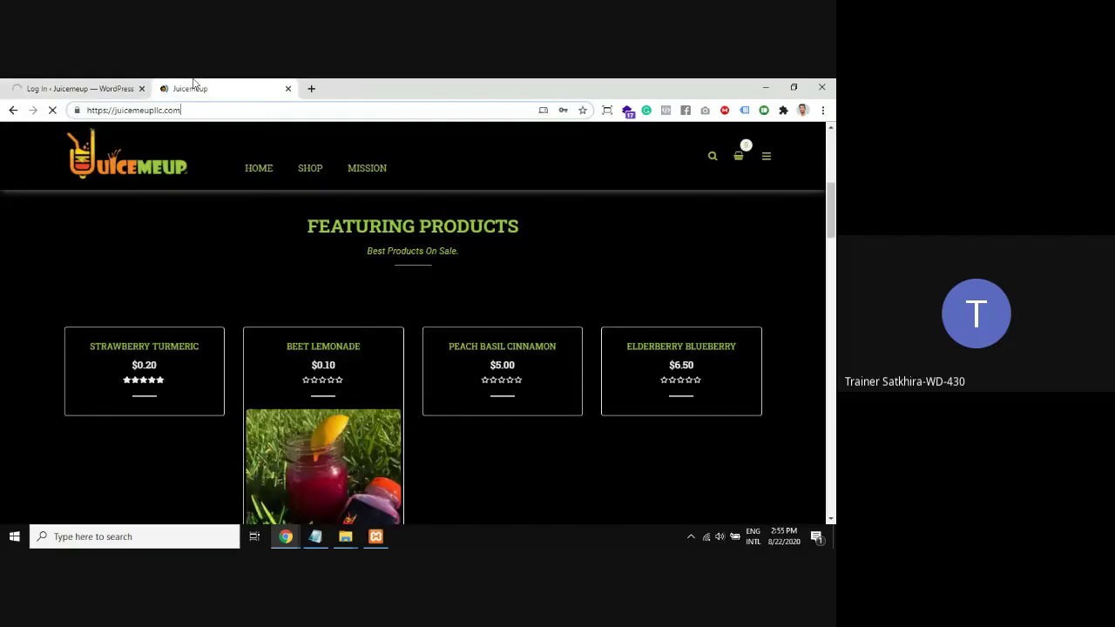
{"action": "left_click", "coordinate": [66, 88]}
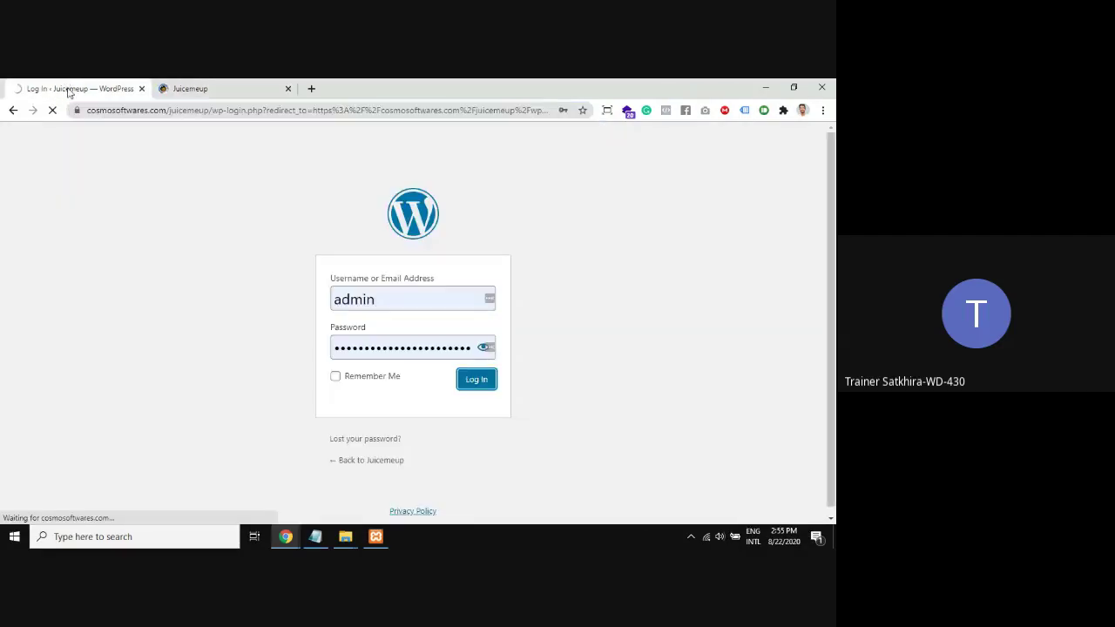
{"action": "left_click", "coordinate": [200, 88]}
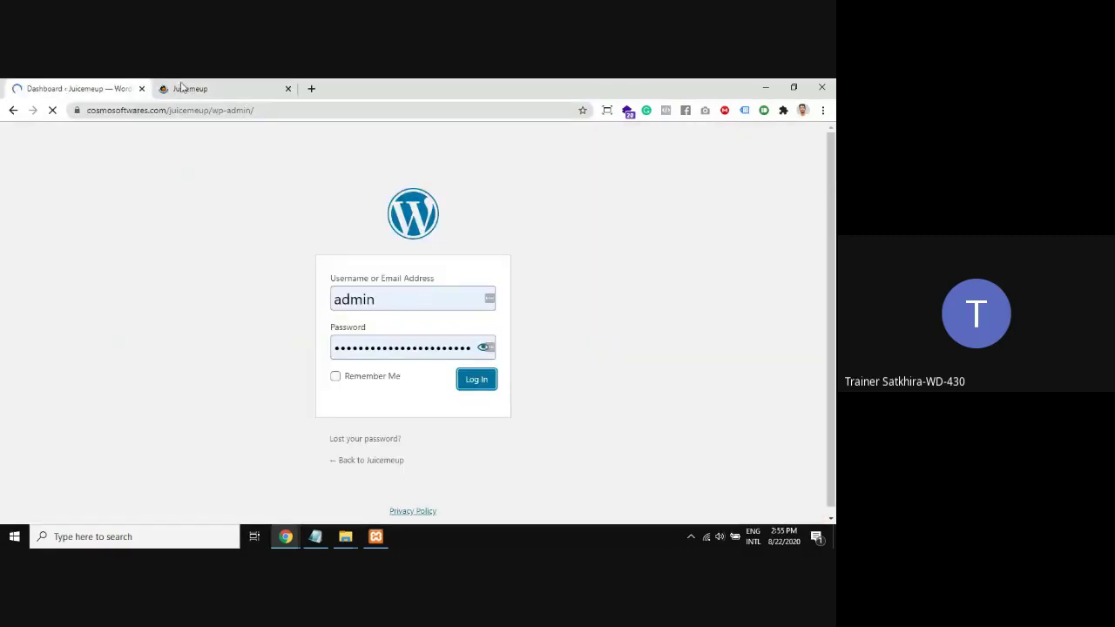
{"action": "left_click", "coordinate": [113, 85]}
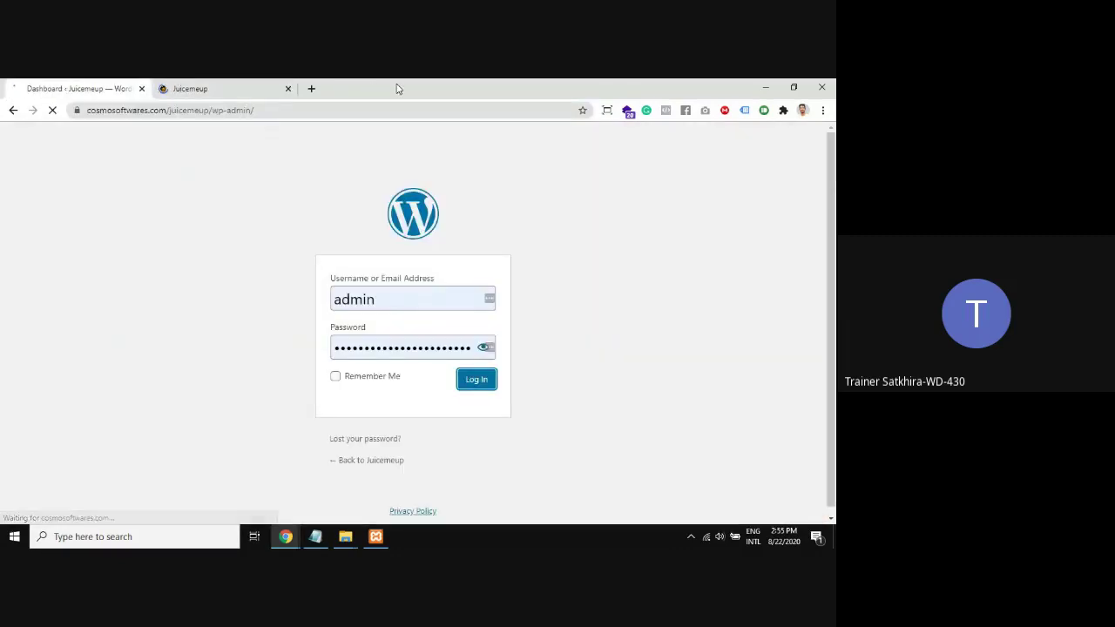
Close the Newsletter popup on the juicemeupllc.com homepage
{"action": "scroll", "coordinate": [157, 258], "scroll_direction": "down", "scroll_amount": 4}
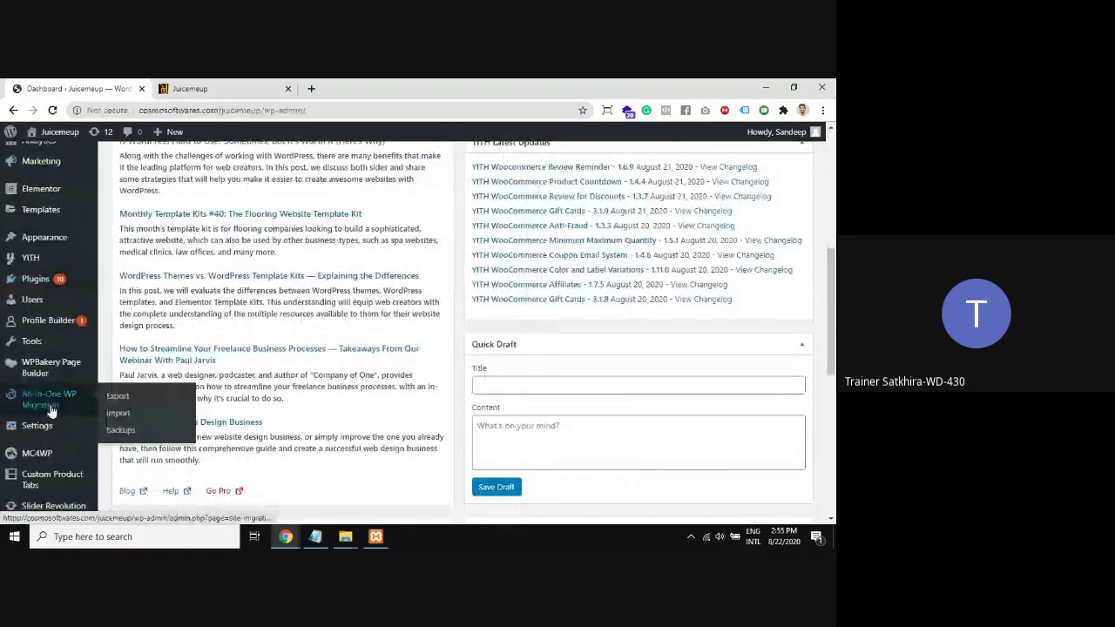
{"action": "scroll", "coordinate": [48, 392], "scroll_direction": "up", "scroll_amount": 5}
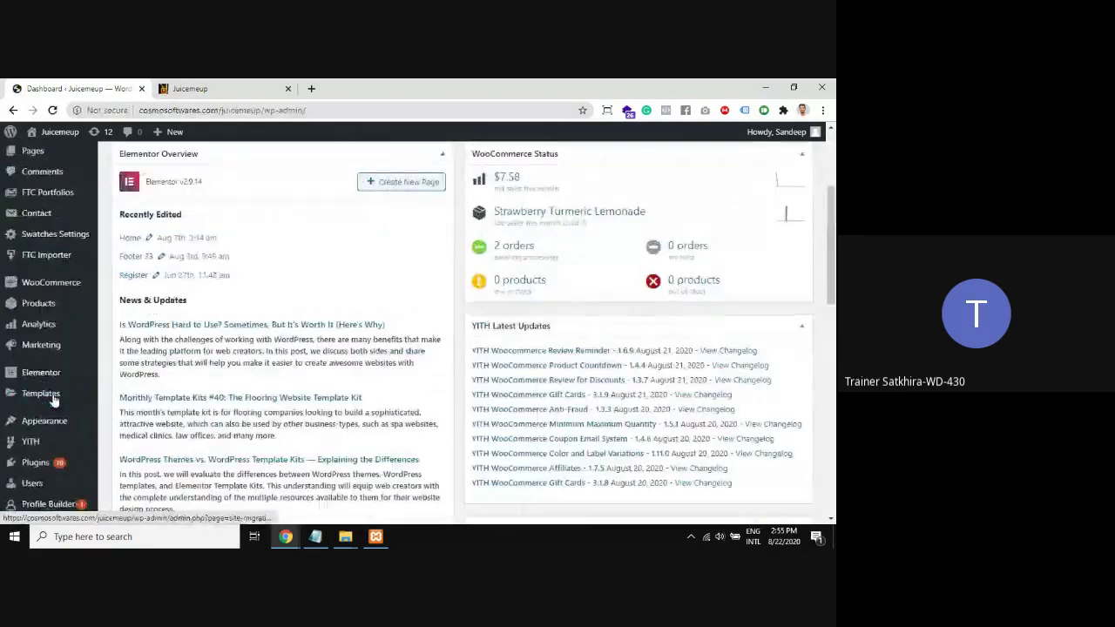
{"action": "left_click", "coordinate": [190, 88]}
{"action": "scroll", "coordinate": [266, 441], "scroll_direction": "down", "scroll_amount": 3}
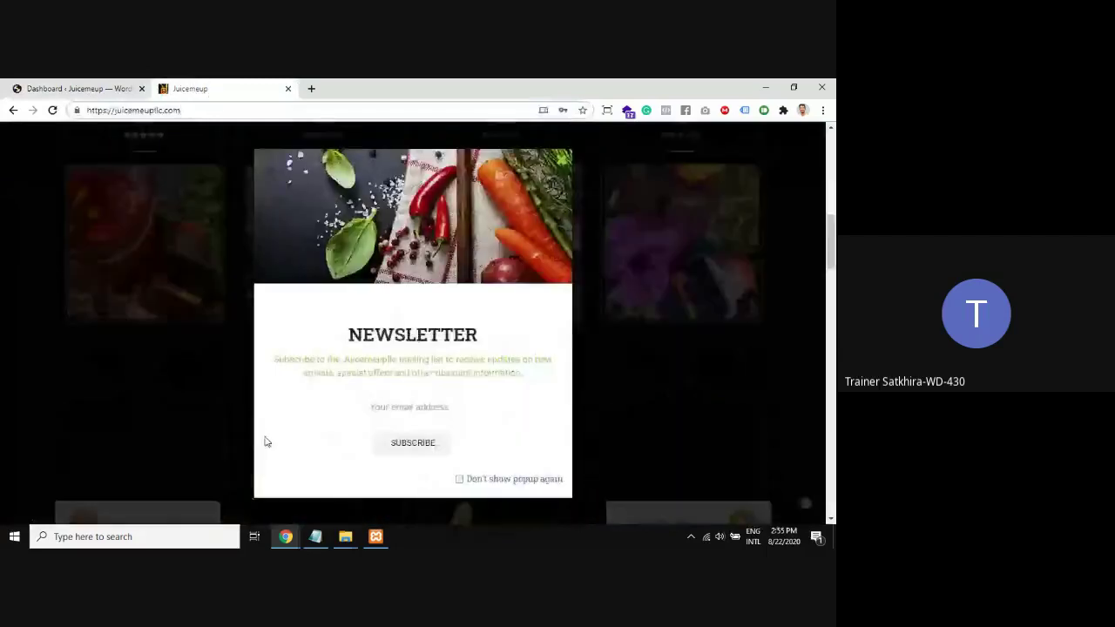
{"action": "left_click", "coordinate": [596, 182]}
{"action": "scroll", "coordinate": [433, 350], "scroll_direction": "up", "scroll_amount": 5}
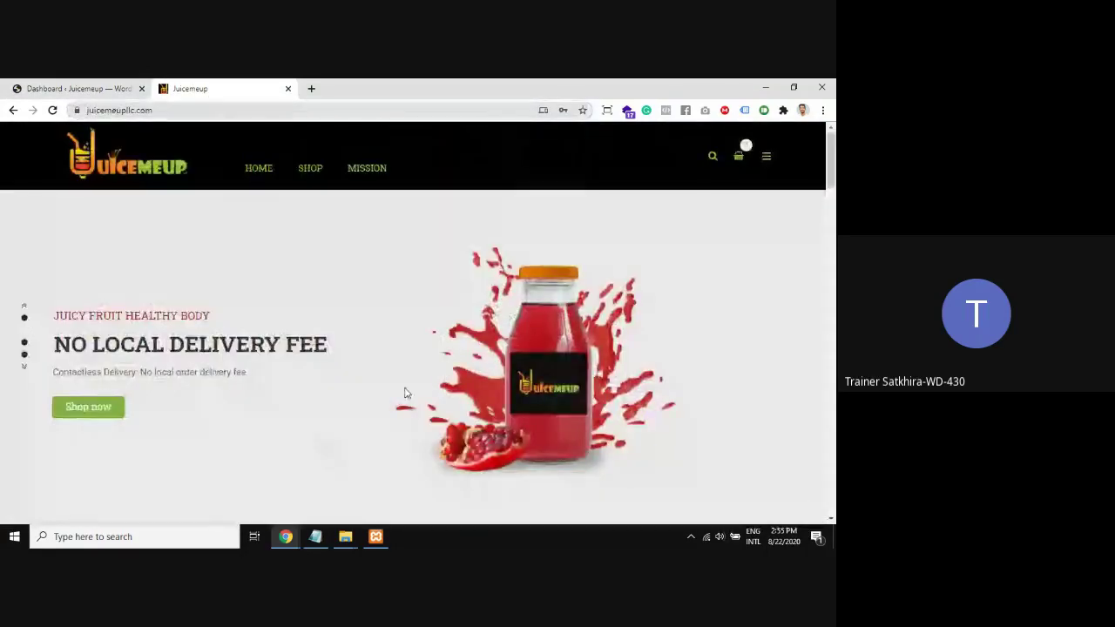
Close the Juicemeup window and view the NEW PROJECT Hello world! post
{"action": "left_click", "coordinate": [822, 87]}
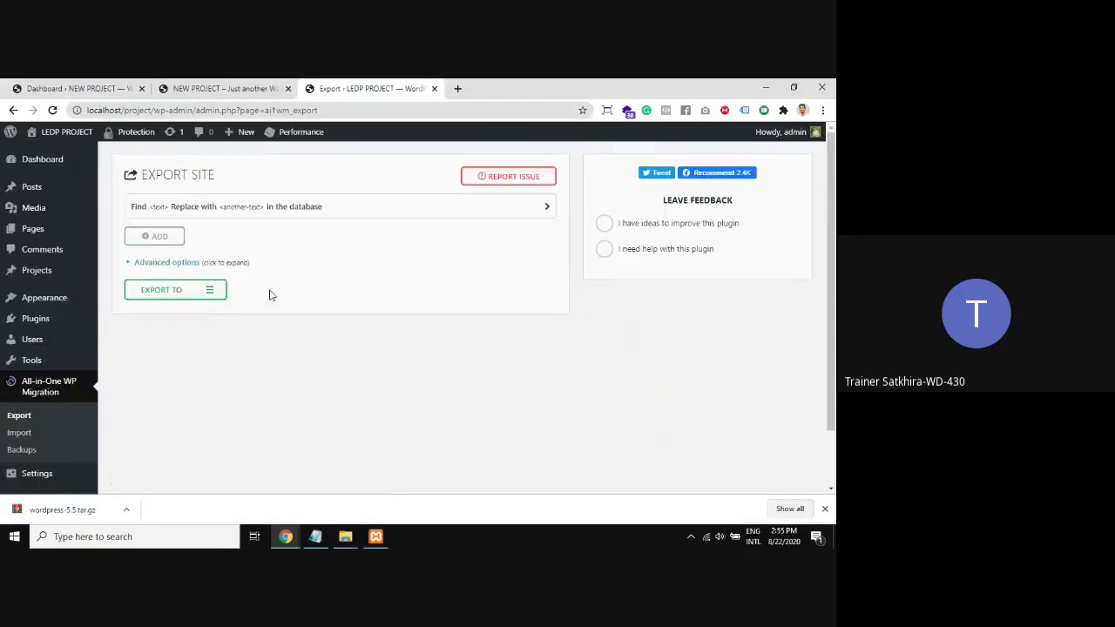
{"action": "left_click", "coordinate": [253, 88]}
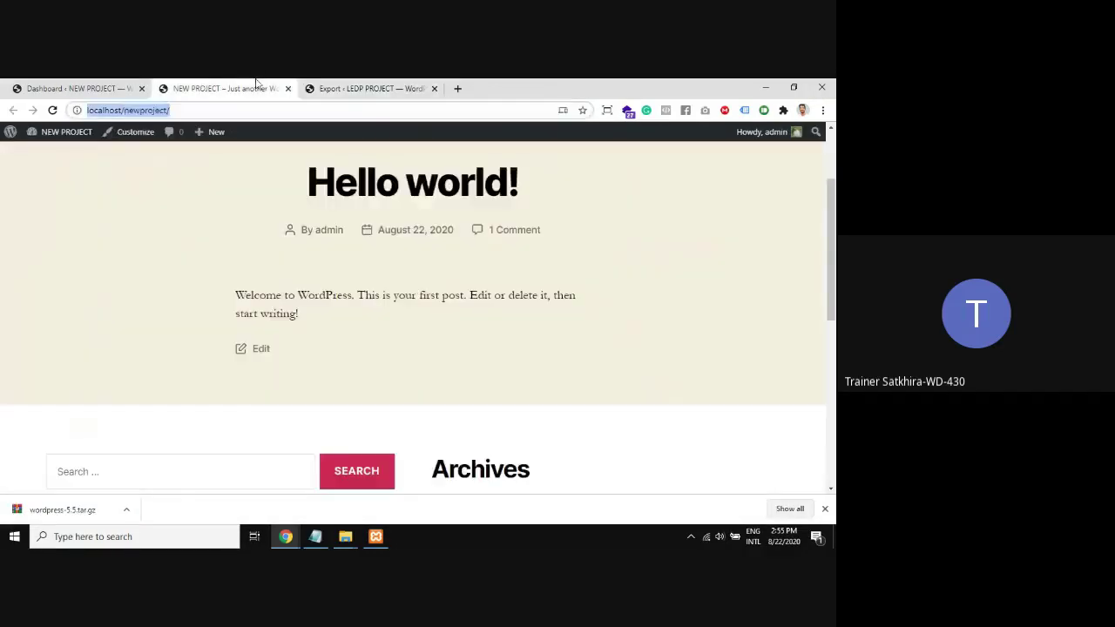
{"action": "left_click", "coordinate": [371, 88]}
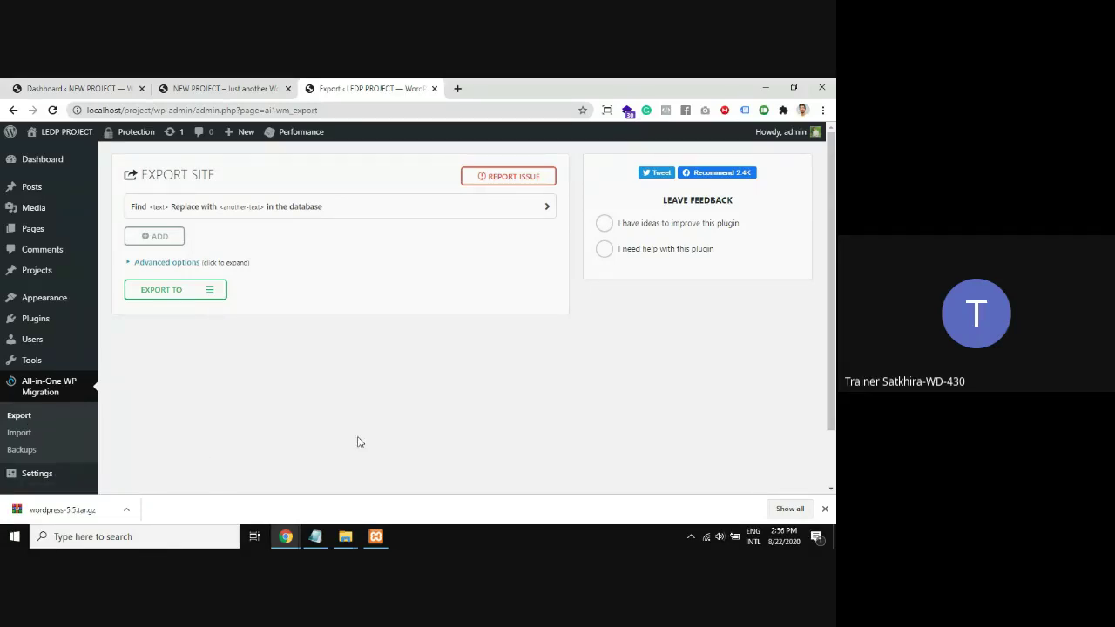
Return to the All-in-One WP Migration Export page and reload it from the sidebar
{"action": "mouse_move", "coordinate": [11, 340]}
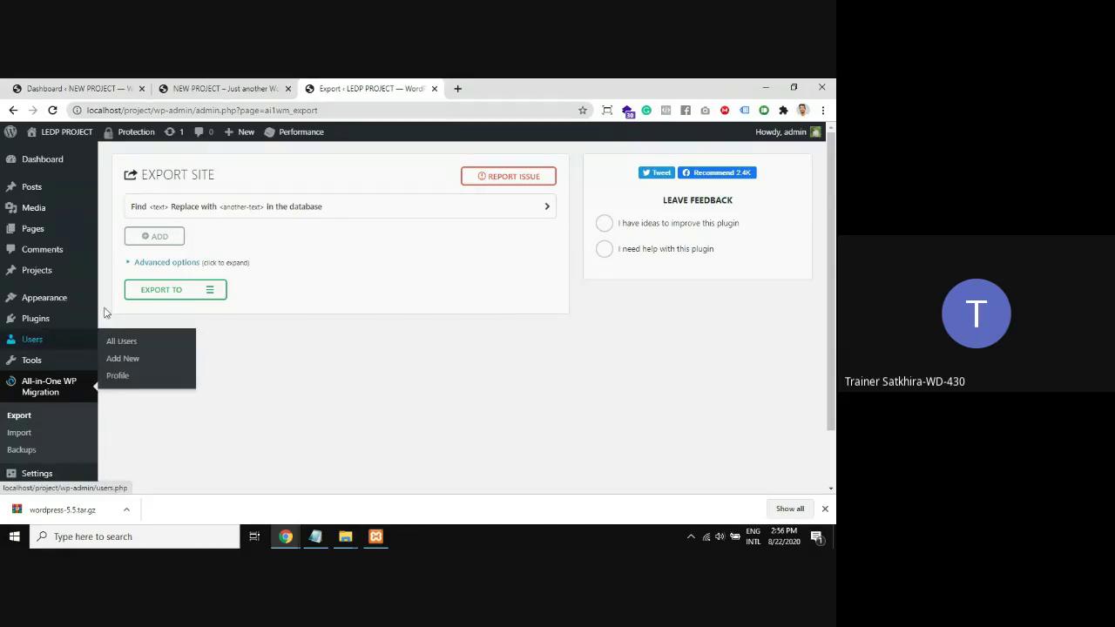
{"action": "left_click", "coordinate": [212, 84]}
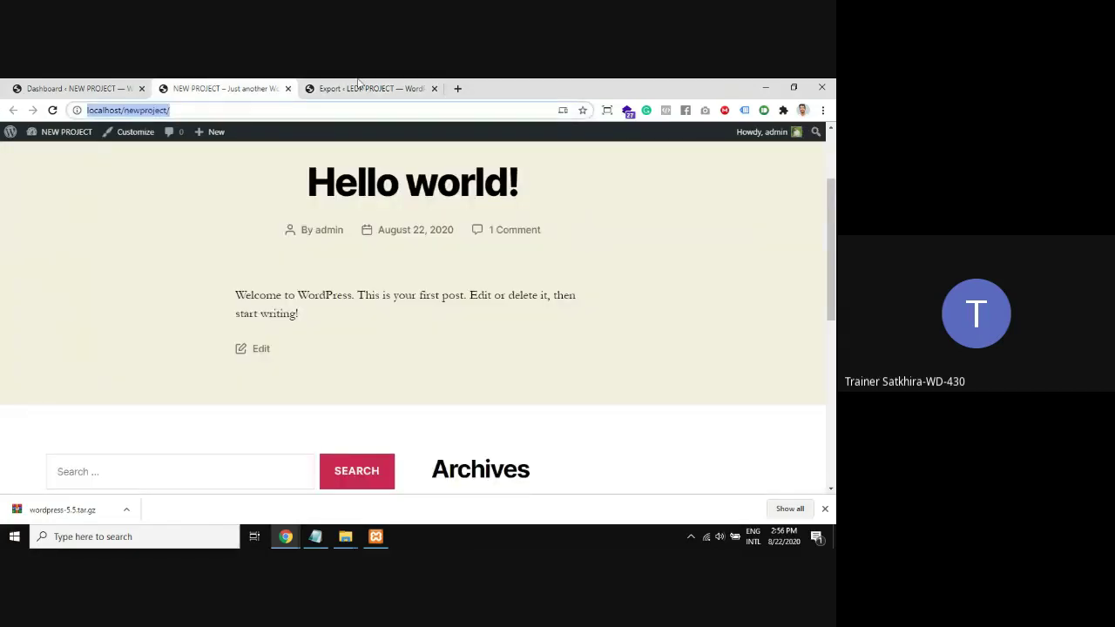
{"action": "left_click", "coordinate": [358, 87]}
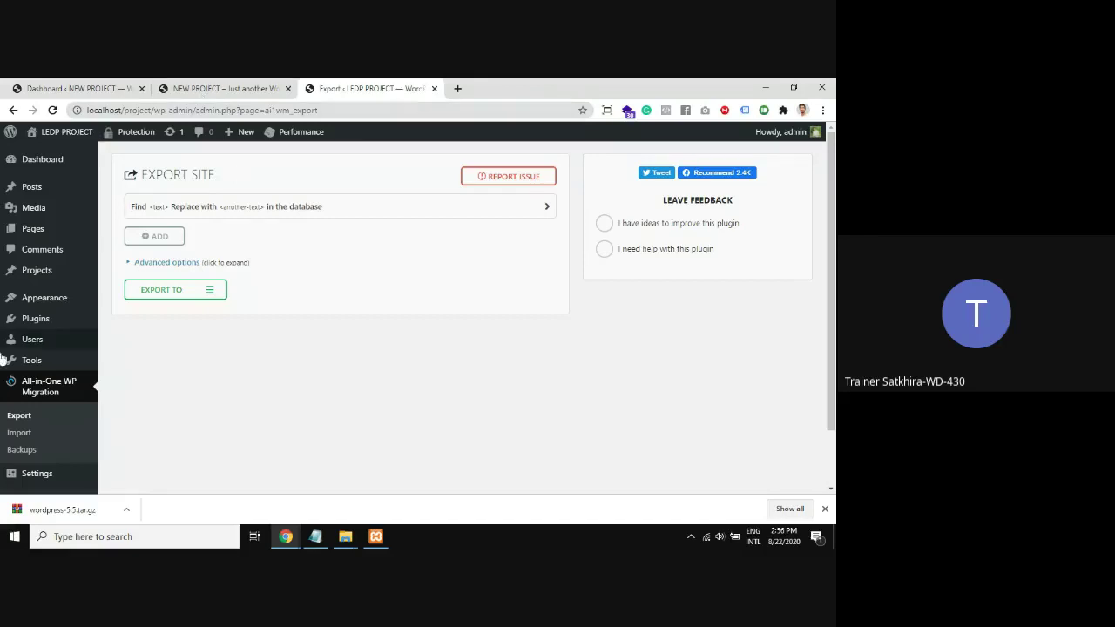
{"action": "mouse_move", "coordinate": [27, 369]}
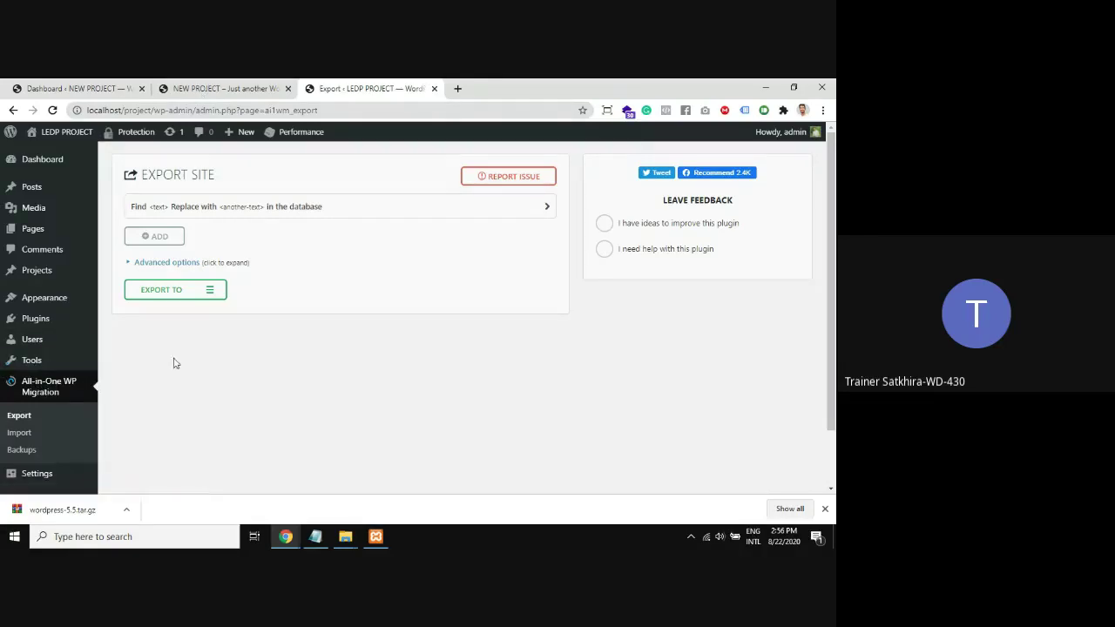
{"action": "left_click", "coordinate": [18, 418]}
Export the LEDP PROJECT site using EXPORT TO > FILE
{"action": "left_click", "coordinate": [193, 297]}
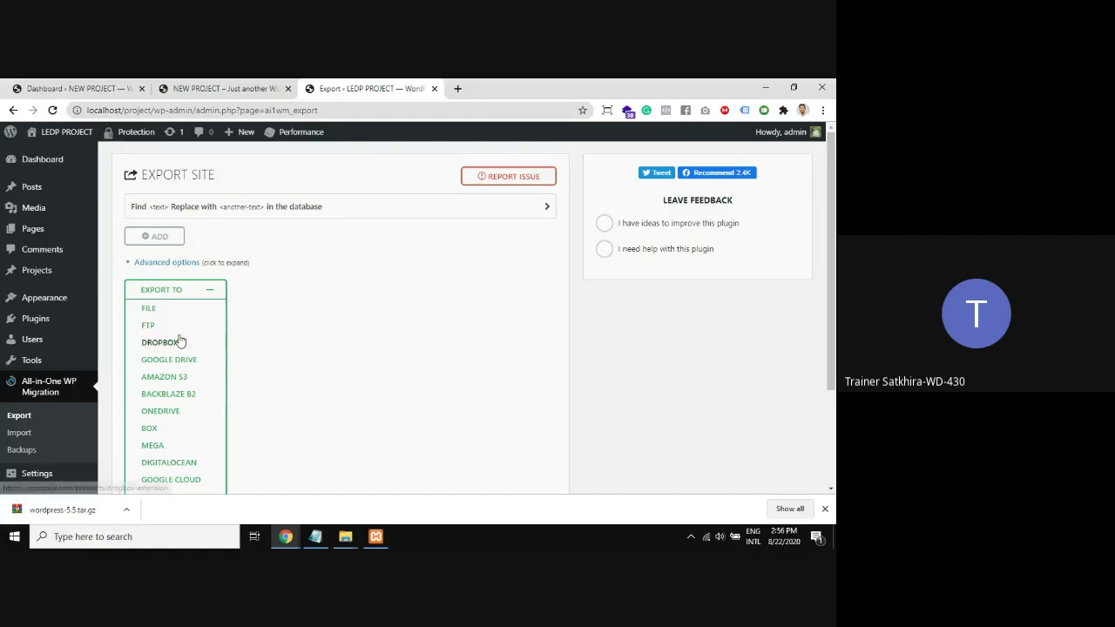
{"action": "scroll", "coordinate": [179, 335], "scroll_direction": "down", "scroll_amount": 1}
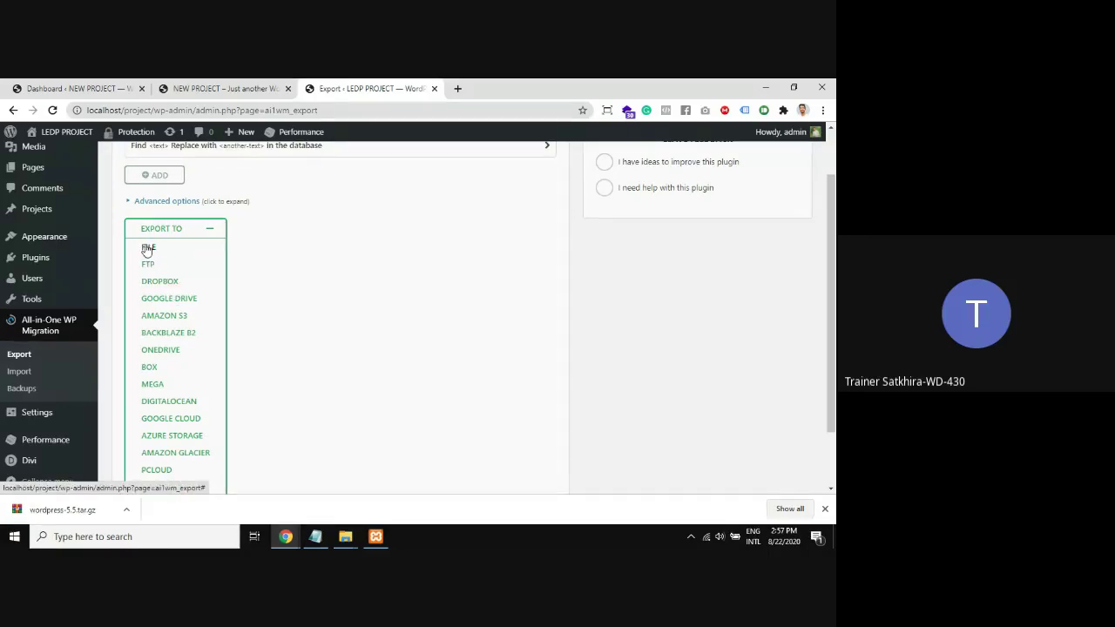
{"action": "left_click", "coordinate": [148, 248]}
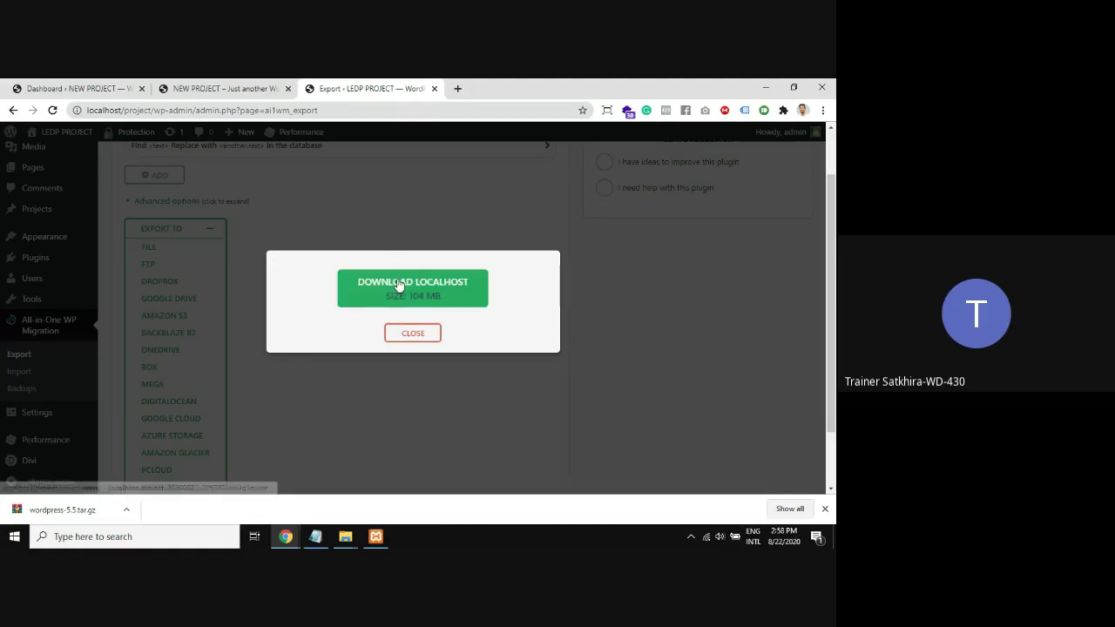
Download the 104 MB localhost export and reveal it in the Downloads folder
{"action": "left_click", "coordinate": [402, 288]}
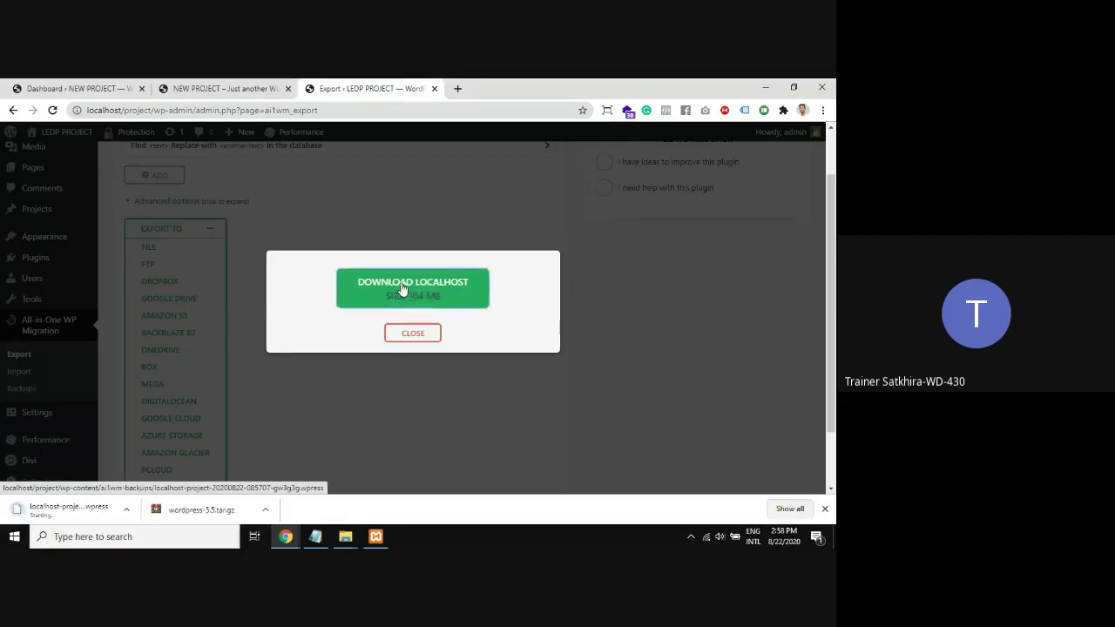
{"action": "left_click", "coordinate": [788, 509]}
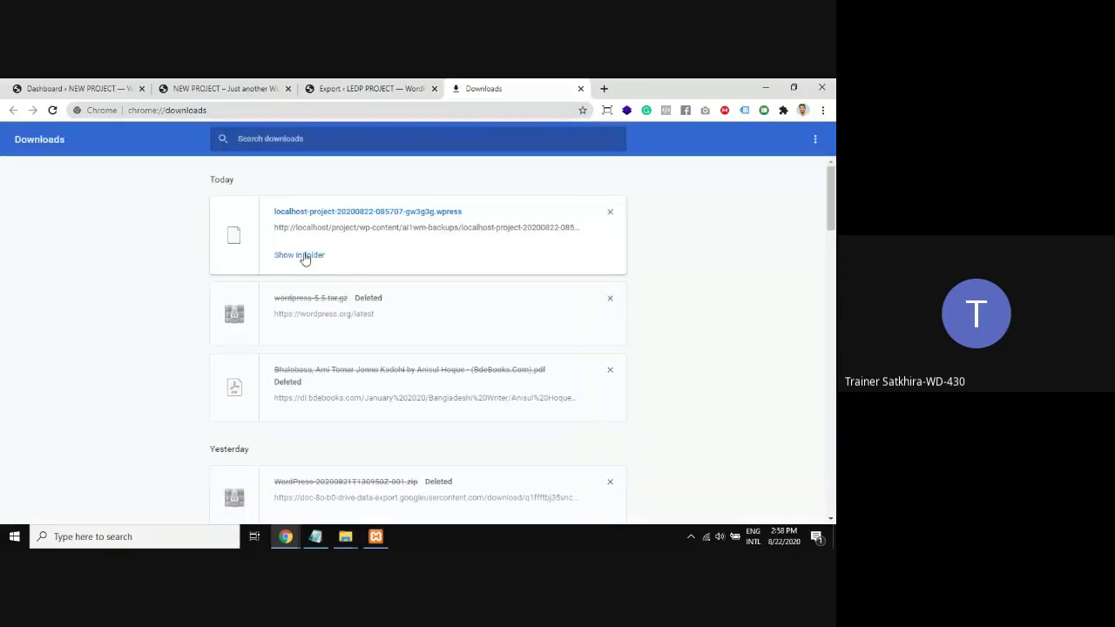
{"action": "left_click", "coordinate": [358, 88]}
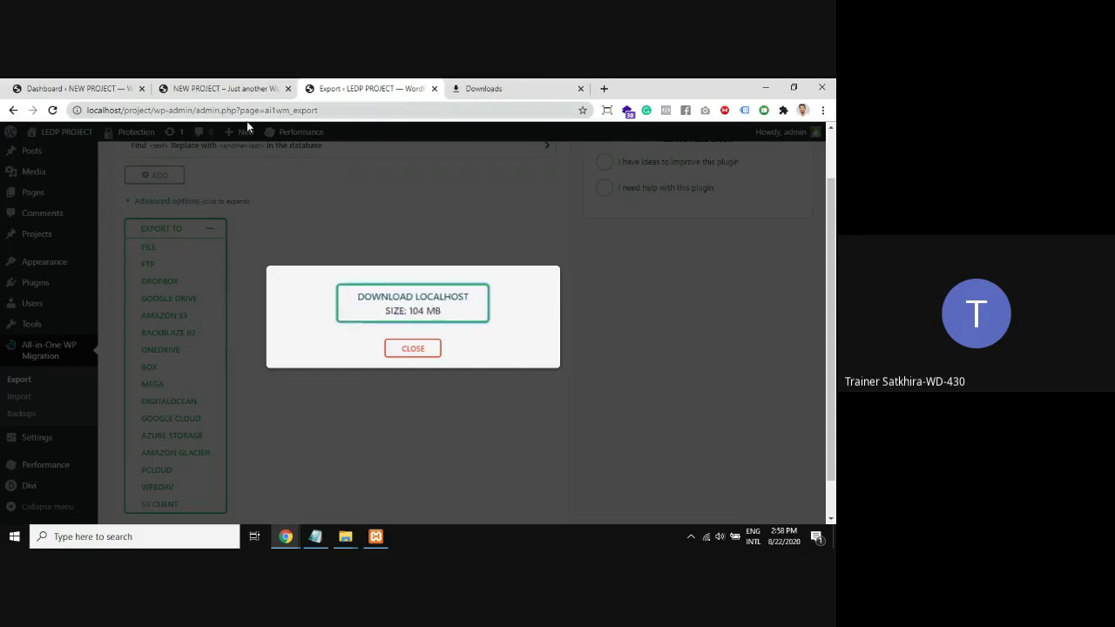
{"action": "left_click", "coordinate": [477, 88]}
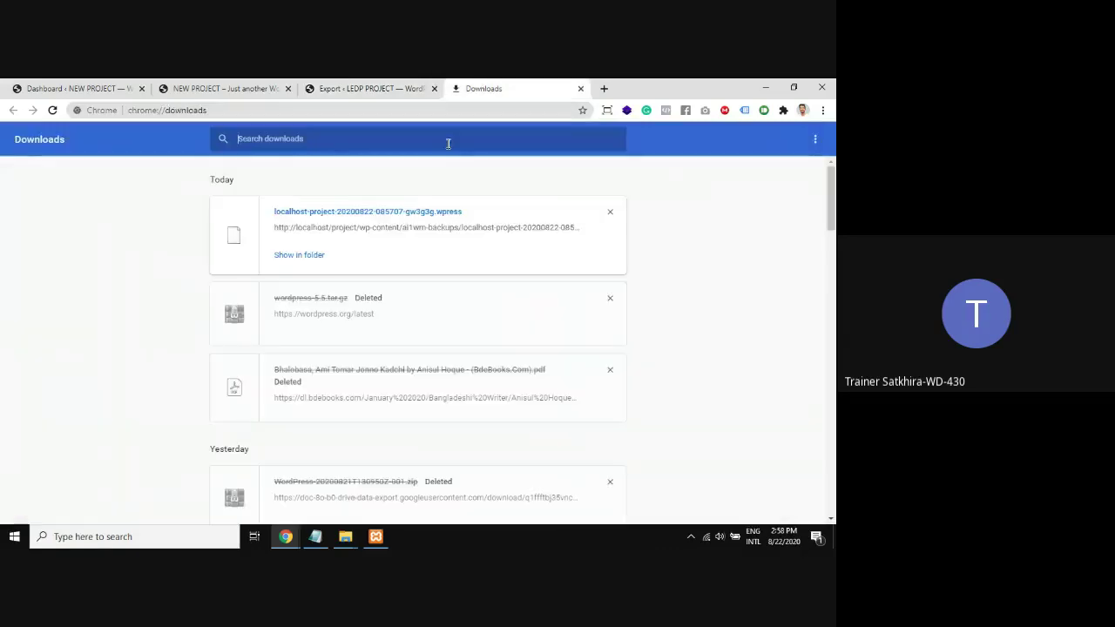
{"action": "left_click", "coordinate": [292, 255]}
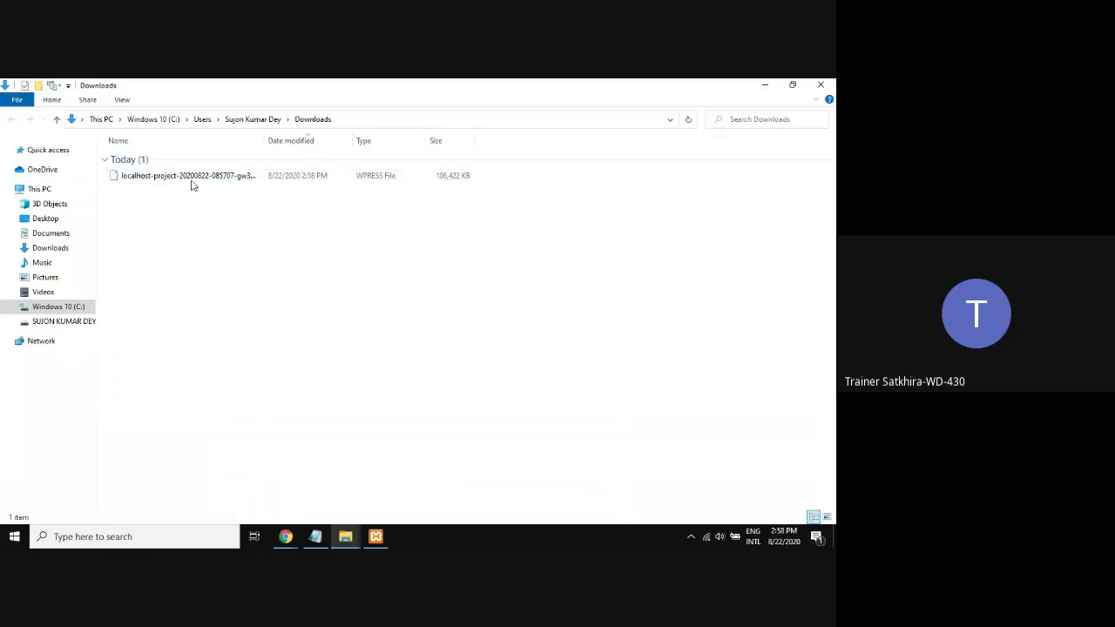
Select the localhost-project WPRESS file and inspect its context menu
{"action": "left_click", "coordinate": [192, 181]}
{"action": "left_click", "coordinate": [268, 266]}
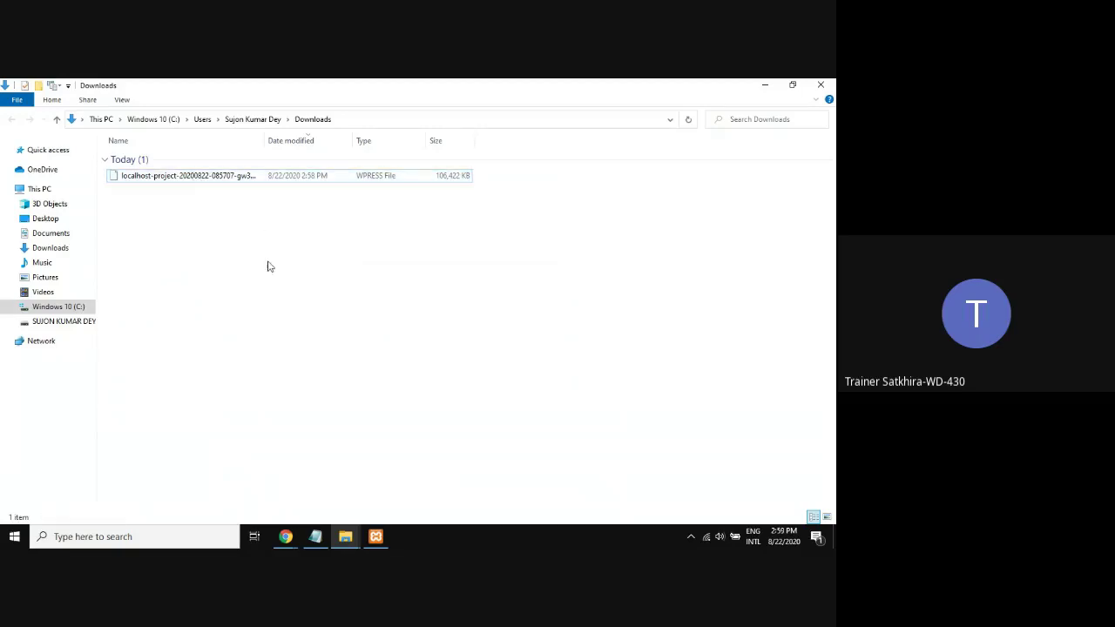
{"action": "left_click", "coordinate": [193, 185]}
{"action": "left_click", "coordinate": [233, 259]}
{"action": "left_click", "coordinate": [161, 184]}
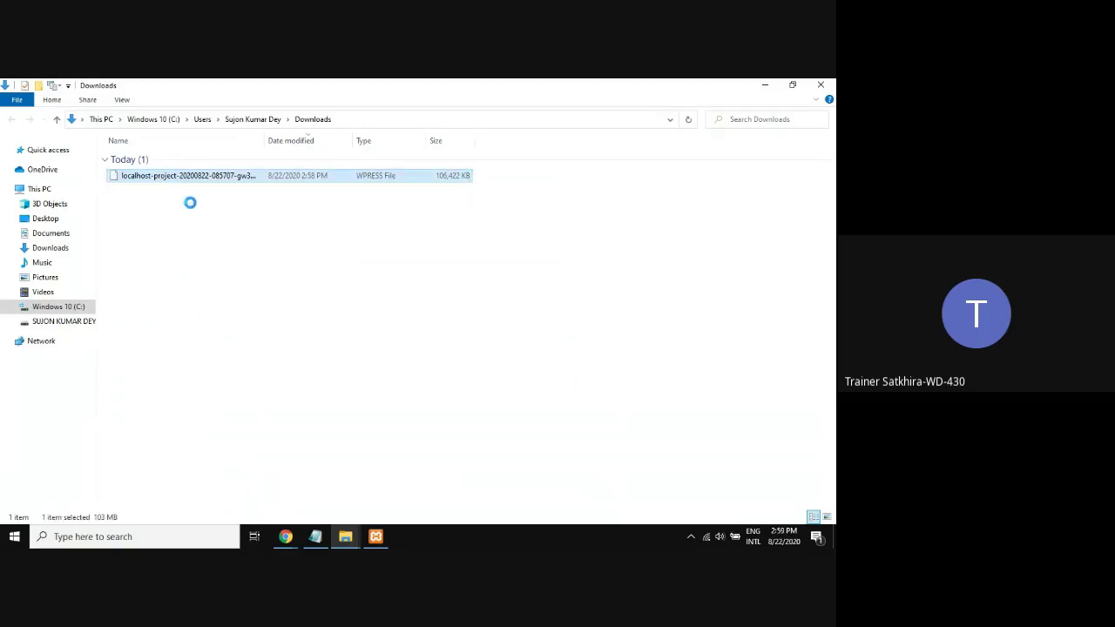
{"action": "right_click", "coordinate": [159, 180]}
{"action": "left_click", "coordinate": [651, 266]}
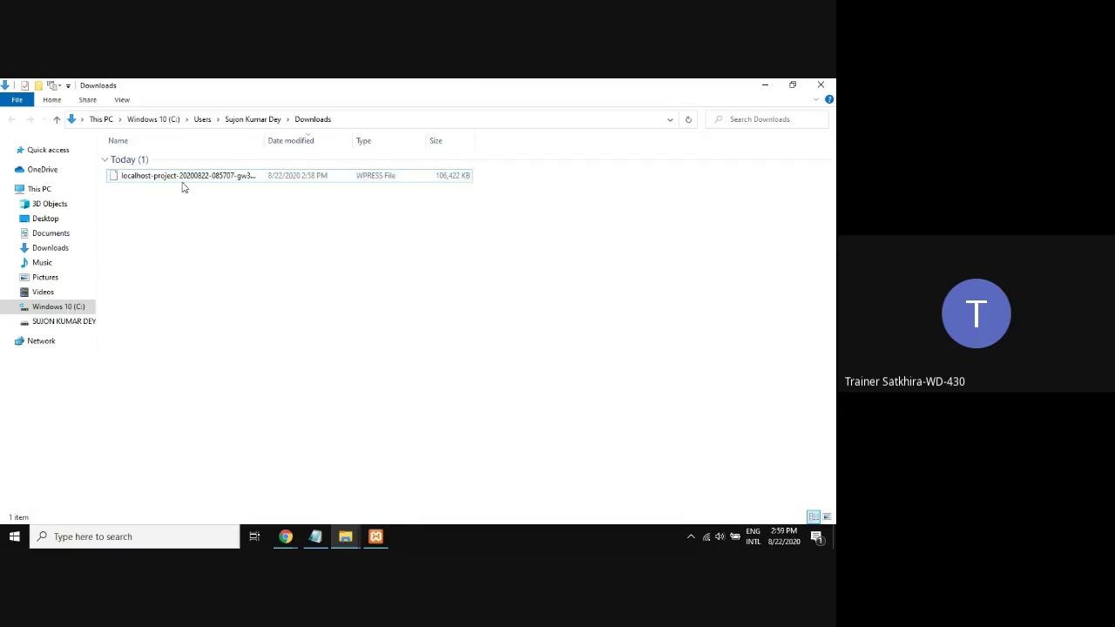
Bring the Chrome Downloads window forward and switch to the LEDP PROJECT export tab
{"action": "mouse_move", "coordinate": [271, 542]}
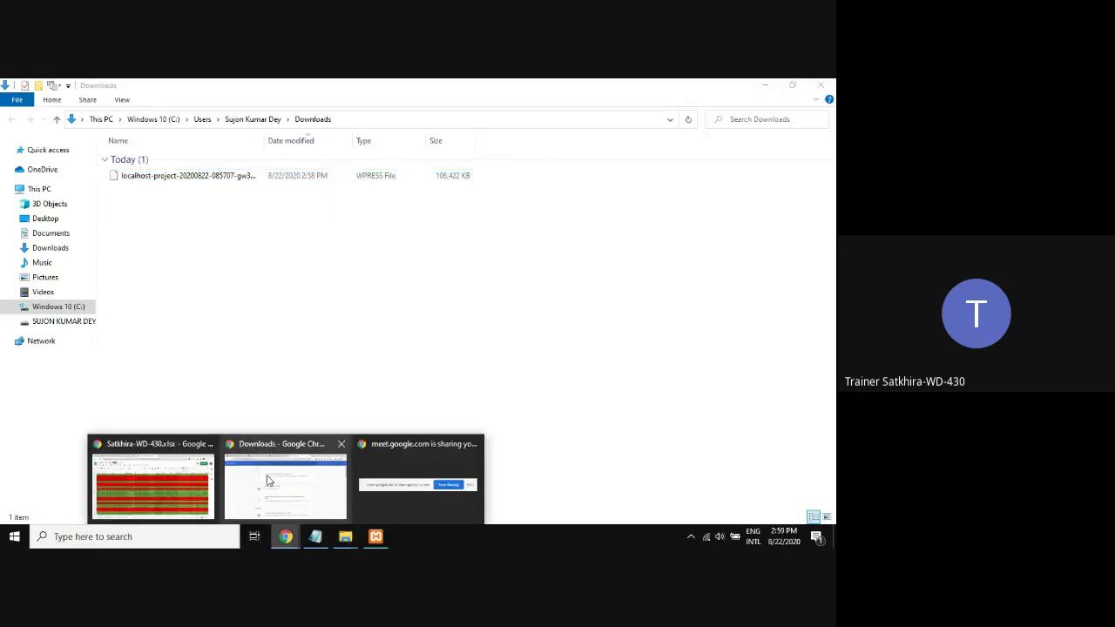
{"action": "left_click", "coordinate": [267, 480]}
{"action": "left_click", "coordinate": [338, 87]}
{"action": "left_click", "coordinate": [238, 85]}
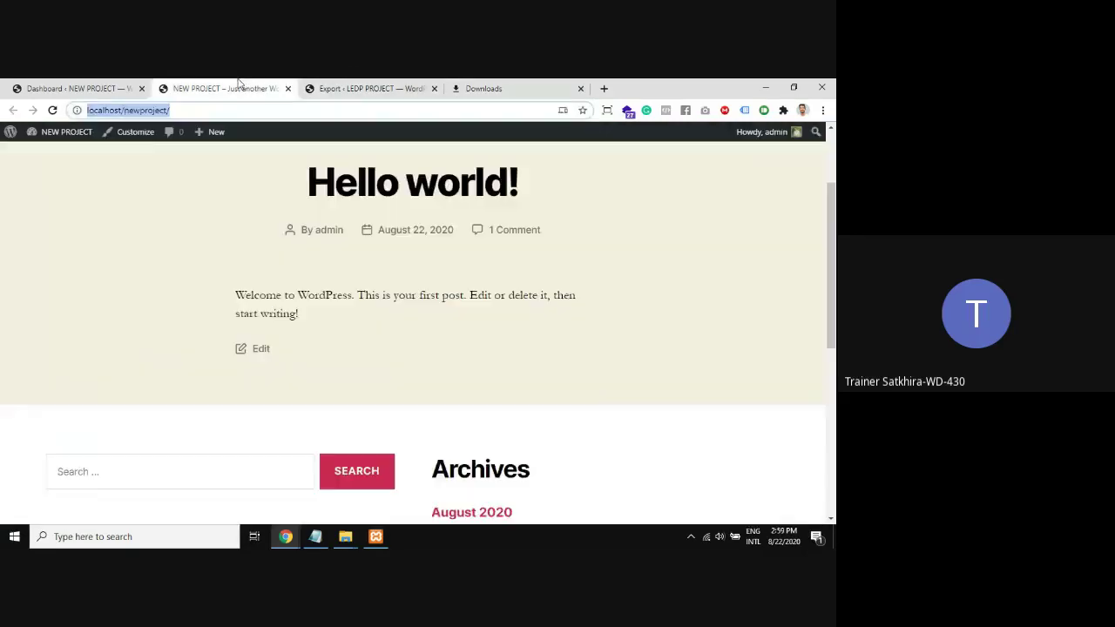
{"action": "left_click", "coordinate": [336, 88]}
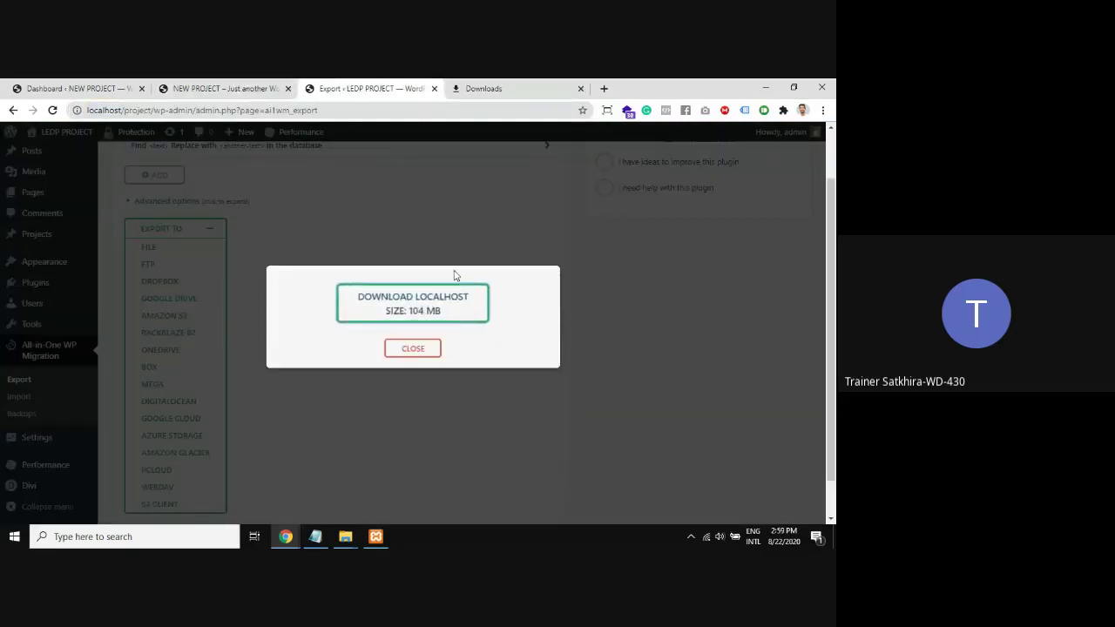
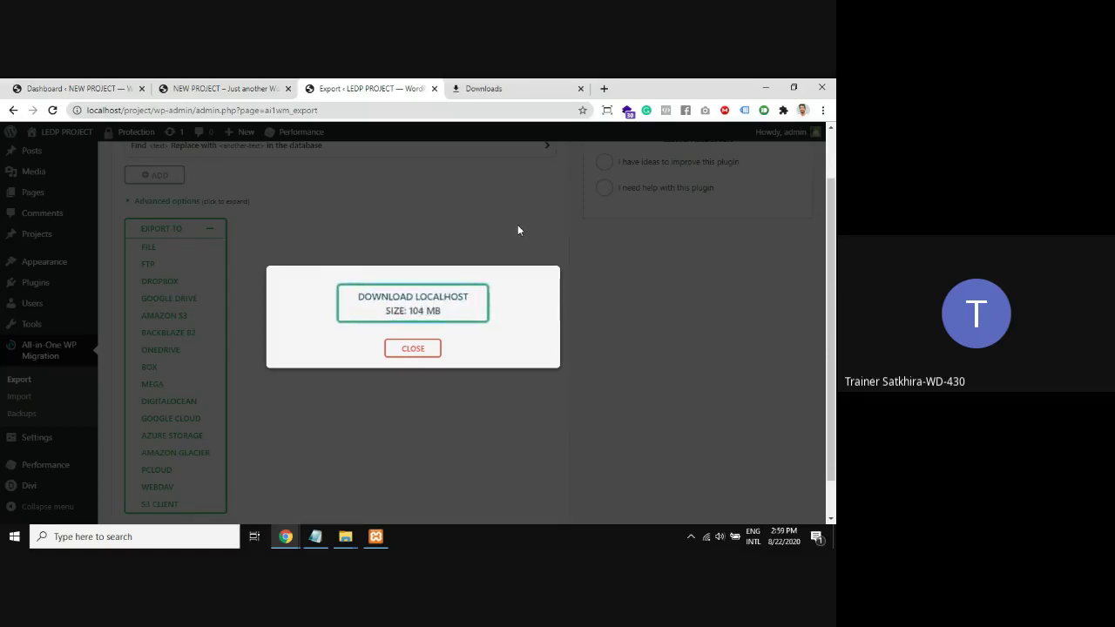
Bring the XAMPP Control Panel forward, showing Apache and MySQL running
{"action": "left_click", "coordinate": [375, 537]}
{"action": "mouse_move", "coordinate": [344, 535]}
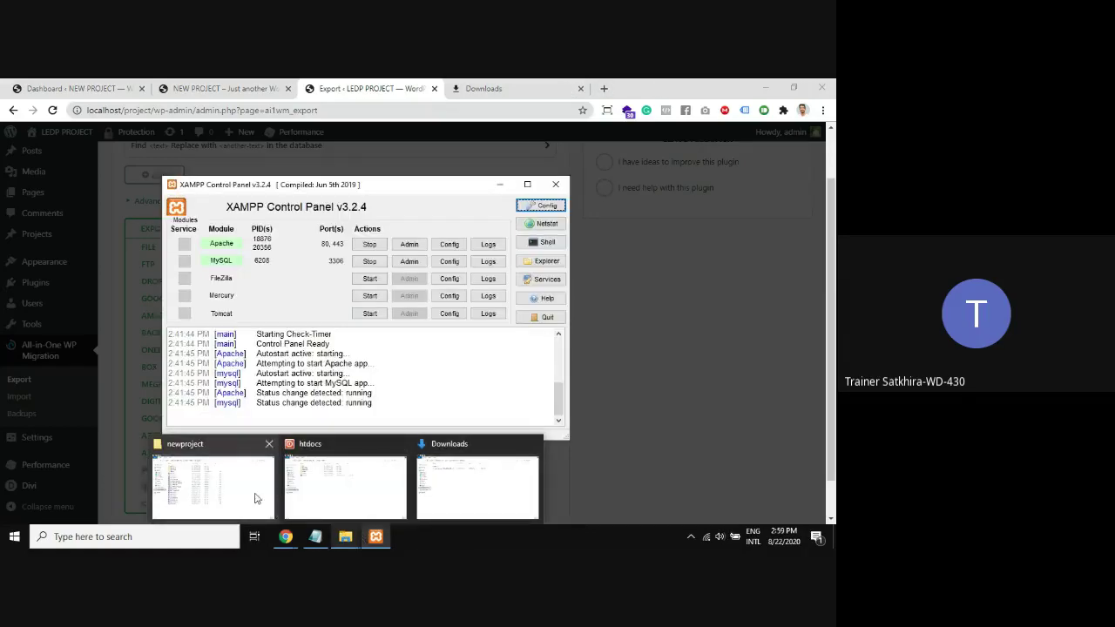
Open the Downloads folder, then create and delete a stray tw.txt text file
{"action": "left_click", "coordinate": [435, 476]}
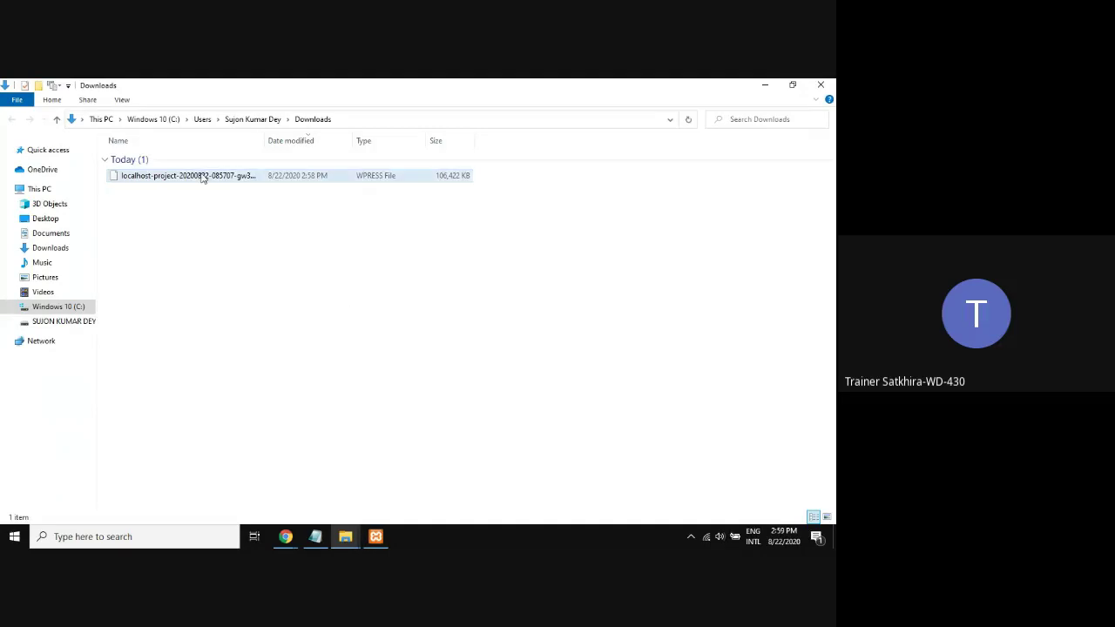
{"action": "right_click", "coordinate": [213, 227]}
{"action": "left_click", "coordinate": [174, 217]}
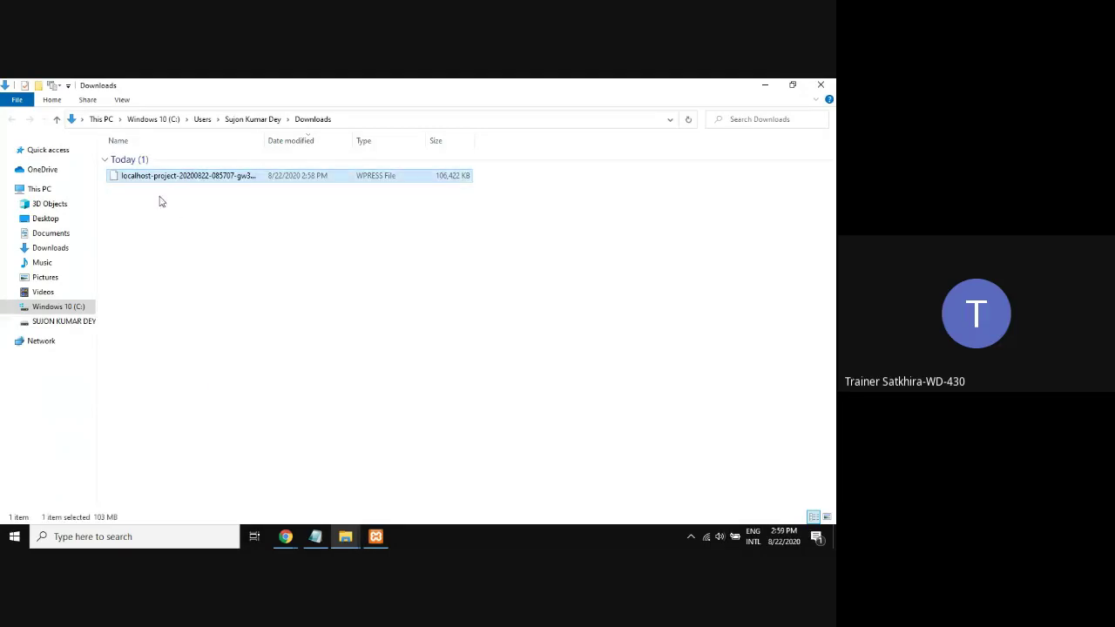
{"action": "right_click", "coordinate": [133, 221]}
{"action": "mouse_move", "coordinate": [209, 422]}
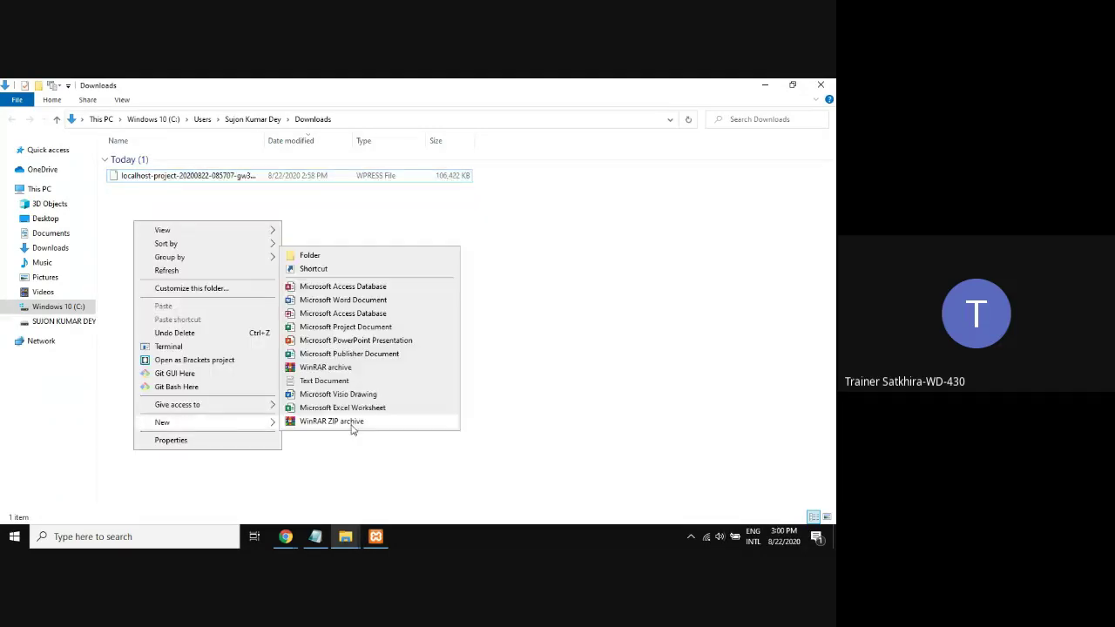
{"action": "left_click", "coordinate": [357, 383]}
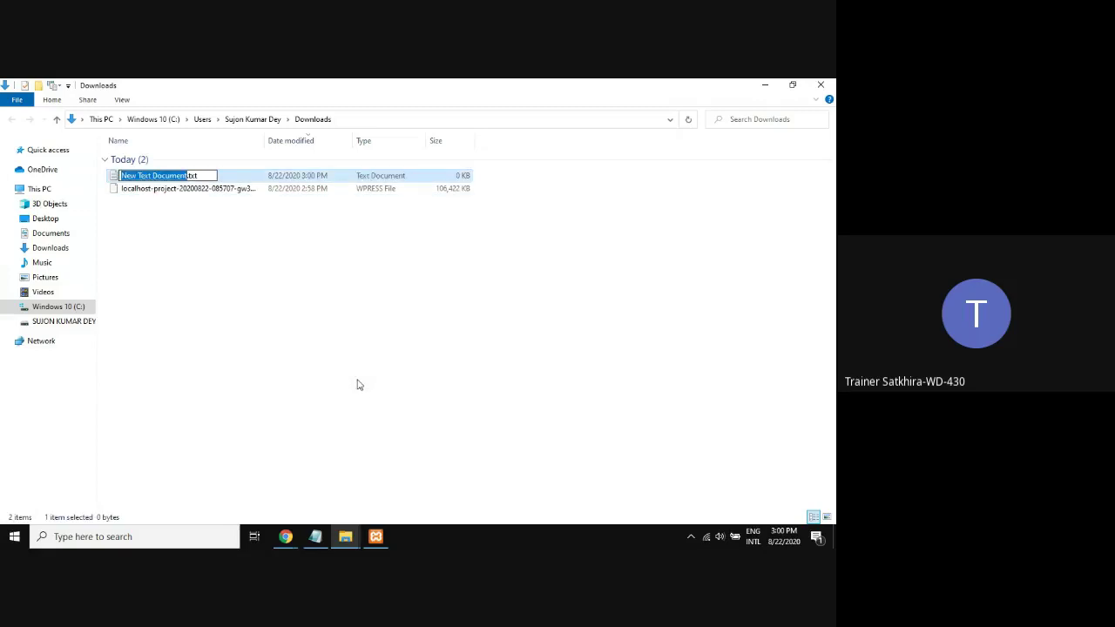
{"action": "type", "text": "two"}
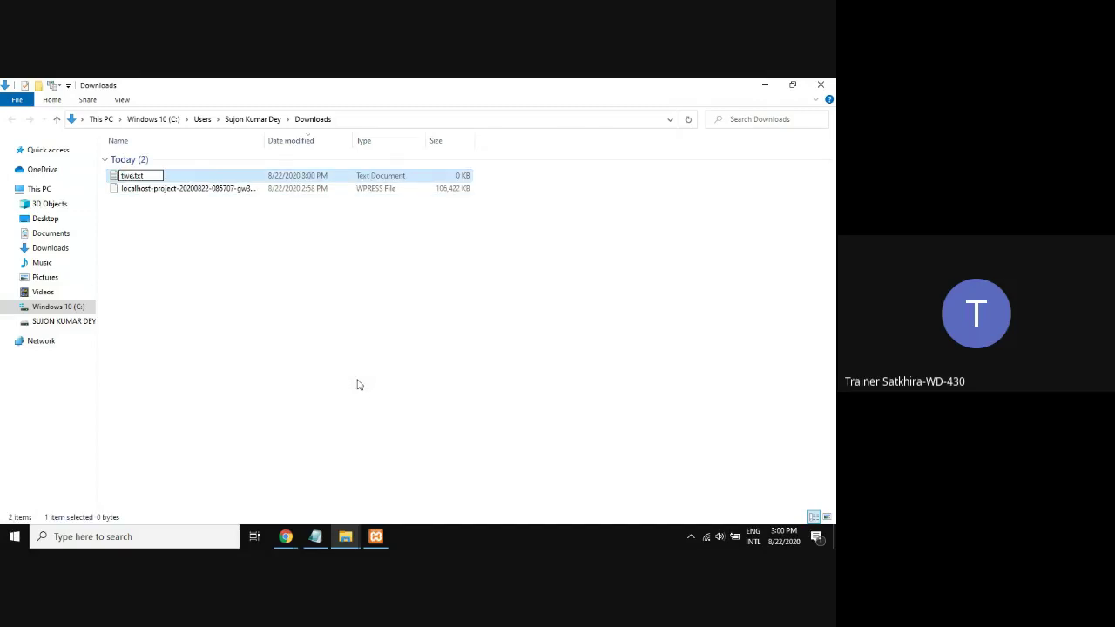
{"action": "key", "text": "BackSpace"}
{"action": "key", "text": "Return"}
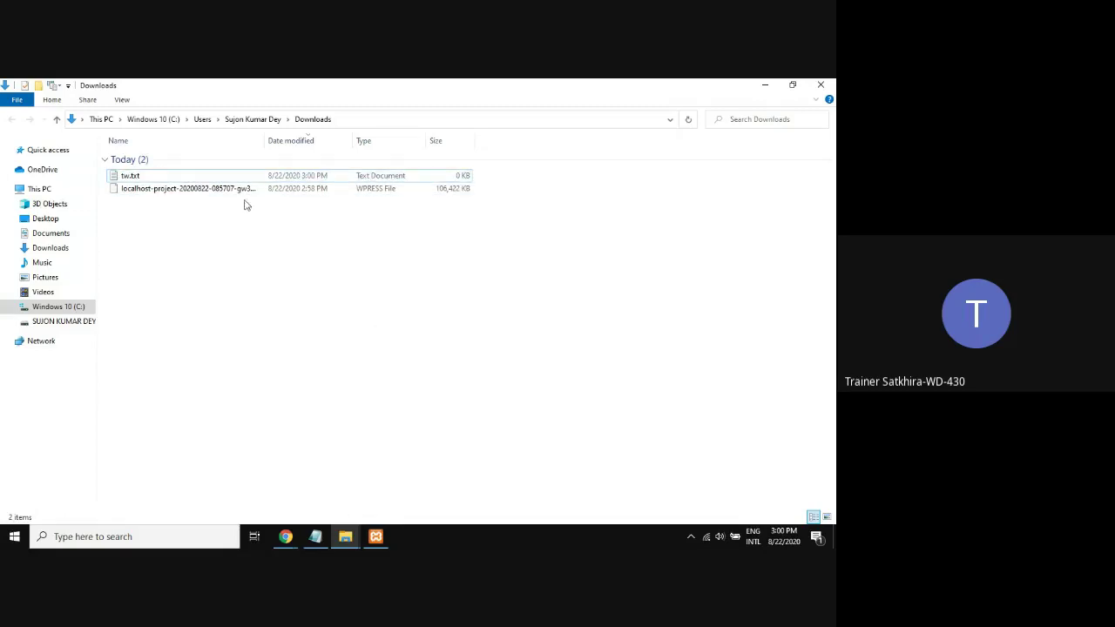
{"action": "key", "text": "Delete"}
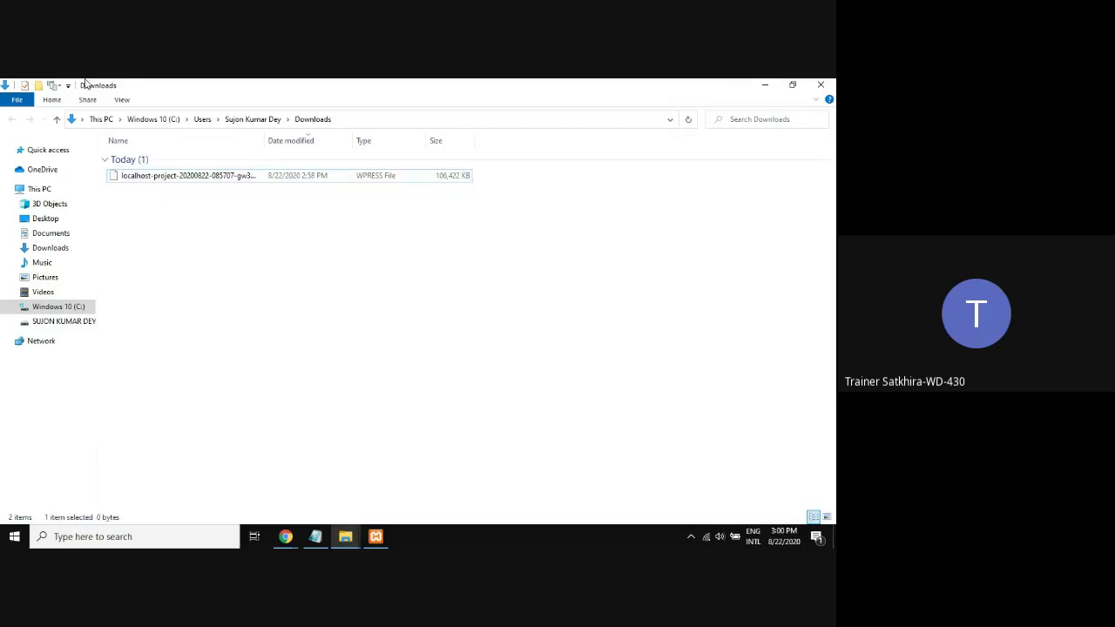
Create a new folder in Downloads named 'twinrich xyz.com'
{"action": "left_click", "coordinate": [37, 86]}
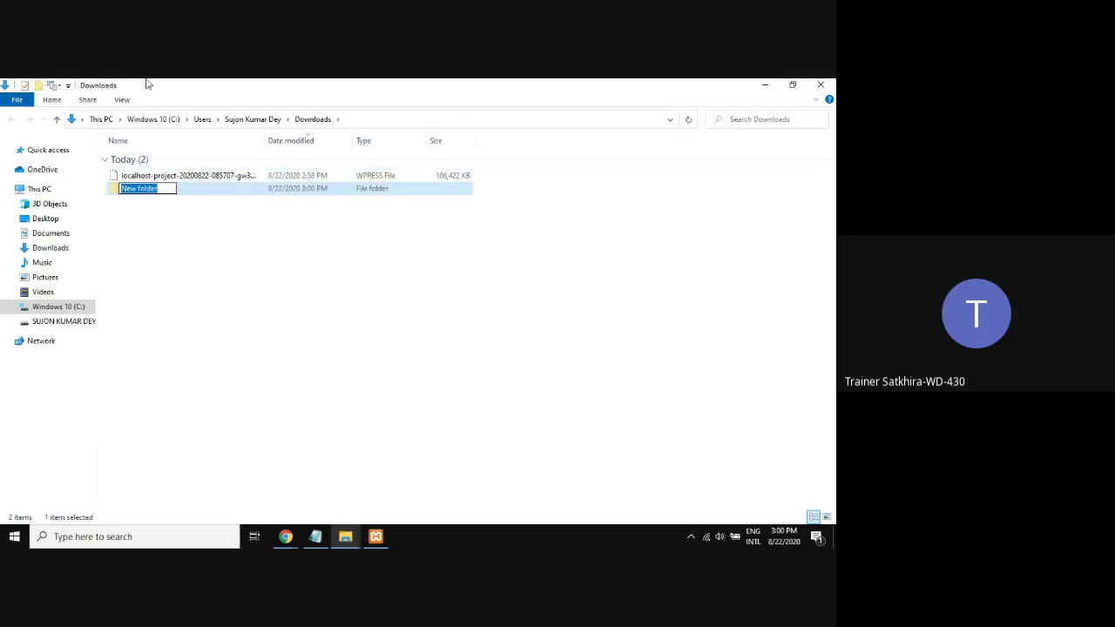
{"action": "type", "text": "tw"}
{"action": "type", "text": "inrcih"}
{"action": "key", "text": "BackSpace"}
{"action": "key", "text": "BackSpace"}
{"action": "key", "text": "BackSpace"}
{"action": "type", "text": "ich"}
{"action": "key", "text": "slash"}
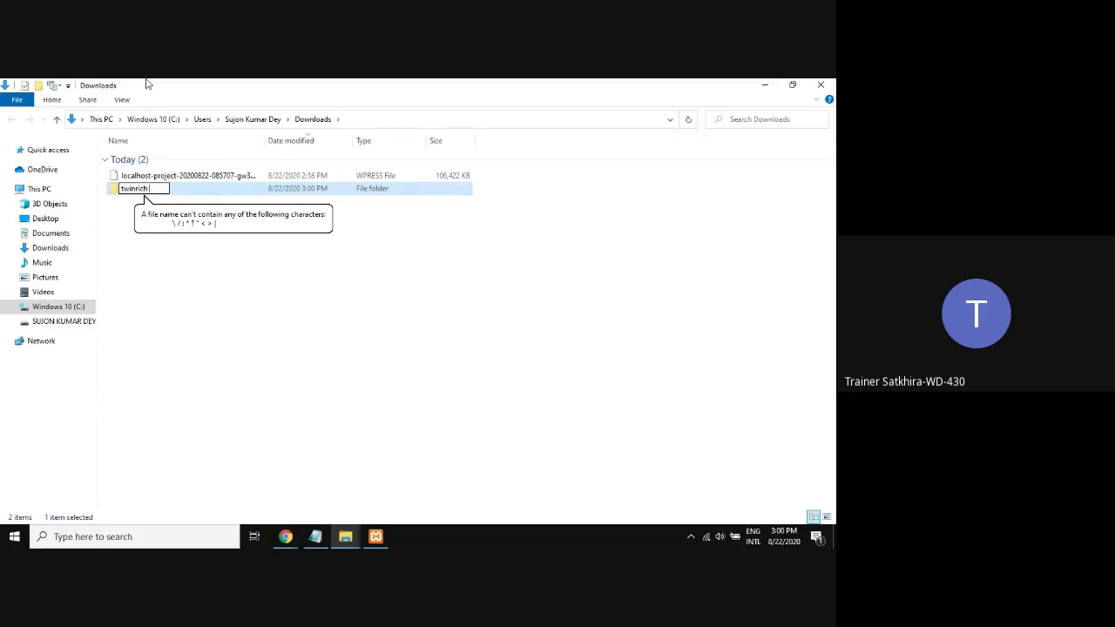
{"action": "type", "text": "x"}
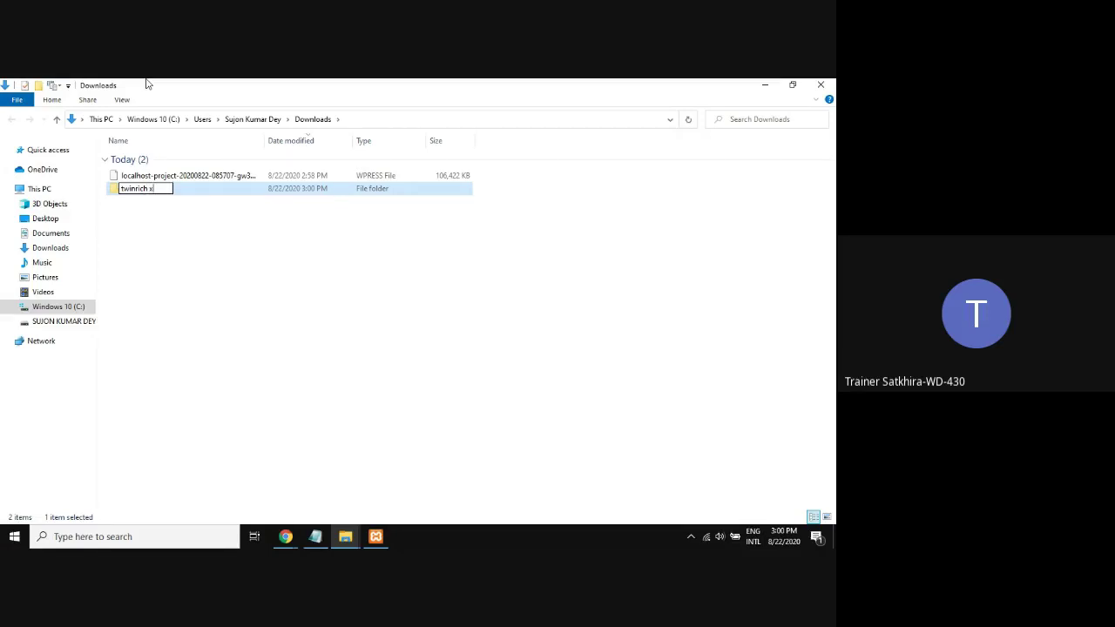
{"action": "type", "text": "yz.com"}
{"action": "key", "text": "Return"}
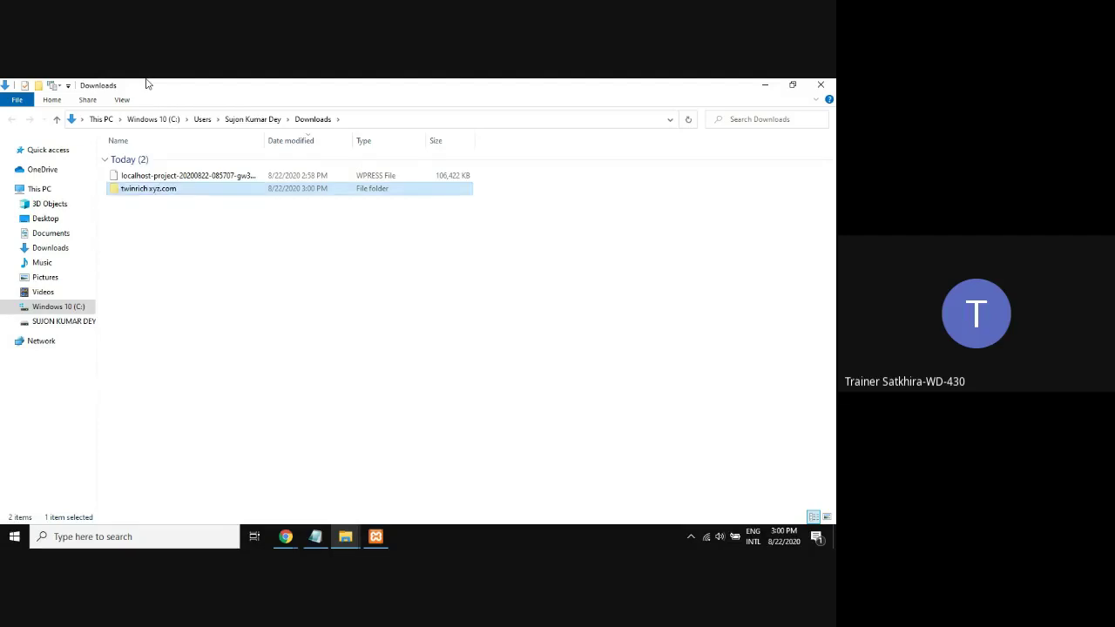
Move the localhost-project .wpress export into twinrich xyz.com and confirm it is inside
{"action": "left_click", "coordinate": [251, 179]}
{"action": "left_click", "coordinate": [178, 198]}
{"action": "left_click_drag", "start_coordinate": [177, 175], "coordinate": [173, 190]}
{"action": "double_click", "coordinate": [168, 186]}
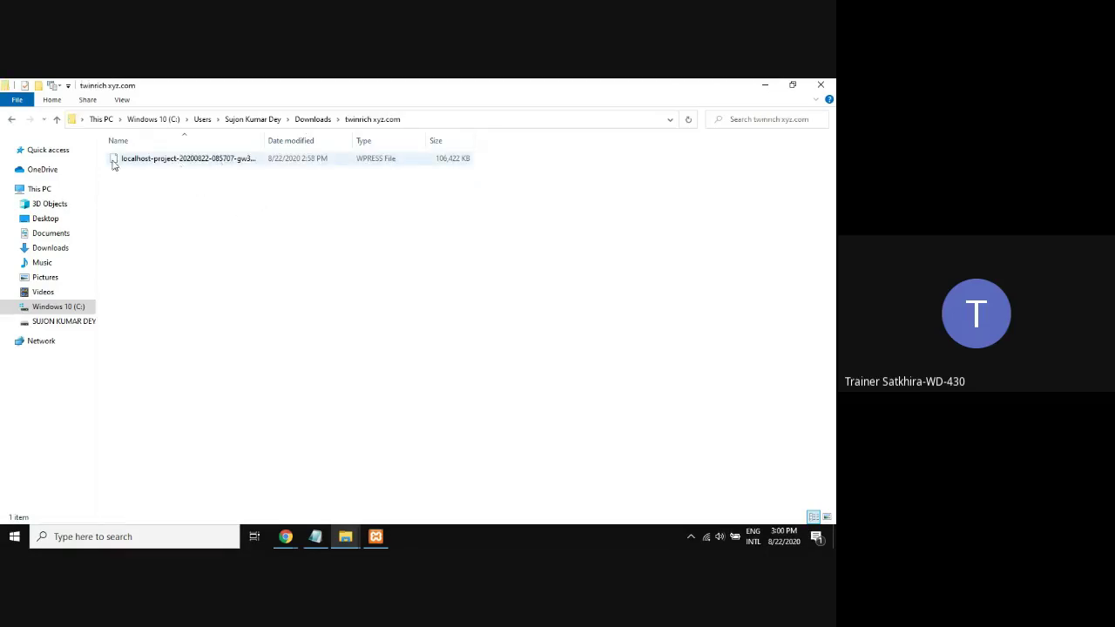
{"action": "left_click", "coordinate": [11, 119]}
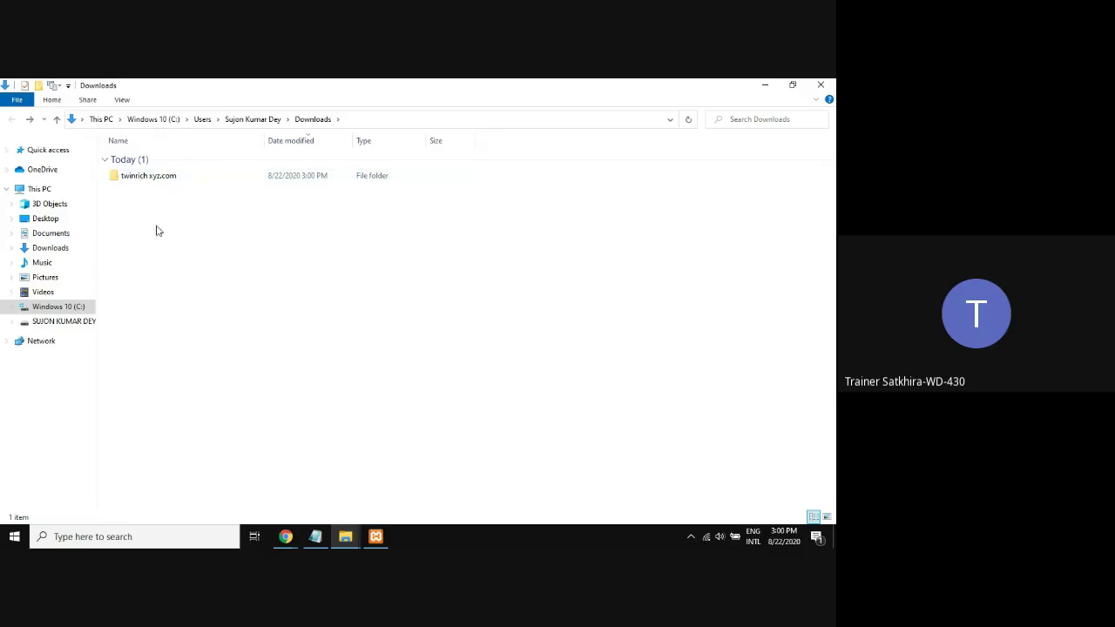
{"action": "double_click", "coordinate": [158, 178]}
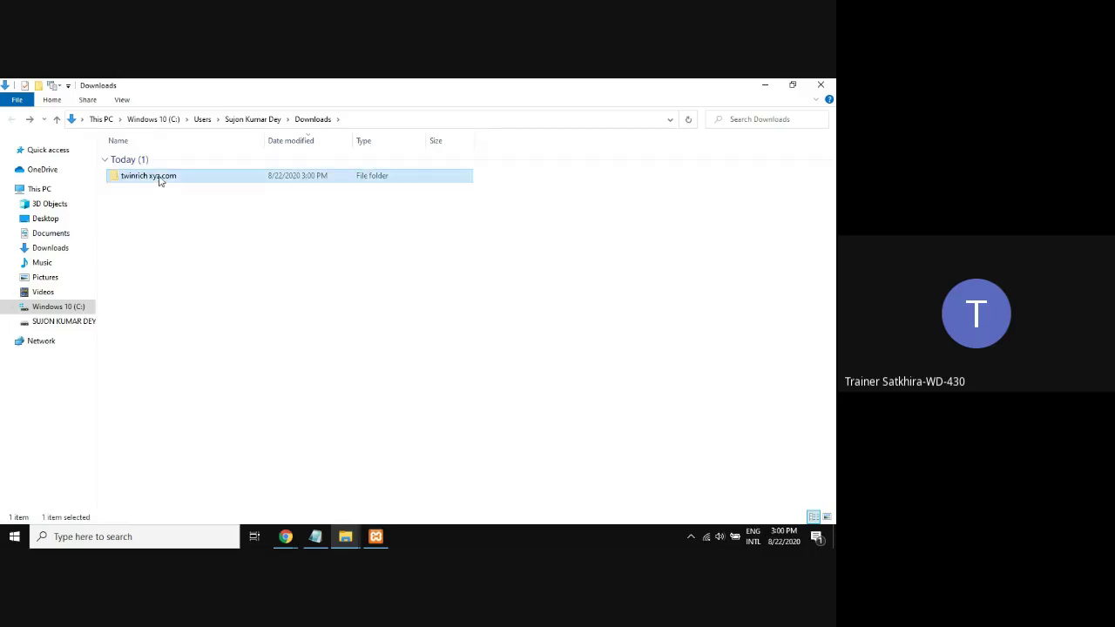
{"action": "left_click", "coordinate": [8, 121]}
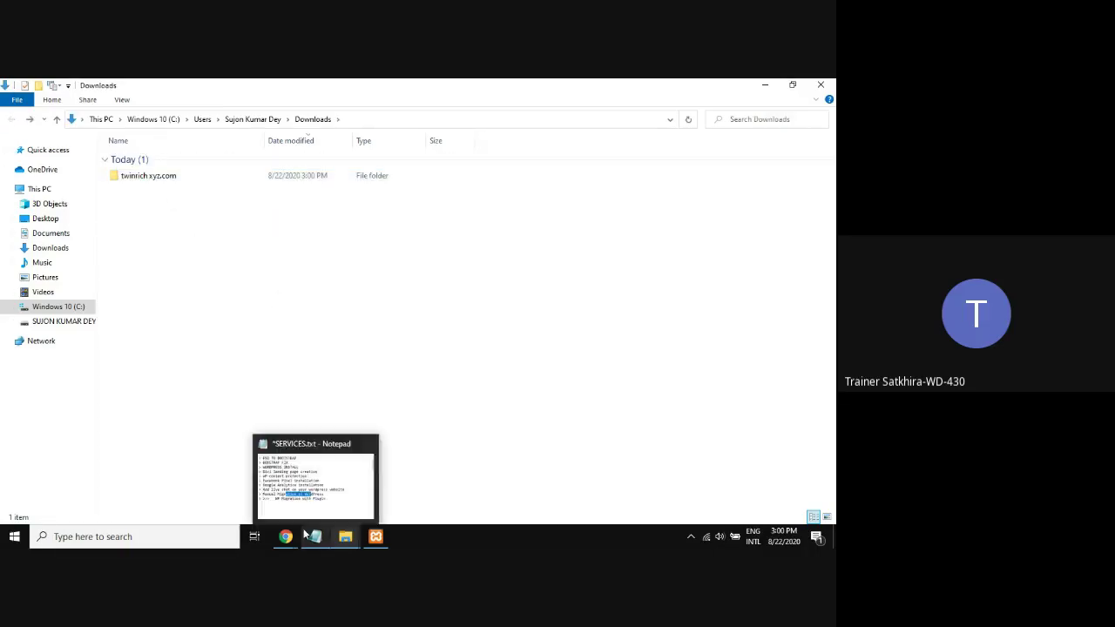
Switch from File Explorer back to Chrome's 'Export ‹ LEDP PROJECT' window
{"action": "mouse_move", "coordinate": [285, 538]}
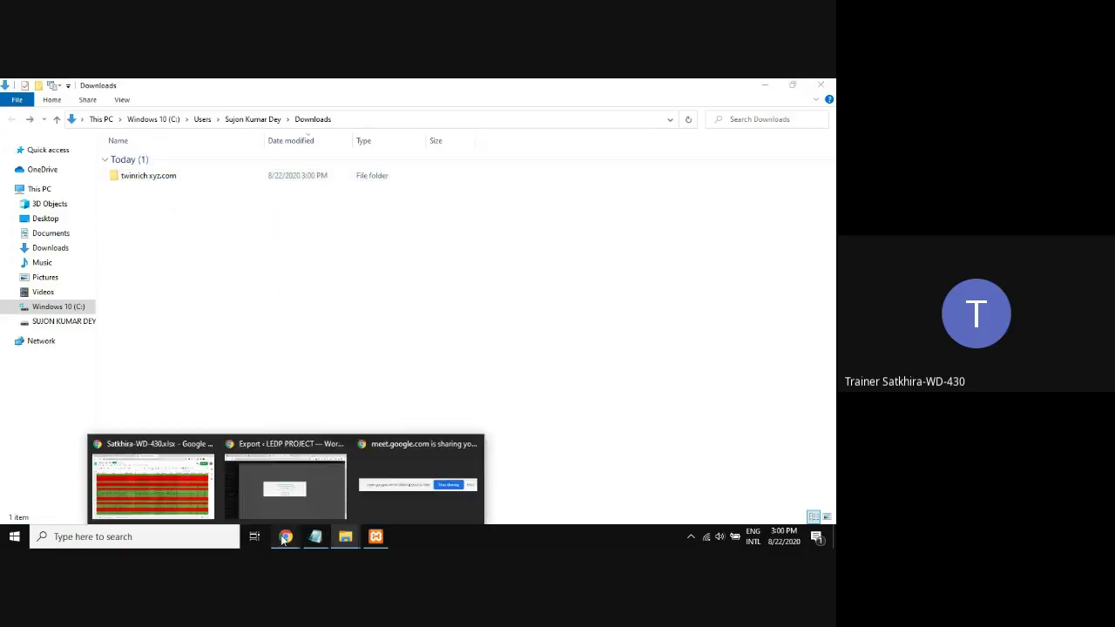
{"action": "left_click", "coordinate": [153, 178]}
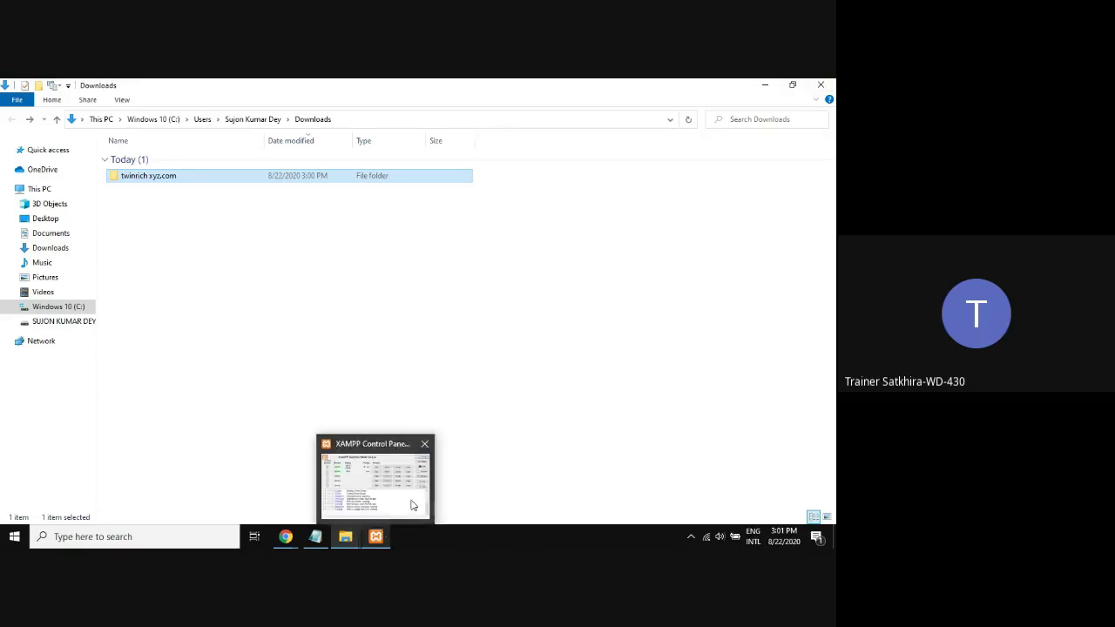
{"action": "left_click", "coordinate": [285, 537]}
{"action": "left_click", "coordinate": [268, 471]}
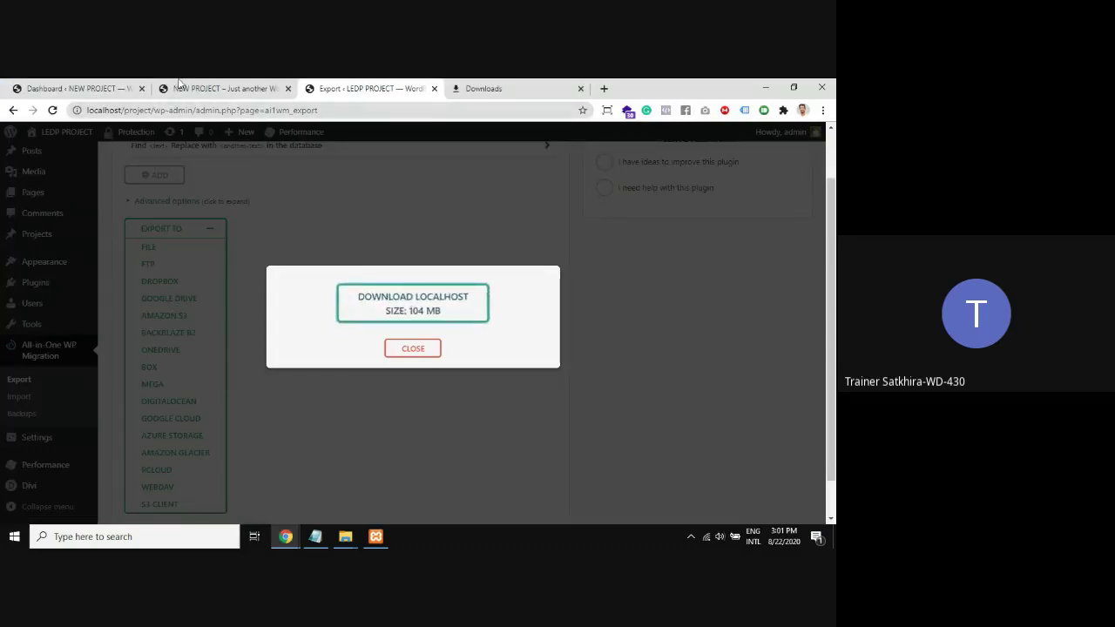
Switch to the NEW PROJECT tab and close the old export, Downloads and Dashboard tabs
{"action": "left_click", "coordinate": [209, 88]}
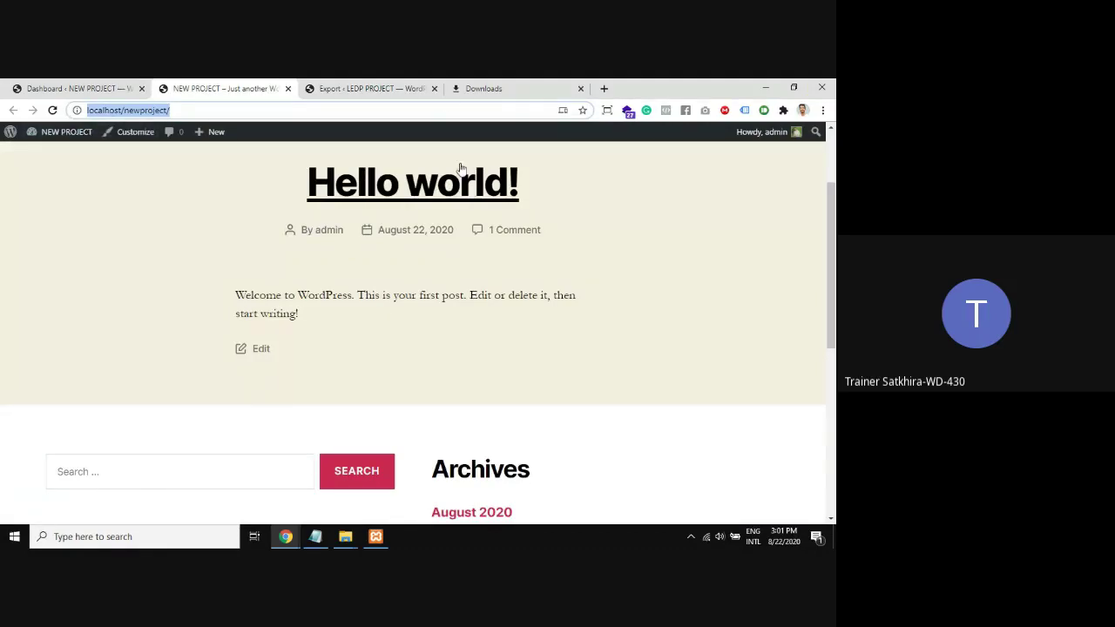
{"action": "middle_click", "coordinate": [400, 87]}
{"action": "middle_click", "coordinate": [339, 87]}
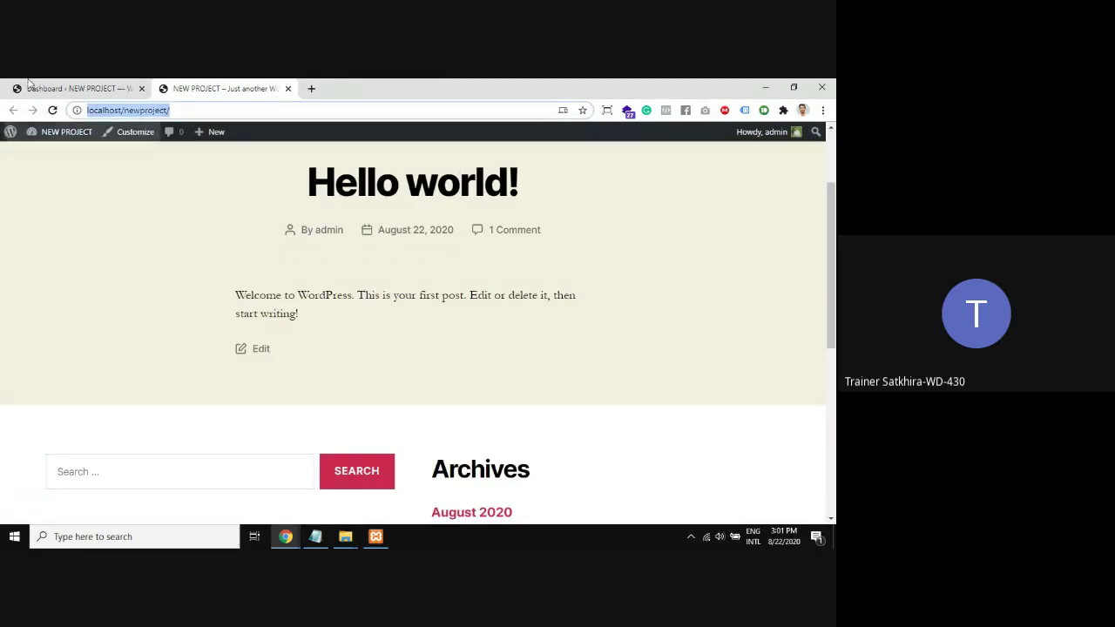
{"action": "middle_click", "coordinate": [9, 87]}
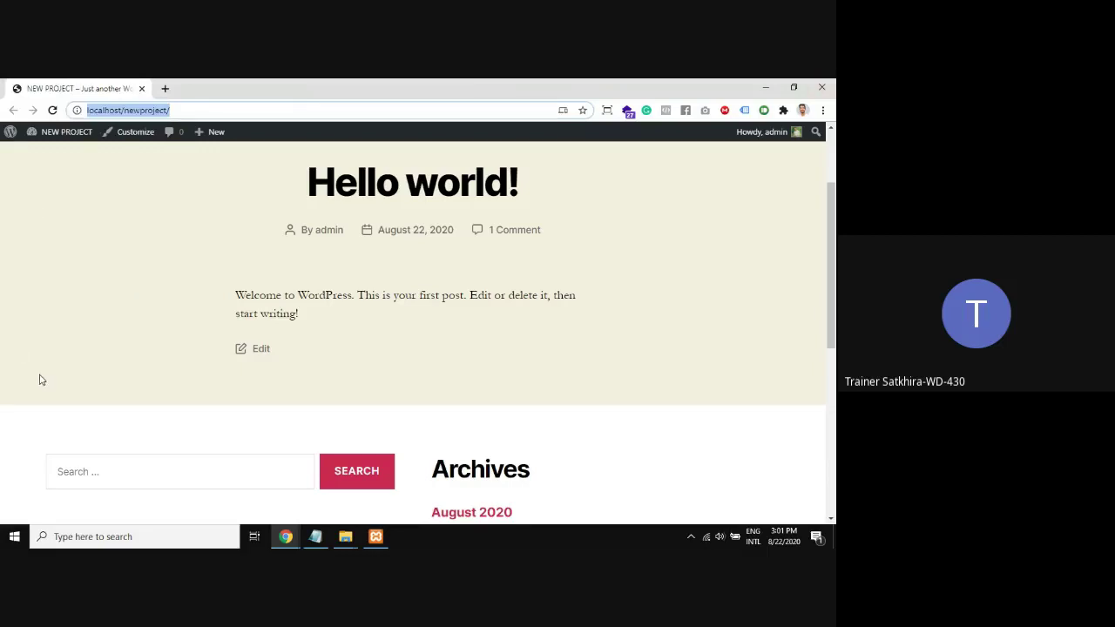
Open the NEW PROJECT dashboard, then its Plugins > Add New page in a new tab
{"action": "mouse_move", "coordinate": [48, 132]}
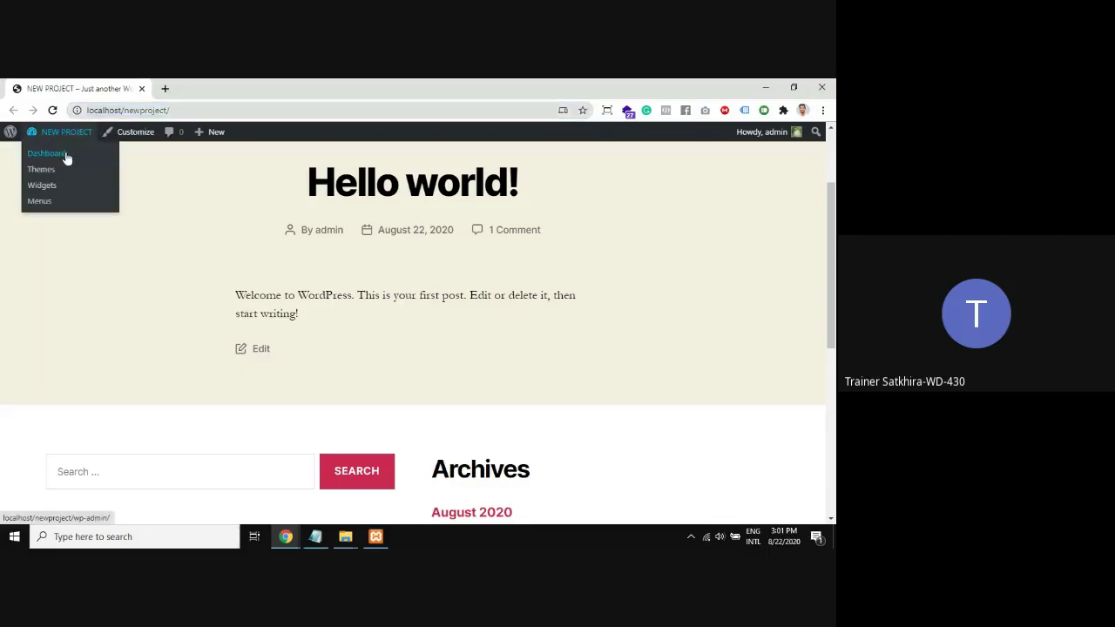
{"action": "left_click", "coordinate": [67, 157]}
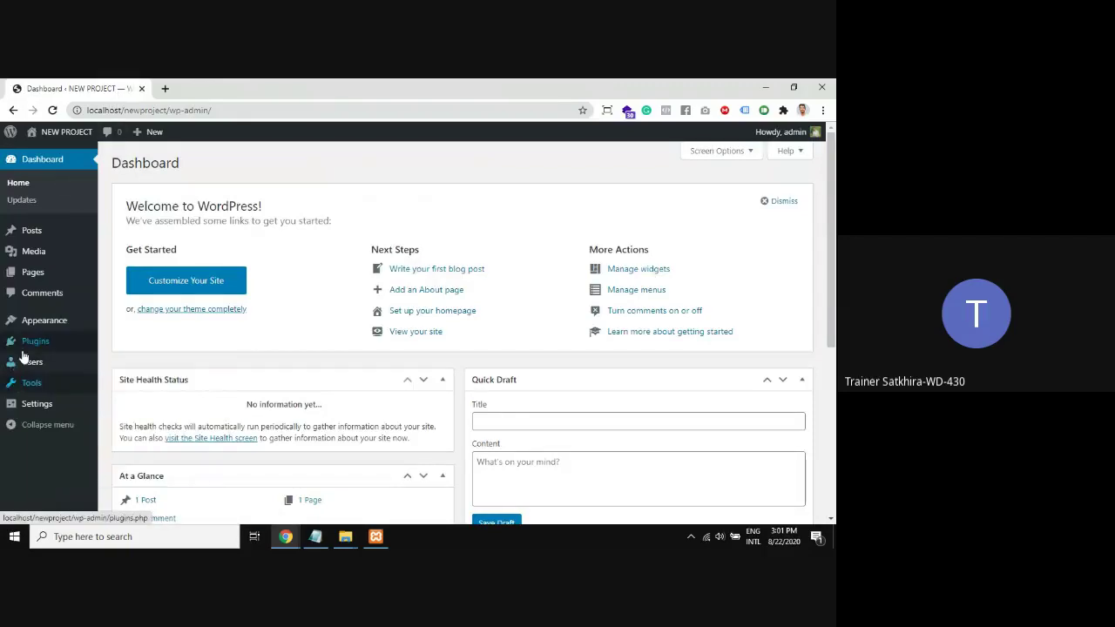
{"action": "mouse_move", "coordinate": [33, 344]}
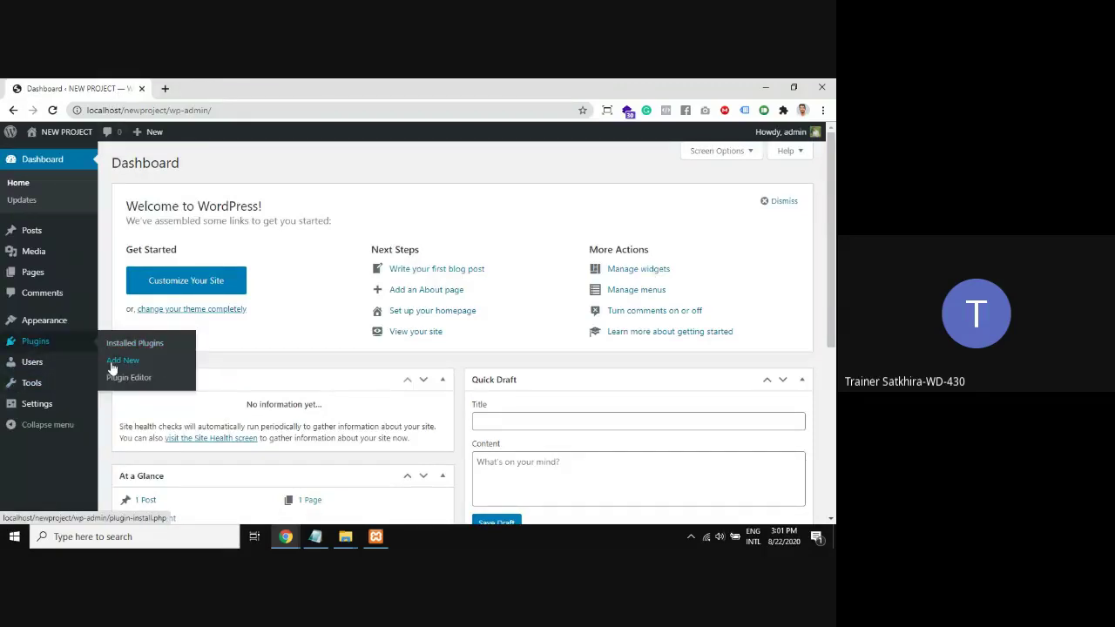
{"action": "scroll", "coordinate": [111, 373], "scroll_direction": "down", "scroll_amount": 1}
{"action": "middle_click", "coordinate": [114, 364]}
{"action": "left_click", "coordinate": [178, 86]}
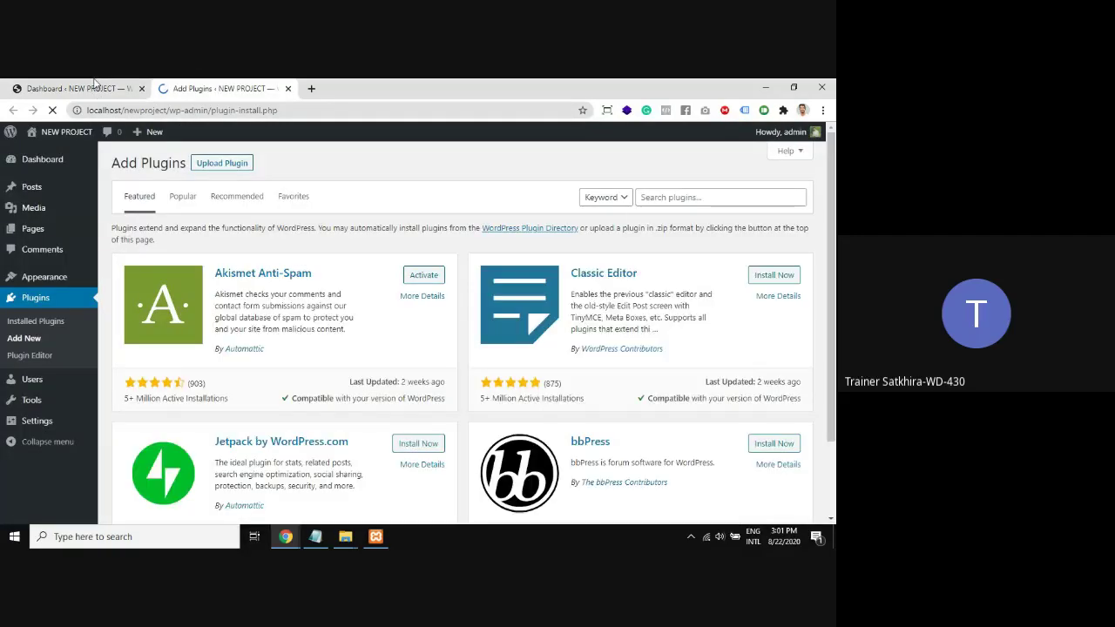
Search plugins for 'all in one wp migration', then install and activate All-in-One WP Migration
{"action": "left_click", "coordinate": [697, 198]}
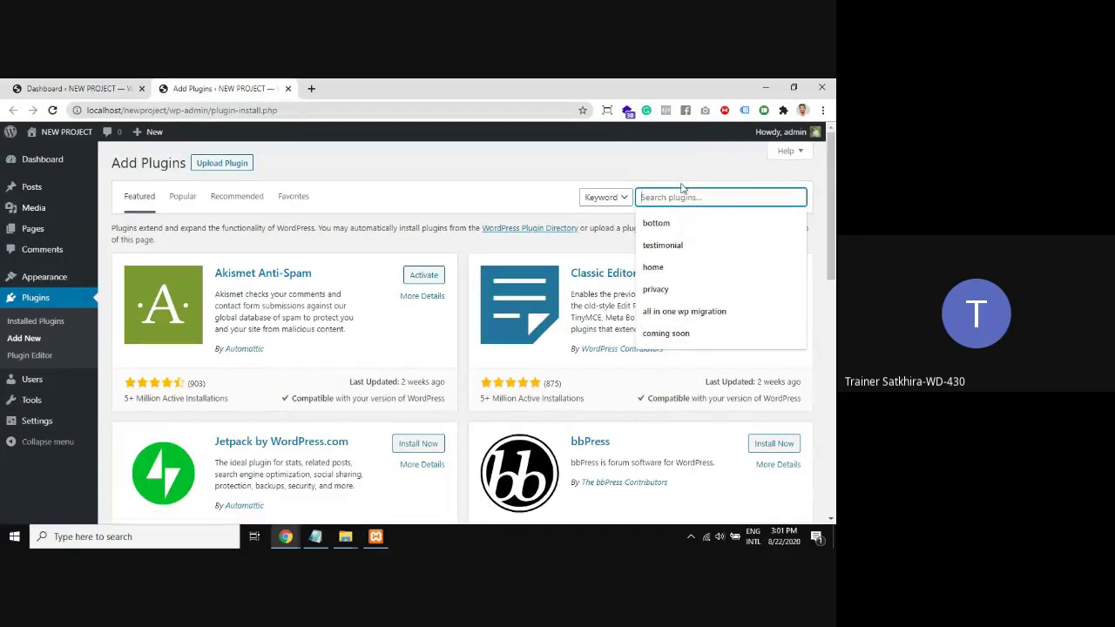
{"action": "type", "text": "all"}
{"action": "key", "text": "Down"}
{"action": "key", "text": "Return"}
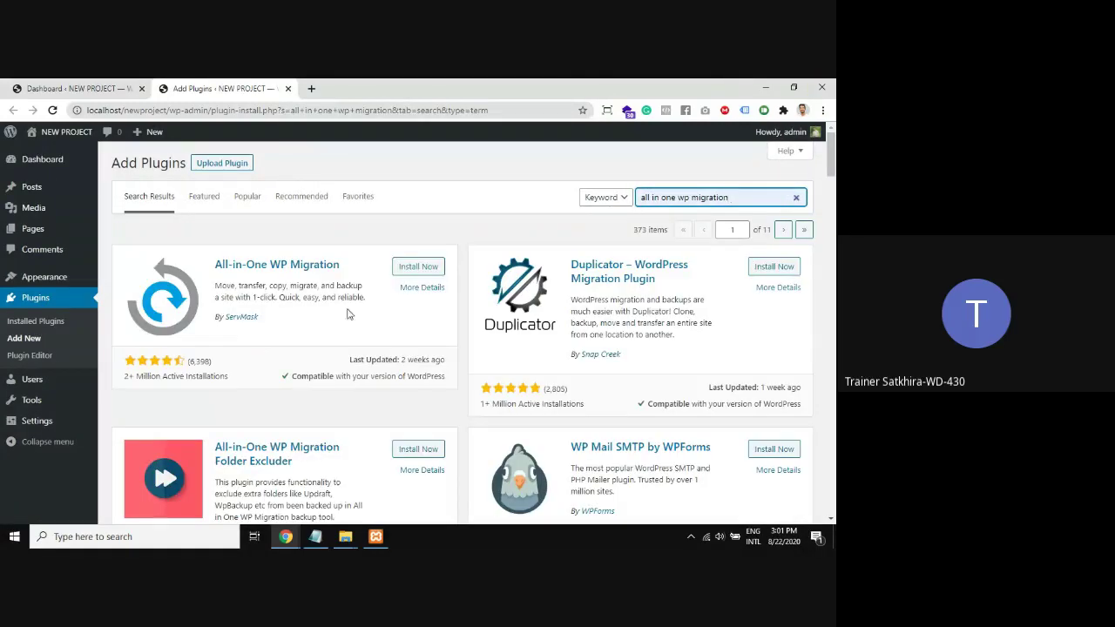
{"action": "left_click", "coordinate": [398, 270]}
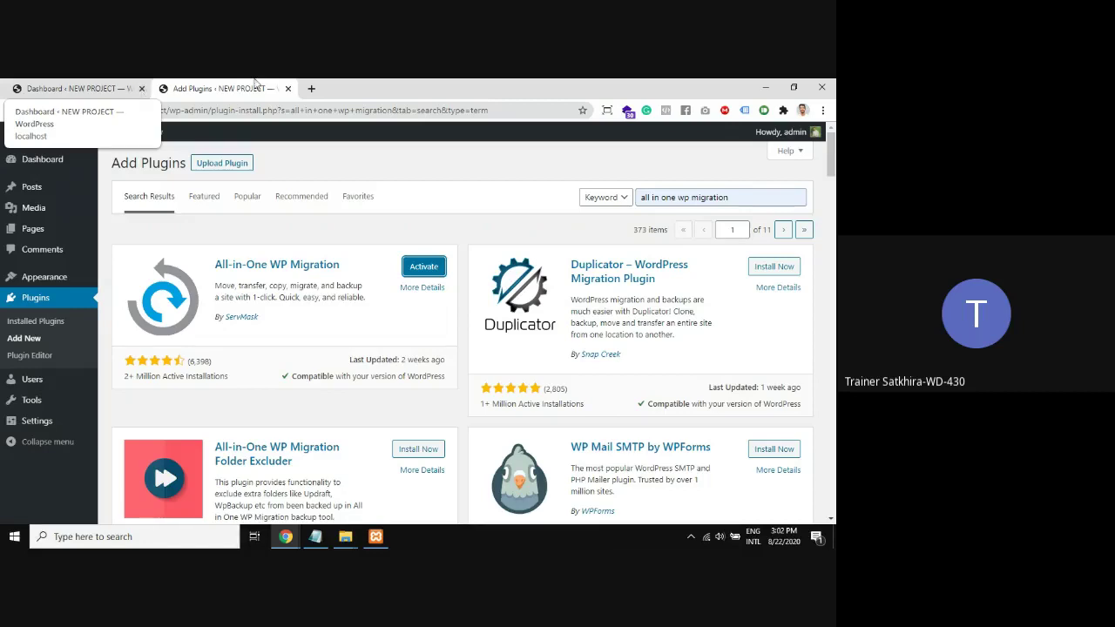
{"action": "left_click", "coordinate": [415, 269]}
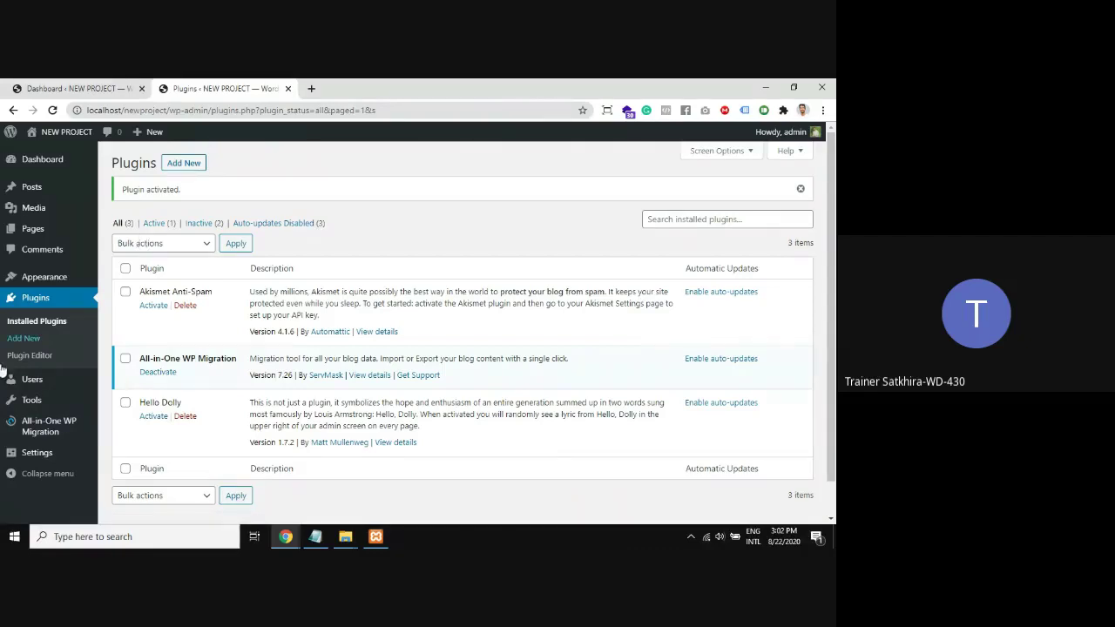
Open the Import page, highlight its 'Maximum upload file size: 40 MB' note, then switch to Downloads
{"action": "mouse_move", "coordinate": [44, 427]}
{"action": "left_click", "coordinate": [118, 441]}
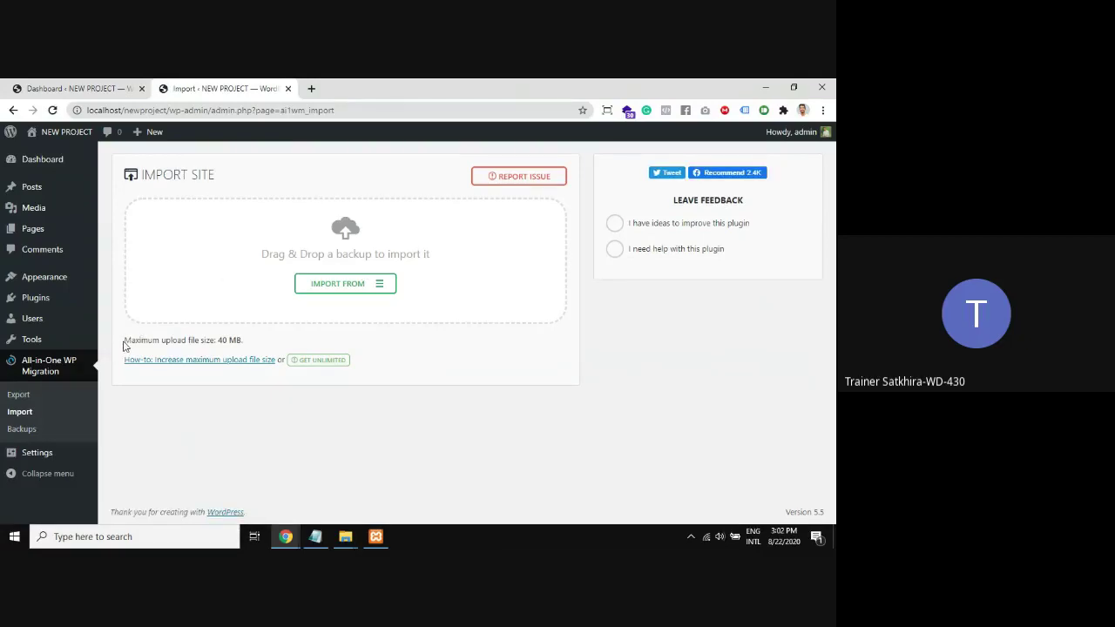
{"action": "left_click_drag", "start_coordinate": [125, 341], "coordinate": [166, 340]}
{"action": "left_click_drag", "start_coordinate": [216, 340], "coordinate": [251, 344]}
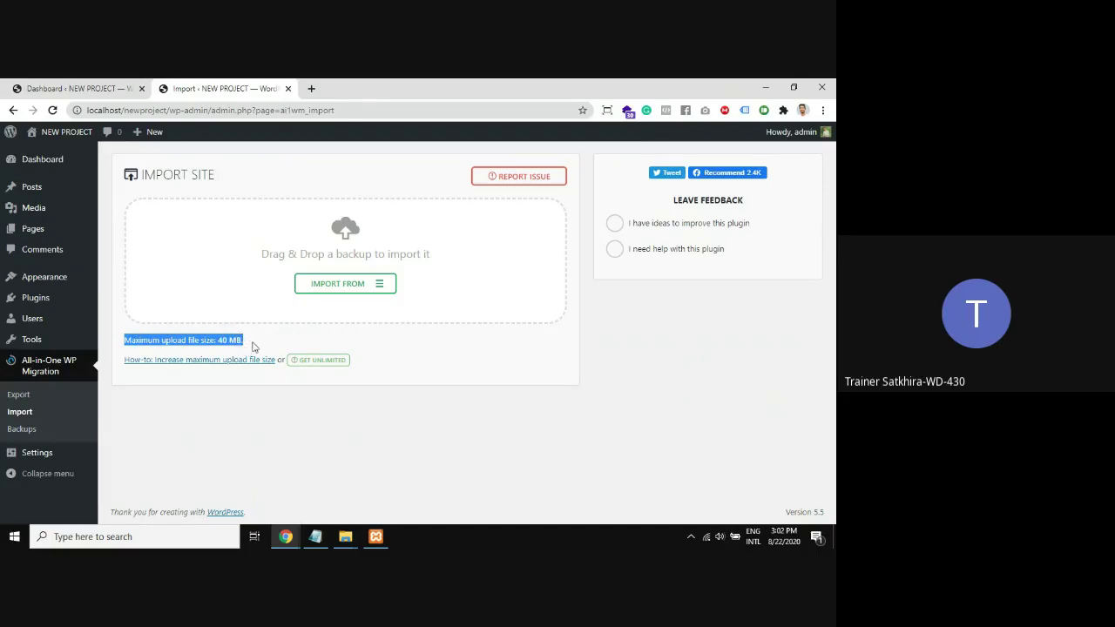
{"action": "left_click", "coordinate": [256, 345]}
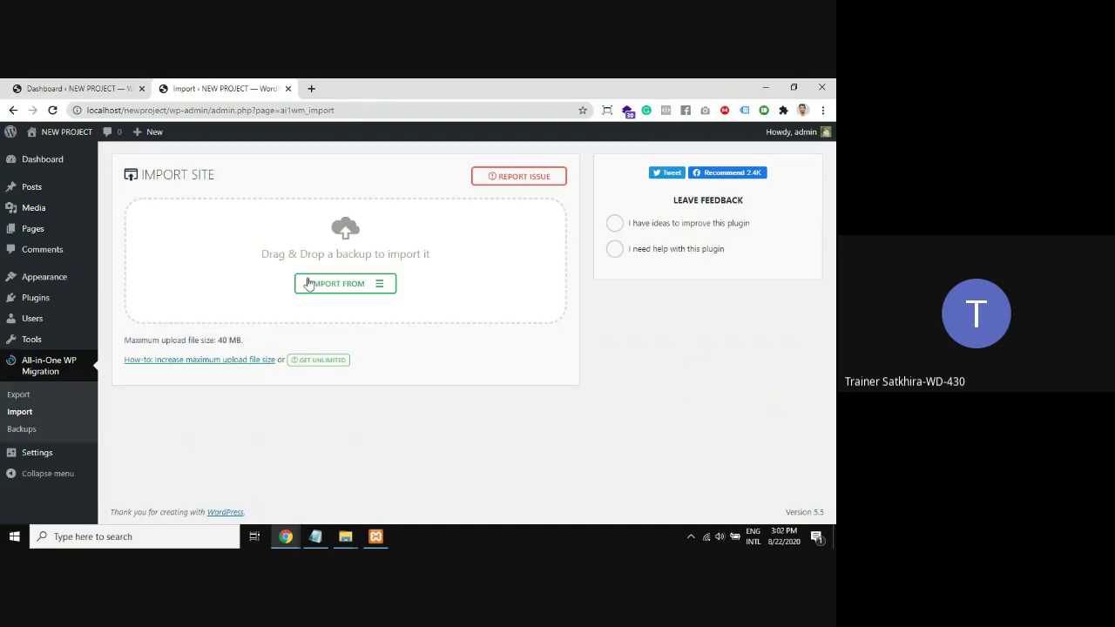
{"action": "mouse_move", "coordinate": [348, 531]}
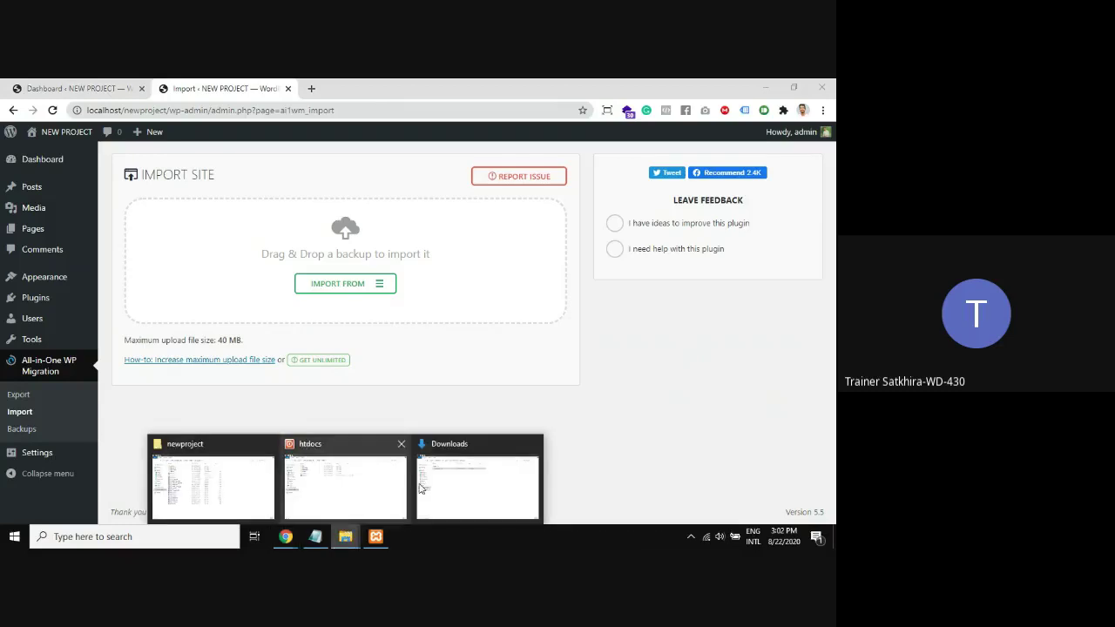
{"action": "left_click", "coordinate": [449, 481]}
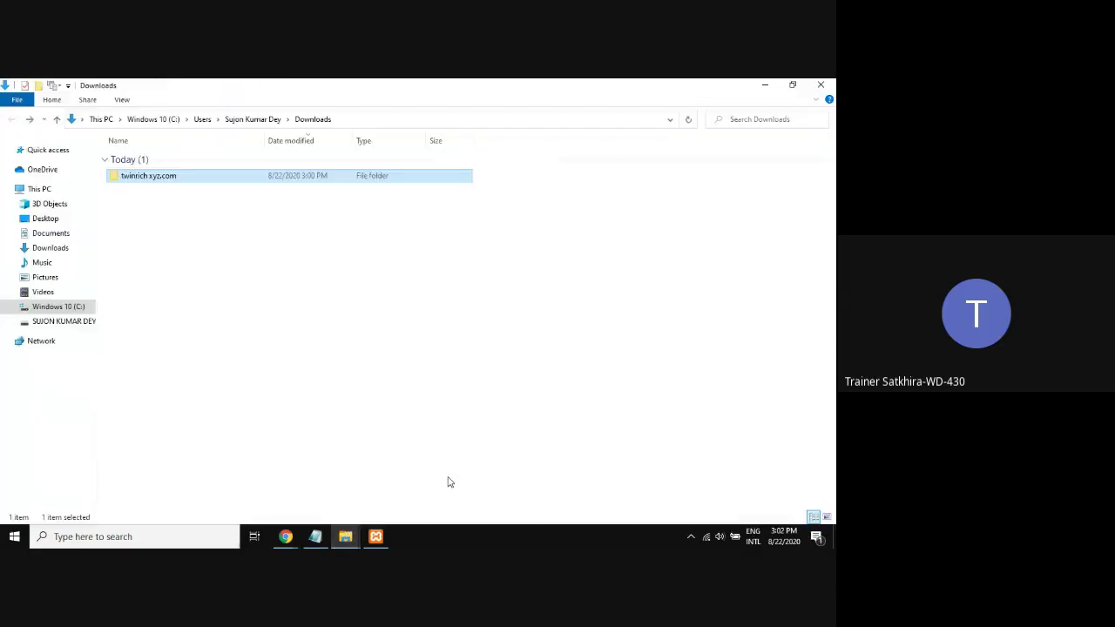
Check the 106,422 KB WPRESS file inside twinrich.xyz.com, then return to the Import page
{"action": "double_click", "coordinate": [160, 179]}
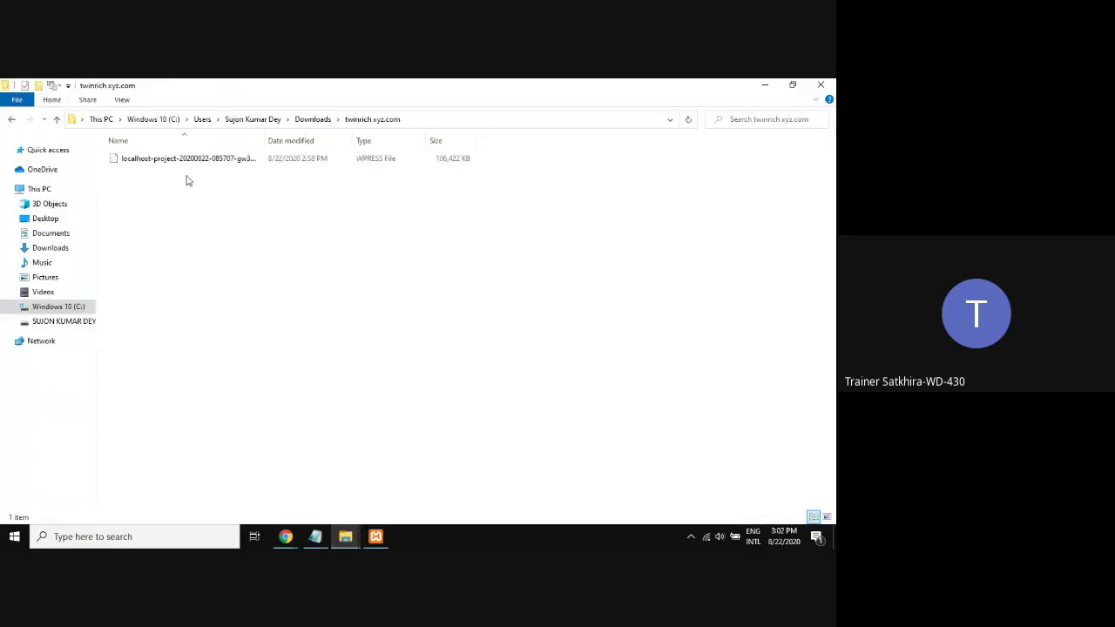
{"action": "left_click", "coordinate": [193, 164]}
{"action": "left_click", "coordinate": [443, 244]}
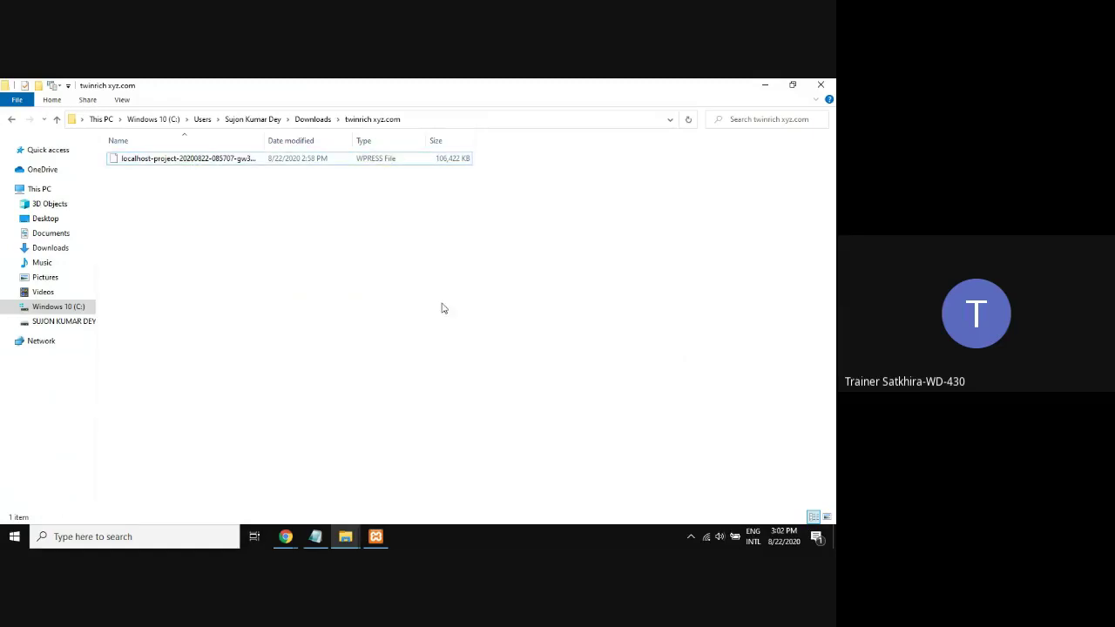
{"action": "mouse_move", "coordinate": [283, 530]}
{"action": "left_click", "coordinate": [287, 474]}
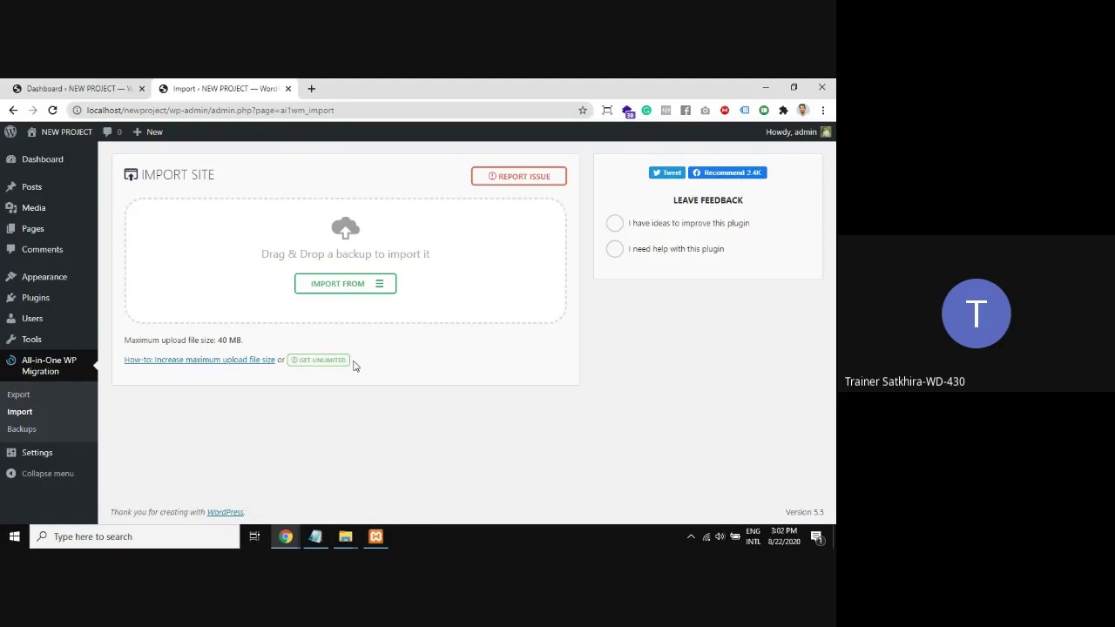
Open the Get Unlimited comparison page and highlight the Basic plan's up to 512MB limit
{"action": "left_click", "coordinate": [323, 359]}
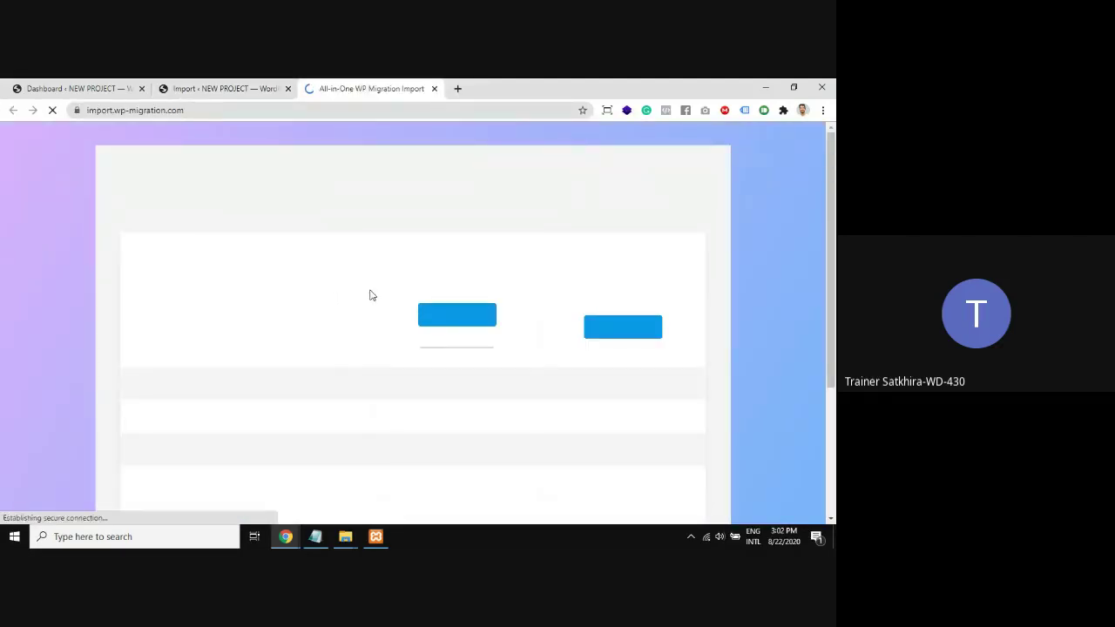
{"action": "scroll", "coordinate": [365, 289], "scroll_direction": "down", "scroll_amount": 1}
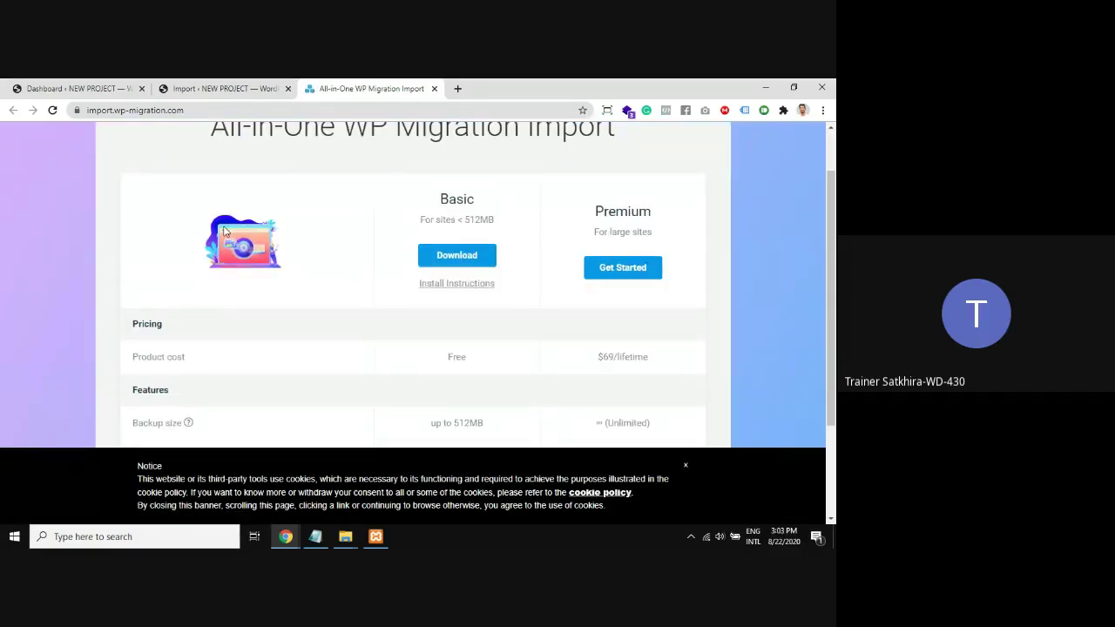
{"action": "scroll", "coordinate": [224, 231], "scroll_direction": "down", "scroll_amount": 1}
{"action": "scroll", "coordinate": [299, 293], "scroll_direction": "down", "scroll_amount": 1}
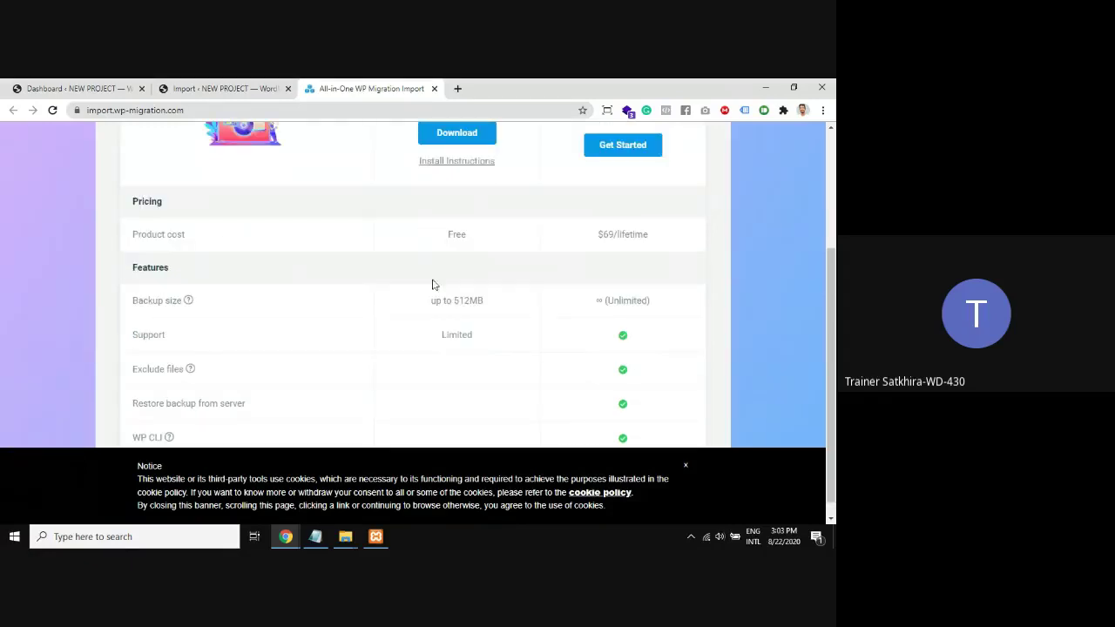
{"action": "left_click_drag", "start_coordinate": [431, 302], "coordinate": [477, 300]}
{"action": "scroll", "coordinate": [453, 287], "scroll_direction": "up", "scroll_amount": 3}
{"action": "scroll", "coordinate": [409, 418], "scroll_direction": "down", "scroll_amount": 3}
{"action": "scroll", "coordinate": [535, 340], "scroll_direction": "up", "scroll_amount": 2}
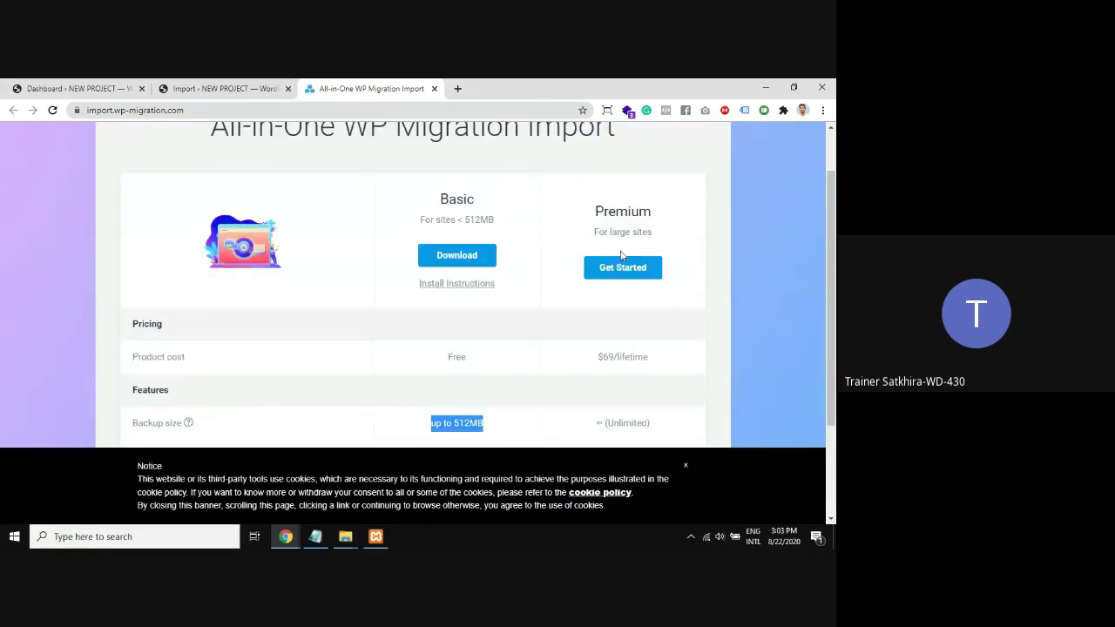
{"action": "scroll", "coordinate": [622, 254], "scroll_direction": "down", "scroll_amount": 2}
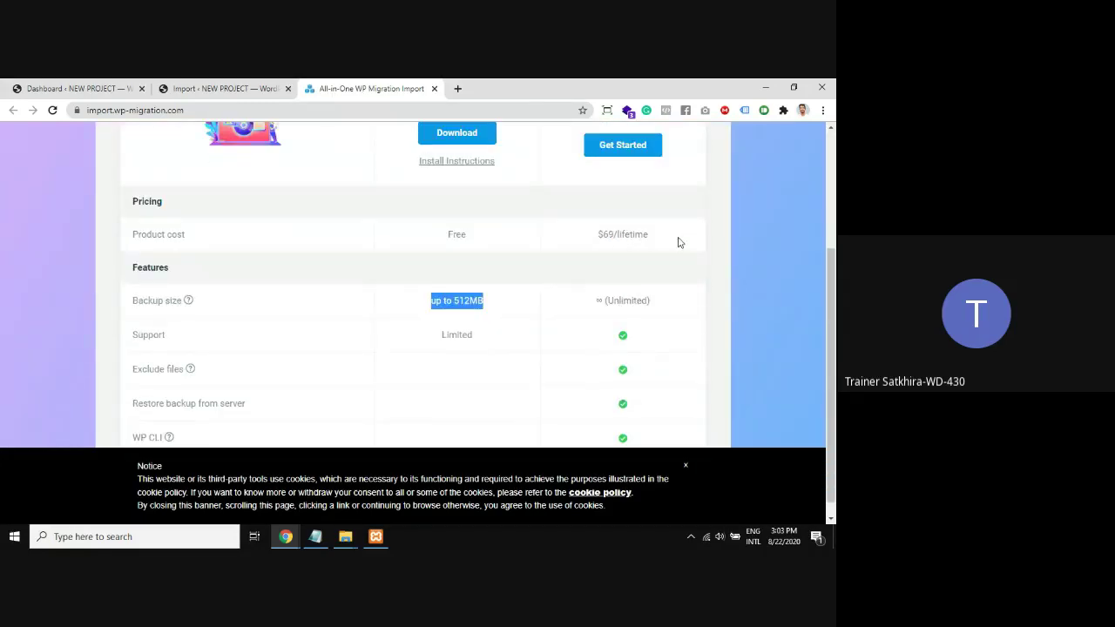
Highlight the Premium plan's $69/lifetime price and its unlimited backup size
{"action": "left_click_drag", "start_coordinate": [679, 242], "coordinate": [654, 252]}
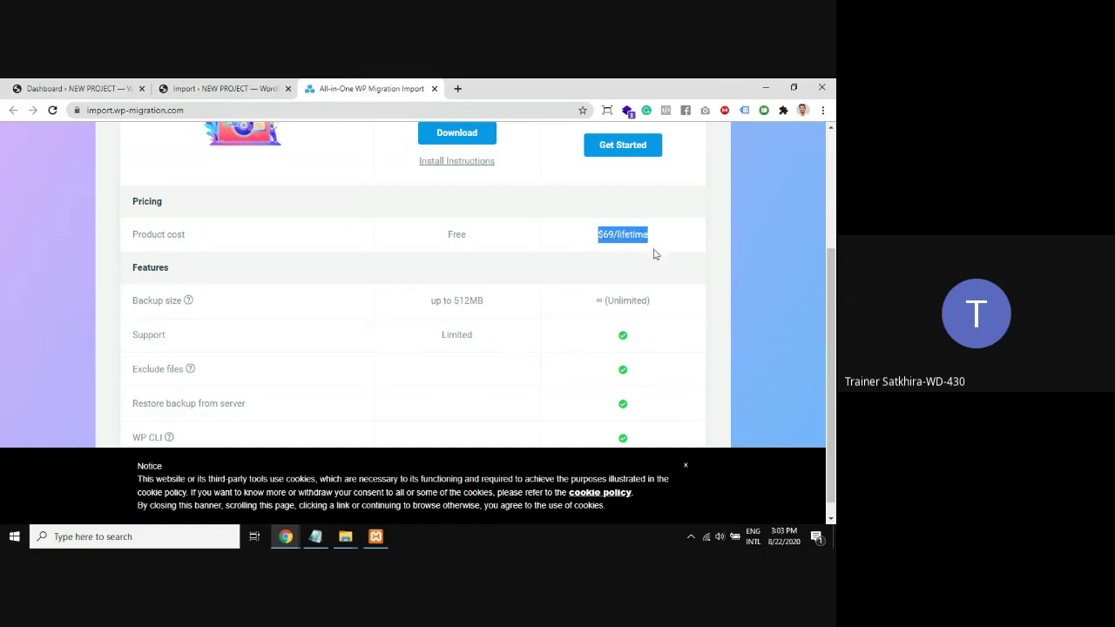
{"action": "left_click", "coordinate": [653, 263]}
{"action": "scroll", "coordinate": [653, 267], "scroll_direction": "down", "scroll_amount": 1}
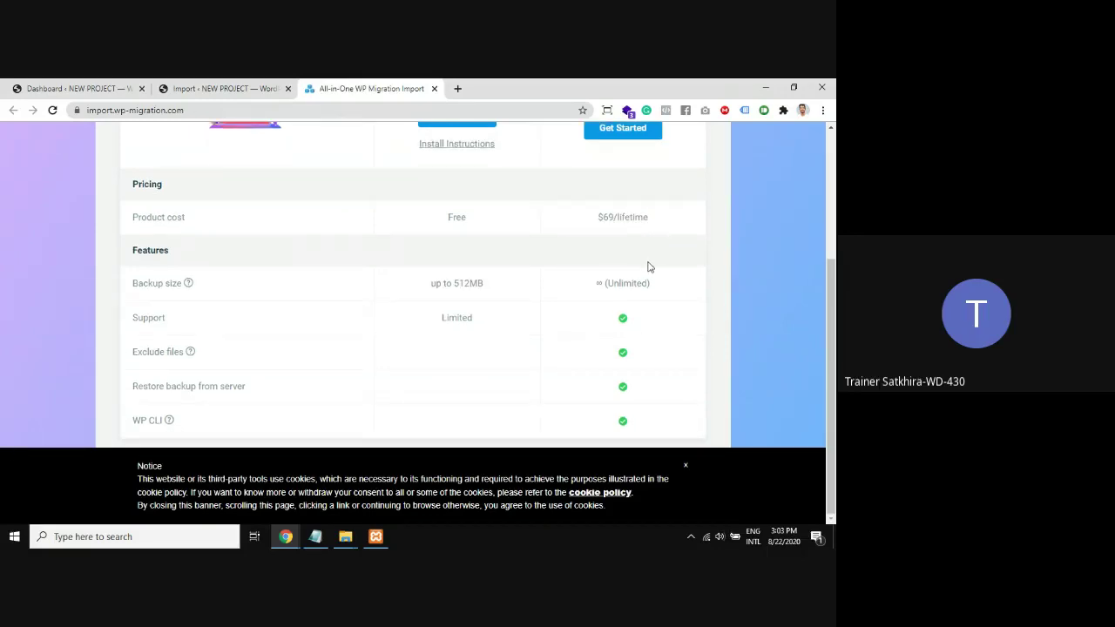
{"action": "left_click_drag", "start_coordinate": [594, 283], "coordinate": [661, 286]}
{"action": "scroll", "coordinate": [233, 382], "scroll_direction": "up", "scroll_amount": 2}
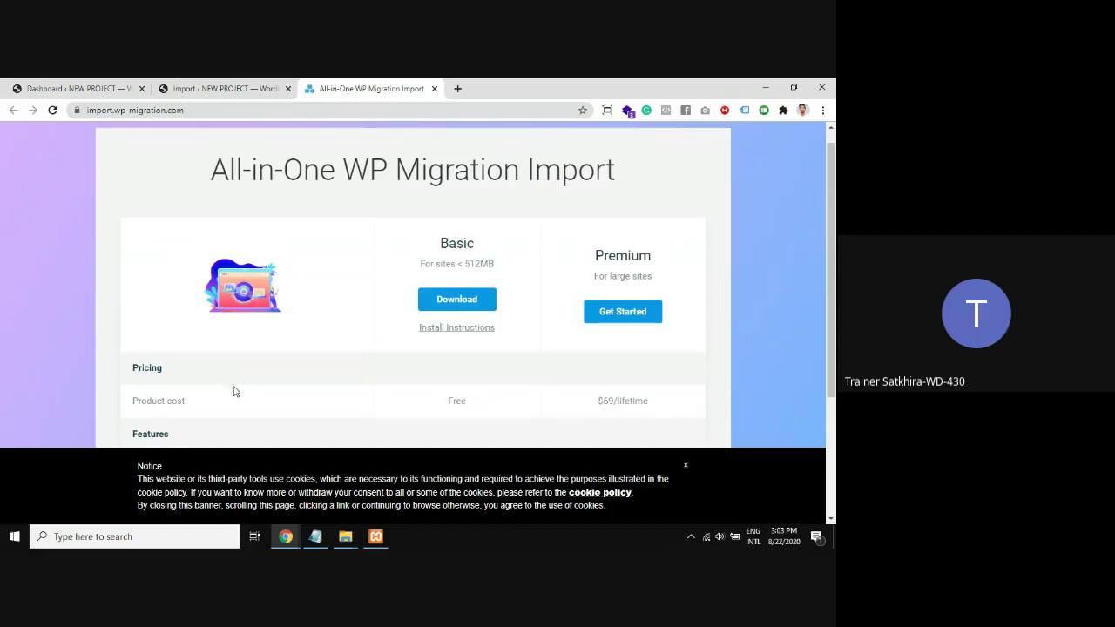
{"action": "scroll", "coordinate": [220, 358], "scroll_direction": "down", "scroll_amount": 1}
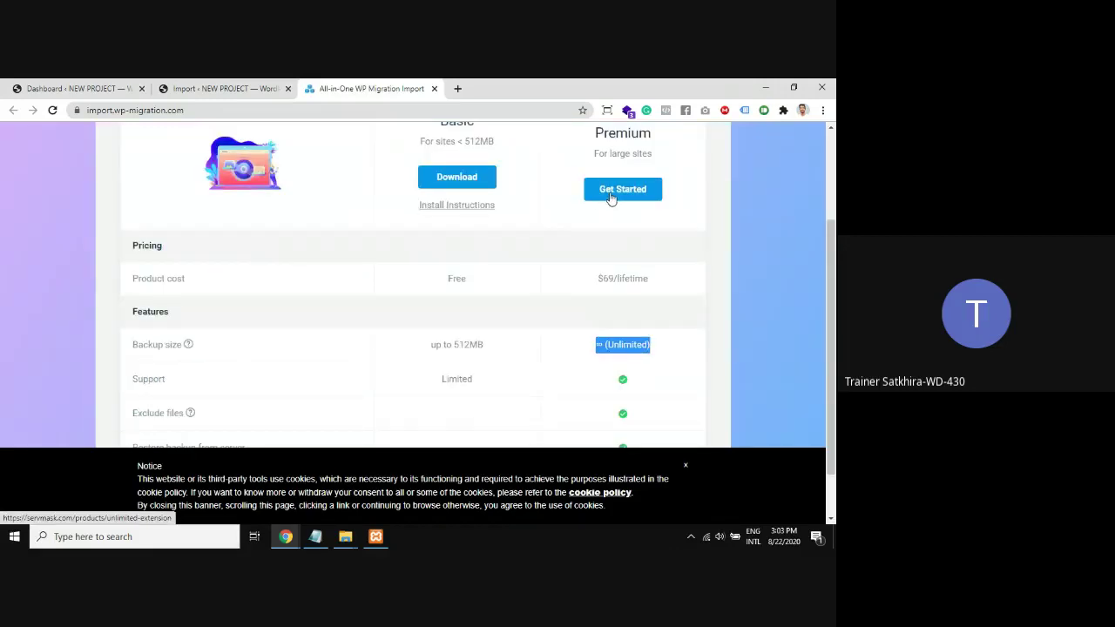
{"action": "scroll", "coordinate": [617, 312], "scroll_direction": "up", "scroll_amount": 1}
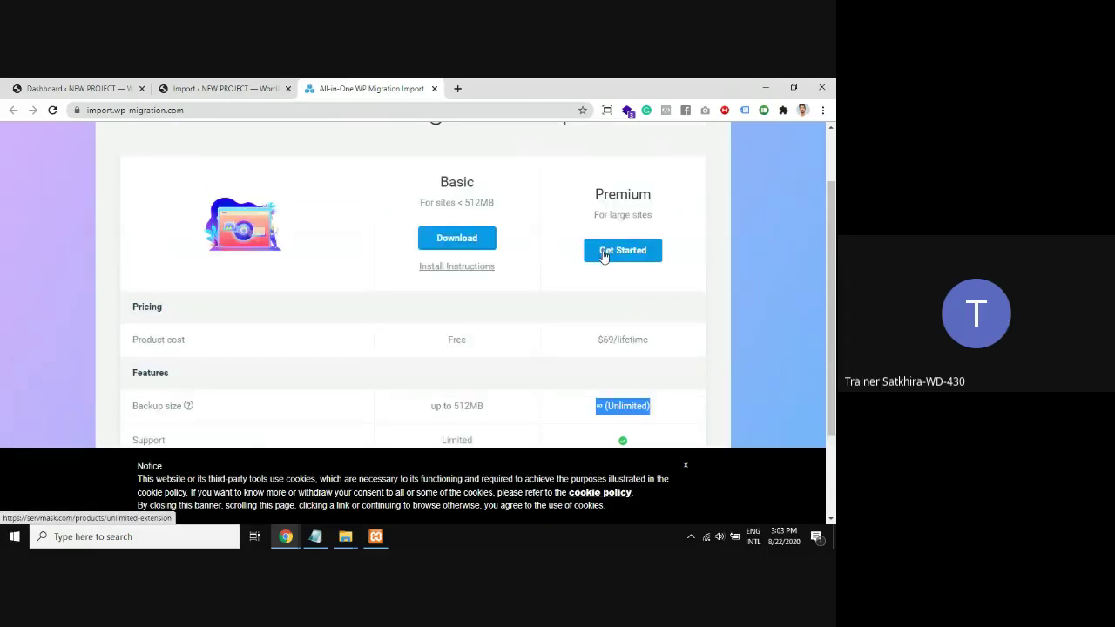
Open the Unlimited Extension page and highlight features like removing the 512MB limit and WP CLI commands
{"action": "left_click", "coordinate": [604, 254]}
{"action": "scroll", "coordinate": [601, 257], "scroll_direction": "down", "scroll_amount": 2}
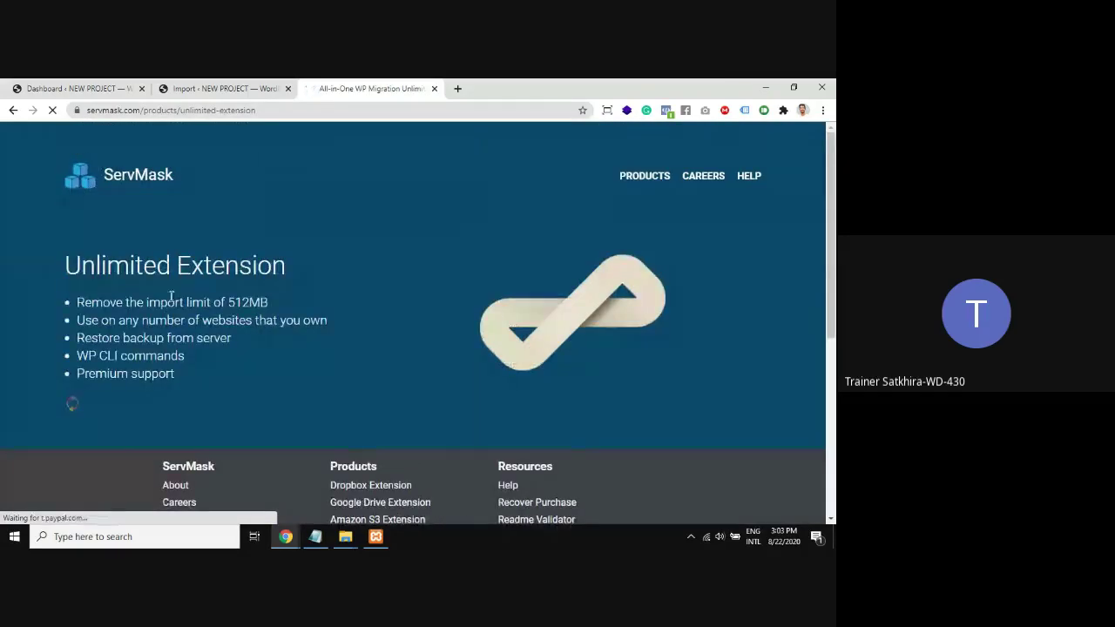
{"action": "left_click_drag", "start_coordinate": [104, 265], "coordinate": [190, 266]}
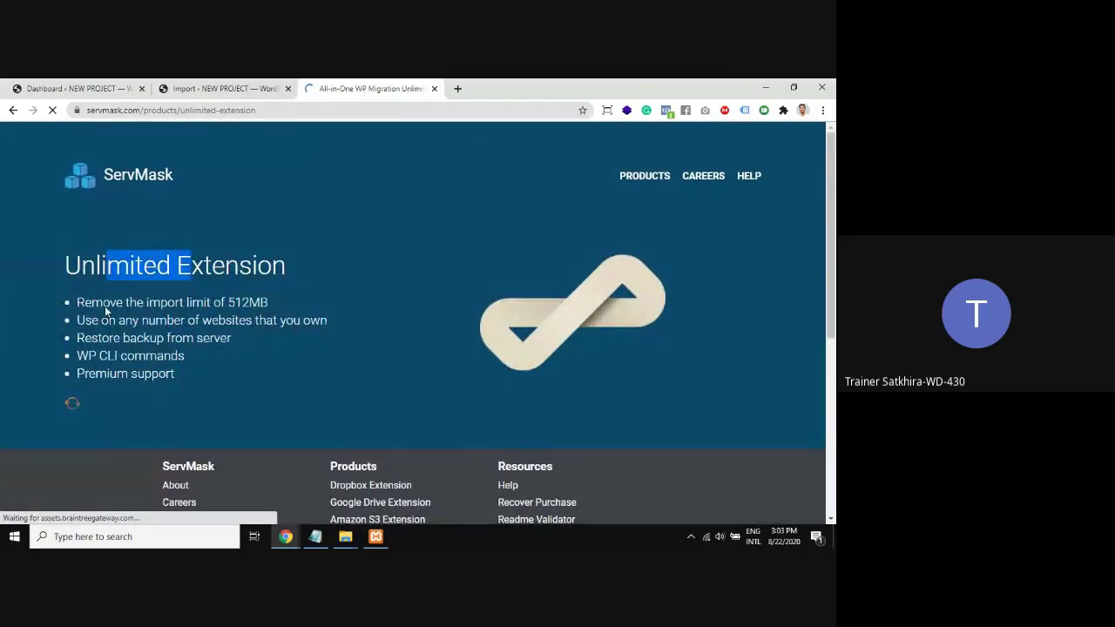
{"action": "left_click_drag", "start_coordinate": [80, 302], "coordinate": [226, 302]}
{"action": "left_click_drag", "start_coordinate": [124, 319], "coordinate": [183, 320]}
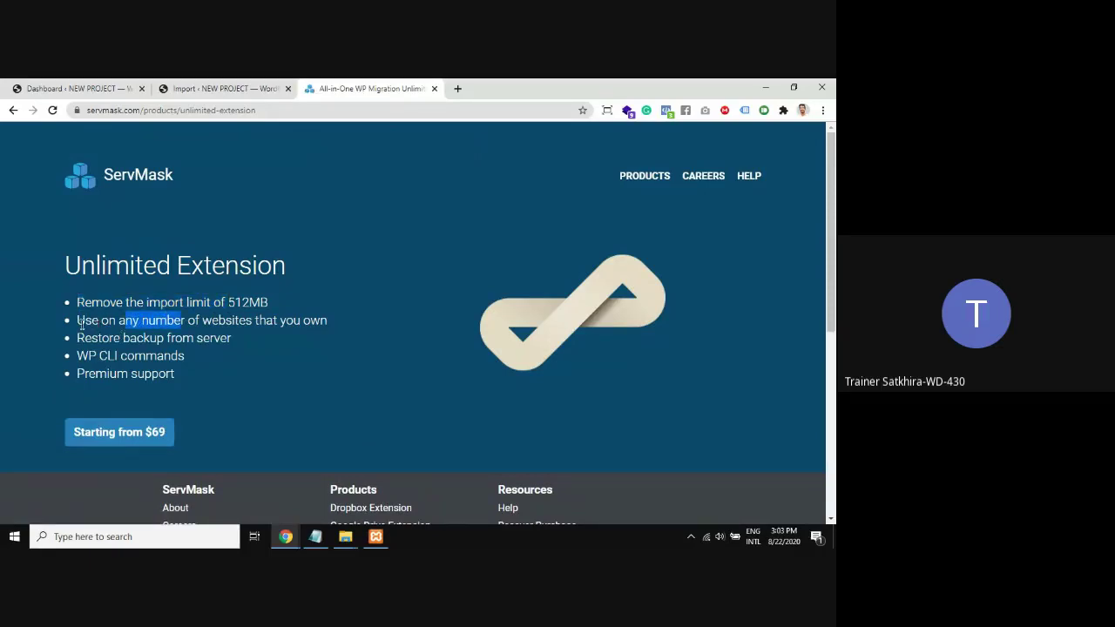
{"action": "left_click_drag", "start_coordinate": [81, 320], "coordinate": [309, 321]}
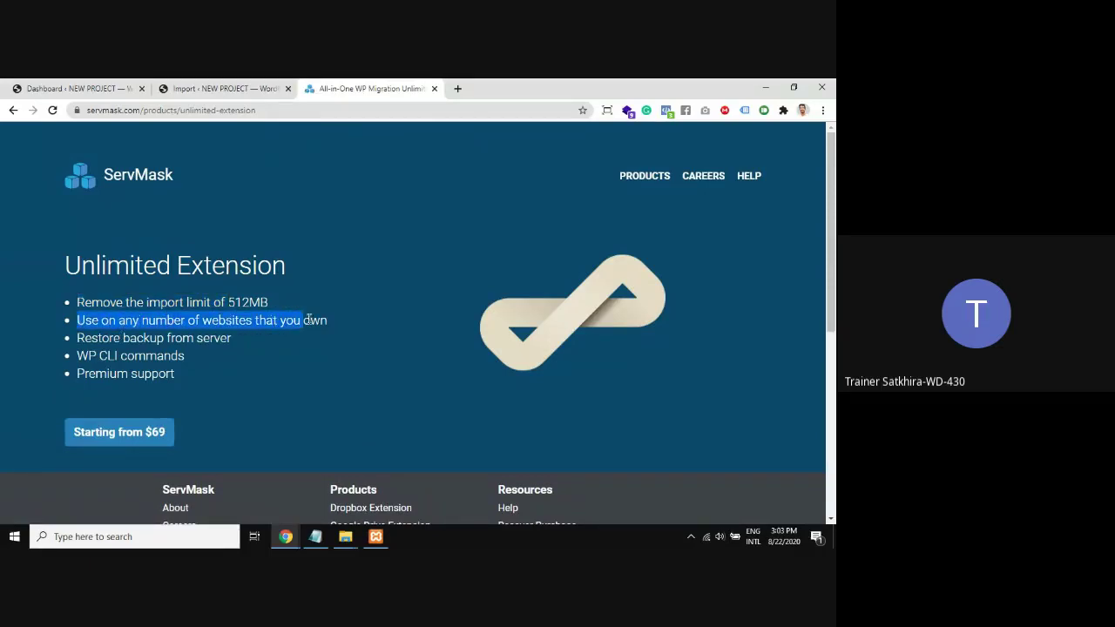
{"action": "left_click_drag", "start_coordinate": [90, 343], "coordinate": [224, 338]}
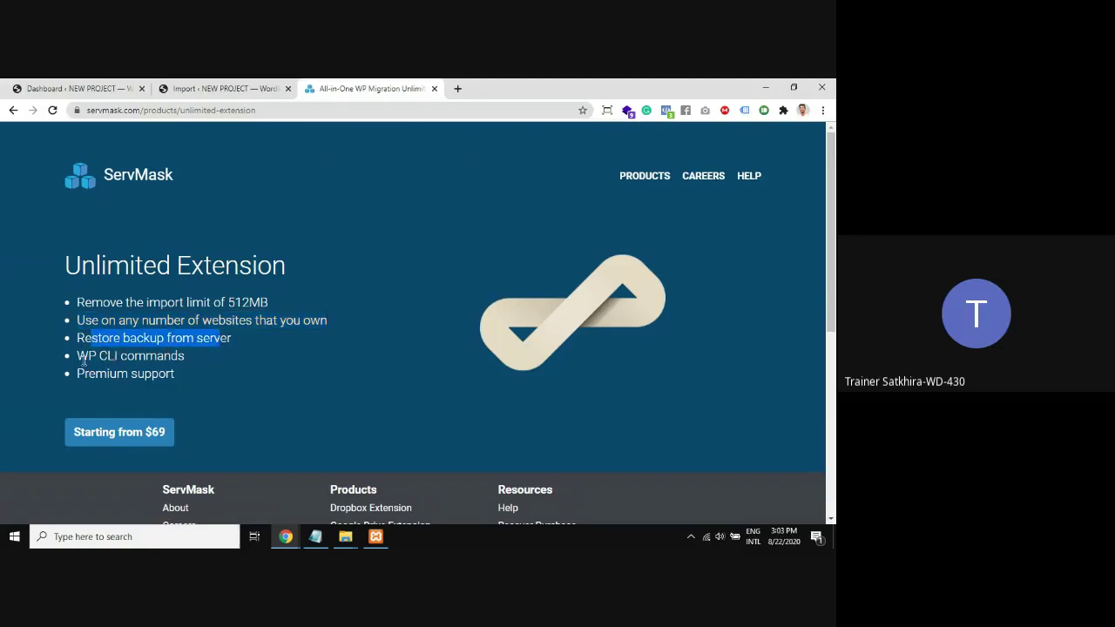
{"action": "left_click_drag", "start_coordinate": [83, 361], "coordinate": [166, 355]}
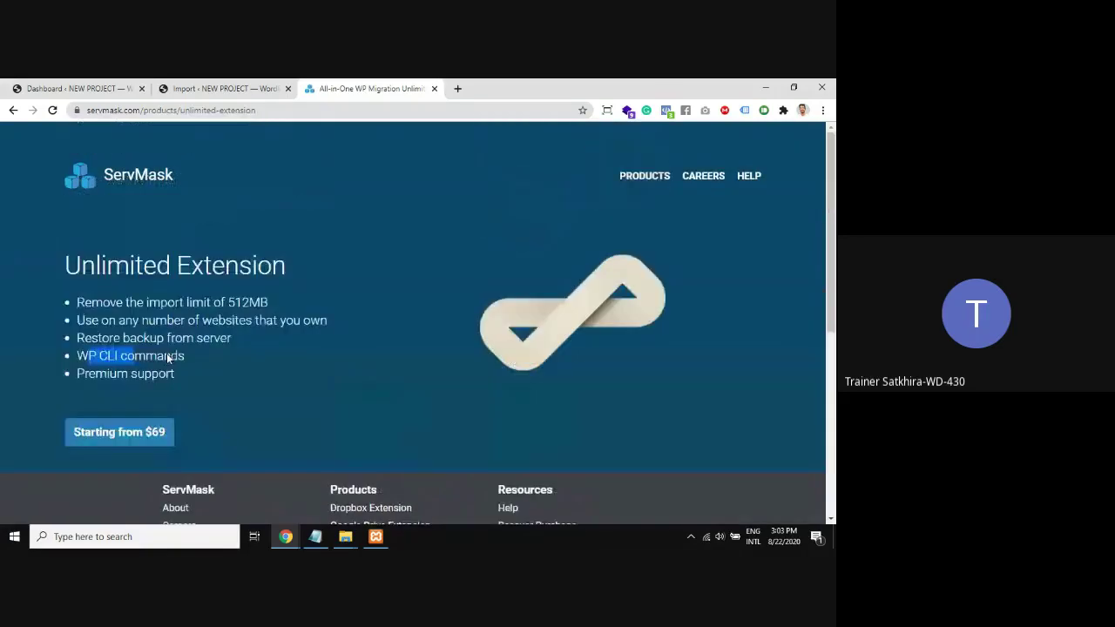
{"action": "left_click", "coordinate": [640, 177]}
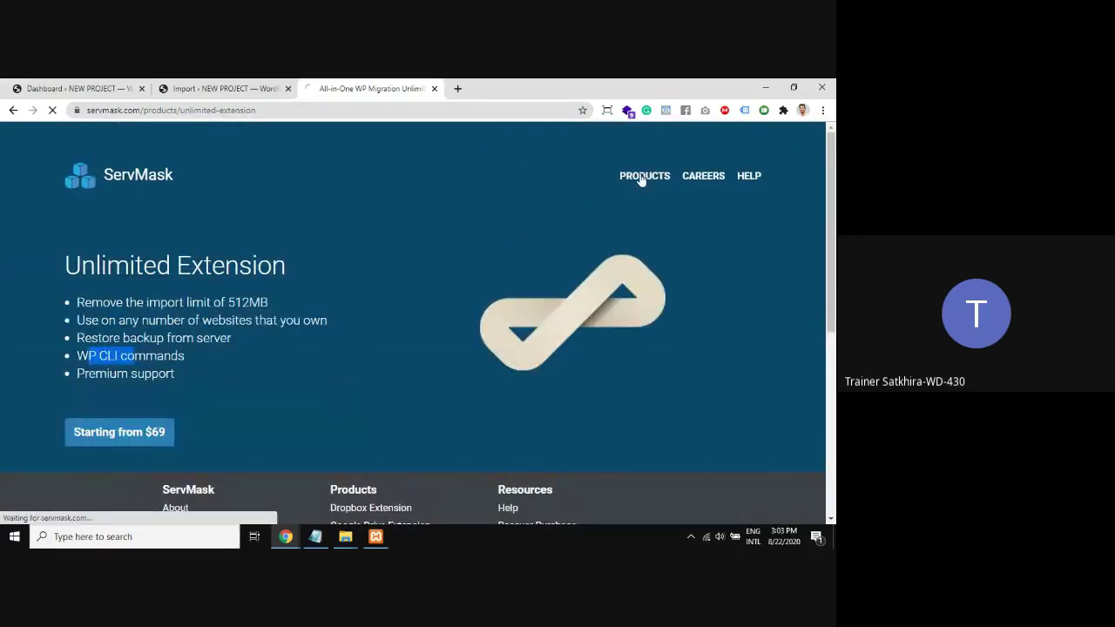
Open the ServMask Helpdesk in a new tab and browse its front page
{"action": "scroll", "coordinate": [445, 257], "scroll_direction": "down", "scroll_amount": 2}
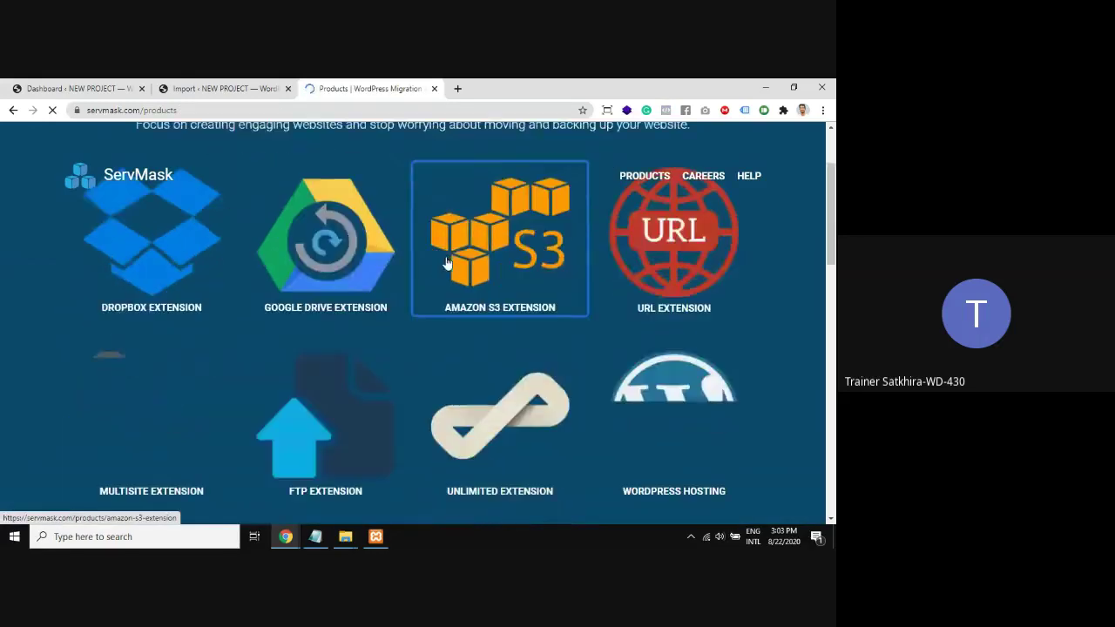
{"action": "scroll", "coordinate": [272, 281], "scroll_direction": "up", "scroll_amount": 2}
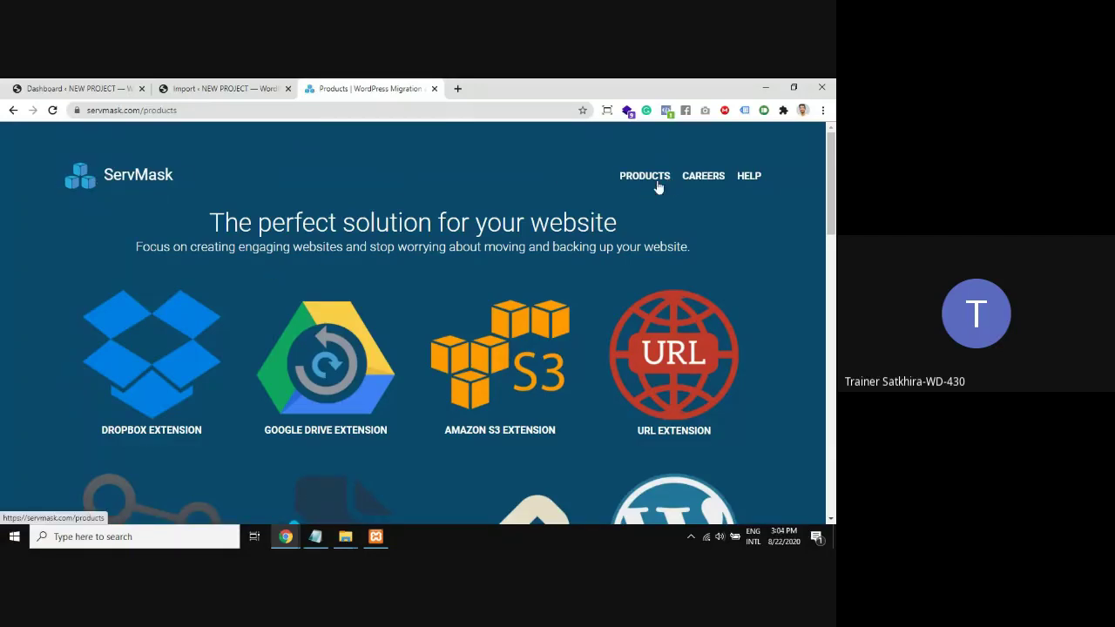
{"action": "left_click", "coordinate": [749, 178]}
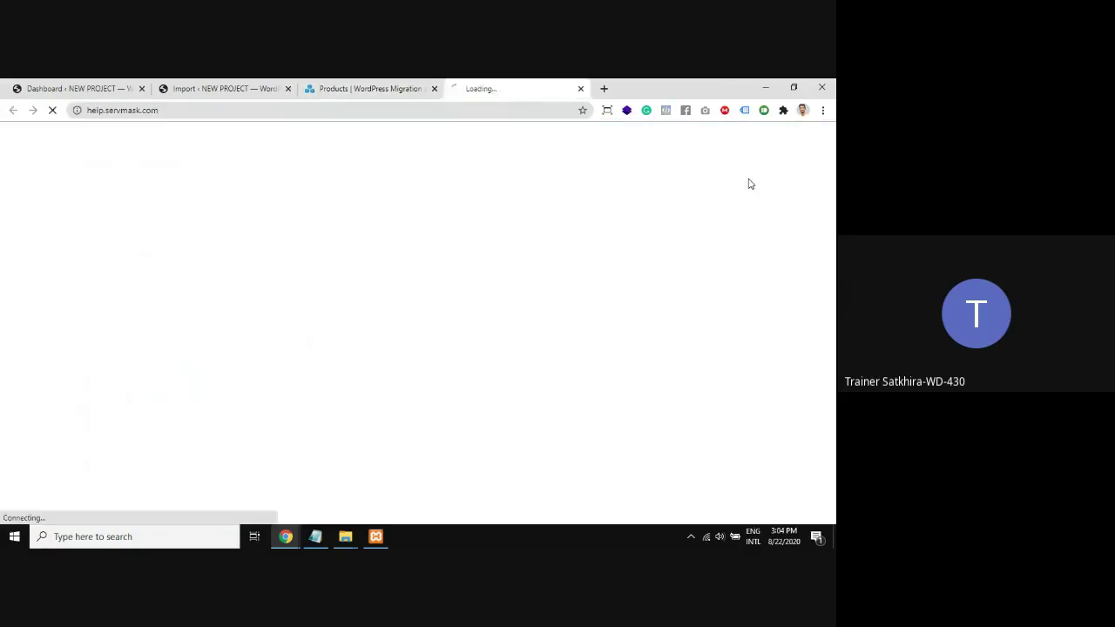
{"action": "scroll", "coordinate": [121, 223], "scroll_direction": "down", "scroll_amount": 2}
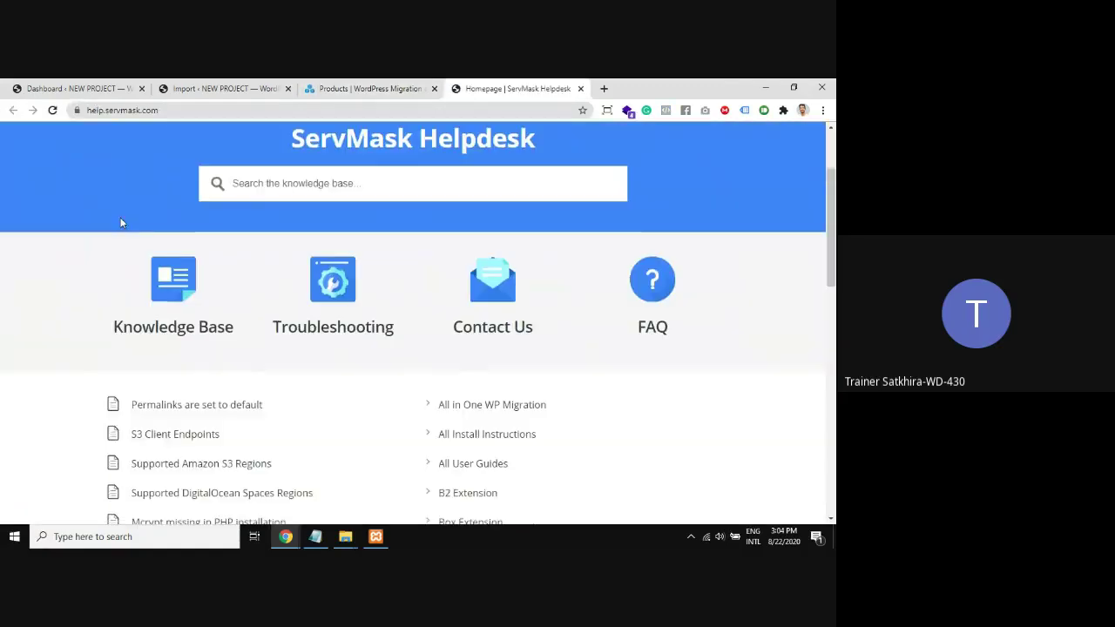
{"action": "scroll", "coordinate": [121, 223], "scroll_direction": "down", "scroll_amount": 2}
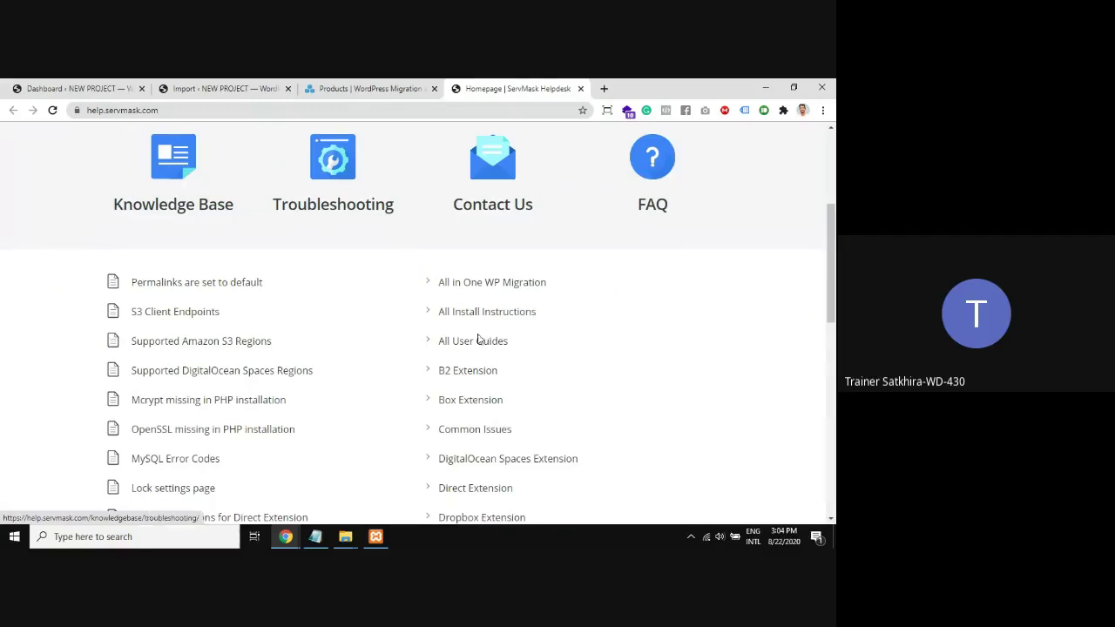
{"action": "scroll", "coordinate": [464, 322], "scroll_direction": "up", "scroll_amount": 2}
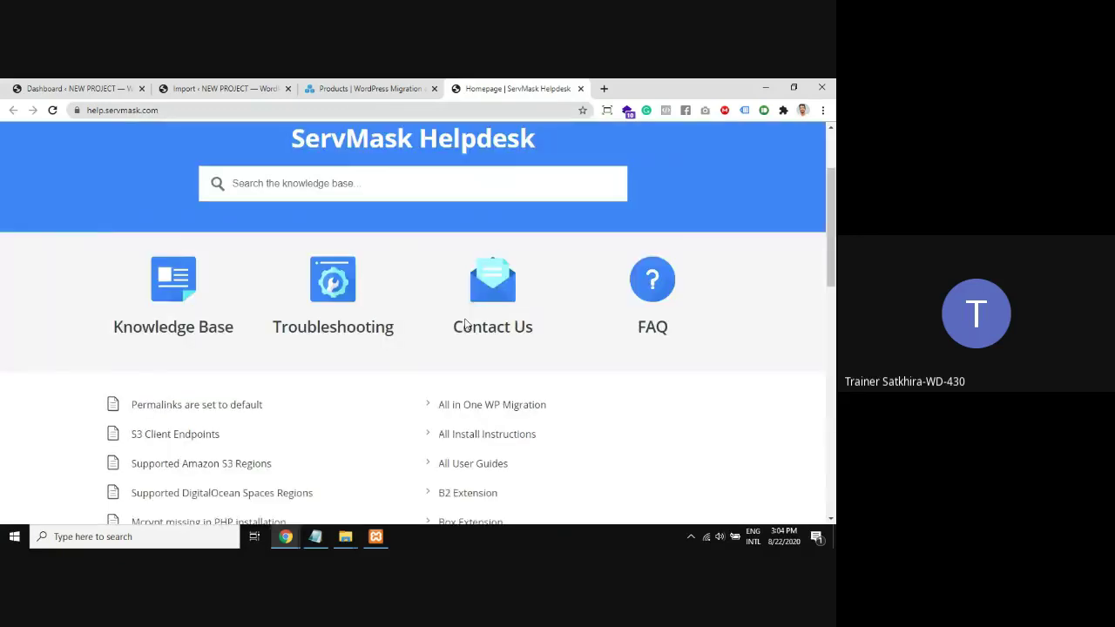
{"action": "scroll", "coordinate": [481, 290], "scroll_direction": "down", "scroll_amount": 1}
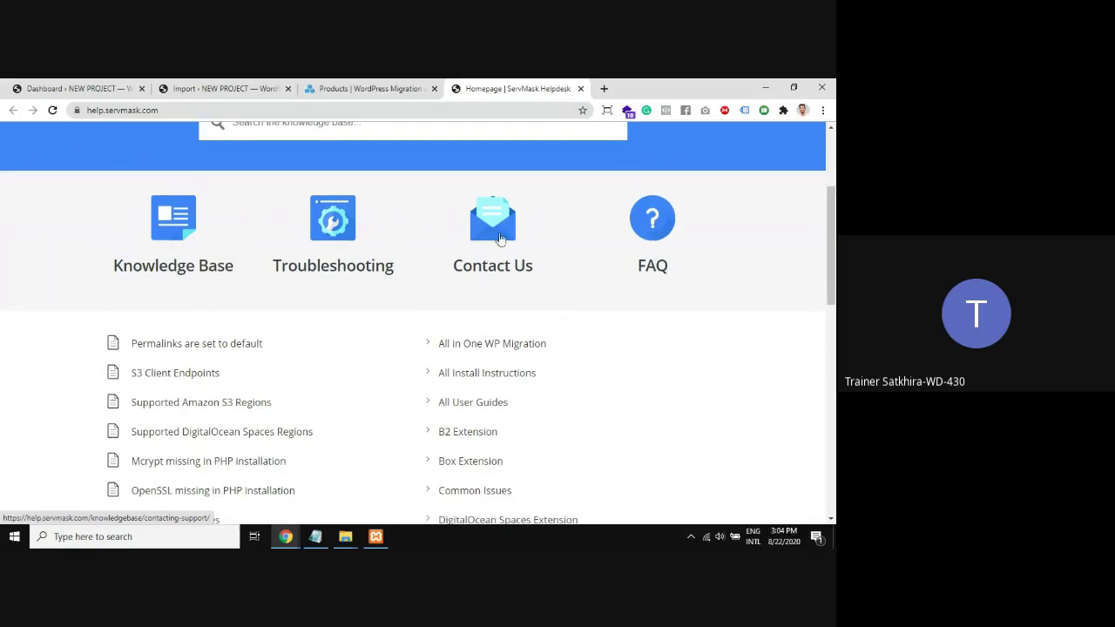
Open the Contacting Support article and scroll through it and back to the top
{"action": "left_click", "coordinate": [499, 241]}
{"action": "scroll", "coordinate": [413, 291], "scroll_direction": "down", "scroll_amount": 5}
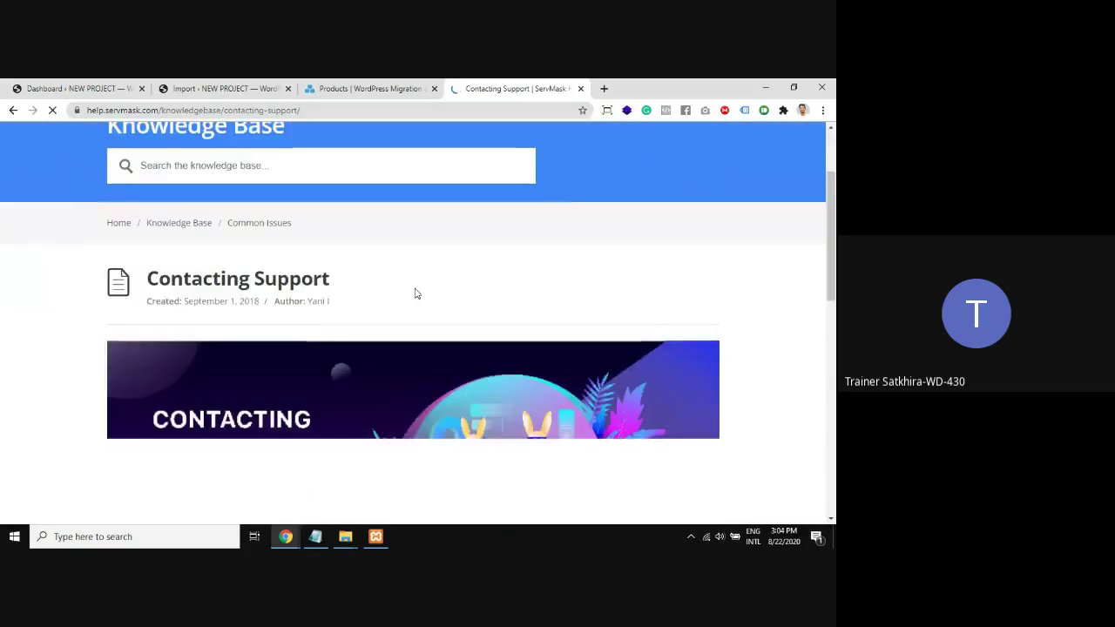
{"action": "scroll", "coordinate": [283, 288], "scroll_direction": "down", "scroll_amount": 7}
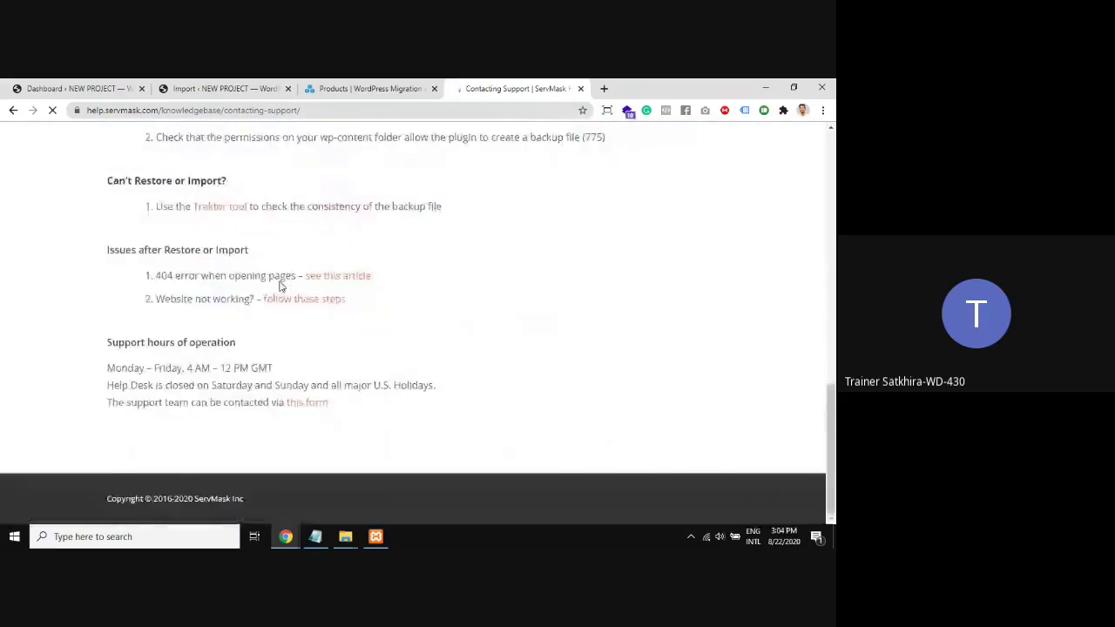
{"action": "scroll", "coordinate": [281, 286], "scroll_direction": "up", "scroll_amount": 6}
{"action": "scroll", "coordinate": [281, 287], "scroll_direction": "up", "scroll_amount": 3}
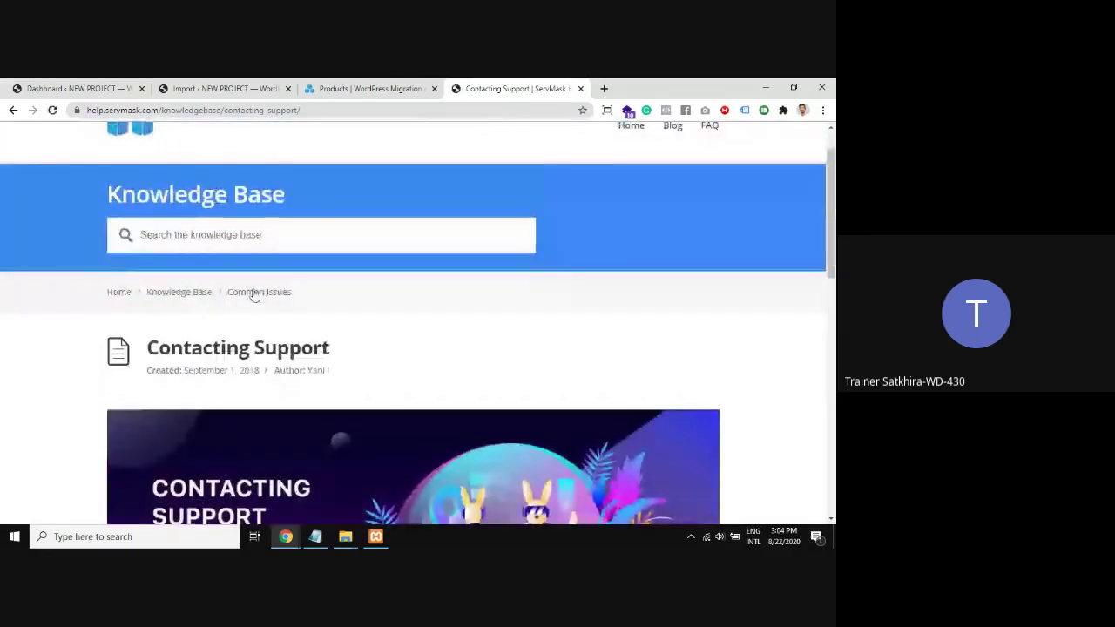
Switch to the class spreadsheet window, then to the Google Meet tab presenting the screen
{"action": "mouse_move", "coordinate": [286, 537]}
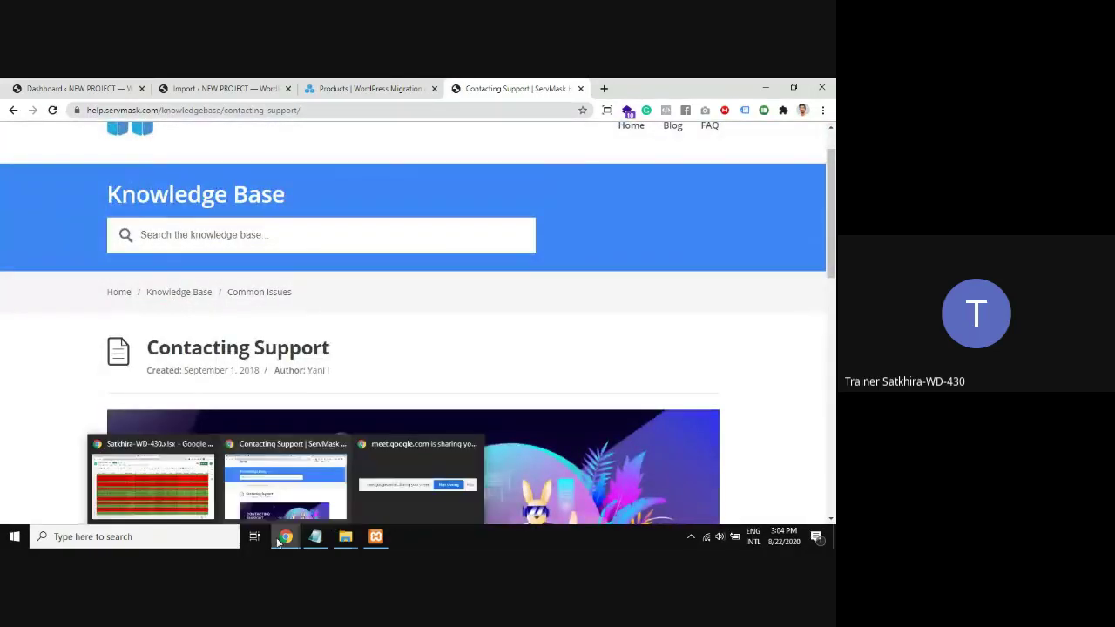
{"action": "left_click", "coordinate": [167, 482]}
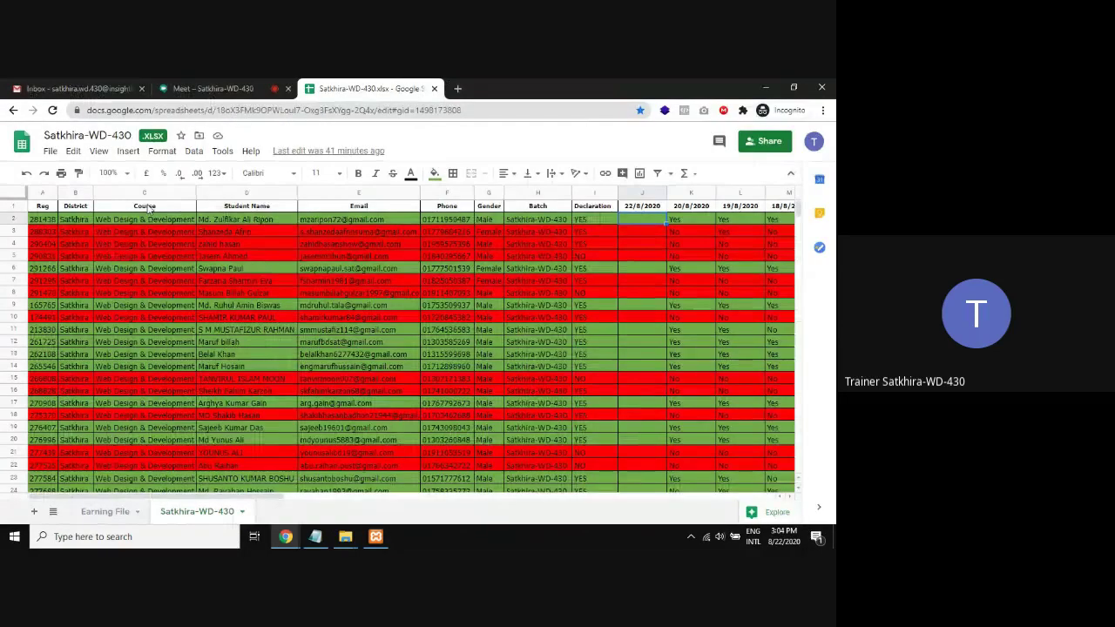
{"action": "left_click", "coordinate": [190, 89]}
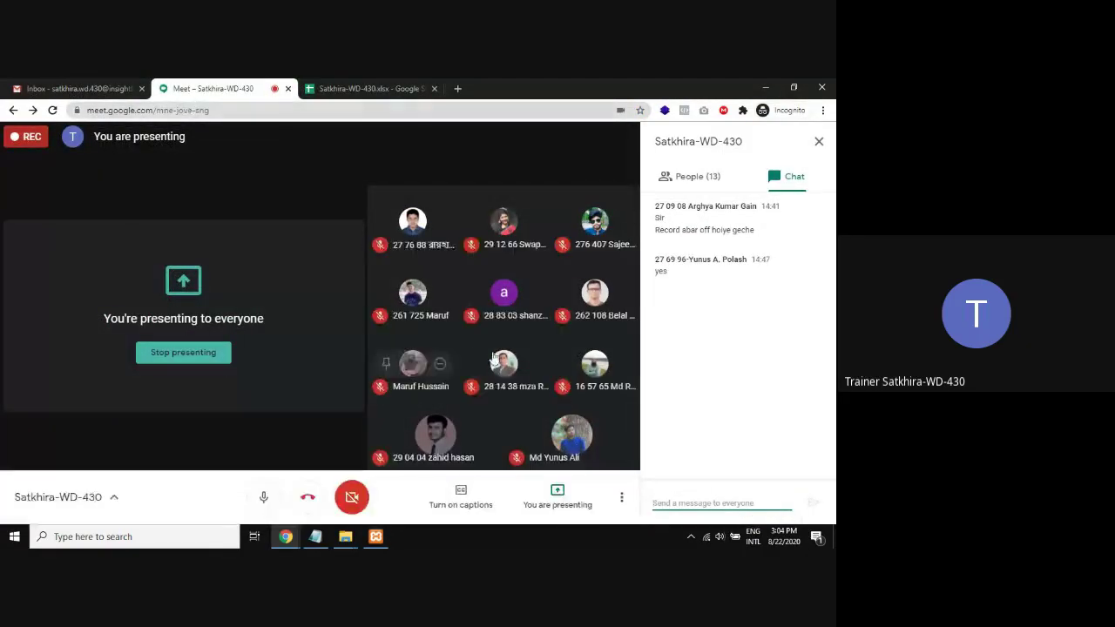
Return to the Contacting Support article and scroll through it
{"action": "mouse_move", "coordinate": [287, 540]}
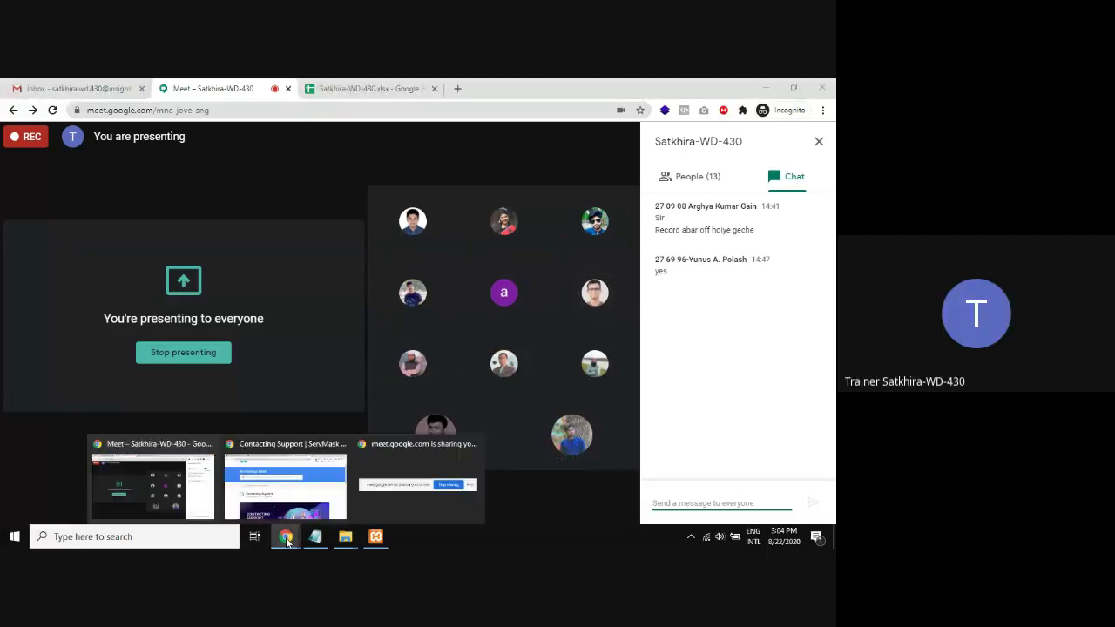
{"action": "left_click", "coordinate": [283, 481]}
{"action": "scroll", "coordinate": [280, 457], "scroll_direction": "down", "scroll_amount": 3}
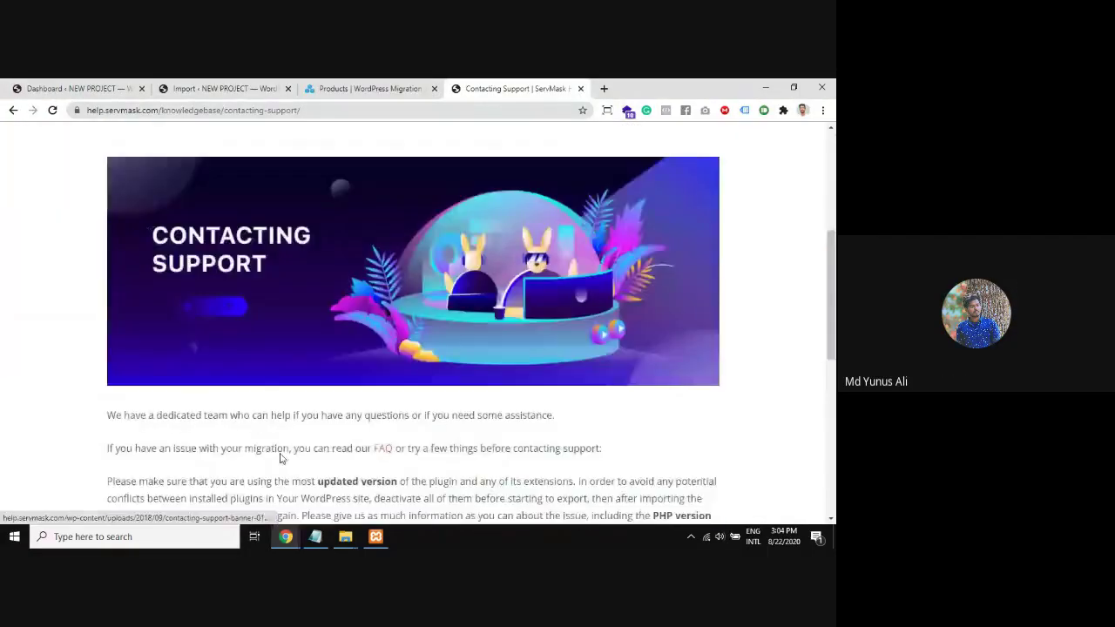
{"action": "scroll", "coordinate": [280, 458], "scroll_direction": "down", "scroll_amount": 4}
{"action": "scroll", "coordinate": [286, 471], "scroll_direction": "down", "scroll_amount": 2}
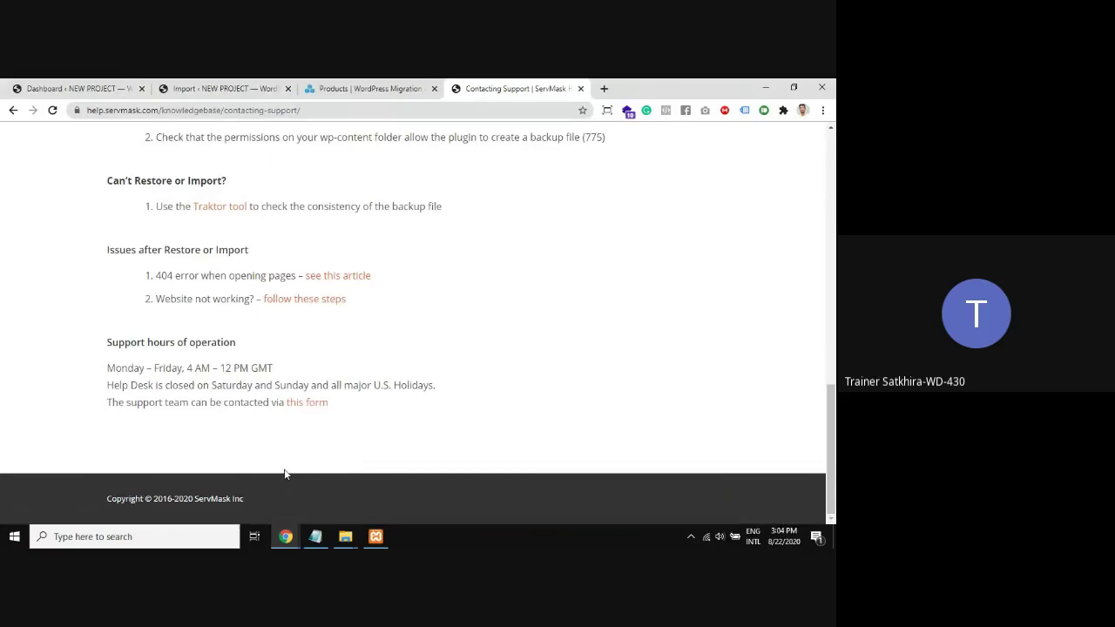
{"action": "scroll", "coordinate": [283, 472], "scroll_direction": "up", "scroll_amount": 10}
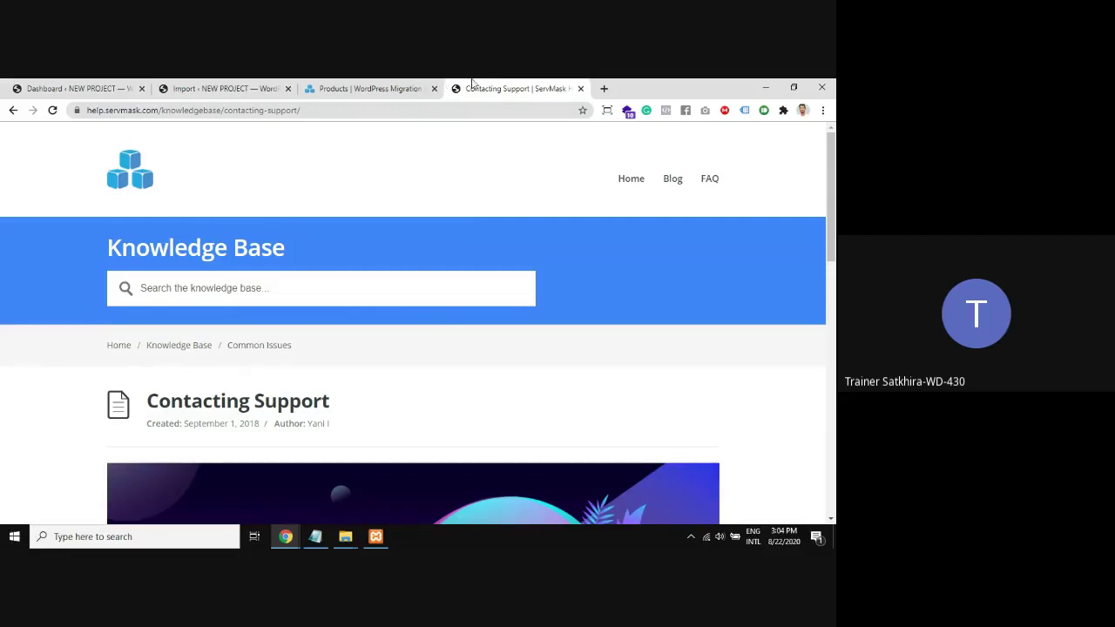
Close the Contacting Support and ServMask Products tabs
{"action": "middle_click", "coordinate": [475, 85]}
{"action": "scroll", "coordinate": [326, 348], "scroll_direction": "down", "scroll_amount": 2}
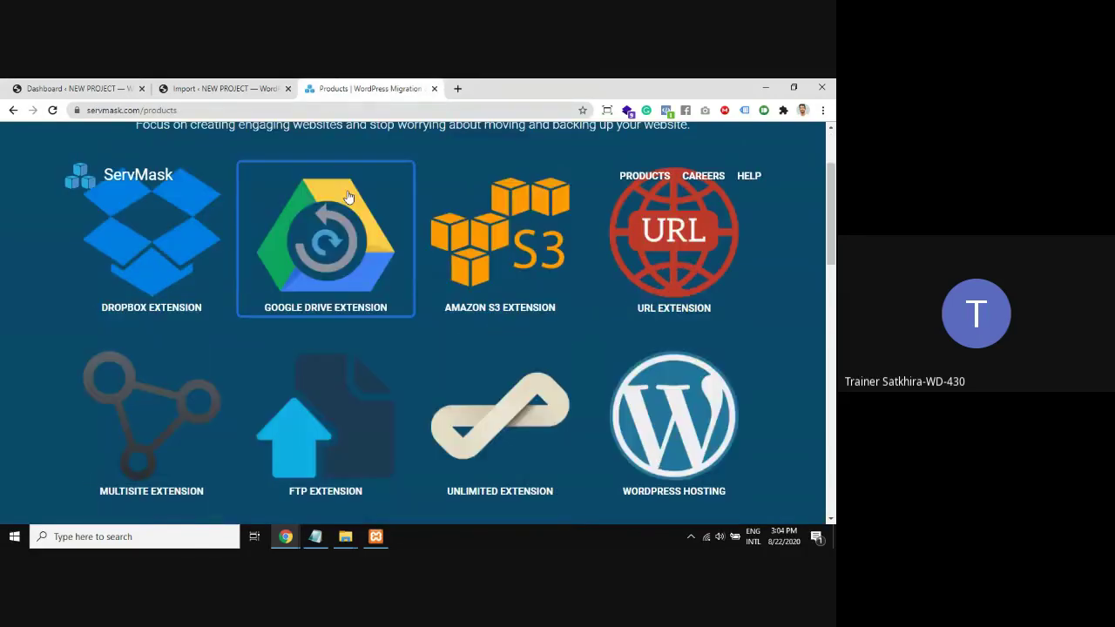
{"action": "middle_click", "coordinate": [351, 84]}
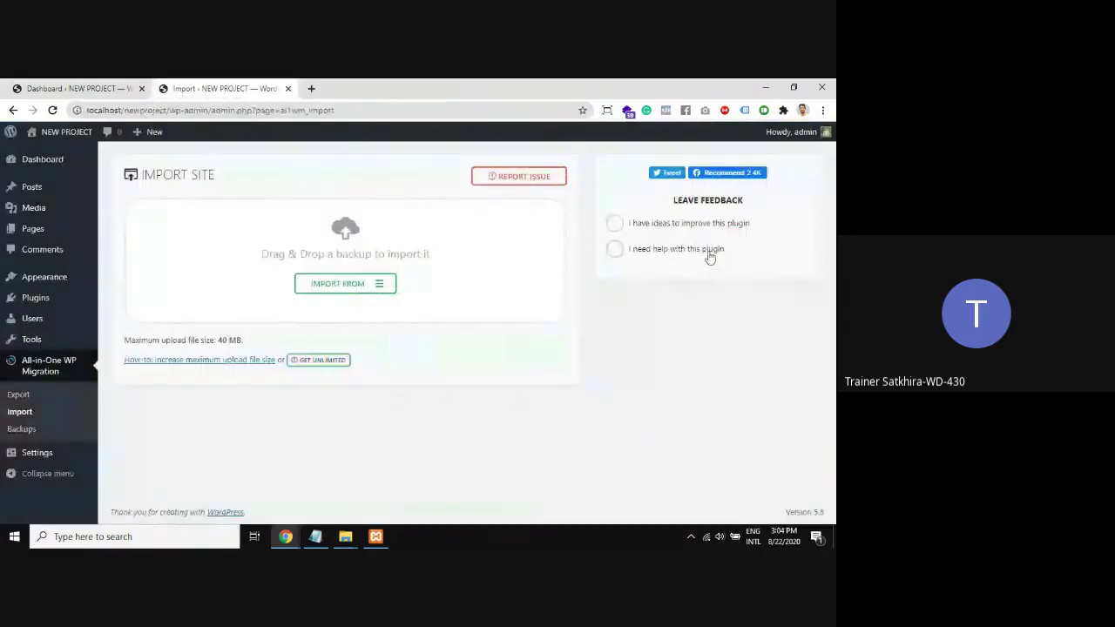
Open ServMask's 'How-to increase maximum upload file size' guide in a new tab and read its methods
{"action": "middle_click", "coordinate": [201, 360]}
{"action": "left_click", "coordinate": [350, 84]}
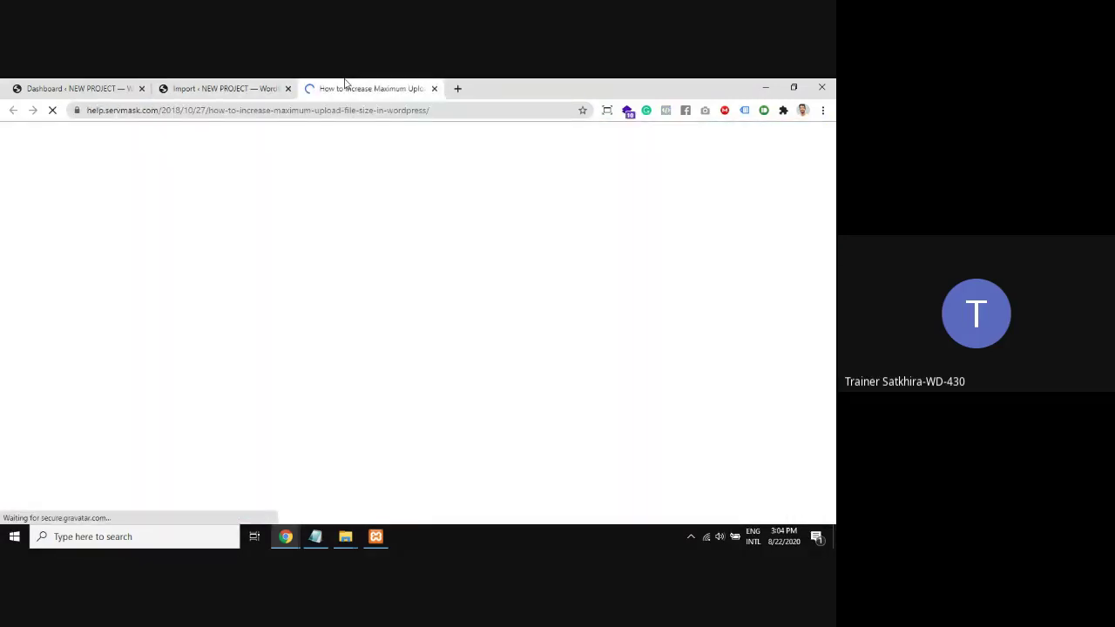
{"action": "scroll", "coordinate": [117, 391], "scroll_direction": "down", "scroll_amount": 2}
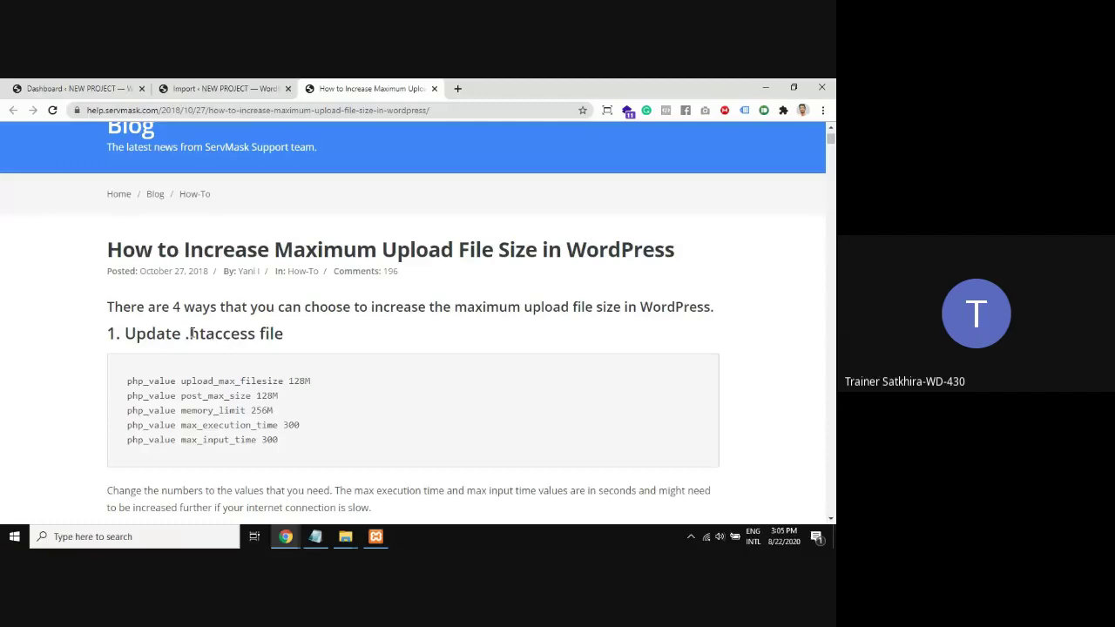
{"action": "left_click_drag", "start_coordinate": [297, 442], "coordinate": [180, 396]}
{"action": "scroll", "coordinate": [186, 398], "scroll_direction": "down", "scroll_amount": 4}
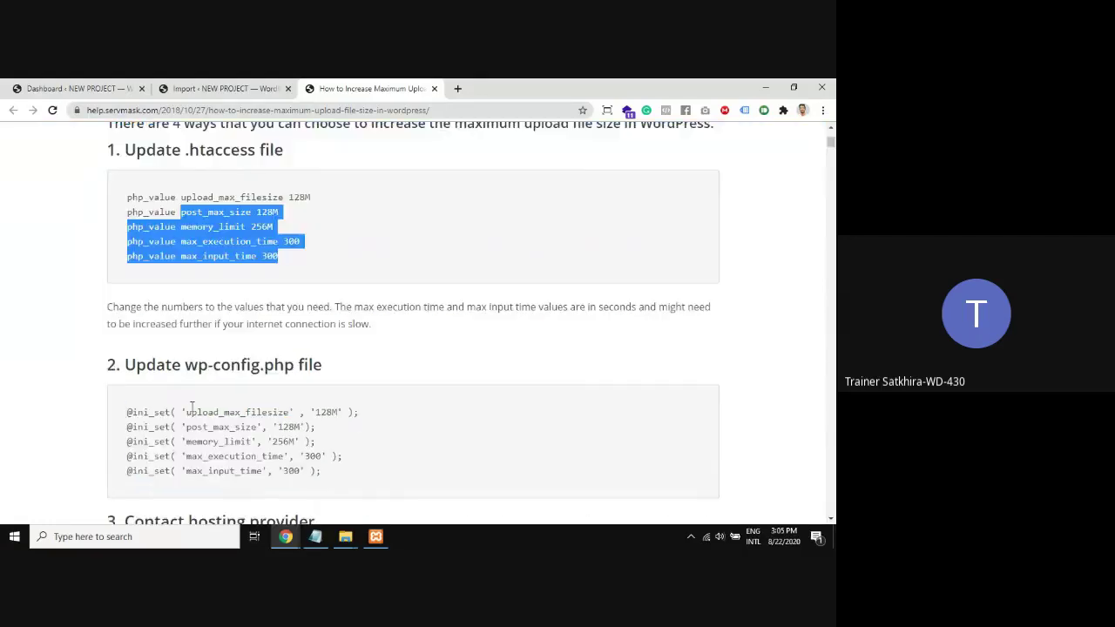
{"action": "left_click_drag", "start_coordinate": [121, 241], "coordinate": [323, 241]}
{"action": "scroll", "coordinate": [339, 282], "scroll_direction": "down", "scroll_amount": 7}
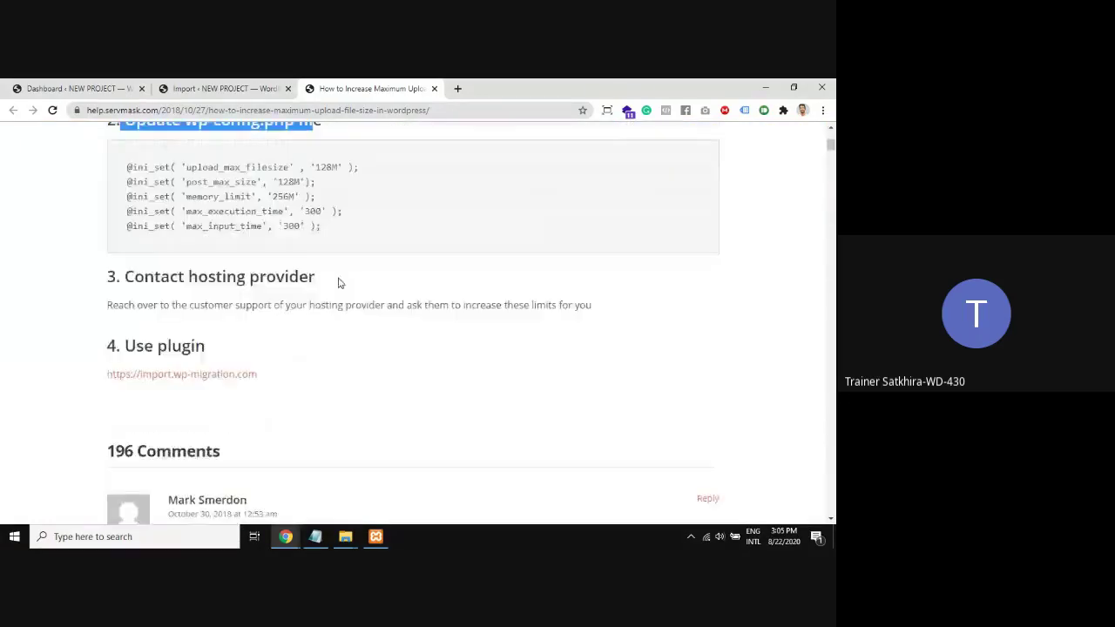
{"action": "scroll", "coordinate": [262, 296], "scroll_direction": "down", "scroll_amount": 2}
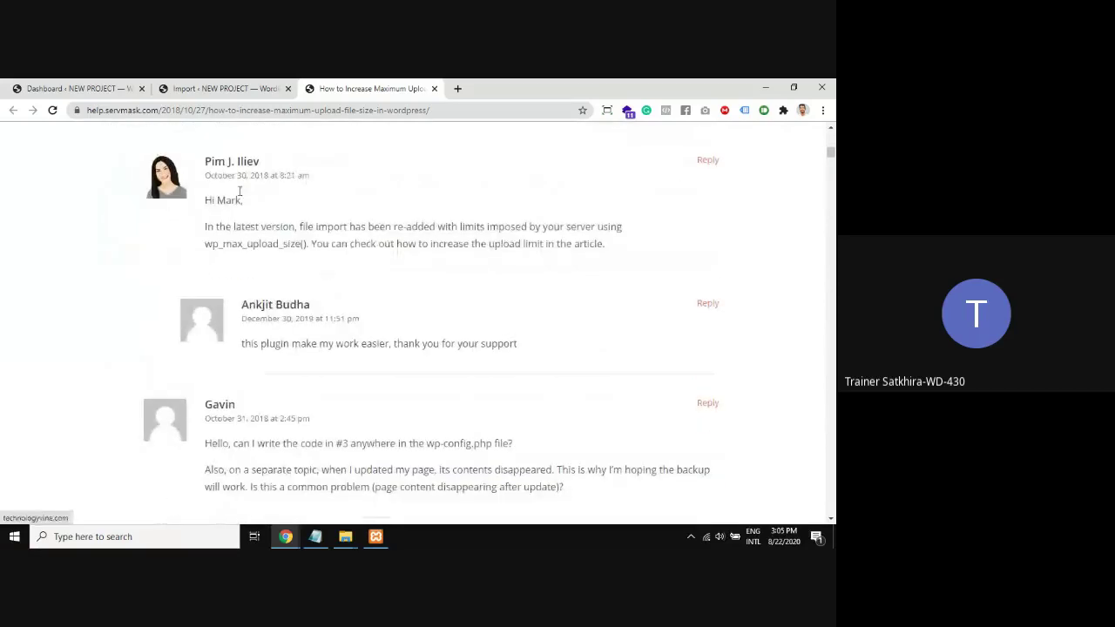
{"action": "left_click", "coordinate": [220, 87]}
{"action": "left_click", "coordinate": [344, 87]}
{"action": "left_click", "coordinate": [242, 87]}
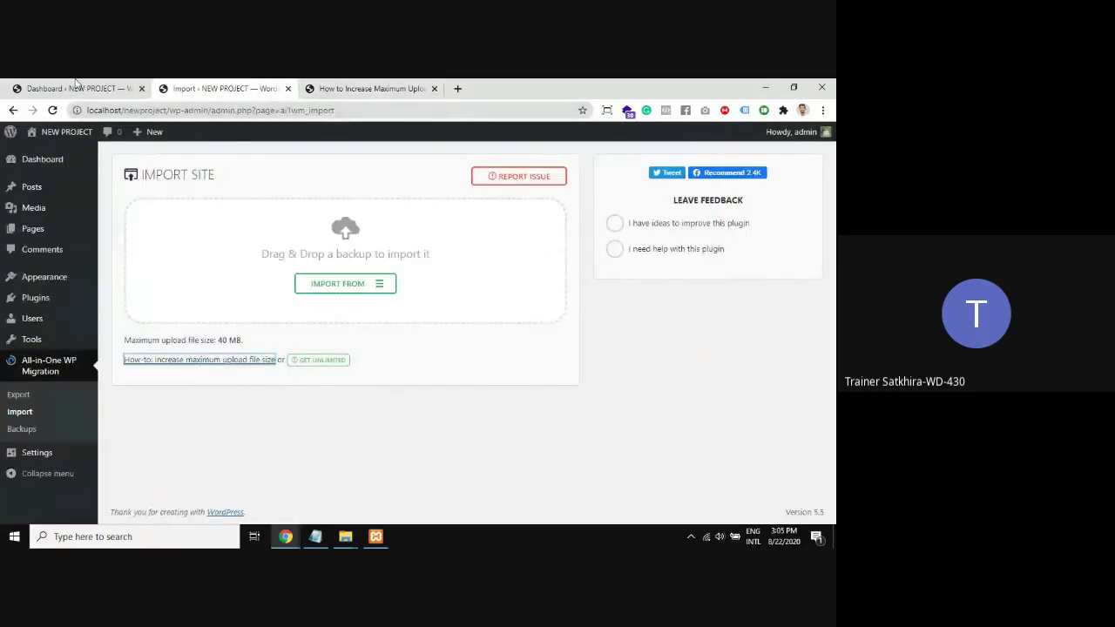
Open the Add Plugins page in a new tab and close the upload size article
{"action": "left_click", "coordinate": [79, 88]}
{"action": "left_click", "coordinate": [242, 87]}
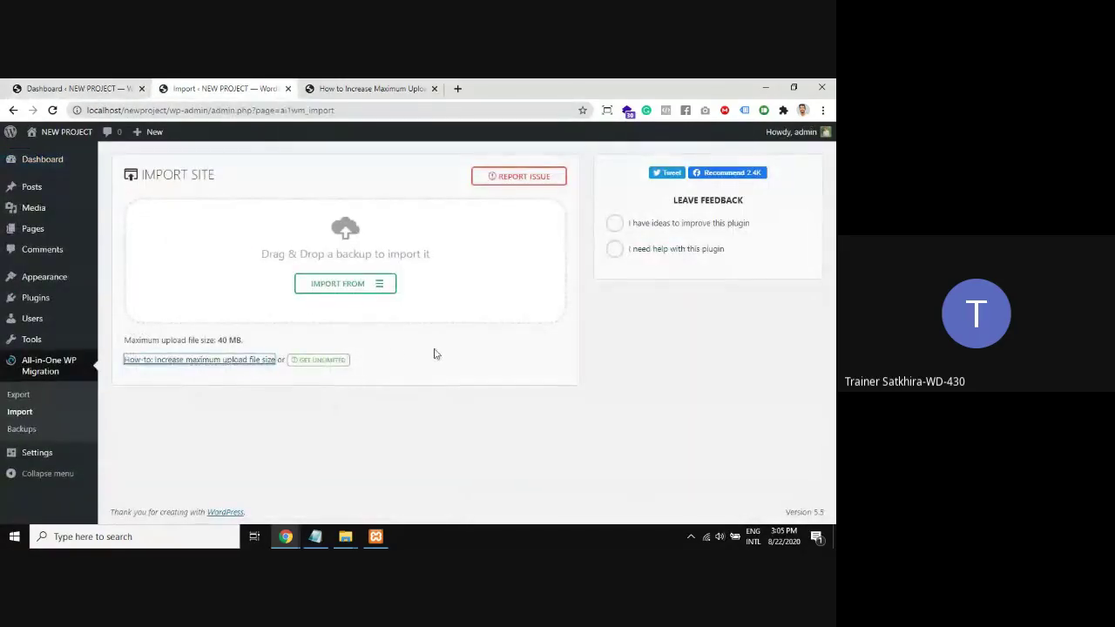
{"action": "mouse_move", "coordinate": [35, 300]}
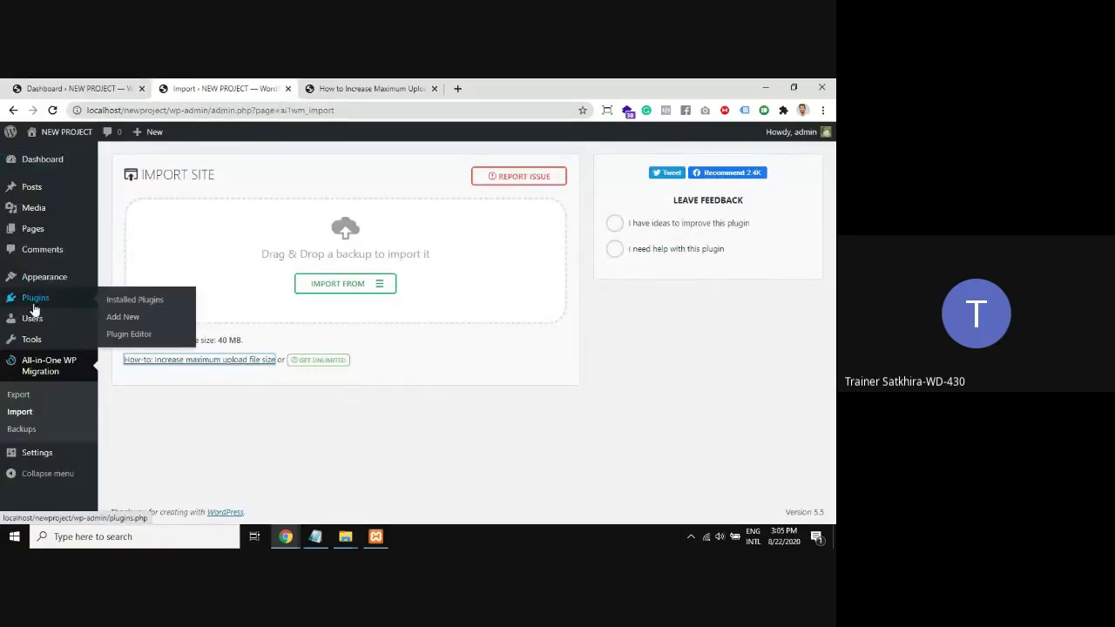
{"action": "middle_click", "coordinate": [111, 320]}
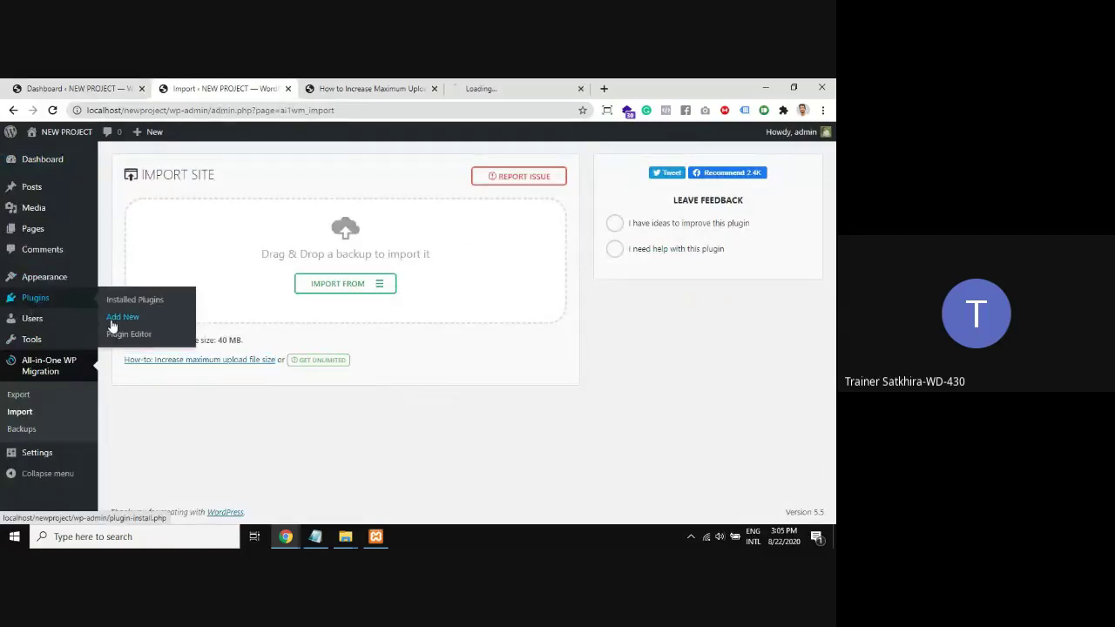
{"action": "middle_click", "coordinate": [383, 87]}
Search the plugin directory for 'upload size increase'
{"action": "left_click", "coordinate": [383, 88]}
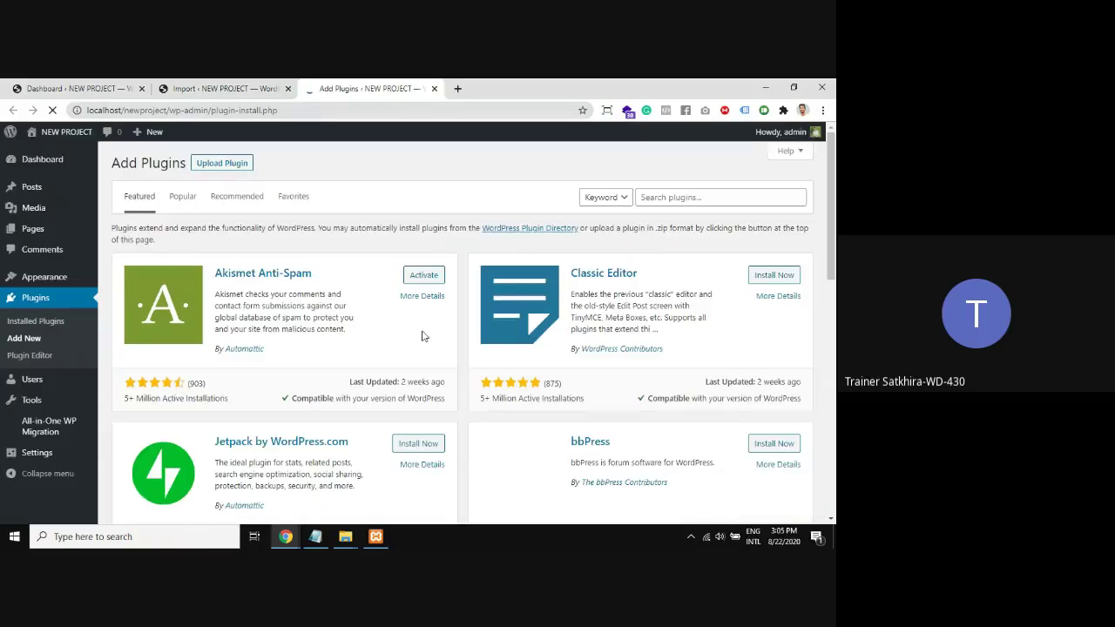
{"action": "left_click", "coordinate": [701, 197]}
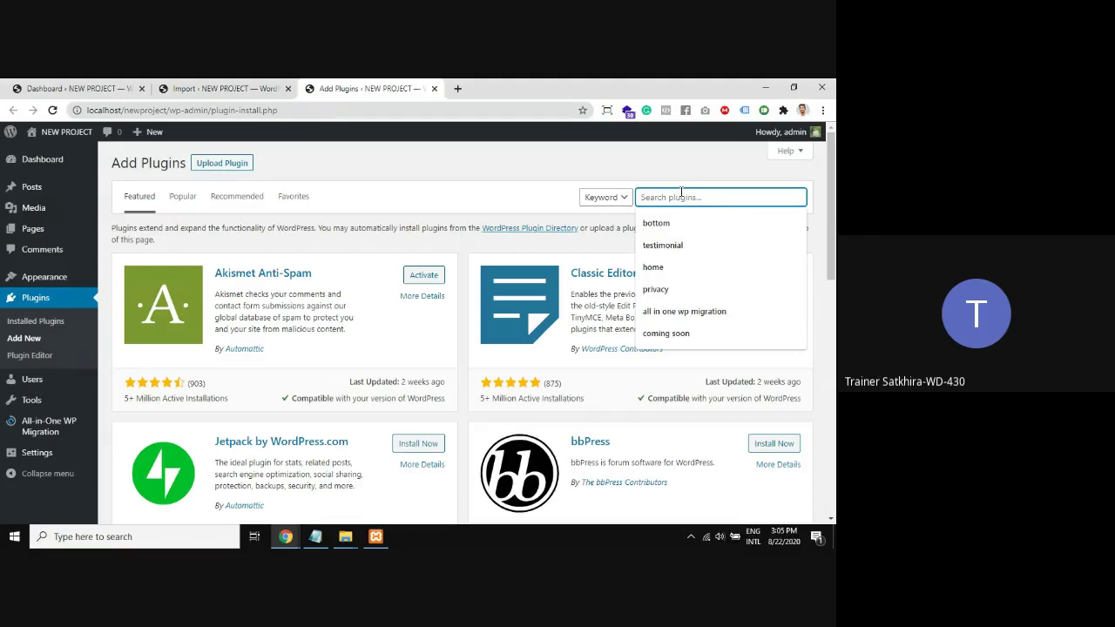
{"action": "type", "text": "upload size increase"}
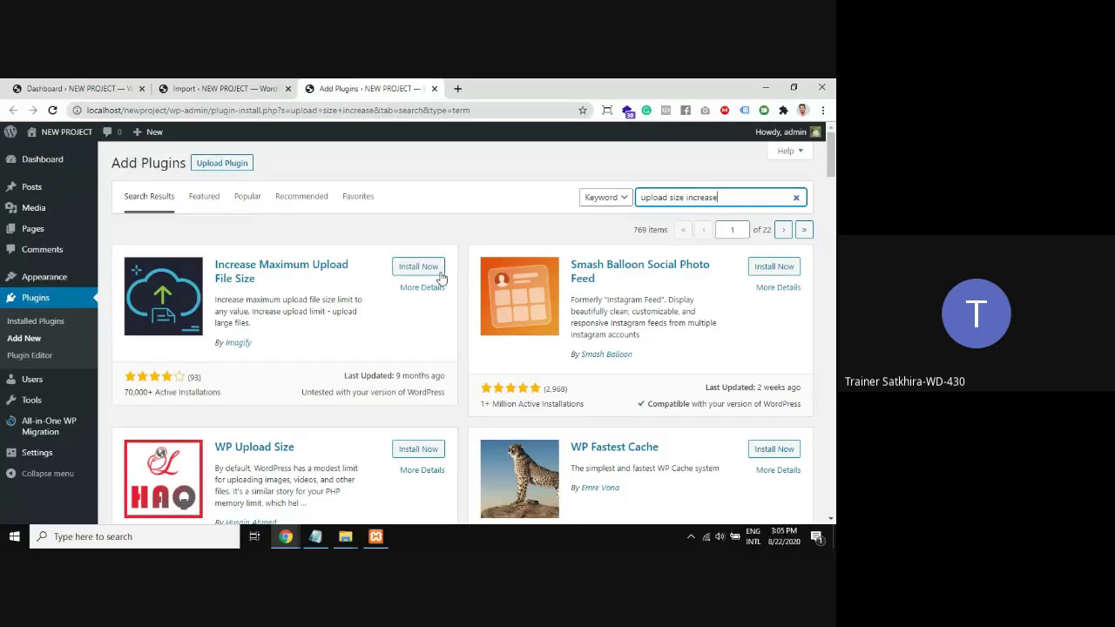
Install Imagify's Increase Maximum Upload File Size plugin from its search result card
{"action": "left_click", "coordinate": [406, 272]}
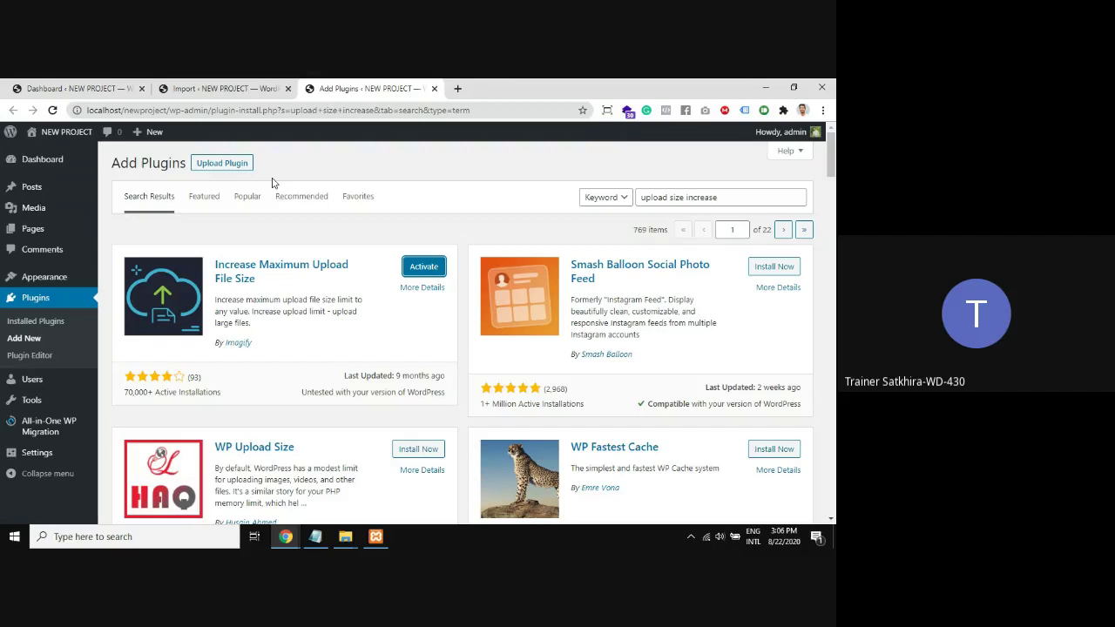
Activate the plugin and open Settings > Increase Maximum Upload File Size, showing 64MB chosen
{"action": "left_click", "coordinate": [423, 270]}
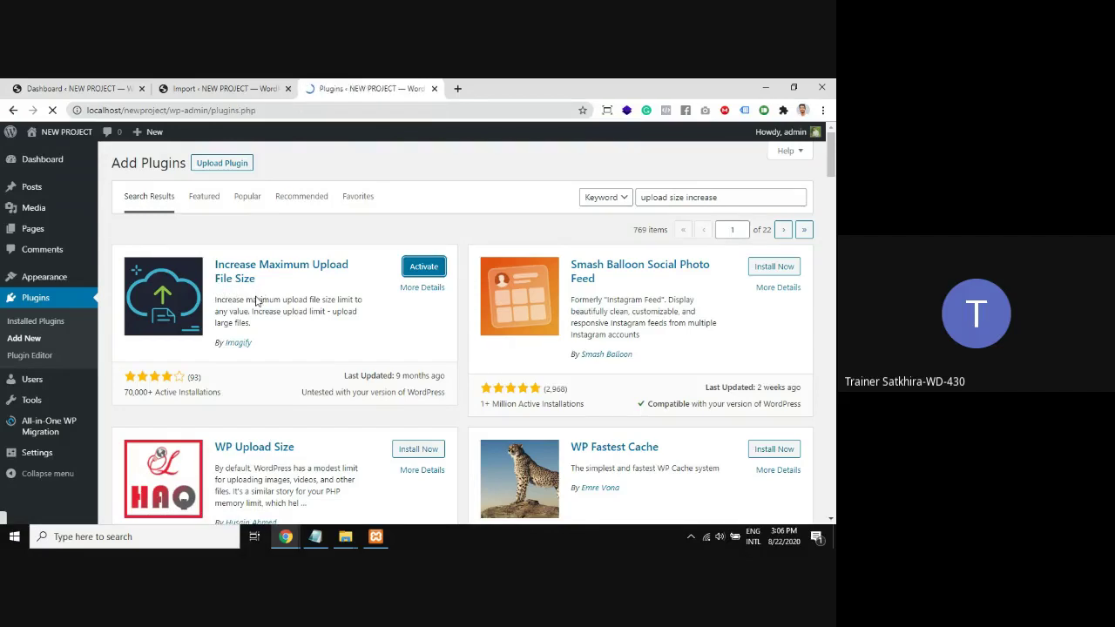
{"action": "scroll", "coordinate": [130, 320], "scroll_direction": "down", "scroll_amount": 1}
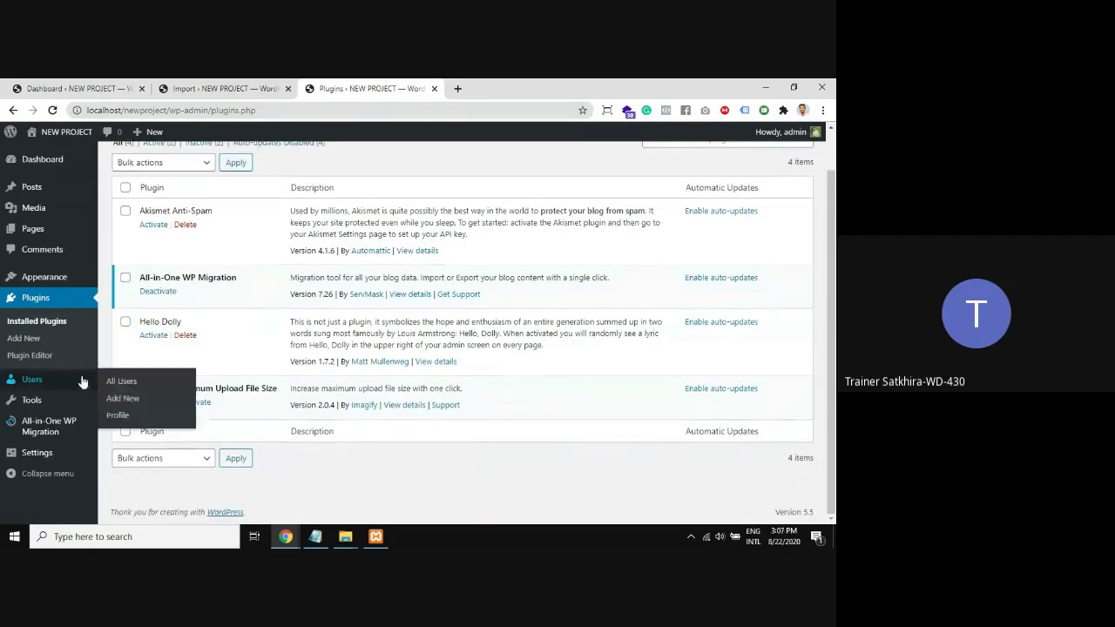
{"action": "mouse_move", "coordinate": [46, 453]}
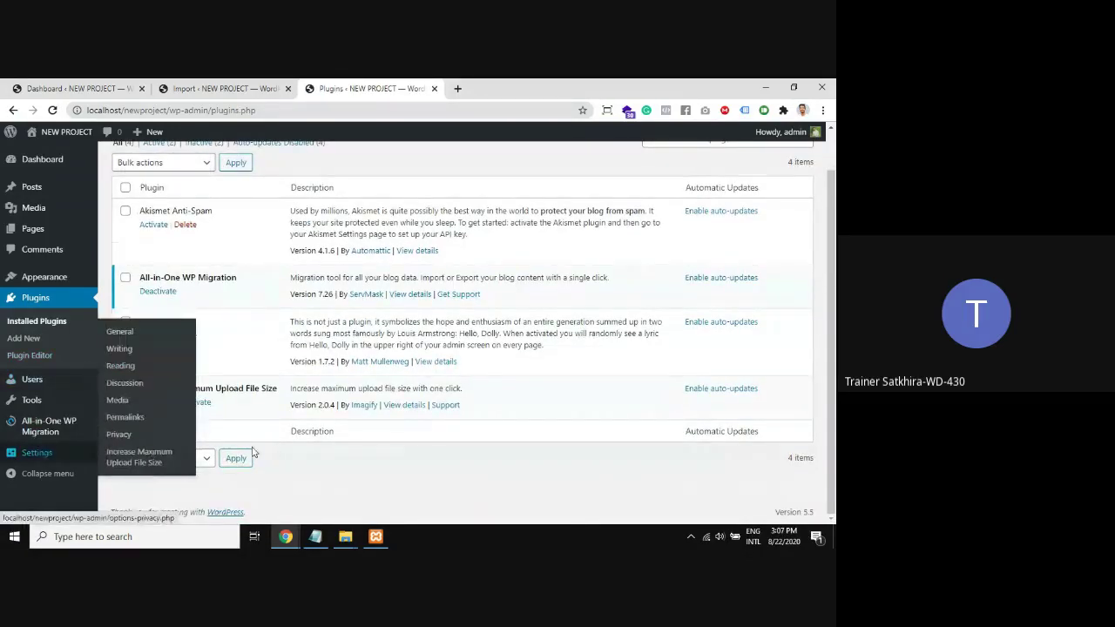
{"action": "left_click", "coordinate": [142, 464]}
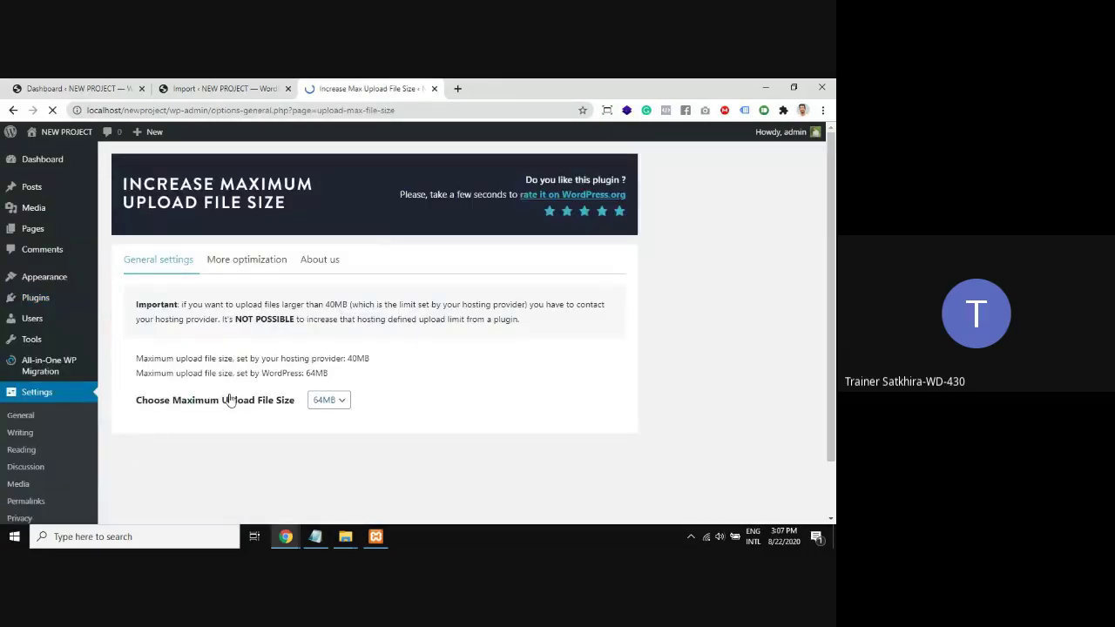
{"action": "scroll", "coordinate": [294, 406], "scroll_direction": "down", "scroll_amount": 1}
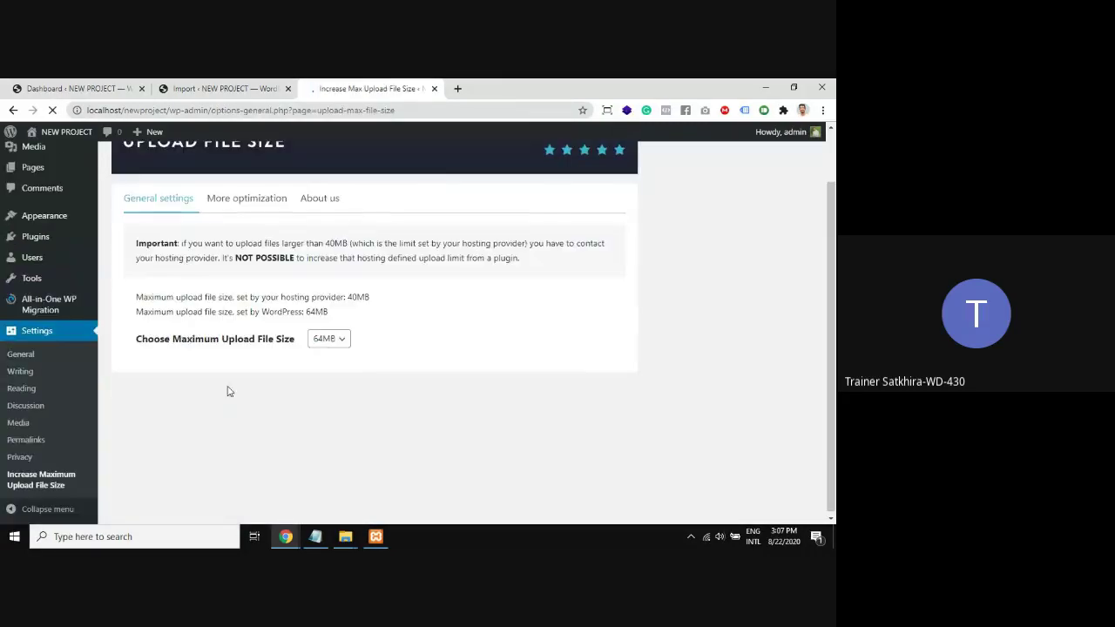
Set the maximum upload size to 512MB, save, and confirm the import page reports 512 MB
{"action": "left_click", "coordinate": [329, 338]}
{"action": "left_click", "coordinate": [329, 416]}
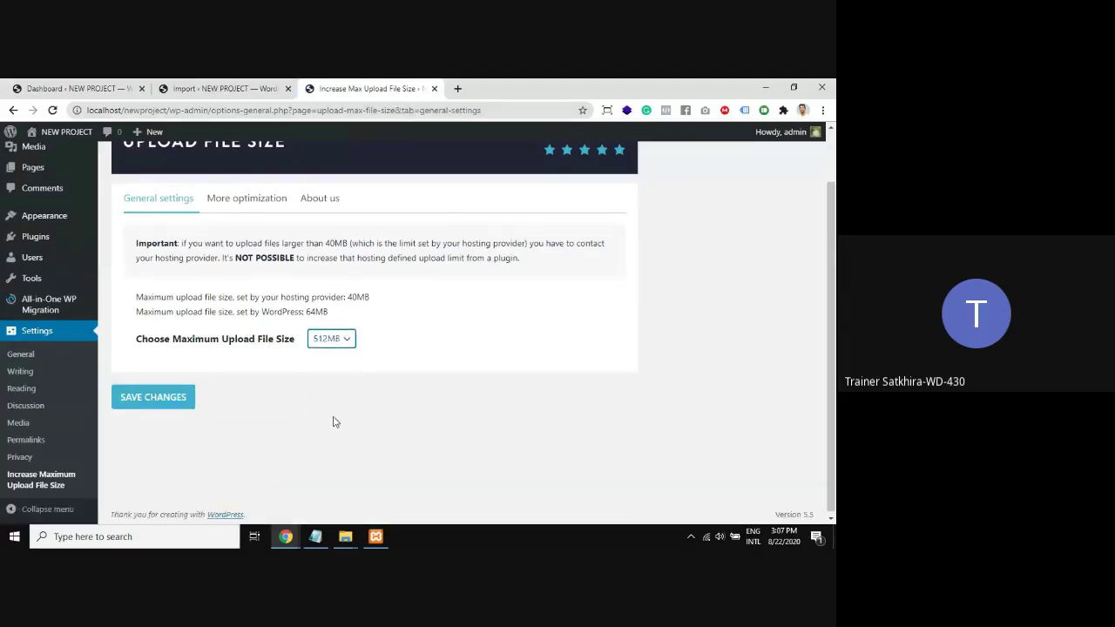
{"action": "left_click", "coordinate": [171, 406]}
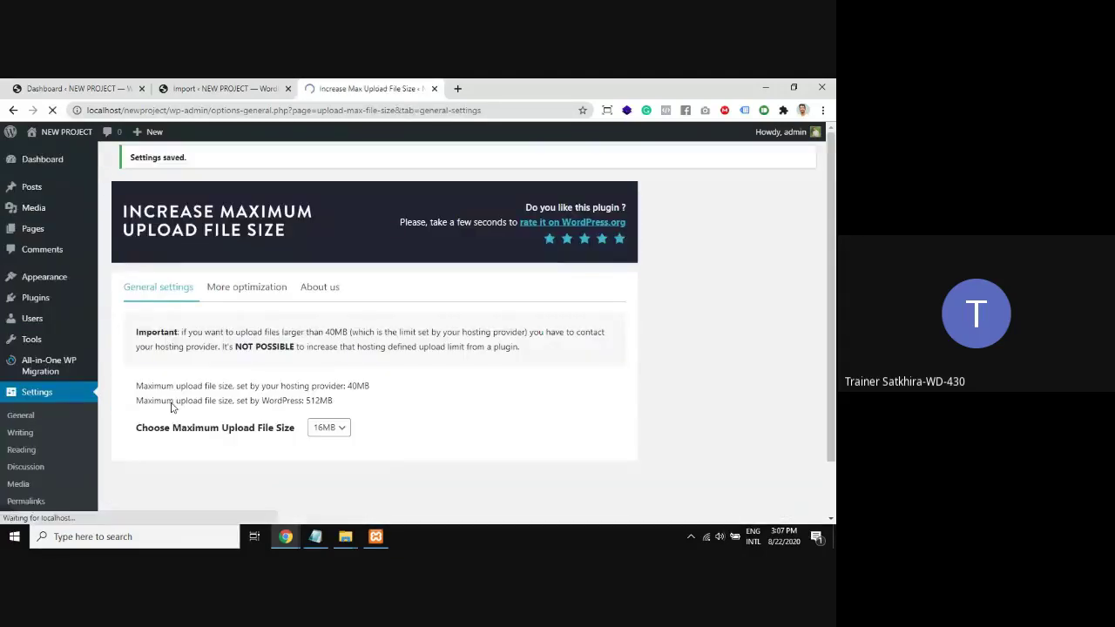
{"action": "left_click", "coordinate": [209, 87]}
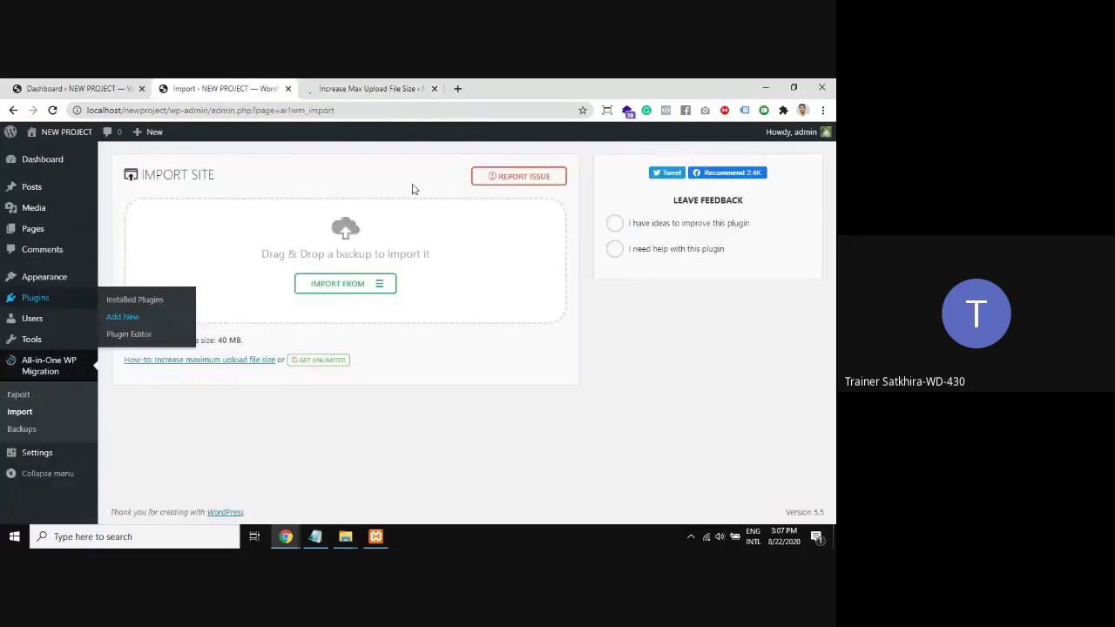
{"action": "left_click", "coordinate": [53, 110]}
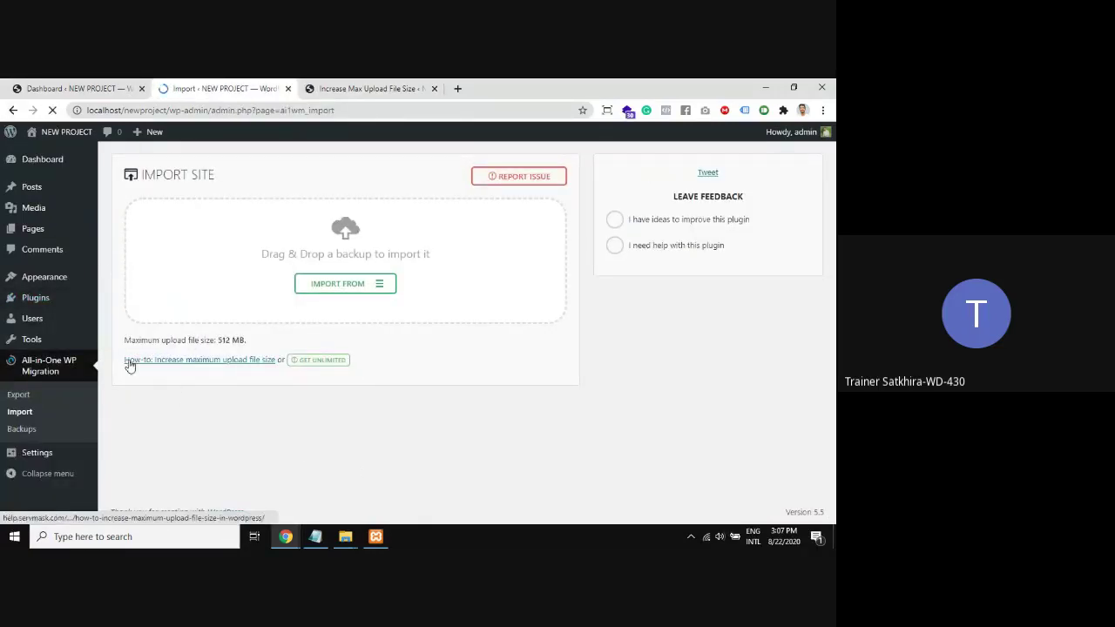
{"action": "left_click_drag", "start_coordinate": [125, 339], "coordinate": [255, 343]}
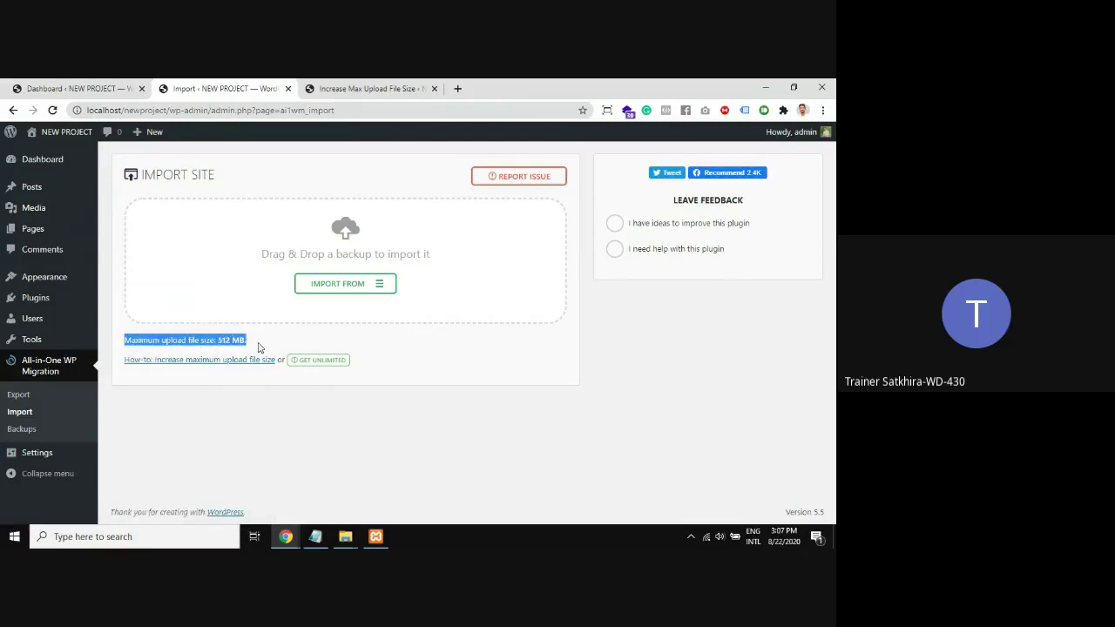
Change the upload limit to 1GB, save, and confirm the import page shows 1 GB
{"action": "left_click", "coordinate": [382, 85]}
{"action": "scroll", "coordinate": [373, 323], "scroll_direction": "down", "scroll_amount": 1}
{"action": "left_click", "coordinate": [331, 385]}
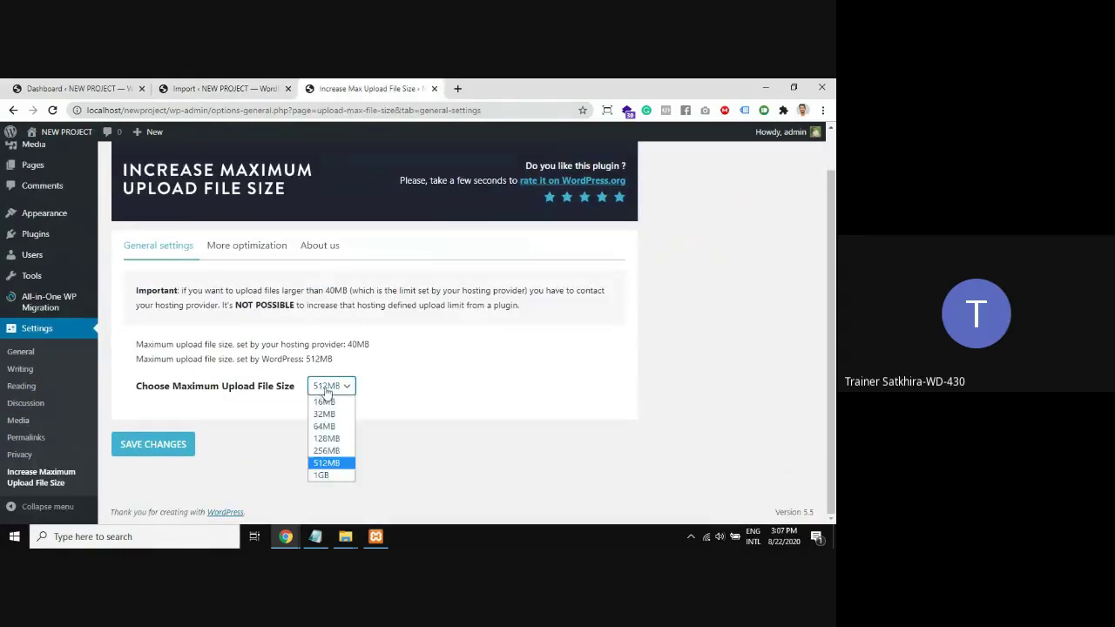
{"action": "left_click", "coordinate": [339, 474]}
{"action": "left_click", "coordinate": [153, 444]}
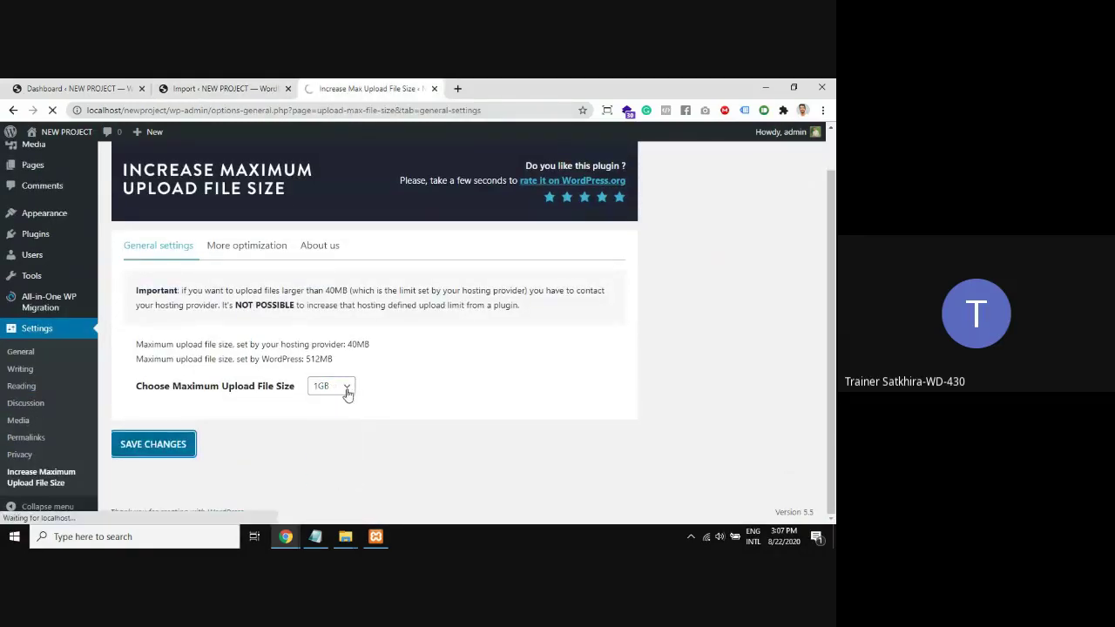
{"action": "left_click", "coordinate": [223, 88]}
{"action": "left_click", "coordinate": [52, 110]}
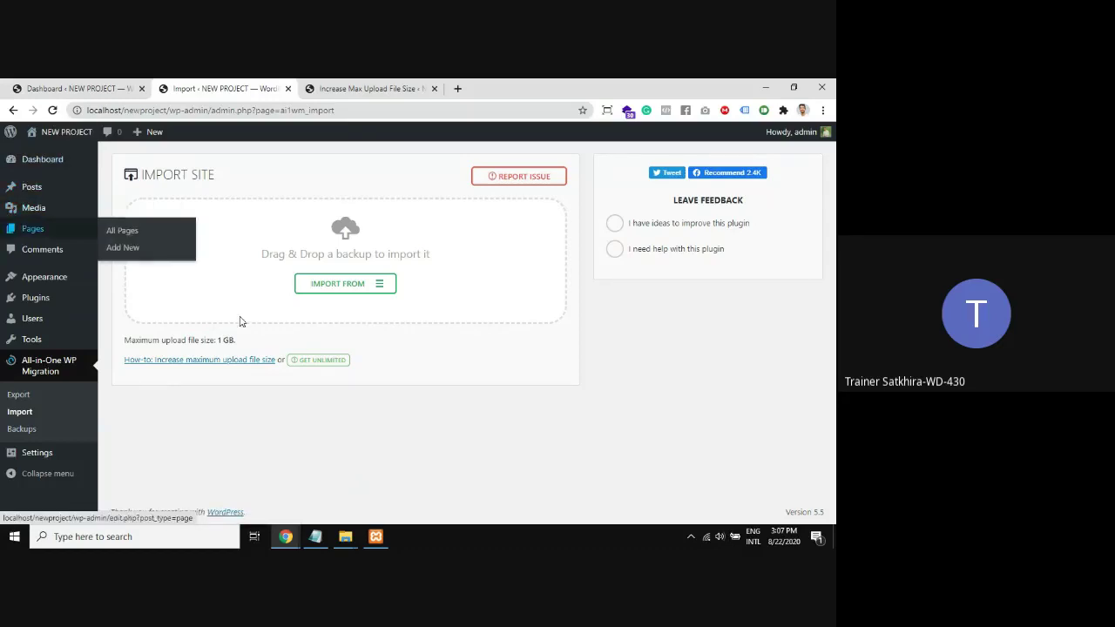
{"action": "left_click_drag", "start_coordinate": [248, 359], "coordinate": [183, 340]}
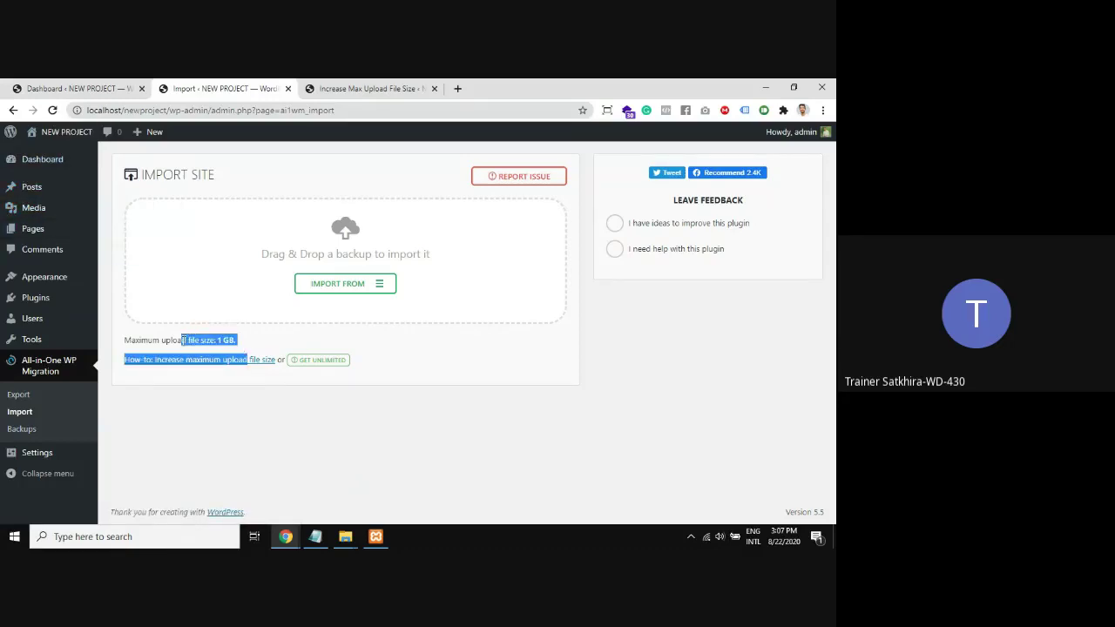
{"action": "left_click", "coordinate": [325, 345]}
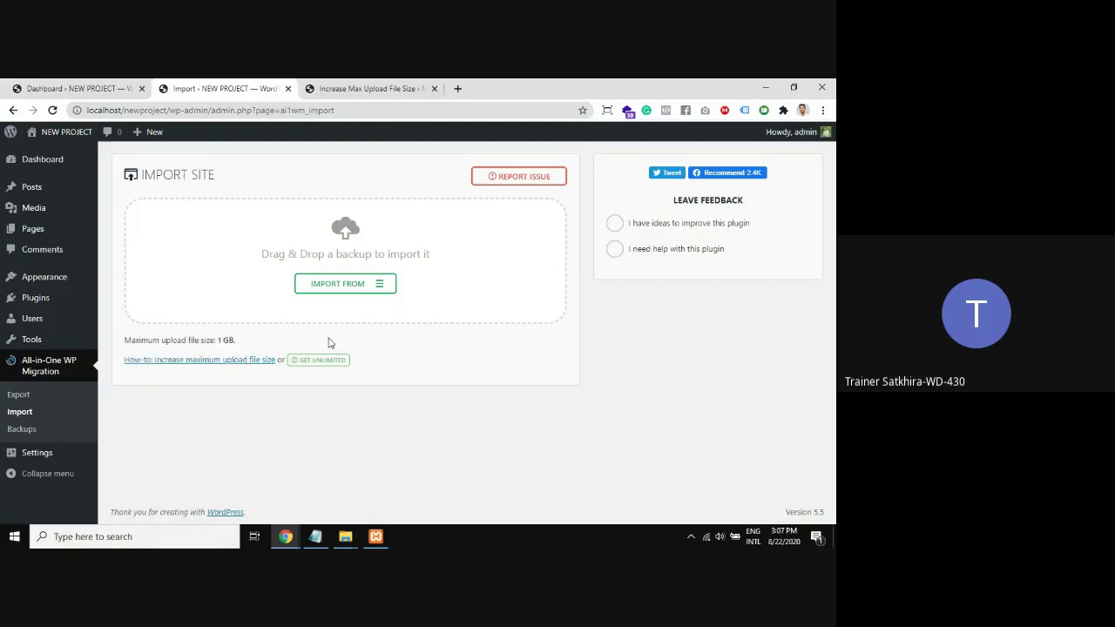
{"action": "middle_click", "coordinate": [324, 360]}
{"action": "left_click", "coordinate": [505, 88]}
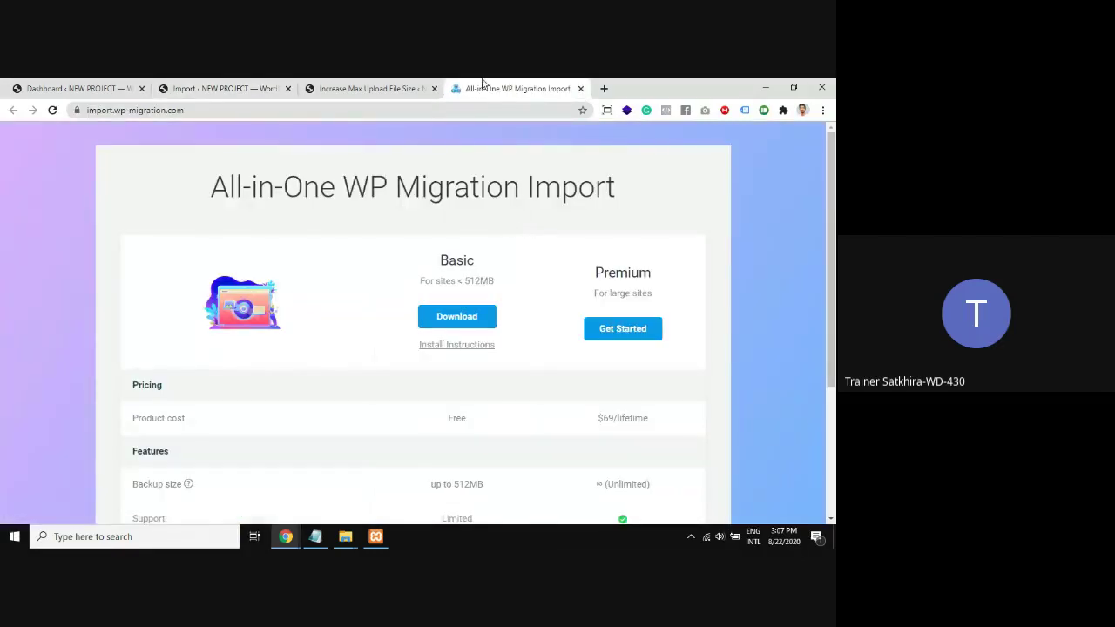
{"action": "middle_click", "coordinate": [482, 87]}
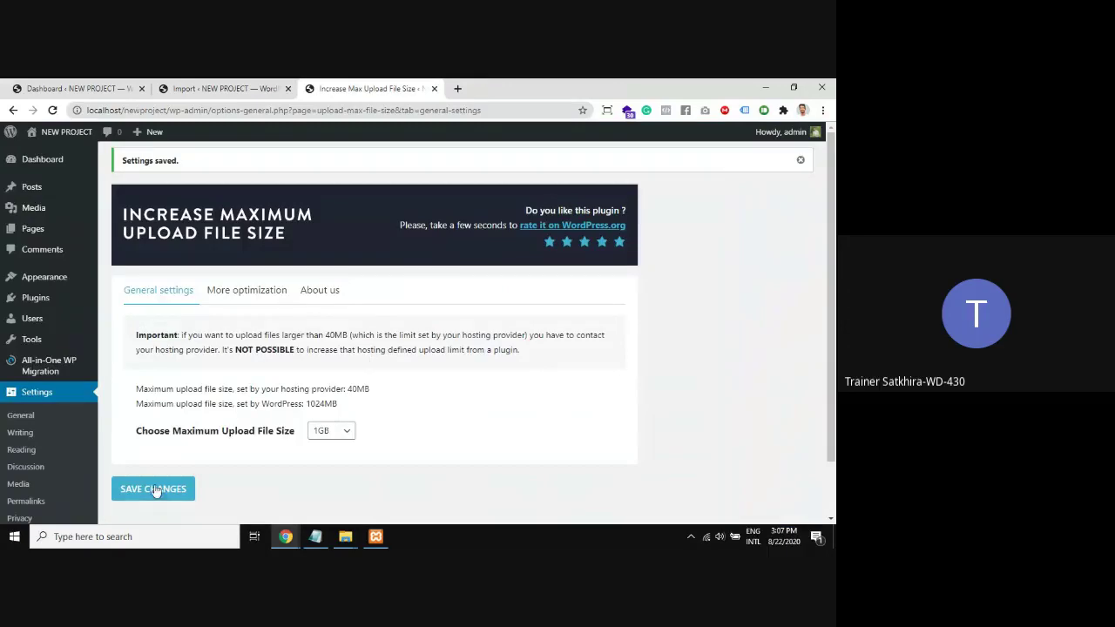
{"action": "left_click", "coordinate": [150, 87]}
{"action": "left_click", "coordinate": [247, 85]}
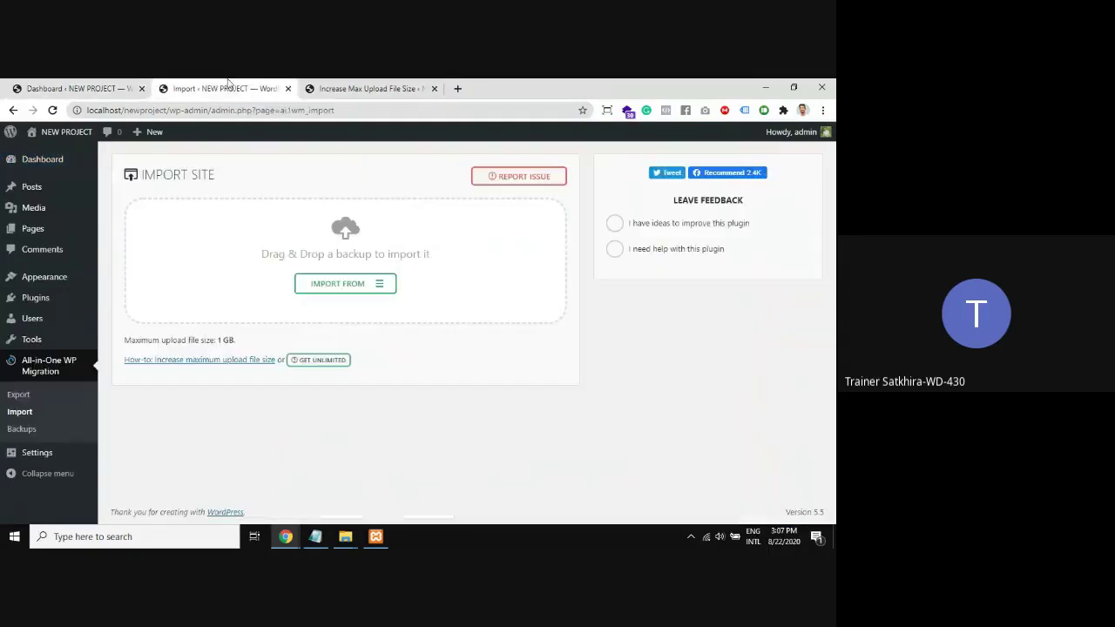
{"action": "middle_click", "coordinate": [317, 364]}
{"action": "left_click", "coordinate": [386, 87]}
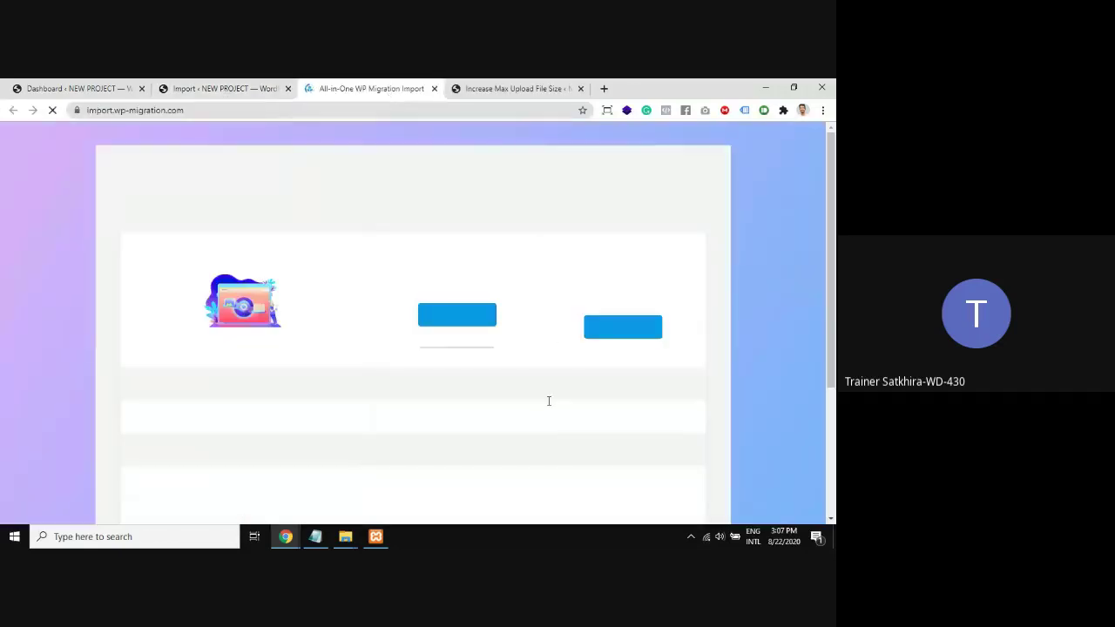
{"action": "scroll", "coordinate": [522, 388], "scroll_direction": "down", "scroll_amount": 3}
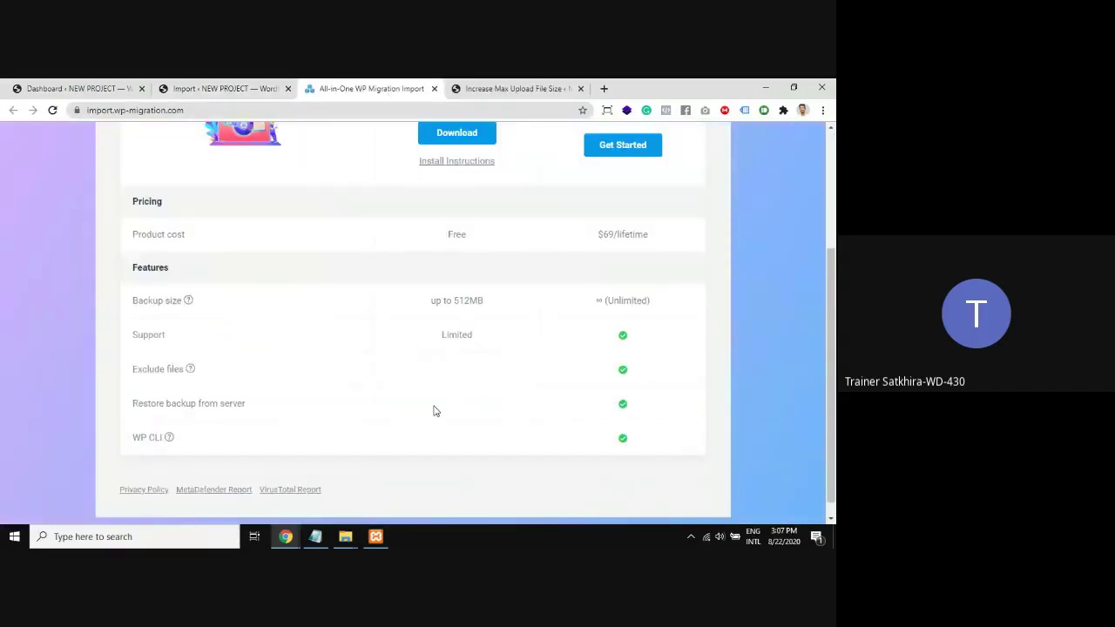
{"action": "scroll", "coordinate": [437, 144], "scroll_direction": "up", "scroll_amount": 1}
{"action": "scroll", "coordinate": [437, 144], "scroll_direction": "up", "scroll_amount": 1}
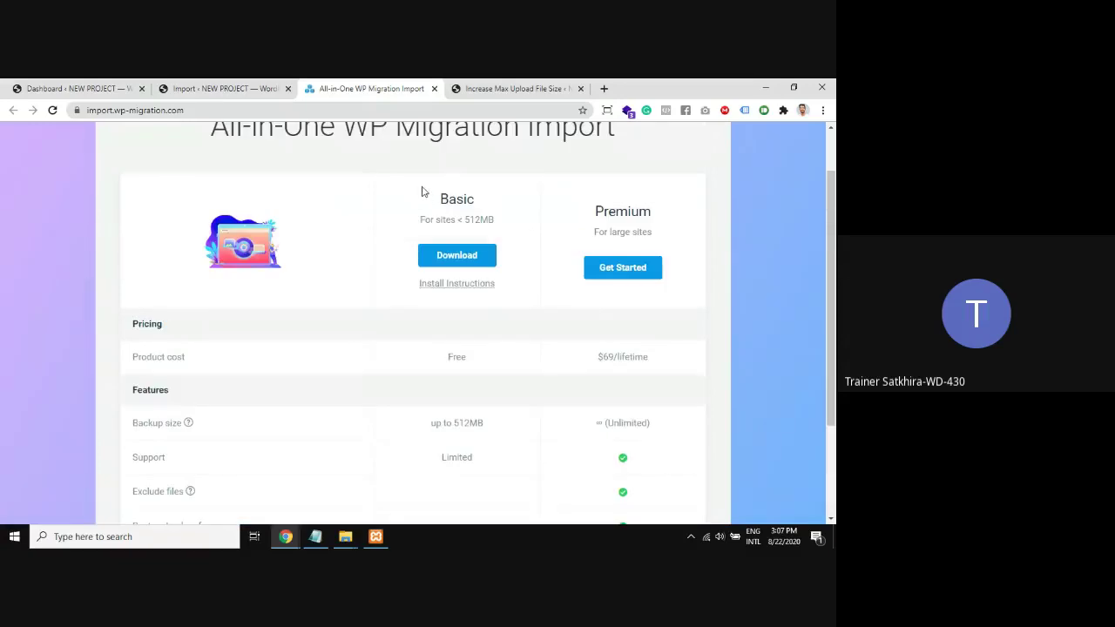
{"action": "left_click_drag", "start_coordinate": [434, 193], "coordinate": [481, 232]}
{"action": "scroll", "coordinate": [481, 232], "scroll_direction": "down", "scroll_amount": 2}
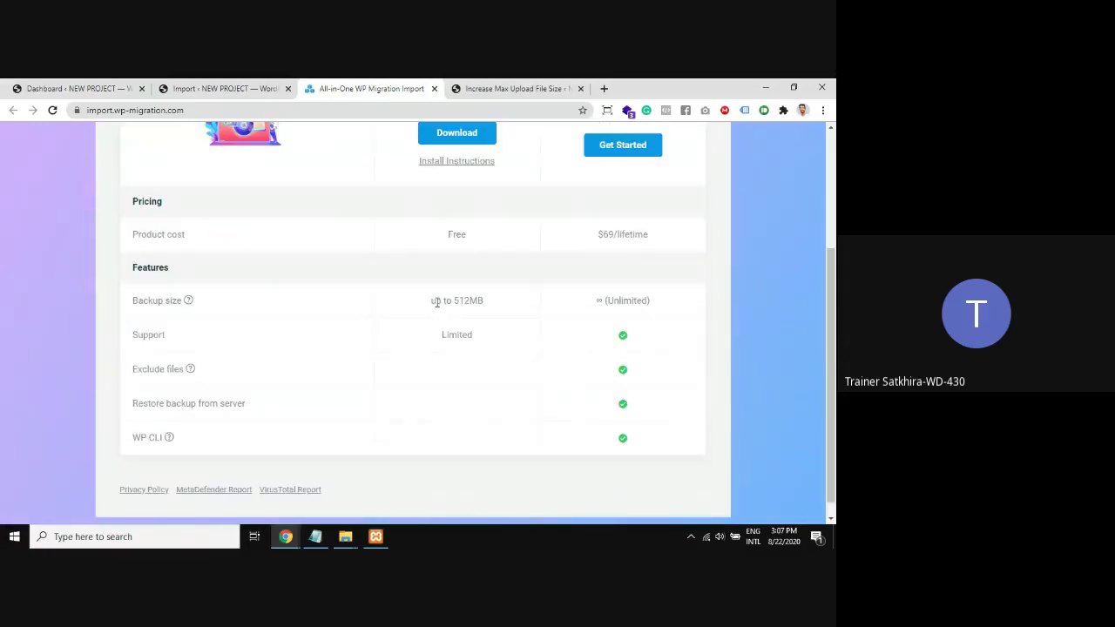
{"action": "left_click_drag", "start_coordinate": [435, 301], "coordinate": [493, 302]}
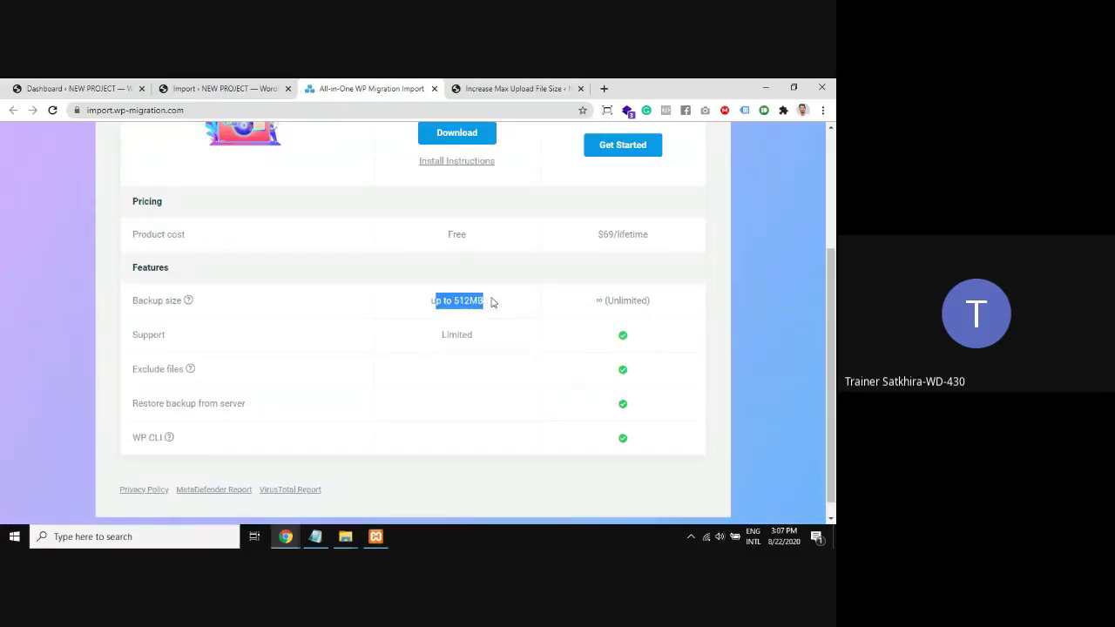
{"action": "middle_click", "coordinate": [353, 86]}
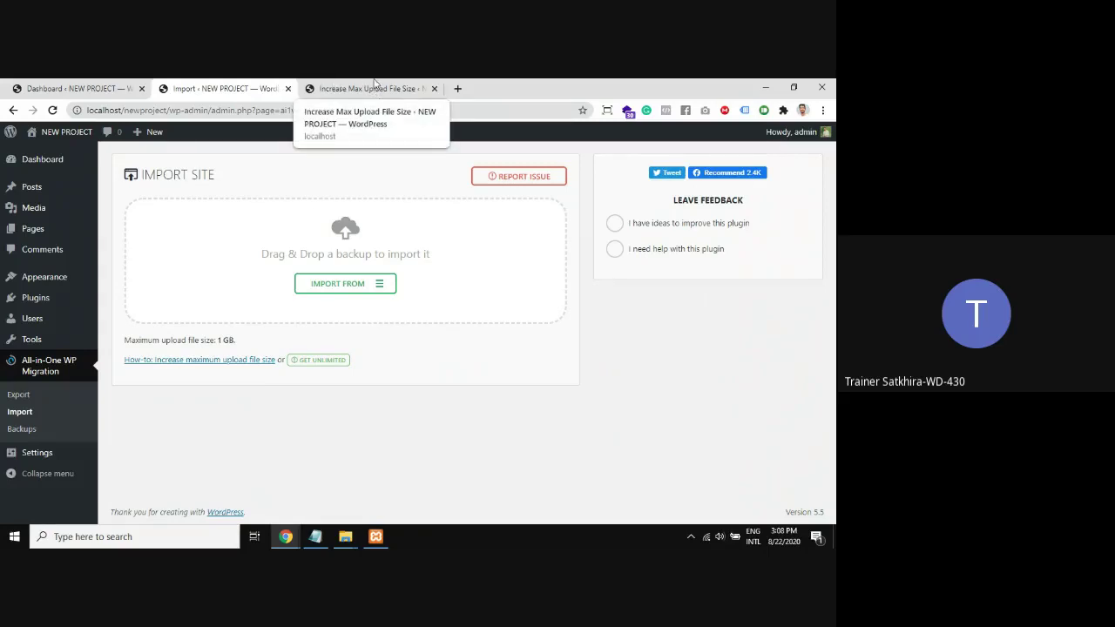
Close the upload-size tab, import the .wpress backup from Downloads, and dismiss the resulting error
{"action": "middle_click", "coordinate": [374, 83]}
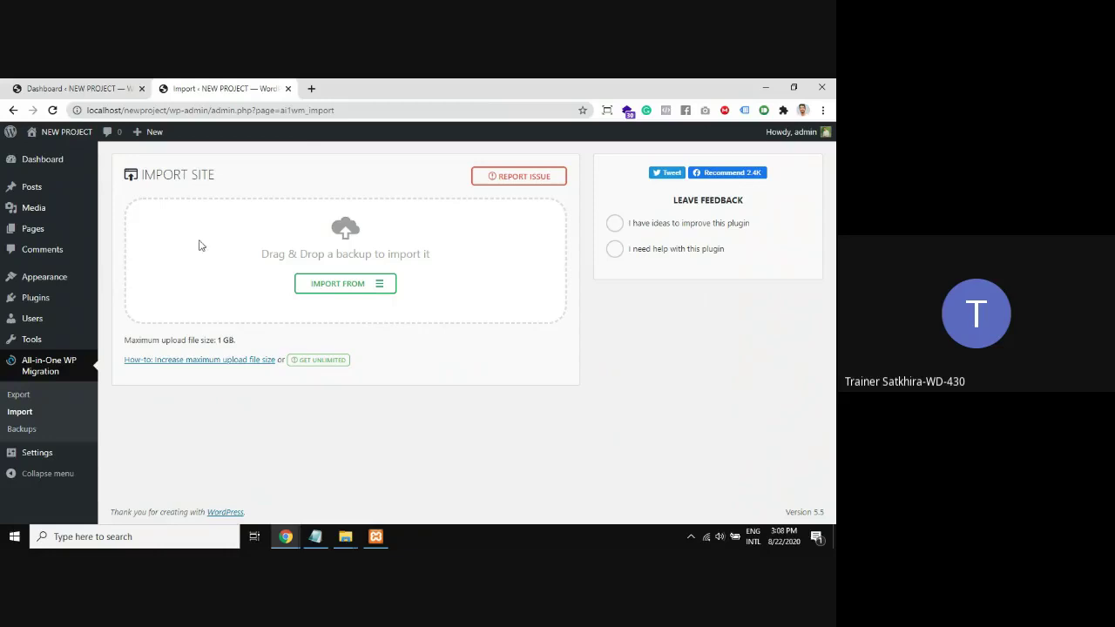
{"action": "left_click", "coordinate": [314, 283]}
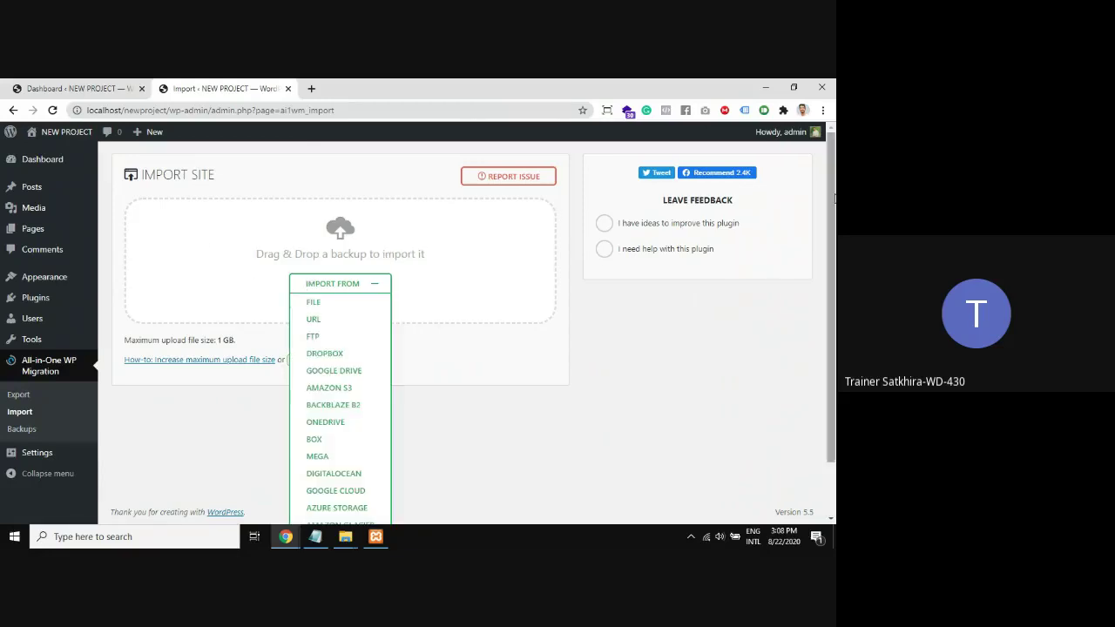
{"action": "left_click", "coordinate": [329, 305]}
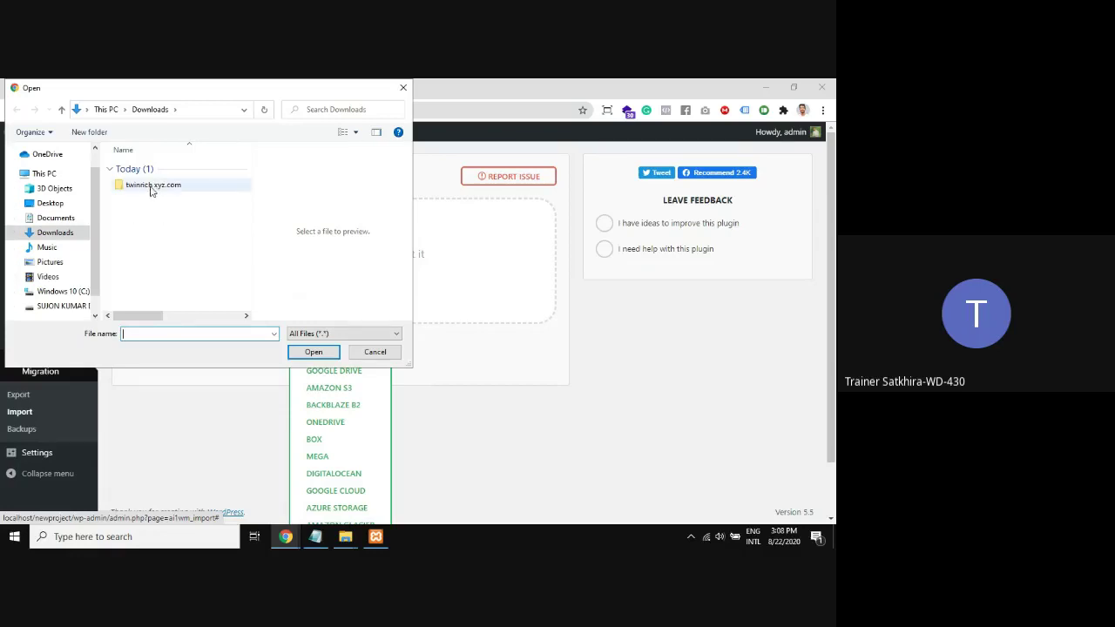
{"action": "double_click", "coordinate": [152, 185]}
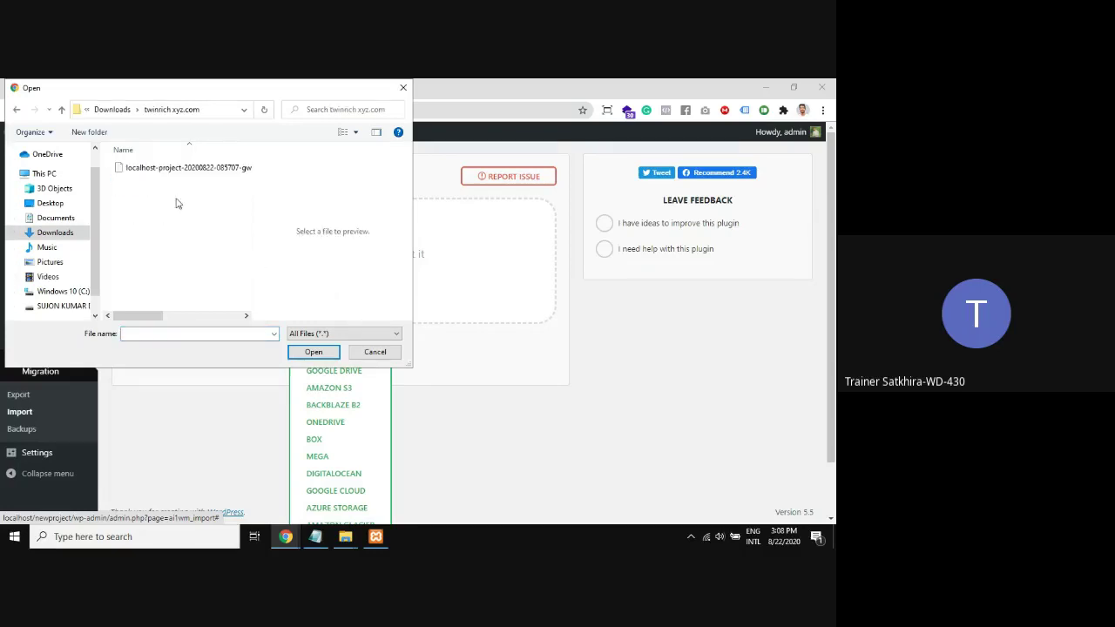
{"action": "double_click", "coordinate": [178, 169]}
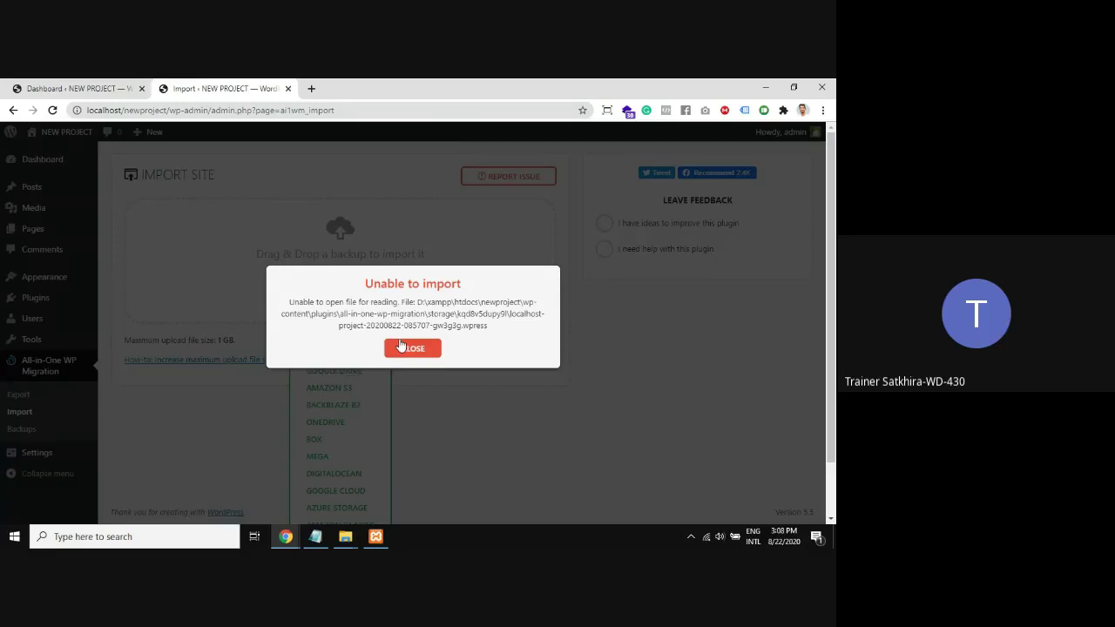
{"action": "left_click", "coordinate": [435, 347]}
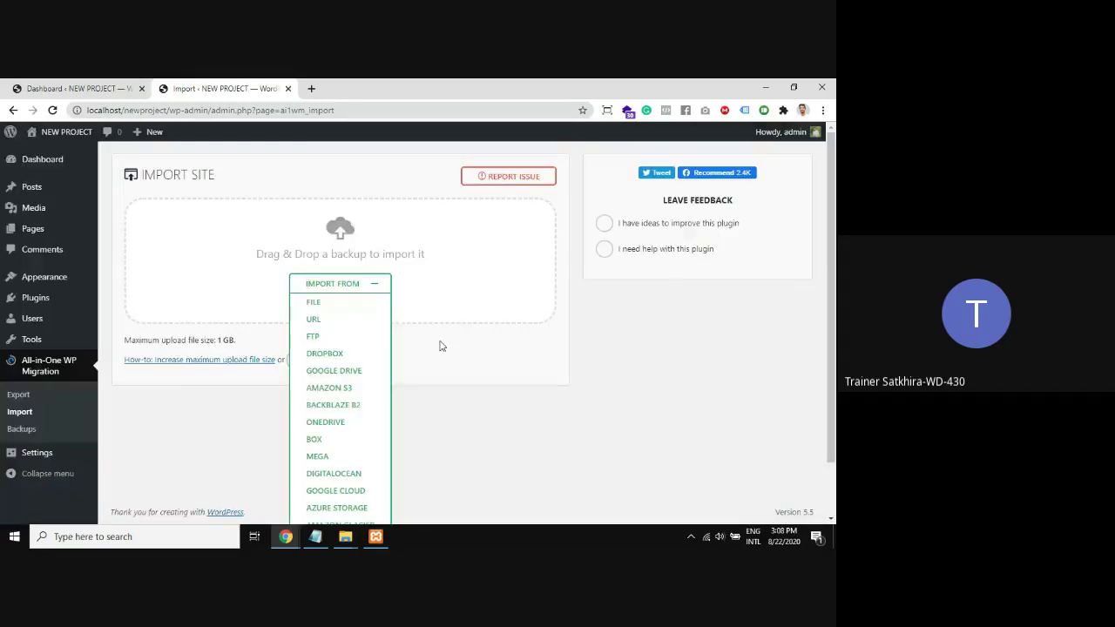
Reload the import page, retry importing the backup file, and select the 'Unable to import' error text
{"action": "left_click", "coordinate": [52, 110]}
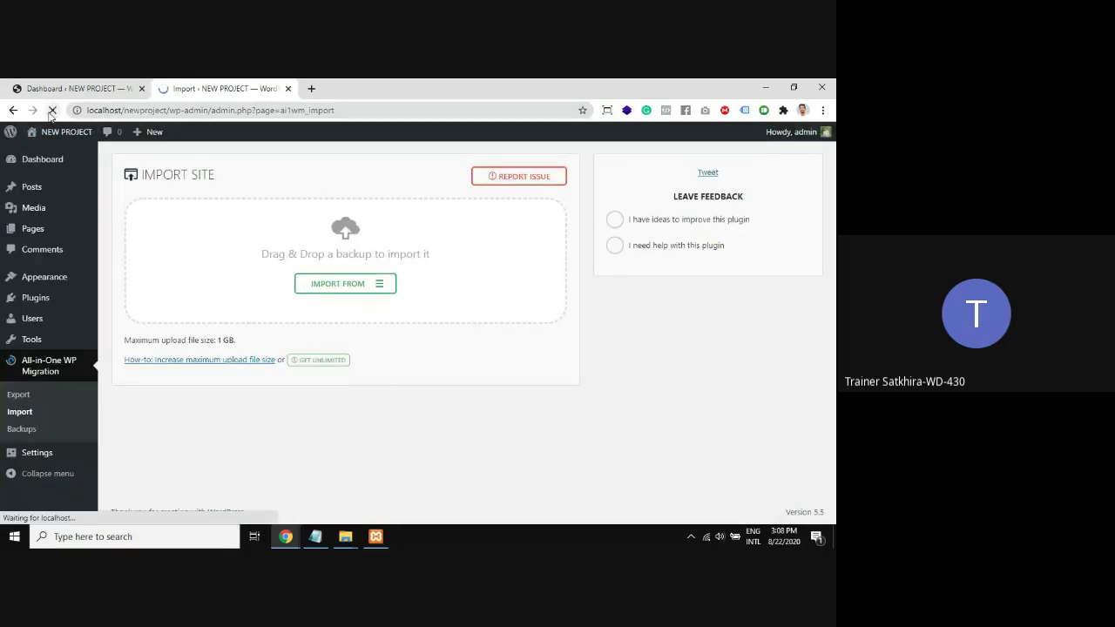
{"action": "left_click", "coordinate": [322, 288]}
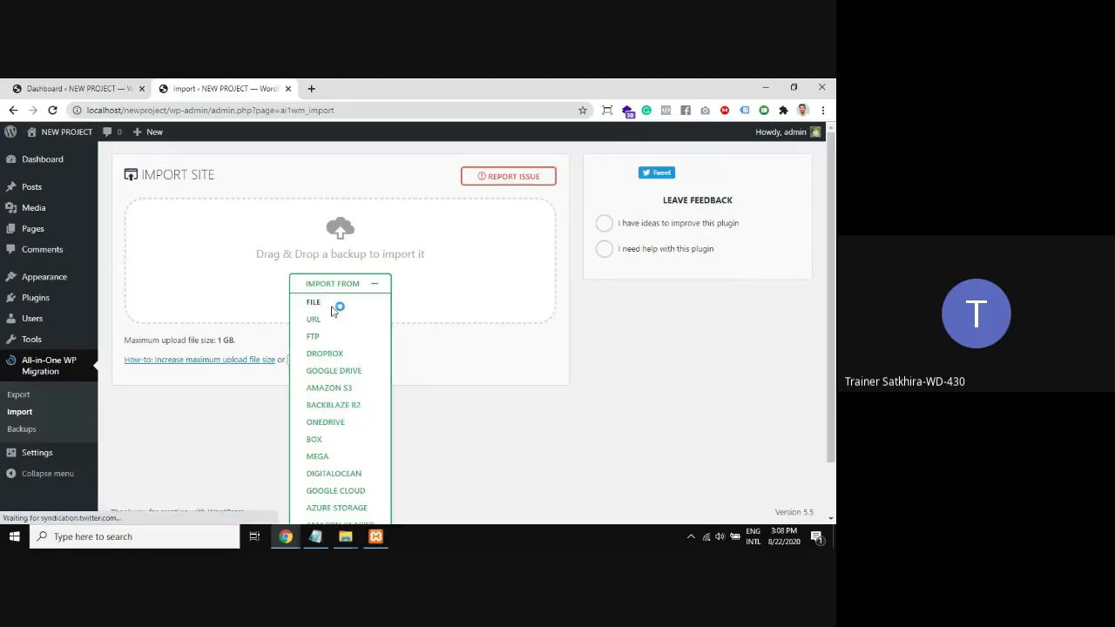
{"action": "left_click", "coordinate": [314, 302]}
{"action": "double_click", "coordinate": [186, 166]}
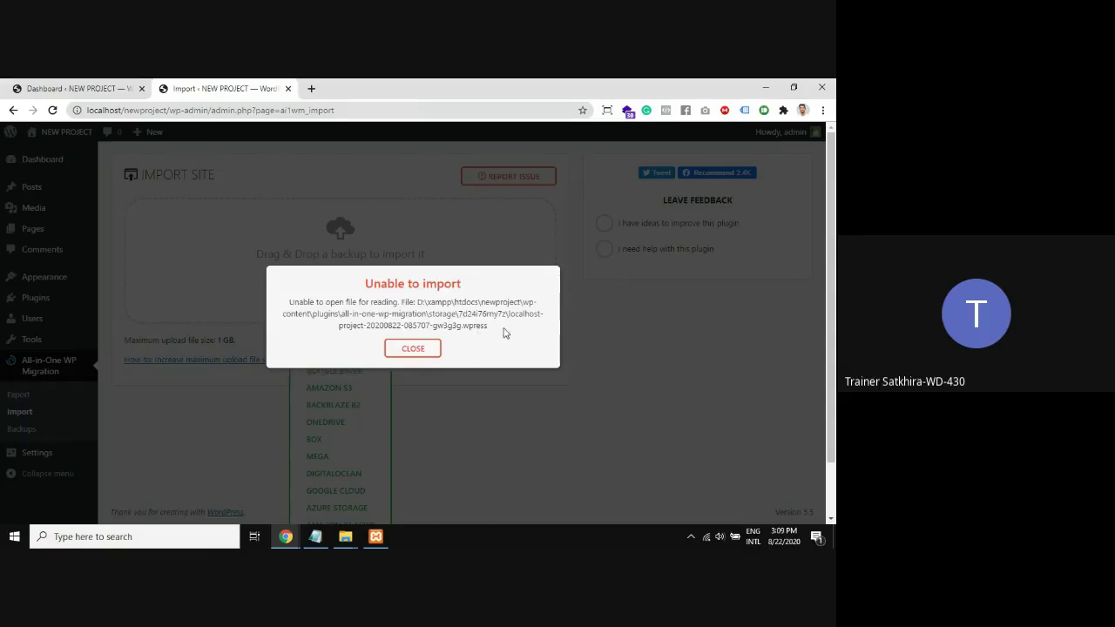
{"action": "left_click_drag", "start_coordinate": [504, 329], "coordinate": [291, 302]}
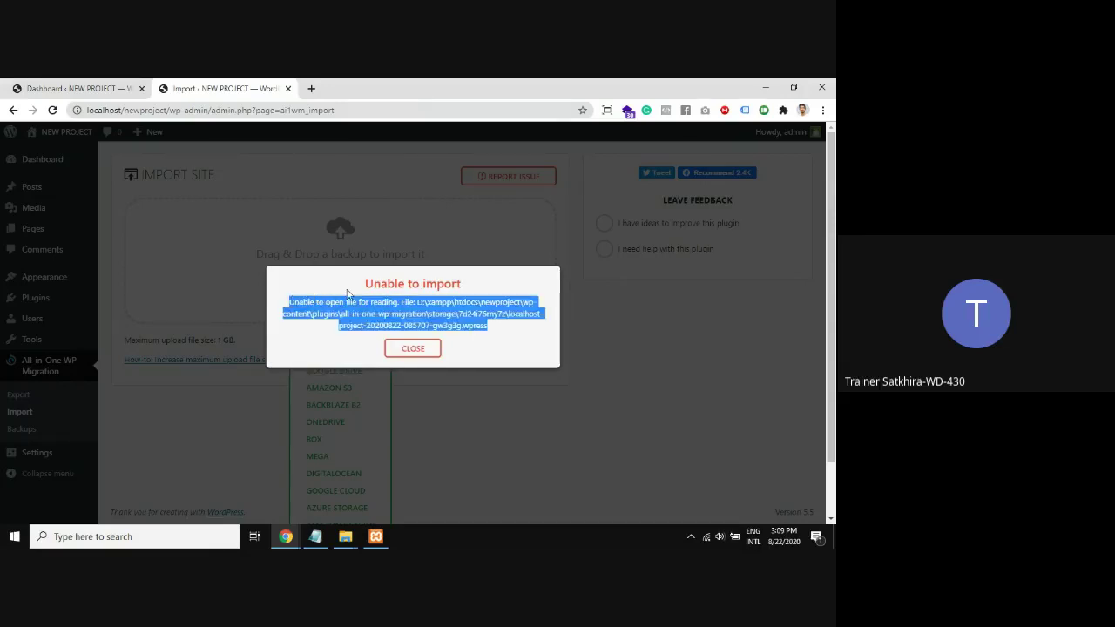
Search the web for the pasted error message, then trim the file path from the query
{"action": "left_click", "coordinate": [311, 88]}
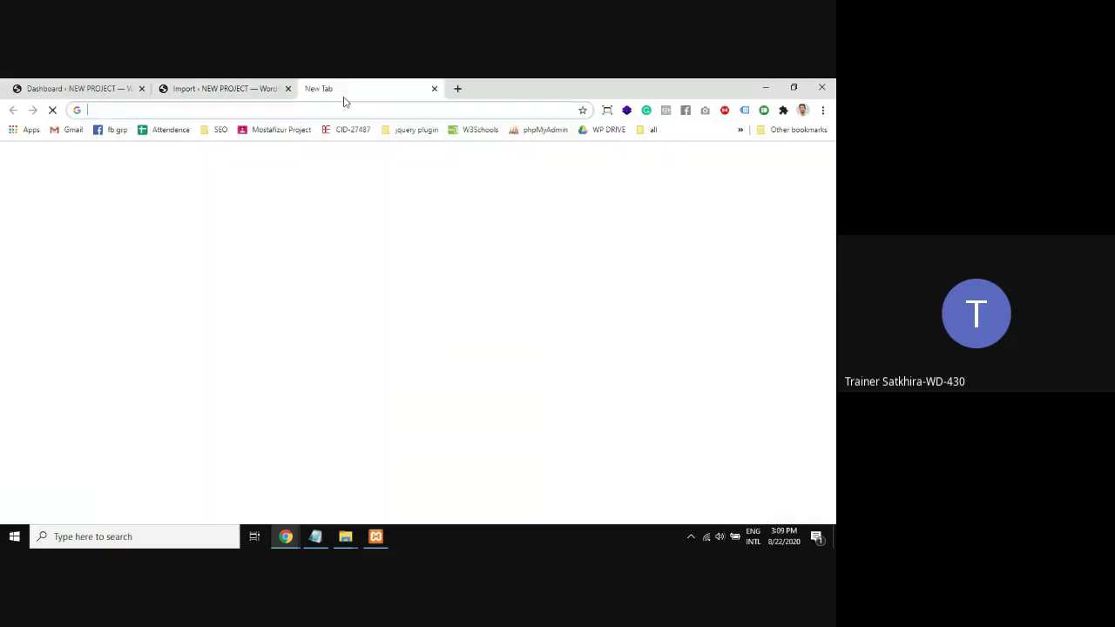
{"action": "key", "text": "ctrl+v"}
{"action": "key", "text": "Return"}
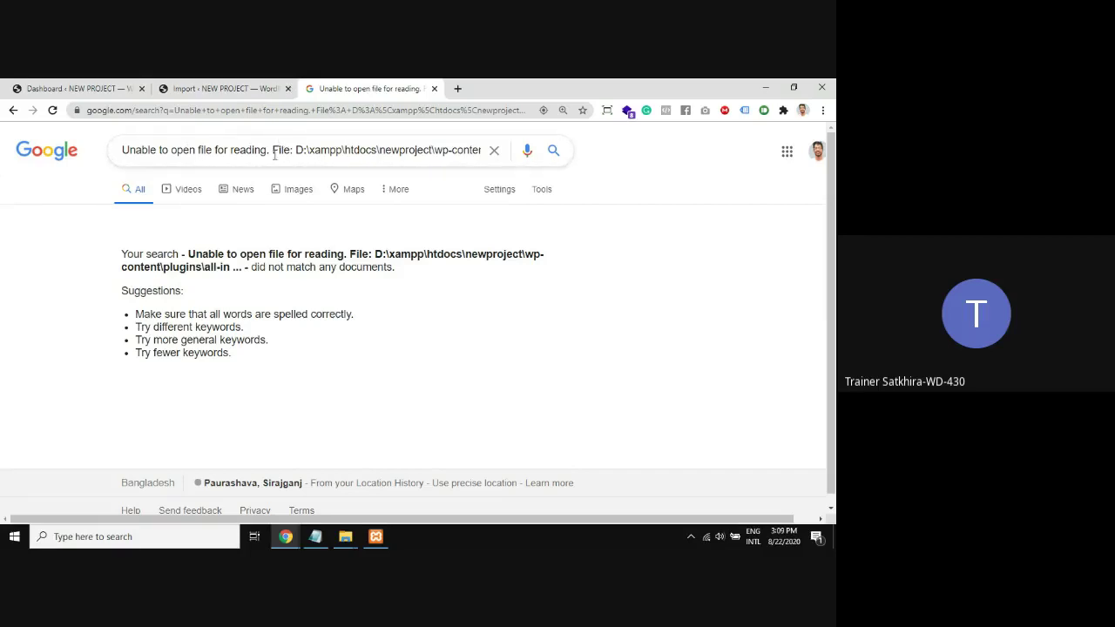
{"action": "left_click_drag", "start_coordinate": [274, 152], "coordinate": [437, 169]}
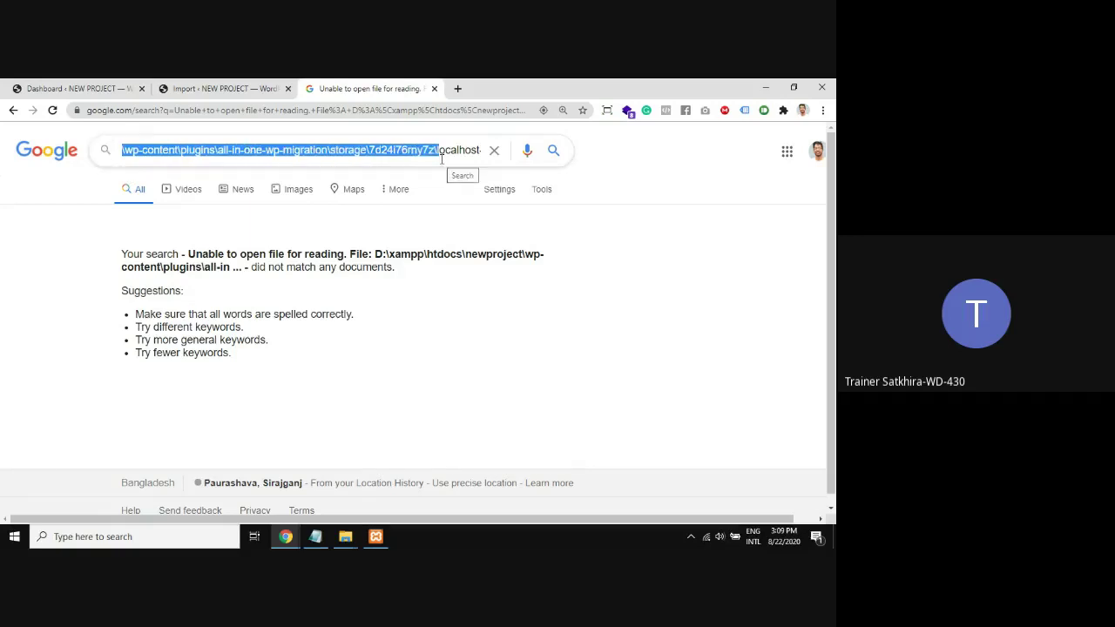
{"action": "key", "text": "BackSpace"}
{"action": "key", "text": "Return"}
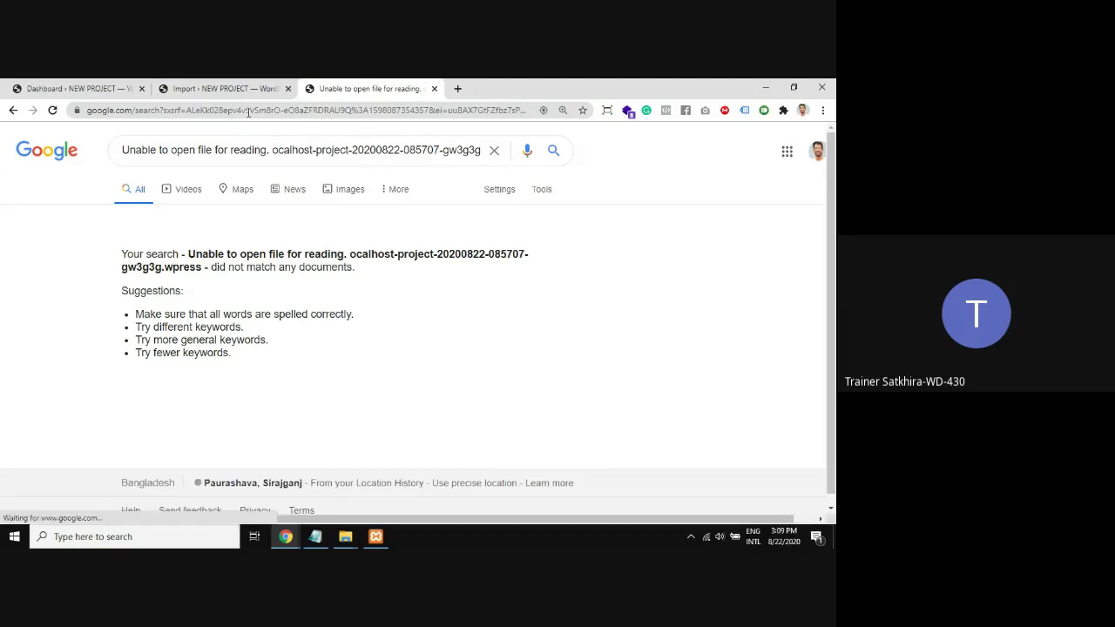
Copy 'Unable to open file for reading.' from the error and search it with 'wordpress'
{"action": "left_click", "coordinate": [201, 82]}
{"action": "left_click", "coordinate": [303, 299]}
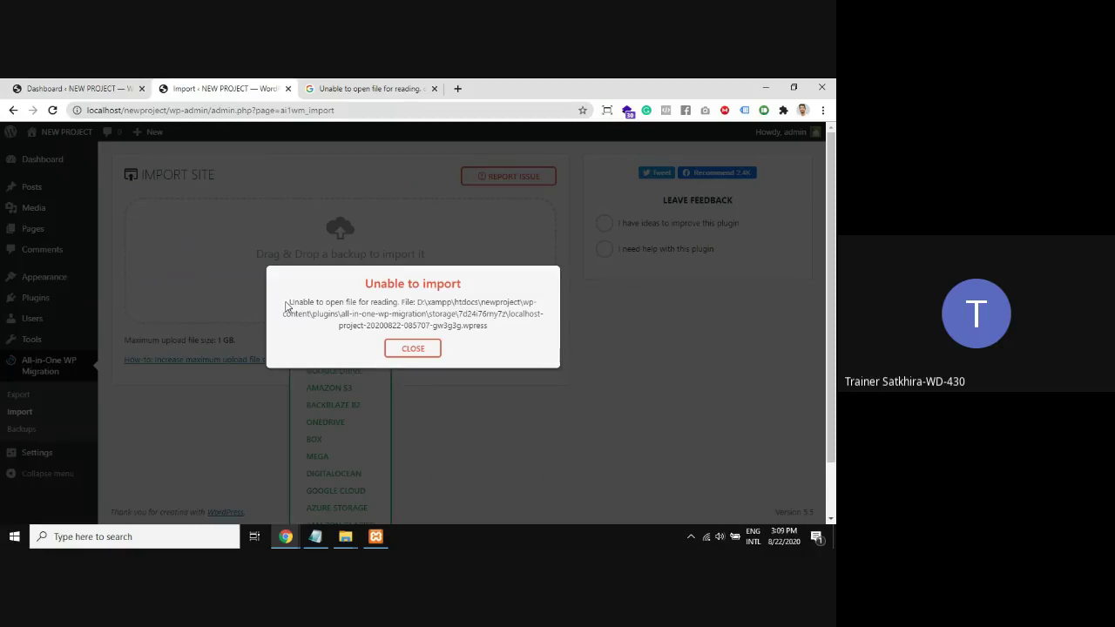
{"action": "left_click_drag", "start_coordinate": [287, 305], "coordinate": [400, 302]}
{"action": "key", "text": "ctrl+c"}
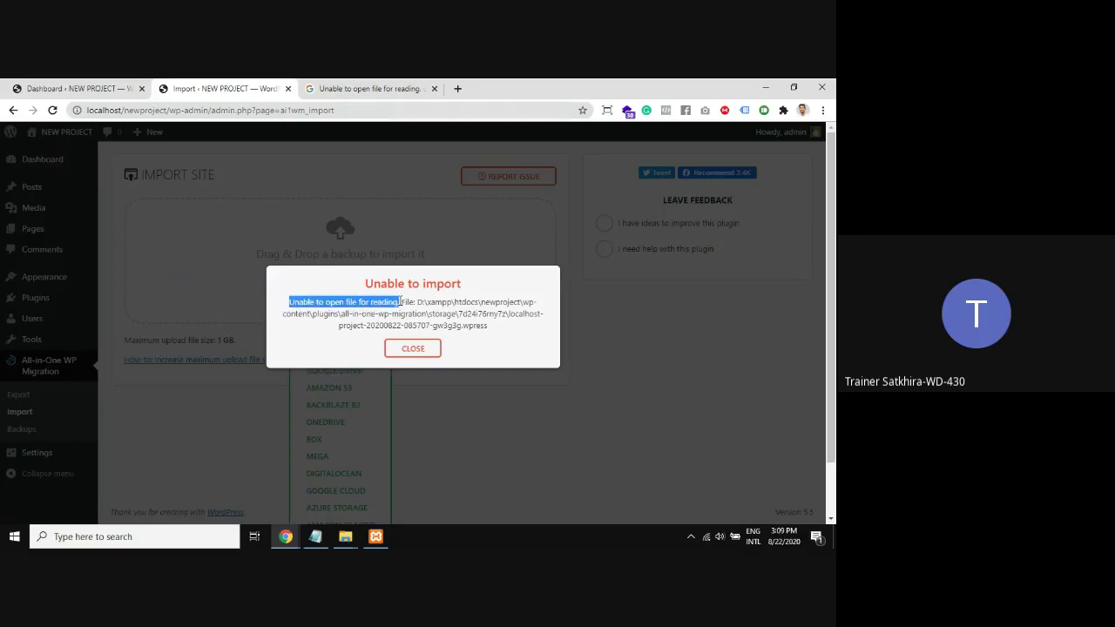
{"action": "left_click", "coordinate": [366, 88]}
{"action": "left_click", "coordinate": [267, 110]}
{"action": "key", "text": "ctrl+v"}
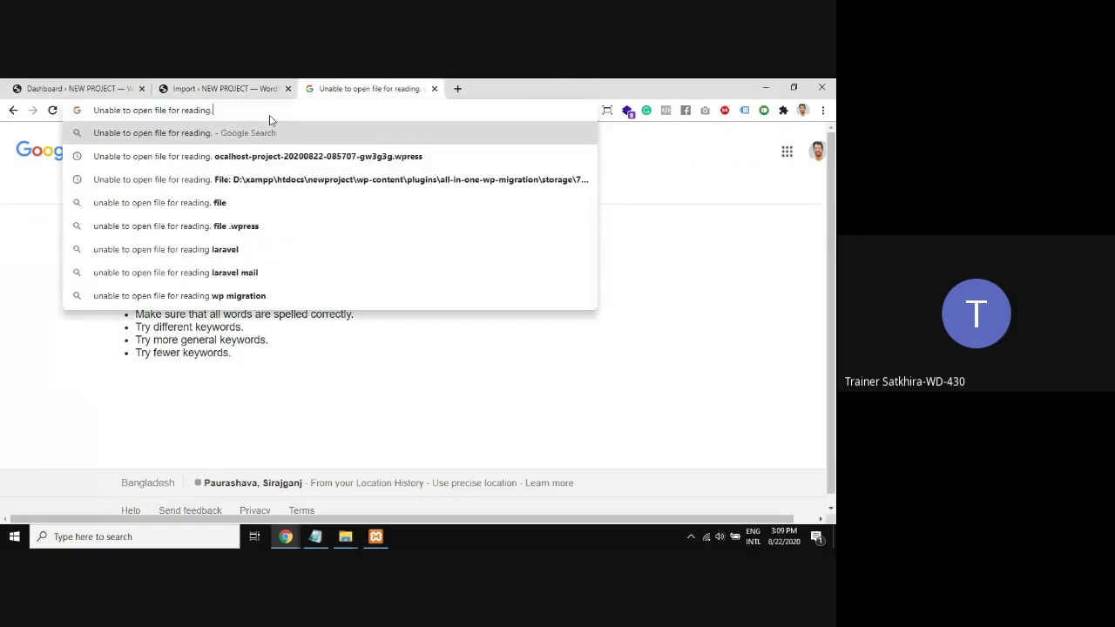
{"action": "key", "text": "BackSpace"}
{"action": "key", "text": "BackSpace"}
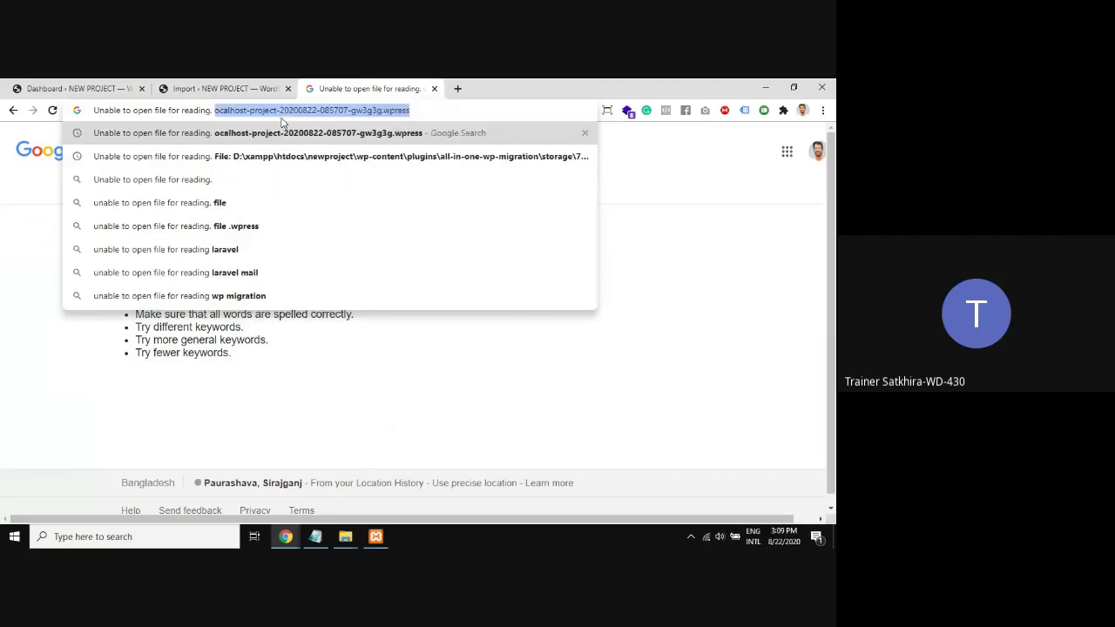
{"action": "type", "text": "wordpress"}
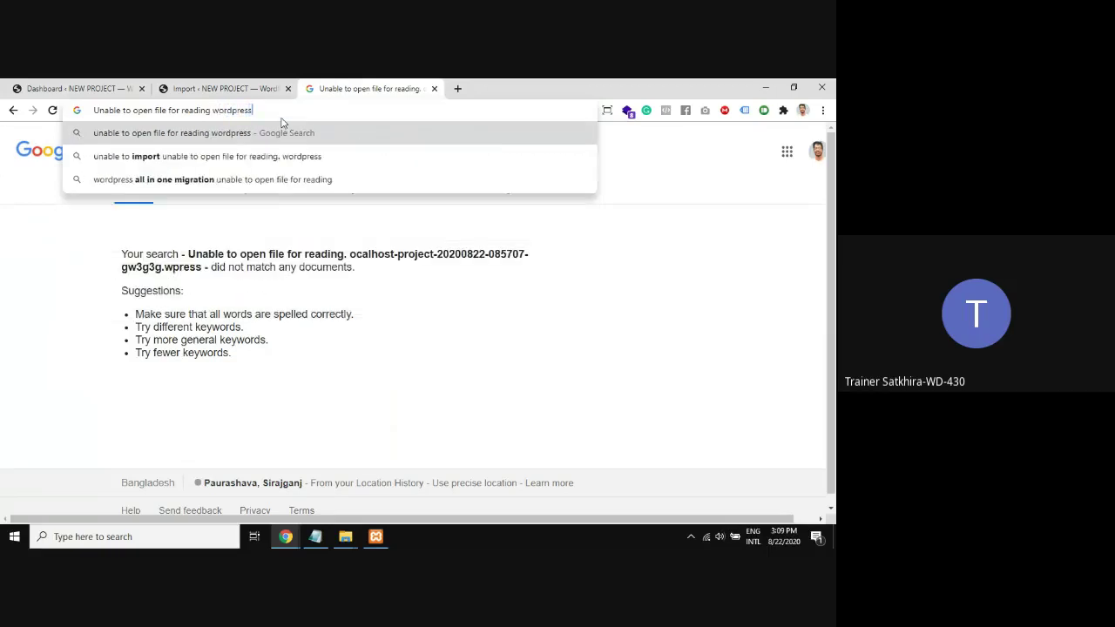
{"action": "key", "text": "Return"}
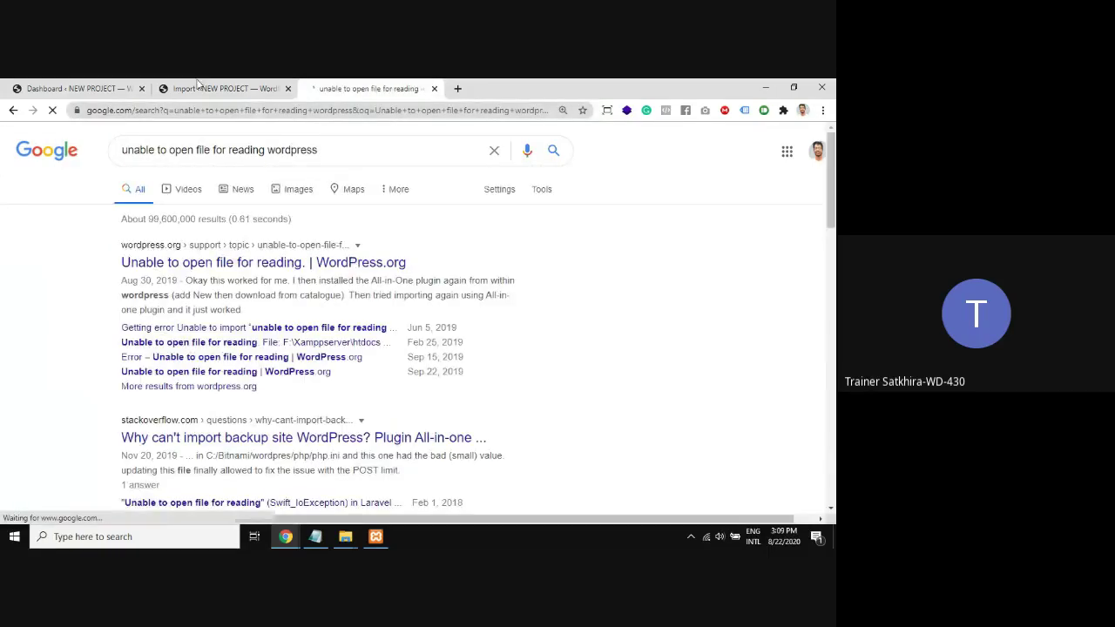
Open the WordPress.org support result in a new tab and read the question and its quoted error
{"action": "middle_click", "coordinate": [172, 268]}
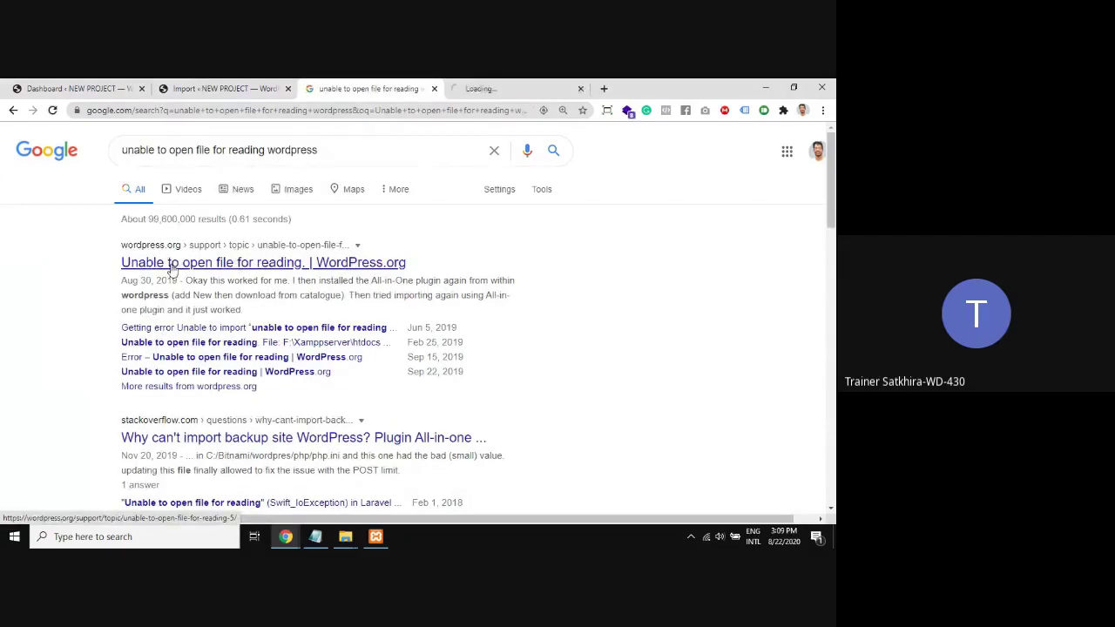
{"action": "left_click", "coordinate": [509, 84]}
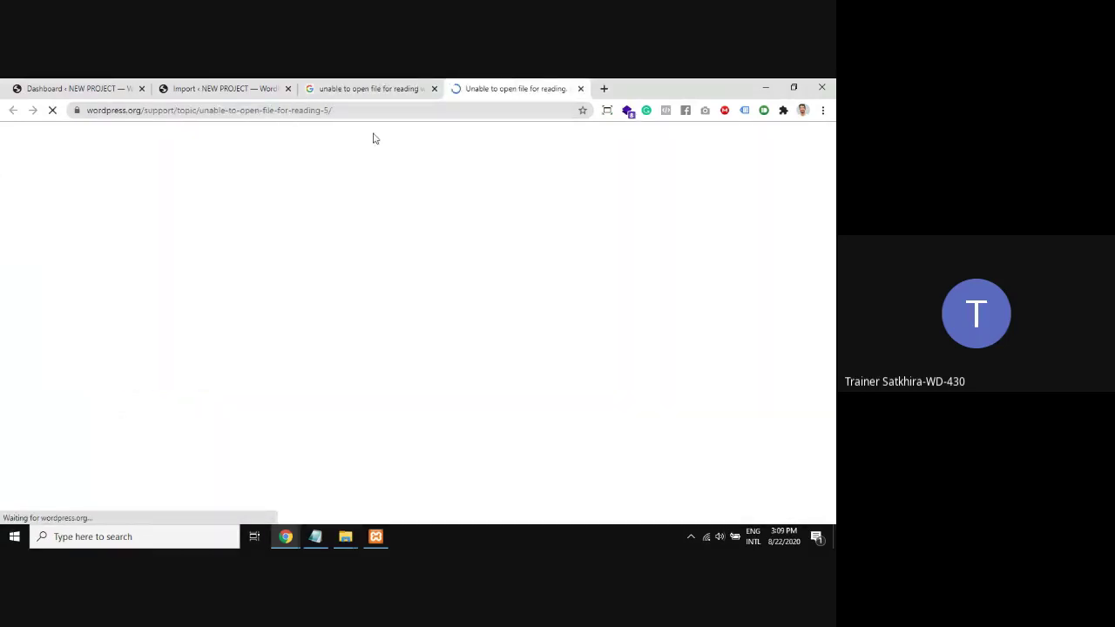
{"action": "scroll", "coordinate": [349, 159], "scroll_direction": "down", "scroll_amount": 2}
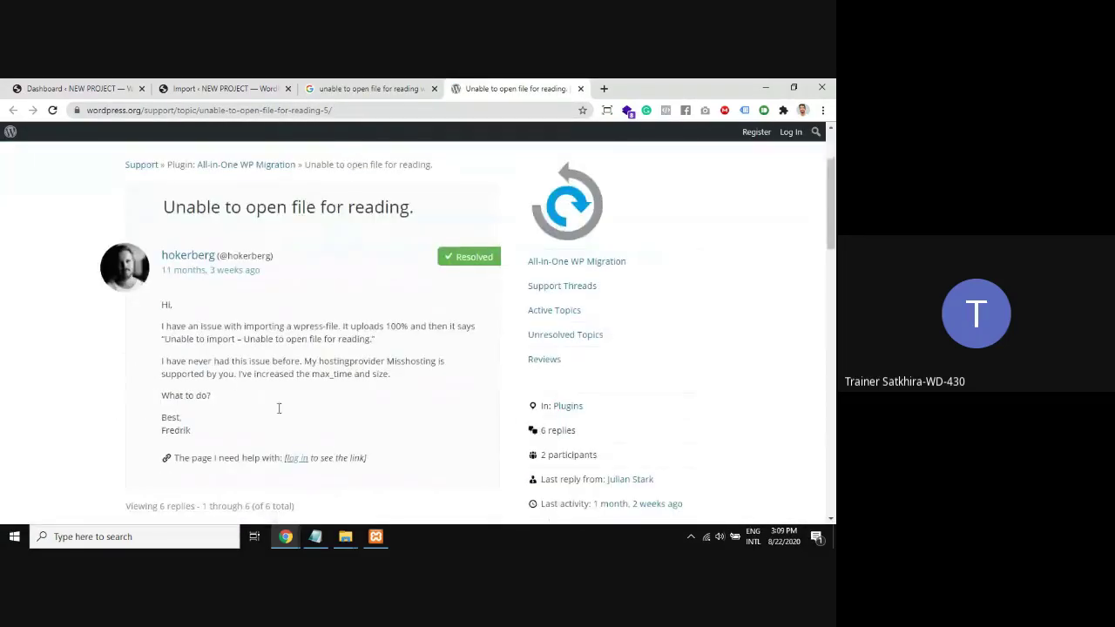
{"action": "left_click_drag", "start_coordinate": [306, 328], "coordinate": [373, 343]}
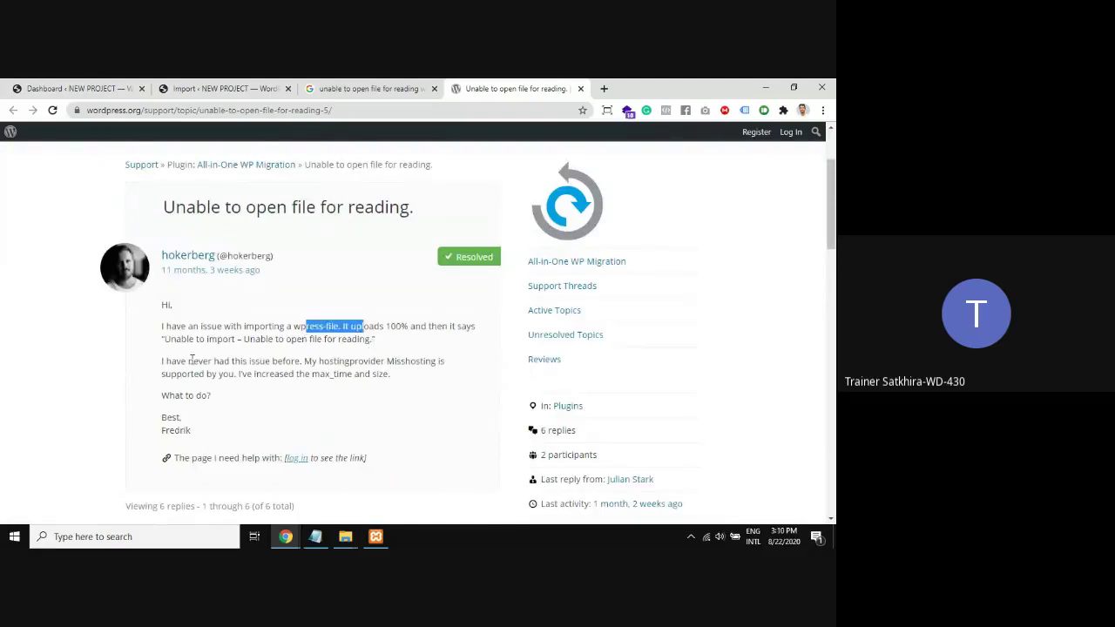
{"action": "left_click_drag", "start_coordinate": [179, 357], "coordinate": [237, 340]}
{"action": "left_click", "coordinate": [220, 380]}
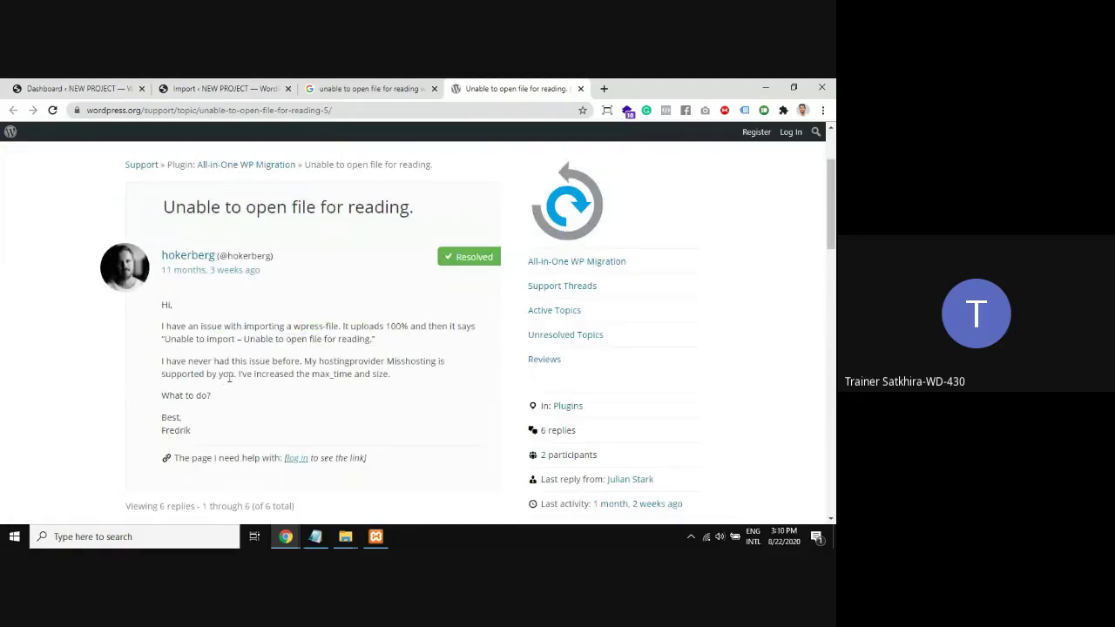
{"action": "scroll", "coordinate": [229, 376], "scroll_direction": "down", "scroll_amount": 4}
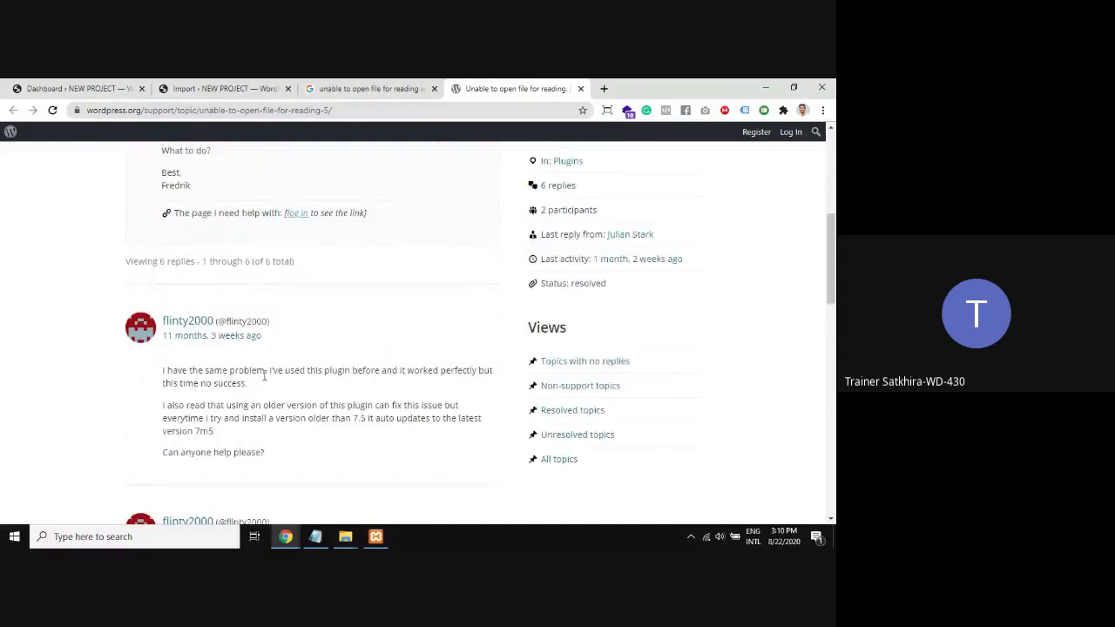
{"action": "scroll", "coordinate": [264, 383], "scroll_direction": "down", "scroll_amount": 3}
{"action": "scroll", "coordinate": [157, 376], "scroll_direction": "up", "scroll_amount": 8}
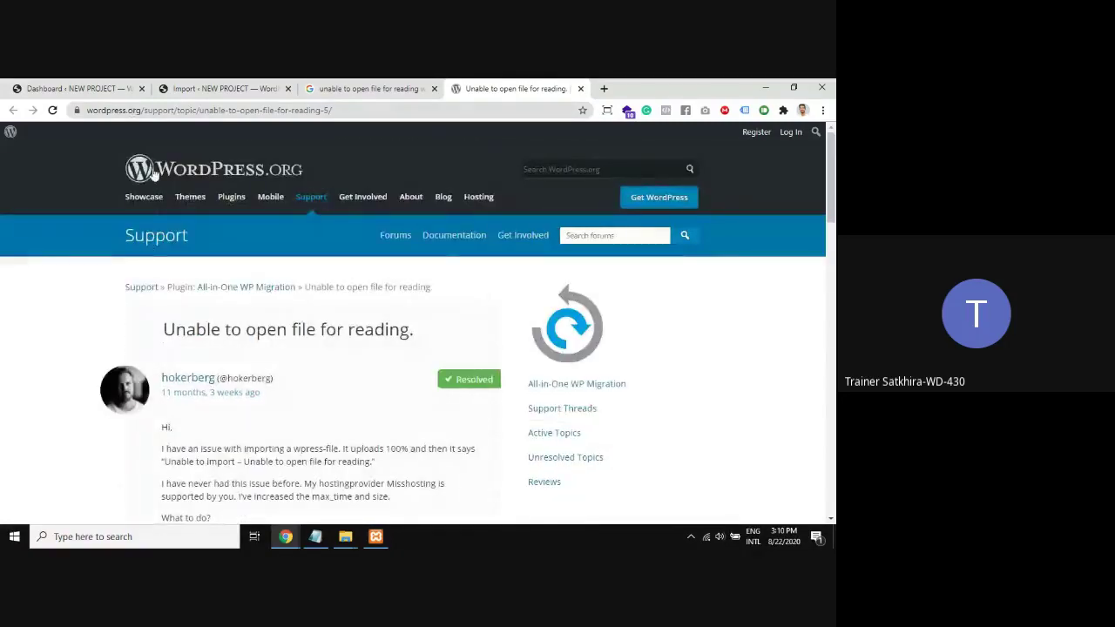
{"action": "scroll", "coordinate": [122, 218], "scroll_direction": "down", "scroll_amount": 2}
Read the fix reply: uninstall the plugin, install the basic download, reinstall from the catalogue
{"action": "left_click_drag", "start_coordinate": [158, 207], "coordinate": [392, 209]}
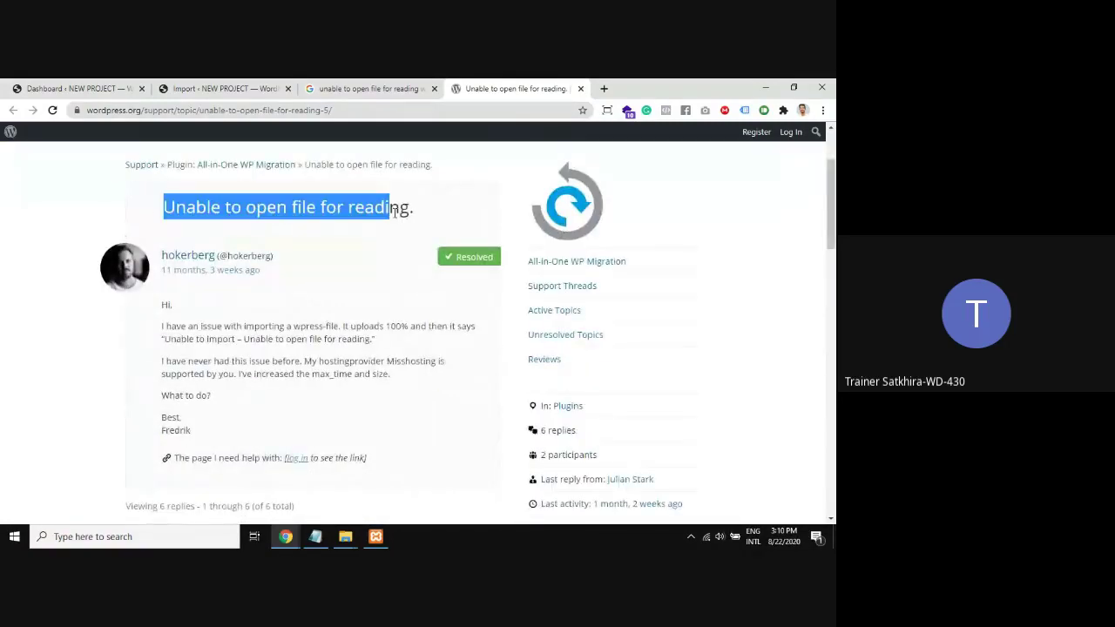
{"action": "scroll", "coordinate": [184, 275], "scroll_direction": "down", "scroll_amount": 1}
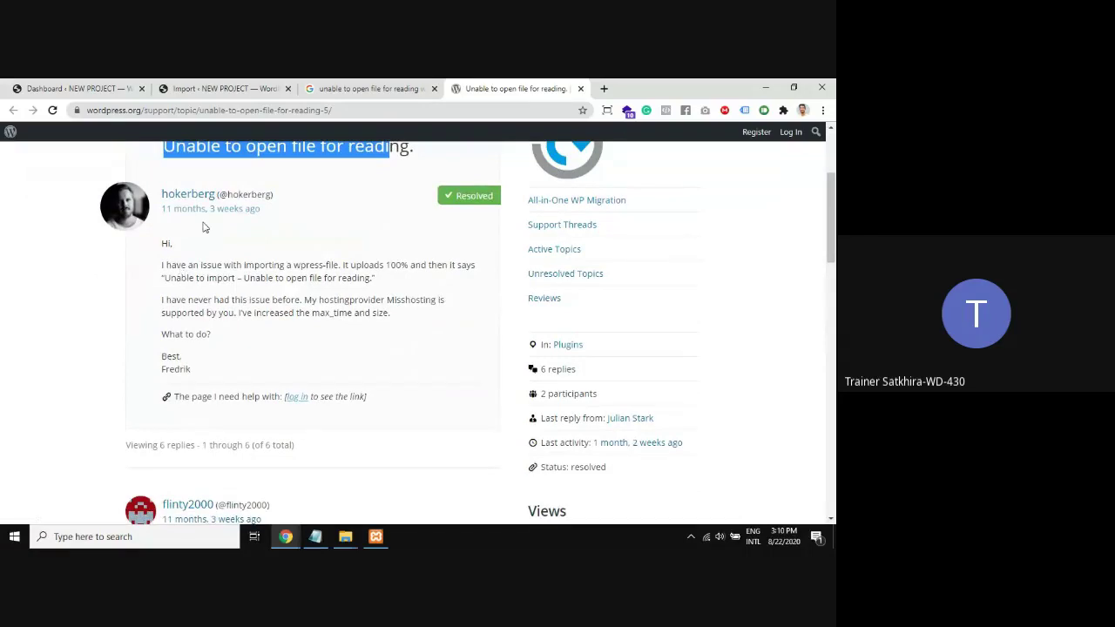
{"action": "scroll", "coordinate": [226, 244], "scroll_direction": "down", "scroll_amount": 3}
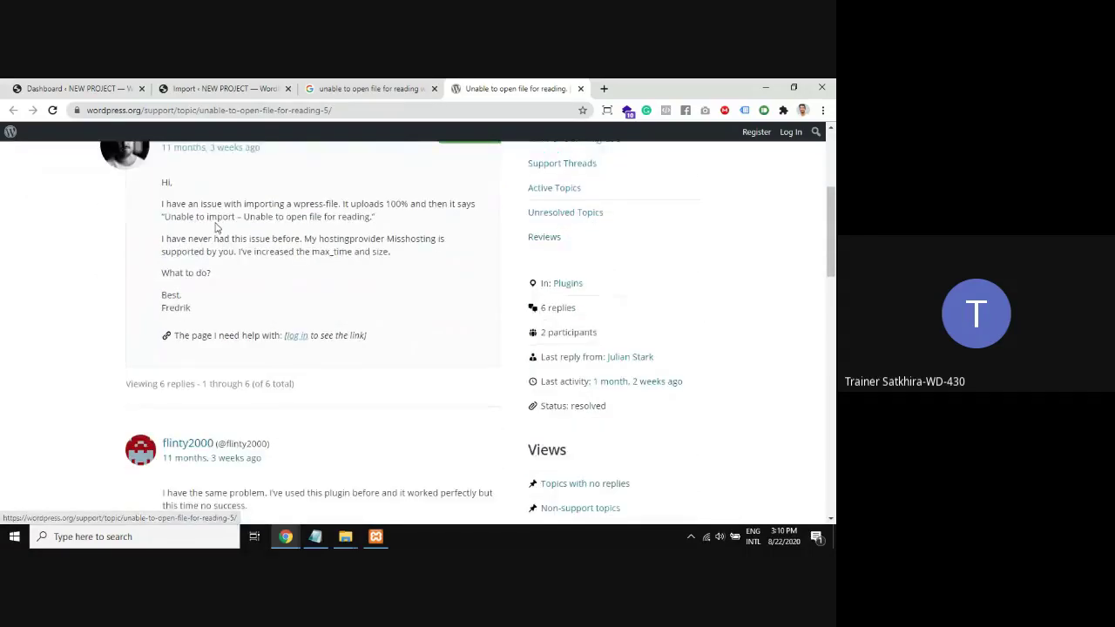
{"action": "scroll", "coordinate": [201, 271], "scroll_direction": "down", "scroll_amount": 1}
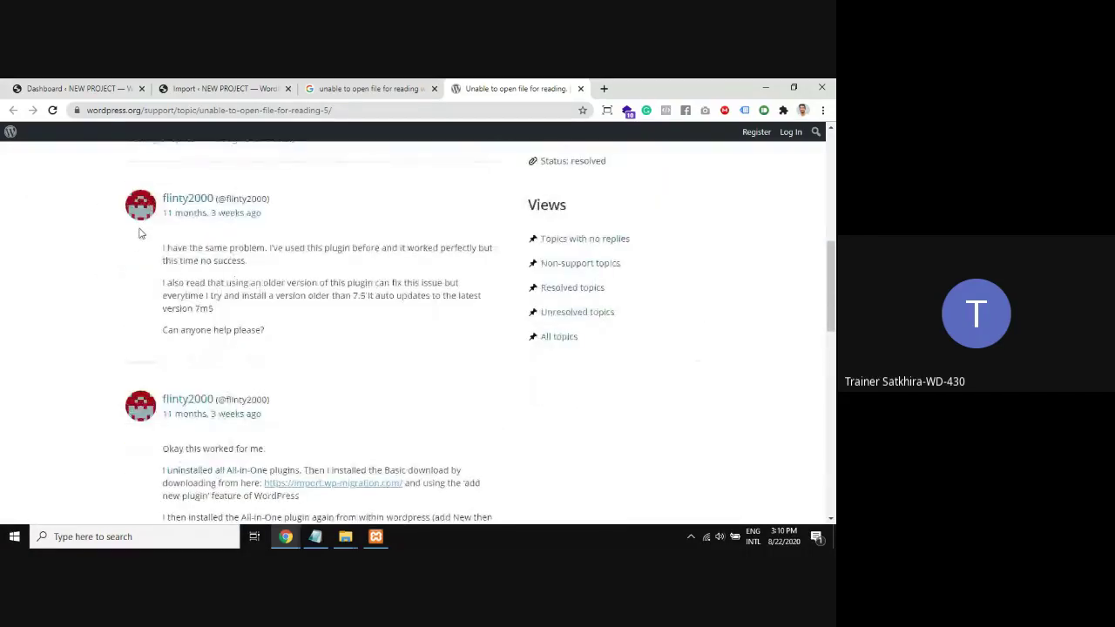
{"action": "scroll", "coordinate": [144, 227], "scroll_direction": "down", "scroll_amount": 2}
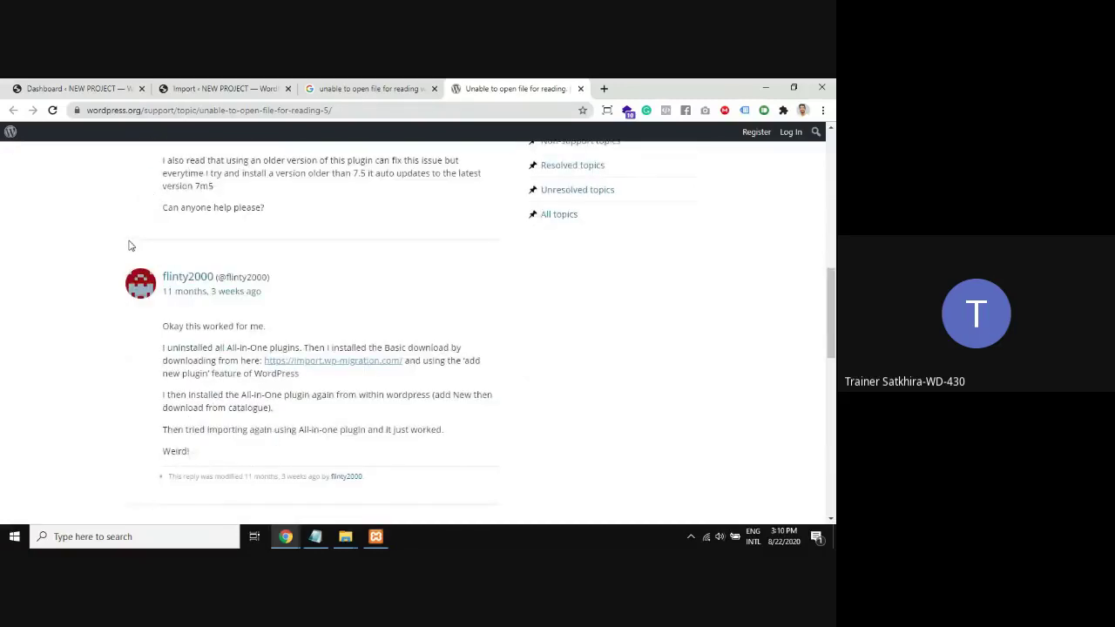
{"action": "left_click_drag", "start_coordinate": [164, 328], "coordinate": [234, 326]}
{"action": "left_click", "coordinate": [200, 343]}
{"action": "left_click_drag", "start_coordinate": [179, 349], "coordinate": [241, 347]}
{"action": "left_click_drag", "start_coordinate": [313, 348], "coordinate": [358, 346]}
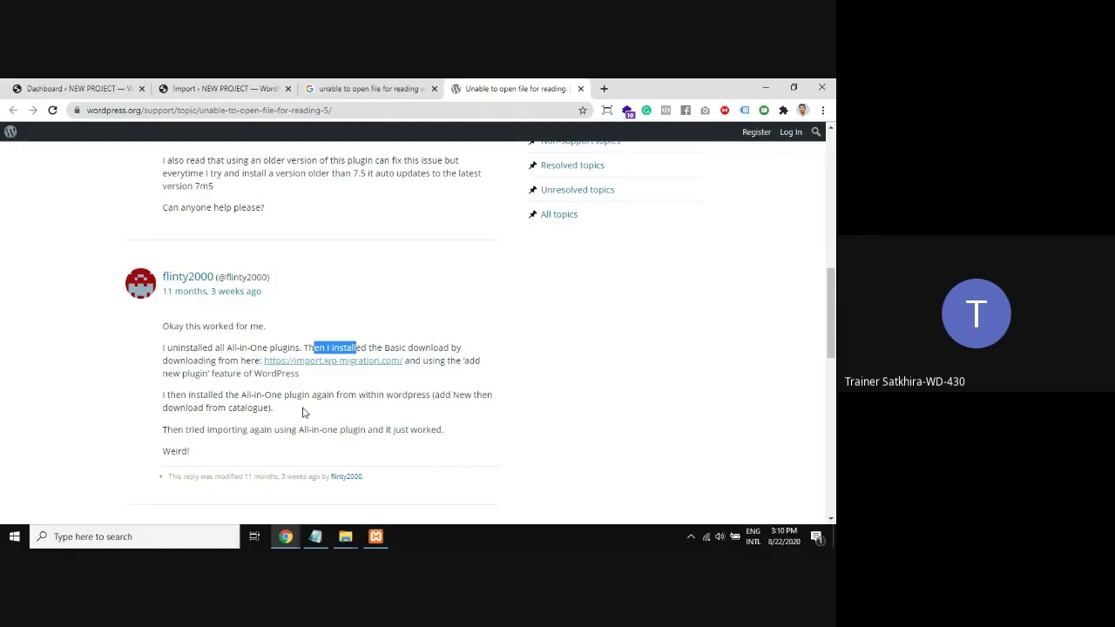
{"action": "left_click_drag", "start_coordinate": [275, 407], "coordinate": [192, 408]}
{"action": "left_click", "coordinate": [274, 403]}
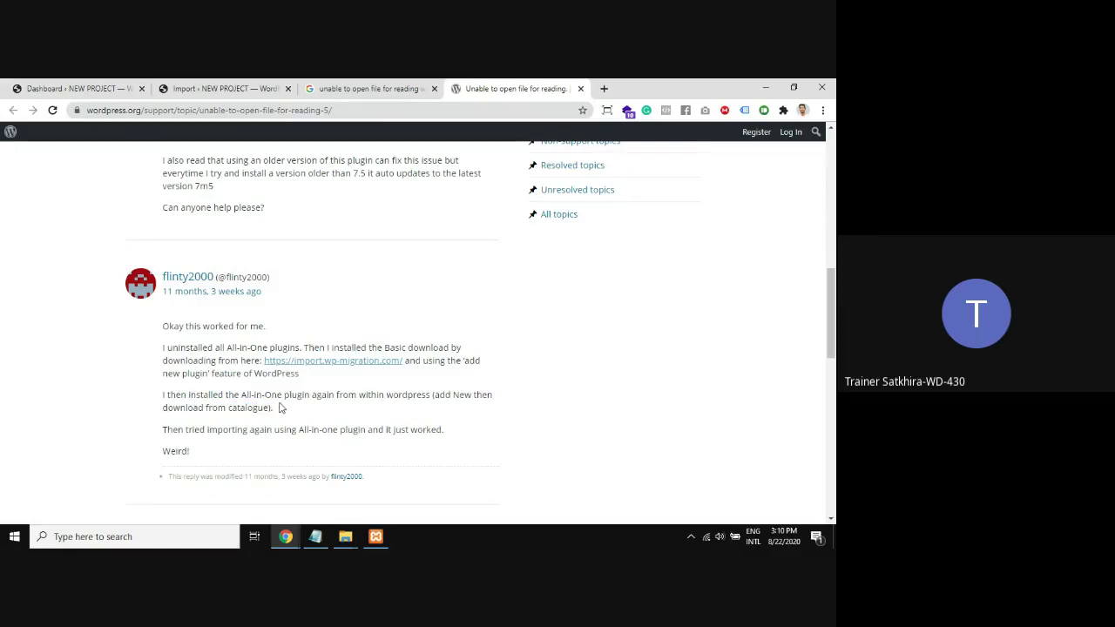
Scroll through the remaining replies and return to the Google search results
{"action": "scroll", "coordinate": [290, 390], "scroll_direction": "down", "scroll_amount": 4}
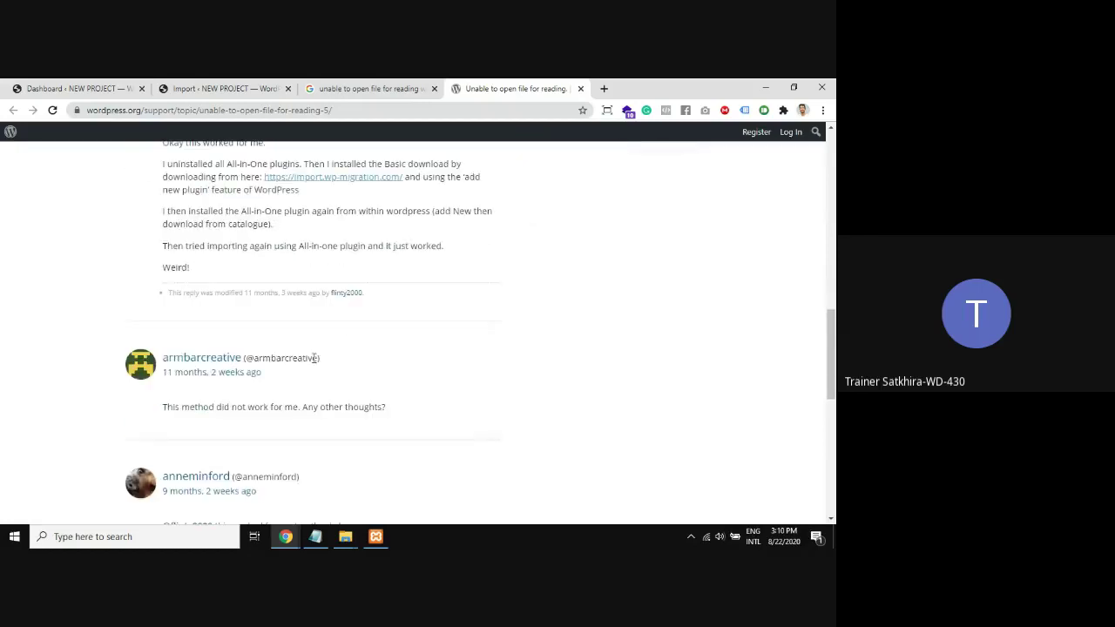
{"action": "scroll", "coordinate": [347, 340], "scroll_direction": "down", "scroll_amount": 3}
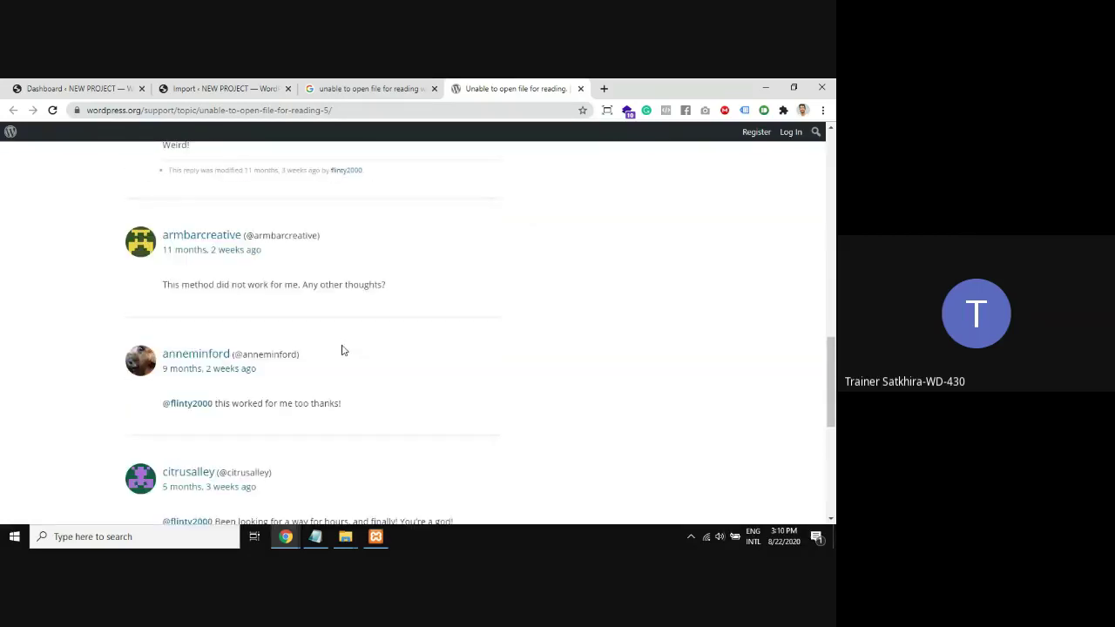
{"action": "scroll", "coordinate": [343, 350], "scroll_direction": "down", "scroll_amount": 3}
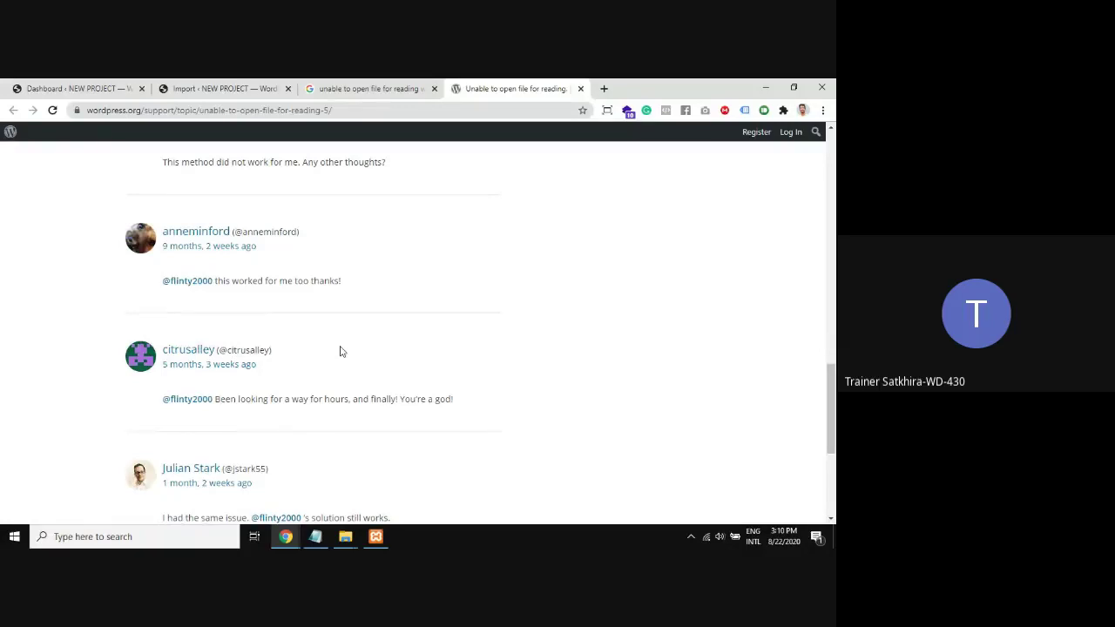
{"action": "scroll", "coordinate": [340, 351], "scroll_direction": "down", "scroll_amount": 4}
{"action": "scroll", "coordinate": [286, 359], "scroll_direction": "down", "scroll_amount": 2}
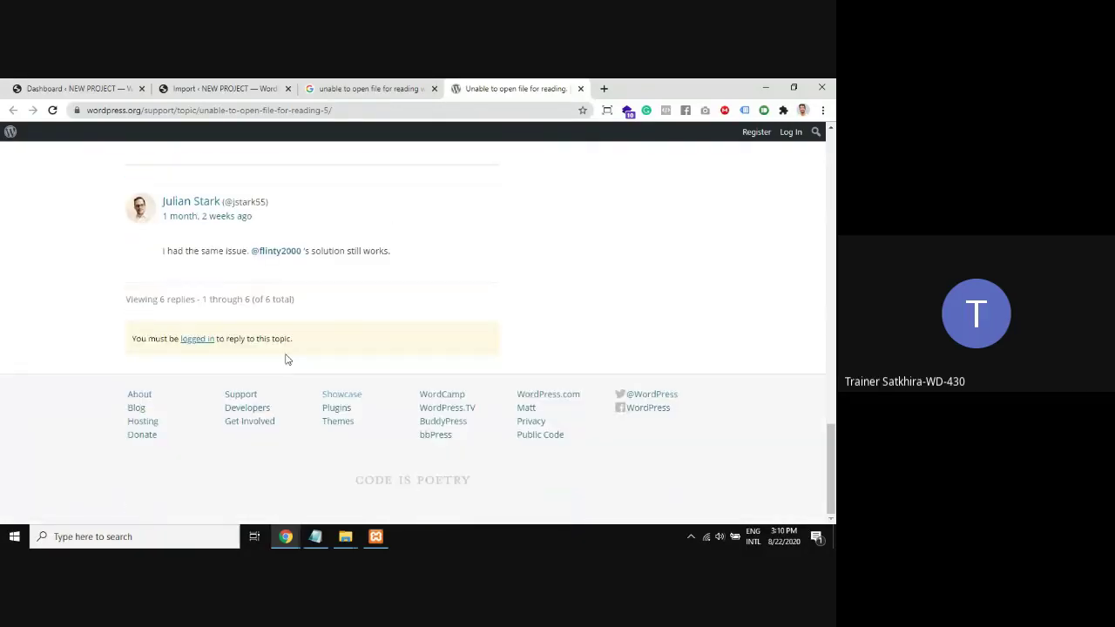
{"action": "scroll", "coordinate": [286, 360], "scroll_direction": "up", "scroll_amount": 10}
{"action": "left_click", "coordinate": [366, 88]}
{"action": "scroll", "coordinate": [144, 421], "scroll_direction": "down", "scroll_amount": 2}
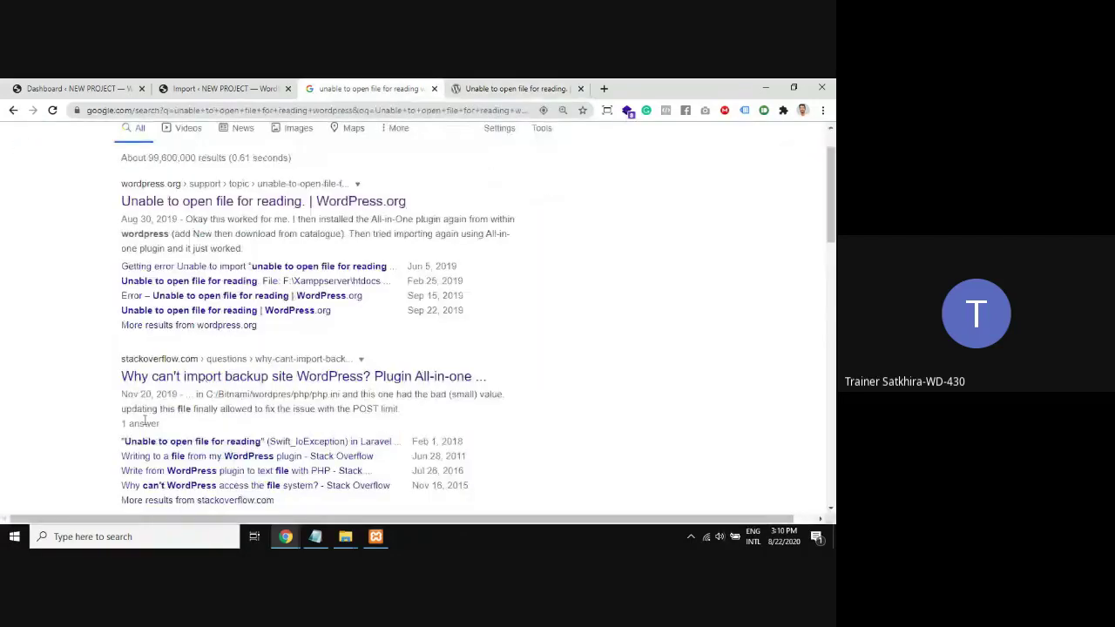
{"action": "middle_click", "coordinate": [166, 392]}
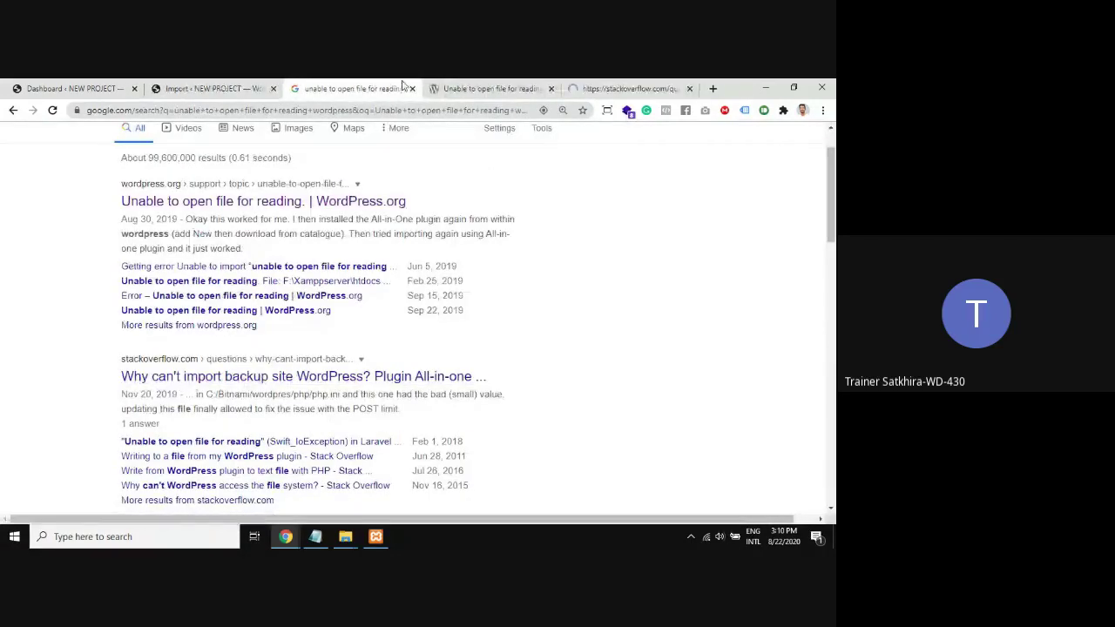
{"action": "left_click", "coordinate": [606, 84]}
{"action": "left_click_drag", "start_coordinate": [606, 84], "coordinate": [327, 89]}
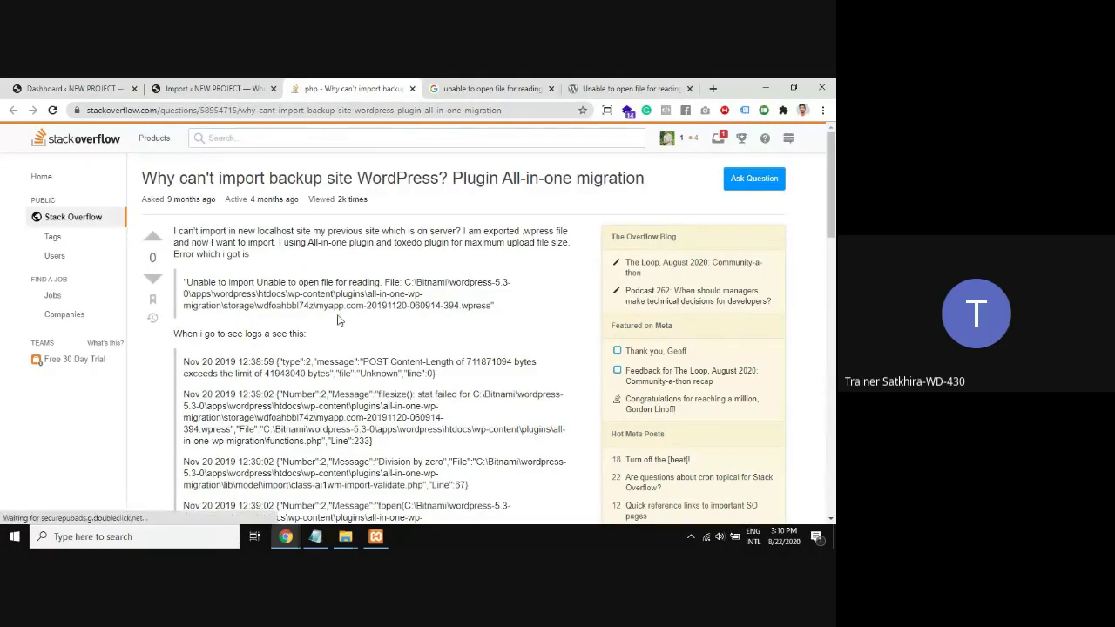
{"action": "scroll", "coordinate": [262, 327], "scroll_direction": "down", "scroll_amount": 1}
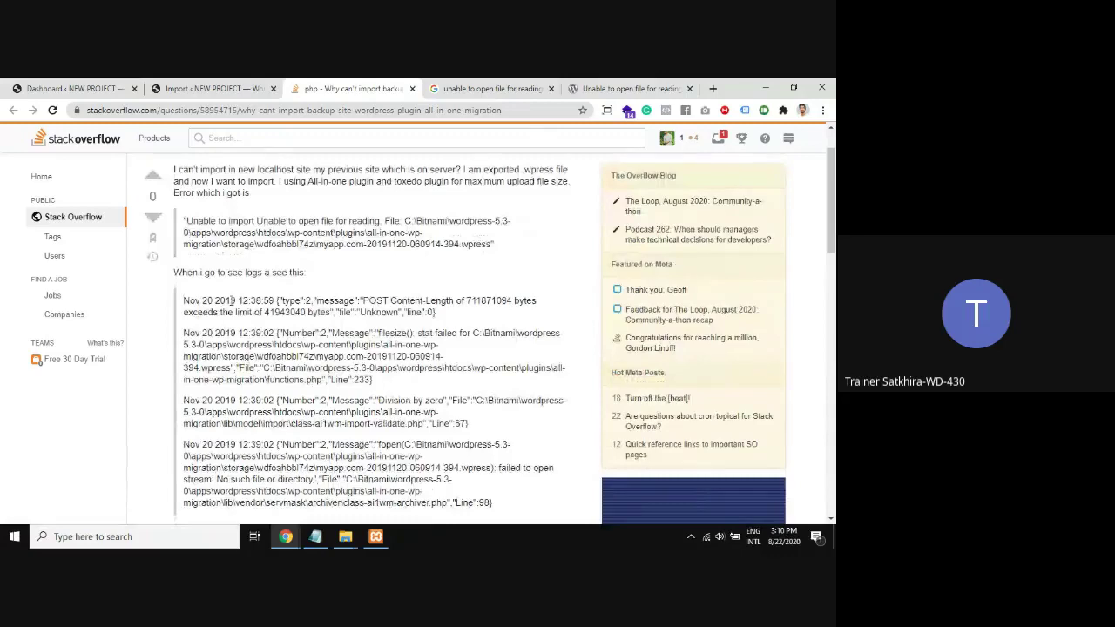
{"action": "left_click_drag", "start_coordinate": [238, 245], "coordinate": [344, 245]}
{"action": "left_click_drag", "start_coordinate": [220, 313], "coordinate": [301, 303]}
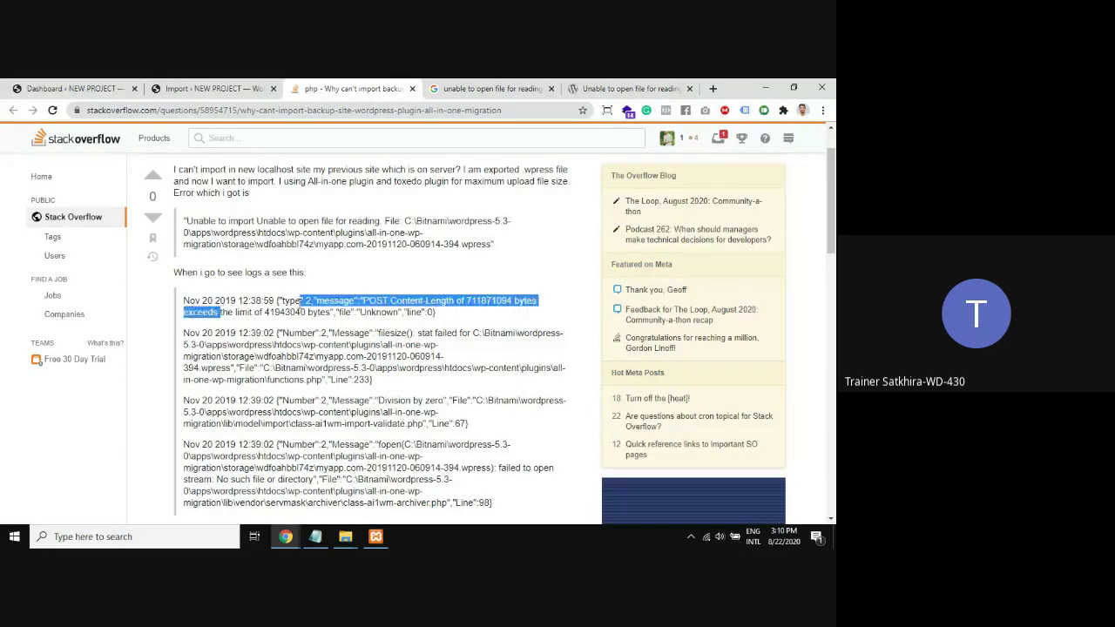
{"action": "left_click", "coordinate": [270, 358]}
{"action": "scroll", "coordinate": [265, 357], "scroll_direction": "down", "scroll_amount": 5}
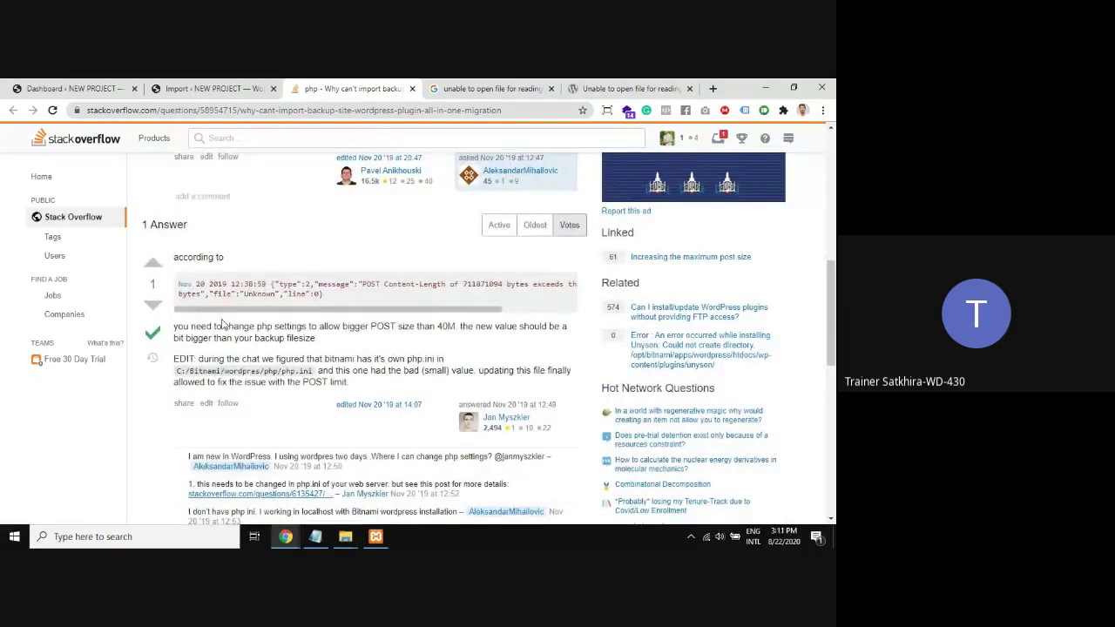
{"action": "left_click_drag", "start_coordinate": [183, 325], "coordinate": [521, 325]}
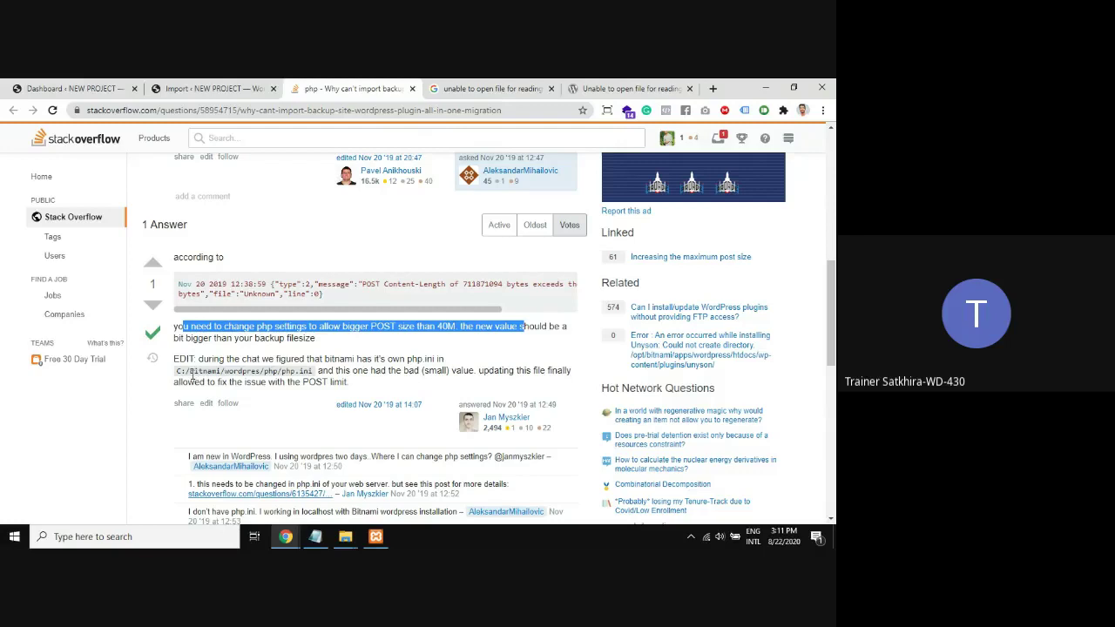
{"action": "left_click", "coordinate": [247, 356]}
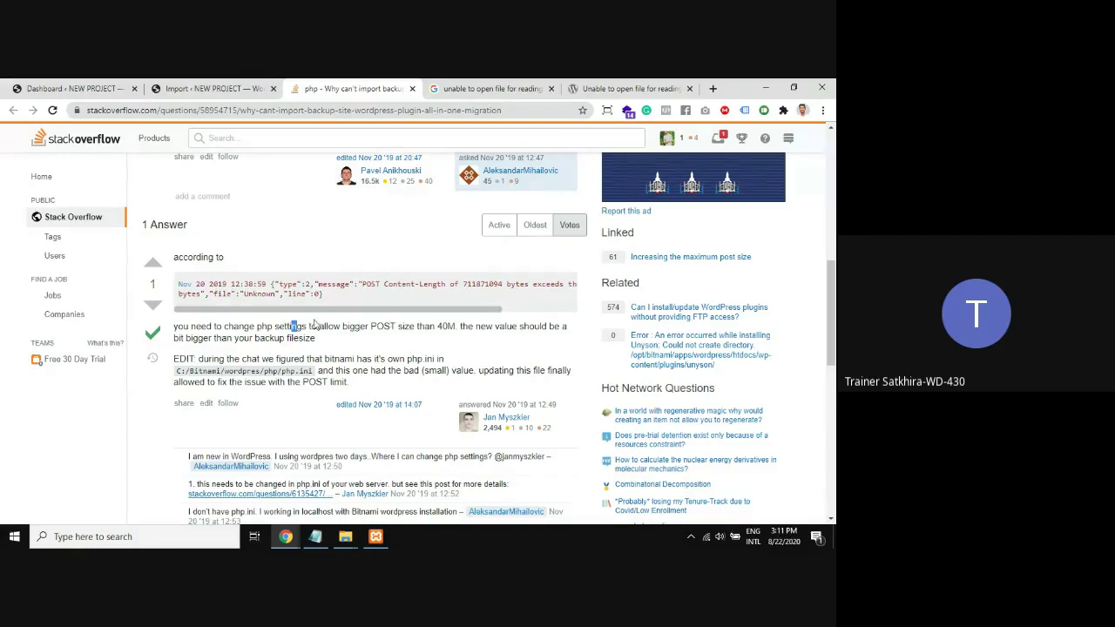
{"action": "left_click", "coordinate": [168, 87]}
{"action": "left_click", "coordinate": [325, 87]}
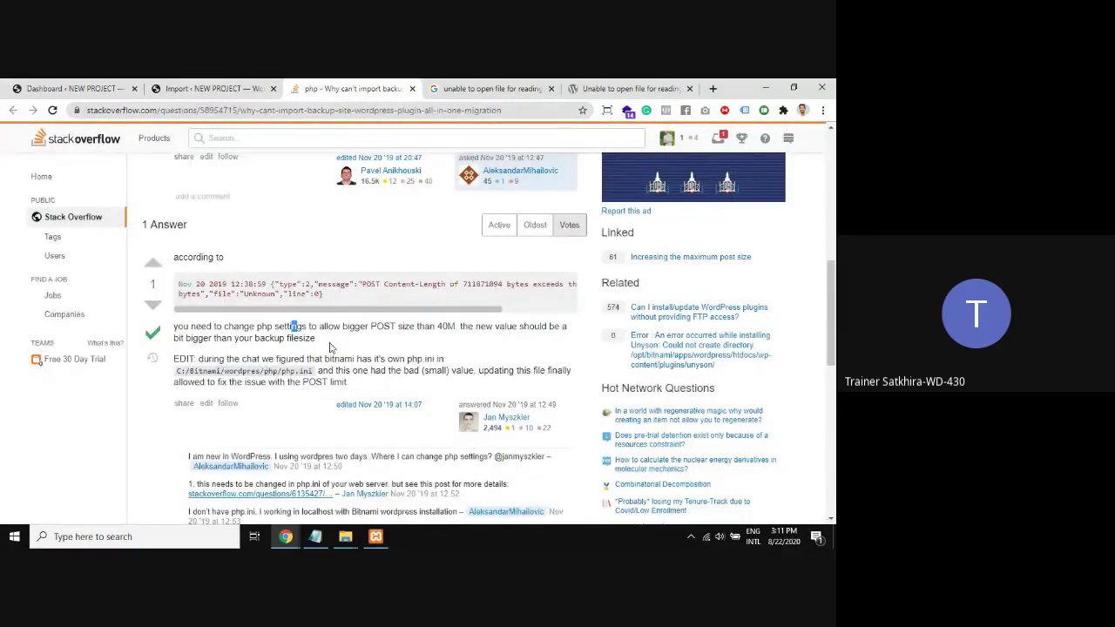
{"action": "left_click_drag", "start_coordinate": [329, 348], "coordinate": [251, 340]}
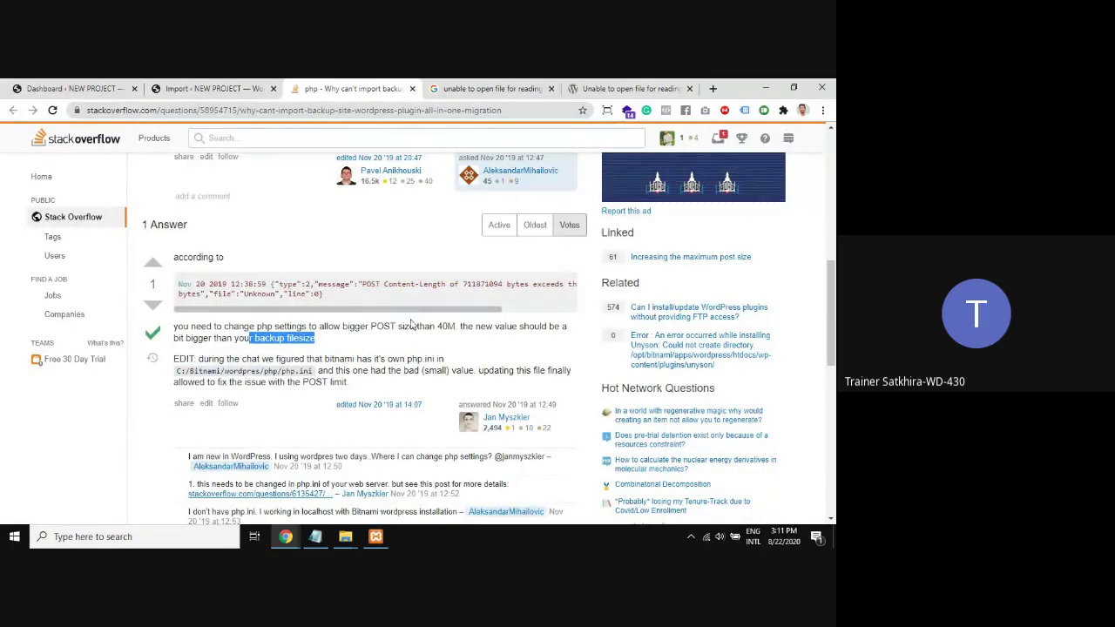
{"action": "left_click", "coordinate": [395, 443]}
{"action": "mouse_move", "coordinate": [346, 531]}
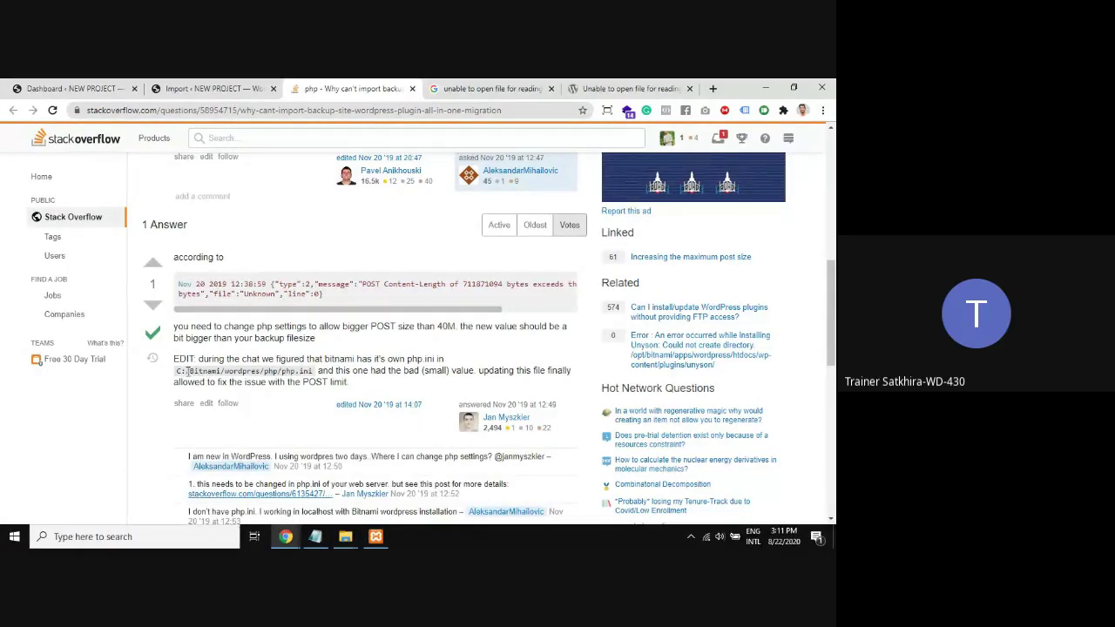
{"action": "left_click_drag", "start_coordinate": [192, 370], "coordinate": [316, 373]}
{"action": "mouse_move", "coordinate": [345, 537]}
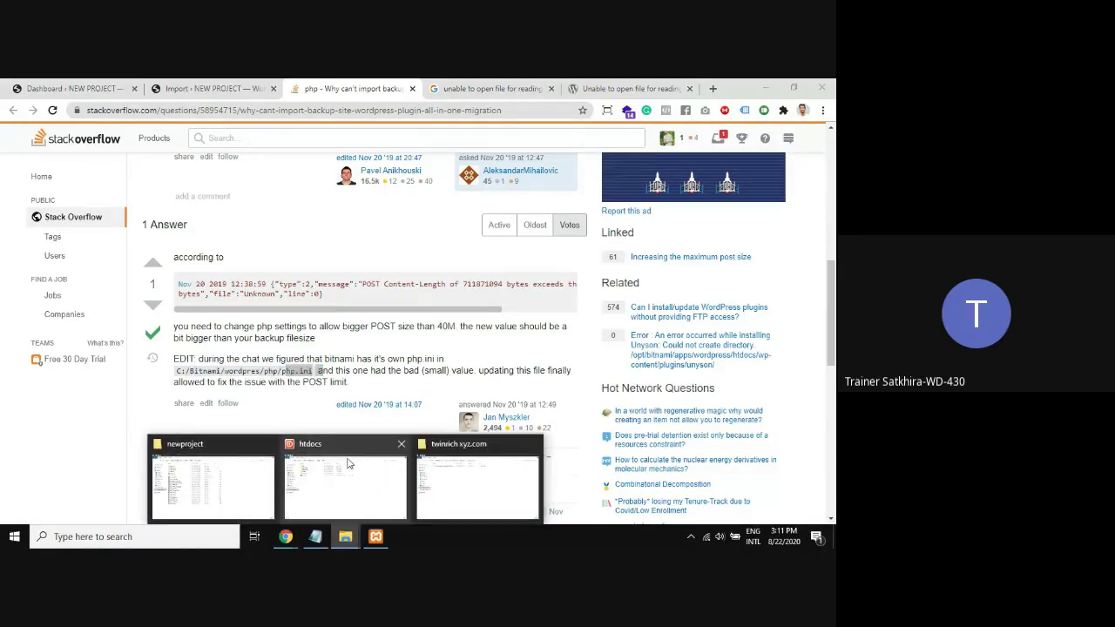
Bring up the htdocs folder window, briefly entering and leaving the newproject folder
{"action": "left_click", "coordinate": [348, 465]}
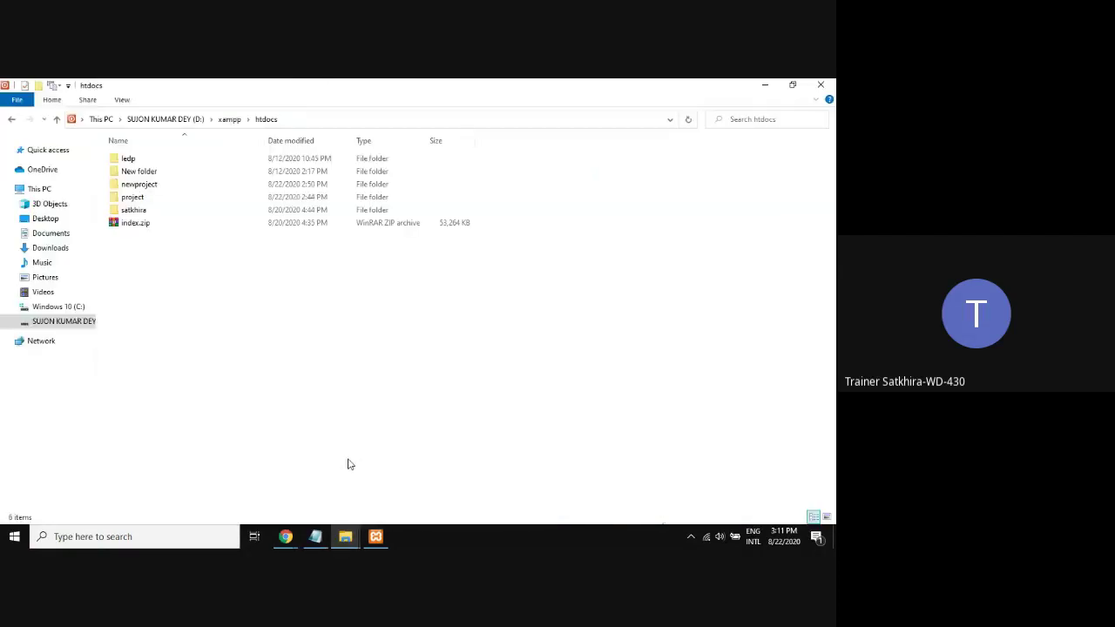
{"action": "left_click", "coordinate": [10, 121]}
{"action": "left_click", "coordinate": [10, 121]}
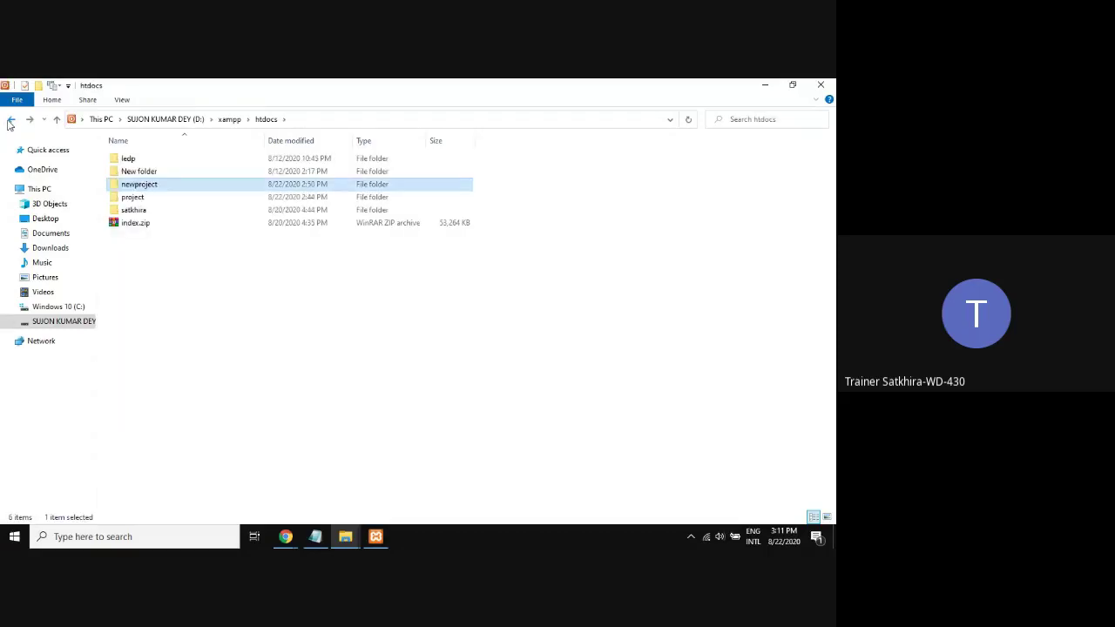
{"action": "left_click", "coordinate": [10, 122]}
{"action": "left_click", "coordinate": [9, 122]}
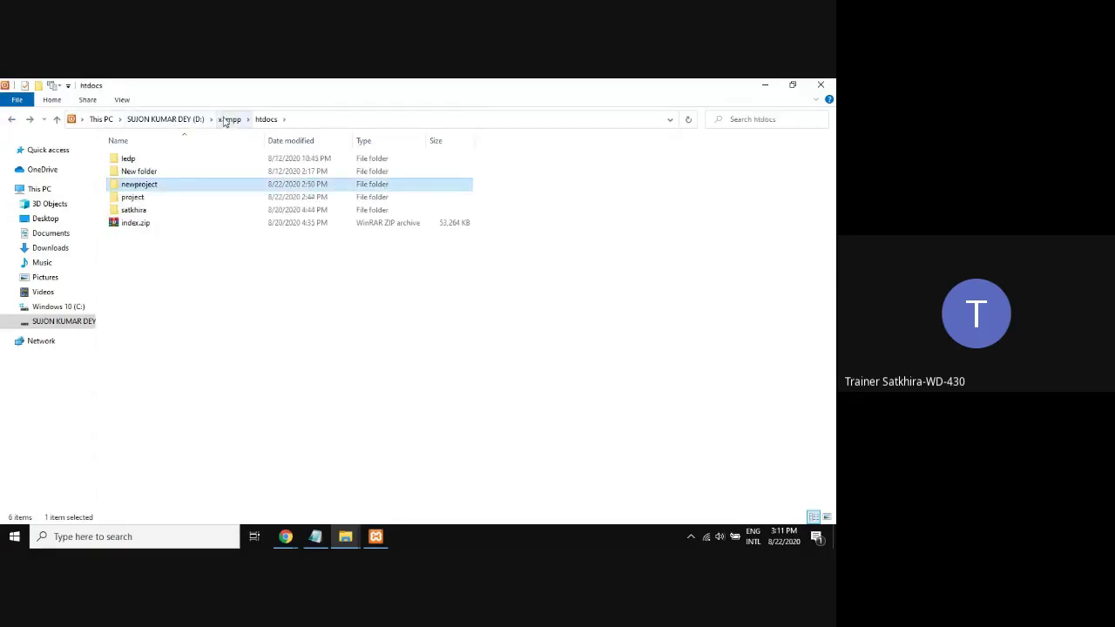
Go up to the xampp folder, open the php folder, and select php.ini
{"action": "left_click", "coordinate": [231, 119]}
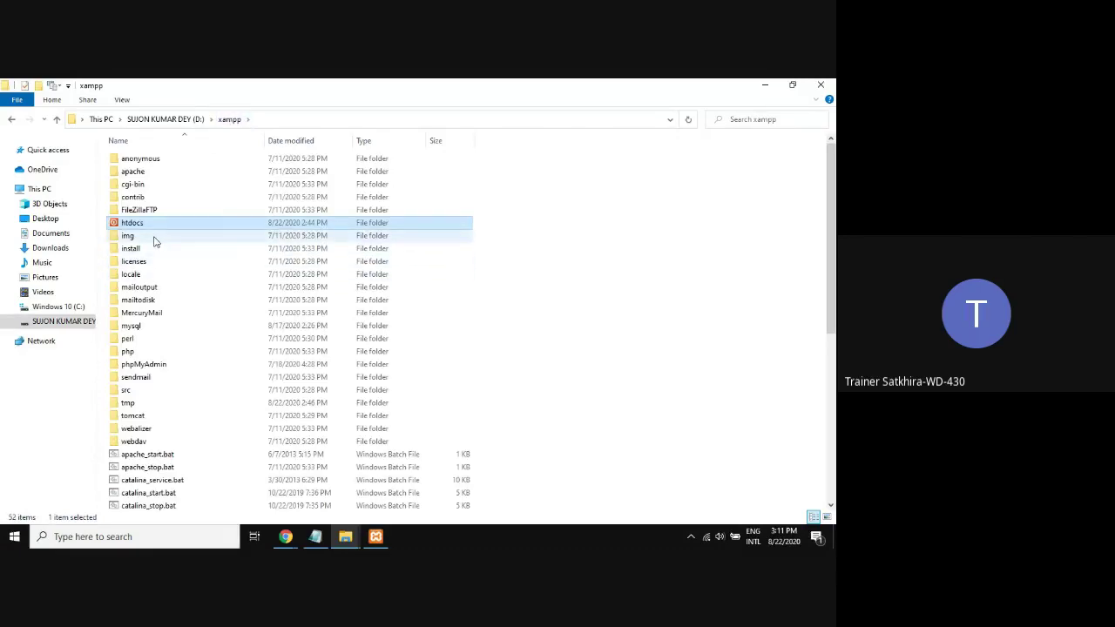
{"action": "double_click", "coordinate": [157, 355]}
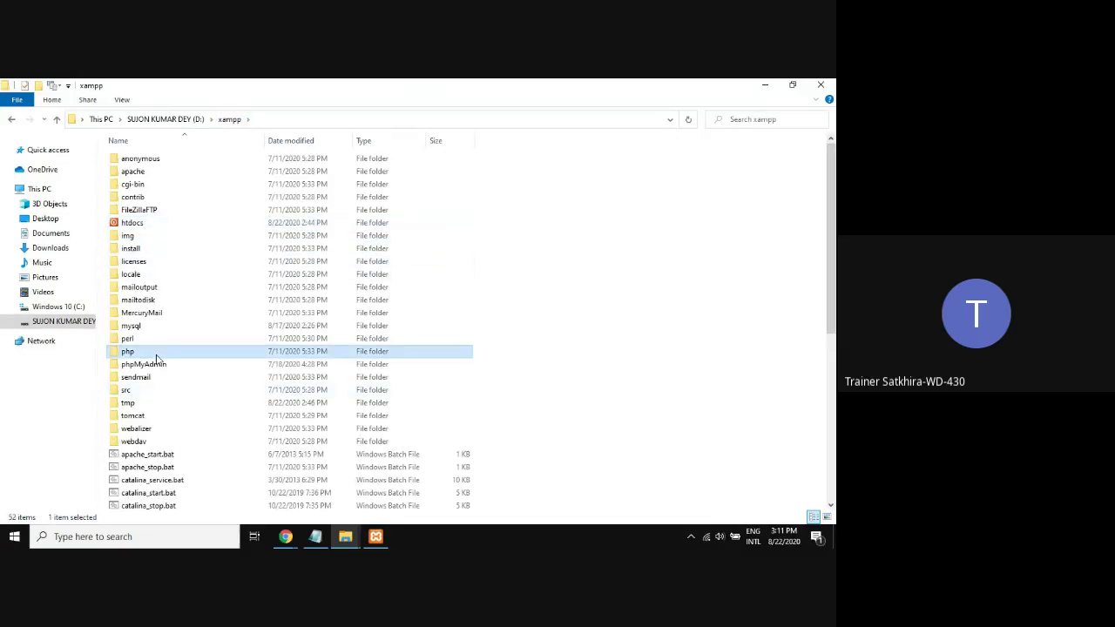
{"action": "scroll", "coordinate": [162, 344], "scroll_direction": "down", "scroll_amount": 2}
{"action": "scroll", "coordinate": [161, 336], "scroll_direction": "down", "scroll_amount": 4}
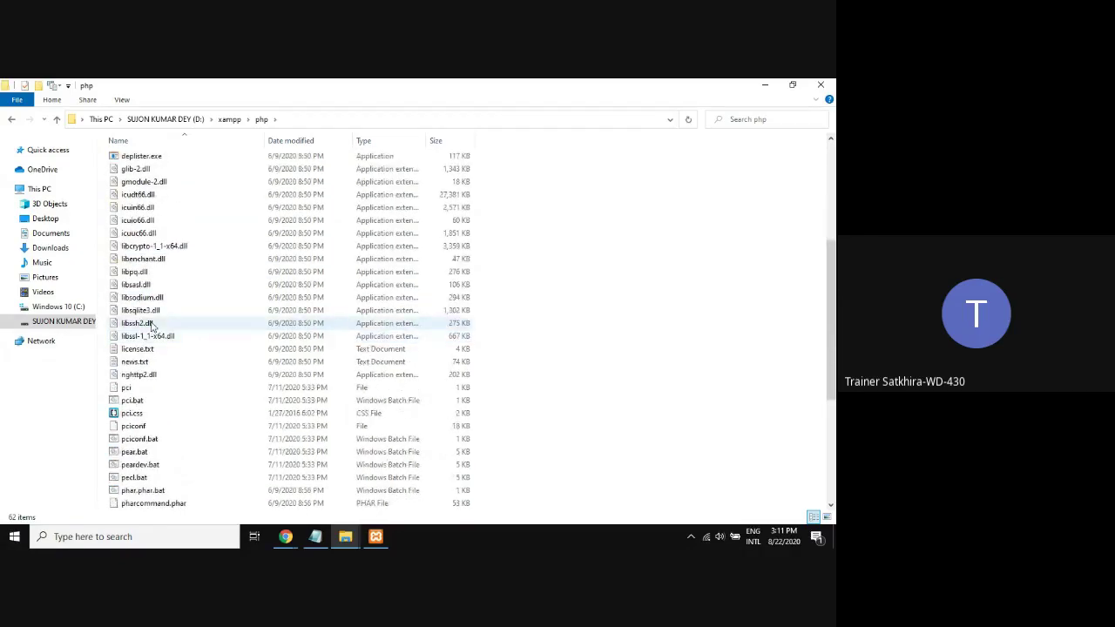
{"action": "scroll", "coordinate": [153, 326], "scroll_direction": "down", "scroll_amount": 2}
{"action": "left_click", "coordinate": [133, 453]}
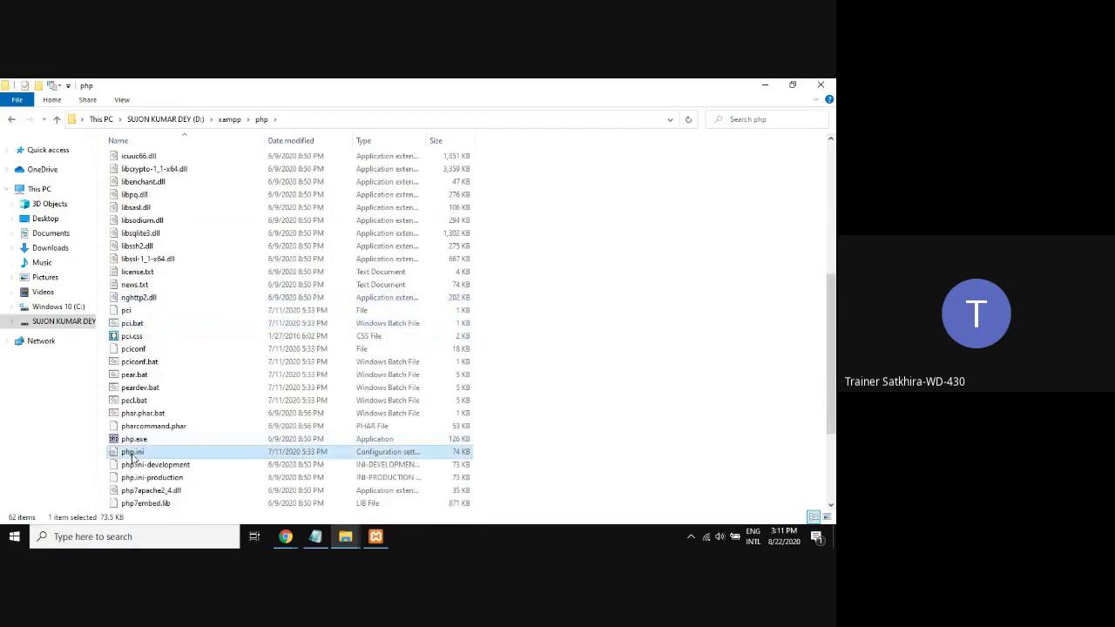
Try opening php.ini with another app by browsing the PC, then cancel the browse
{"action": "right_click", "coordinate": [132, 454]}
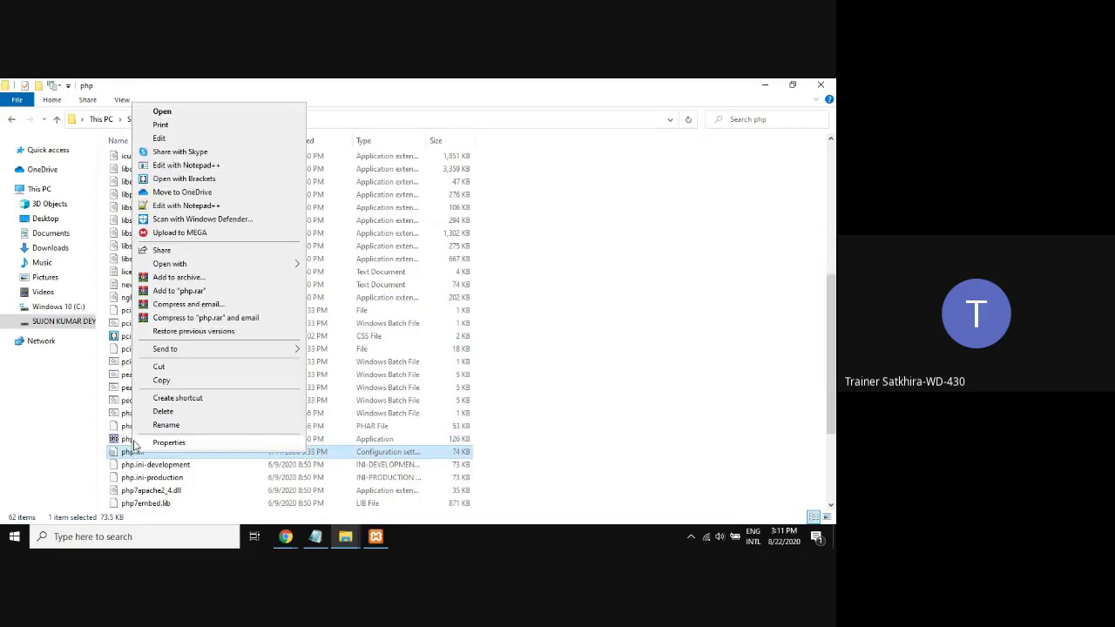
{"action": "left_click", "coordinate": [222, 177]}
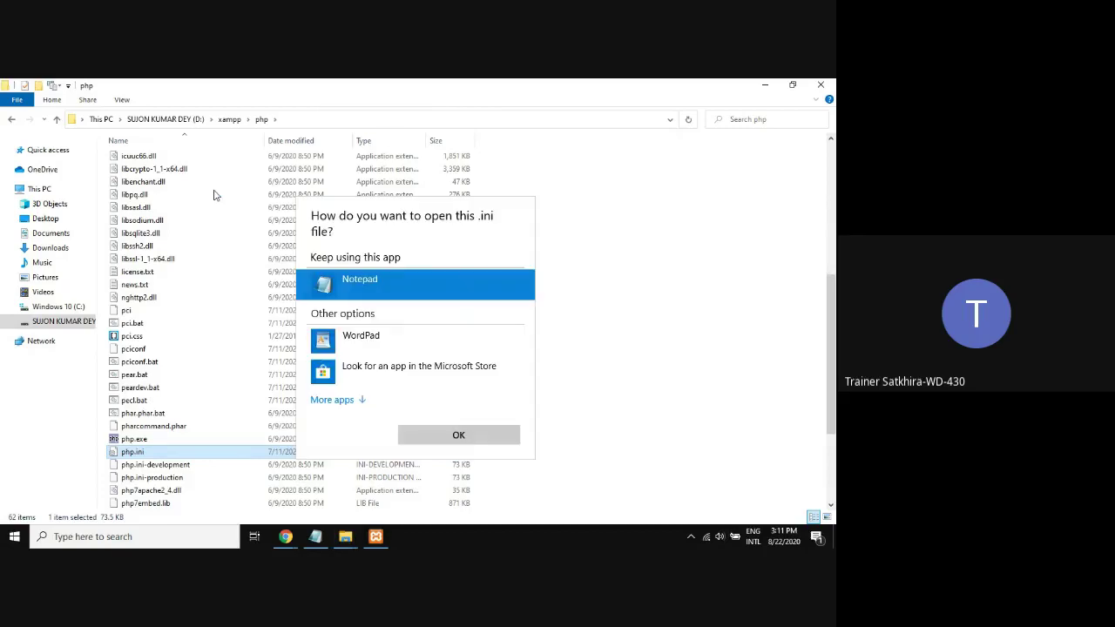
{"action": "left_click", "coordinate": [357, 400]}
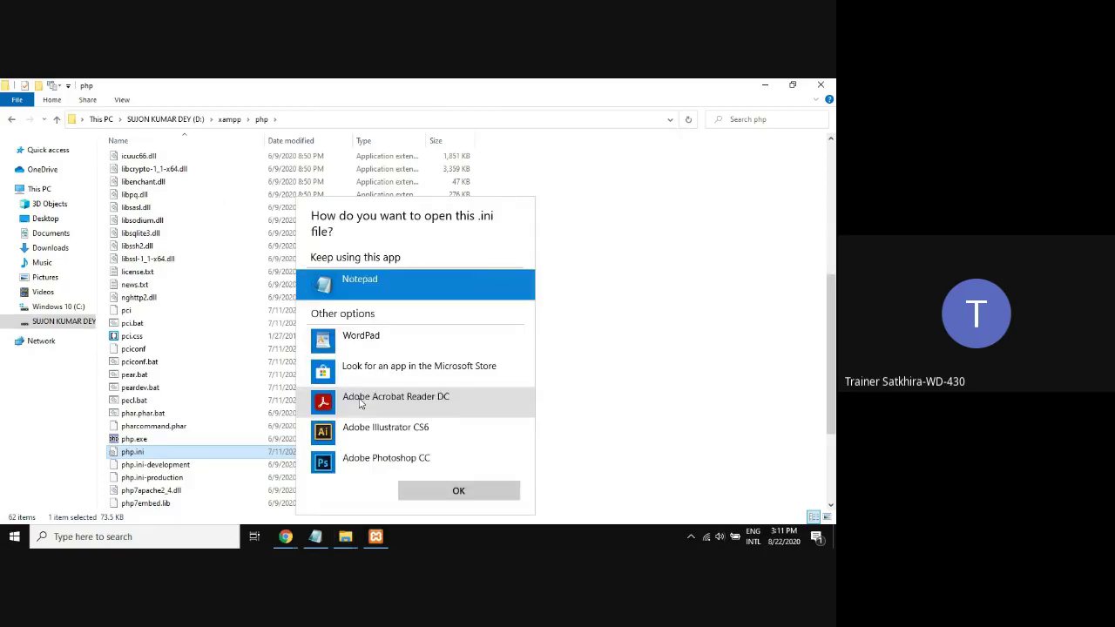
{"action": "scroll", "coordinate": [375, 384], "scroll_direction": "down", "scroll_amount": 4}
{"action": "scroll", "coordinate": [375, 383], "scroll_direction": "down", "scroll_amount": 4}
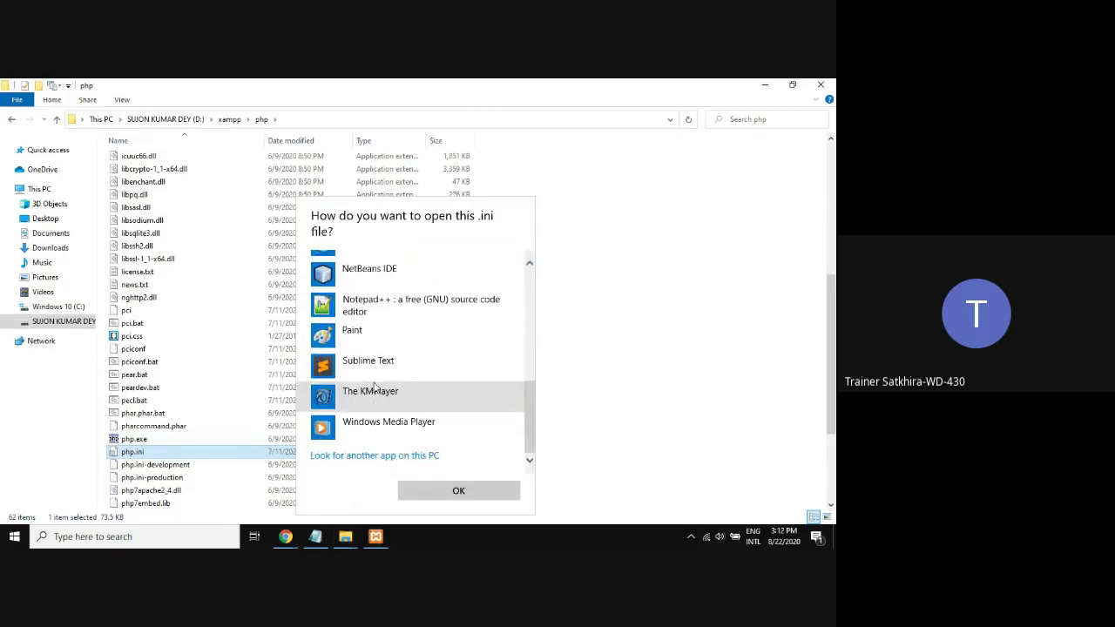
{"action": "left_click", "coordinate": [394, 458]}
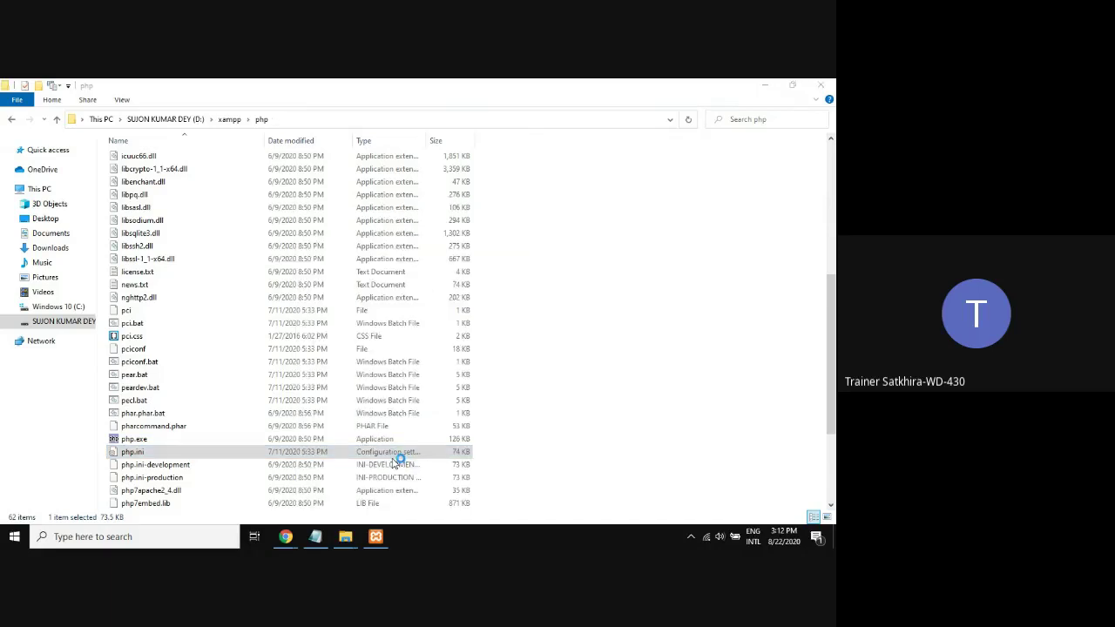
{"action": "scroll", "coordinate": [160, 254], "scroll_direction": "down", "scroll_amount": 3}
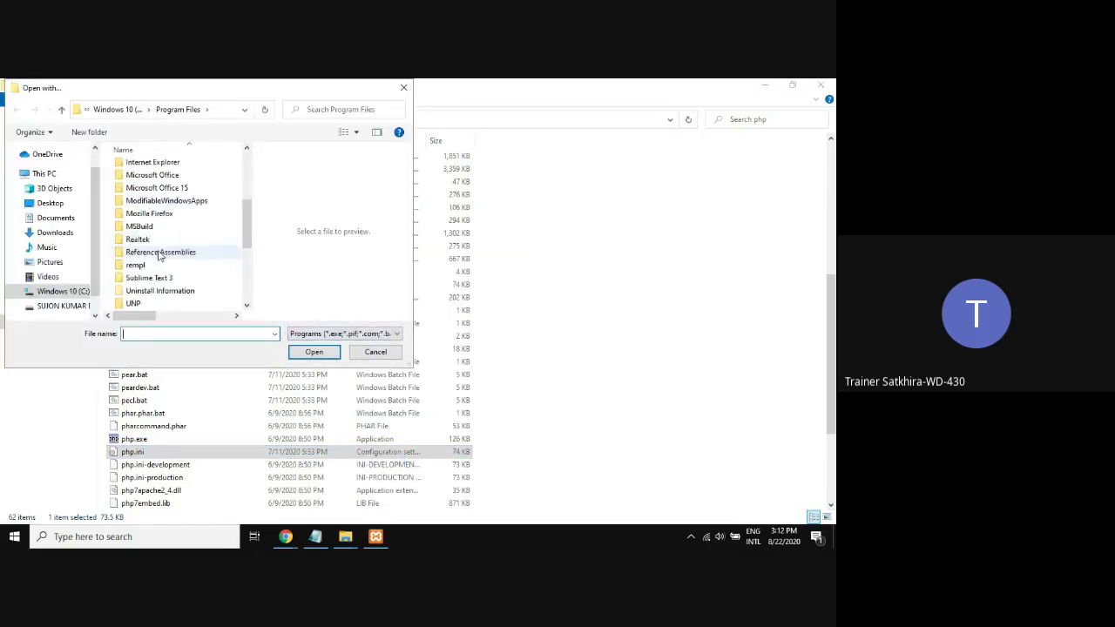
{"action": "scroll", "coordinate": [159, 255], "scroll_direction": "down", "scroll_amount": 1}
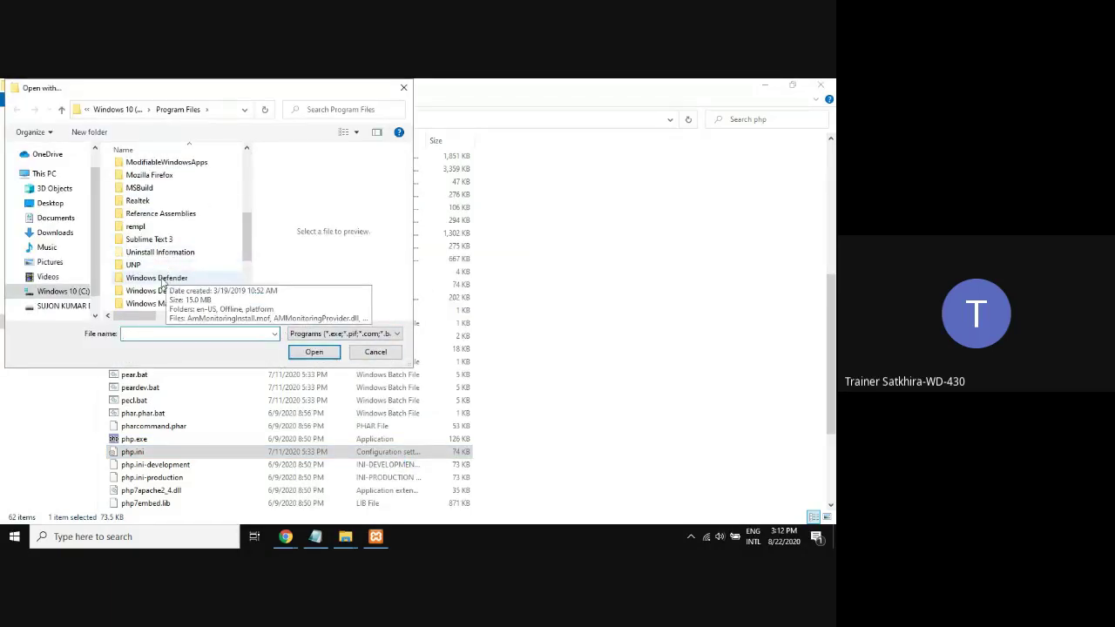
{"action": "scroll", "coordinate": [160, 277], "scroll_direction": "down", "scroll_amount": 3}
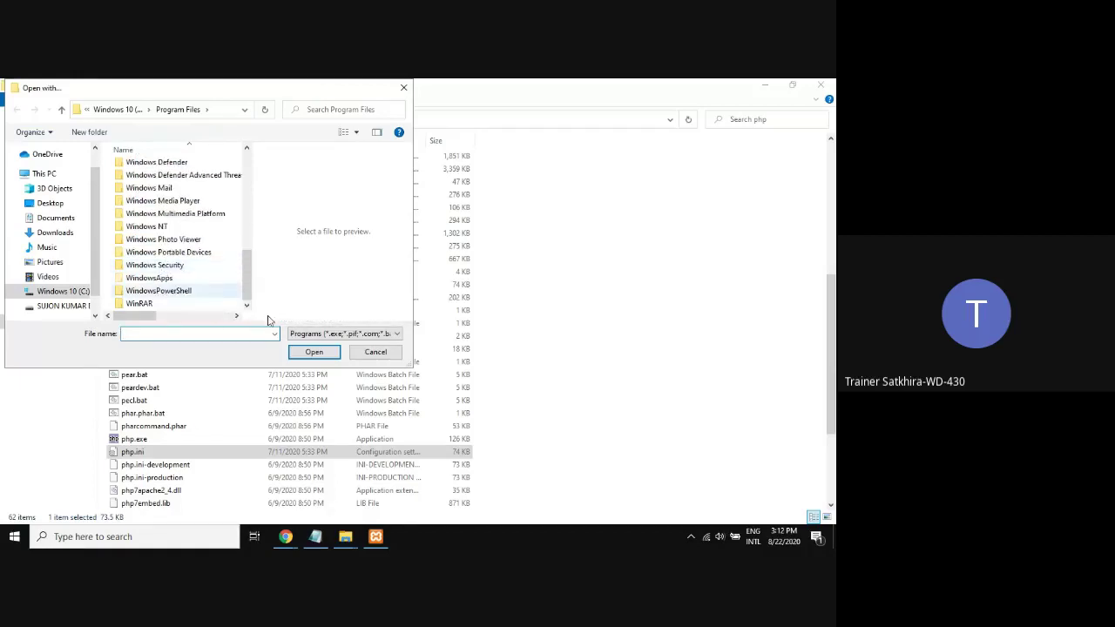
{"action": "left_click", "coordinate": [374, 352]}
Open php.ini with Notepad++ from the Open with > More apps list
{"action": "right_click", "coordinate": [137, 451]}
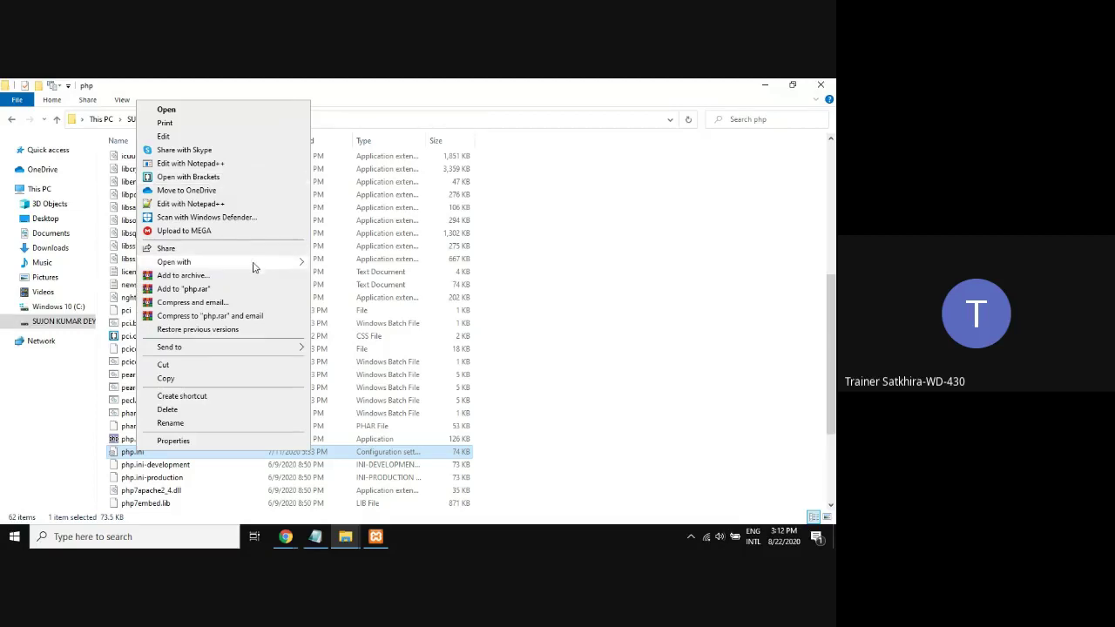
{"action": "mouse_move", "coordinate": [253, 263]}
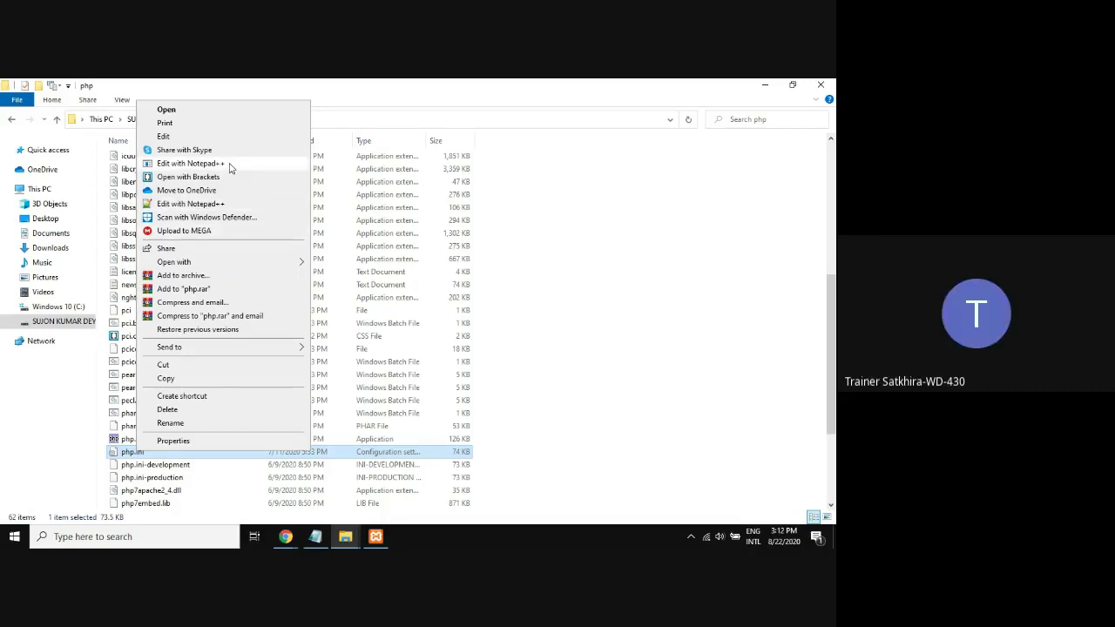
{"action": "left_click", "coordinate": [231, 166]}
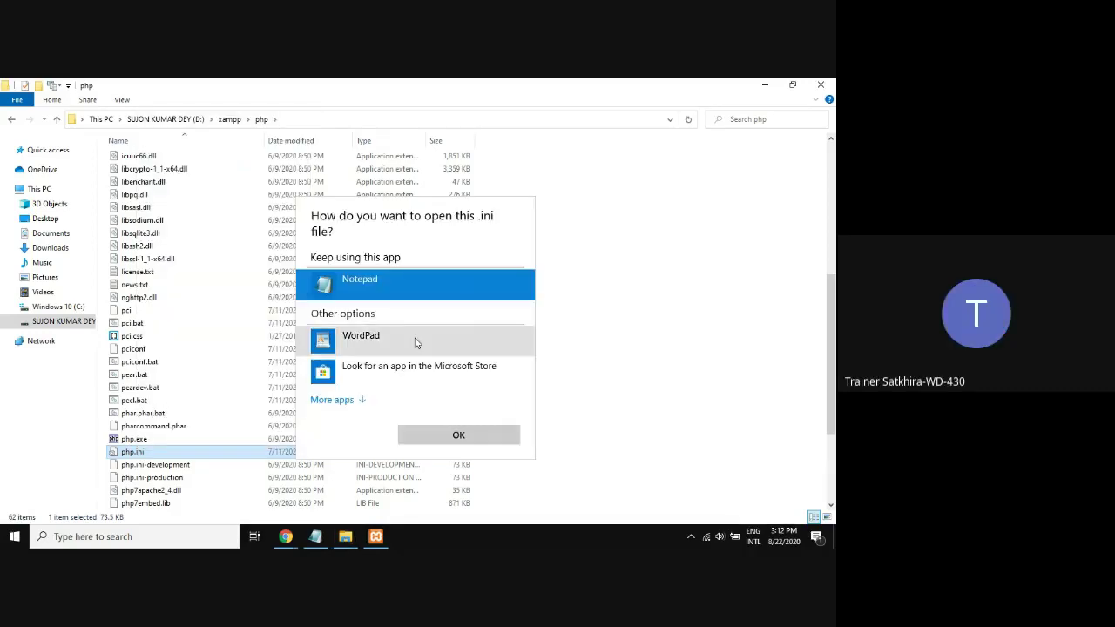
{"action": "left_click", "coordinate": [361, 398]}
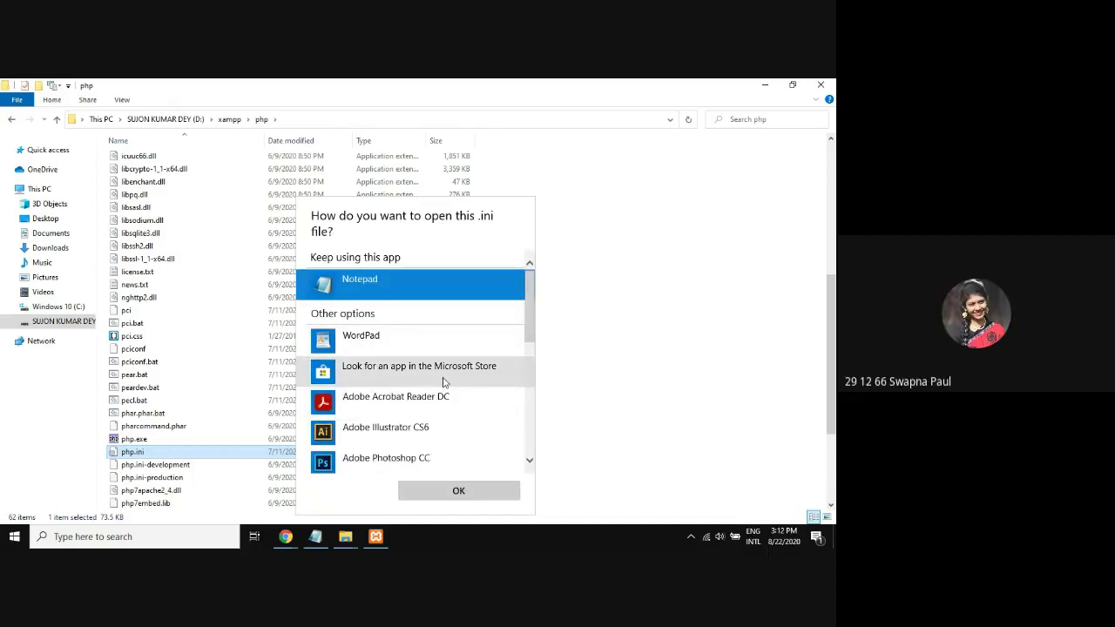
{"action": "scroll", "coordinate": [438, 383], "scroll_direction": "down", "scroll_amount": 5}
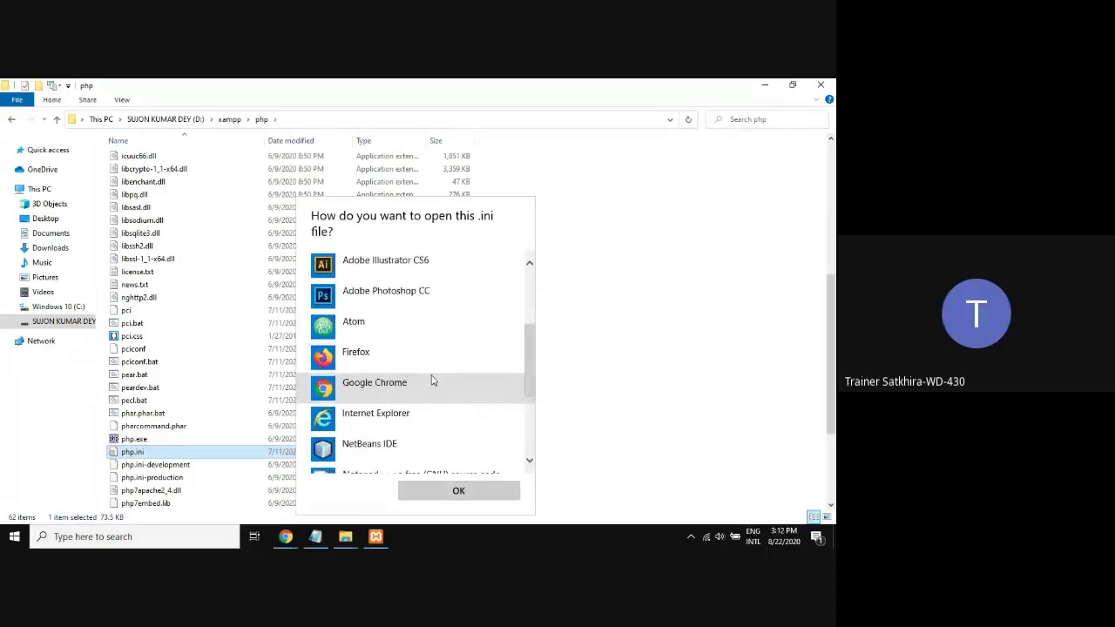
{"action": "left_click", "coordinate": [424, 412]}
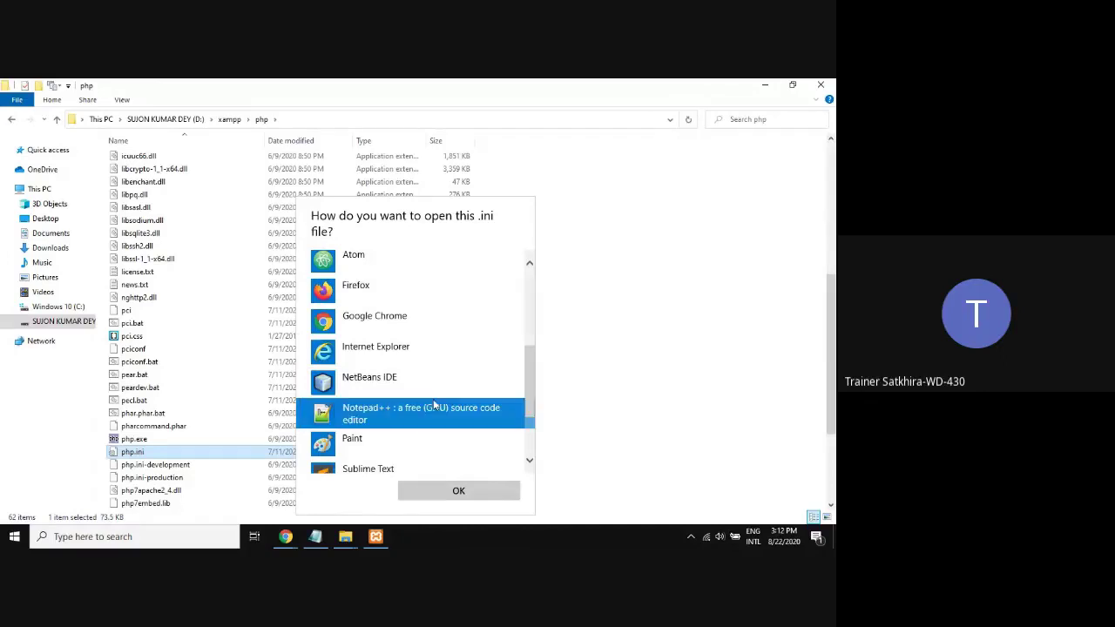
{"action": "left_click", "coordinate": [459, 492]}
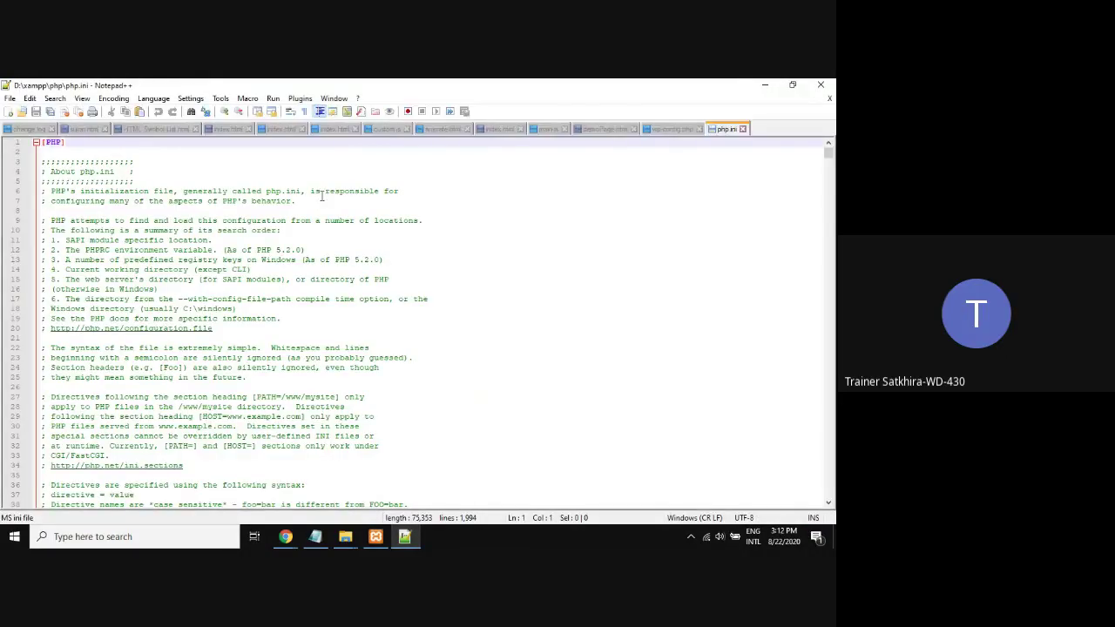
{"action": "scroll", "coordinate": [262, 255], "scroll_direction": "down", "scroll_amount": 4}
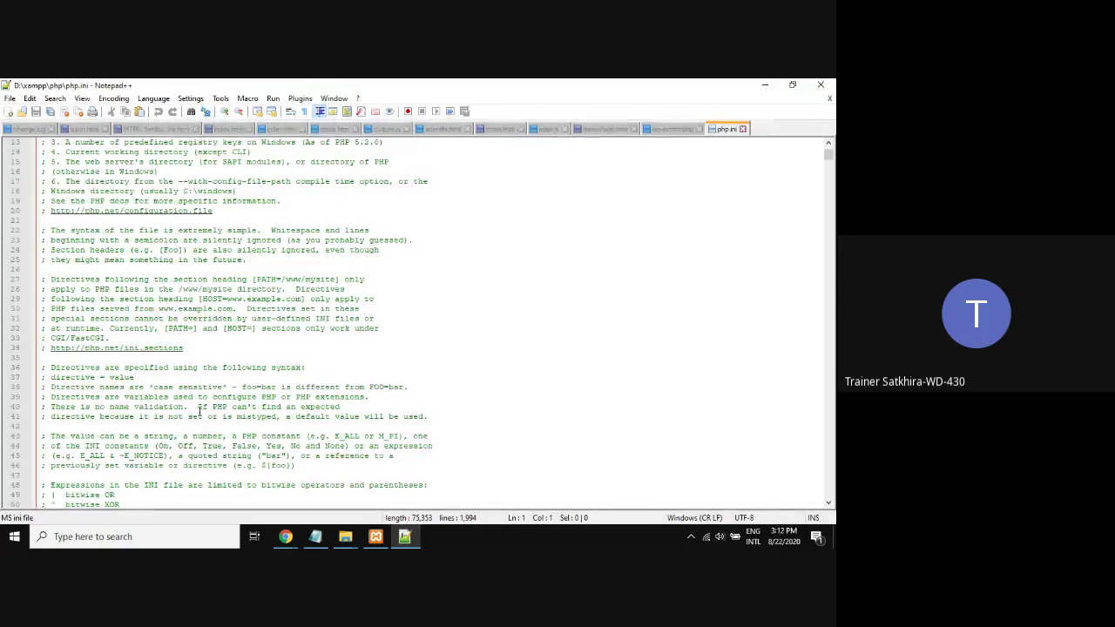
Highlight the 'POST limit' advice in the Stack Overflow answer, then return to php.ini in Notepad++
{"action": "left_click", "coordinate": [285, 536]}
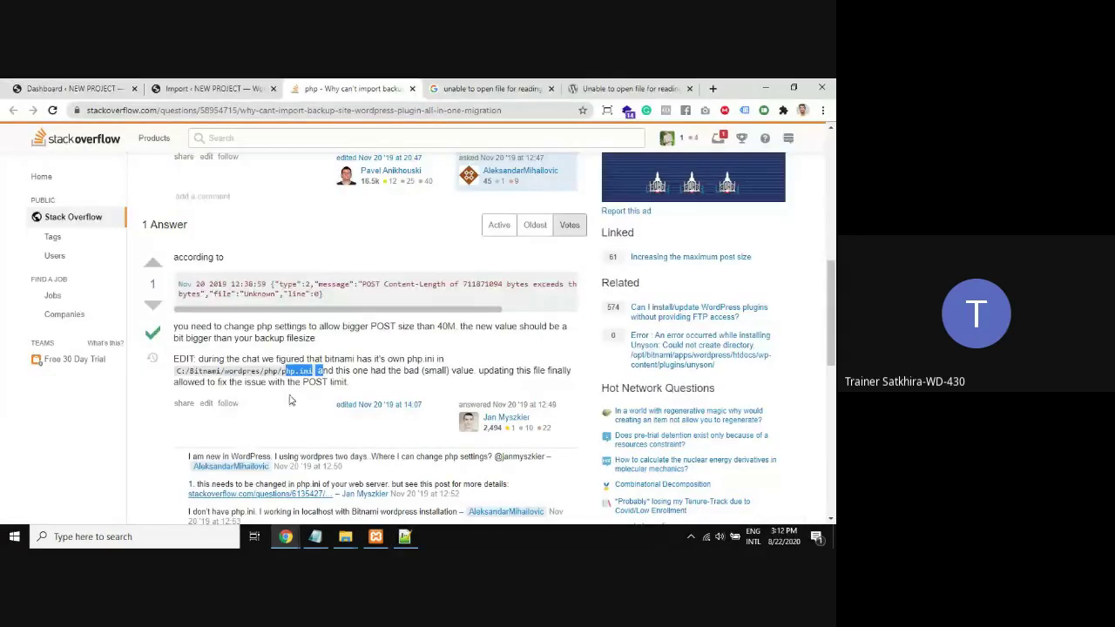
{"action": "left_click", "coordinate": [205, 394]}
{"action": "left_click_drag", "start_coordinate": [365, 324], "coordinate": [435, 326]}
{"action": "left_click", "coordinate": [472, 326]}
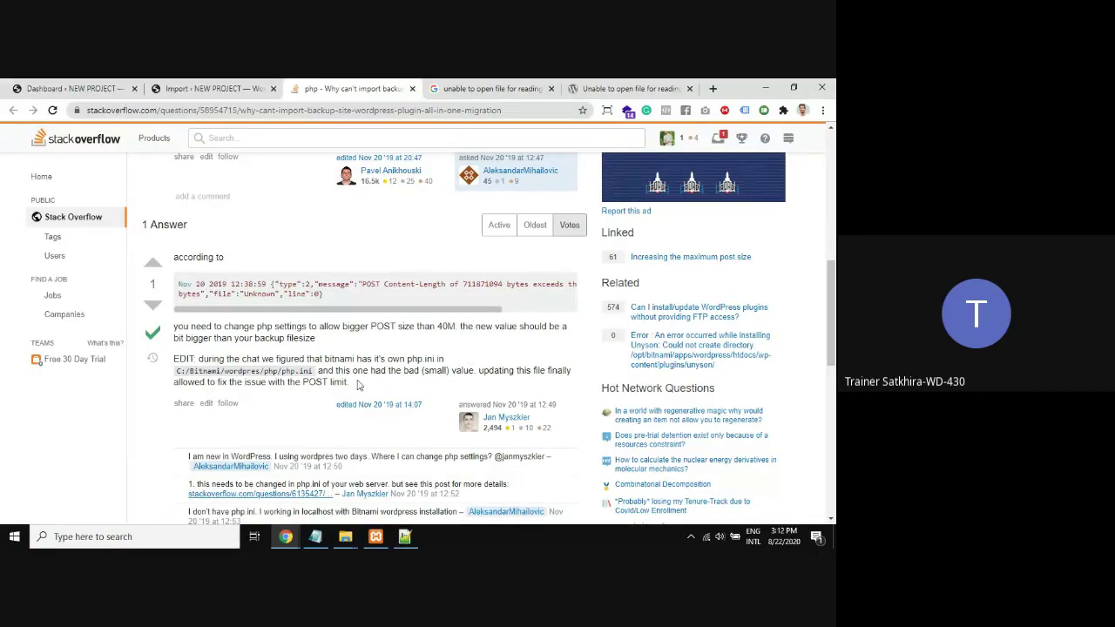
{"action": "left_click_drag", "start_coordinate": [352, 381], "coordinate": [287, 381]}
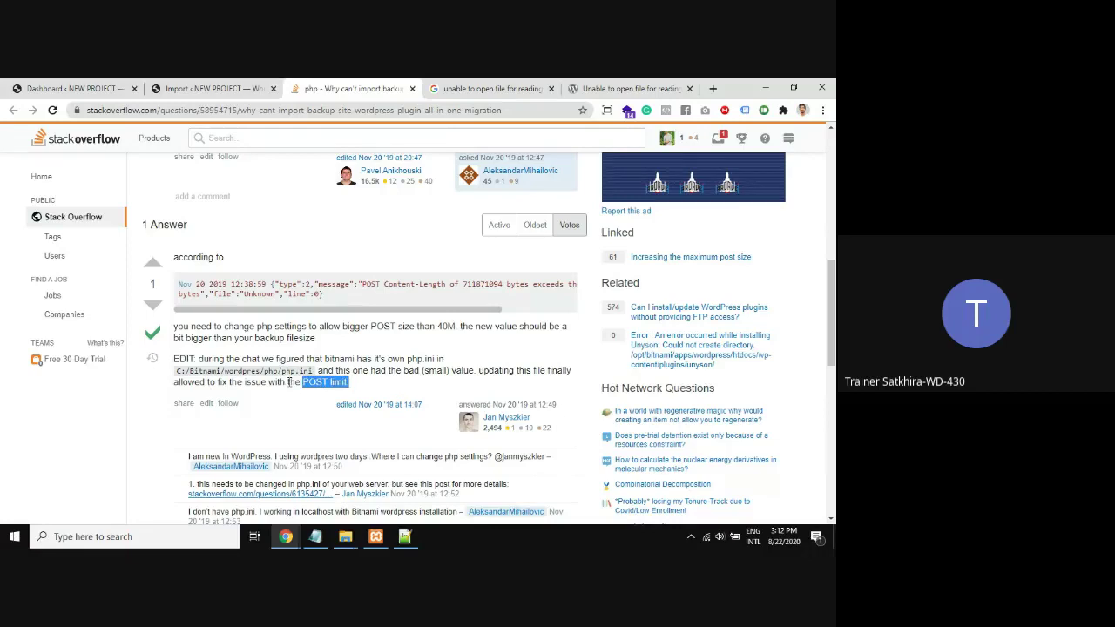
{"action": "left_click", "coordinate": [405, 536]}
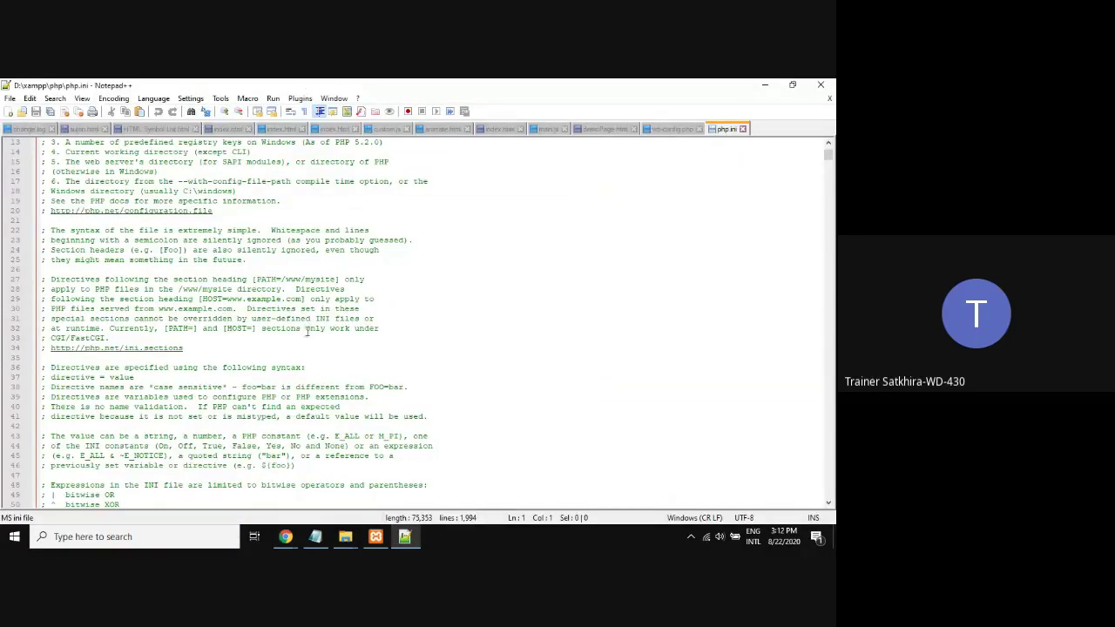
Search php.ini for '40' and step through matches to the File Uploads section's upload_max_filesize
{"action": "key", "text": "ctrl+f"}
{"action": "type", "text": "40mb"}
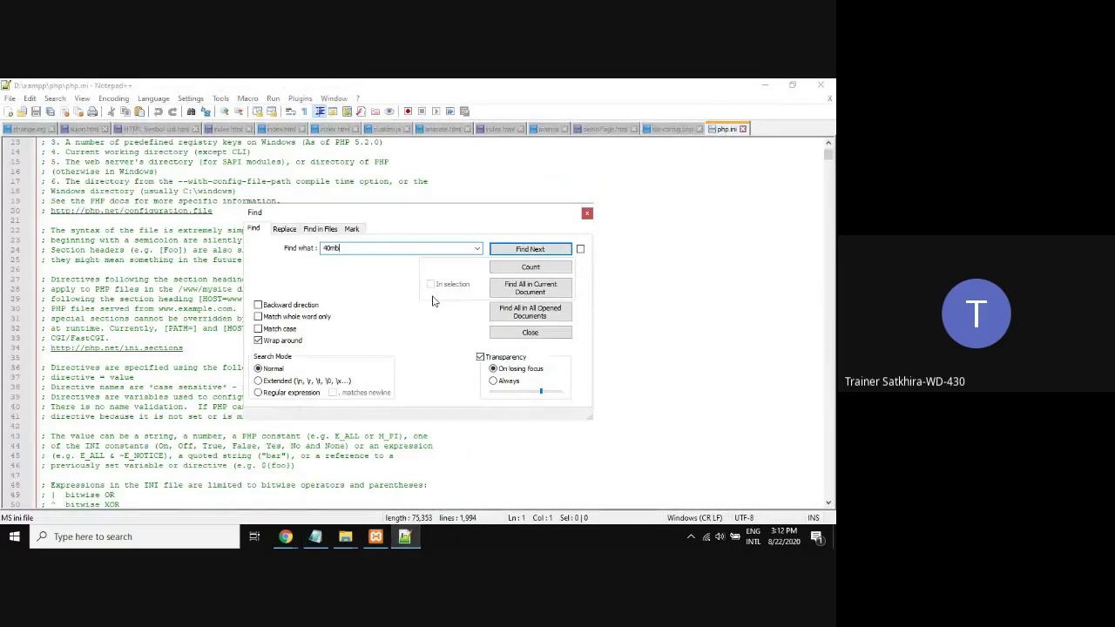
{"action": "key", "text": "Return"}
{"action": "key", "text": "BackSpace"}
{"action": "key", "text": "Return"}
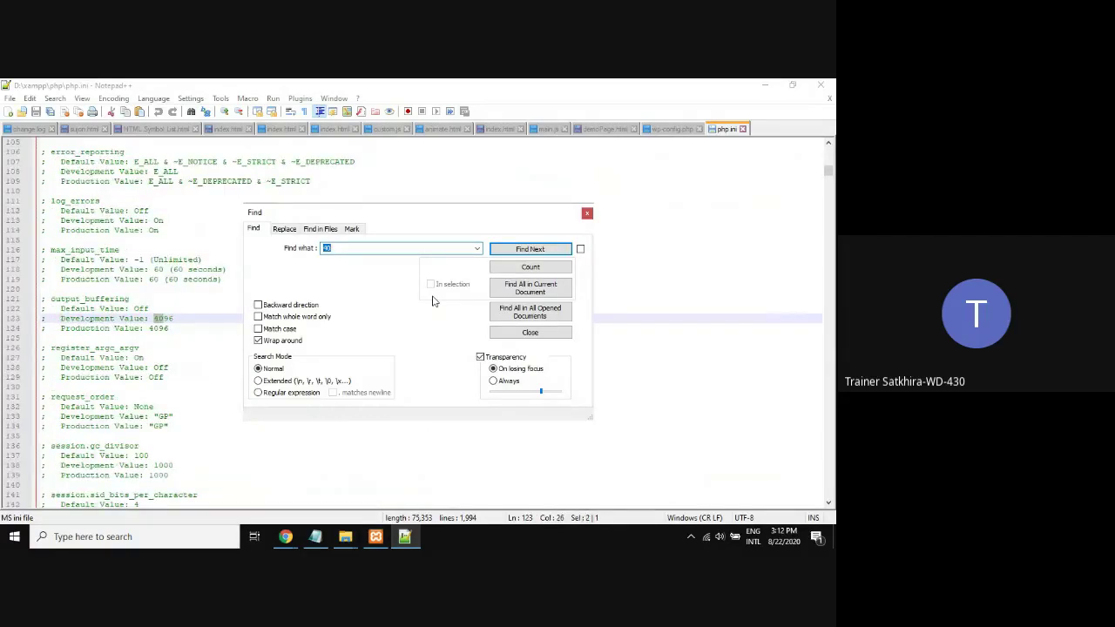
{"action": "key", "text": "Return"}
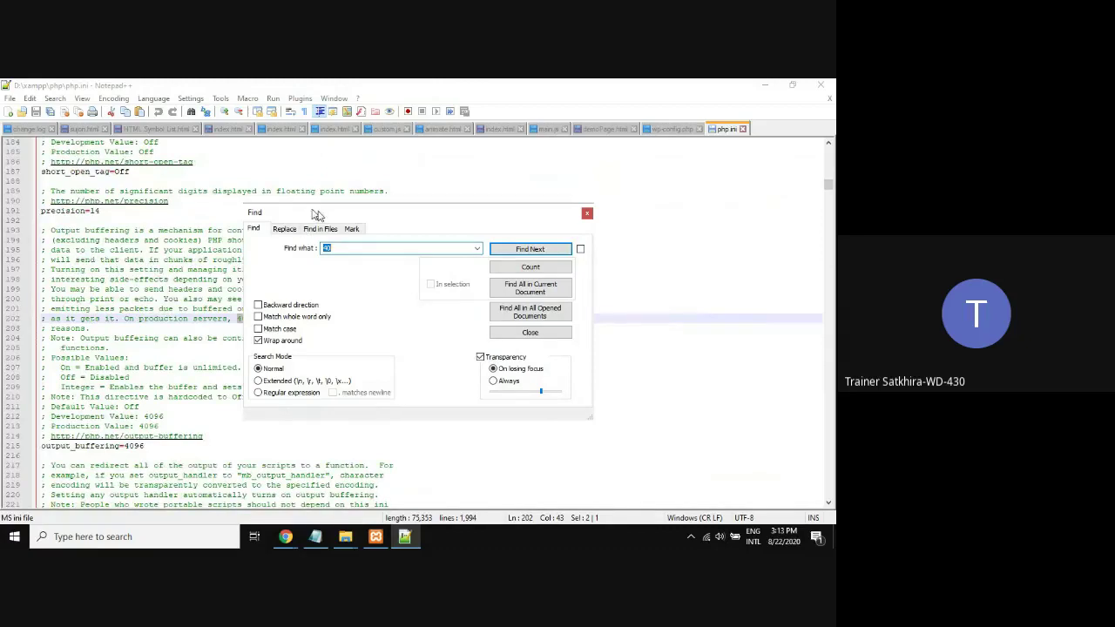
{"action": "left_click_drag", "start_coordinate": [313, 213], "coordinate": [465, 213]}
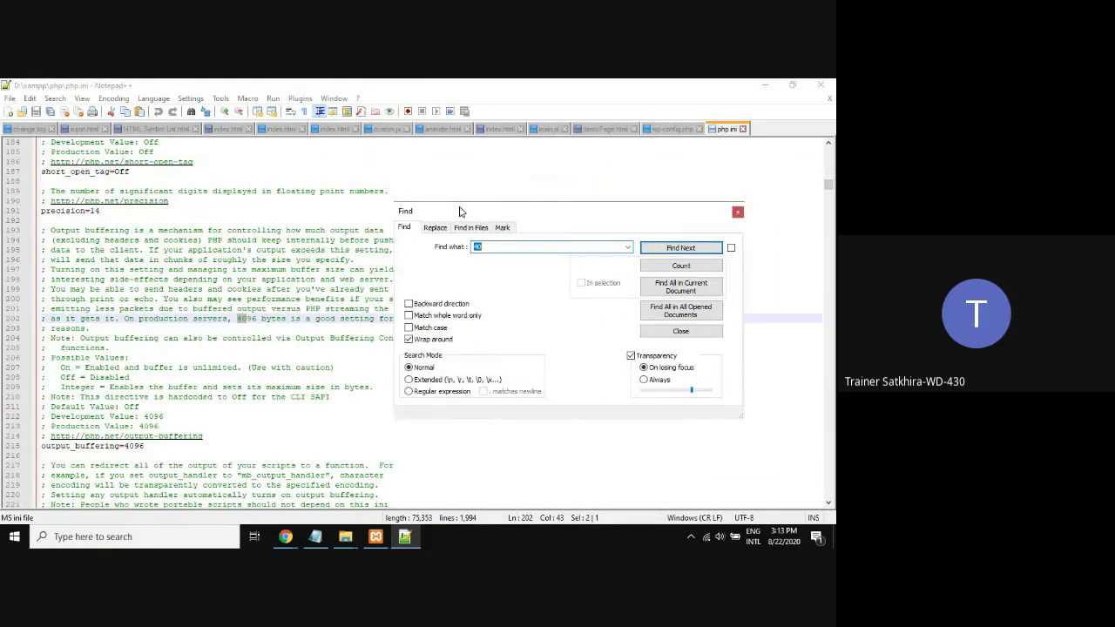
{"action": "key", "text": "Return"}
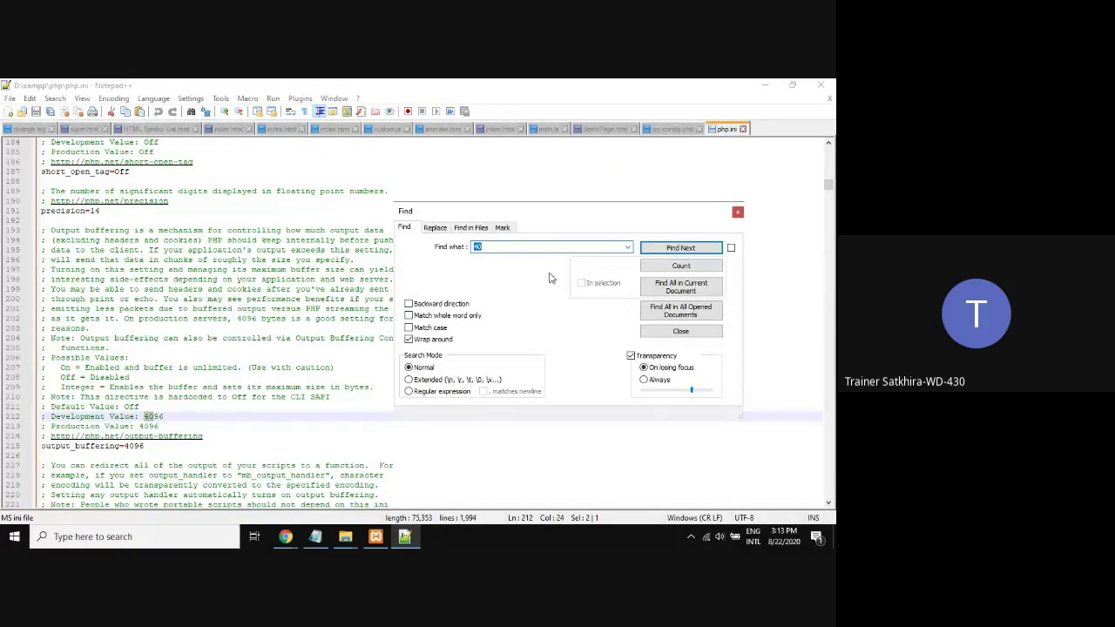
{"action": "key", "text": "Return"}
{"action": "key", "text": "Return"}
{"action": "key", "text": "Return"}
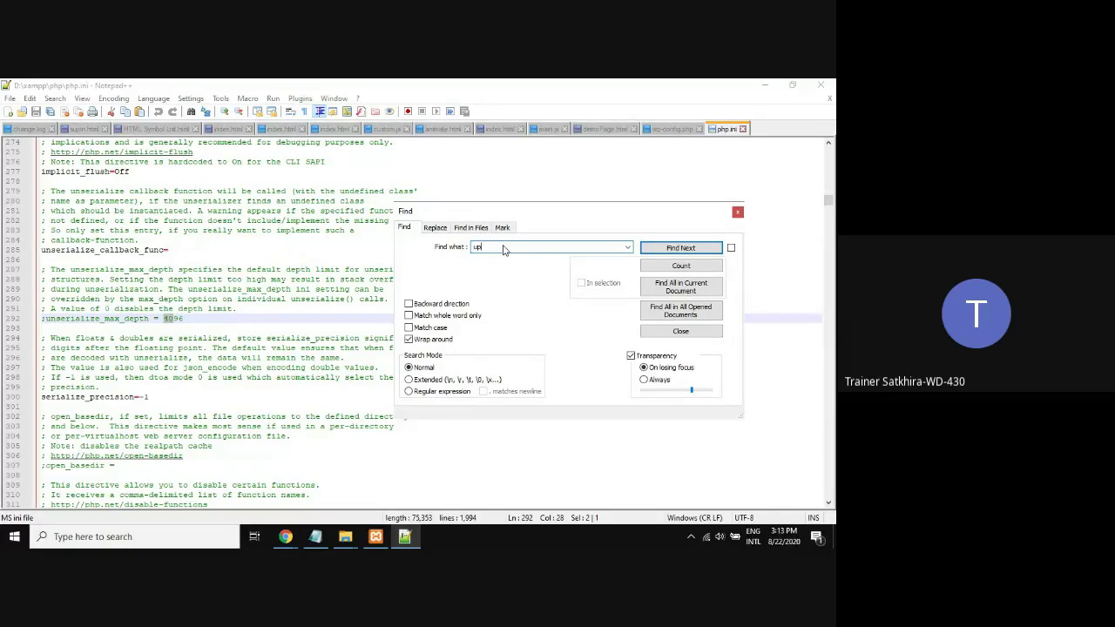
{"action": "key", "text": "Return"}
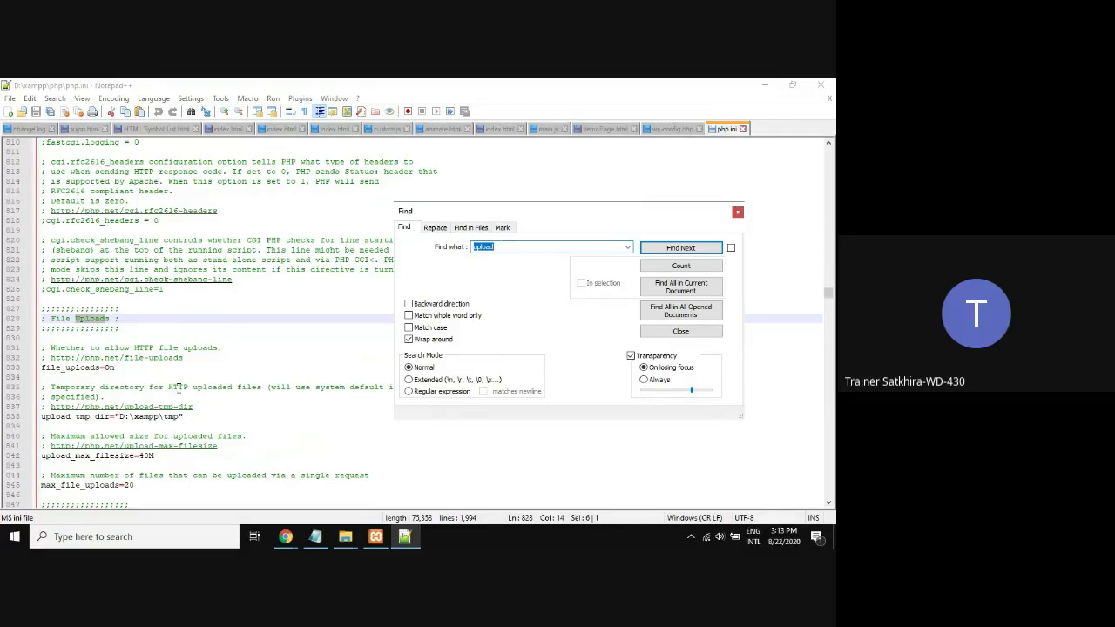
{"action": "left_click_drag", "start_coordinate": [450, 213], "coordinate": [533, 191]}
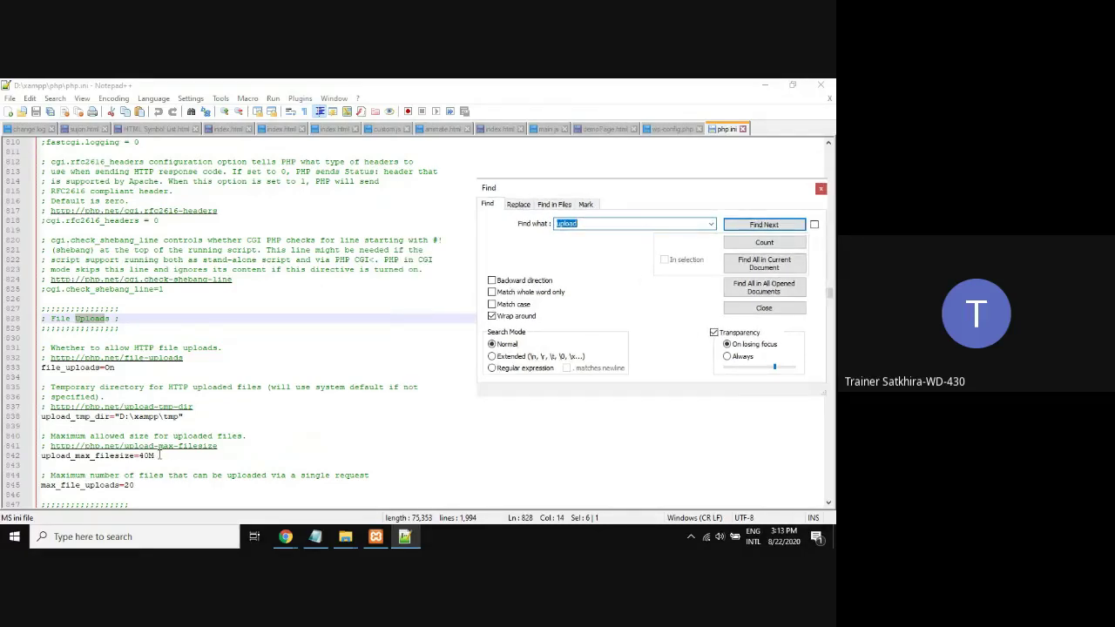
{"action": "scroll", "coordinate": [161, 471], "scroll_direction": "down", "scroll_amount": 1}
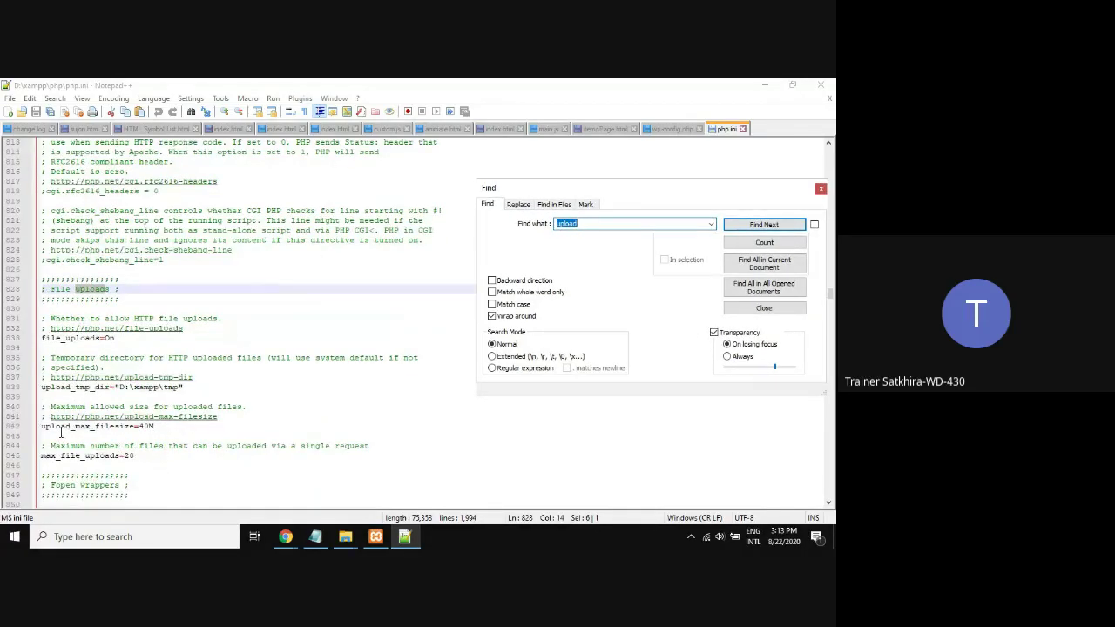
Change upload_max_filesize on line 842 from 40M to 1028M
{"action": "left_click", "coordinate": [111, 426]}
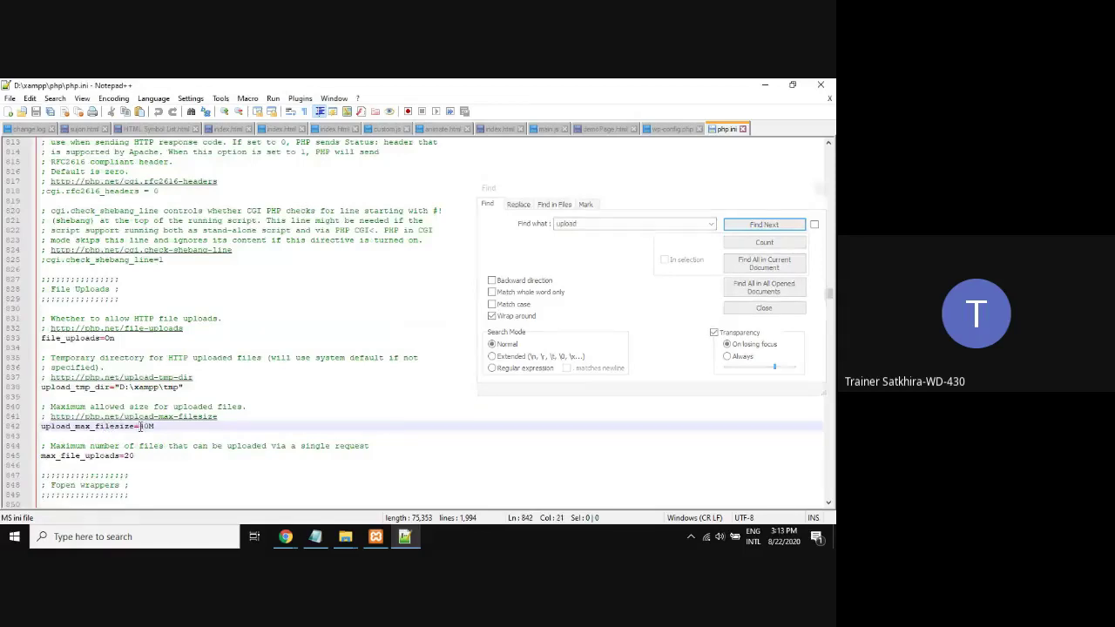
{"action": "left_click", "coordinate": [172, 434]}
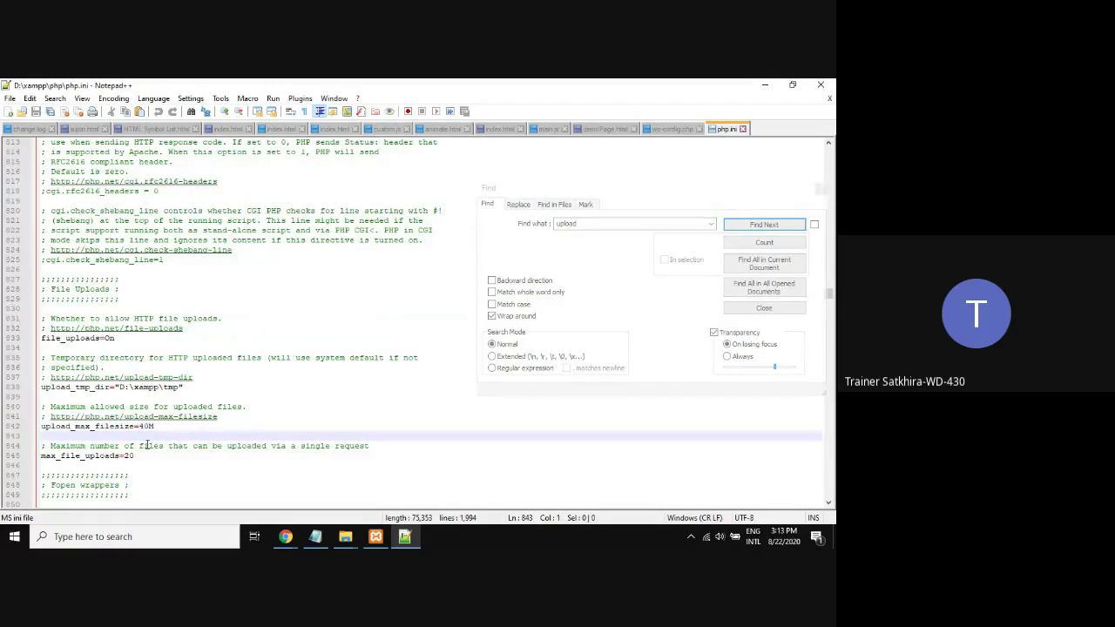
{"action": "scroll", "coordinate": [148, 445], "scroll_direction": "up", "scroll_amount": 3, "text": "ctrl"}
{"action": "scroll", "coordinate": [148, 392], "scroll_direction": "down", "scroll_amount": 8}
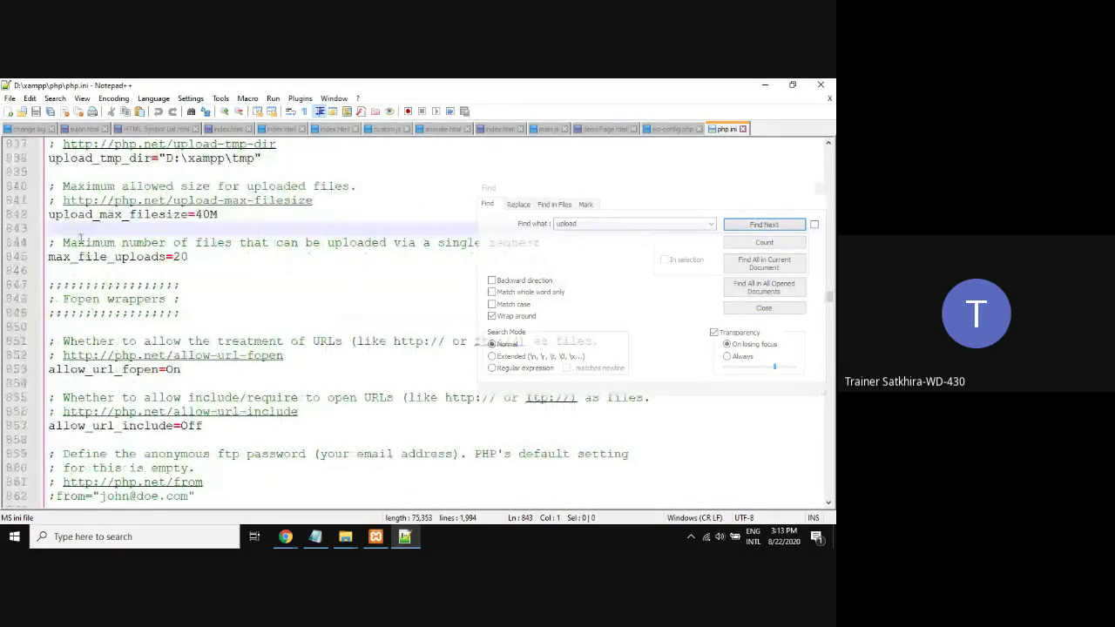
{"action": "left_click", "coordinate": [145, 214]}
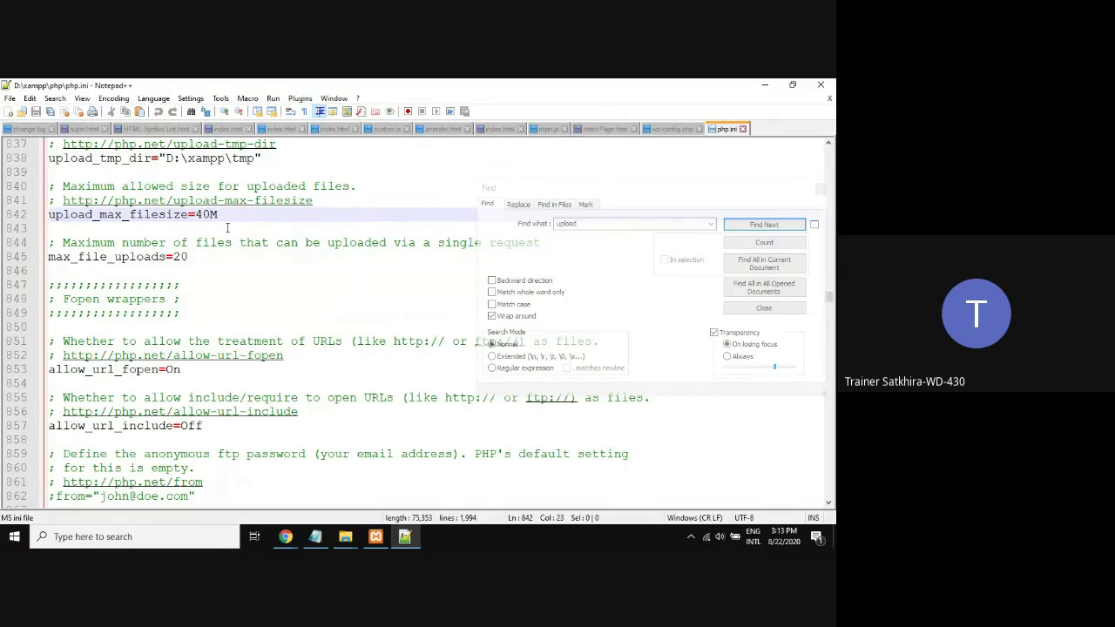
{"action": "key", "text": "BackSpace"}
{"action": "key", "text": "BackSpace"}
{"action": "type", "text": "10"}
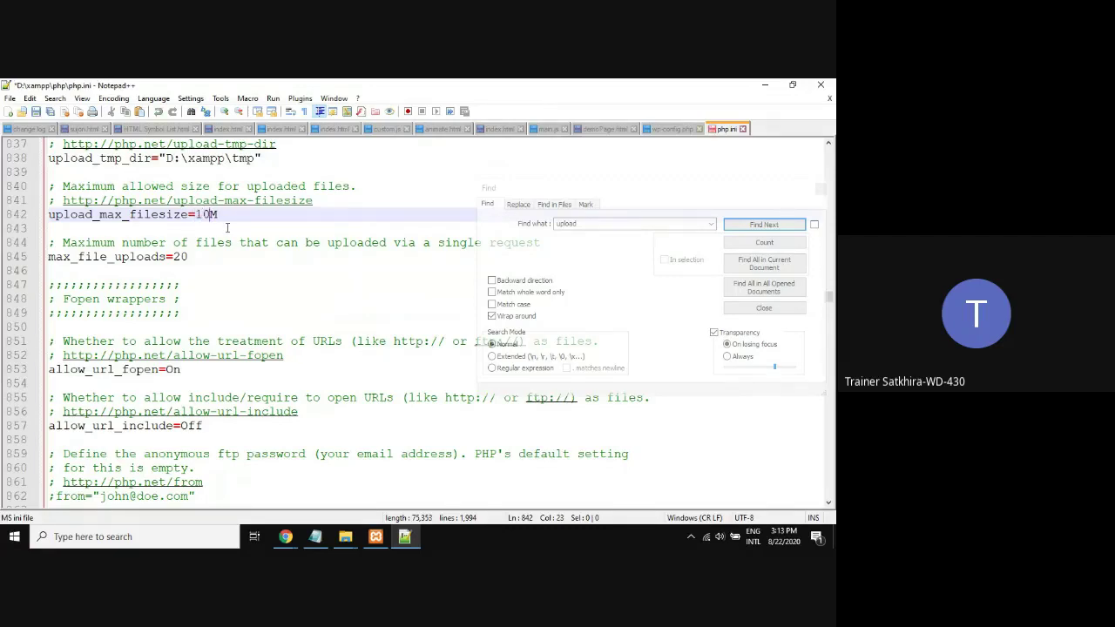
{"action": "type", "text": "28"}
Close the Find dialog, save php.ini, and switch to the Google Meet call
{"action": "key", "text": "ctrl+f"}
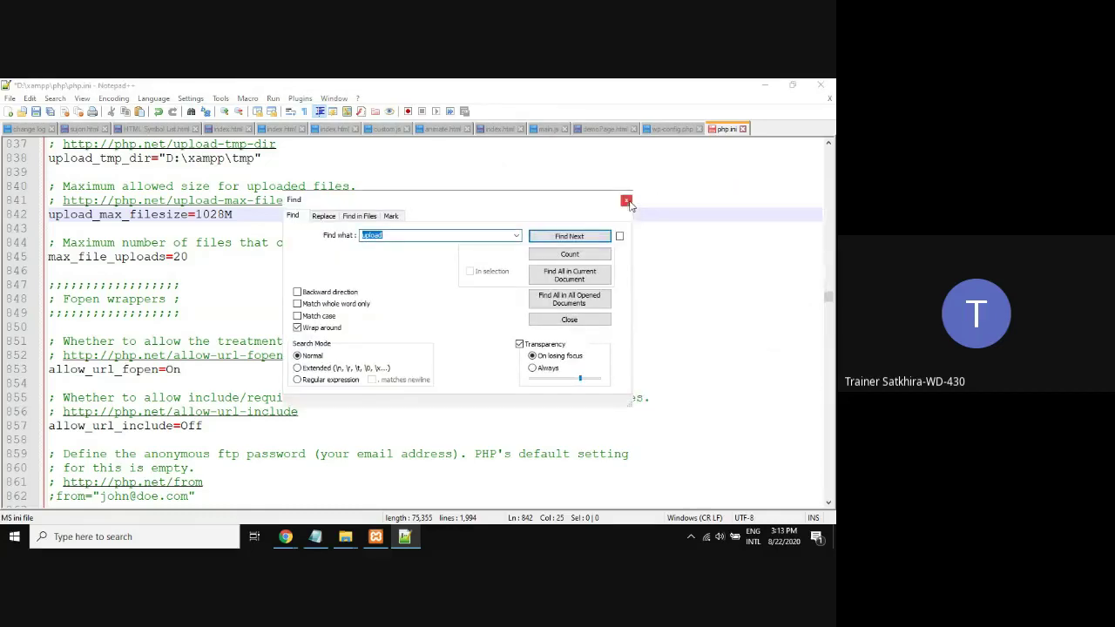
{"action": "left_click", "coordinate": [626, 201]}
{"action": "key", "text": "ctrl+s"}
{"action": "mouse_move", "coordinate": [359, 540]}
{"action": "mouse_move", "coordinate": [285, 537]}
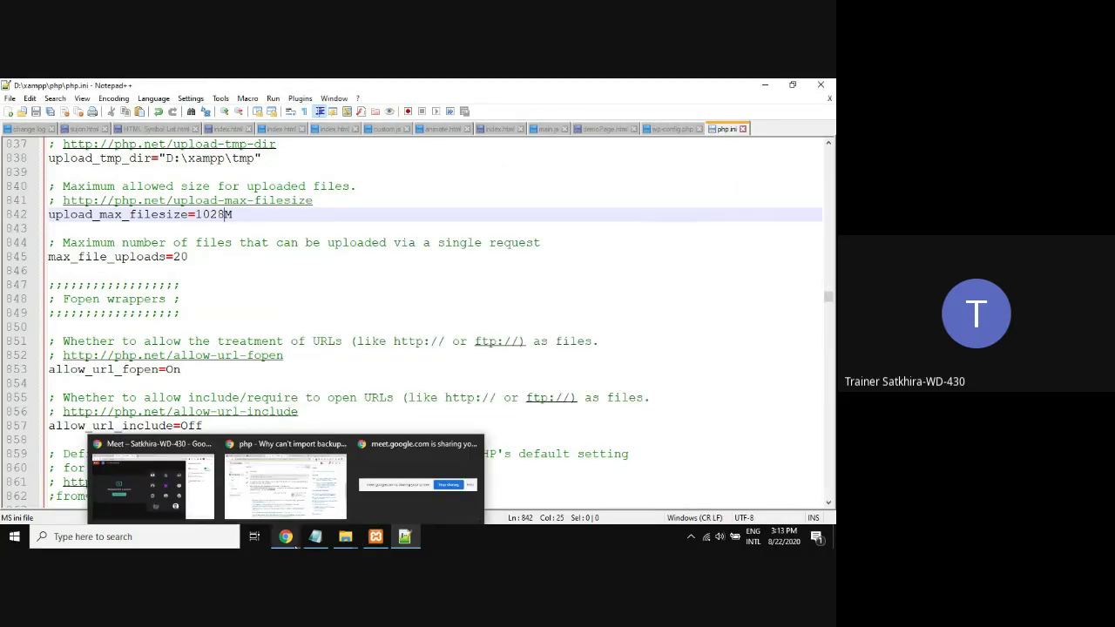
{"action": "left_click", "coordinate": [187, 487]}
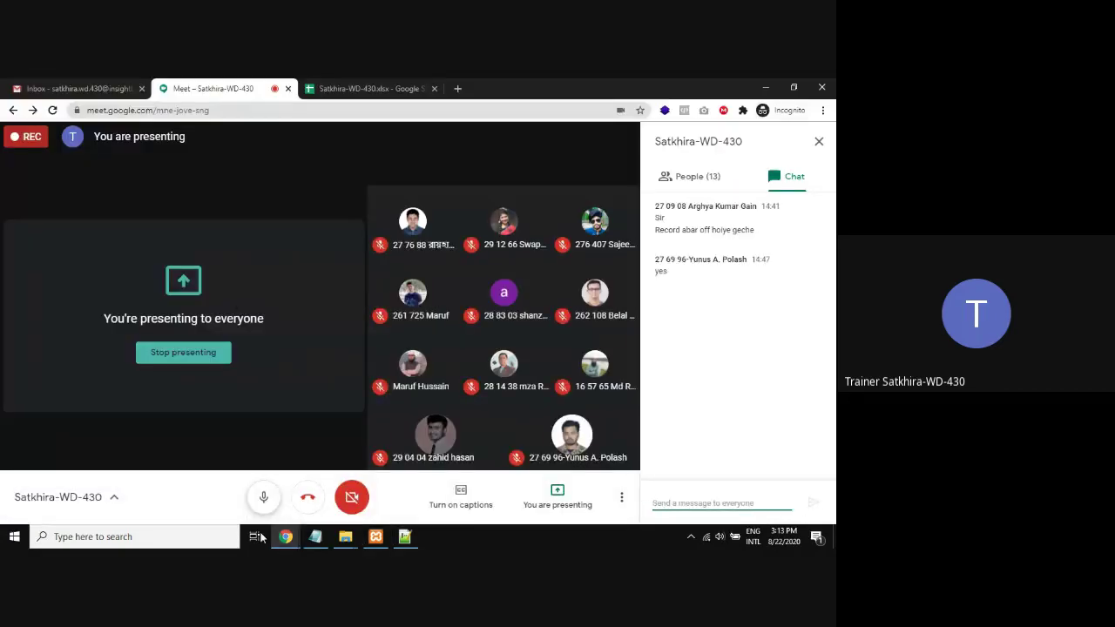
Import the .wpress backup from file again and dismiss the 'Unable to open file' error
{"action": "left_click", "coordinate": [286, 487]}
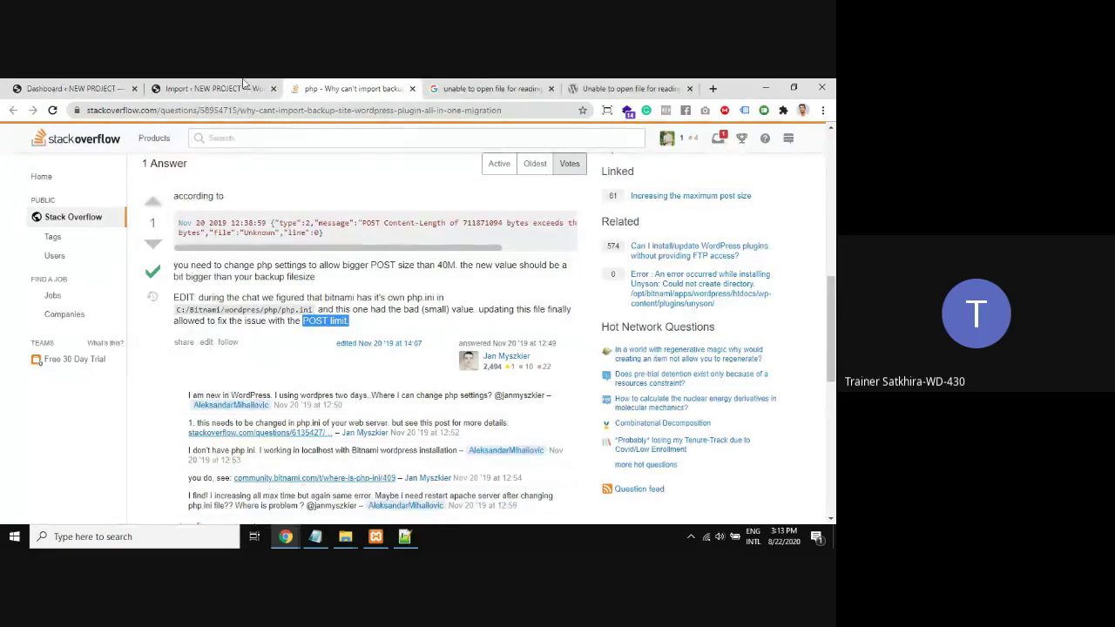
{"action": "left_click", "coordinate": [209, 88]}
{"action": "left_click", "coordinate": [410, 346]}
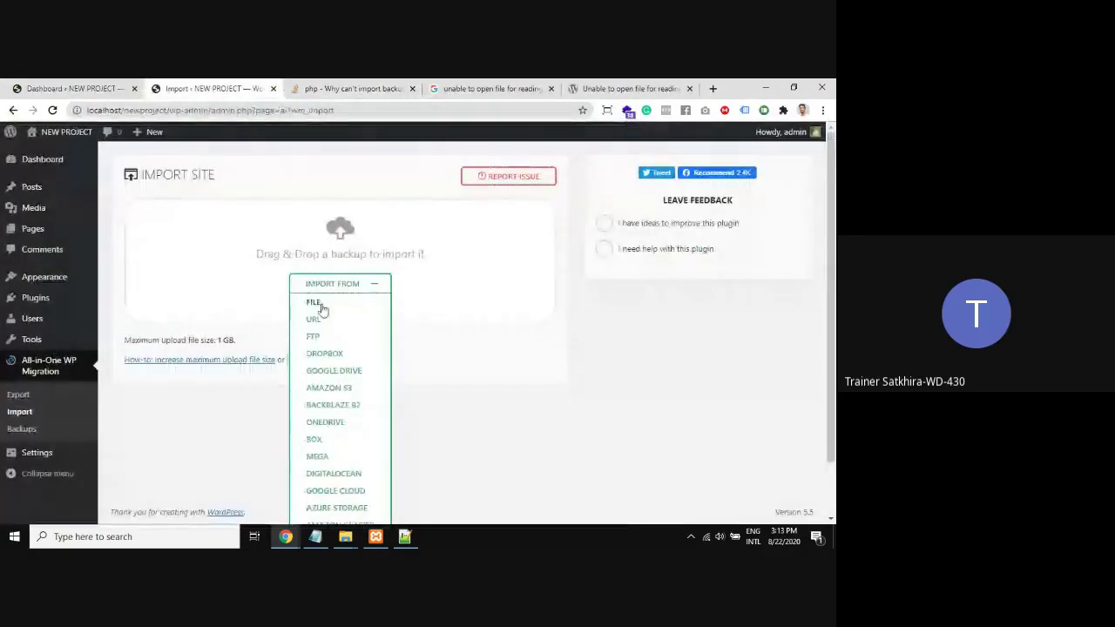
{"action": "left_click", "coordinate": [314, 302]}
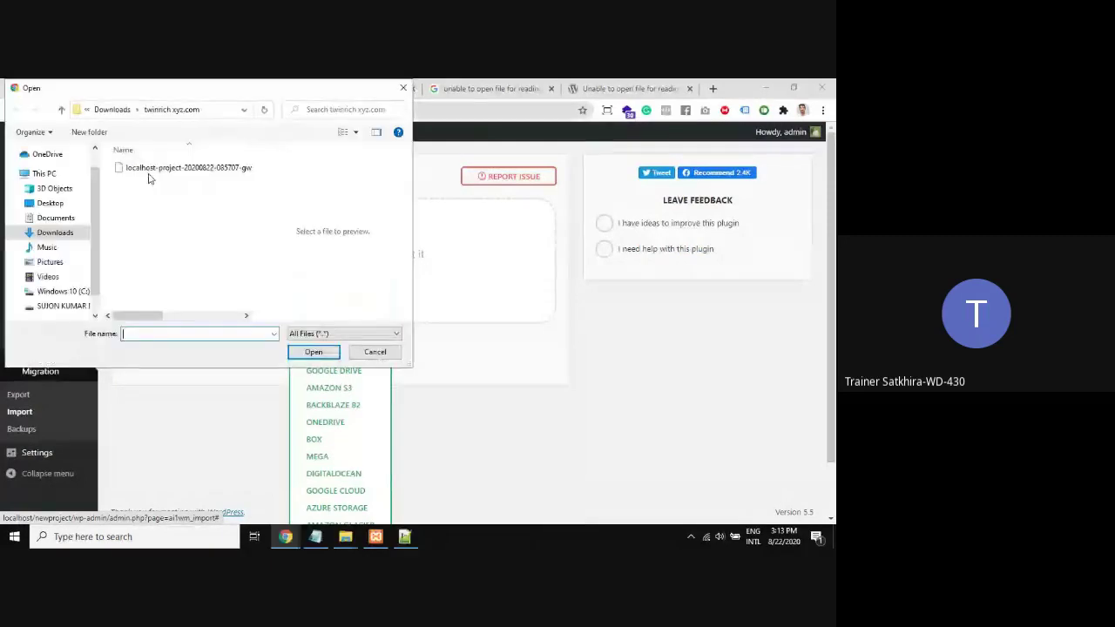
{"action": "double_click", "coordinate": [174, 167]}
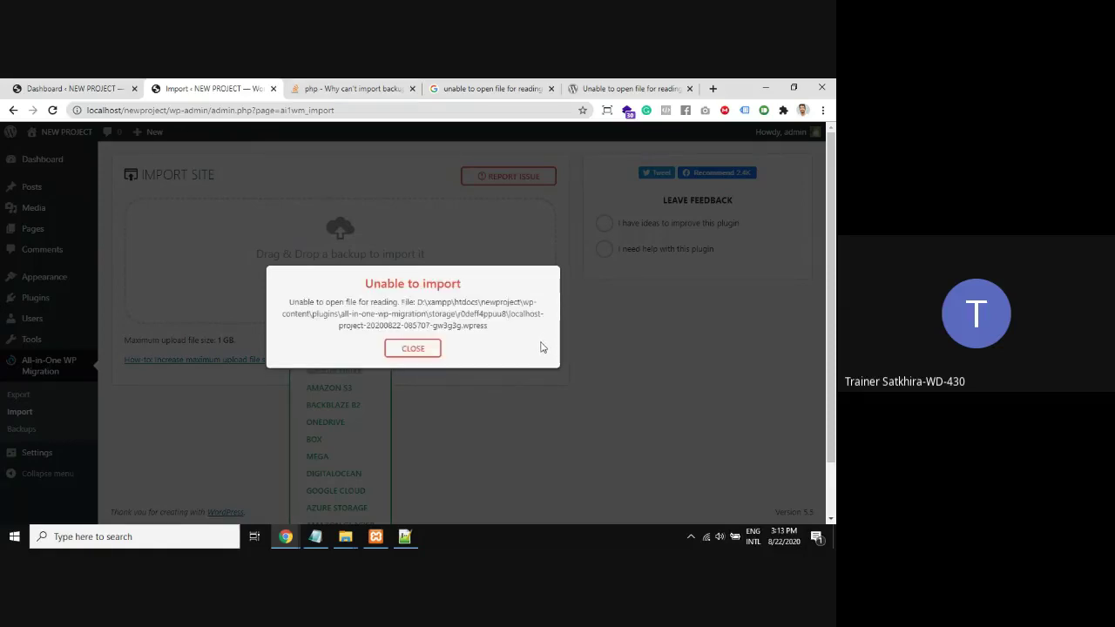
{"action": "left_click", "coordinate": [409, 348]}
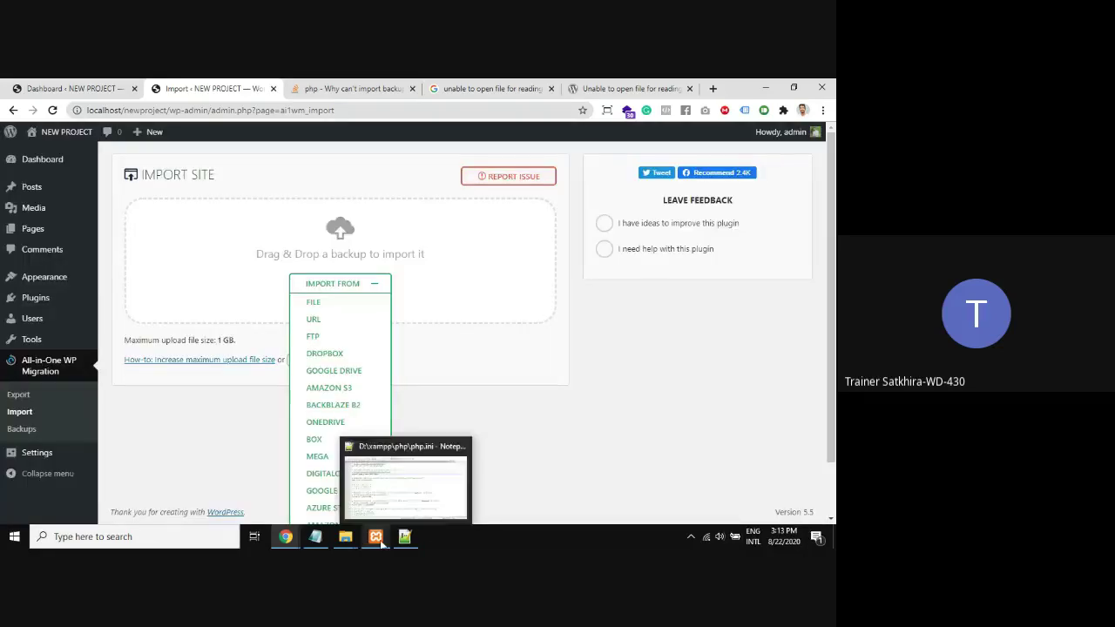
Stop and start Apache and MySQL in XAMPP Control Panel, then go back to Chrome
{"action": "left_click", "coordinate": [375, 536]}
{"action": "left_click", "coordinate": [375, 536]}
{"action": "left_click", "coordinate": [404, 538]}
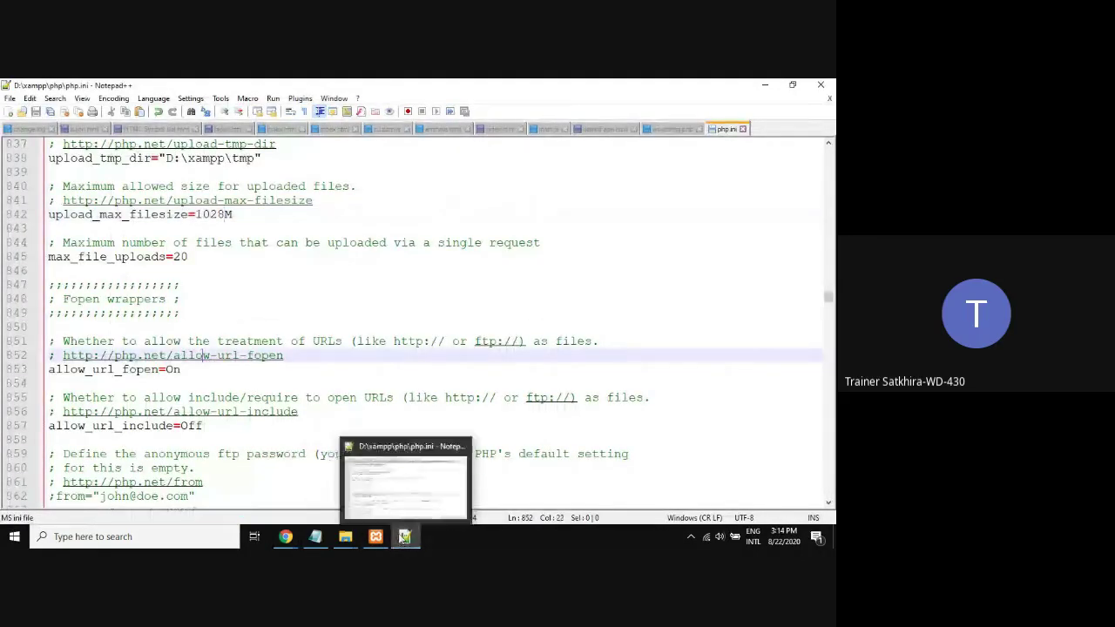
{"action": "left_click", "coordinate": [404, 537]}
{"action": "left_click", "coordinate": [375, 536]}
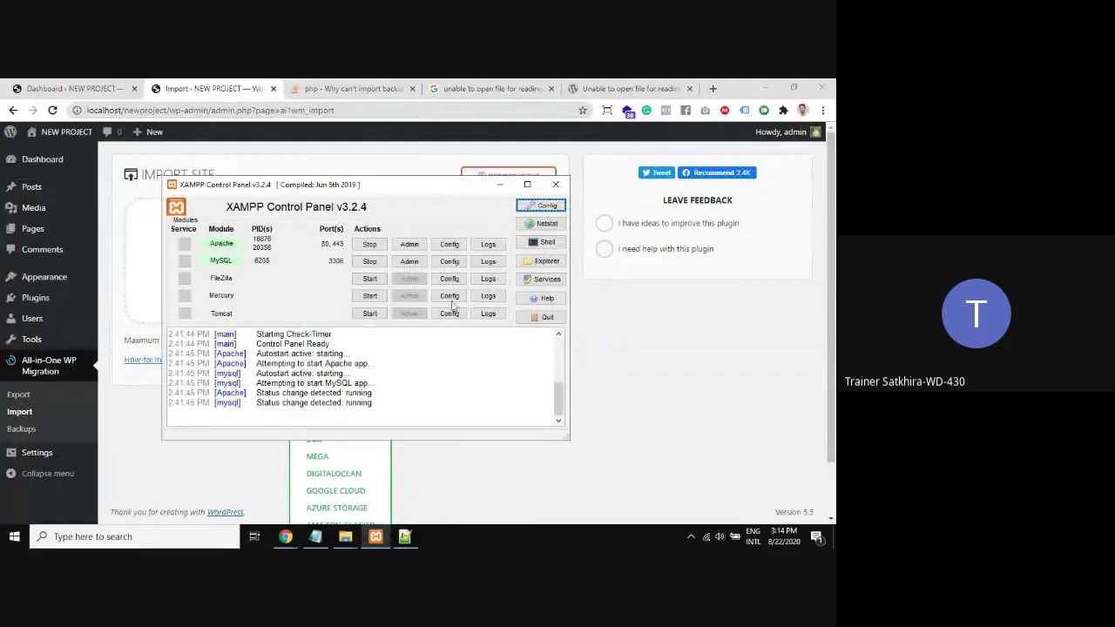
{"action": "left_click", "coordinate": [370, 244]}
{"action": "left_click_drag", "start_coordinate": [346, 185], "coordinate": [297, 160]}
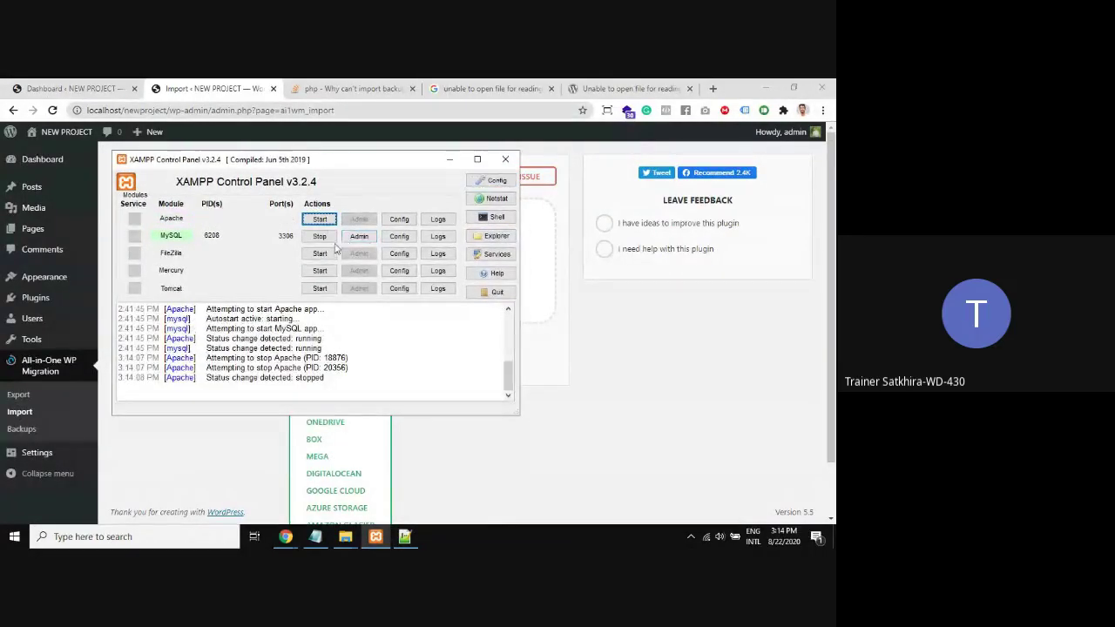
{"action": "left_click", "coordinate": [336, 243]}
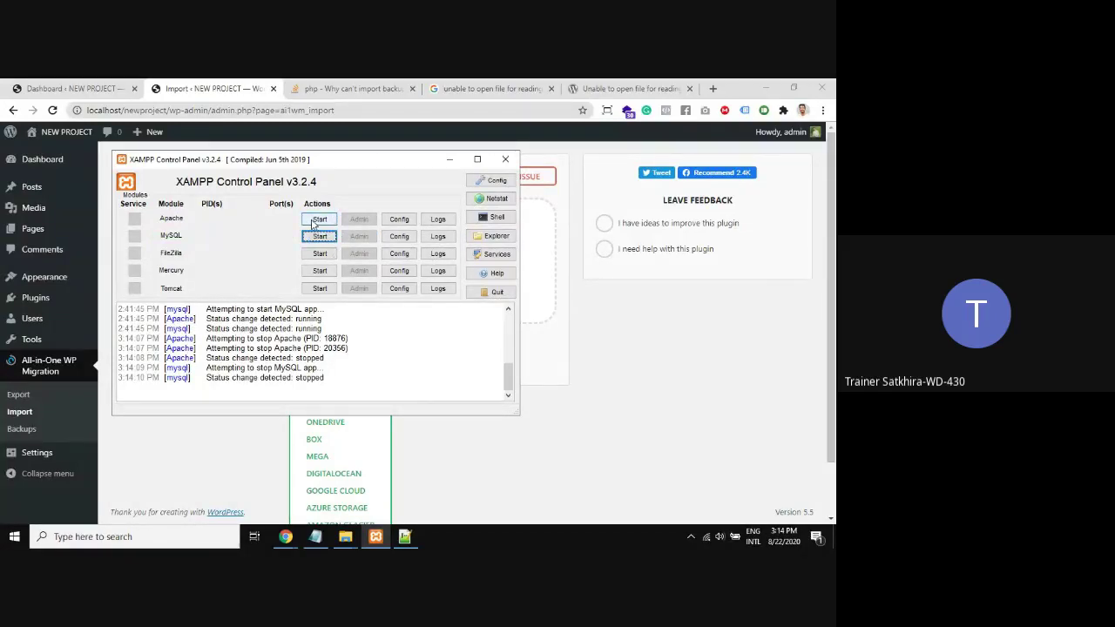
{"action": "left_click", "coordinate": [306, 226]}
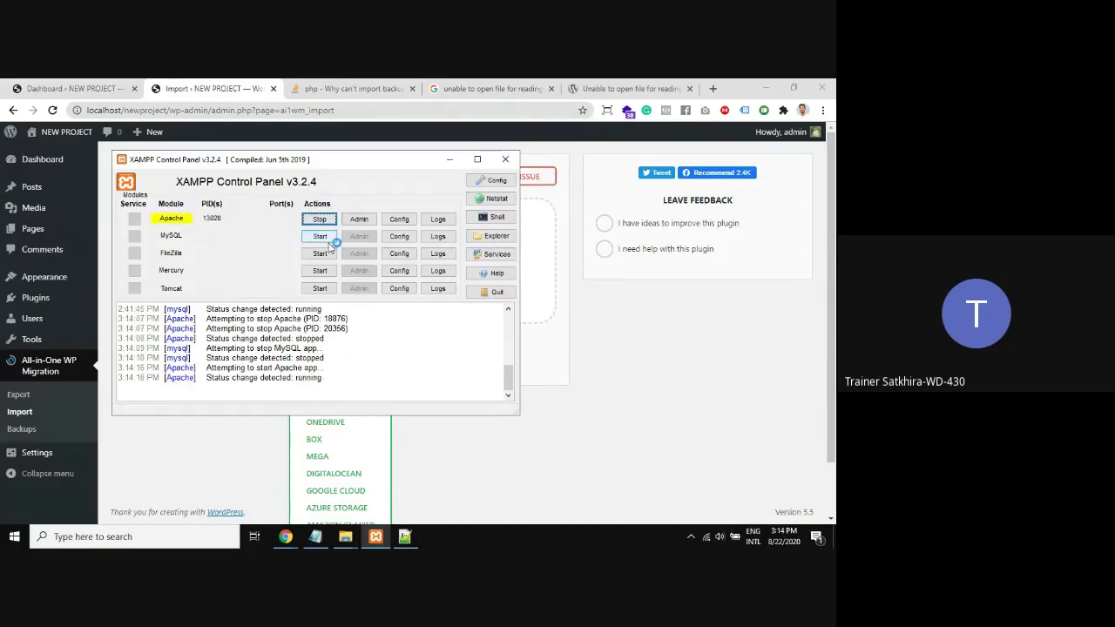
{"action": "left_click", "coordinate": [312, 241]}
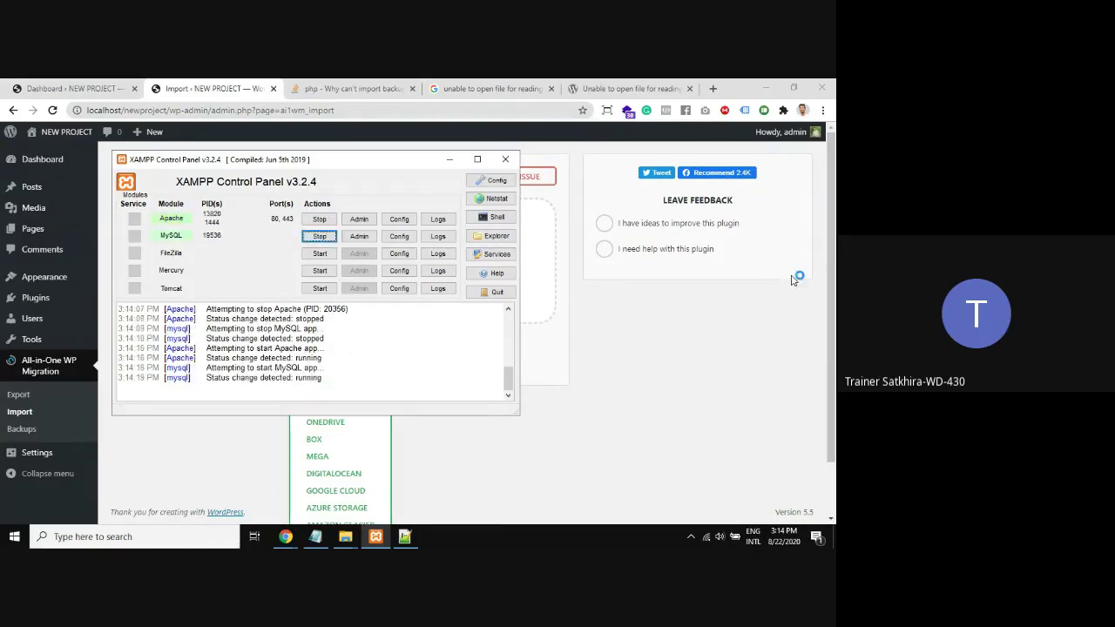
{"action": "left_click", "coordinate": [723, 361]}
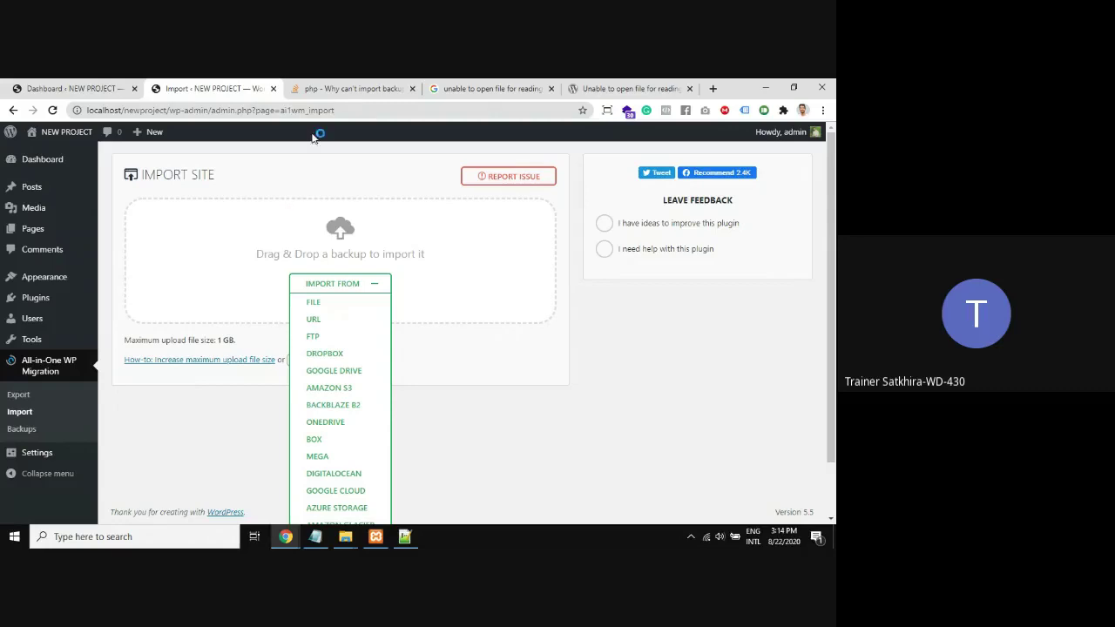
From wp-admin, import the backup file via All-in-One WP Migration, then view the Google results
{"action": "left_click_drag", "start_coordinate": [392, 113], "coordinate": [209, 110]}
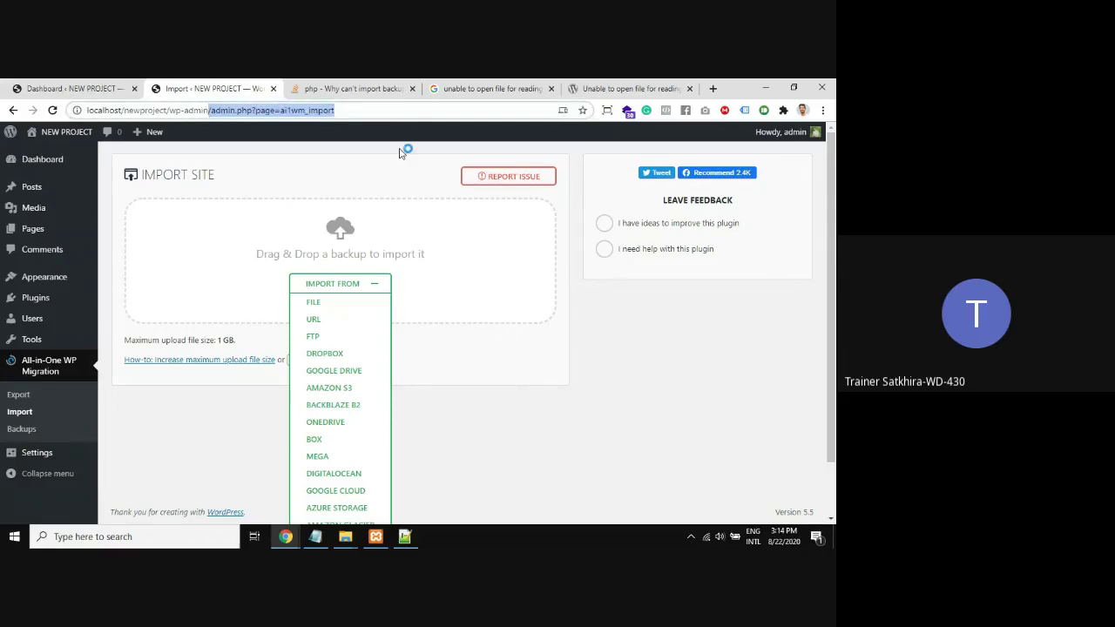
{"action": "key", "text": "BackSpace"}
{"action": "key", "text": "Return"}
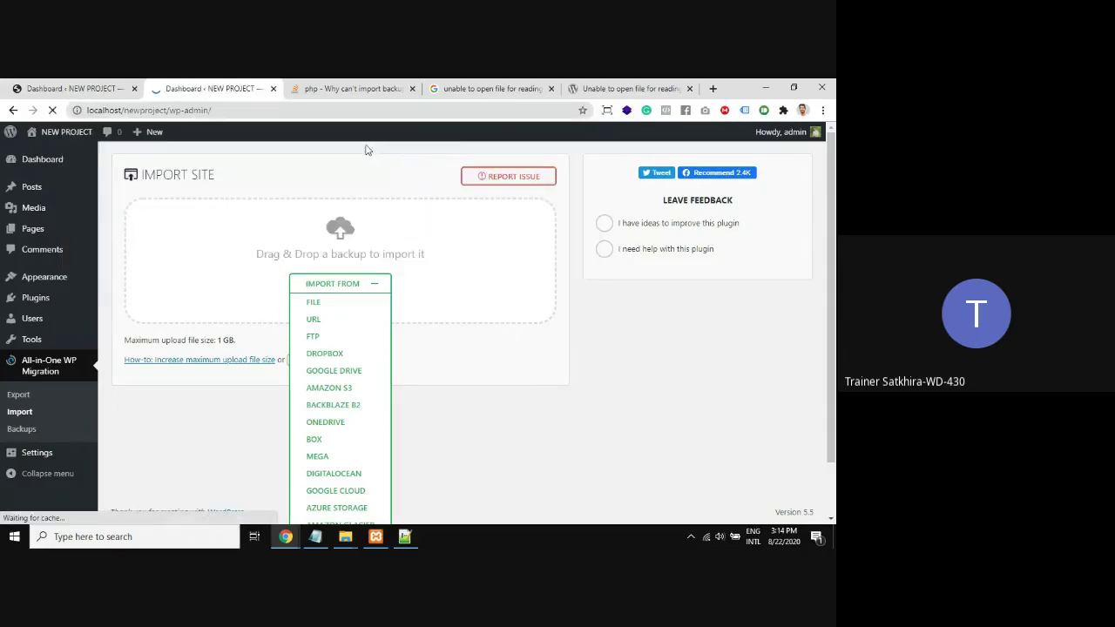
{"action": "mouse_move", "coordinate": [44, 408]}
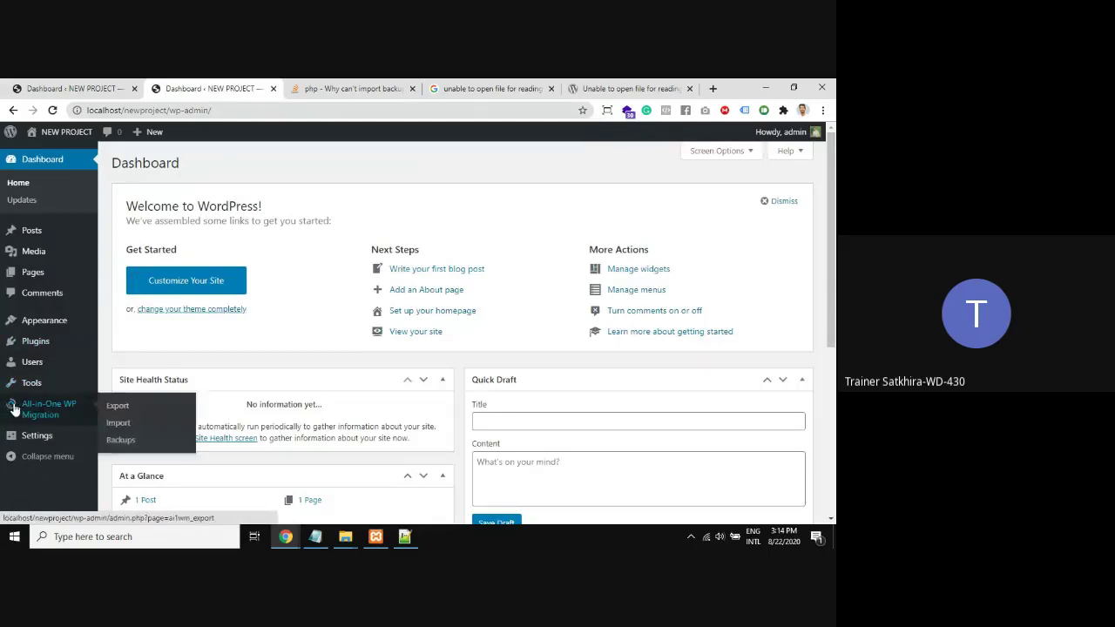
{"action": "left_click", "coordinate": [123, 426]}
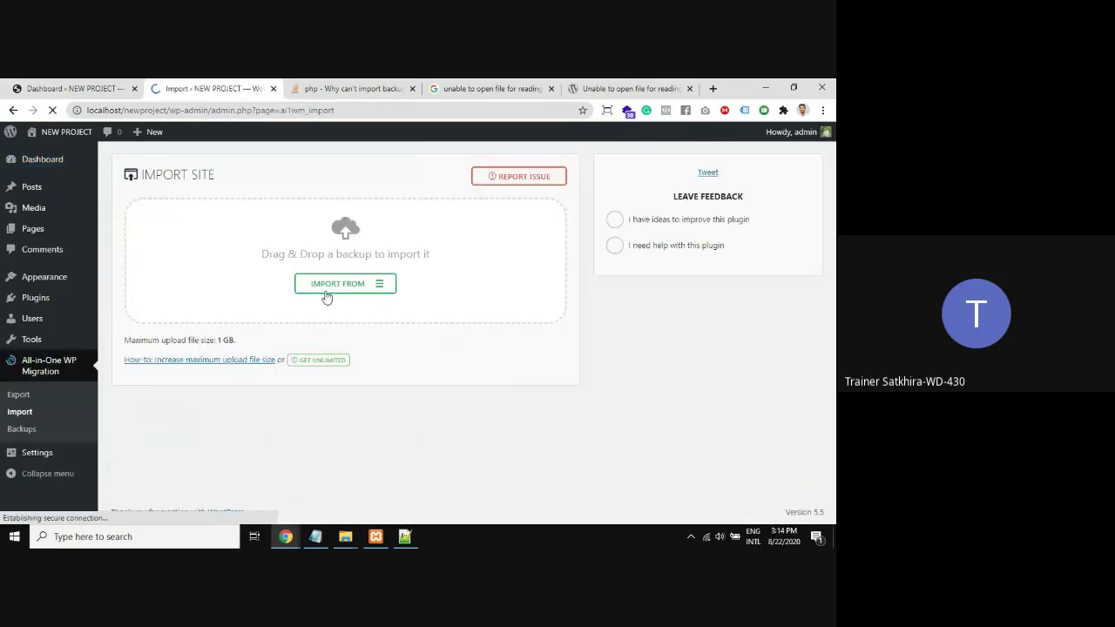
{"action": "left_click", "coordinate": [340, 283]}
{"action": "left_click", "coordinate": [313, 302]}
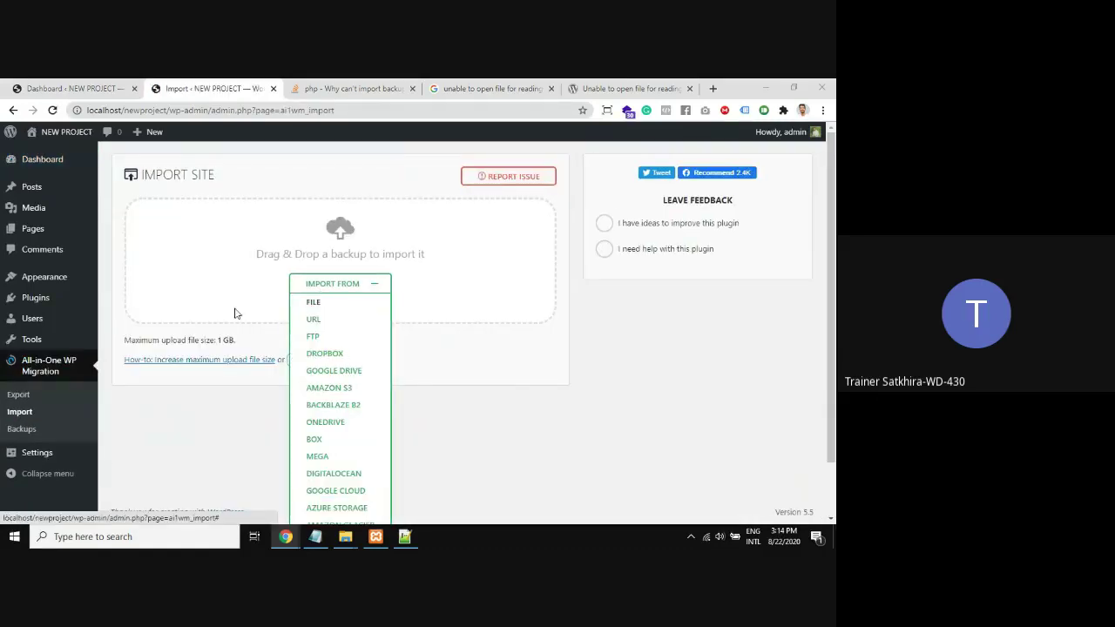
{"action": "double_click", "coordinate": [157, 168]}
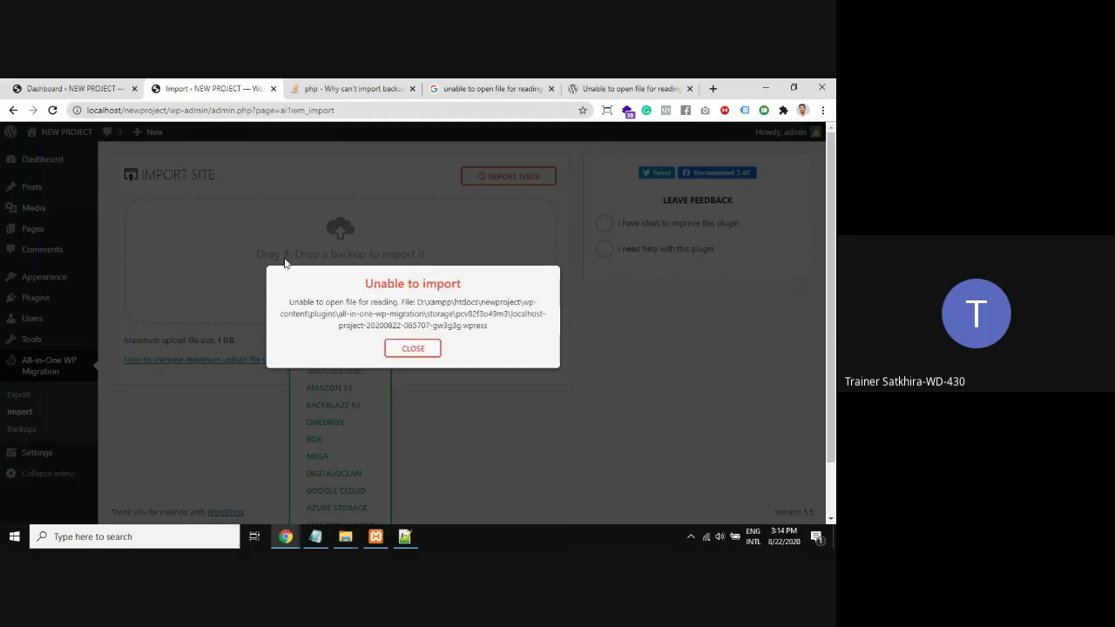
{"action": "left_click", "coordinate": [489, 86]}
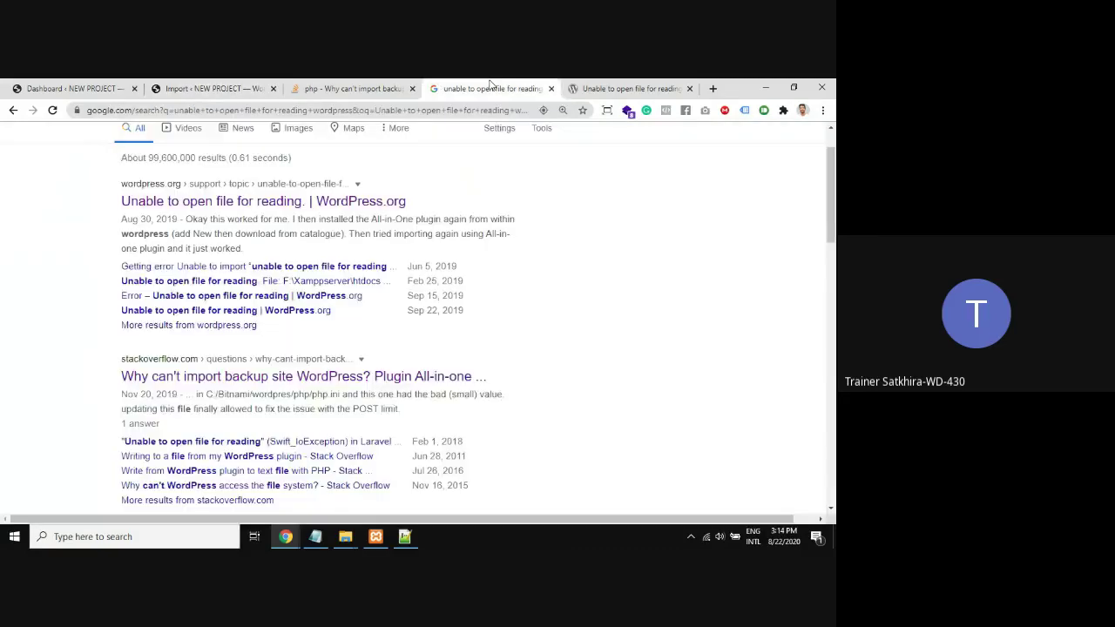
Highlight the Stack Overflow comments on localhost and increasing max time, then go to upload_max_filesize in php.ini
{"action": "left_click", "coordinate": [622, 88]}
{"action": "left_click", "coordinate": [492, 88]}
{"action": "left_click", "coordinate": [353, 88]}
{"action": "left_click", "coordinate": [379, 330]}
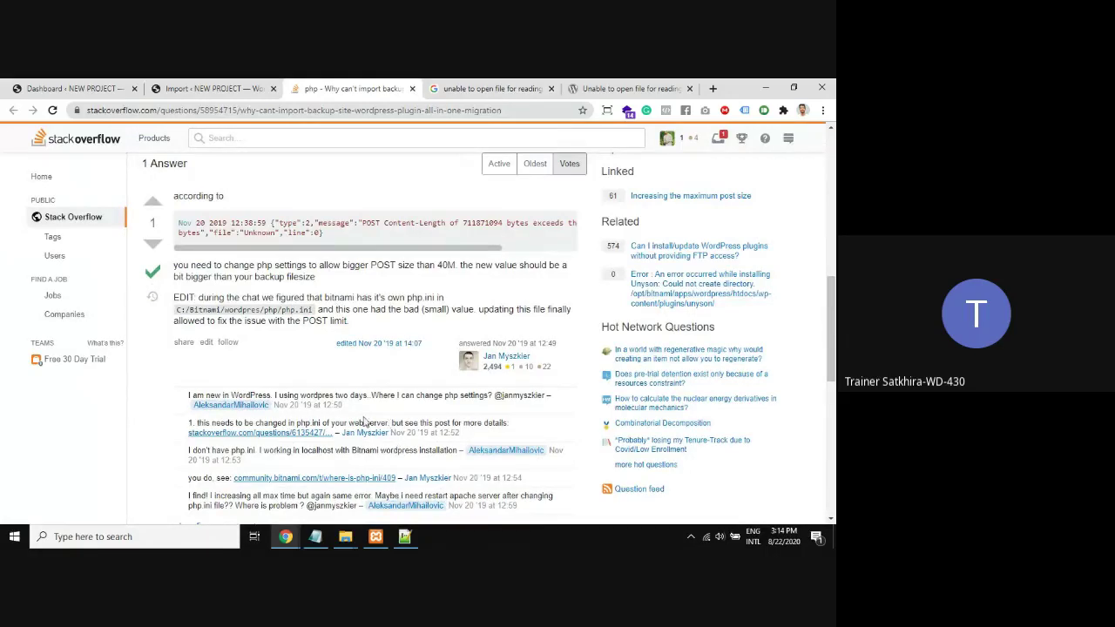
{"action": "scroll", "coordinate": [234, 328], "scroll_direction": "down", "scroll_amount": 2}
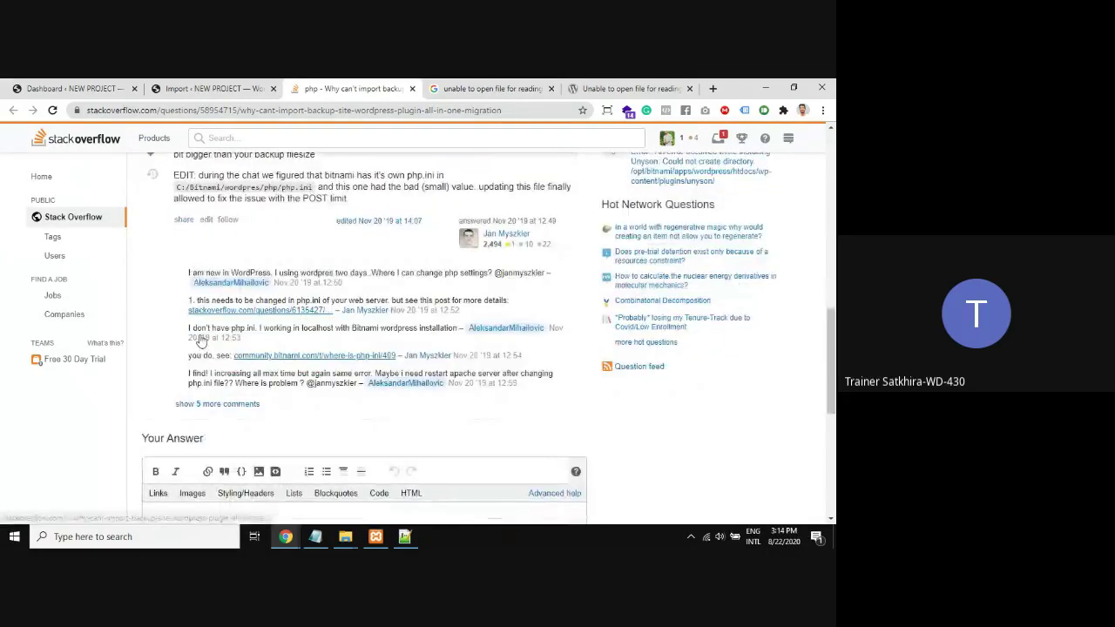
{"action": "left_click_drag", "start_coordinate": [261, 328], "coordinate": [346, 329]}
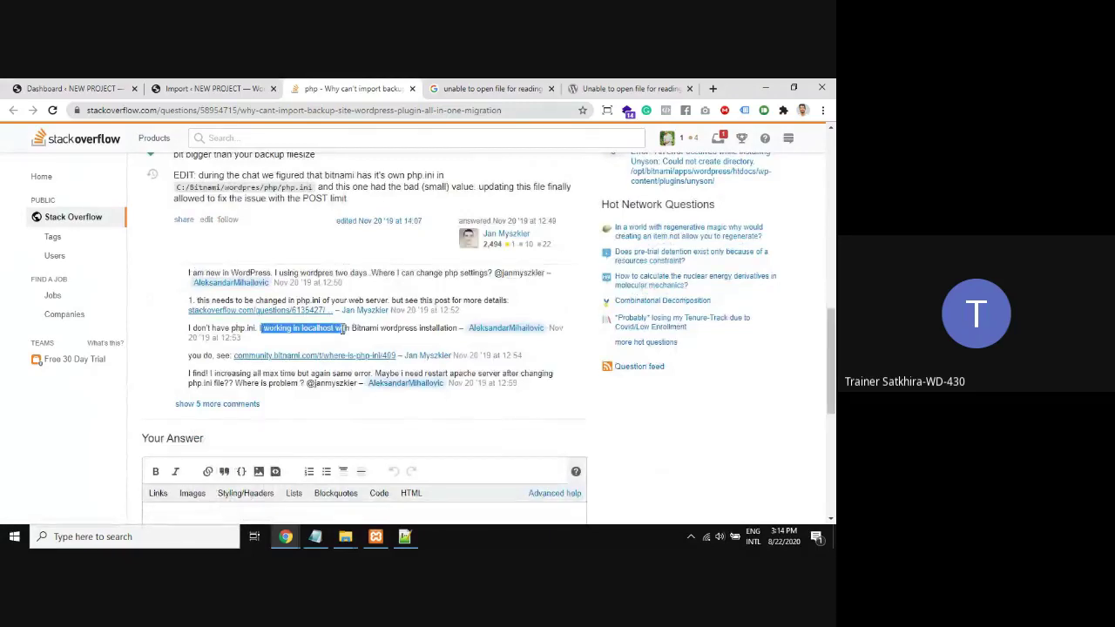
{"action": "left_click_drag", "start_coordinate": [216, 373], "coordinate": [310, 373]}
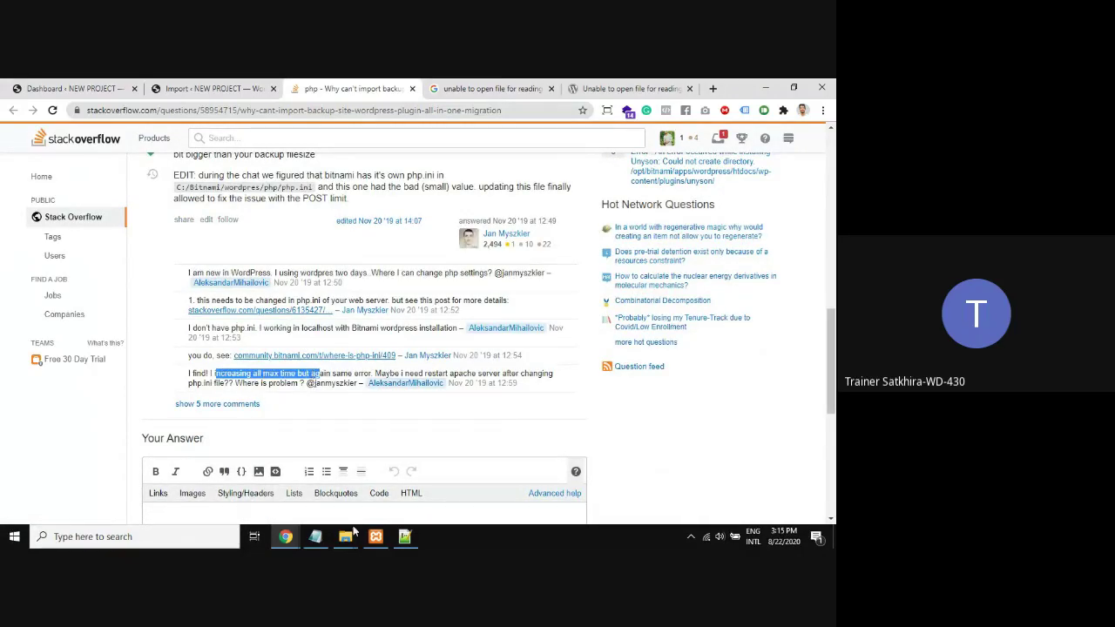
{"action": "left_click", "coordinate": [405, 537]}
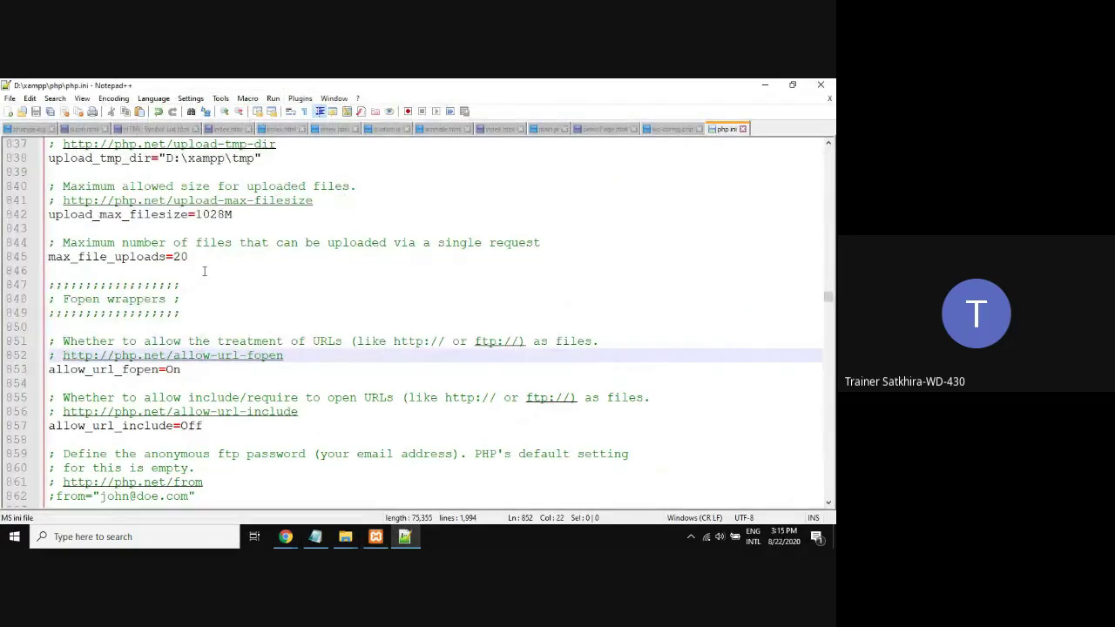
{"action": "left_click", "coordinate": [221, 228]}
Change upload_max_filesize from 1028M to 1000M, look over the following settings, and save
{"action": "left_click", "coordinate": [224, 215]}
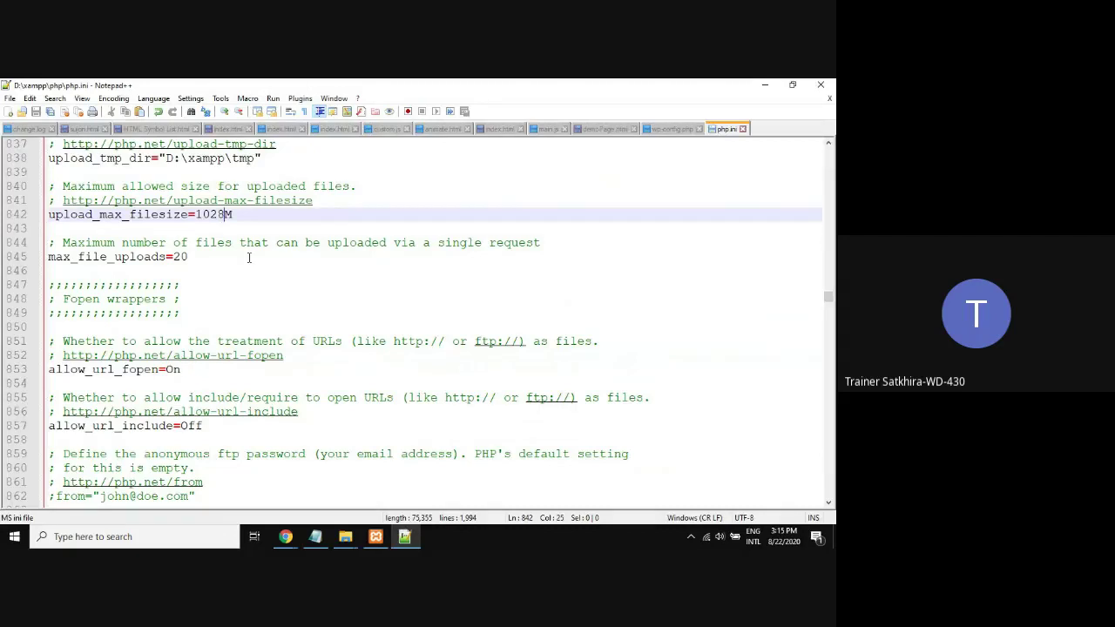
{"action": "key", "text": "BackSpace"}
{"action": "key", "text": "BackSpace"}
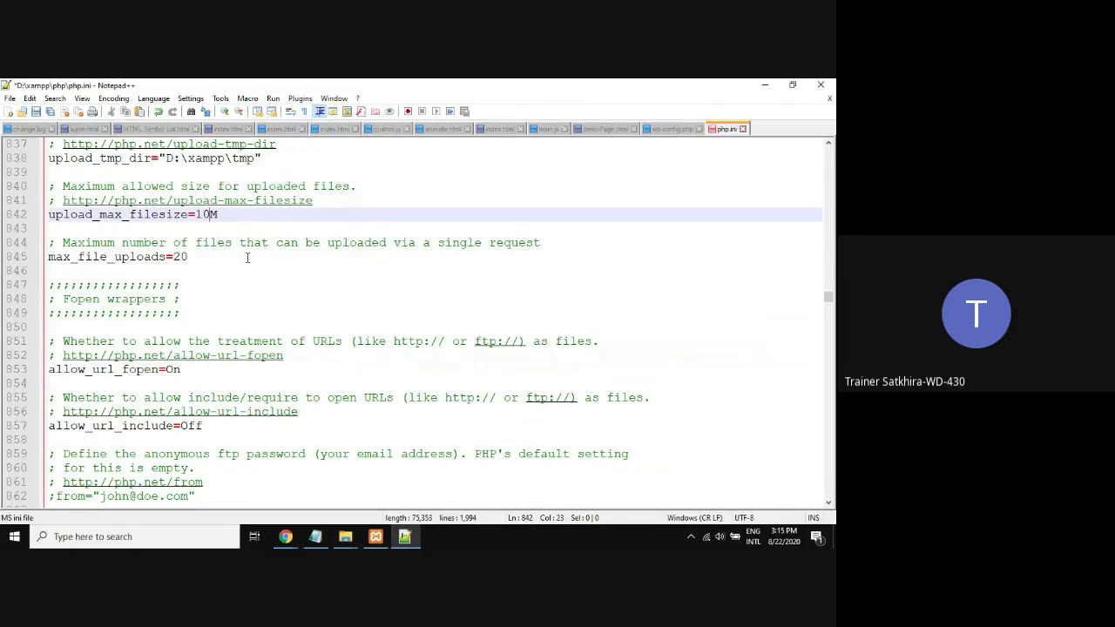
{"action": "type", "text": "00"}
{"action": "left_click", "coordinate": [266, 256]}
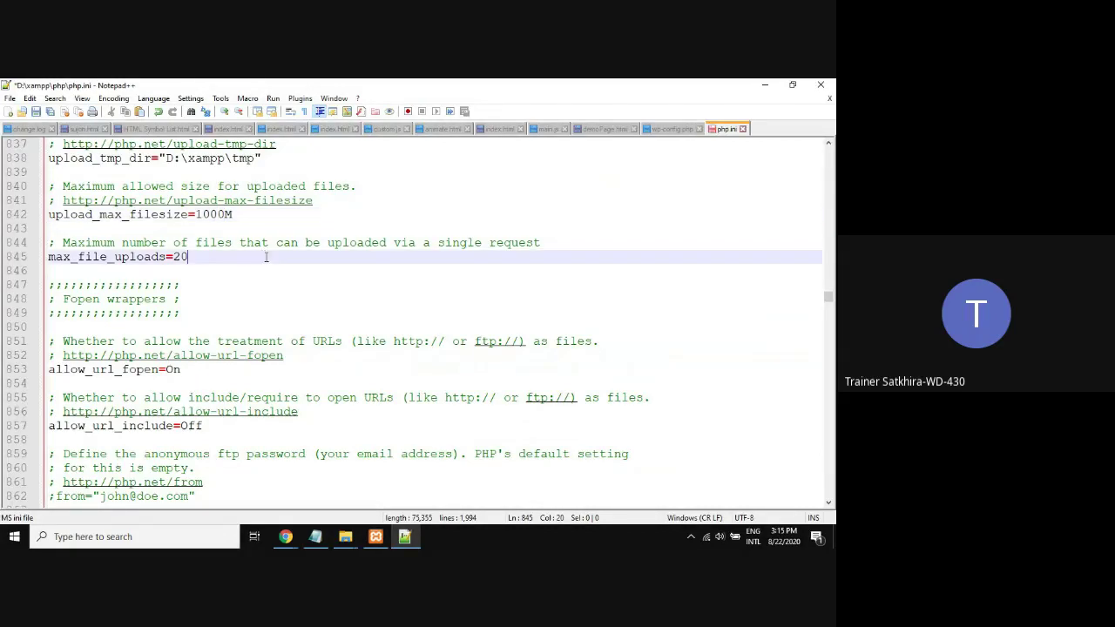
{"action": "left_click", "coordinate": [238, 264]}
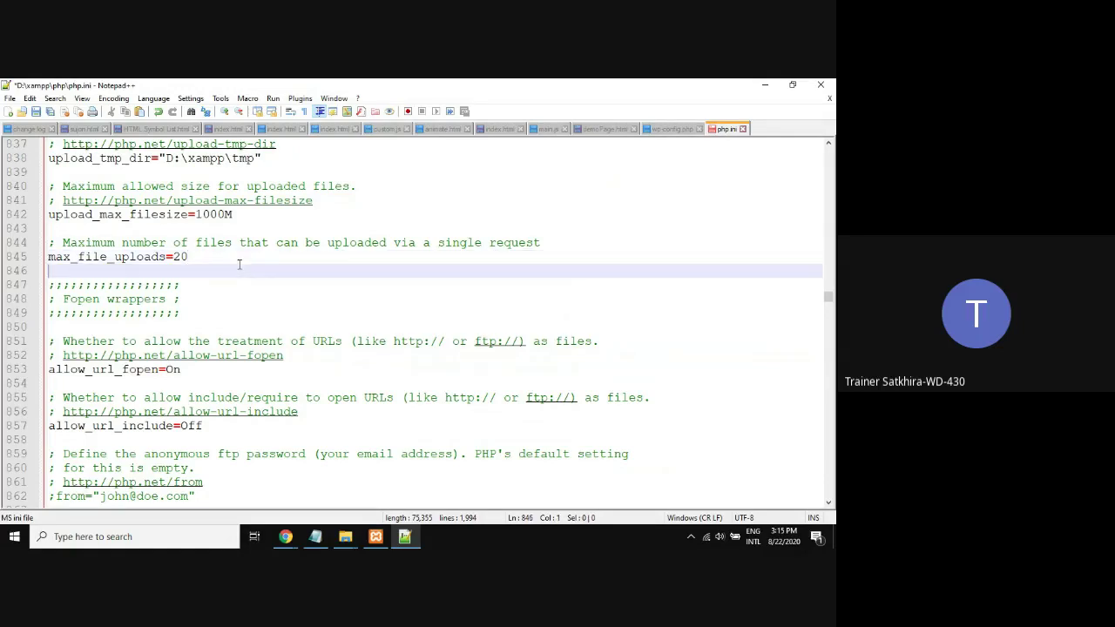
{"action": "left_click", "coordinate": [234, 257]}
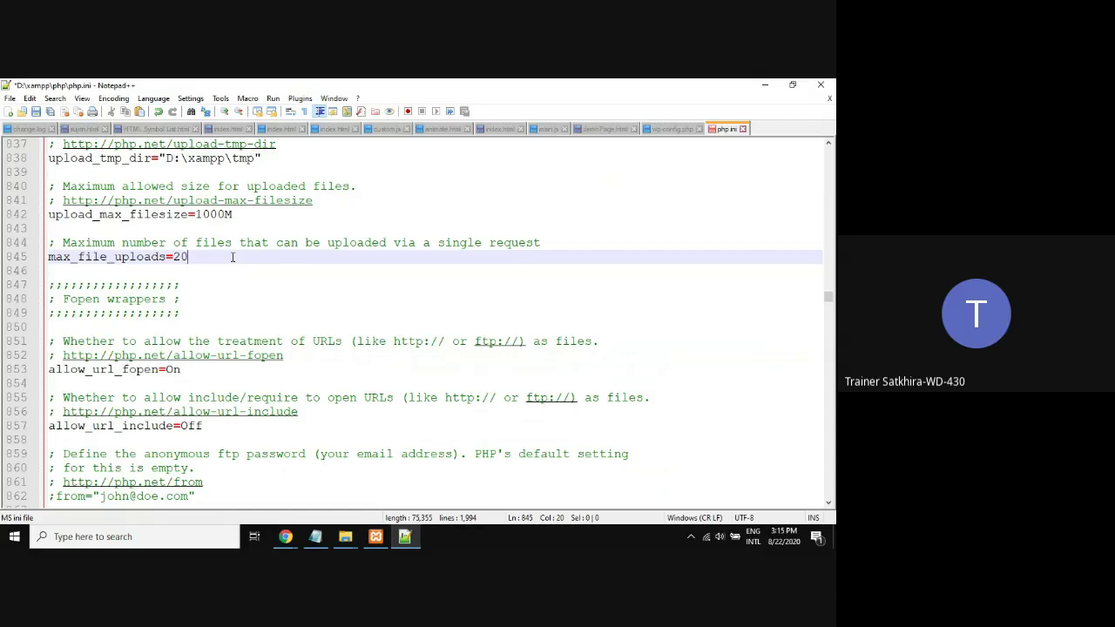
{"action": "scroll", "coordinate": [228, 264], "scroll_direction": "down", "scroll_amount": 2}
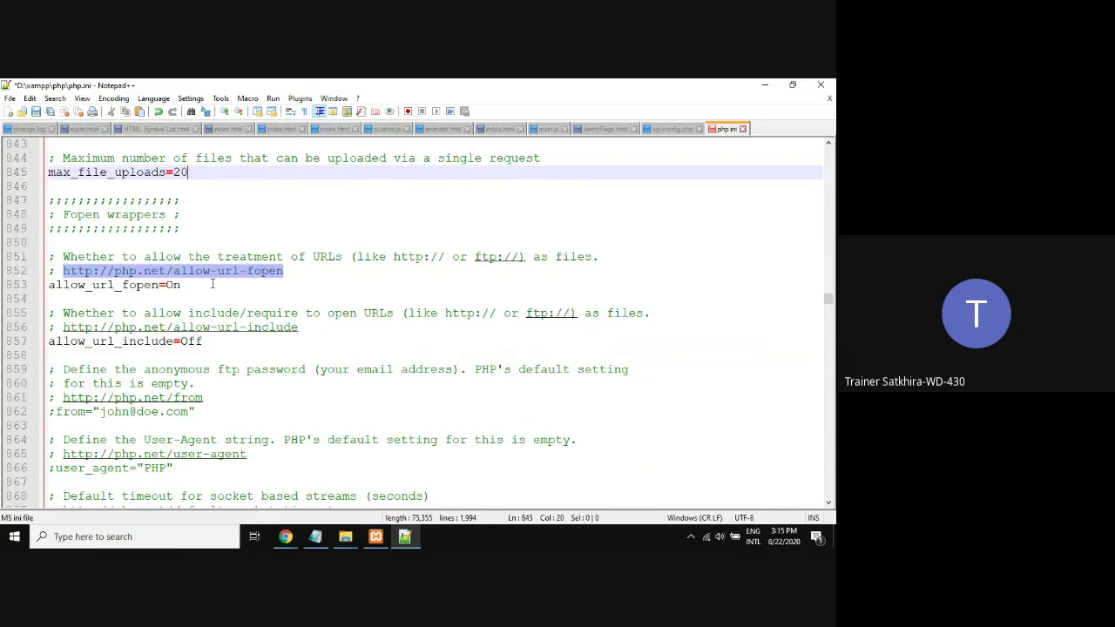
{"action": "scroll", "coordinate": [212, 284], "scroll_direction": "down", "scroll_amount": 20}
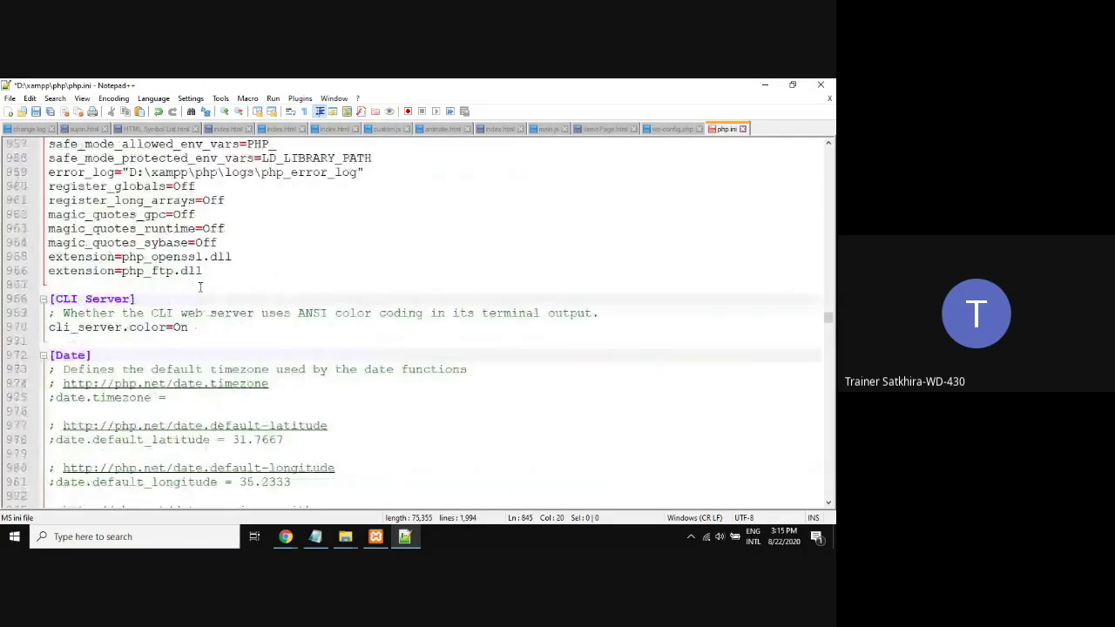
{"action": "scroll", "coordinate": [199, 286], "scroll_direction": "down", "scroll_amount": 20}
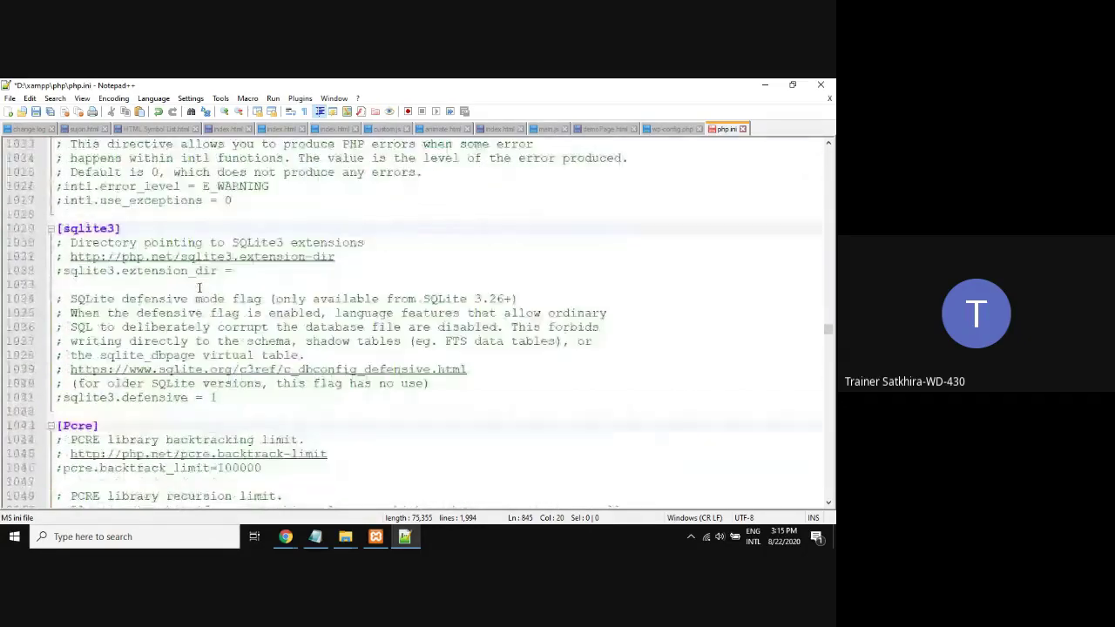
{"action": "scroll", "coordinate": [199, 287], "scroll_direction": "down", "scroll_amount": 3}
{"action": "scroll", "coordinate": [196, 291], "scroll_direction": "up", "scroll_amount": 13}
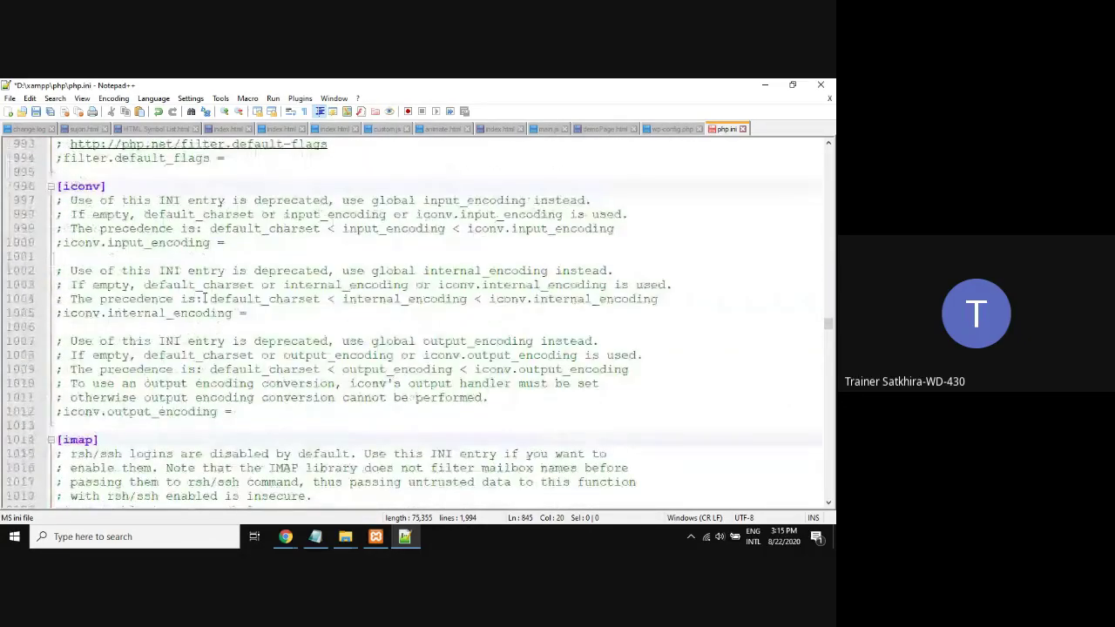
{"action": "key", "text": "ctrl+s"}
Search php.ini for 'upload' until reaching the session.upload_progress settings, then close Find
{"action": "key", "text": "ctrl+f"}
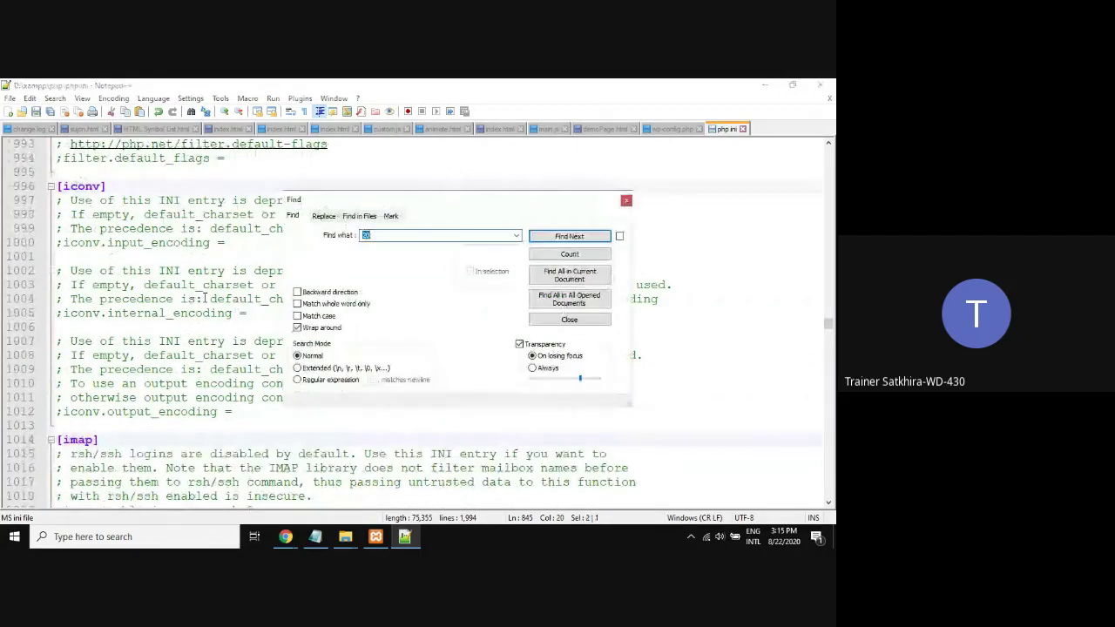
{"action": "type", "text": "upload"}
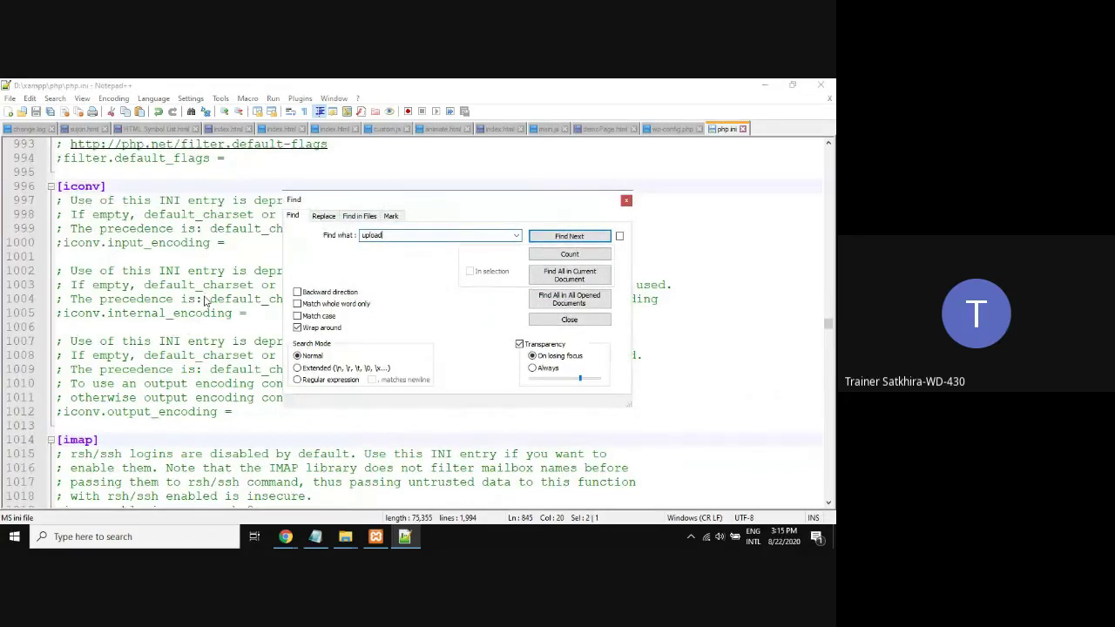
{"action": "key", "text": "Return"}
{"action": "key", "text": "Return"}
{"action": "key", "text": "Return"}
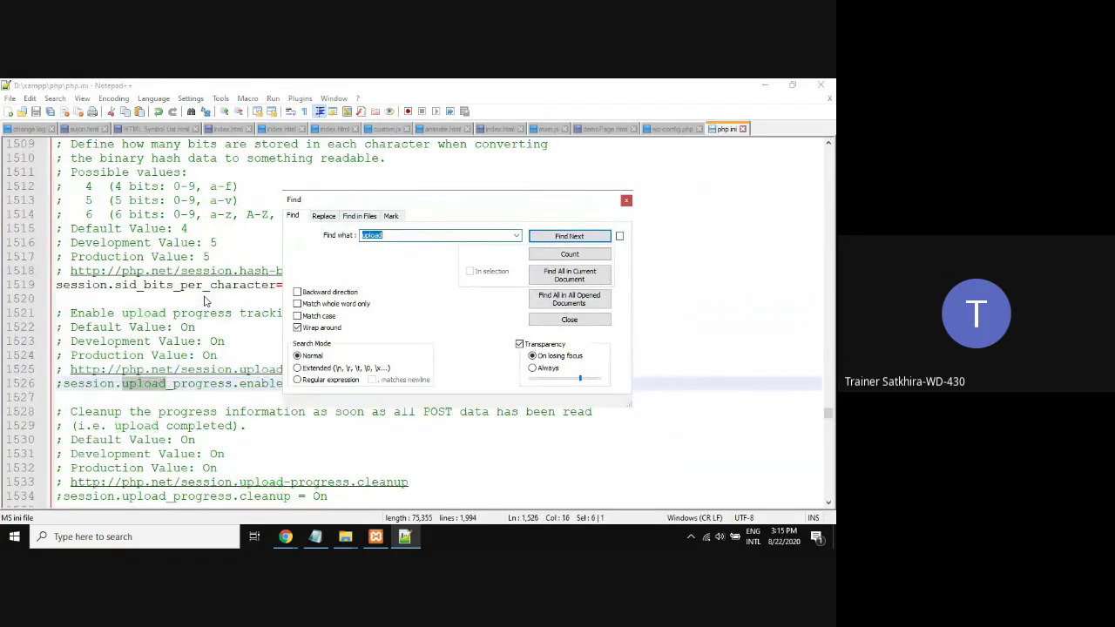
{"action": "key", "text": "Return"}
{"action": "key", "text": "Return"}
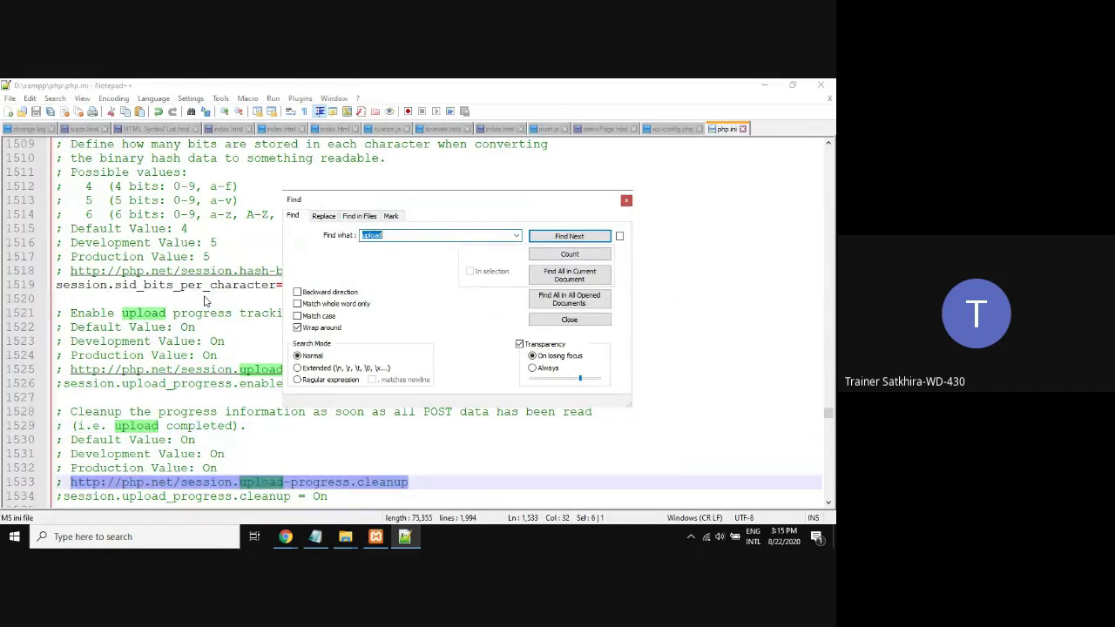
{"action": "key", "text": "Return"}
{"action": "key", "text": "Return"}
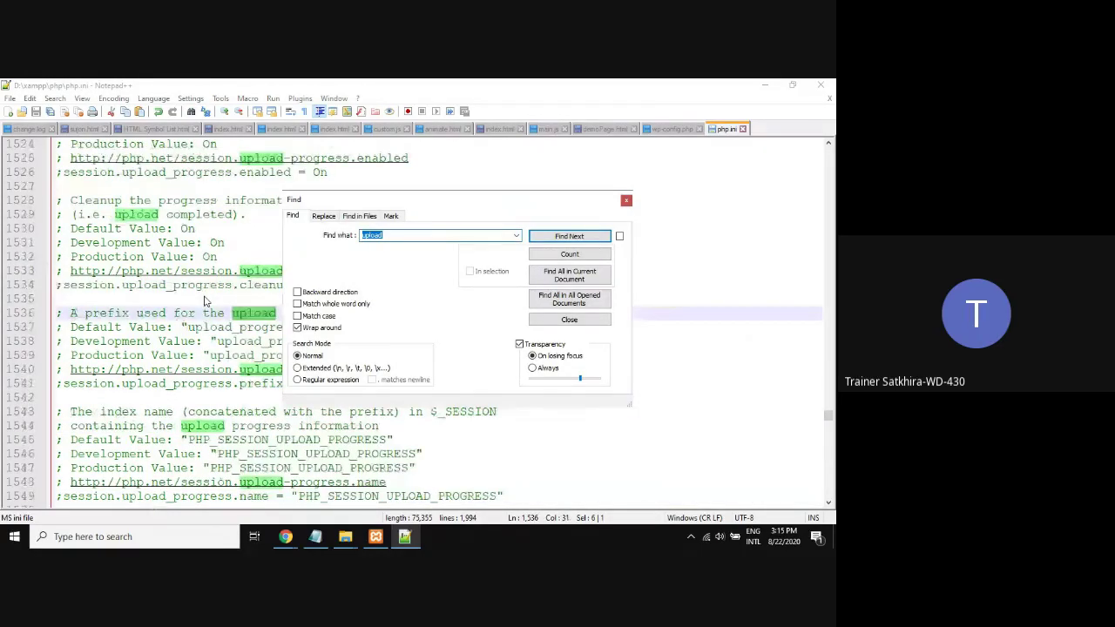
{"action": "key", "text": "Return"}
{"action": "key", "text": "Return"}
{"action": "key", "text": "Return"}
{"action": "key", "text": "Return"}
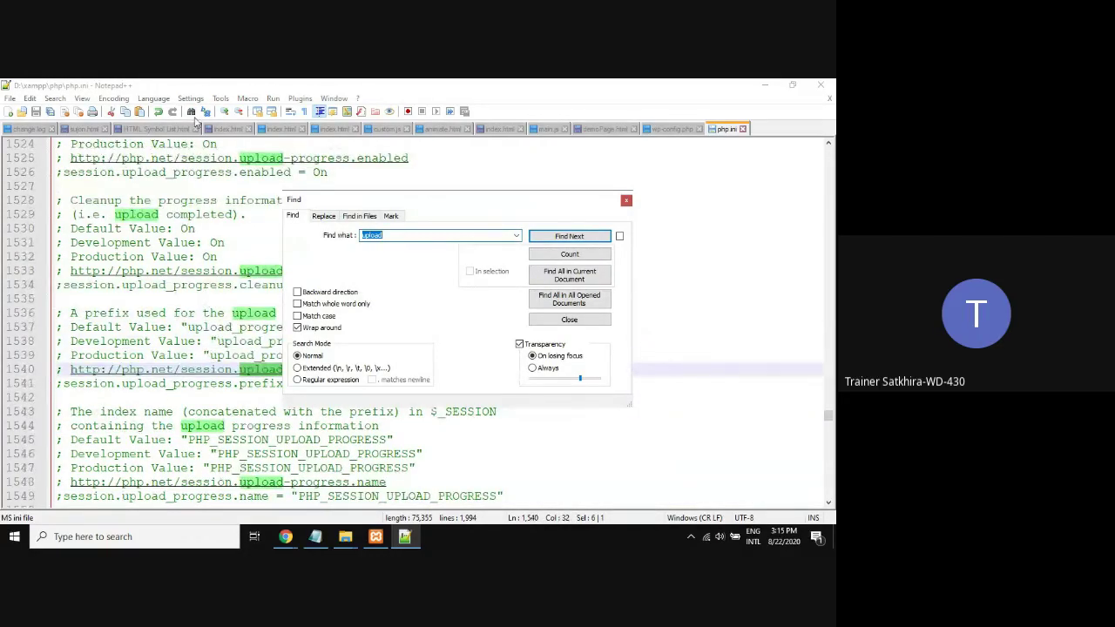
{"action": "left_click", "coordinate": [626, 202]}
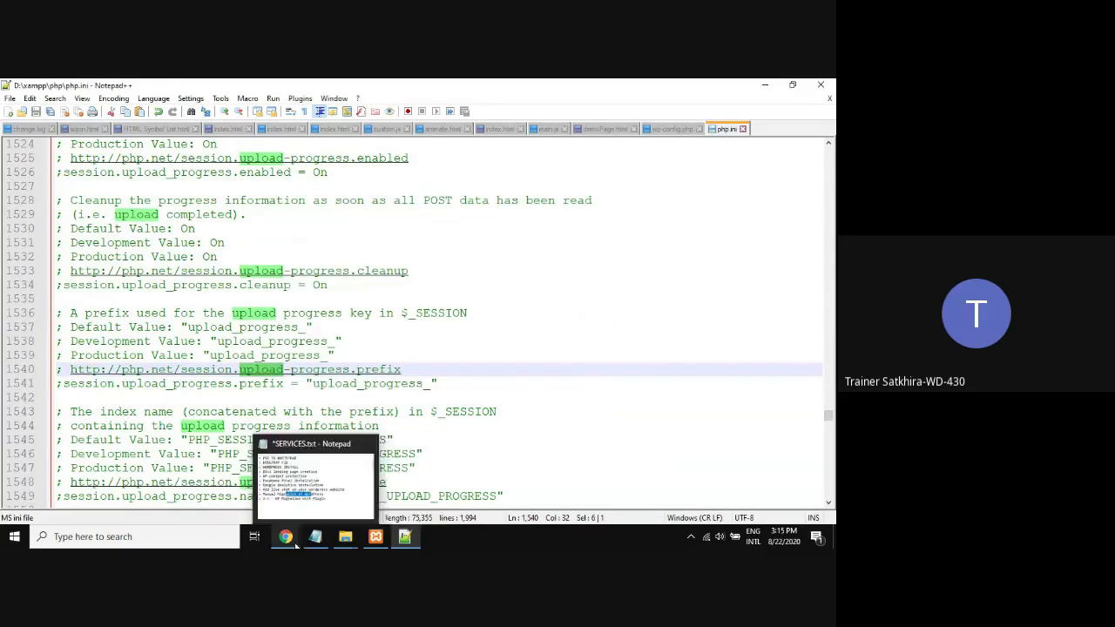
Bring back the Stack Overflow answer briefly, then close its tab
{"action": "mouse_move", "coordinate": [285, 537]}
{"action": "left_click", "coordinate": [298, 499]}
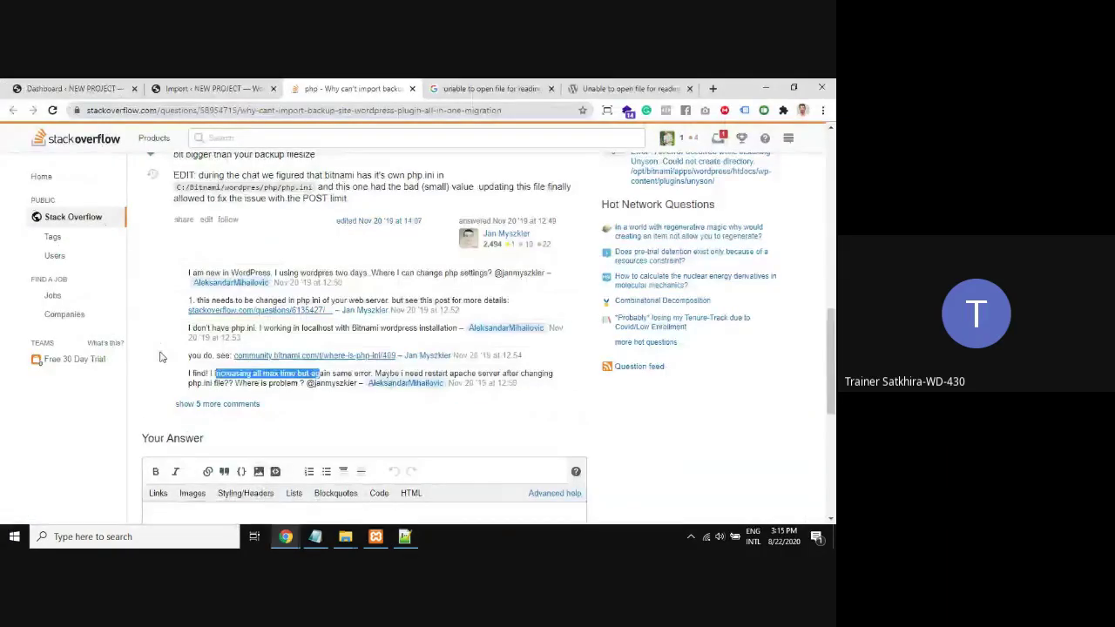
{"action": "scroll", "coordinate": [160, 351], "scroll_direction": "down", "scroll_amount": 5}
{"action": "scroll", "coordinate": [160, 351], "scroll_direction": "up", "scroll_amount": 5}
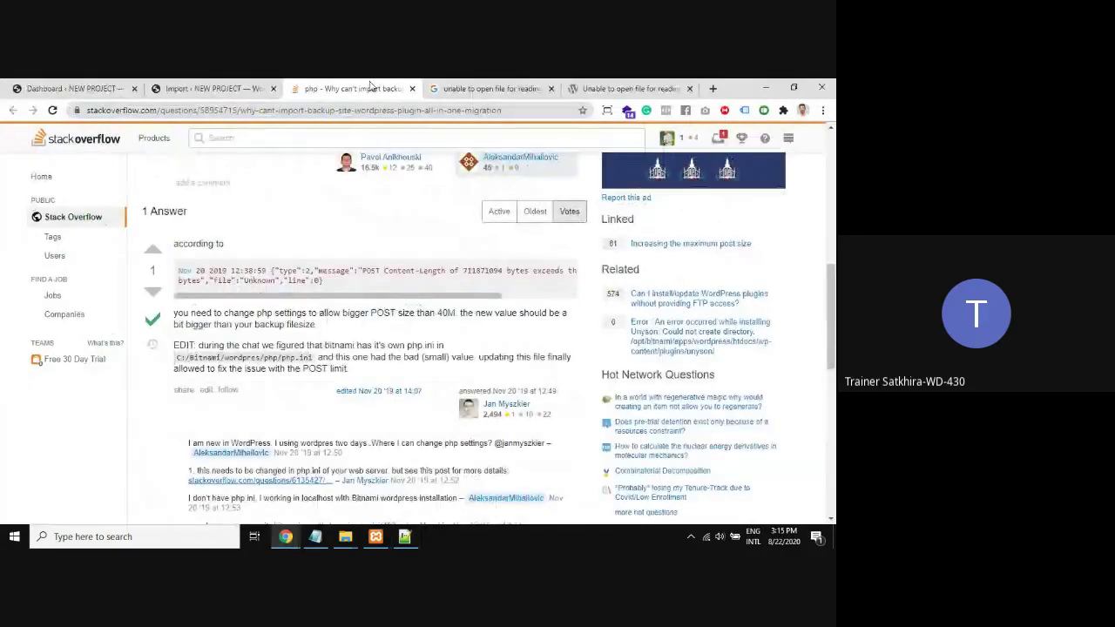
{"action": "left_click", "coordinate": [412, 88]}
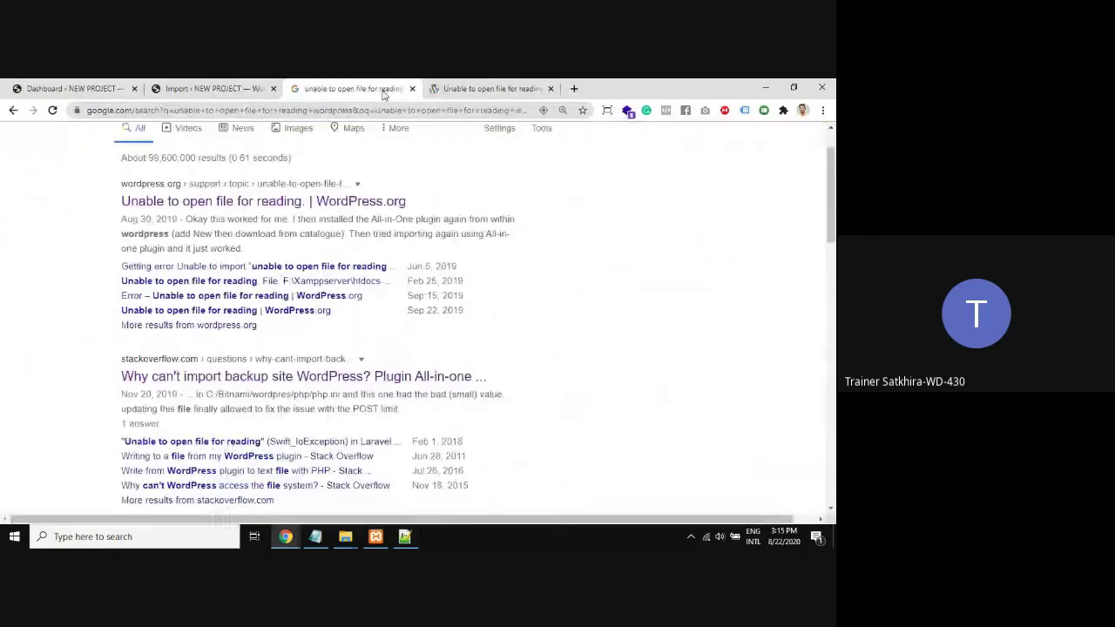
Open the WPBeginner guide on fixing file and folder permissions in a new tab
{"action": "scroll", "coordinate": [222, 318], "scroll_direction": "down", "scroll_amount": 5}
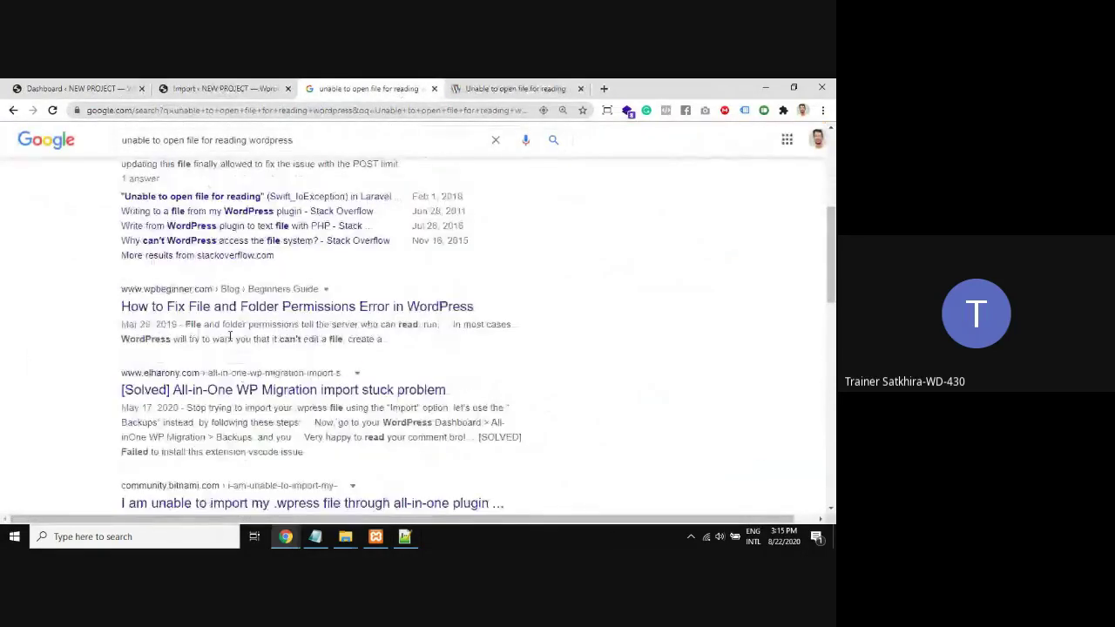
{"action": "middle_click", "coordinate": [191, 312]}
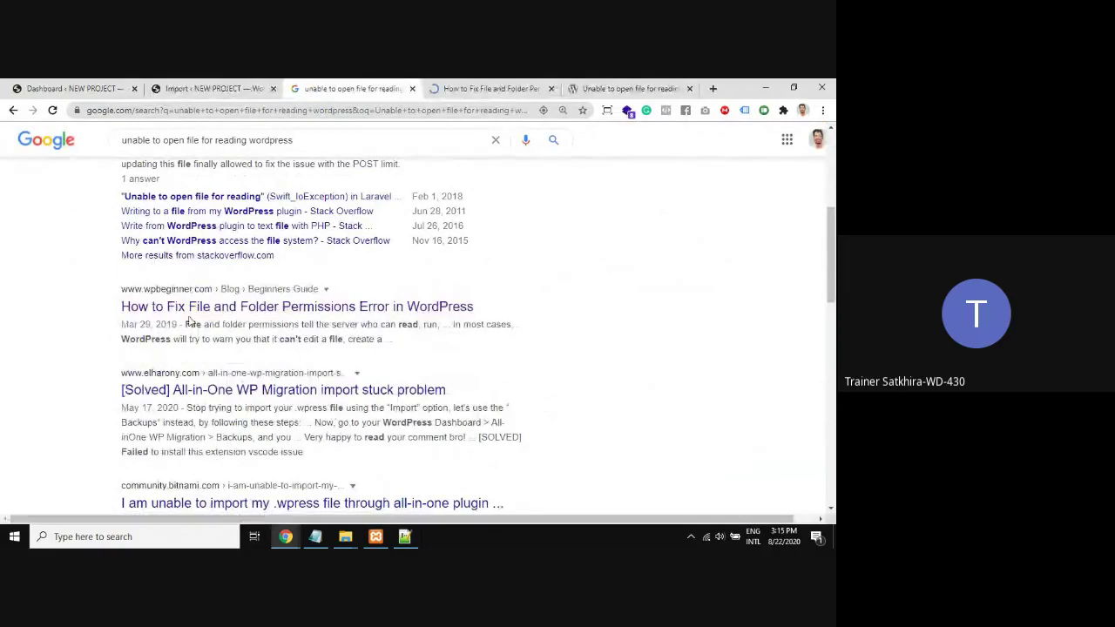
{"action": "left_click", "coordinate": [498, 86]}
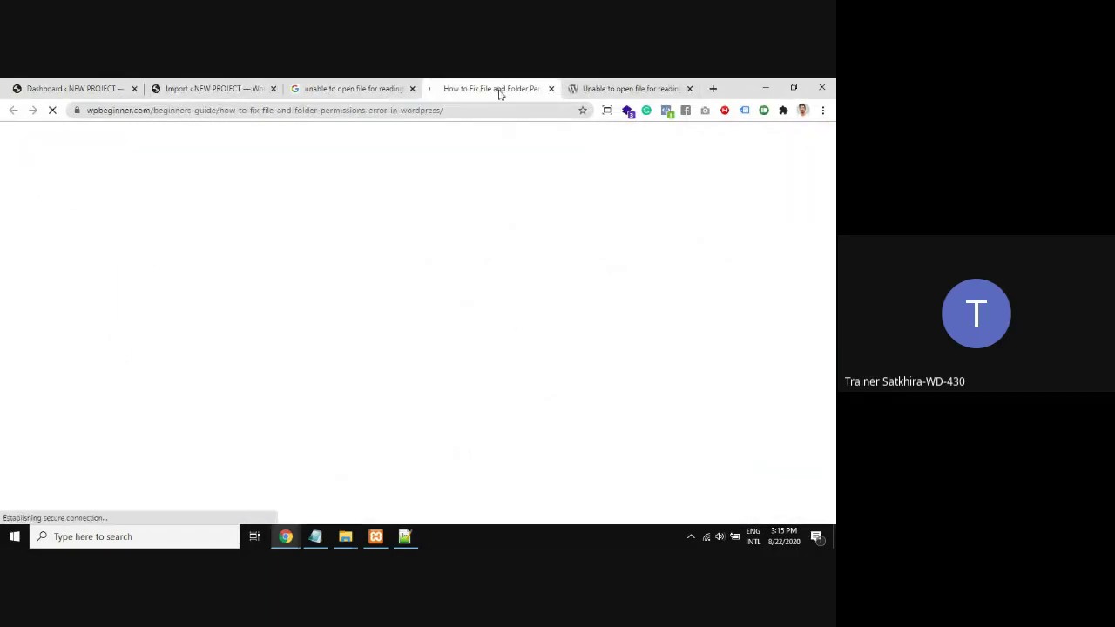
Dismiss the WPBeginner notifications prompt and highlight the heading on how permissions work
{"action": "scroll", "coordinate": [213, 339], "scroll_direction": "down", "scroll_amount": 5}
{"action": "scroll", "coordinate": [214, 347], "scroll_direction": "down", "scroll_amount": 2}
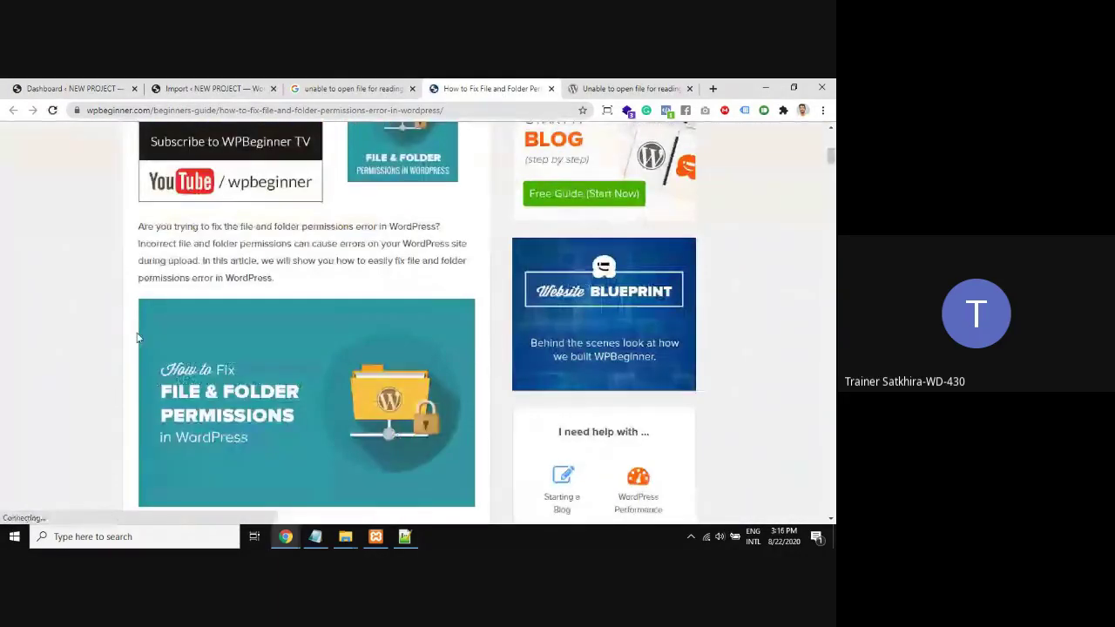
{"action": "scroll", "coordinate": [226, 262], "scroll_direction": "up", "scroll_amount": 3}
{"action": "left_click", "coordinate": [250, 129]}
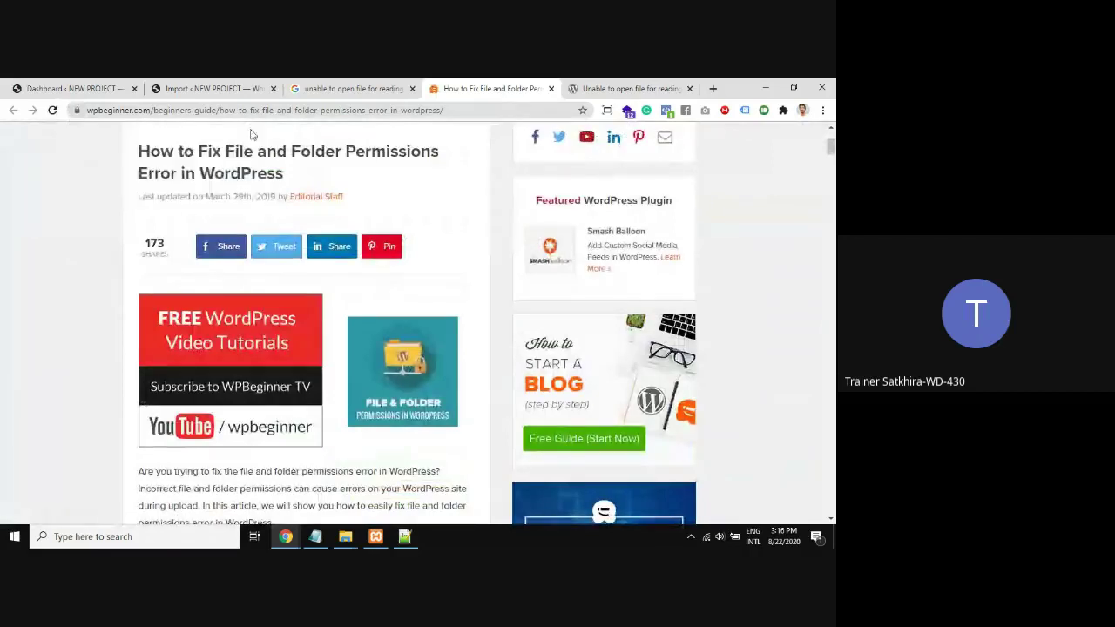
{"action": "scroll", "coordinate": [193, 366], "scroll_direction": "down", "scroll_amount": 6}
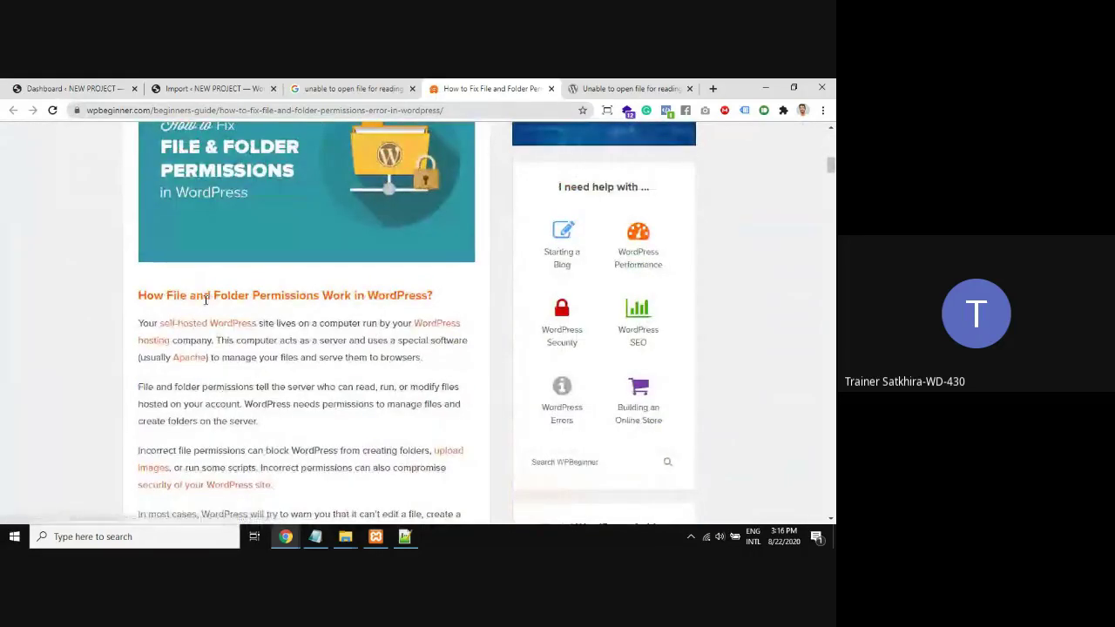
{"action": "left_click_drag", "start_coordinate": [146, 296], "coordinate": [369, 298]}
Read on to the 755 folder and 644 file recommendation, then close the guide
{"action": "scroll", "coordinate": [369, 301], "scroll_direction": "down", "scroll_amount": 4}
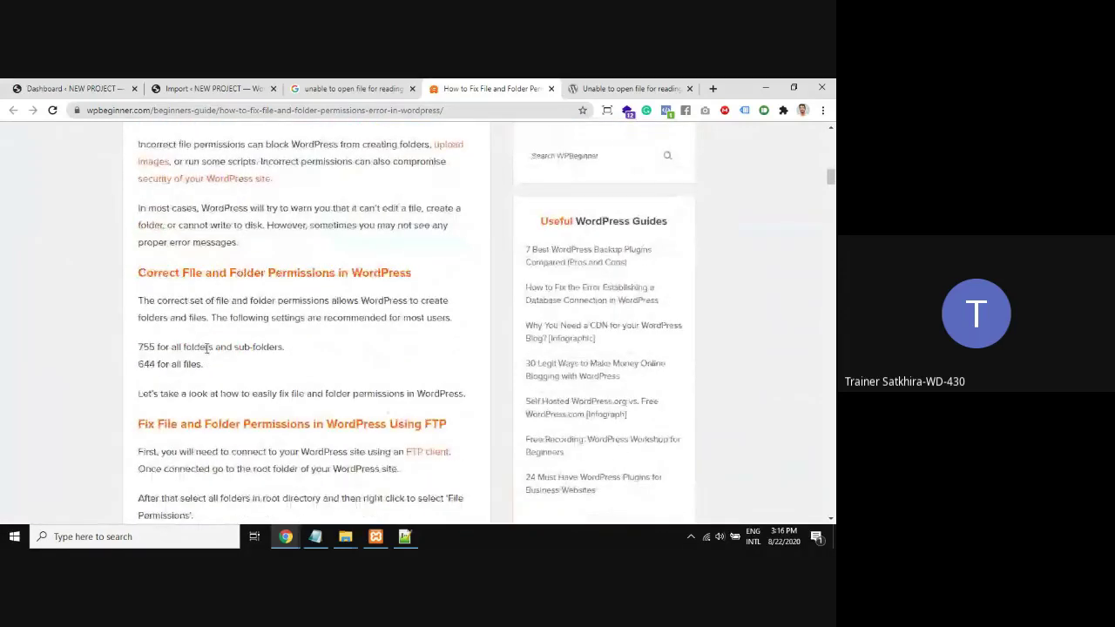
{"action": "scroll", "coordinate": [187, 378], "scroll_direction": "down", "scroll_amount": 3}
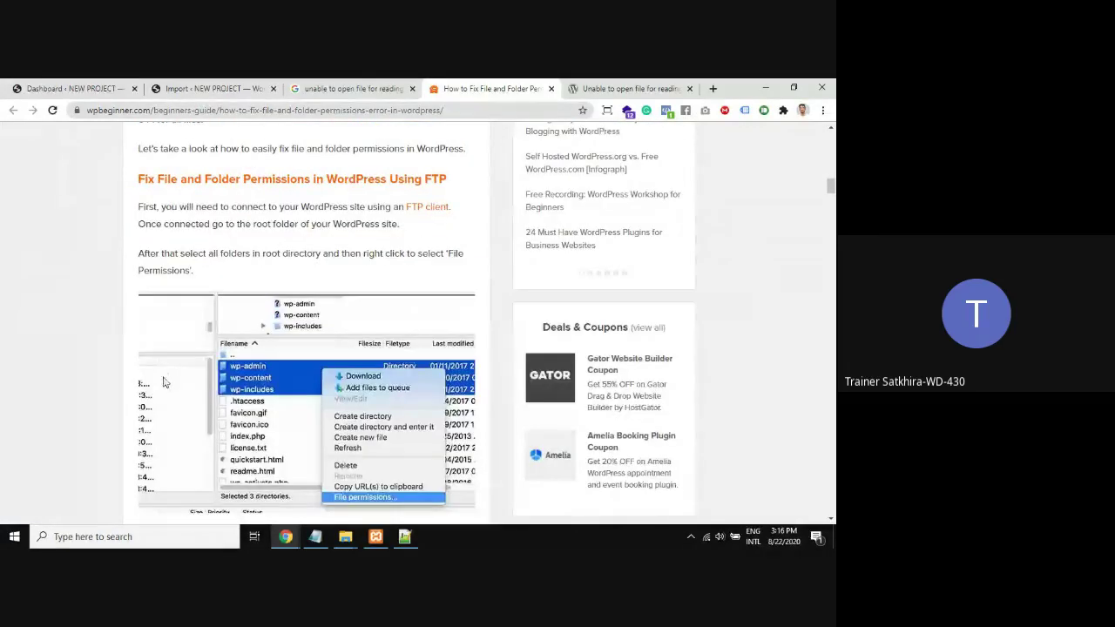
{"action": "scroll", "coordinate": [155, 374], "scroll_direction": "down", "scroll_amount": 3}
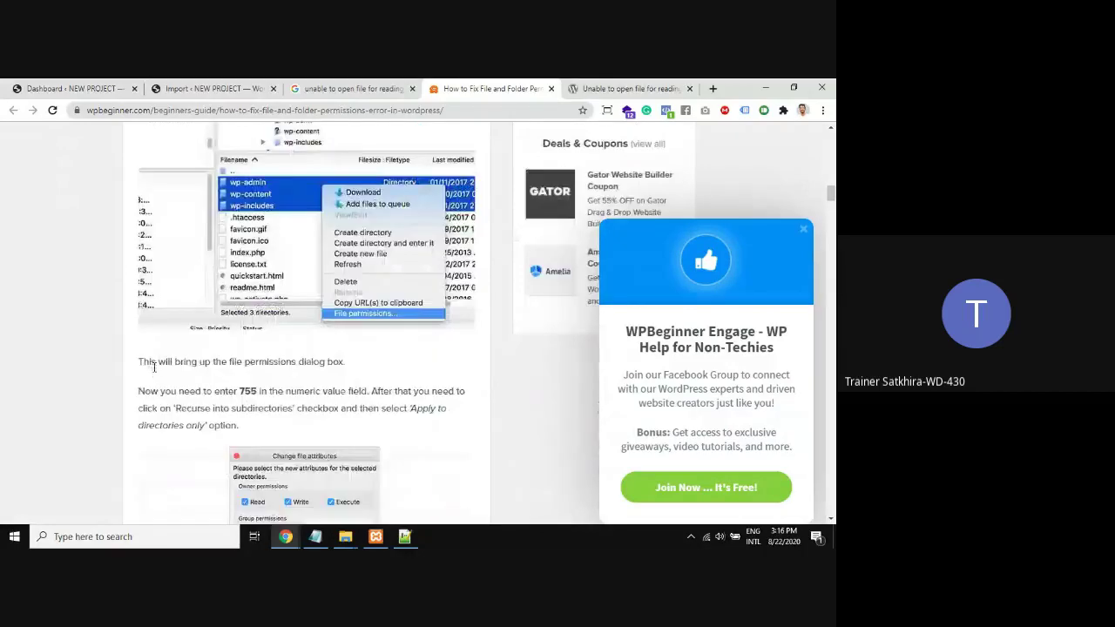
{"action": "scroll", "coordinate": [149, 371], "scroll_direction": "down", "scroll_amount": 5}
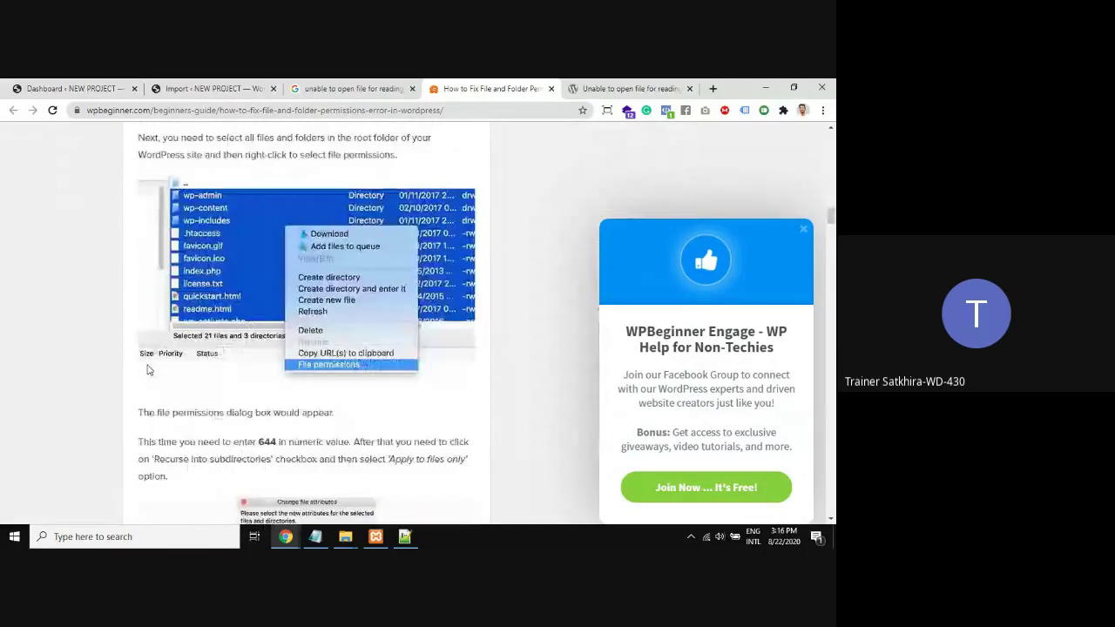
{"action": "scroll", "coordinate": [148, 366], "scroll_direction": "down", "scroll_amount": 9}
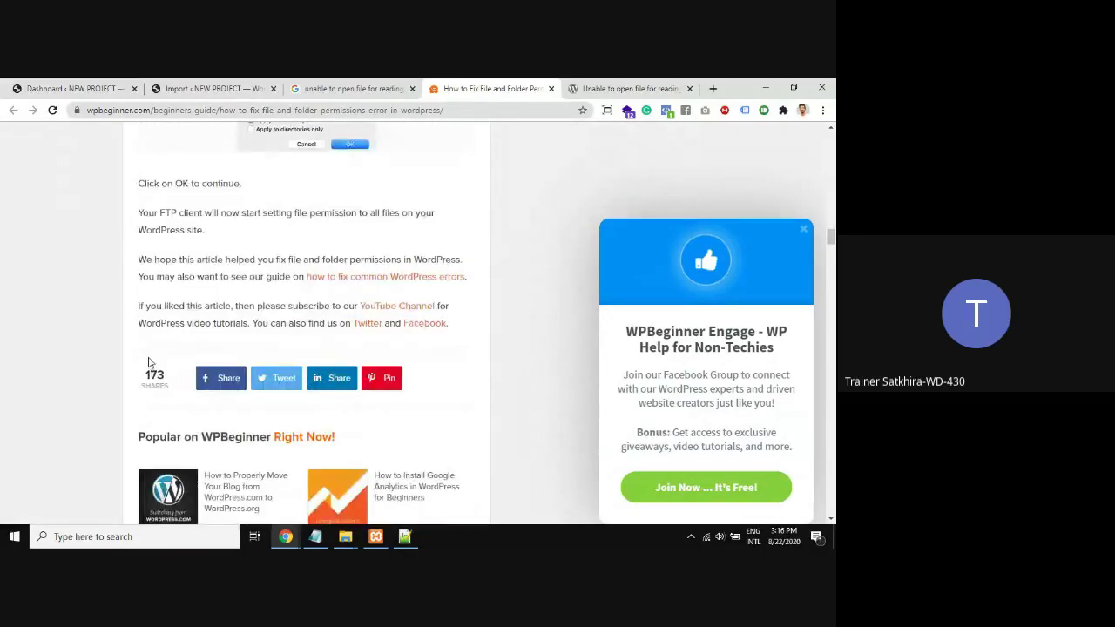
{"action": "scroll", "coordinate": [148, 363], "scroll_direction": "up", "scroll_amount": 5}
{"action": "left_click", "coordinate": [550, 88]}
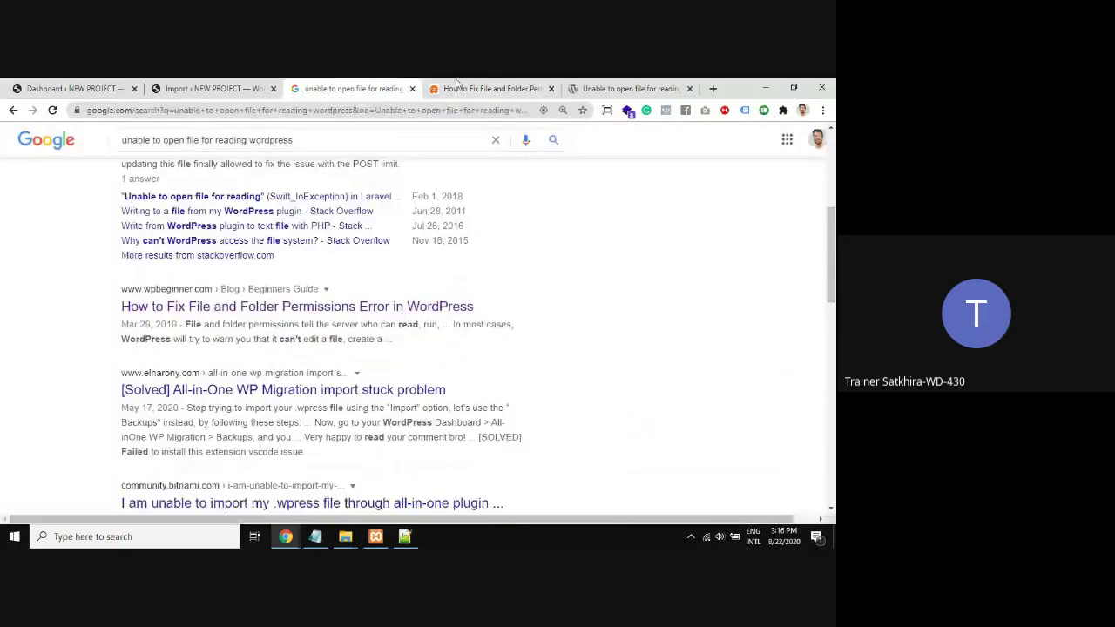
Open the community.bitnami.com thread about being unable to import a .wpress file
{"action": "scroll", "coordinate": [341, 441], "scroll_direction": "down", "scroll_amount": 3}
{"action": "scroll", "coordinate": [341, 442], "scroll_direction": "down", "scroll_amount": 1}
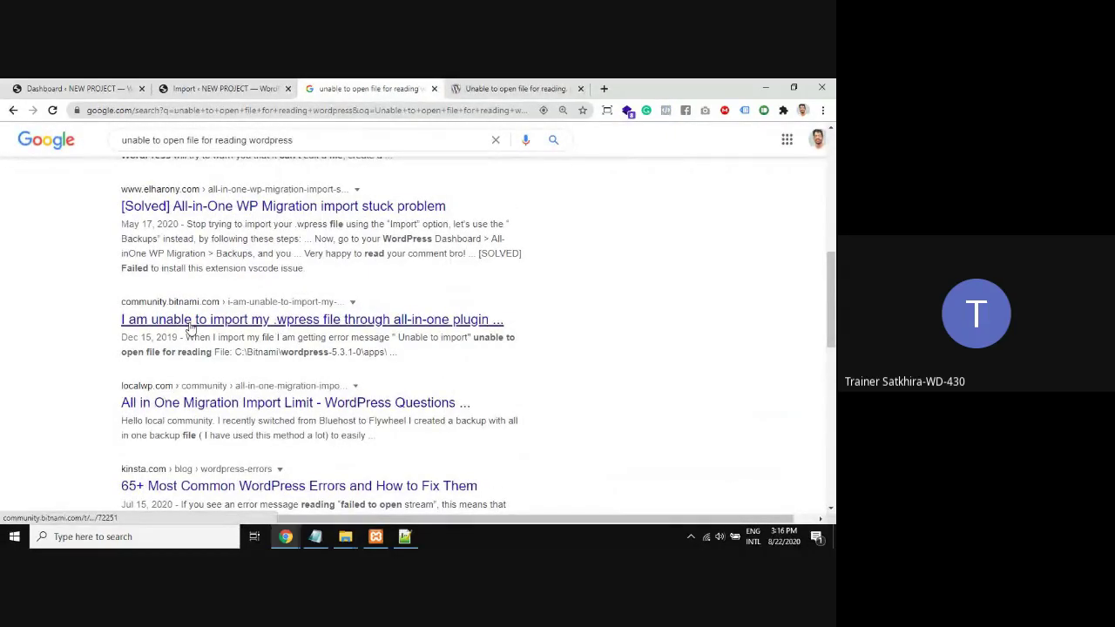
{"action": "middle_click", "coordinate": [190, 324]}
{"action": "left_click", "coordinate": [497, 87]}
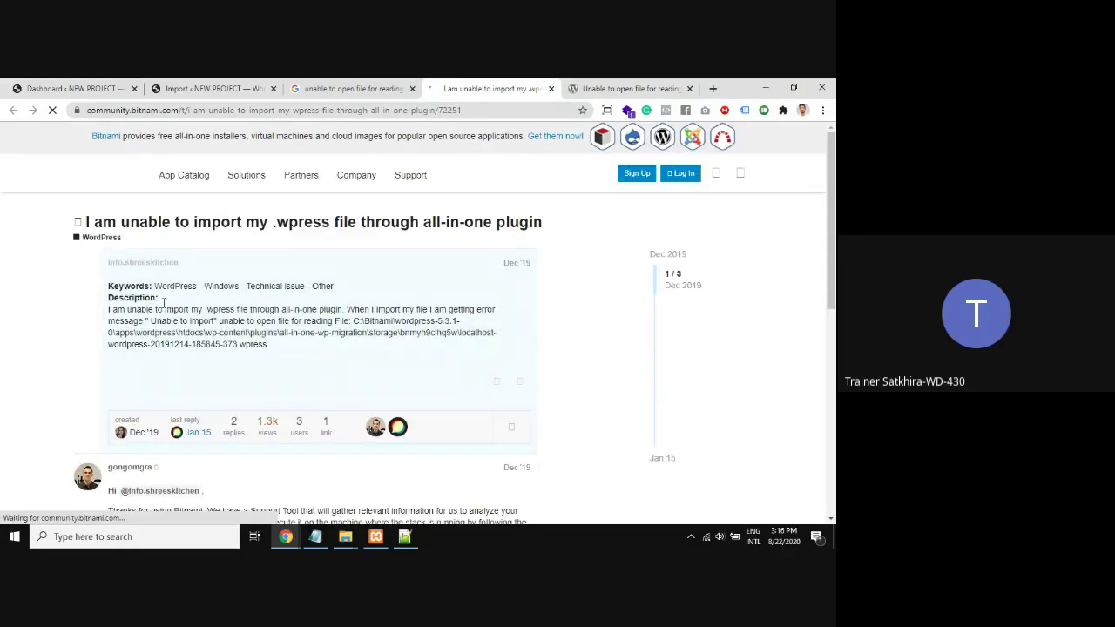
Highlight the Bitnami reply's request to run the Bitnami Support Tool on the machine
{"action": "scroll", "coordinate": [201, 318], "scroll_direction": "down", "scroll_amount": 3}
{"action": "left_click_drag", "start_coordinate": [237, 326], "coordinate": [360, 328]}
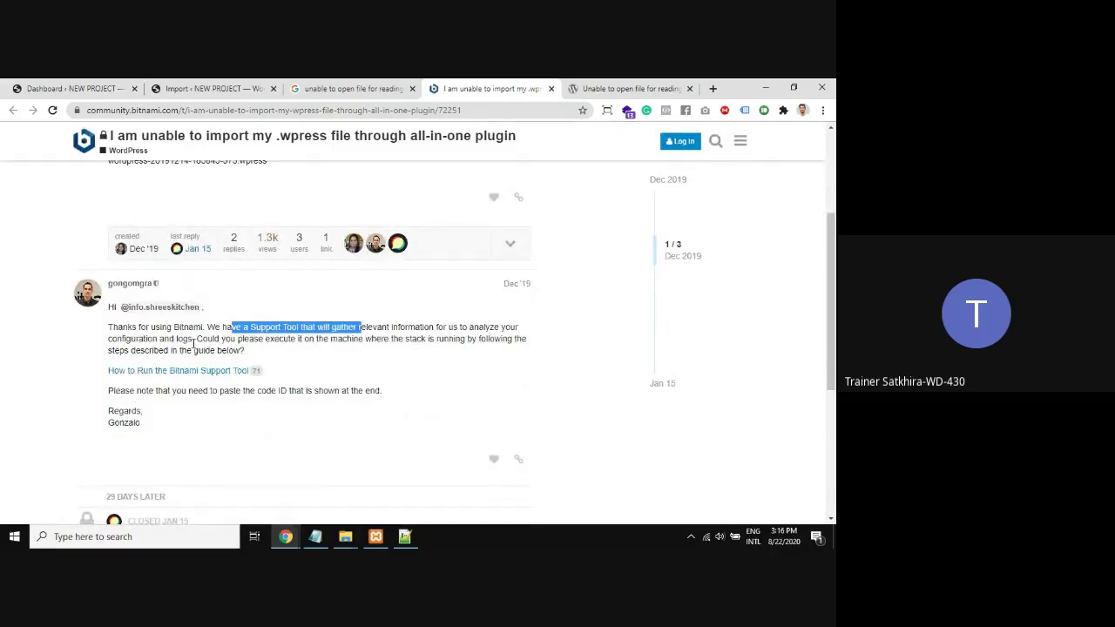
{"action": "left_click_drag", "start_coordinate": [195, 340], "coordinate": [368, 336]}
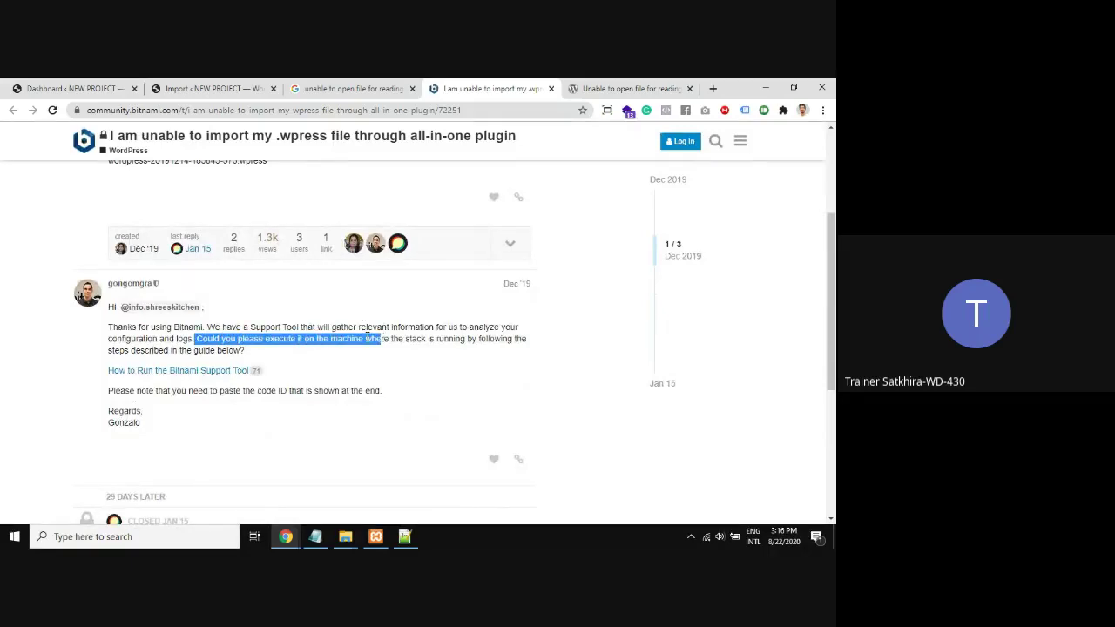
Finish skimming the Bitnami thread and return to the Google results for the import error
{"action": "scroll", "coordinate": [363, 337], "scroll_direction": "down", "scroll_amount": 4}
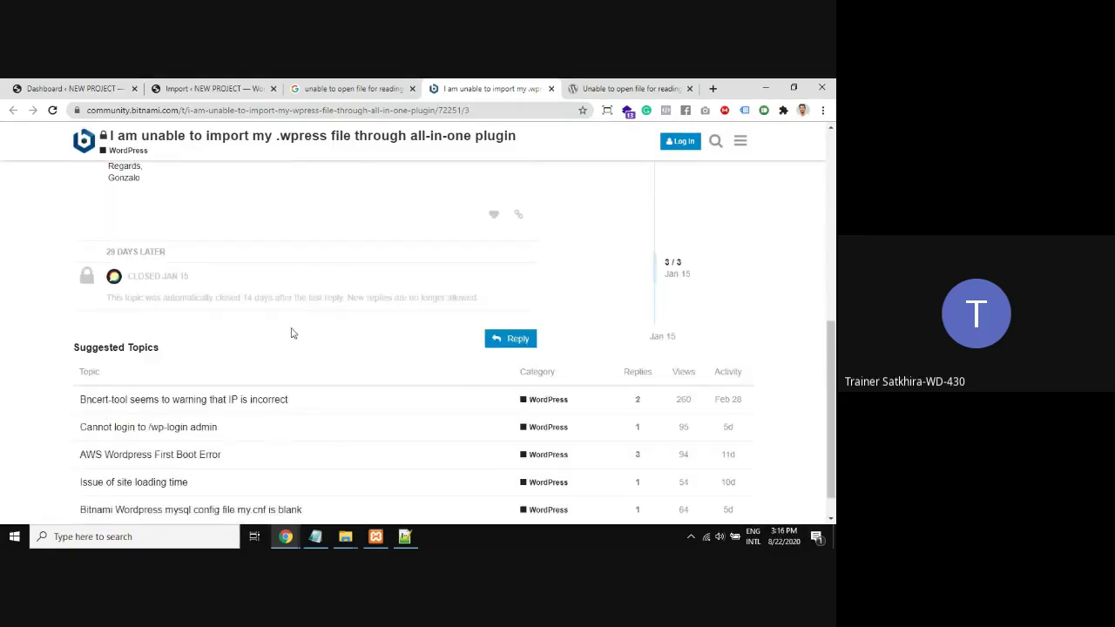
{"action": "scroll", "coordinate": [284, 325], "scroll_direction": "down", "scroll_amount": 1}
{"action": "scroll", "coordinate": [314, 388], "scroll_direction": "up", "scroll_amount": 2}
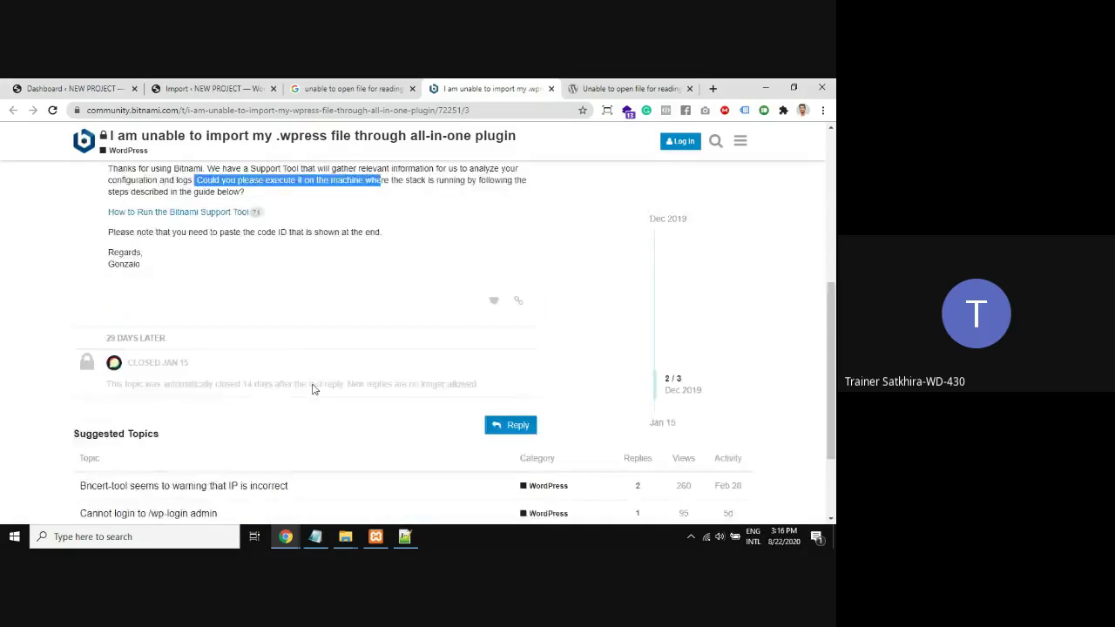
{"action": "scroll", "coordinate": [312, 386], "scroll_direction": "up", "scroll_amount": 5}
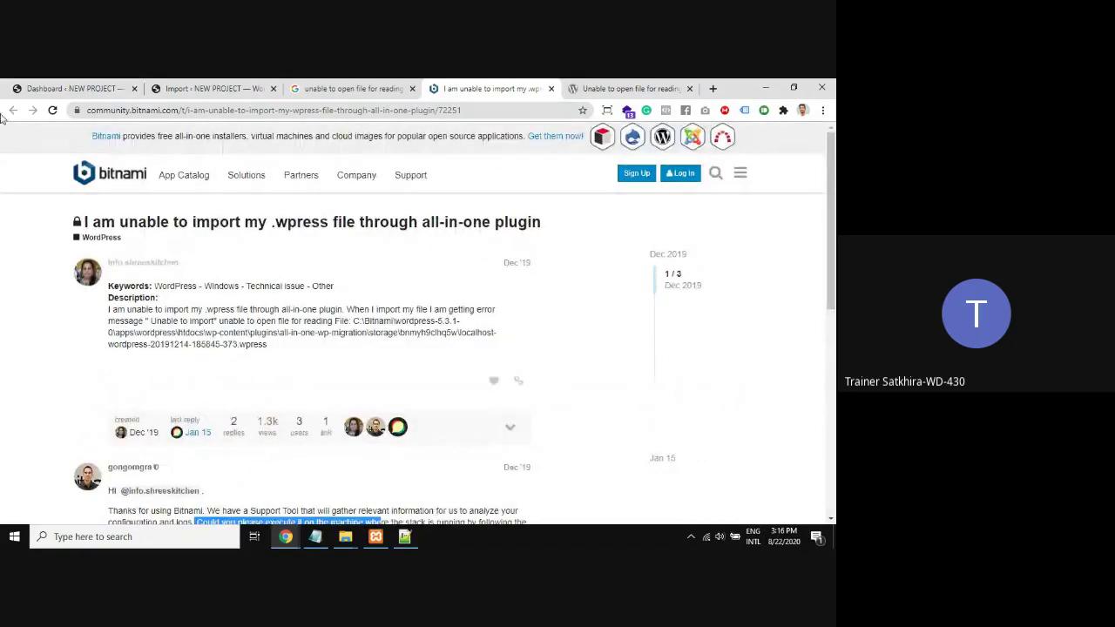
{"action": "left_click", "coordinate": [378, 85]}
{"action": "scroll", "coordinate": [241, 417], "scroll_direction": "down", "scroll_amount": 3}
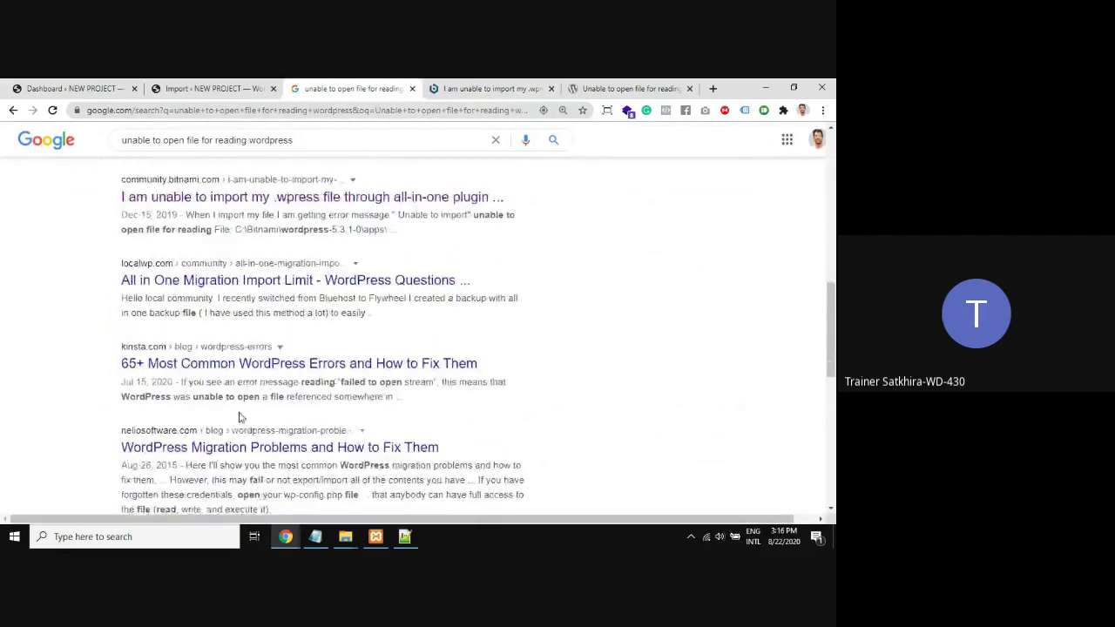
{"action": "scroll", "coordinate": [209, 418], "scroll_direction": "down", "scroll_amount": 3}
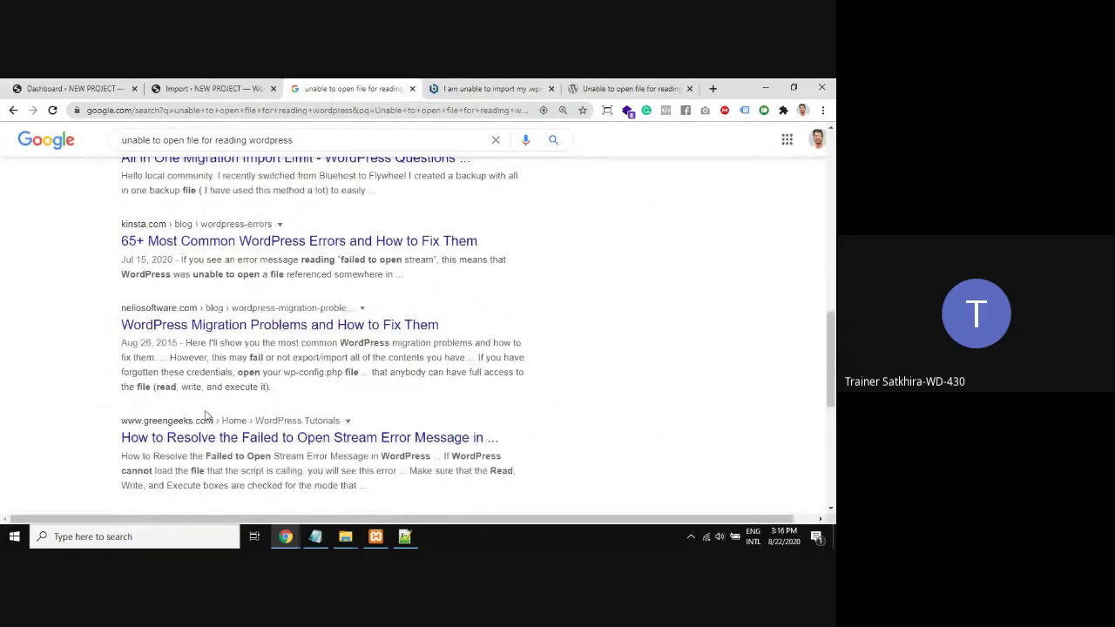
{"action": "scroll", "coordinate": [202, 389], "scroll_direction": "down", "scroll_amount": 3}
{"action": "scroll", "coordinate": [209, 401], "scroll_direction": "up", "scroll_amount": 10}
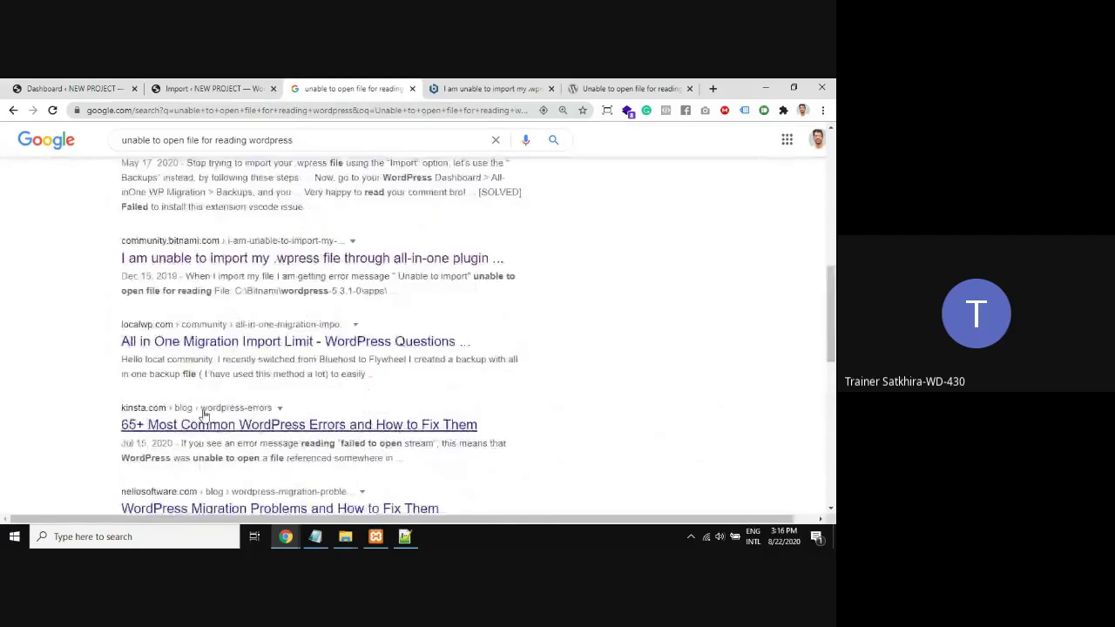
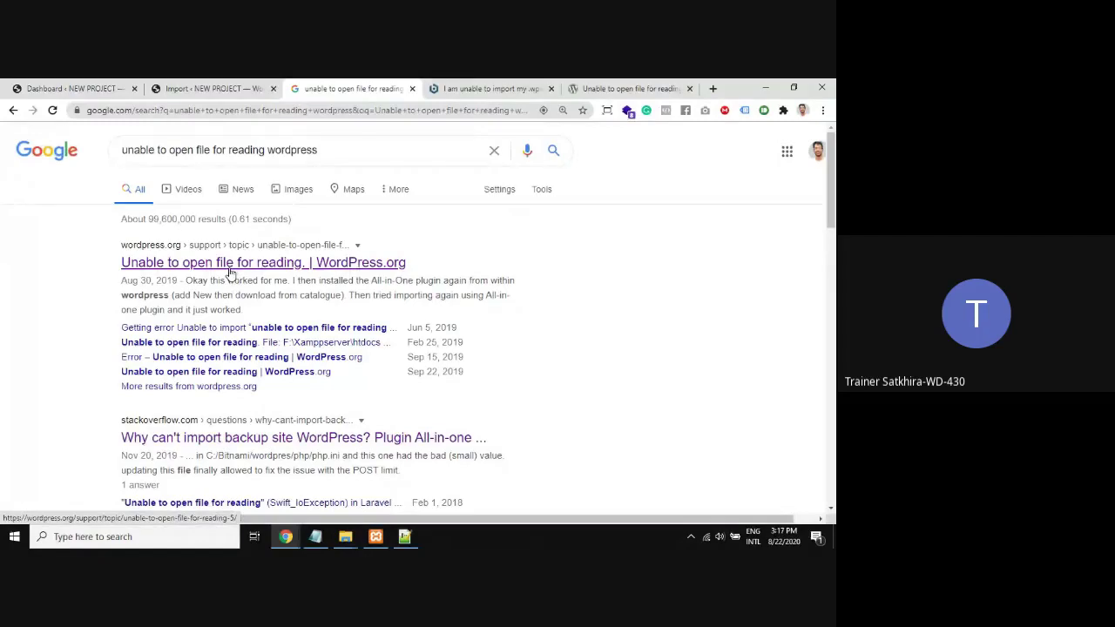
Open the wordpress.org support thread and the All-in-One WP Migration Import page it recommends
{"action": "left_click", "coordinate": [230, 271]}
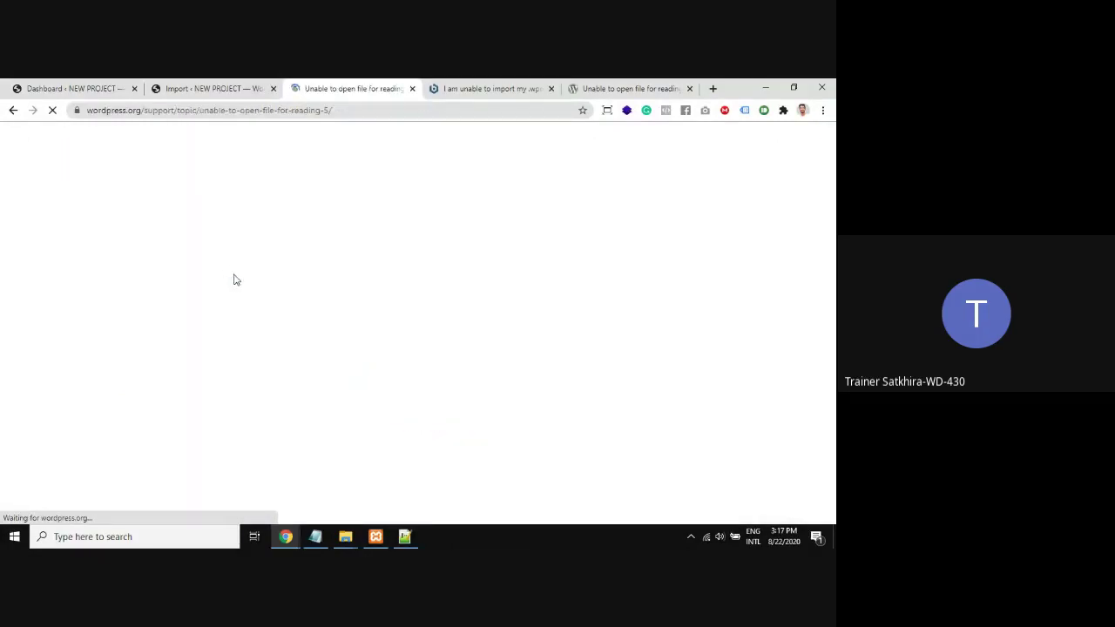
{"action": "scroll", "coordinate": [366, 343], "scroll_direction": "down", "scroll_amount": 5}
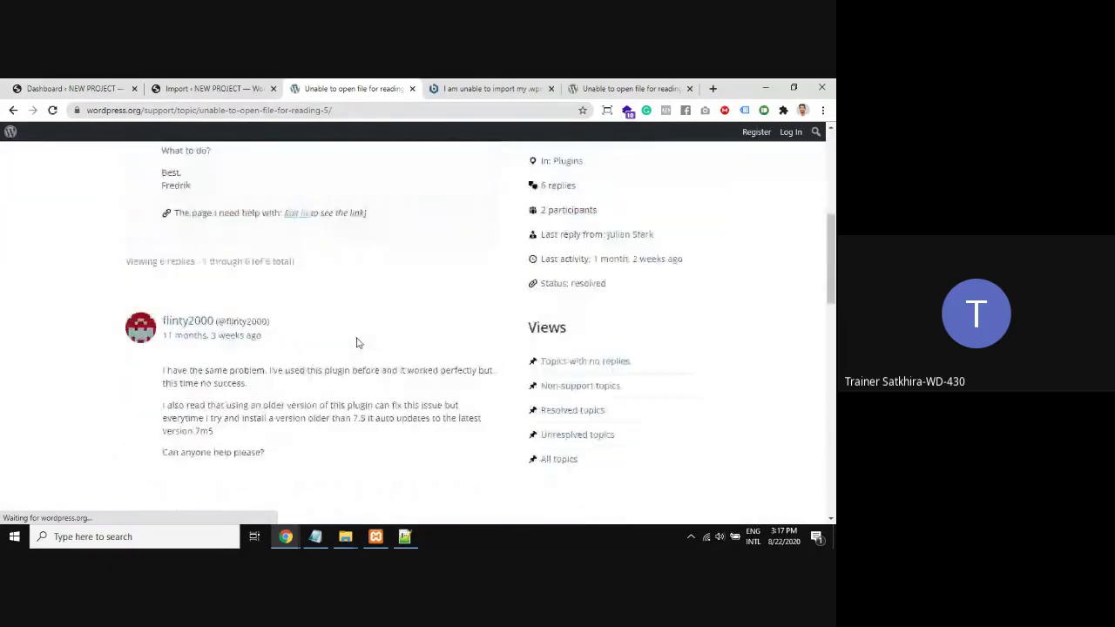
{"action": "scroll", "coordinate": [357, 343], "scroll_direction": "down", "scroll_amount": 3}
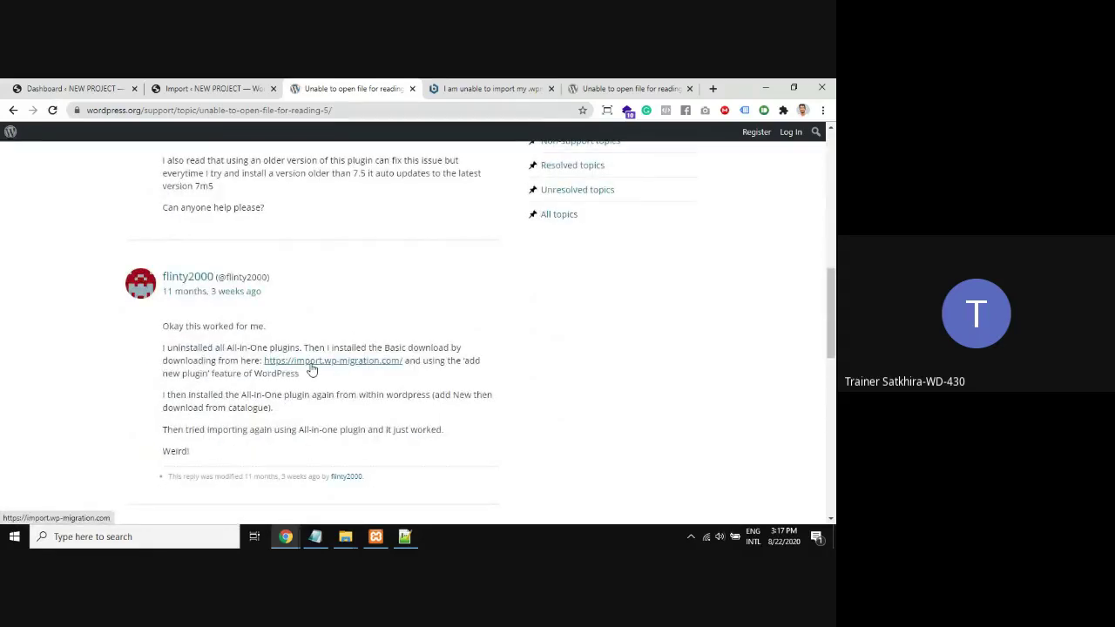
{"action": "left_click", "coordinate": [312, 361], "text": "ctrl"}
{"action": "left_click", "coordinate": [449, 88]}
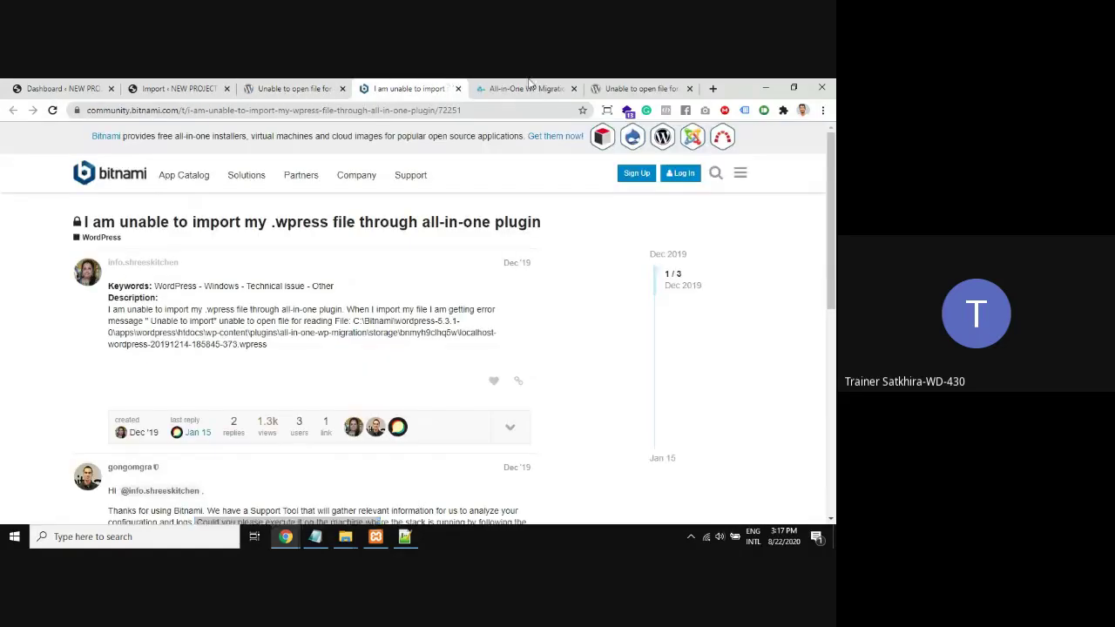
{"action": "left_click", "coordinate": [533, 88]}
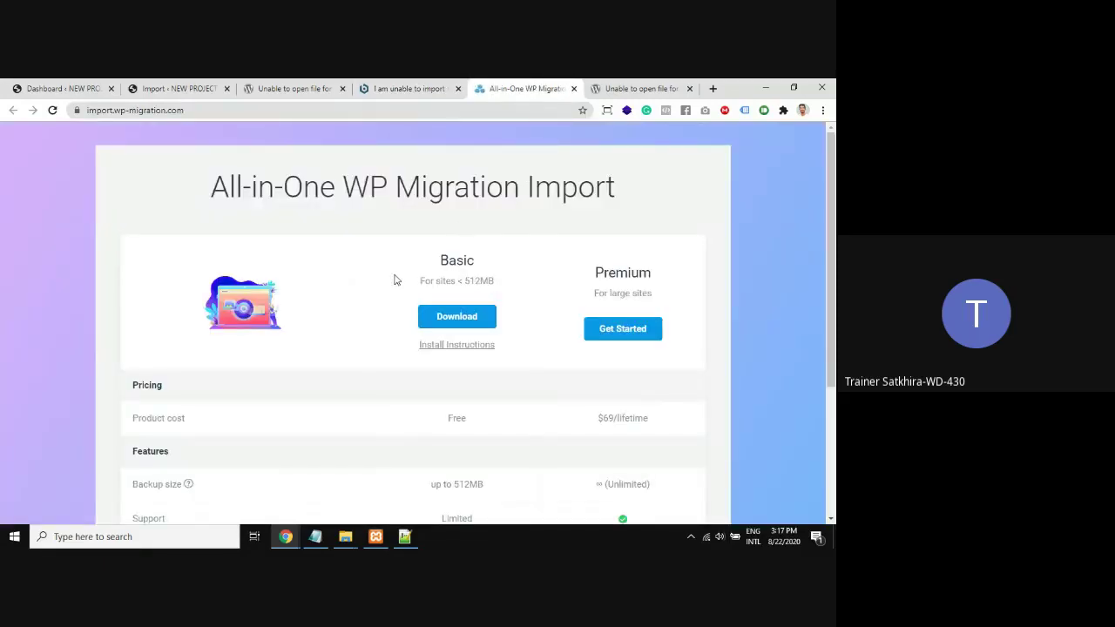
{"action": "scroll", "coordinate": [393, 280], "scroll_direction": "down", "scroll_amount": 1}
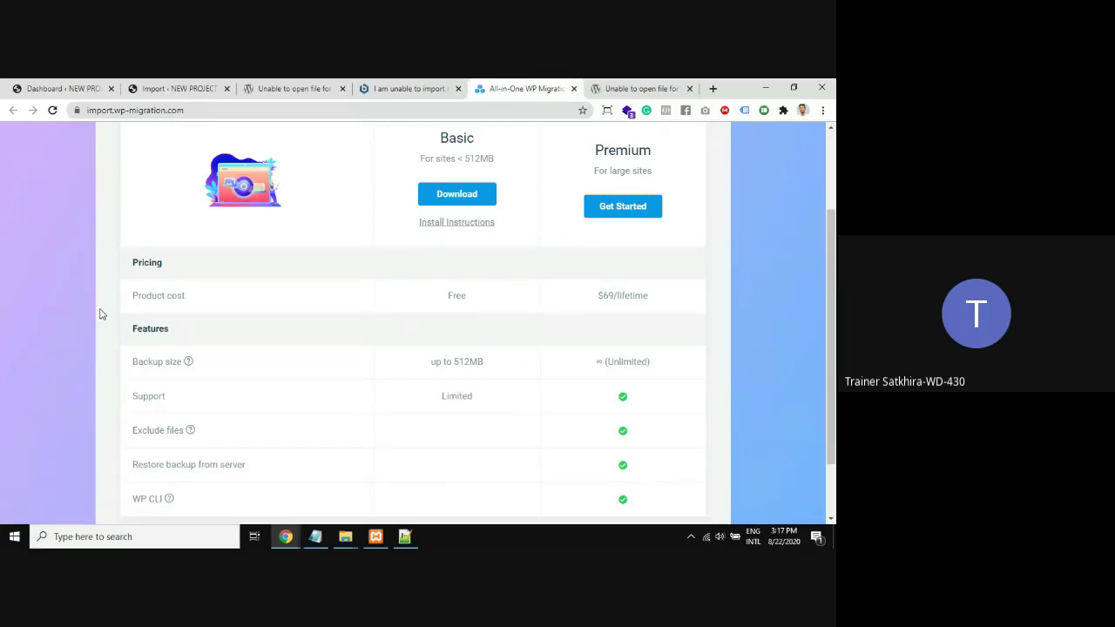
{"action": "scroll", "coordinate": [147, 252], "scroll_direction": "up", "scroll_amount": 1}
{"action": "left_click", "coordinate": [356, 83]}
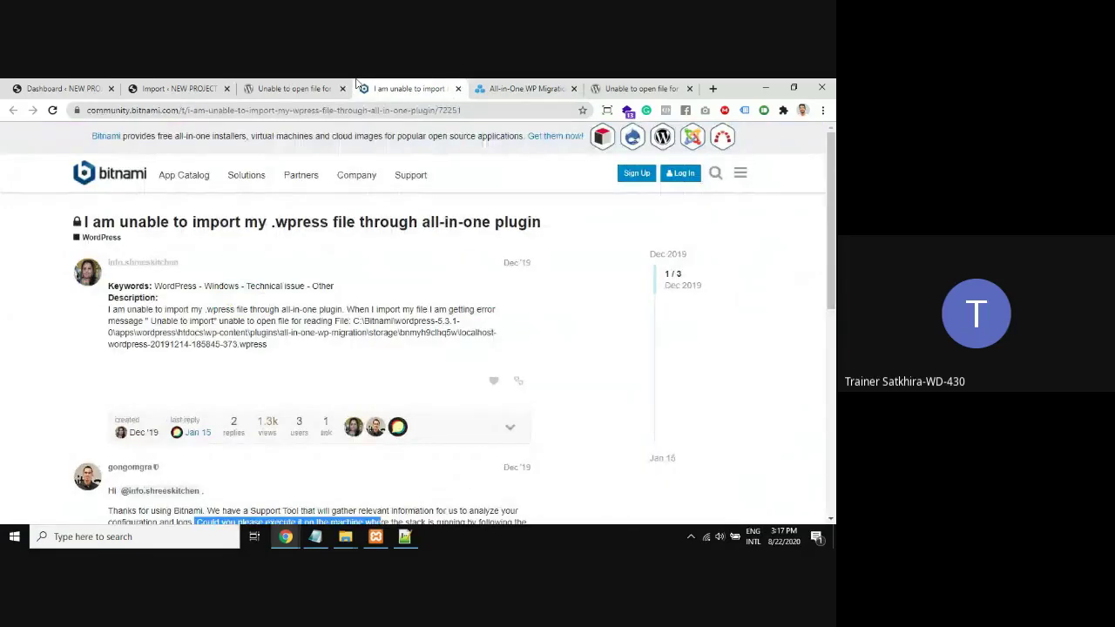
{"action": "left_click", "coordinate": [294, 88]}
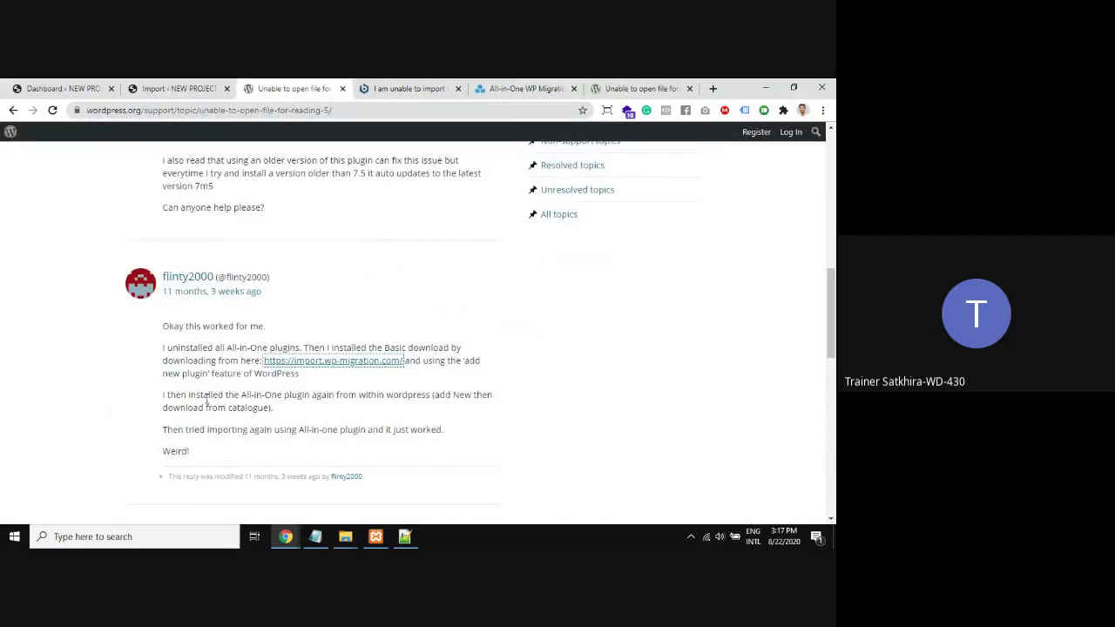
Read the thread's suggested fix of installing the Basic extension and retrying the import
{"action": "left_click_drag", "start_coordinate": [200, 424], "coordinate": [243, 426]}
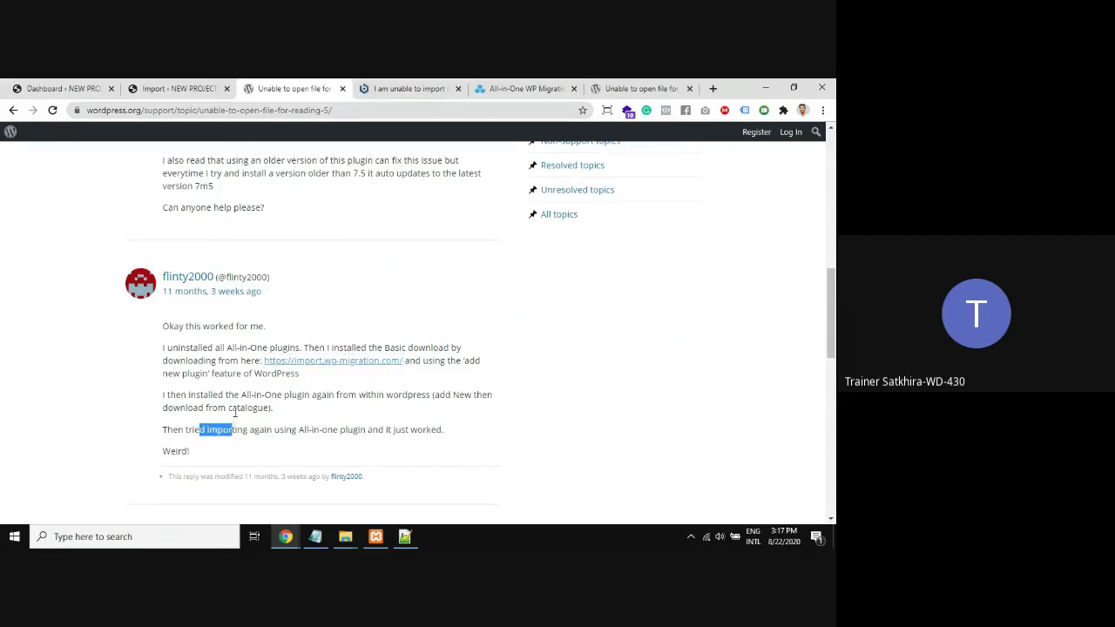
{"action": "scroll", "coordinate": [234, 413], "scroll_direction": "down", "scroll_amount": 1}
{"action": "scroll", "coordinate": [244, 328], "scroll_direction": "up", "scroll_amount": 2}
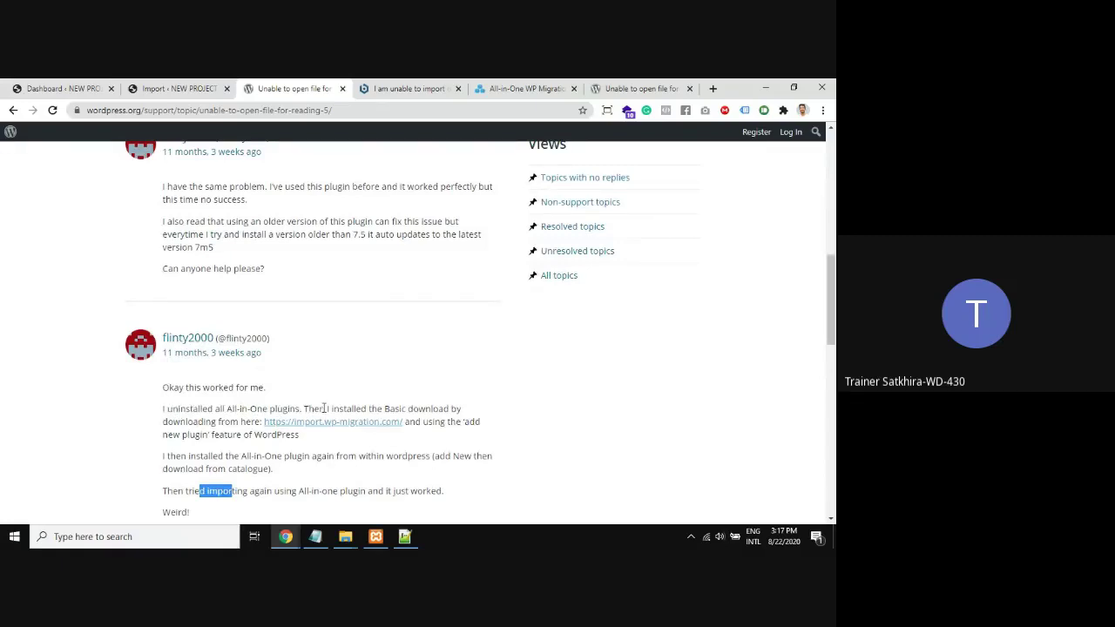
{"action": "left_click_drag", "start_coordinate": [324, 409], "coordinate": [460, 410]}
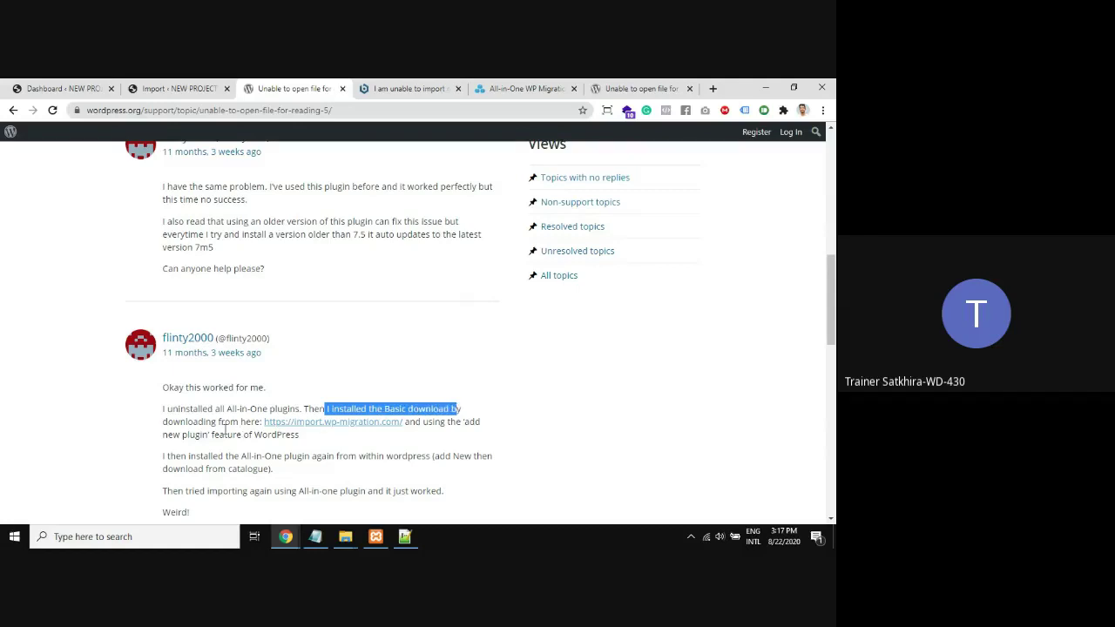
{"action": "left_click", "coordinate": [228, 426]}
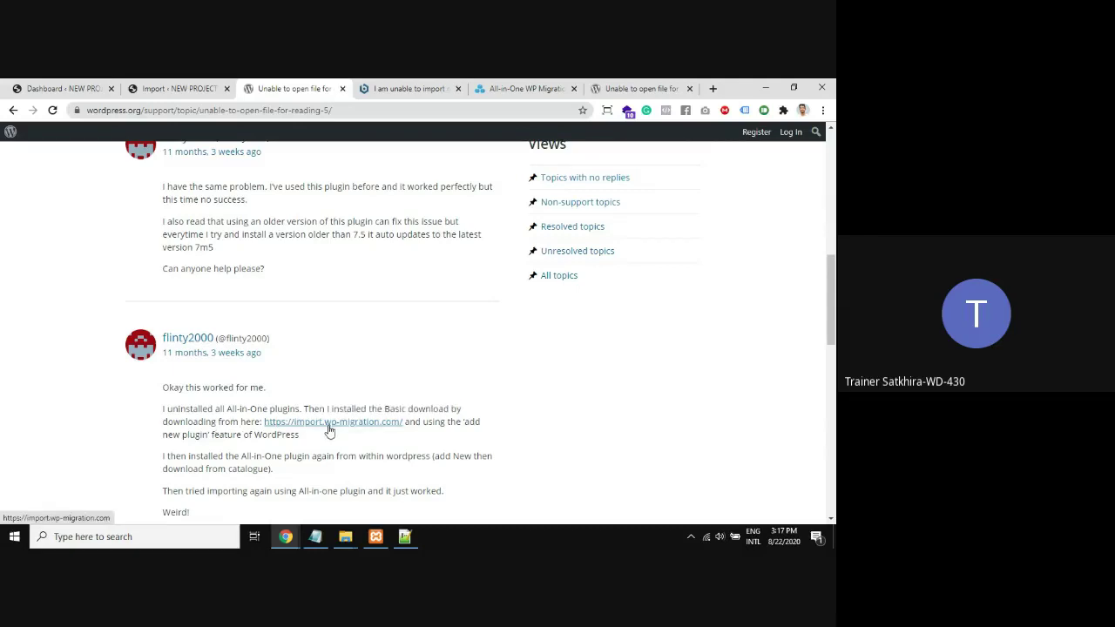
{"action": "scroll", "coordinate": [329, 430], "scroll_direction": "down", "scroll_amount": 1}
{"action": "left_click_drag", "start_coordinate": [307, 383], "coordinate": [218, 370]}
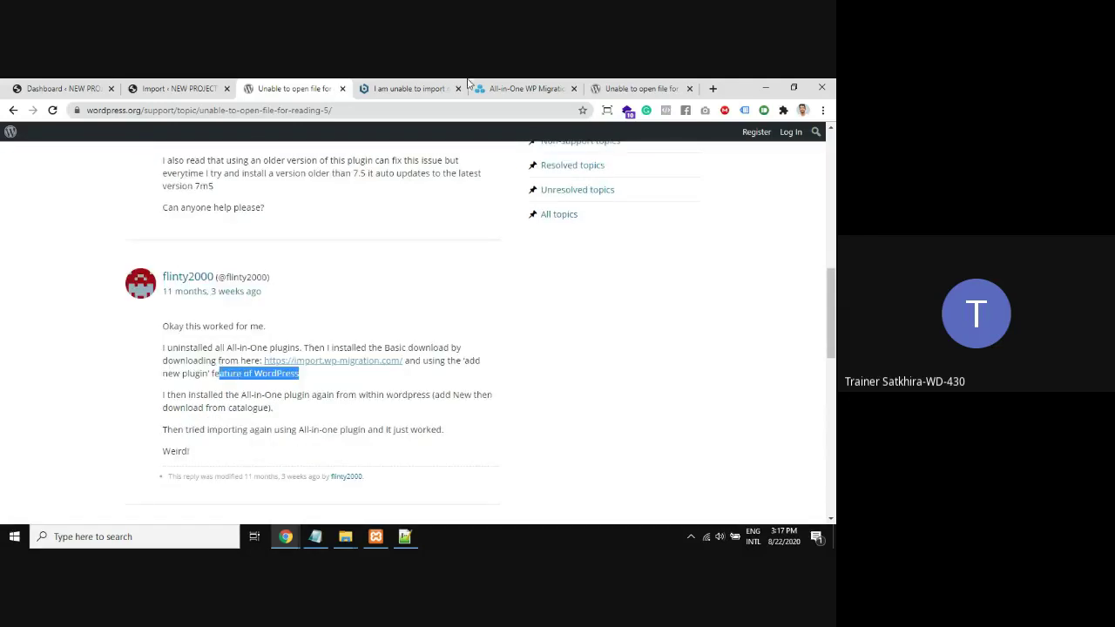
{"action": "left_click", "coordinate": [489, 87]}
{"action": "left_click", "coordinate": [419, 85]}
{"action": "left_click", "coordinate": [507, 86]}
{"action": "left_click", "coordinate": [409, 86]}
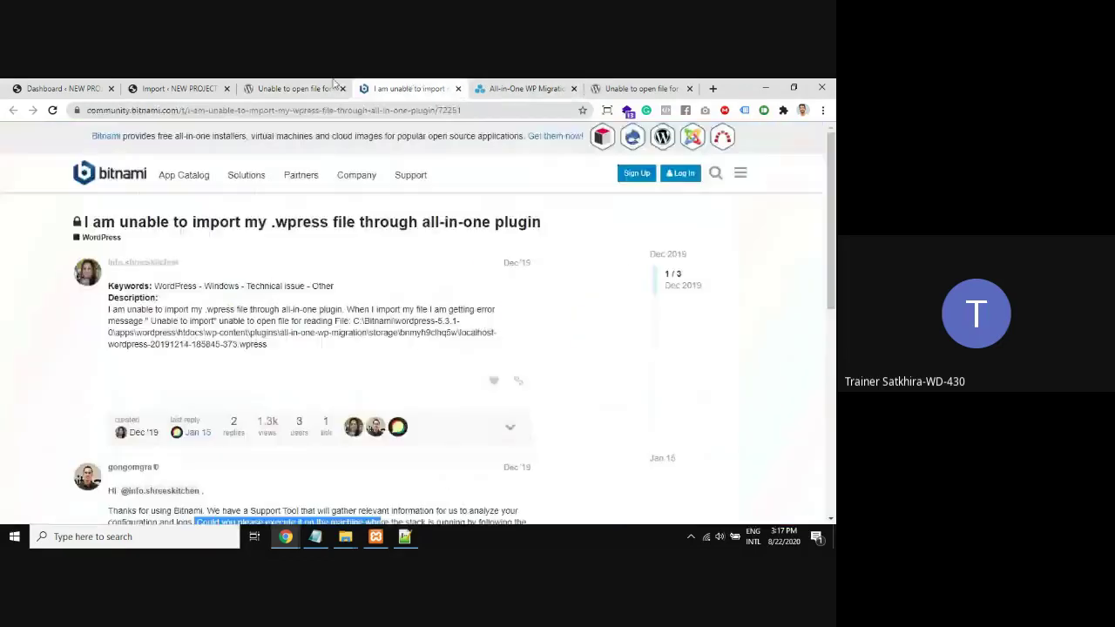
{"action": "left_click", "coordinate": [281, 86]}
Check the follow-up replies and download the free Basic import extension from import.wp-migration.com
{"action": "scroll", "coordinate": [270, 386], "scroll_direction": "down", "scroll_amount": 2}
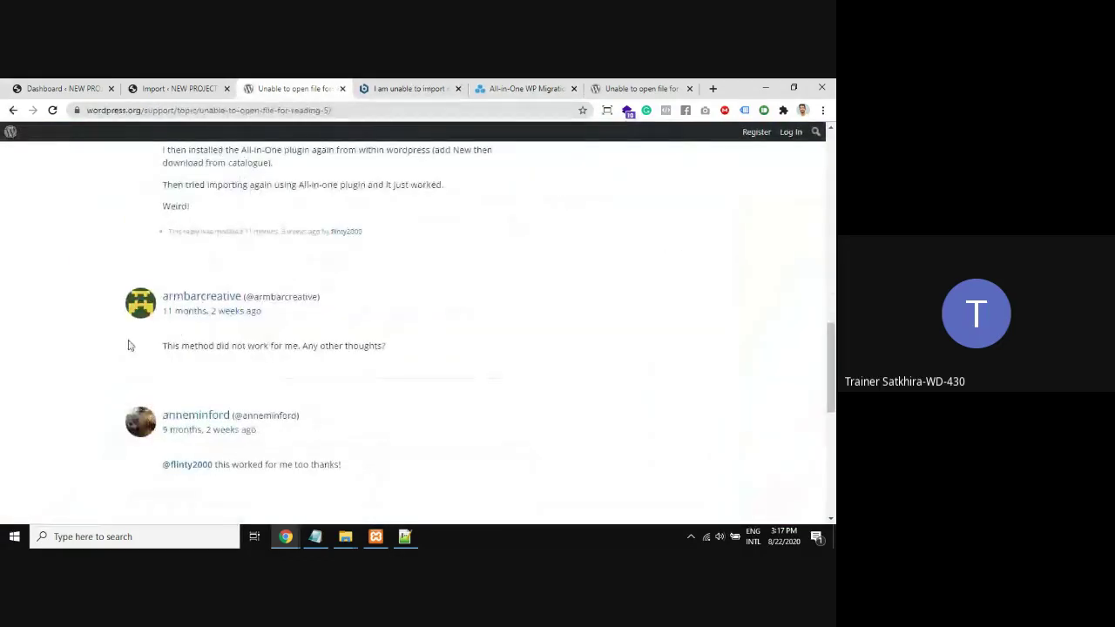
{"action": "left_click_drag", "start_coordinate": [130, 346], "coordinate": [210, 347]}
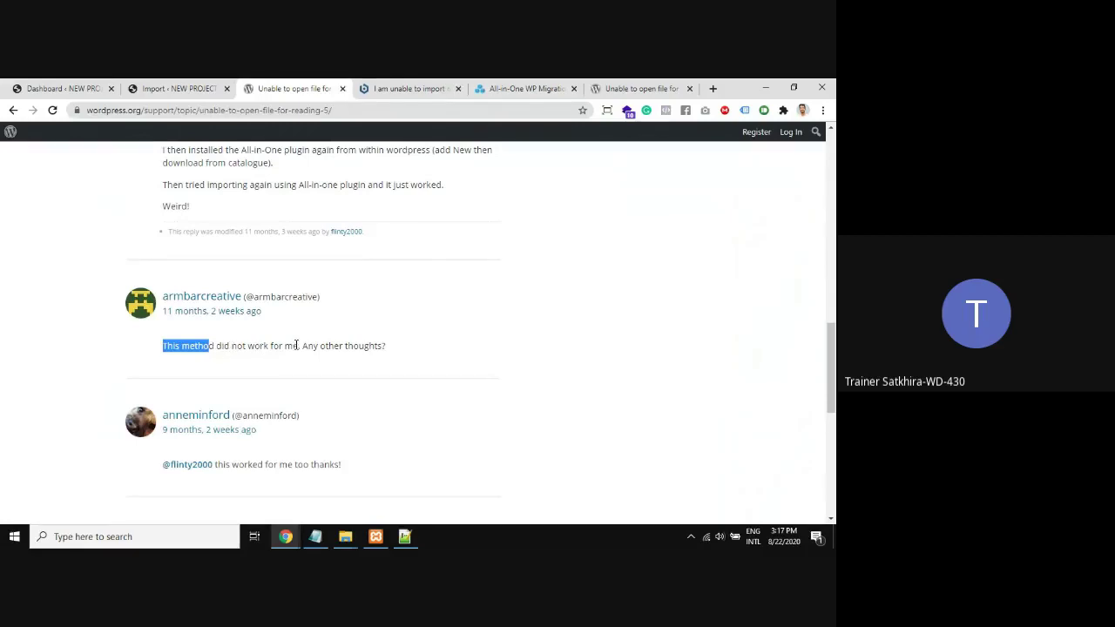
{"action": "left_click_drag", "start_coordinate": [301, 346], "coordinate": [348, 347]}
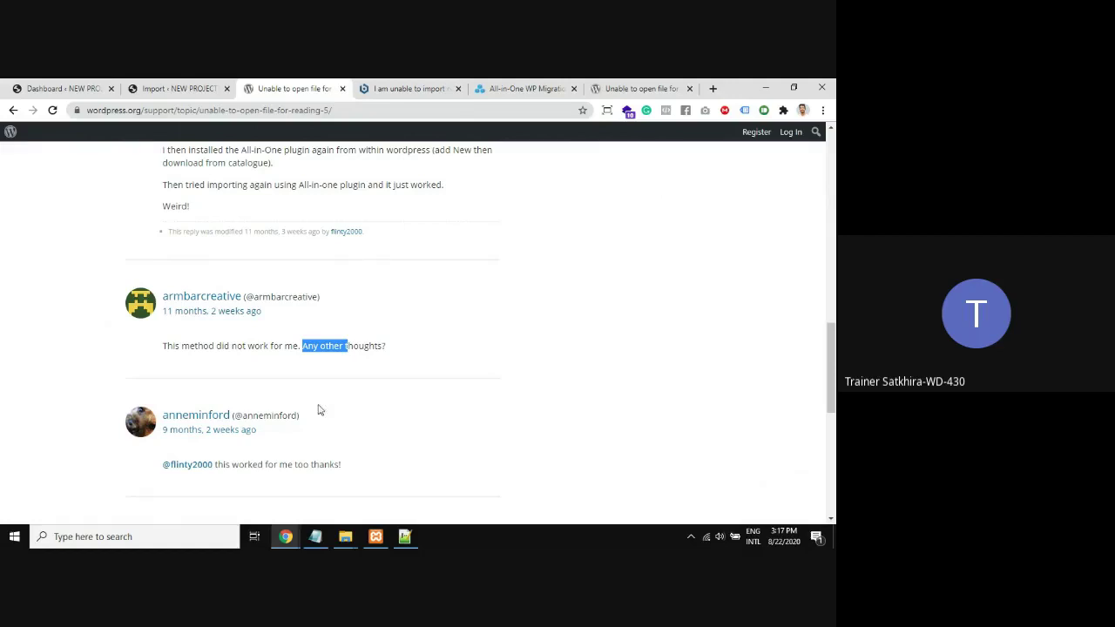
{"action": "left_click_drag", "start_coordinate": [265, 464], "coordinate": [342, 465]}
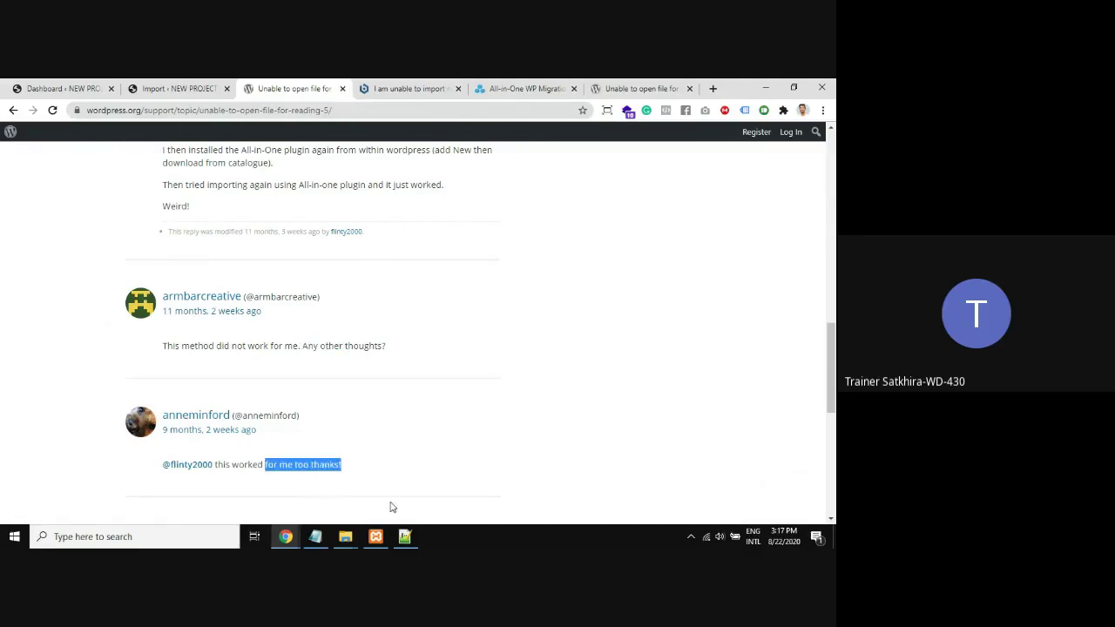
{"action": "left_click", "coordinate": [453, 84]}
{"action": "left_click", "coordinate": [520, 88]}
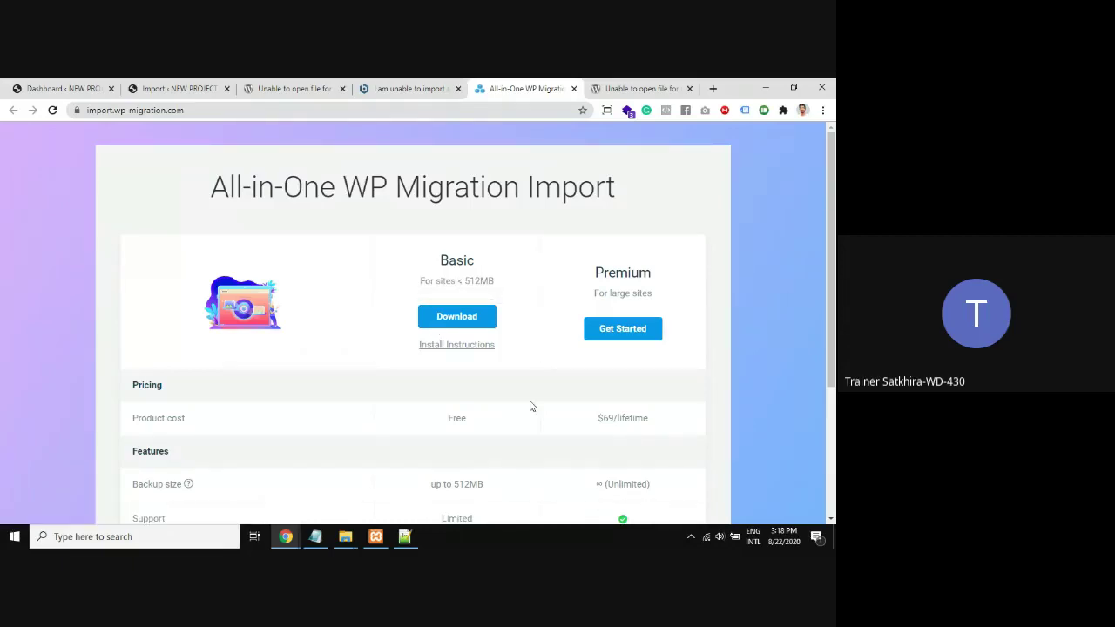
{"action": "left_click", "coordinate": [440, 318]}
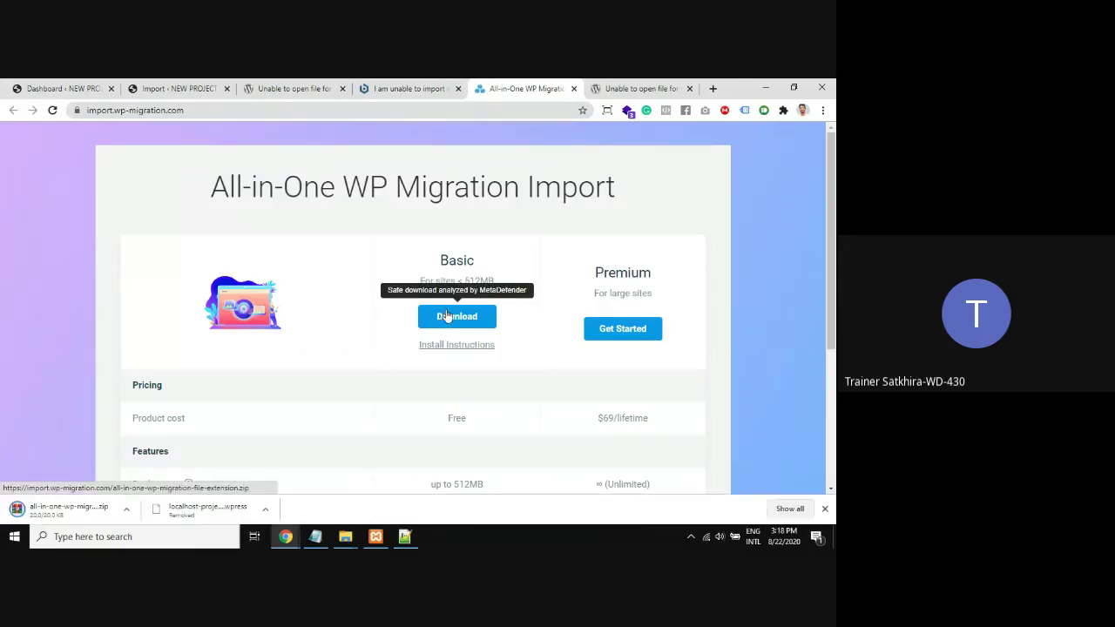
{"action": "left_click", "coordinate": [216, 87]}
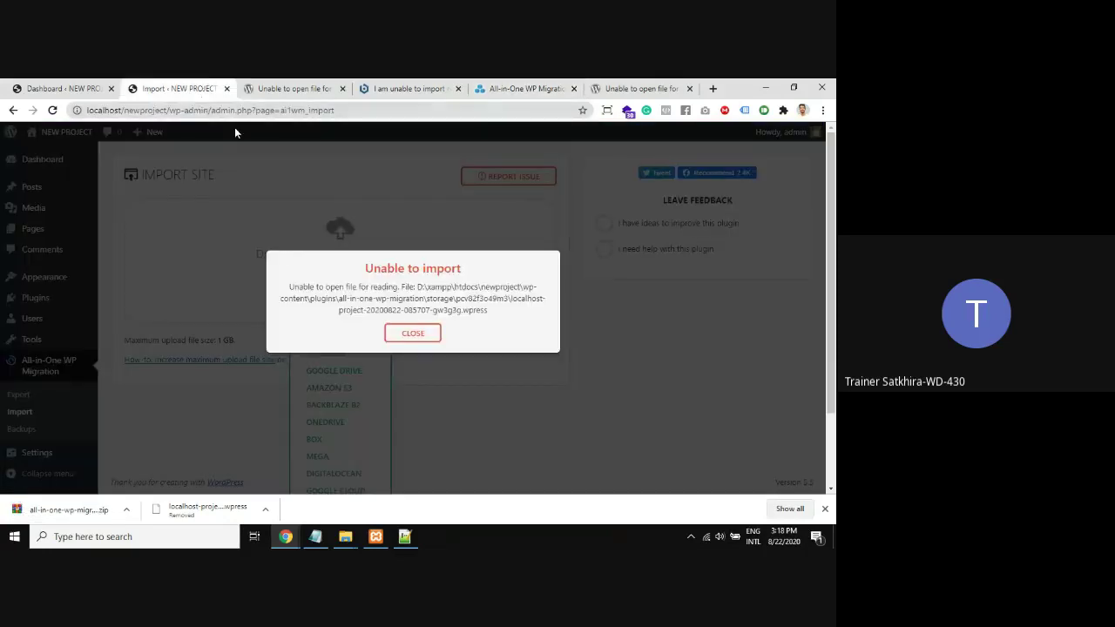
Dismiss the Unable to import error and go to the installed plugins list
{"action": "left_click", "coordinate": [413, 333]}
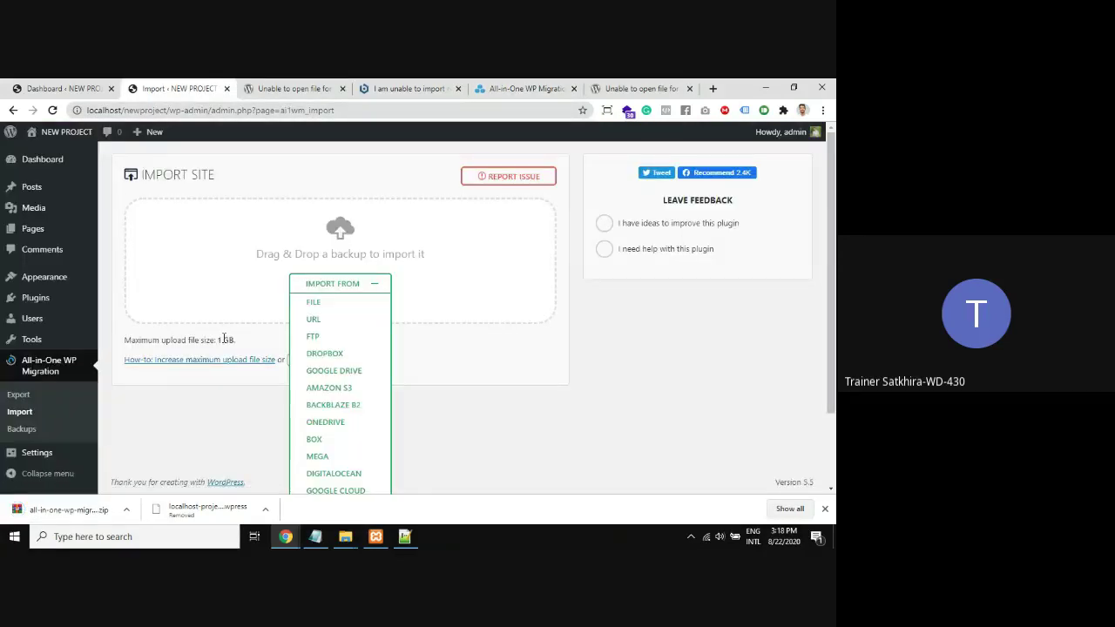
{"action": "mouse_move", "coordinate": [60, 298]}
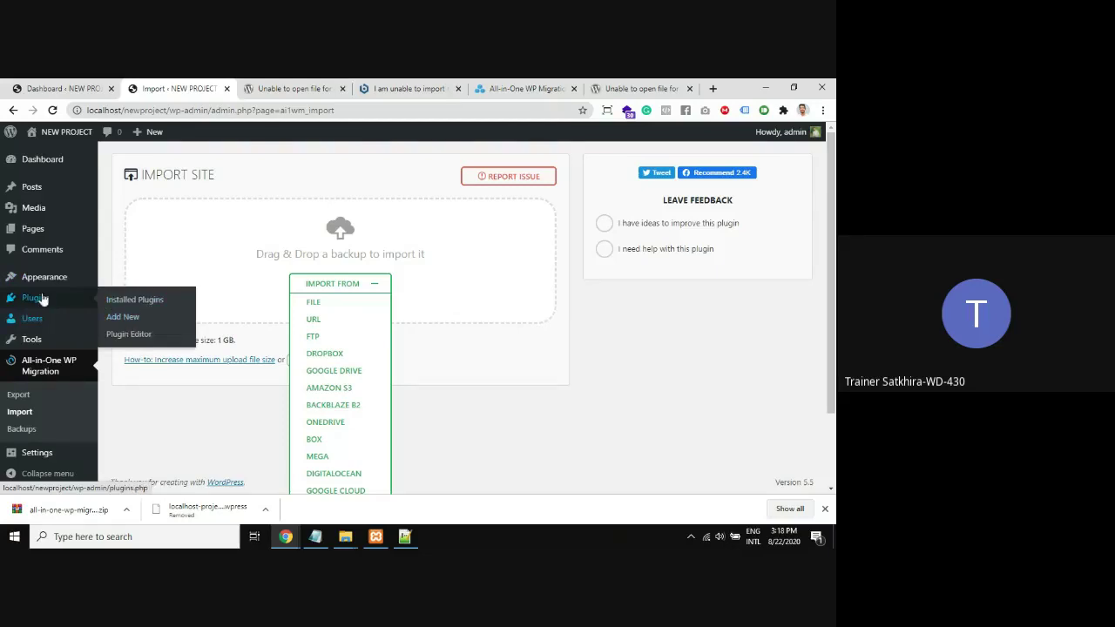
{"action": "scroll", "coordinate": [35, 340], "scroll_direction": "down", "scroll_amount": 2}
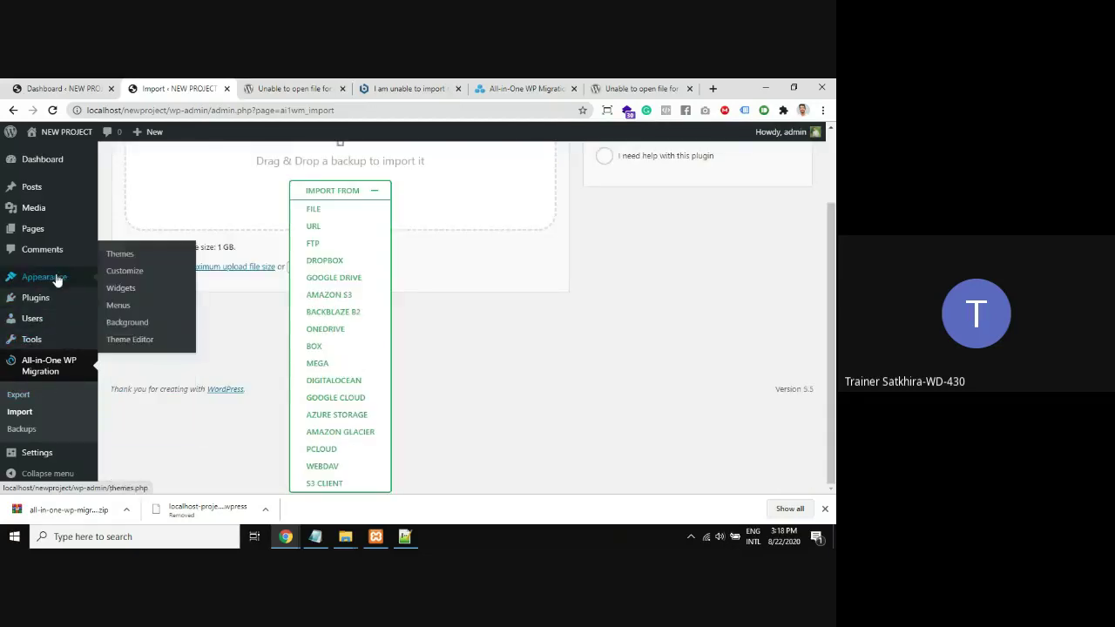
{"action": "left_click", "coordinate": [123, 257]}
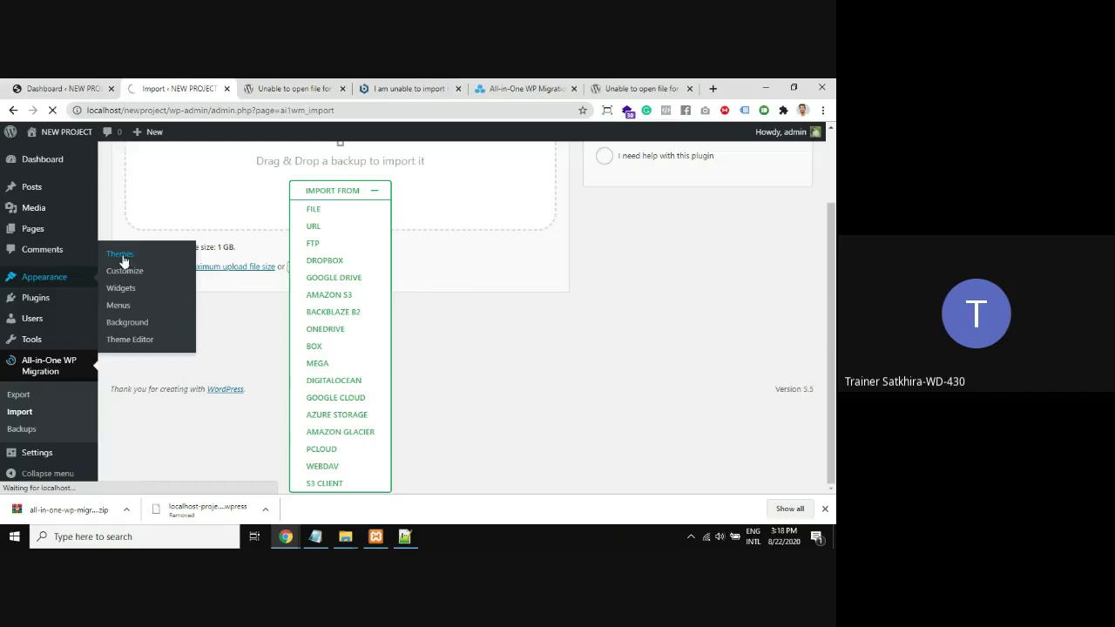
{"action": "scroll", "coordinate": [35, 349], "scroll_direction": "down", "scroll_amount": 1}
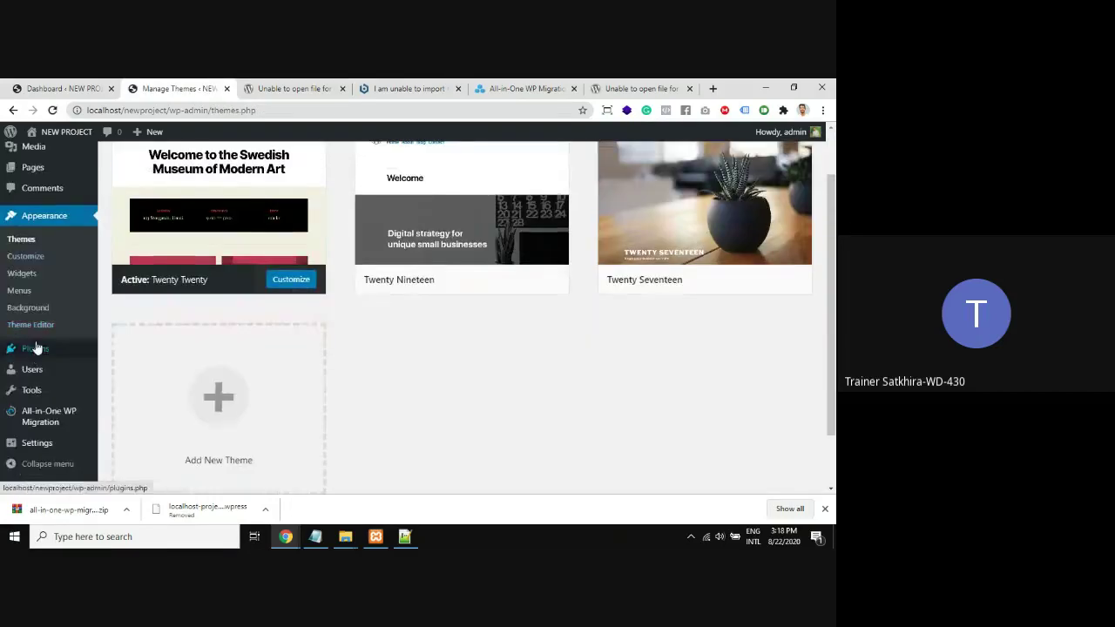
{"action": "mouse_move", "coordinate": [35, 348]}
{"action": "left_click", "coordinate": [127, 351]}
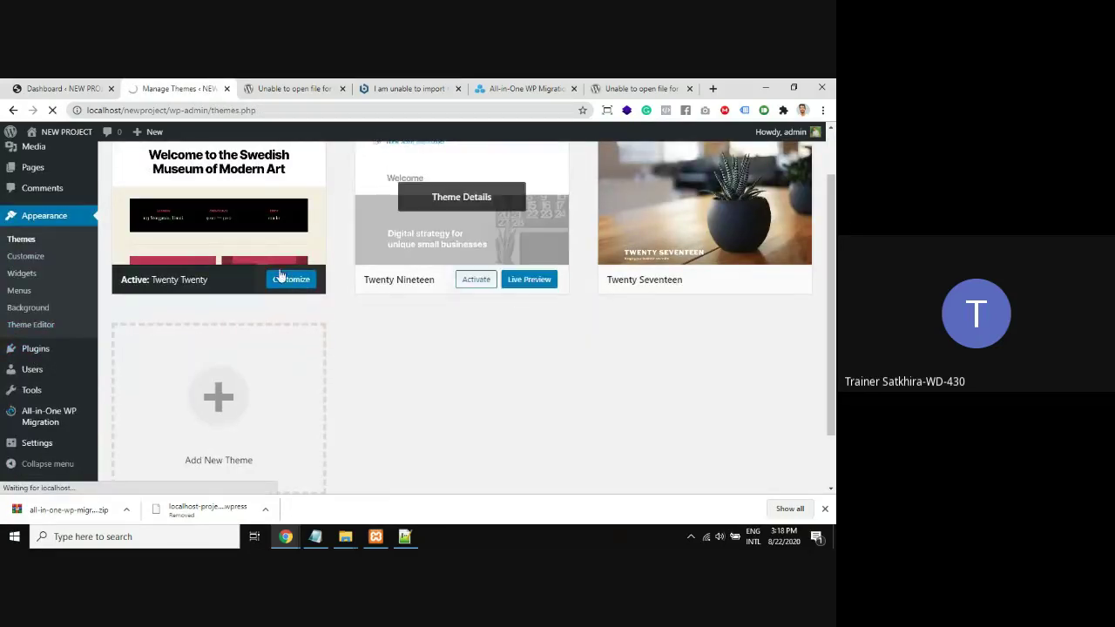
Deactivate and delete All-in-One WP Migration, then go to Add New Plugins
{"action": "scroll", "coordinate": [209, 287], "scroll_direction": "down", "scroll_amount": 1}
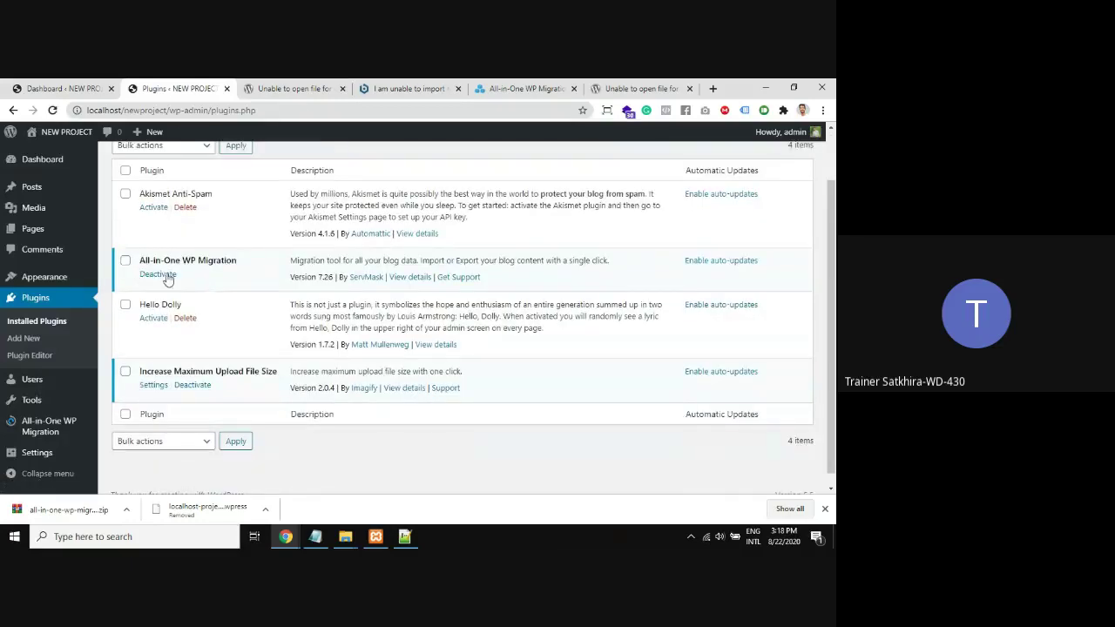
{"action": "left_click", "coordinate": [166, 275]}
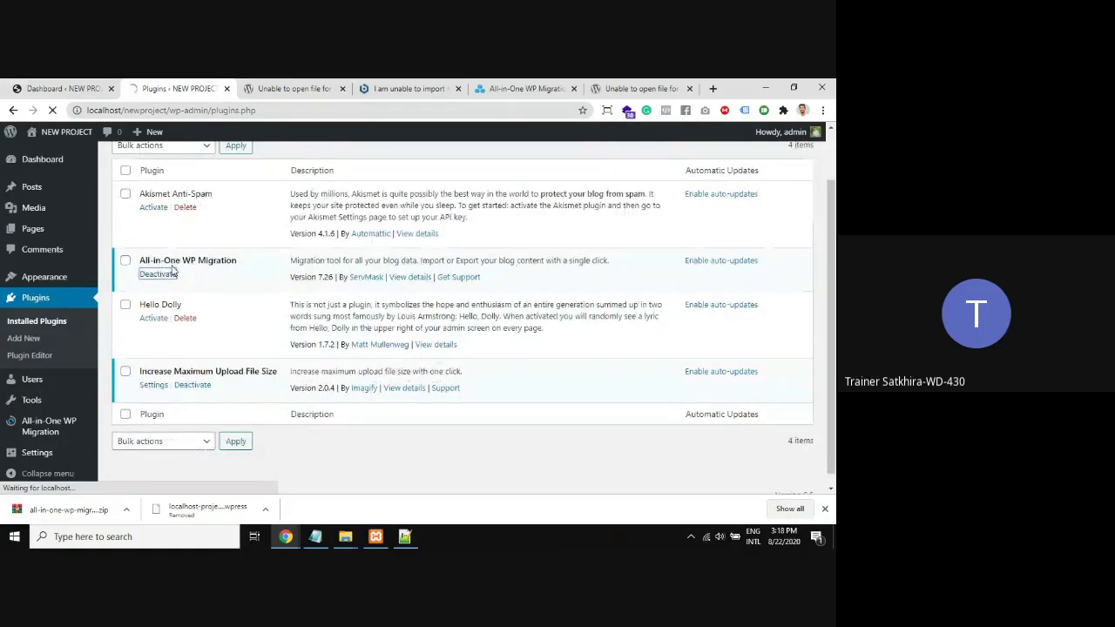
{"action": "scroll", "coordinate": [176, 304], "scroll_direction": "down", "scroll_amount": 2}
{"action": "left_click", "coordinate": [185, 262]}
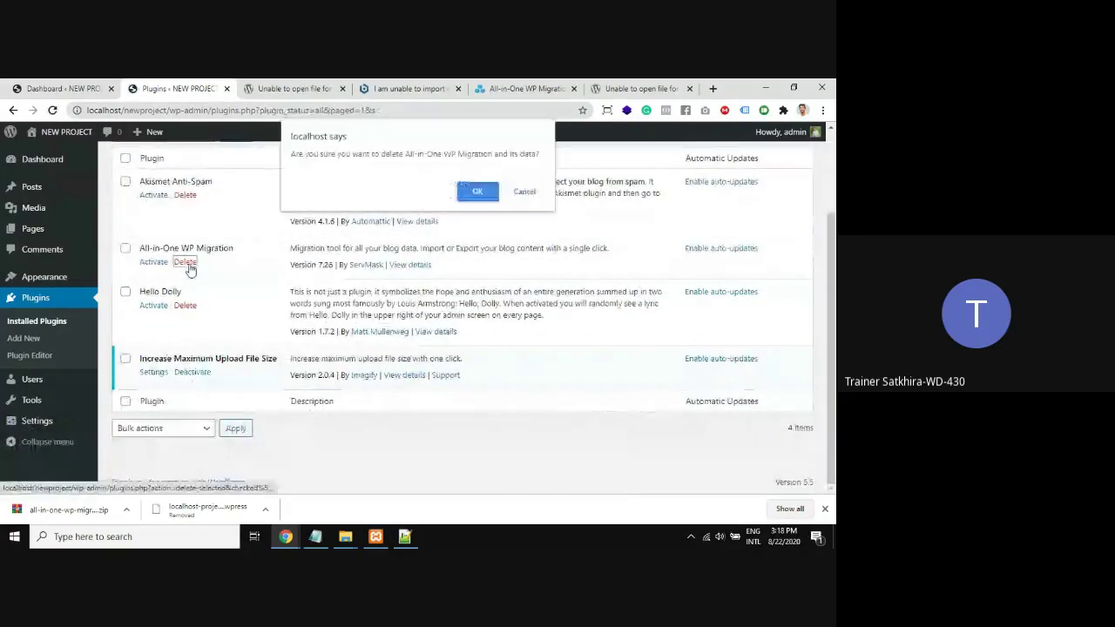
{"action": "key", "text": "Return"}
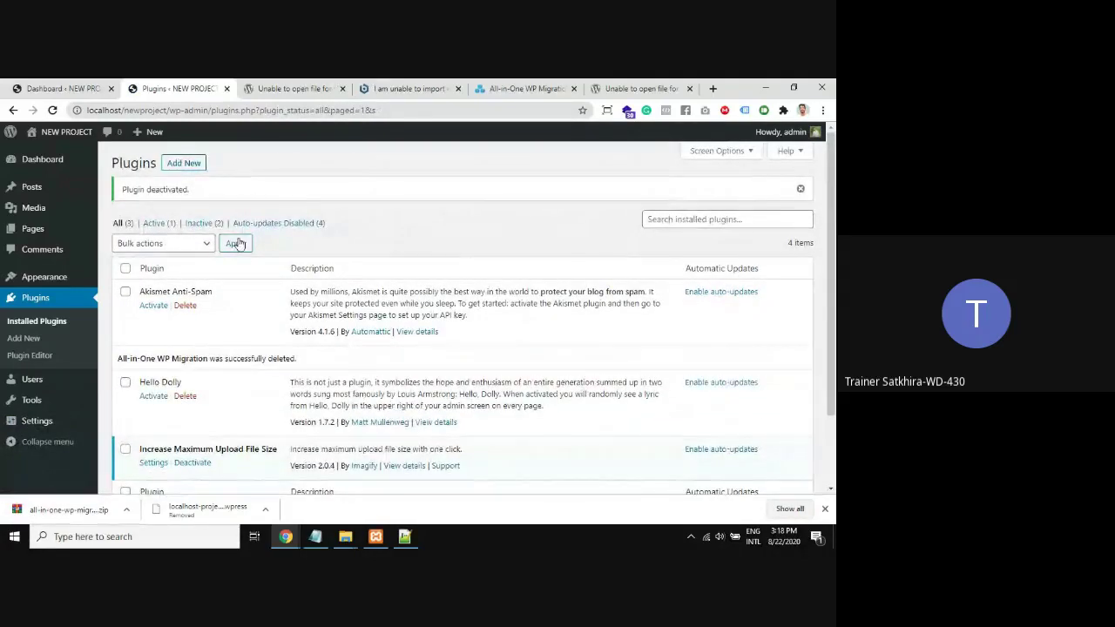
{"action": "left_click", "coordinate": [182, 164]}
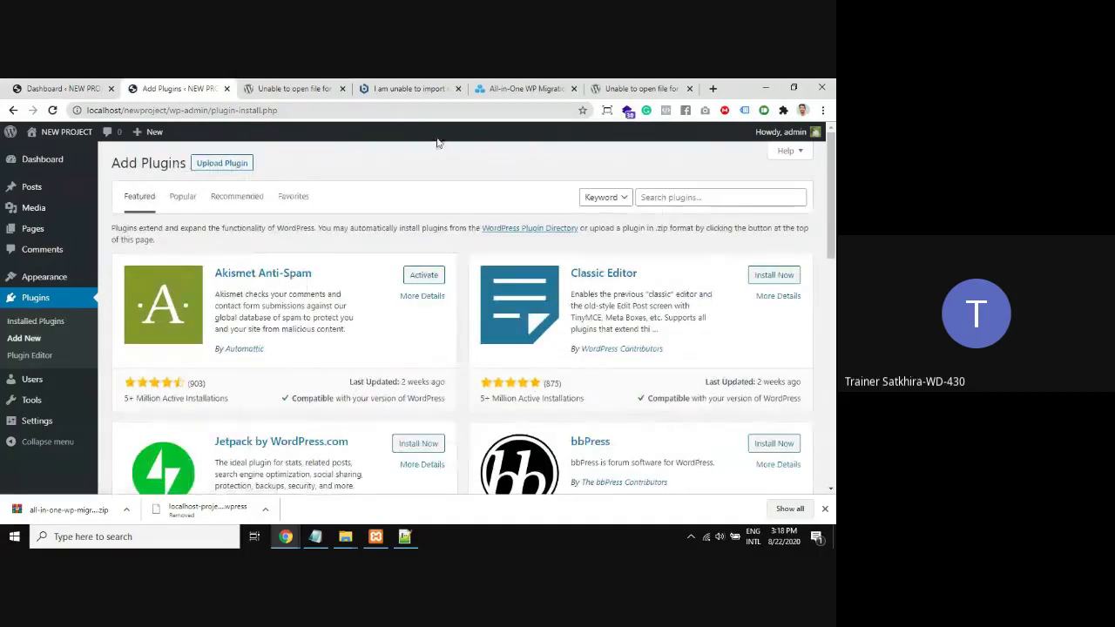
Upload the downloaded extension zip, install it and activate the All-in-One WP Migration File Extension
{"action": "left_click", "coordinate": [213, 163]}
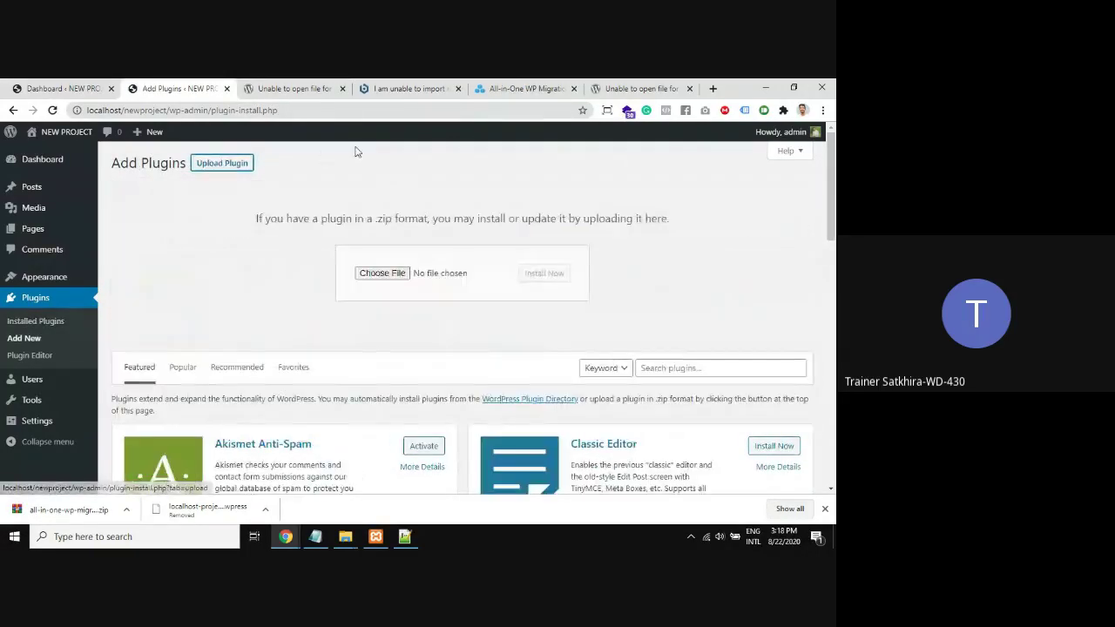
{"action": "left_click_drag", "start_coordinate": [61, 509], "coordinate": [383, 273]}
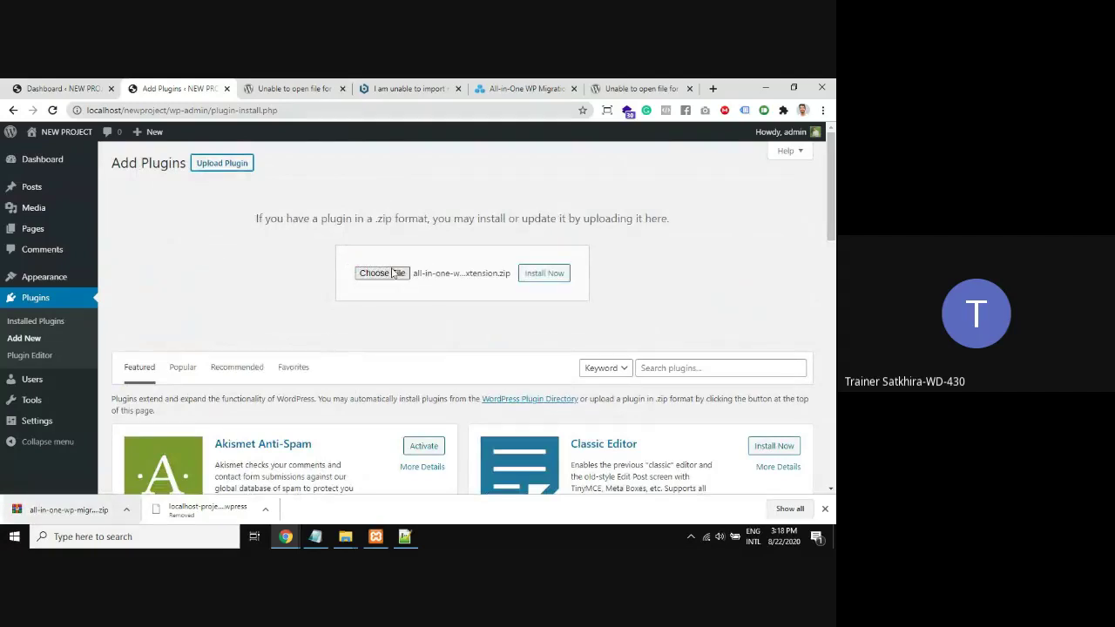
{"action": "left_click", "coordinate": [562, 275]}
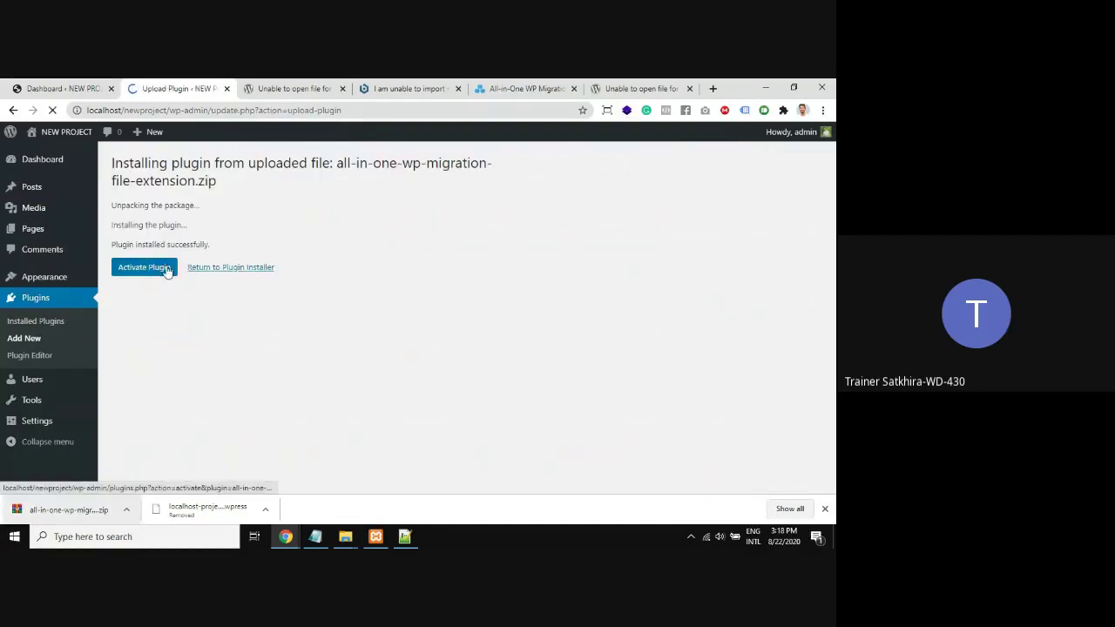
{"action": "left_click", "coordinate": [155, 270]}
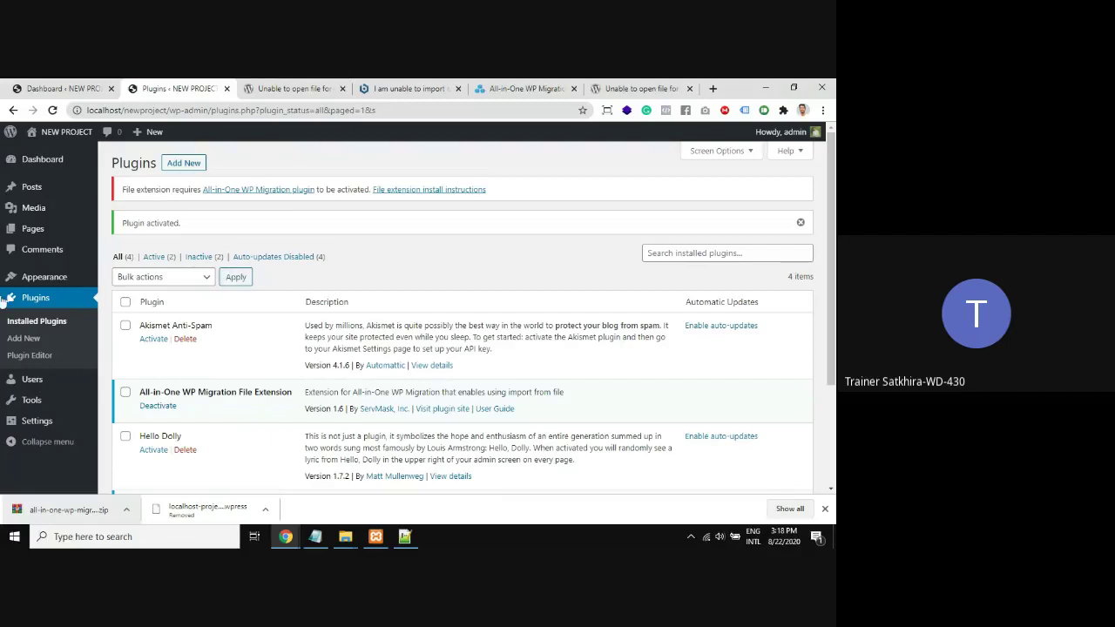
{"action": "mouse_move", "coordinate": [38, 285]}
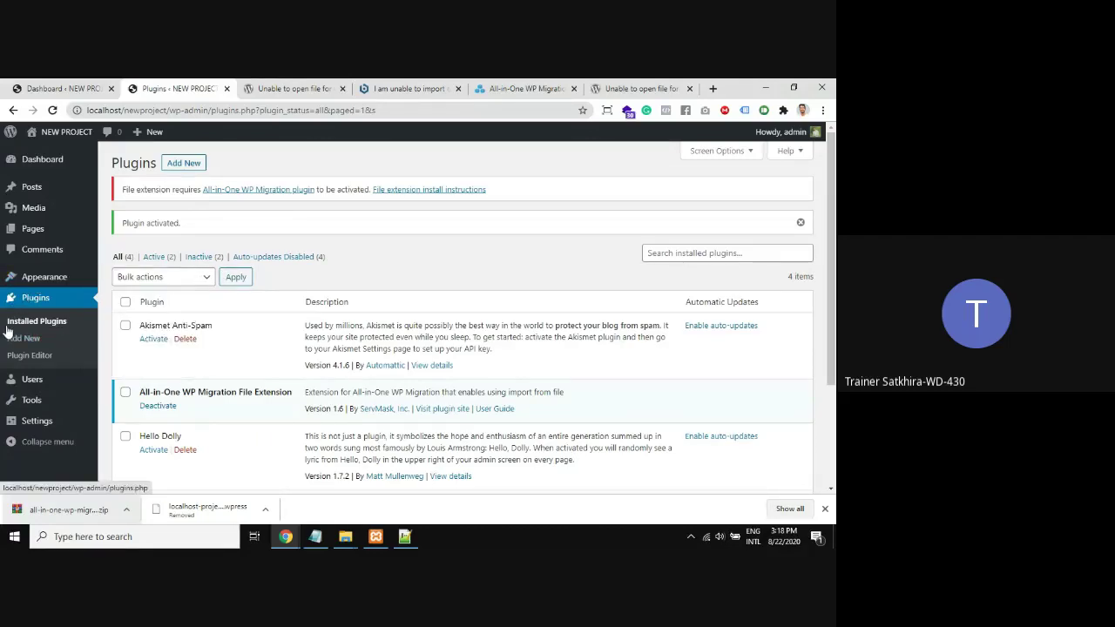
{"action": "scroll", "coordinate": [14, 299], "scroll_direction": "down", "scroll_amount": 1}
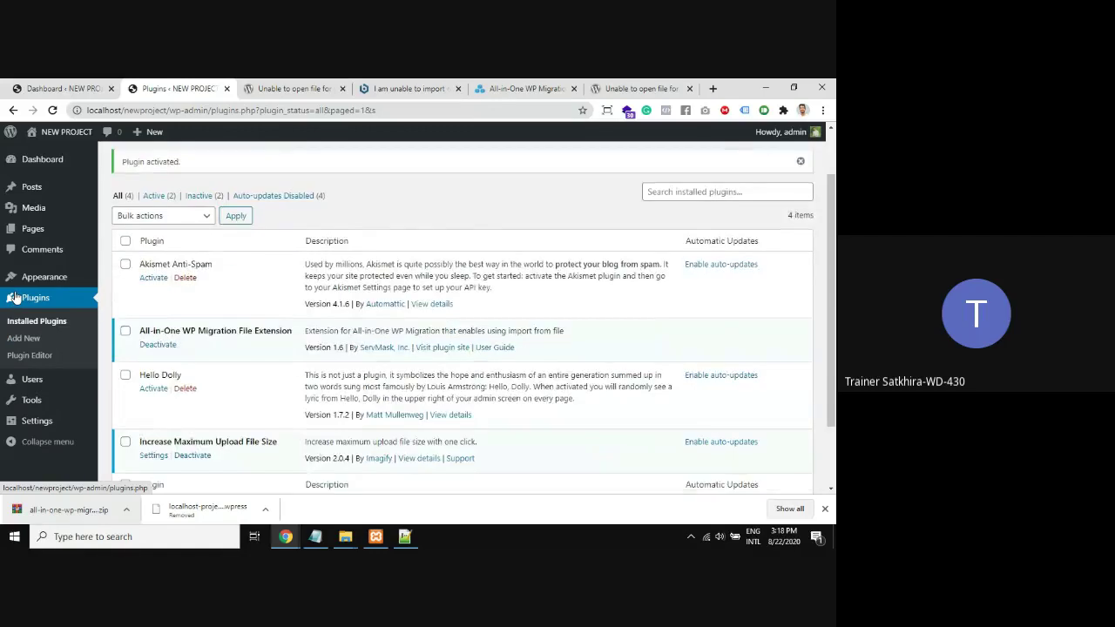
{"action": "scroll", "coordinate": [14, 299], "scroll_direction": "down", "scroll_amount": 1}
{"action": "scroll", "coordinate": [112, 299], "scroll_direction": "up", "scroll_amount": 3}
{"action": "scroll", "coordinate": [113, 299], "scroll_direction": "down", "scroll_amount": 2}
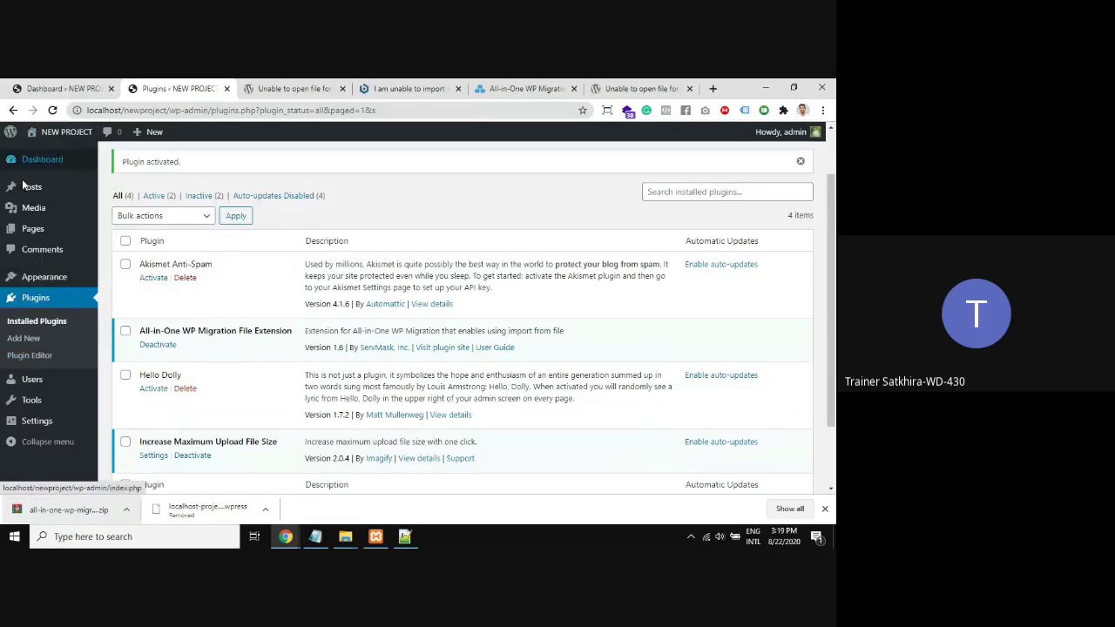
{"action": "mouse_move", "coordinate": [63, 161]}
{"action": "left_click", "coordinate": [134, 160]}
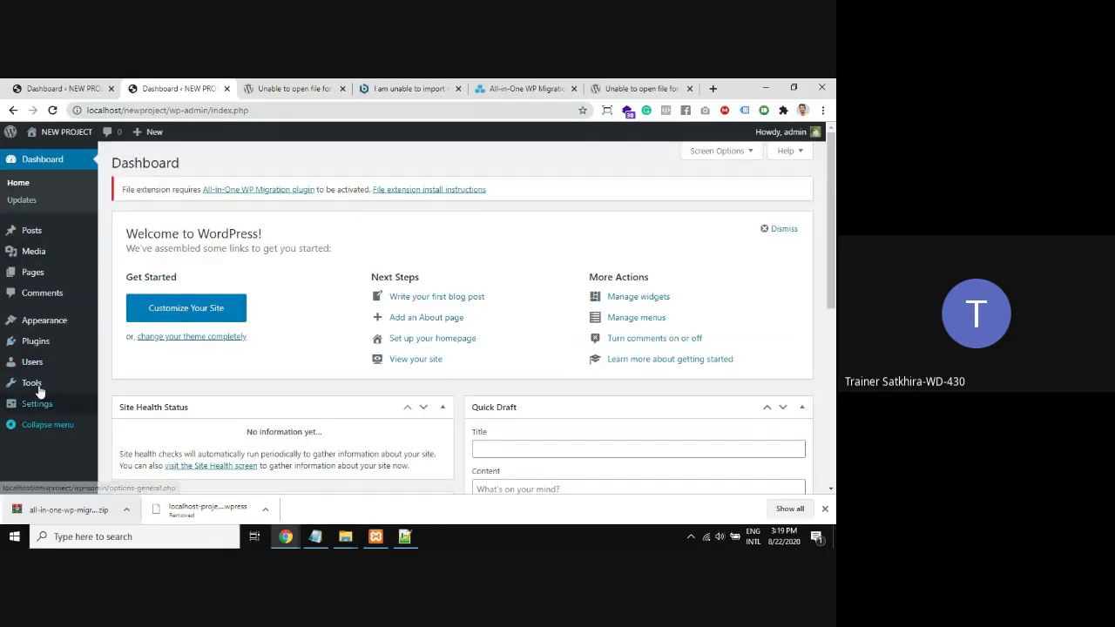
{"action": "mouse_move", "coordinate": [93, 346]}
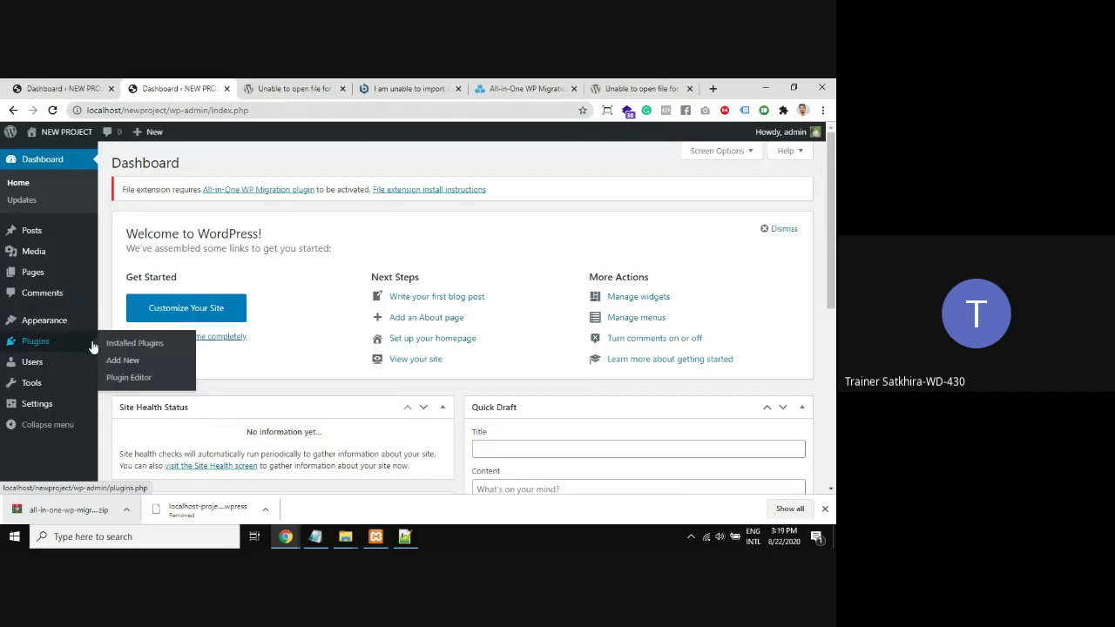
{"action": "left_click", "coordinate": [129, 345]}
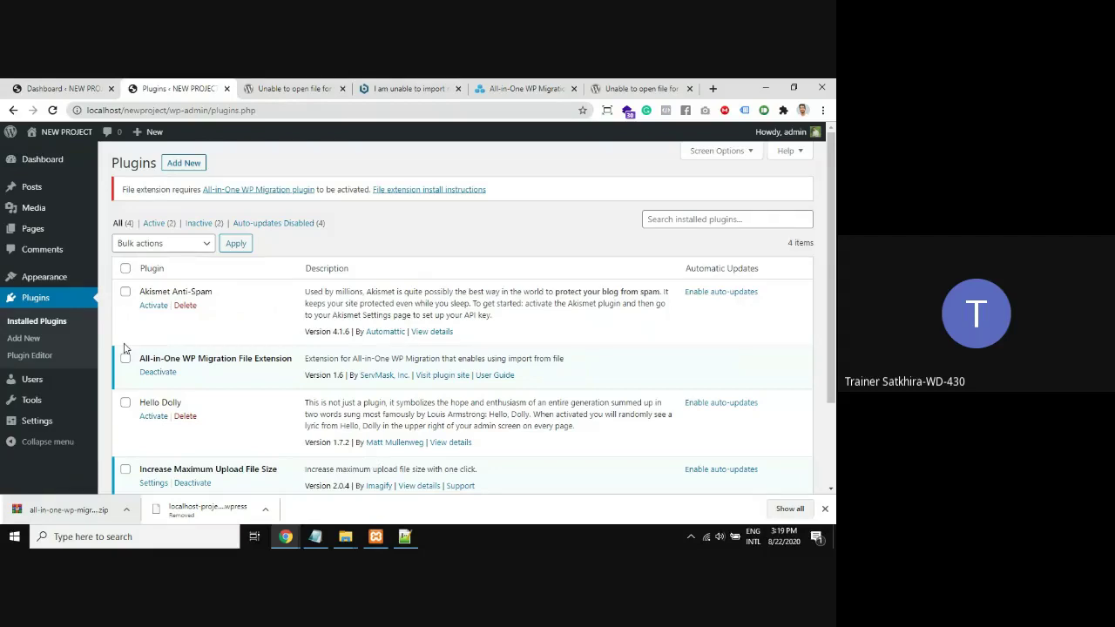
{"action": "left_click_drag", "start_coordinate": [139, 363], "coordinate": [295, 358]}
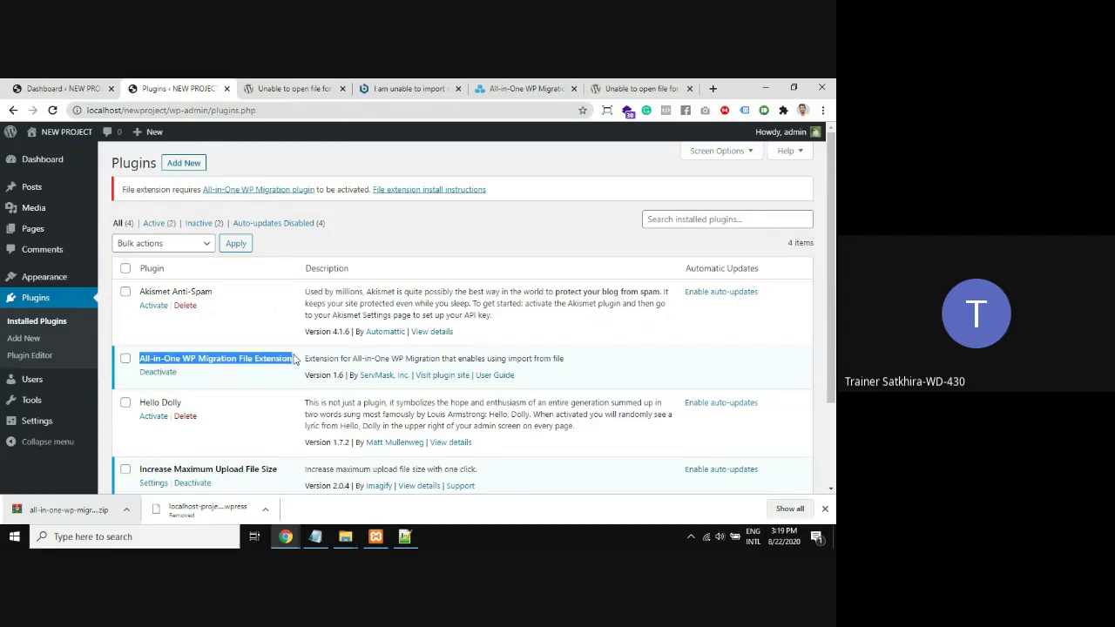
{"action": "left_click", "coordinate": [258, 380]}
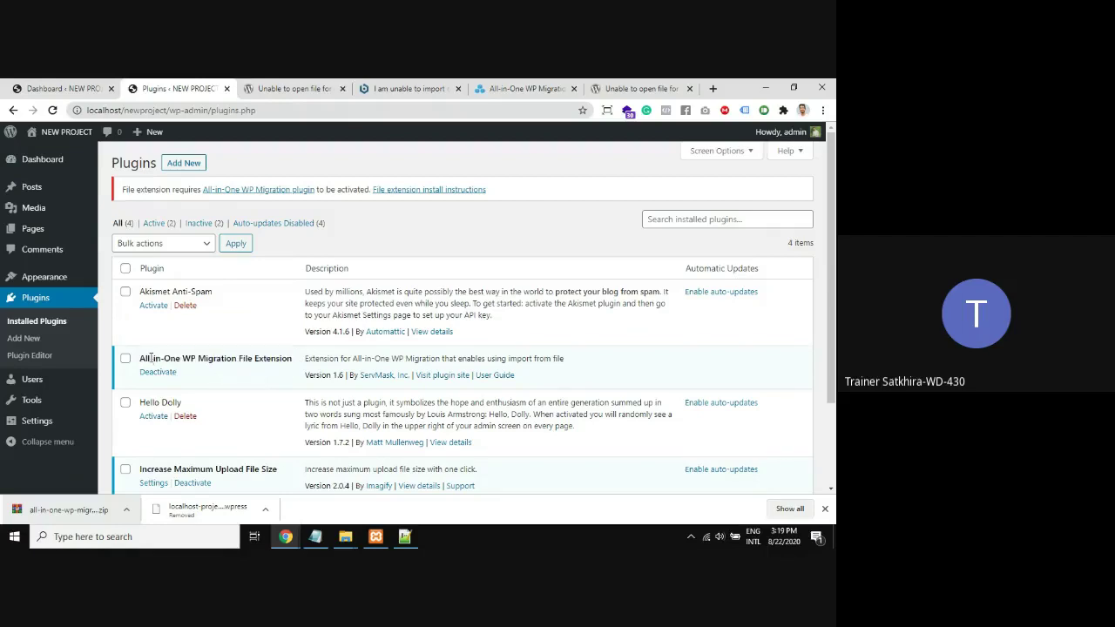
{"action": "left_click_drag", "start_coordinate": [151, 358], "coordinate": [232, 359]}
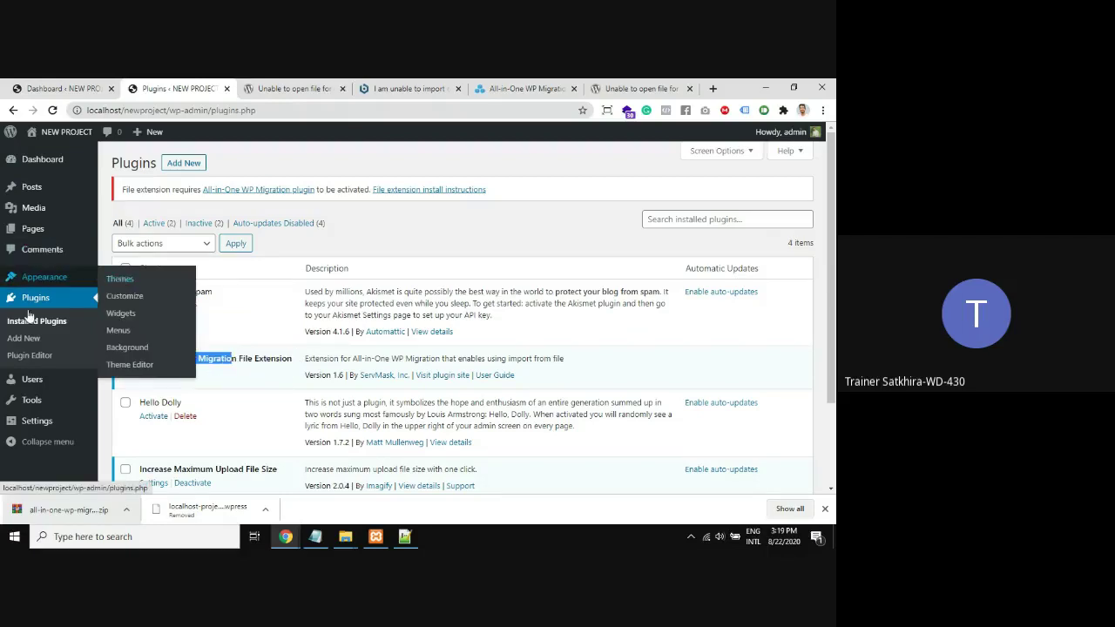
{"action": "left_click_drag", "start_coordinate": [253, 362], "coordinate": [137, 359]}
{"action": "left_click", "coordinate": [284, 376]}
Search the plugin directory for 'all in one wp migration', then install and activate it
{"action": "left_click", "coordinate": [24, 339]}
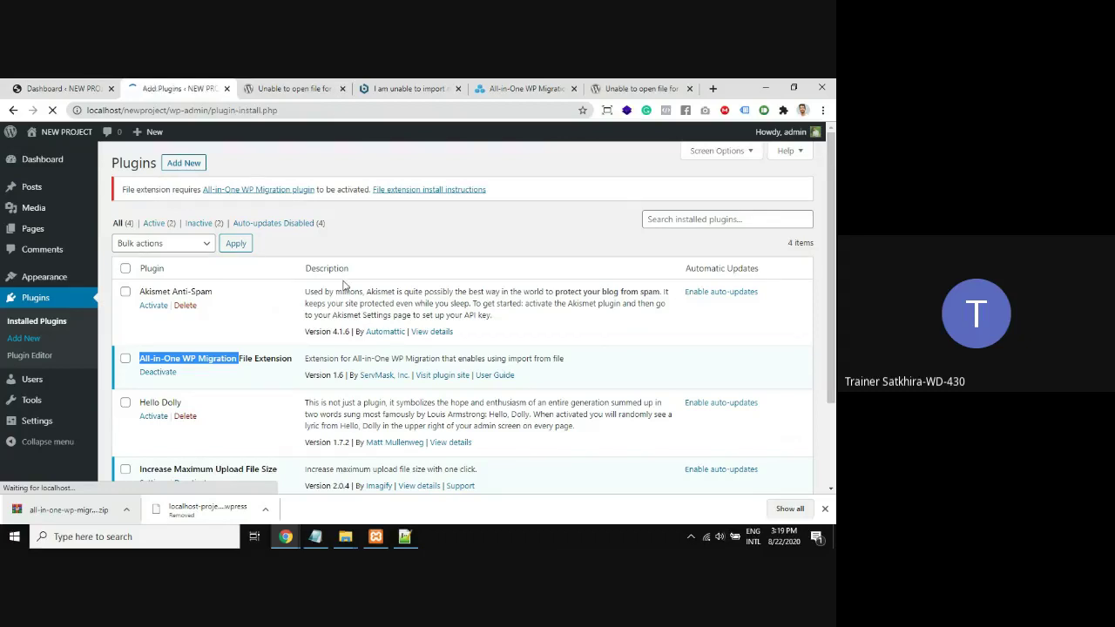
{"action": "left_click", "coordinate": [703, 227]}
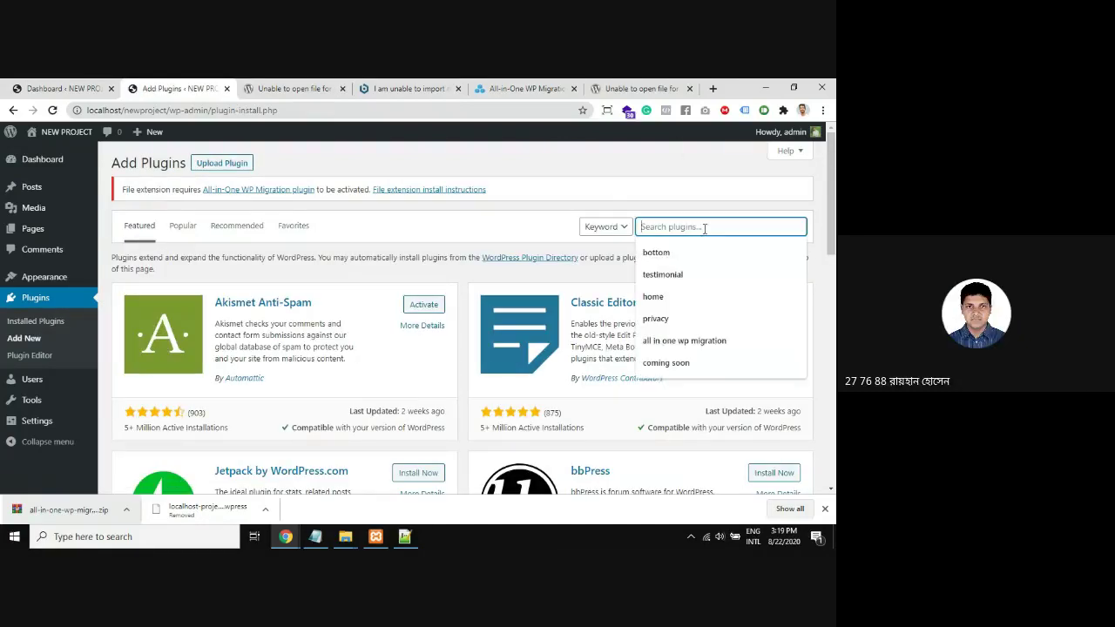
{"action": "type", "text": "a"}
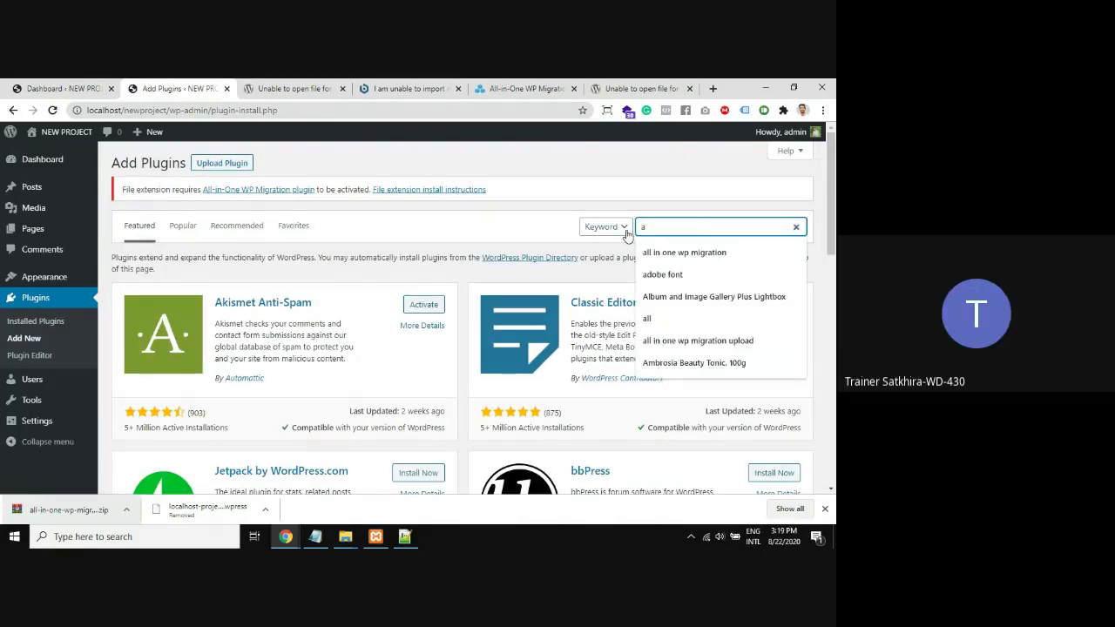
{"action": "left_click", "coordinate": [673, 228]}
{"action": "left_click", "coordinate": [678, 253]}
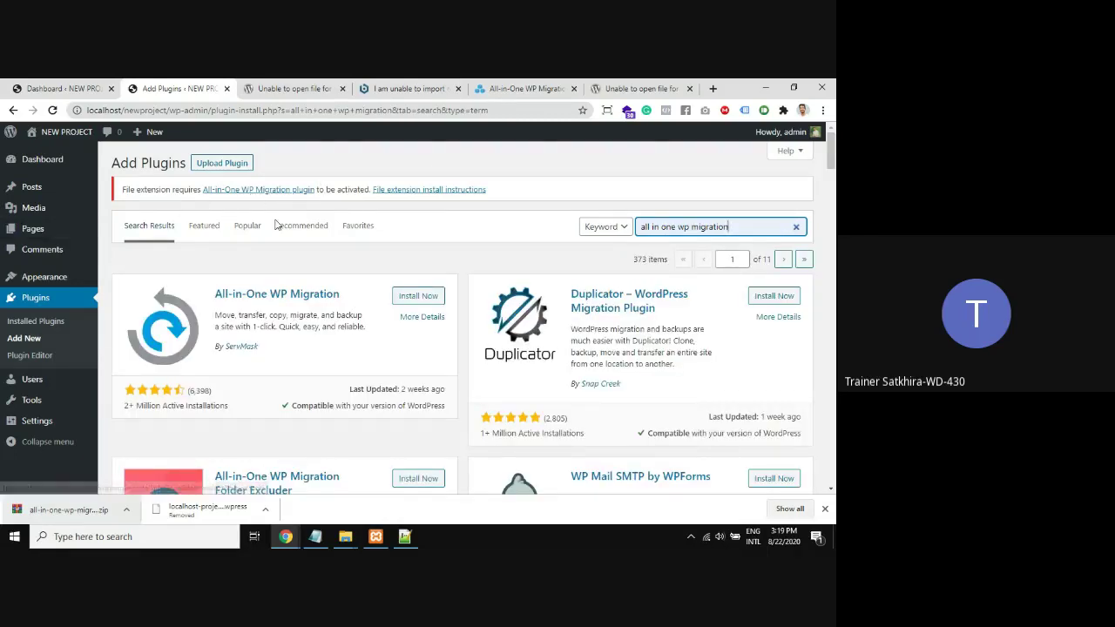
{"action": "left_click", "coordinate": [412, 300]}
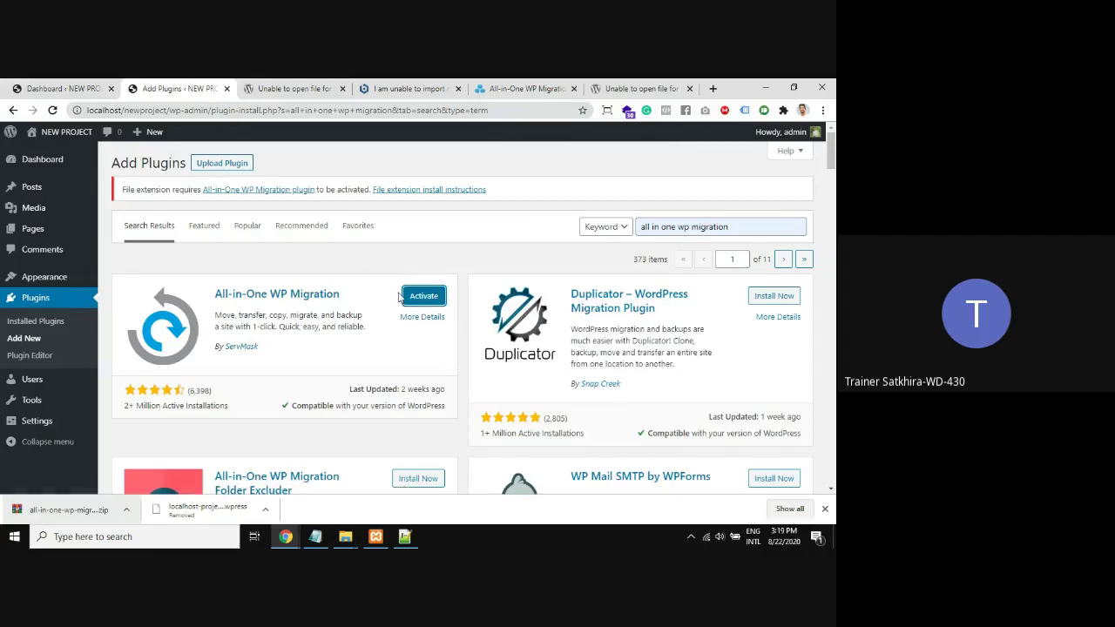
{"action": "left_click", "coordinate": [424, 301]}
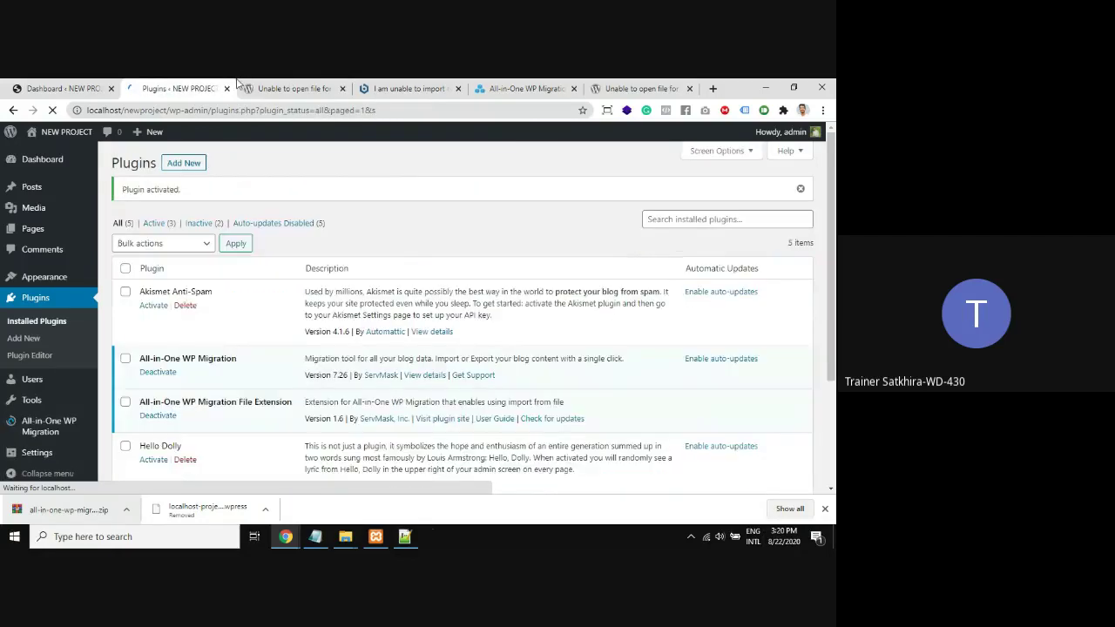
On the All-in-One WP Migration Import page, choose Import From > File and open the .wpress backup
{"action": "mouse_move", "coordinate": [52, 427]}
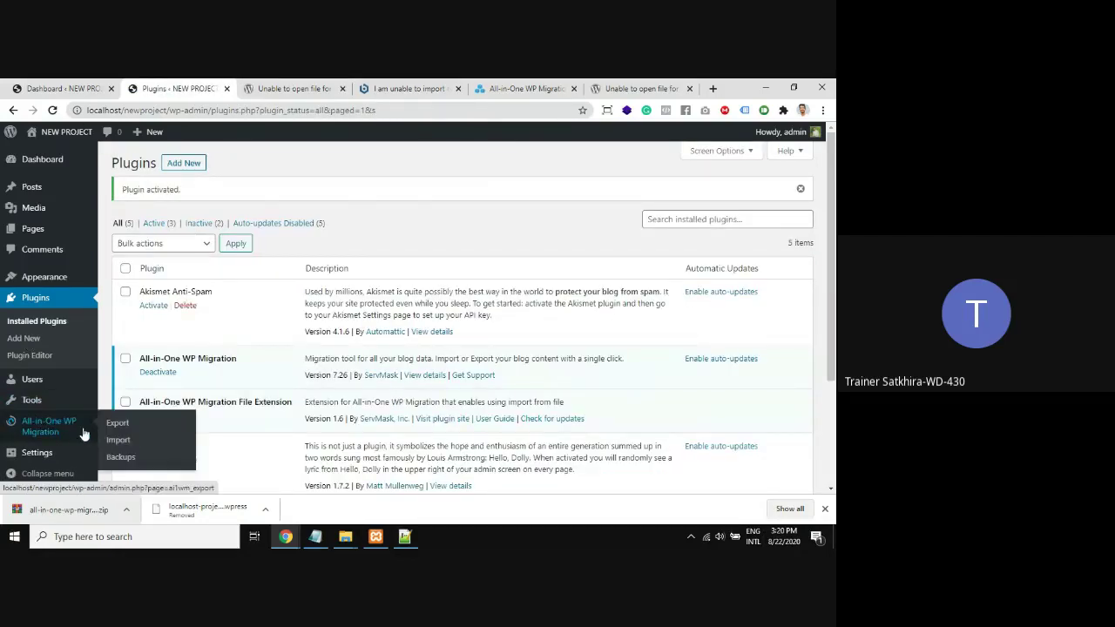
{"action": "left_click", "coordinate": [119, 441]}
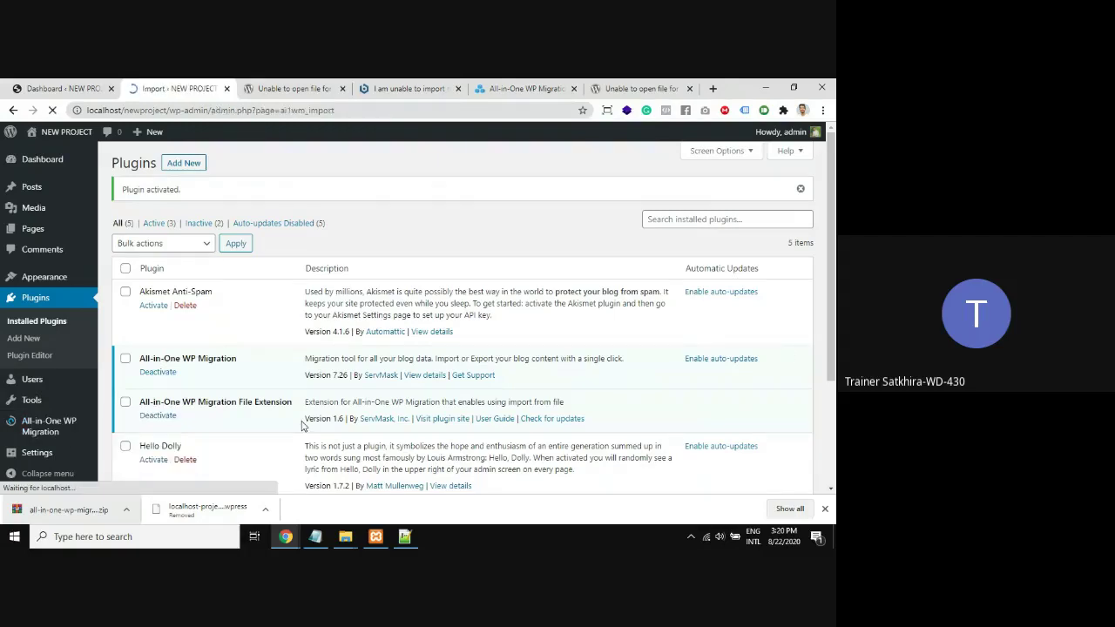
{"action": "left_click", "coordinate": [326, 285]}
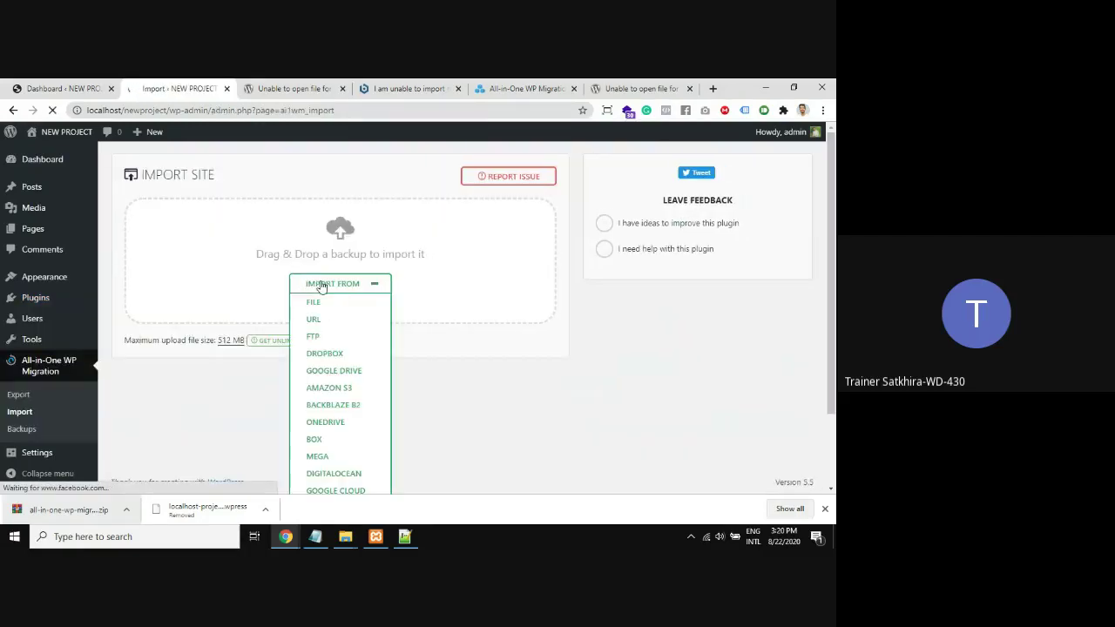
{"action": "left_click", "coordinate": [329, 301]}
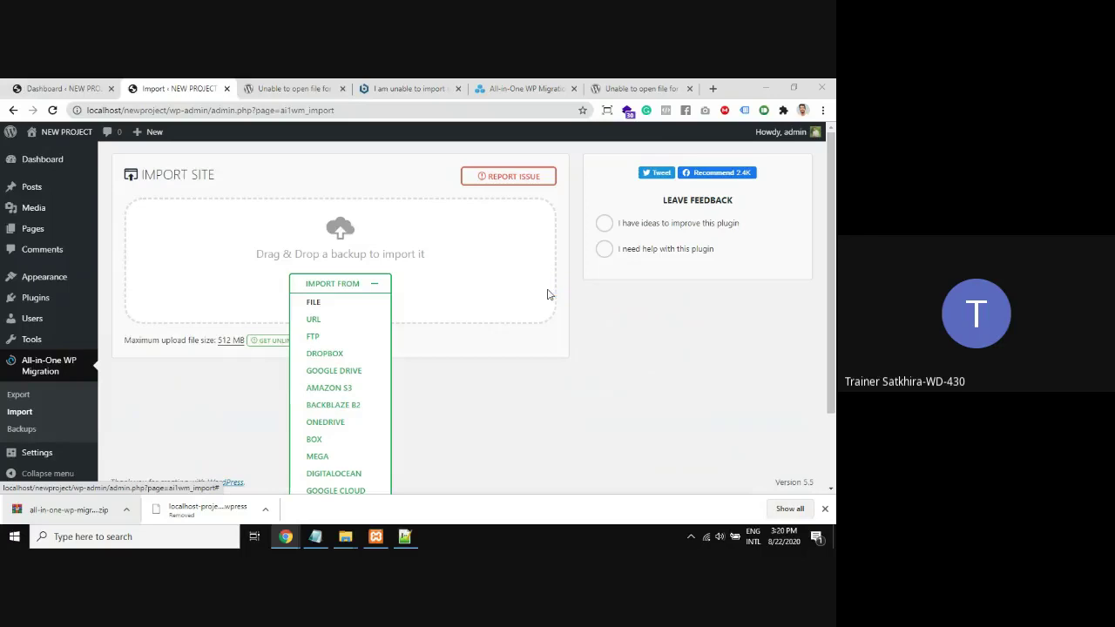
{"action": "double_click", "coordinate": [211, 167]}
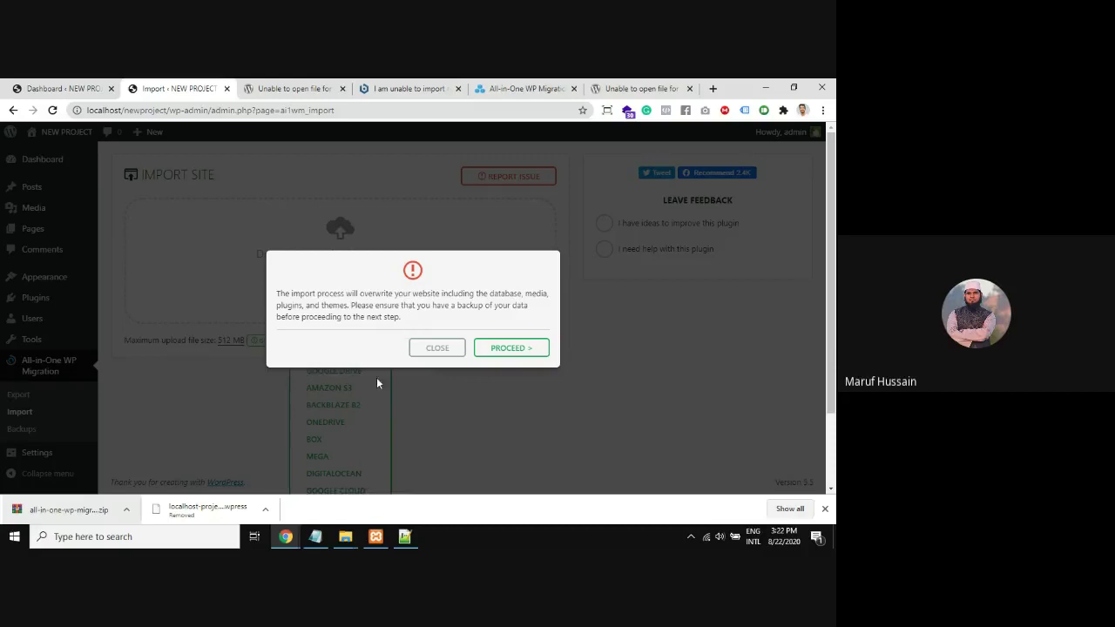
Confirm the overwrite with PROCEED, then stop presenting in the Google Meet call
{"action": "mouse_move", "coordinate": [285, 537]}
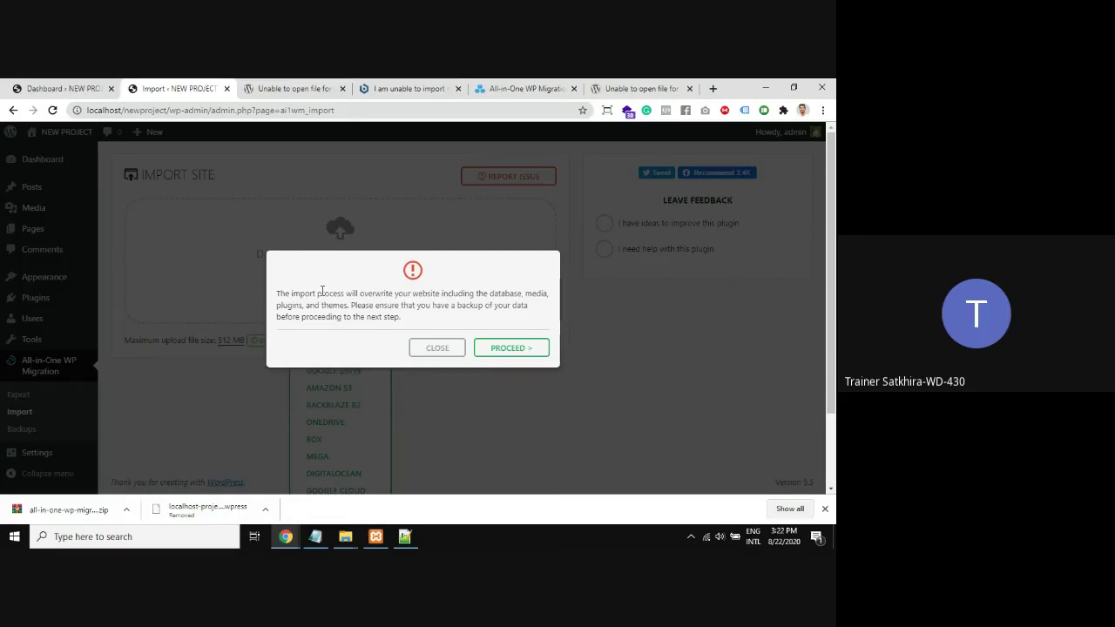
{"action": "left_click", "coordinate": [514, 355]}
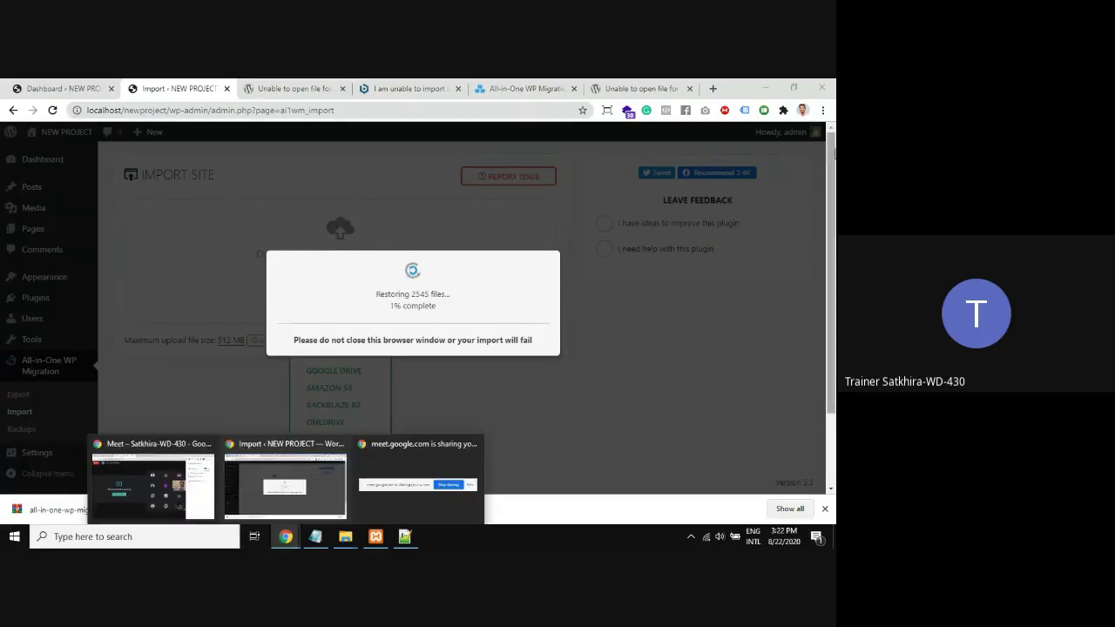
{"action": "left_click", "coordinate": [154, 492]}
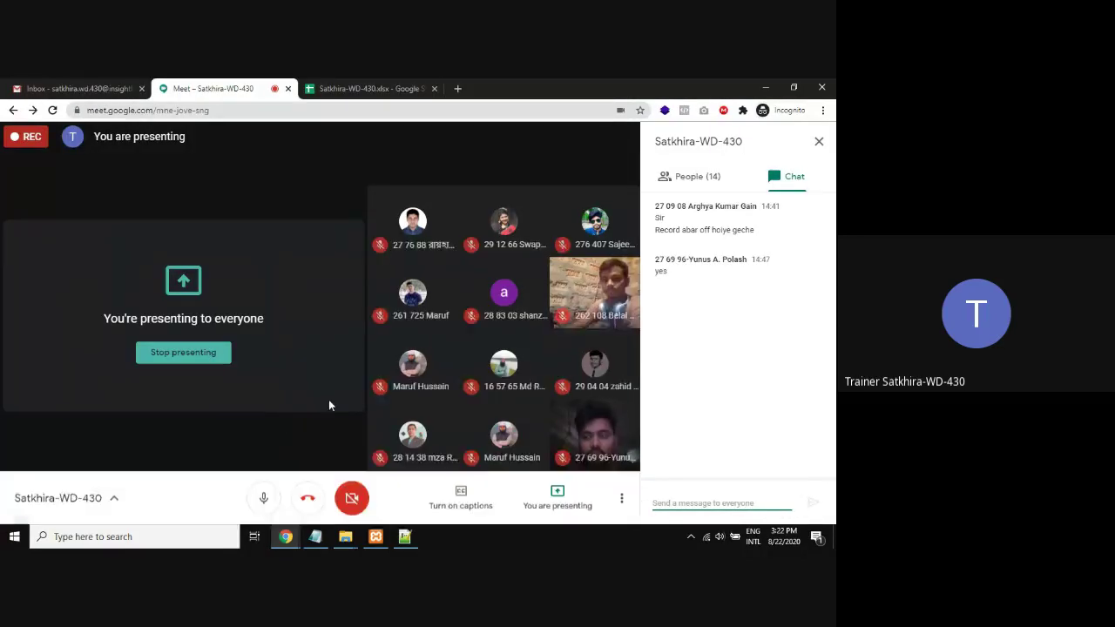
{"action": "mouse_move", "coordinate": [558, 495]}
{"action": "left_click", "coordinate": [534, 509]}
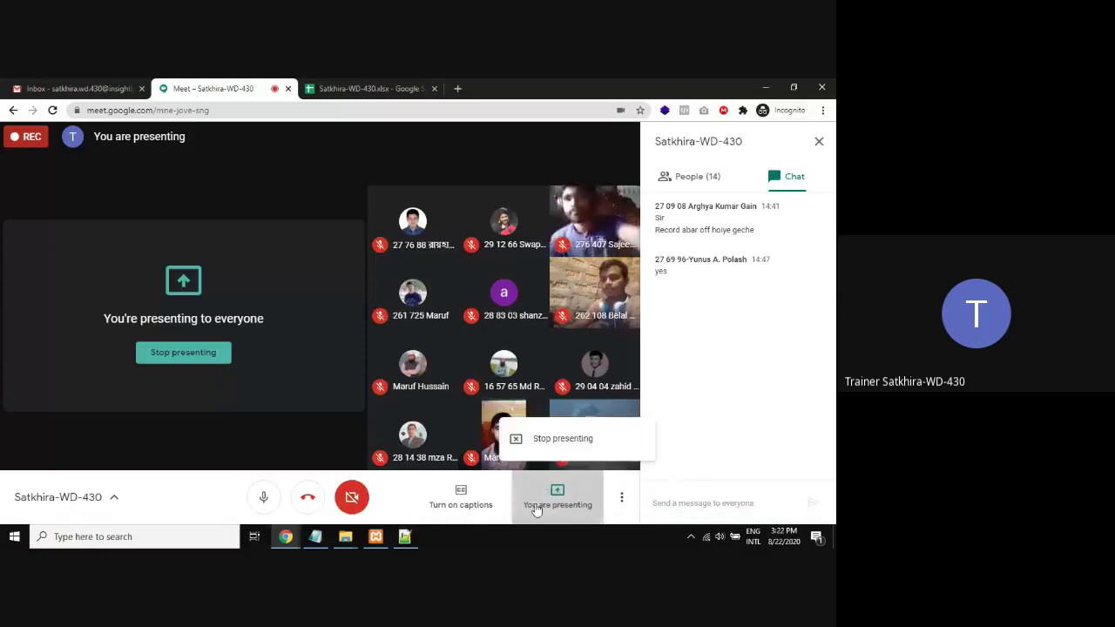
{"action": "left_click", "coordinate": [544, 448]}
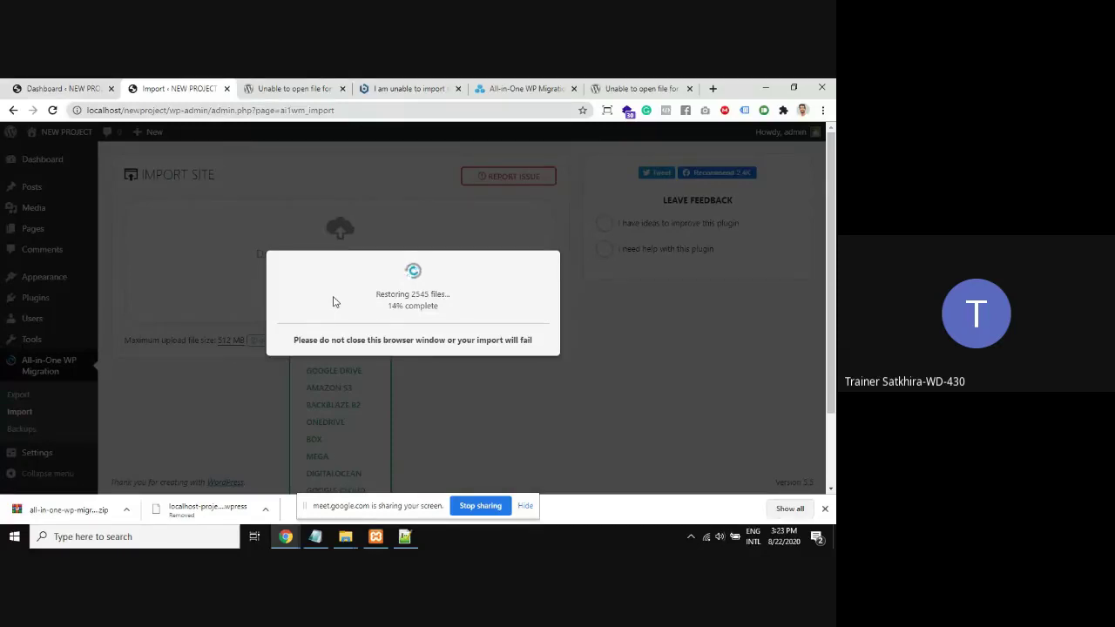
Wait for the 2545-file restore to finish while checking the system sound volume
{"action": "left_click", "coordinate": [734, 538]}
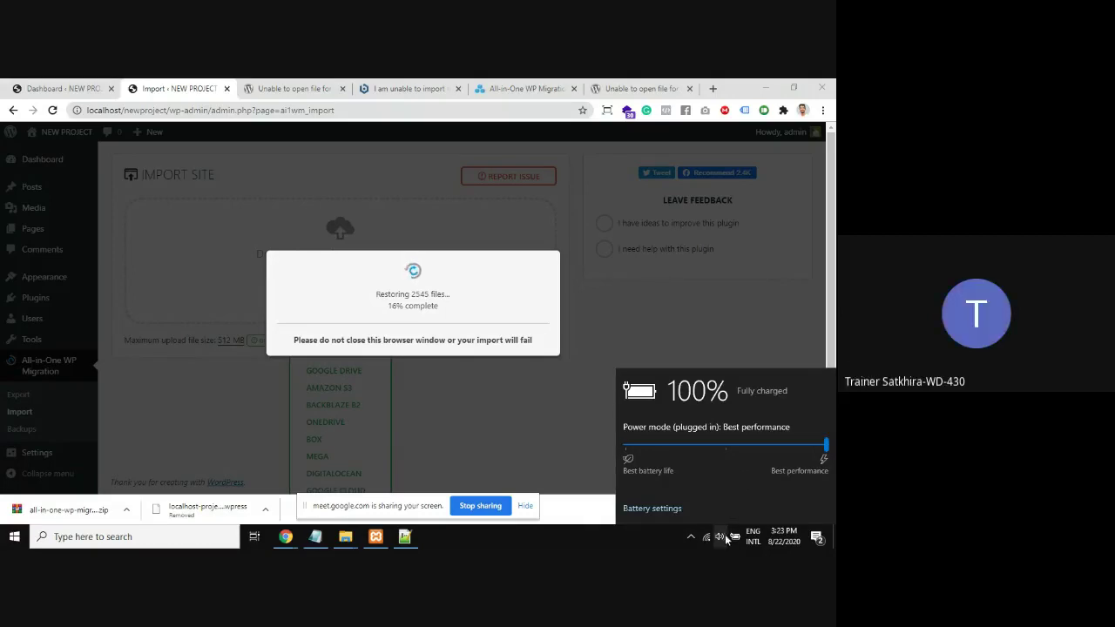
{"action": "left_click", "coordinate": [723, 536]}
{"action": "left_click", "coordinate": [723, 538]}
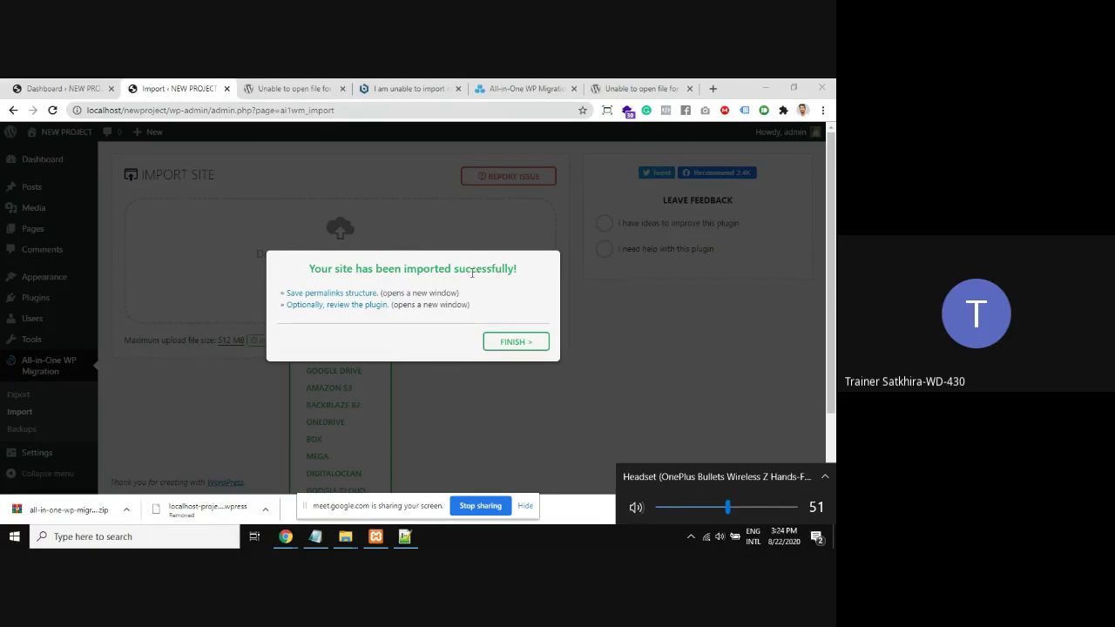
Close the import success message and the extra browser tabs, including the old Dashboard
{"action": "left_click", "coordinate": [495, 345]}
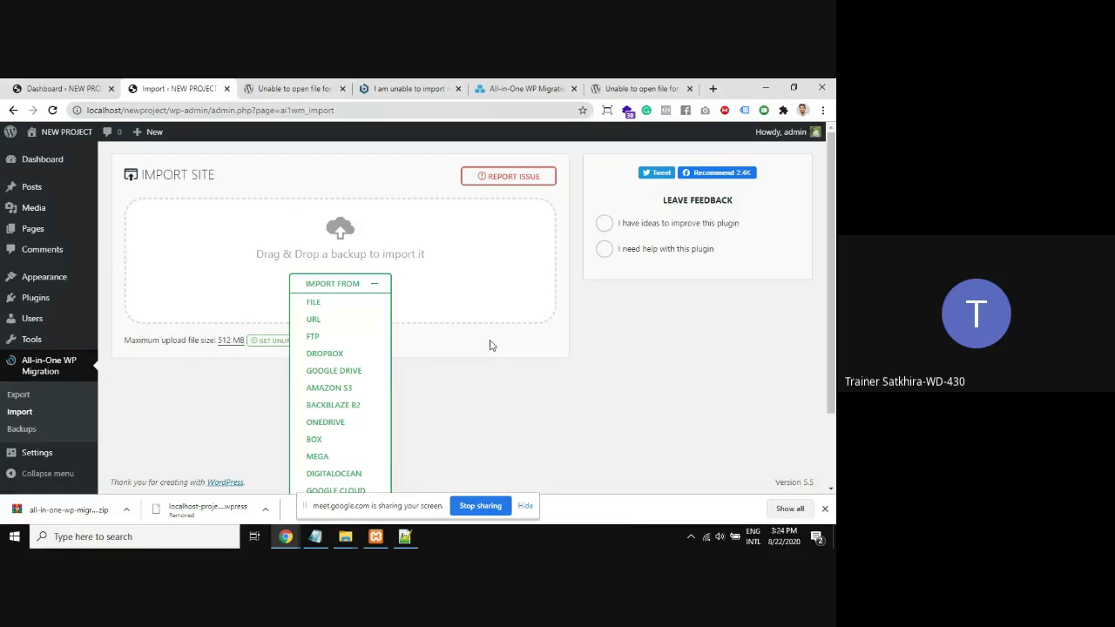
{"action": "middle_click", "coordinate": [322, 84]}
{"action": "middle_click", "coordinate": [323, 84]}
{"action": "middle_click", "coordinate": [322, 85]}
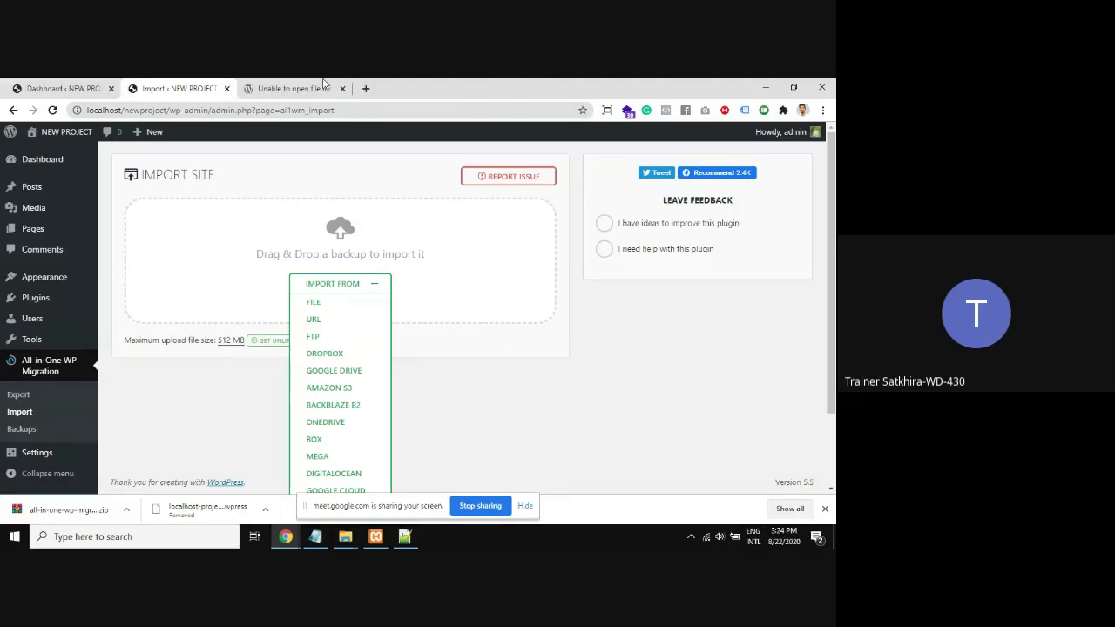
{"action": "middle_click", "coordinate": [322, 85]}
{"action": "middle_click", "coordinate": [16, 85]}
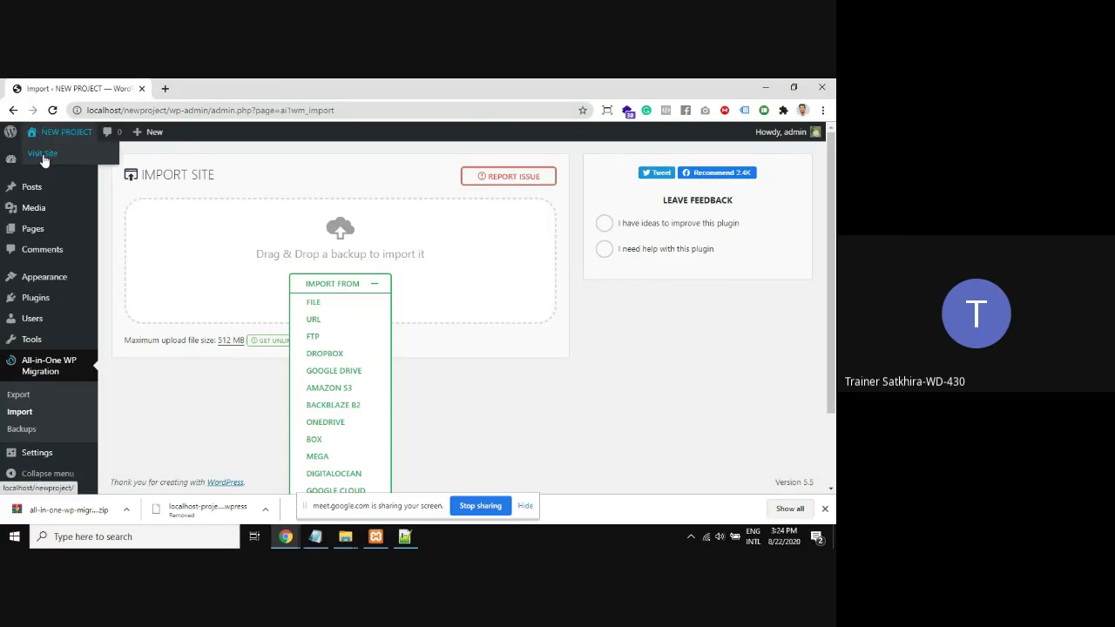
Open the imported site's front page in a new tab and scroll through the LEDP PROJECT homepage
{"action": "middle_click", "coordinate": [42, 158]}
{"action": "left_click", "coordinate": [241, 84]}
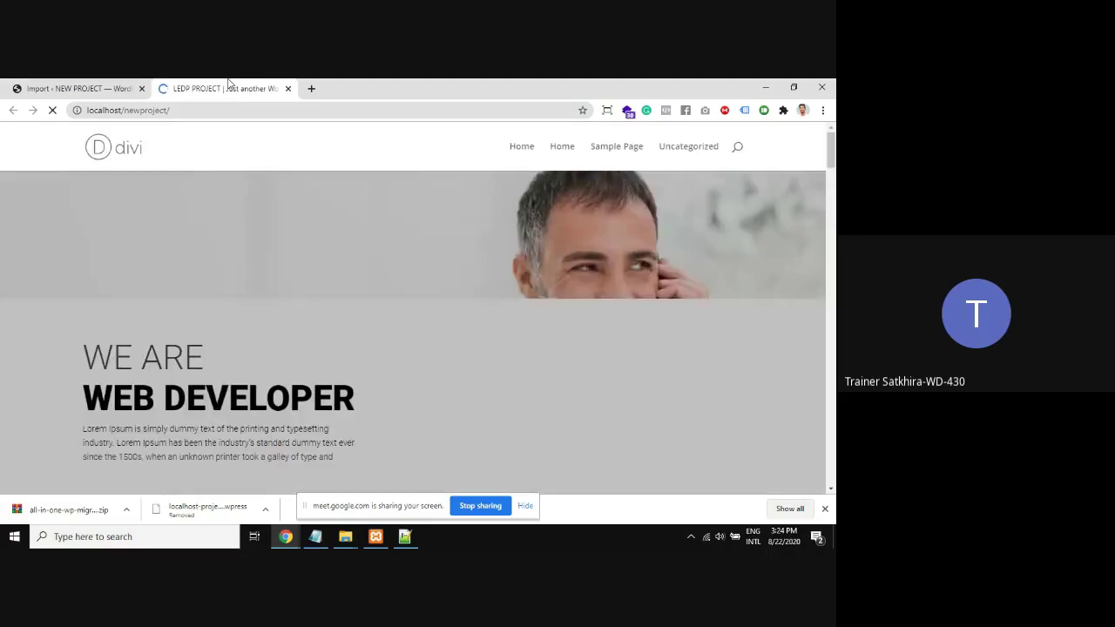
{"action": "scroll", "coordinate": [209, 237], "scroll_direction": "down", "scroll_amount": 10}
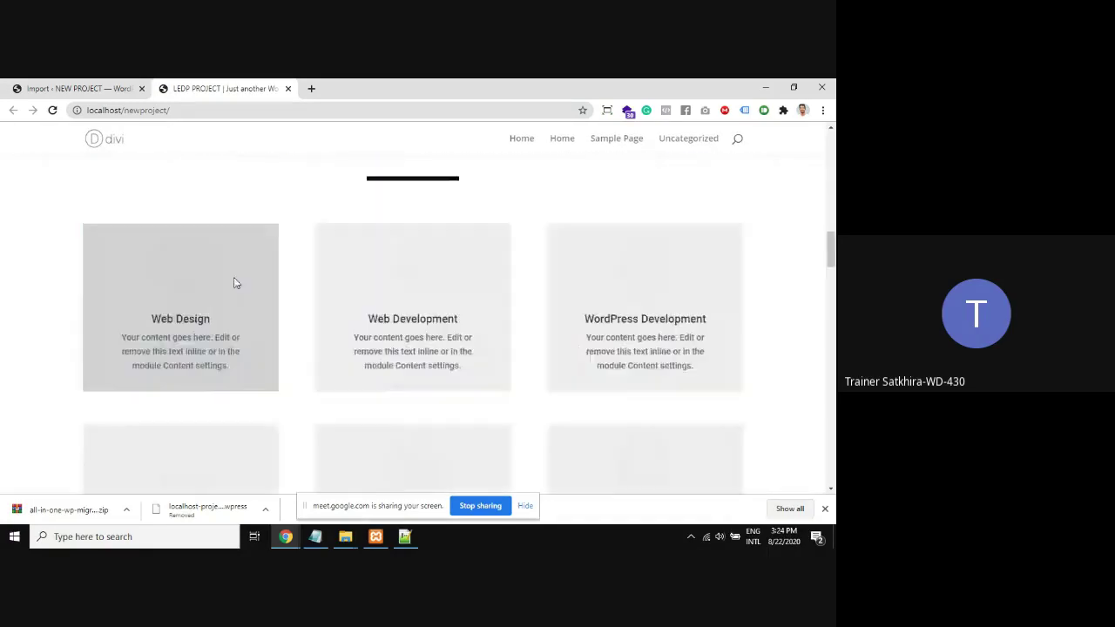
{"action": "scroll", "coordinate": [233, 282], "scroll_direction": "down", "scroll_amount": 15}
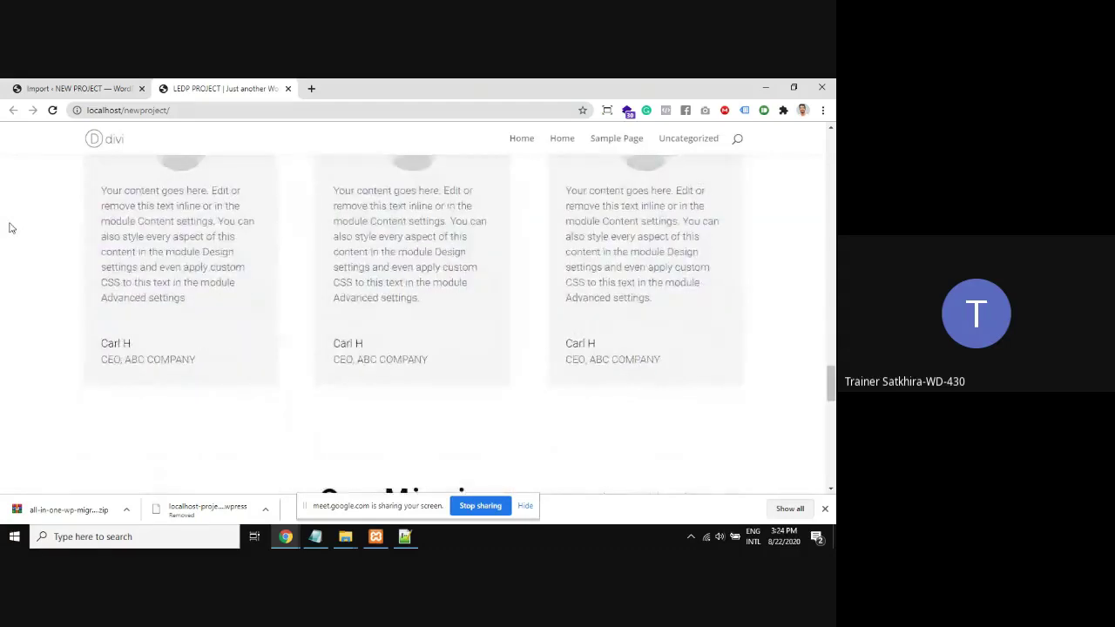
{"action": "scroll", "coordinate": [10, 228], "scroll_direction": "down", "scroll_amount": 10}
{"action": "scroll", "coordinate": [33, 228], "scroll_direction": "up", "scroll_amount": 5}
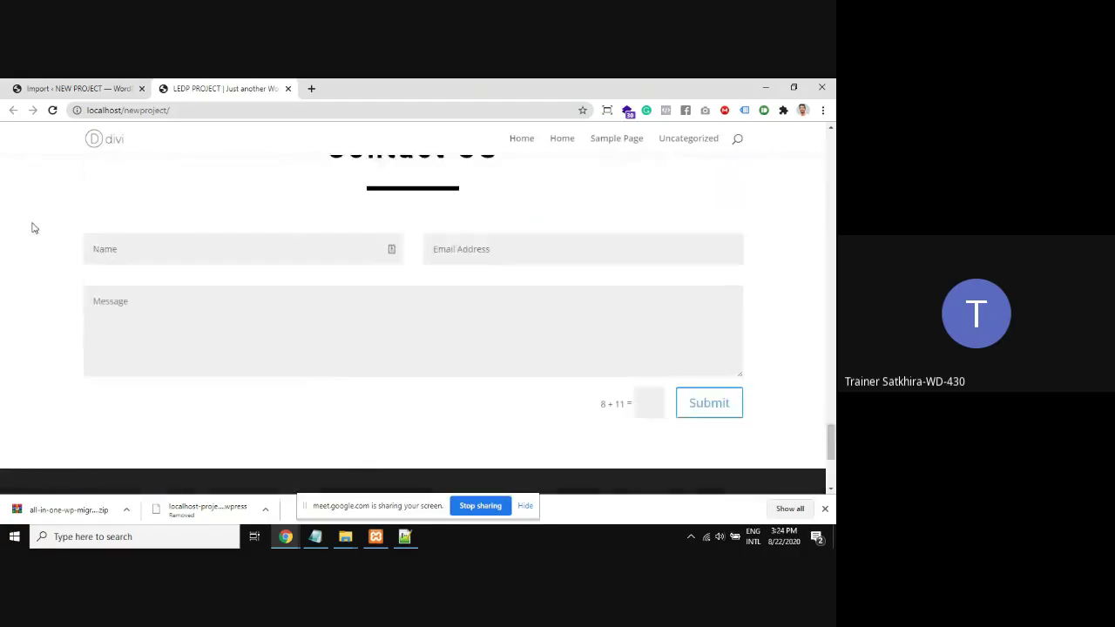
{"action": "scroll", "coordinate": [32, 229], "scroll_direction": "up", "scroll_amount": 3}
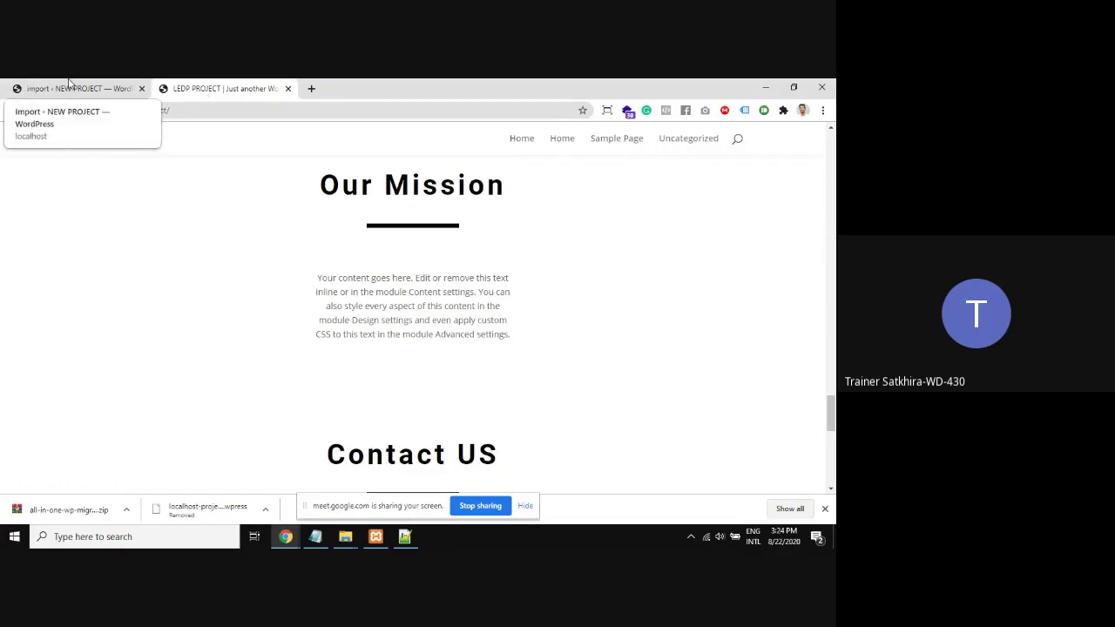
{"action": "left_click", "coordinate": [288, 111]}
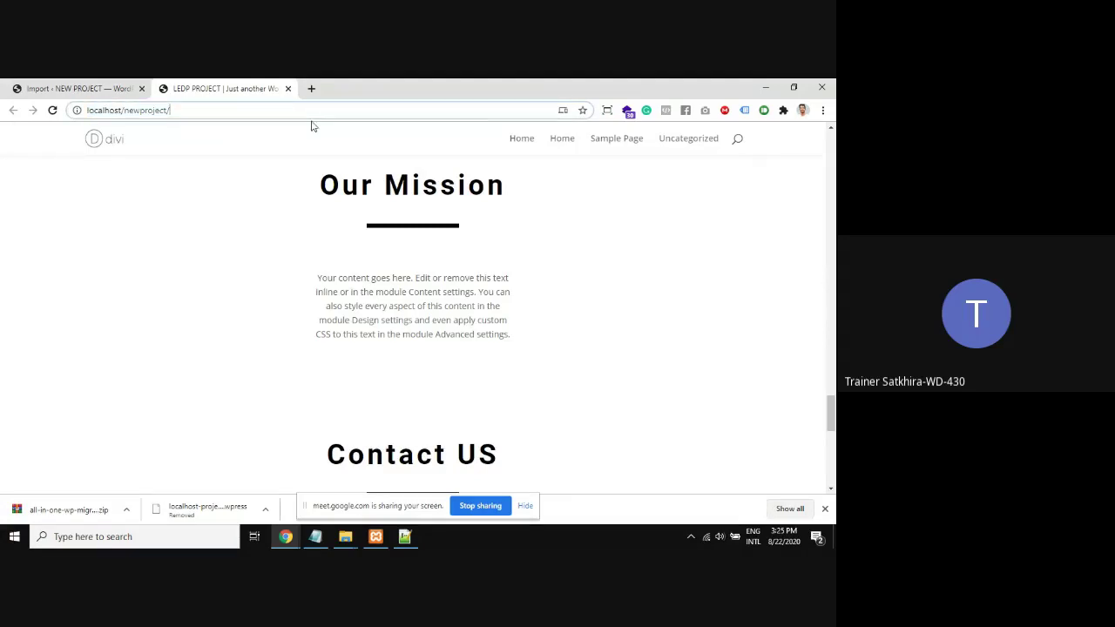
Load localhost/newproject/wp-admin and select the old username in the login form
{"action": "type", "text": "wp-adm"}
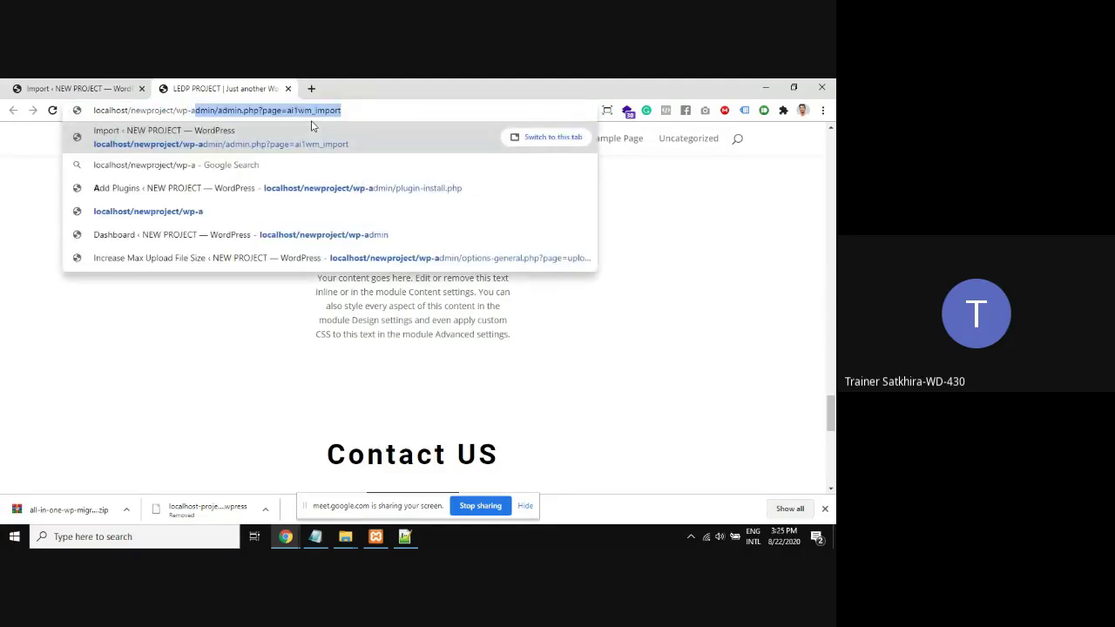
{"action": "type", "text": "in"}
{"action": "key", "text": "Return"}
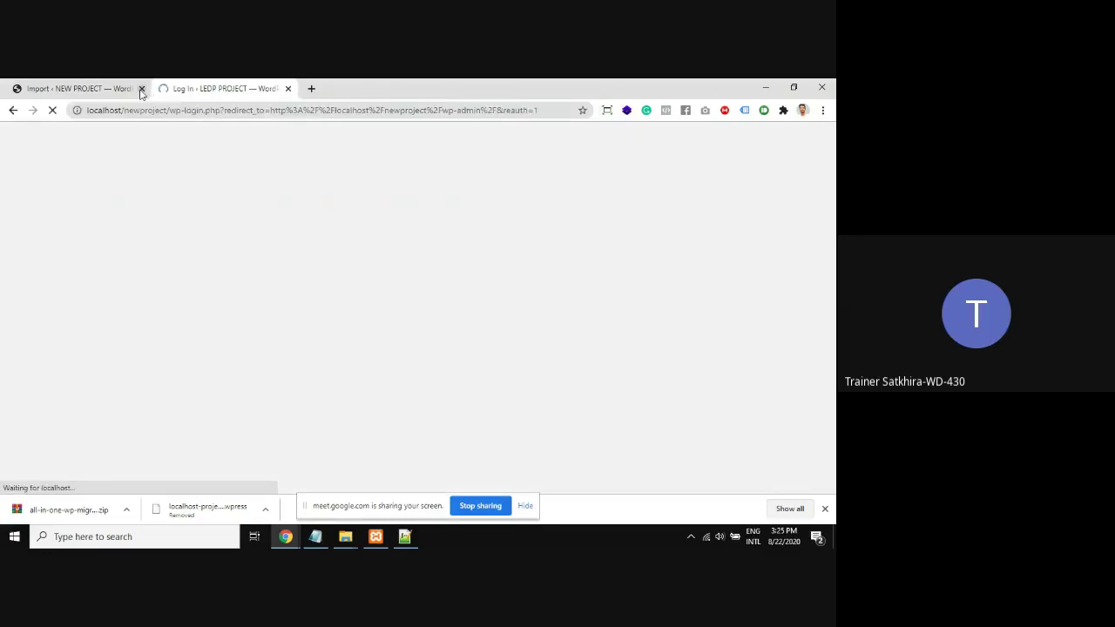
{"action": "left_click", "coordinate": [381, 303]}
{"action": "double_click", "coordinate": [381, 304]}
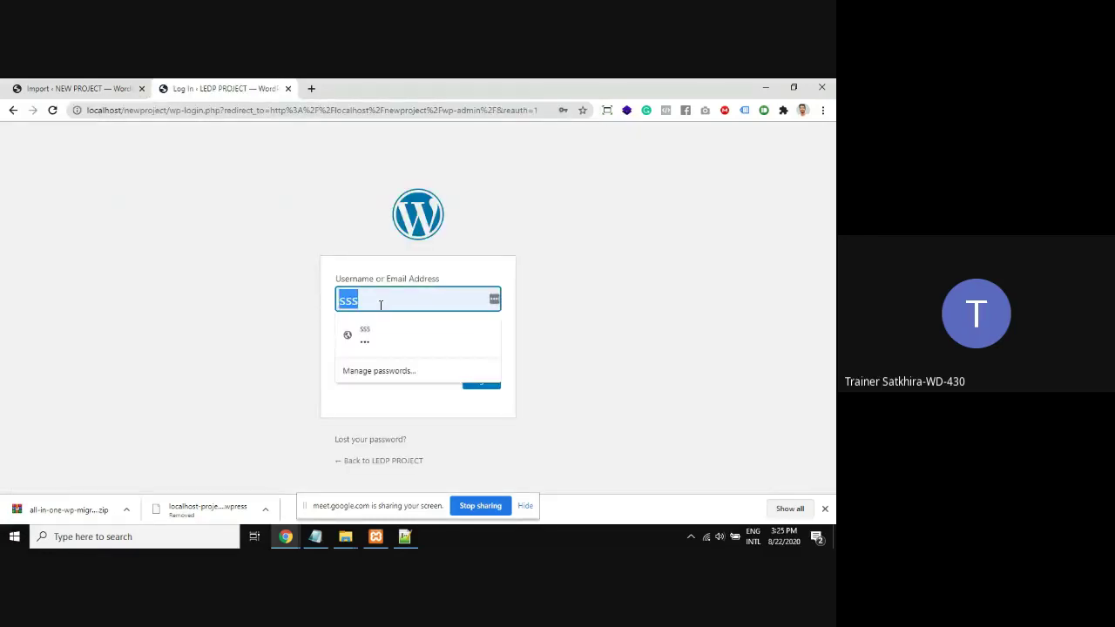
{"action": "left_click", "coordinate": [135, 235]}
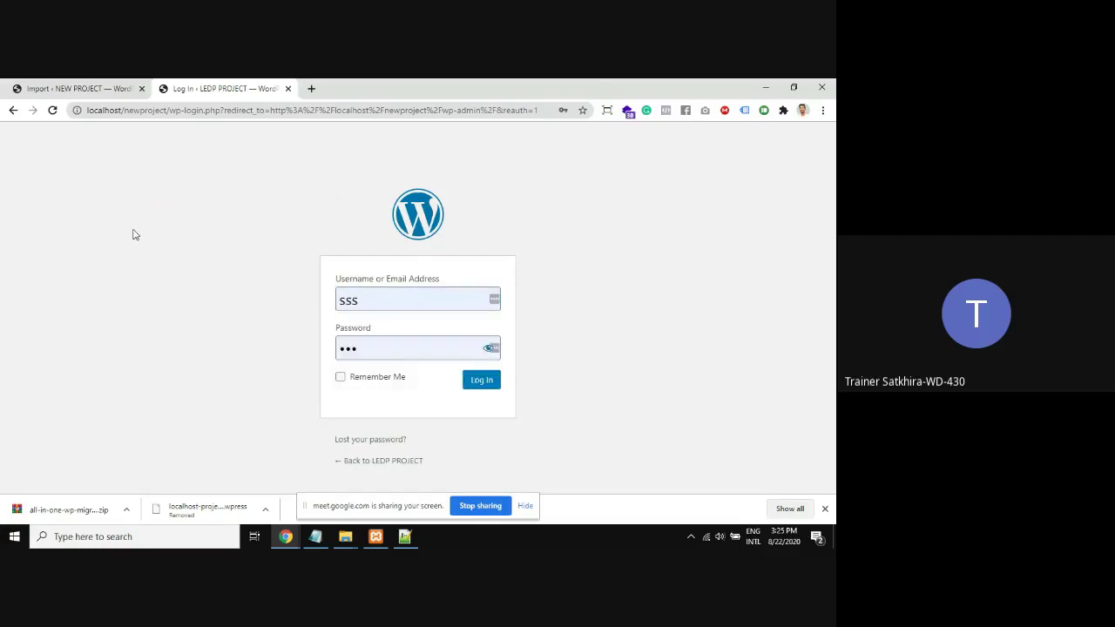
{"action": "left_click", "coordinate": [372, 296]}
{"action": "left_click", "coordinate": [91, 314]}
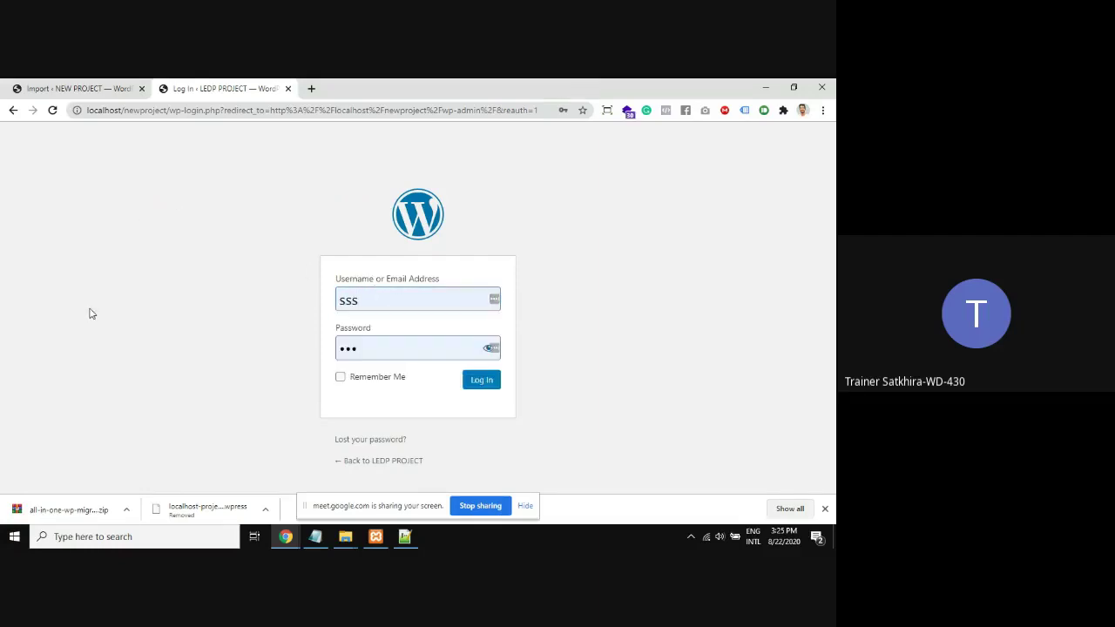
{"action": "double_click", "coordinate": [377, 305]}
{"action": "left_click", "coordinate": [377, 305]}
{"action": "double_click", "coordinate": [379, 307]}
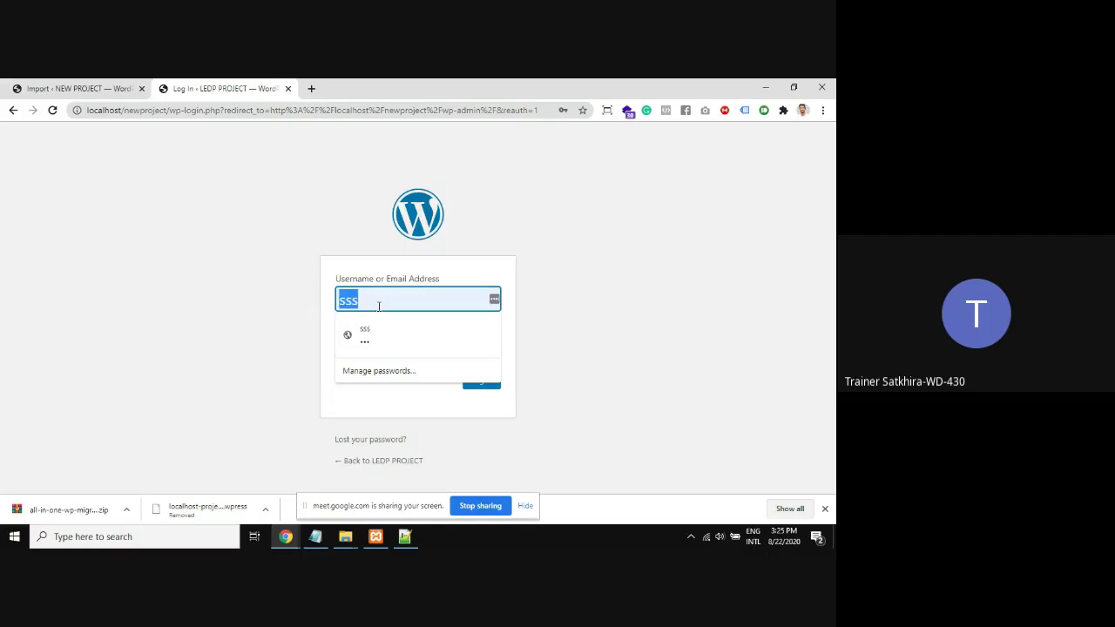
Log in as admin with the account password and dismiss the browser's password warning
{"action": "type", "text": "admin"}
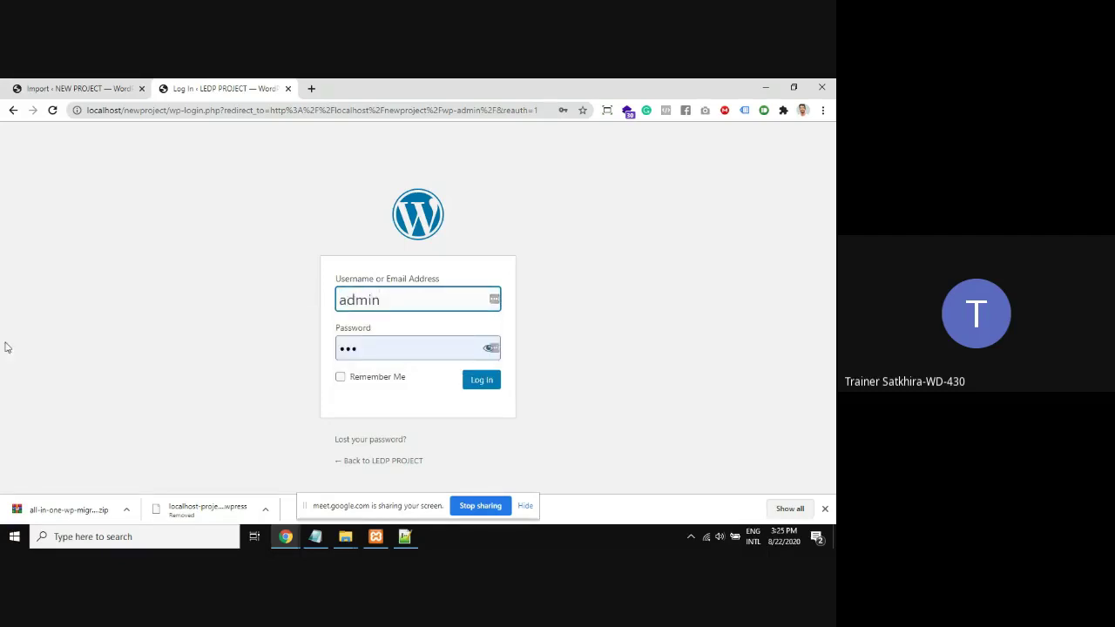
{"action": "key", "text": "Tab"}
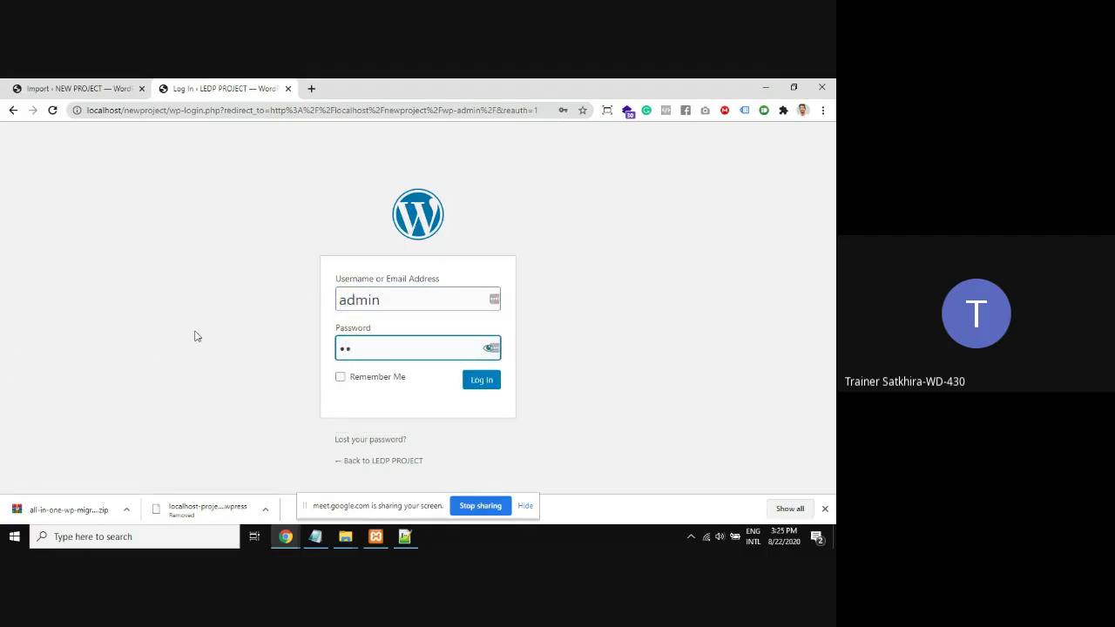
{"action": "key", "text": "Return"}
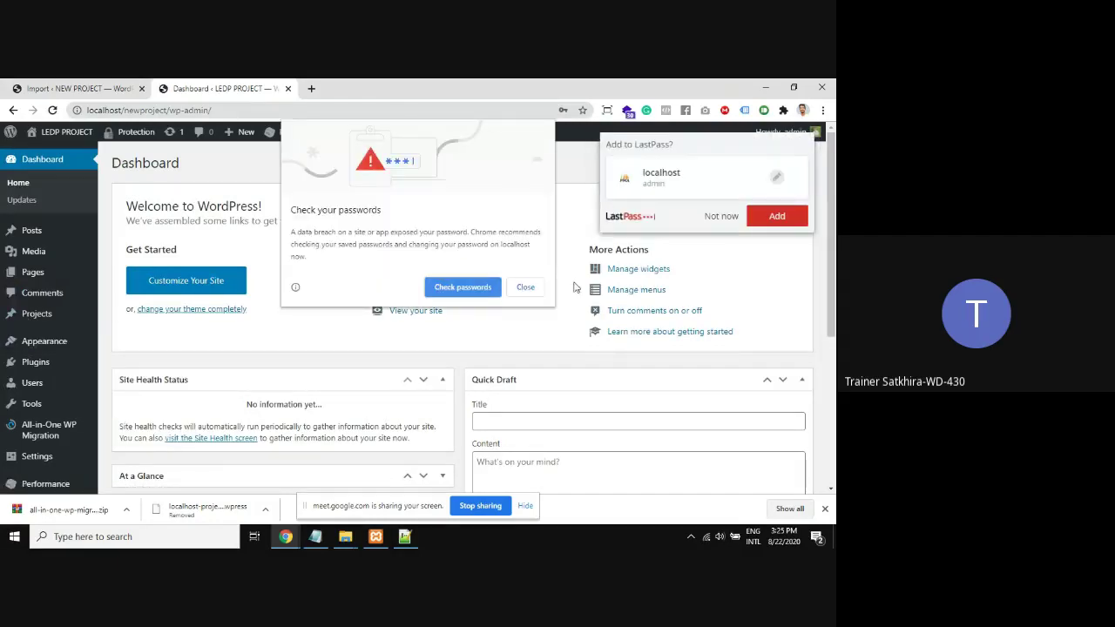
{"action": "left_click", "coordinate": [526, 288]}
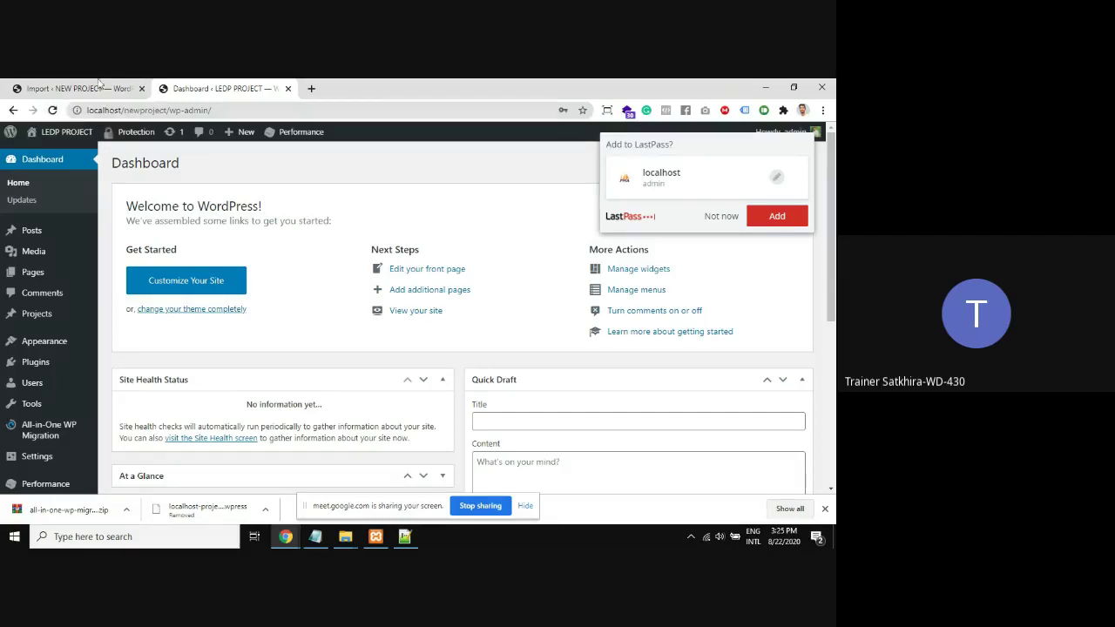
From the Import tab, open Plugins > Add New in a new tab and switch to it
{"action": "left_click", "coordinate": [99, 87]}
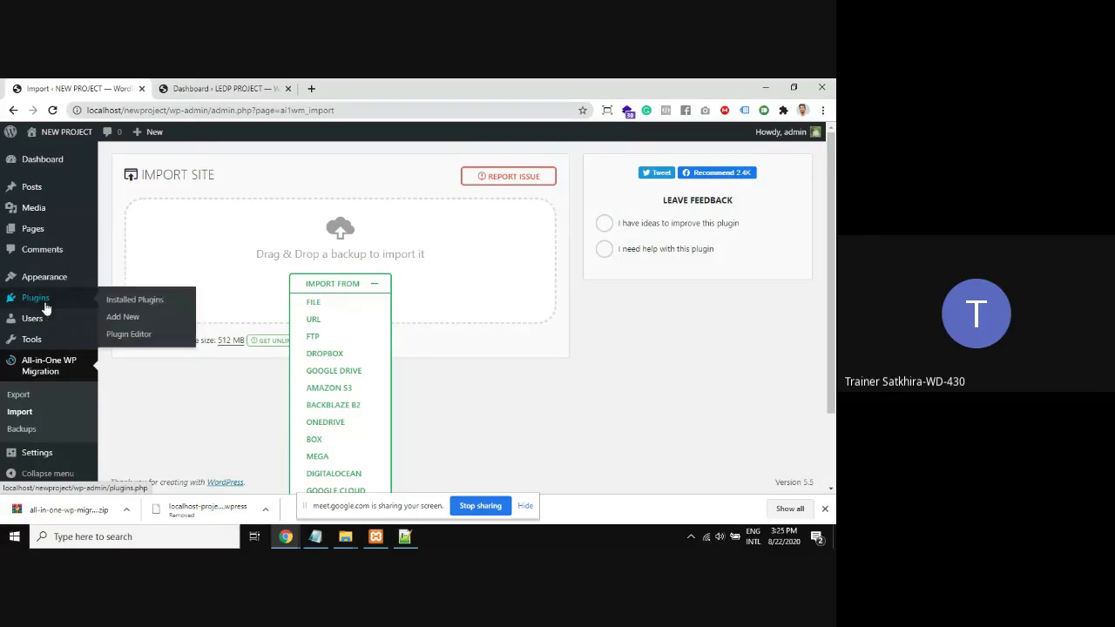
{"action": "middle_click", "coordinate": [127, 302]}
{"action": "left_click", "coordinate": [277, 87]}
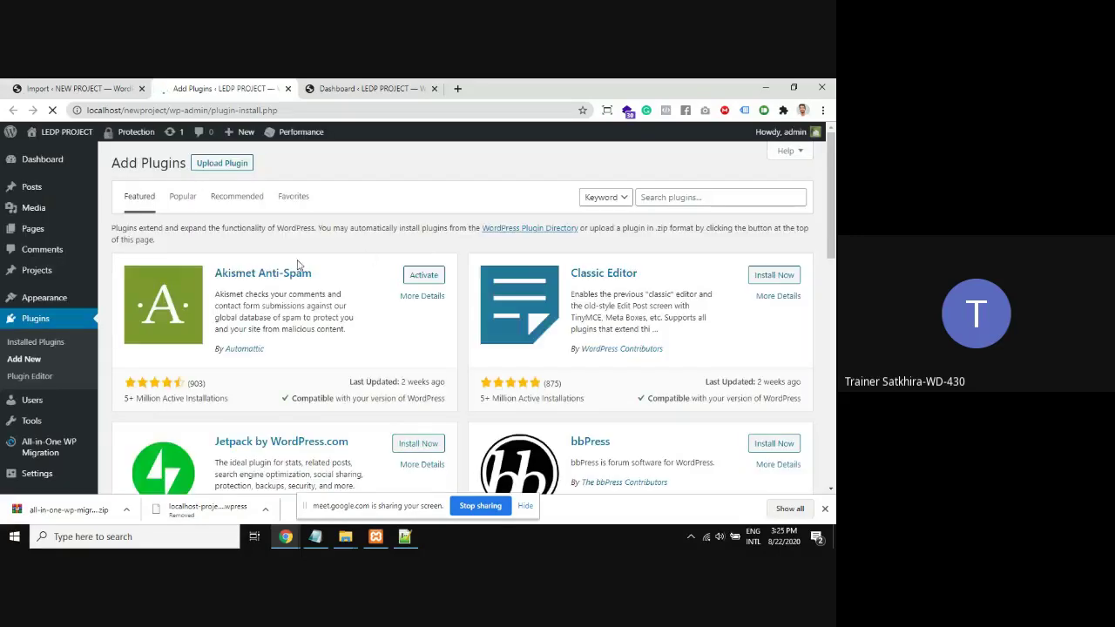
Search plugins for 'all in one wp migration unlimited' and review the 81 results
{"action": "left_click", "coordinate": [725, 198]}
{"action": "type", "text": "l i"}
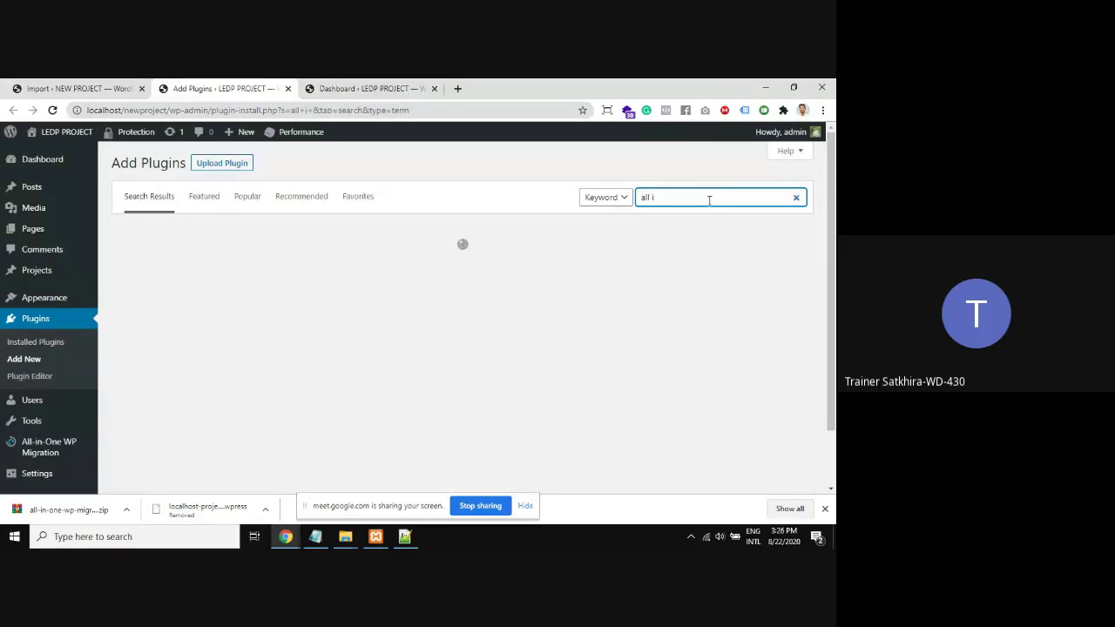
{"action": "key", "text": "ctrl+a"}
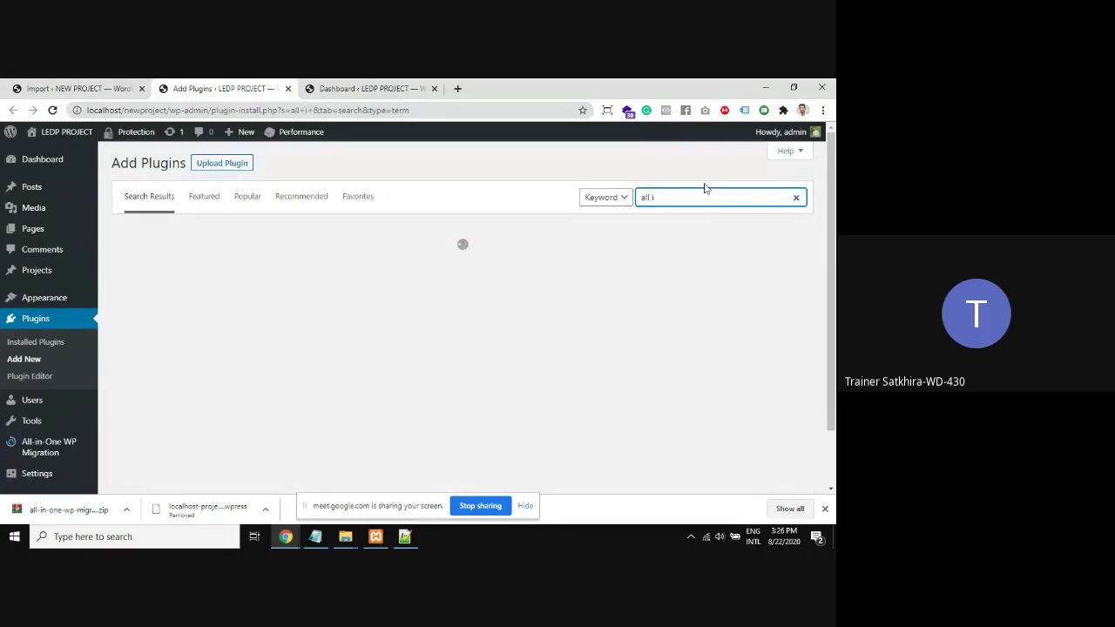
{"action": "type", "text": "n"}
{"action": "key", "text": "Down"}
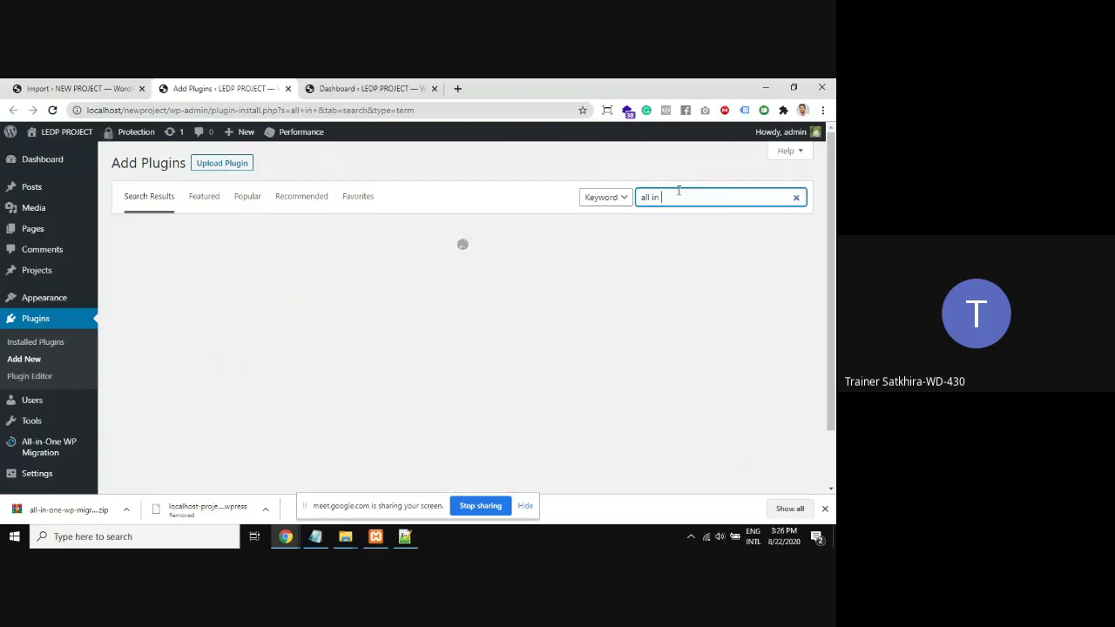
{"action": "left_click", "coordinate": [714, 224]}
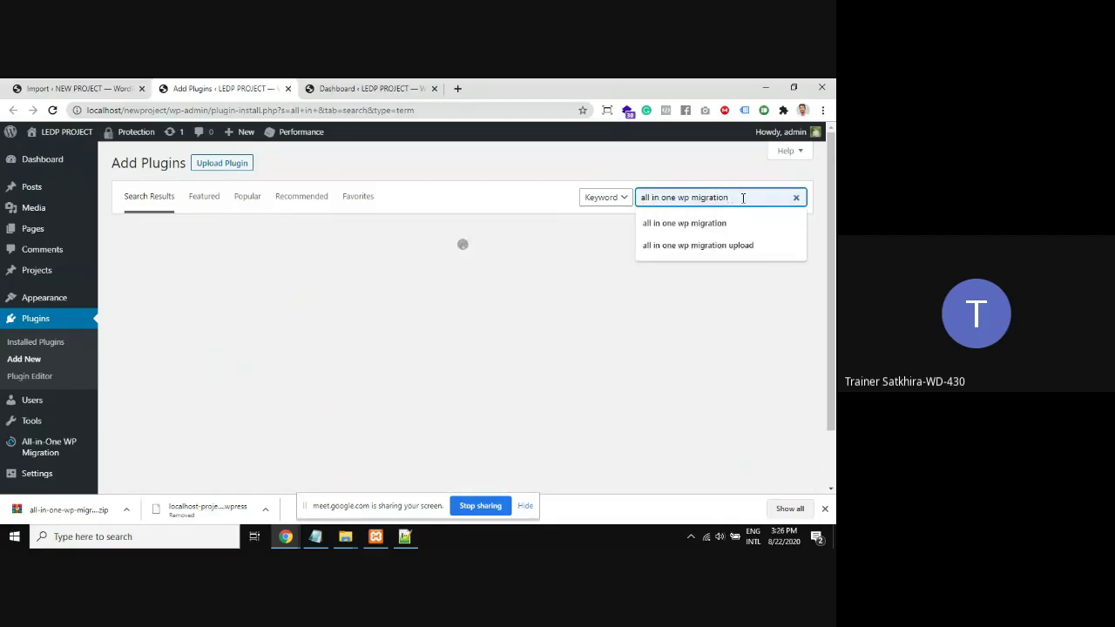
{"action": "type", "text": "unlimite"}
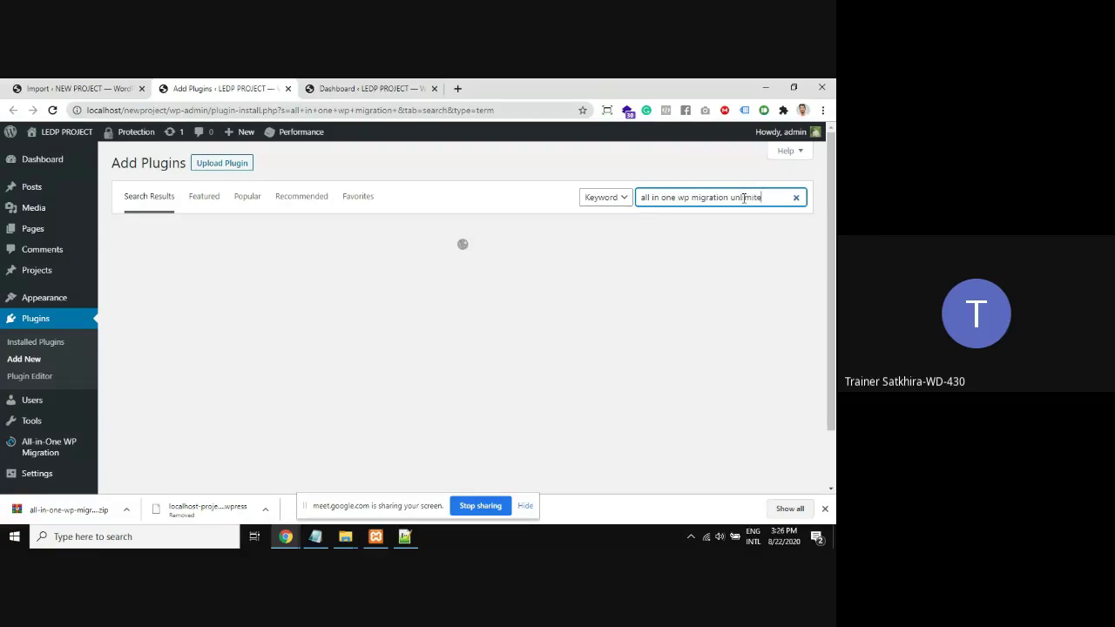
{"action": "type", "text": "d"}
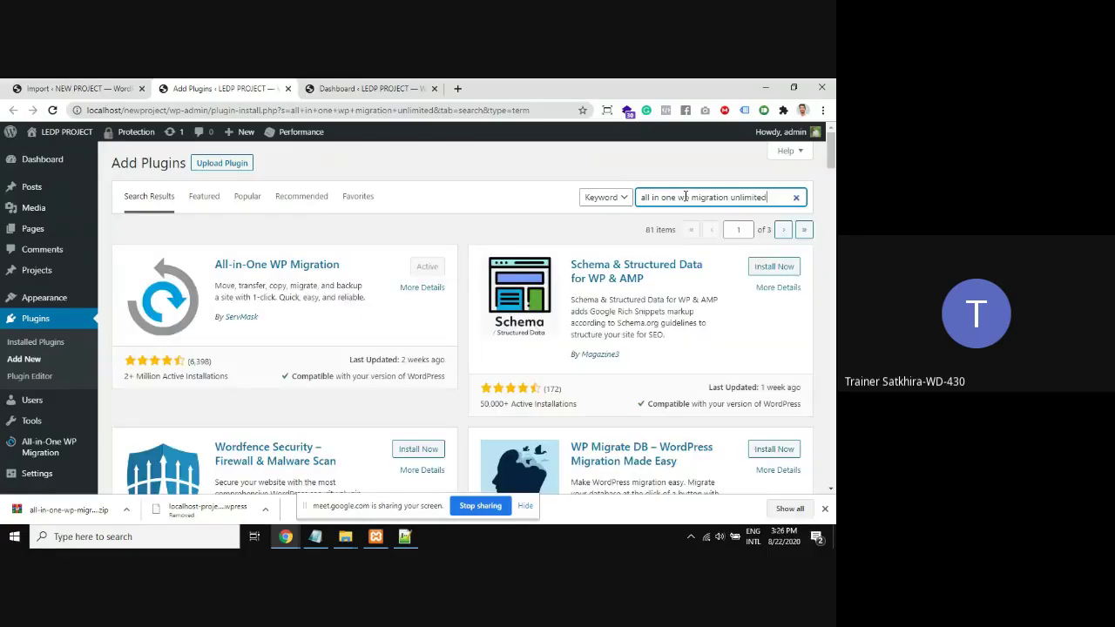
{"action": "scroll", "coordinate": [322, 323], "scroll_direction": "down", "scroll_amount": 1}
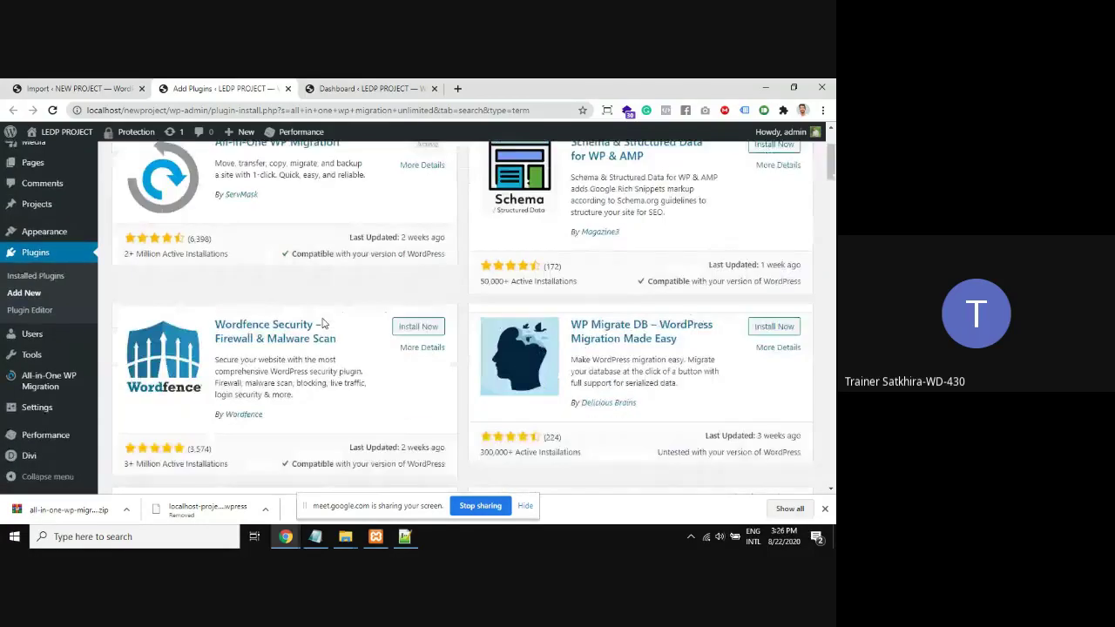
{"action": "scroll", "coordinate": [322, 323], "scroll_direction": "up", "scroll_amount": 1}
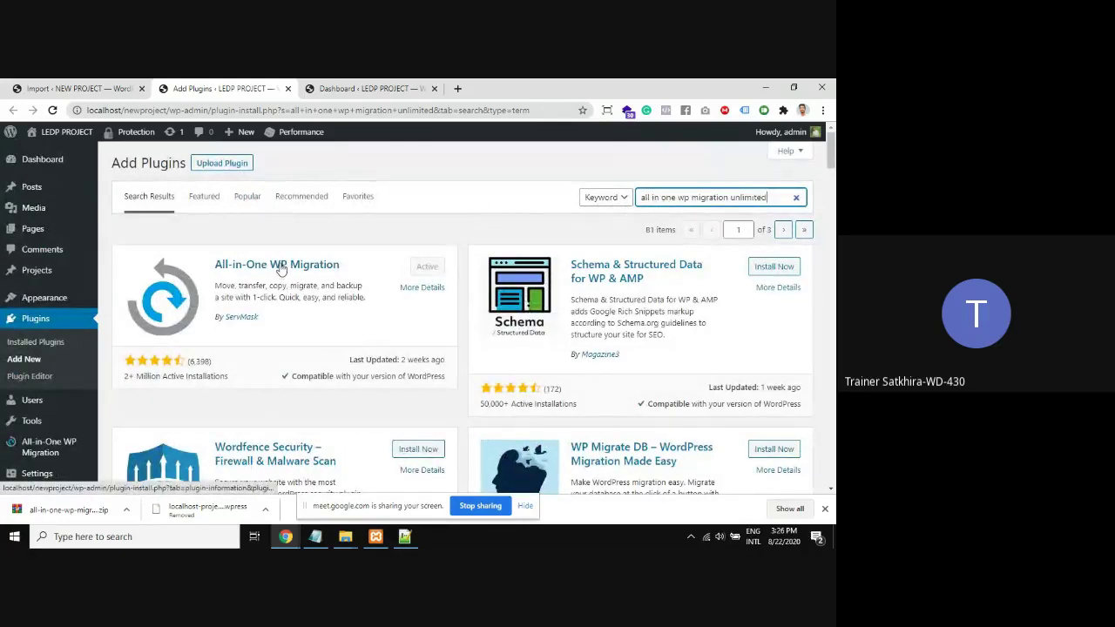
Open the All-in-One WP Migration plugin details and look through its description
{"action": "left_click", "coordinate": [281, 268]}
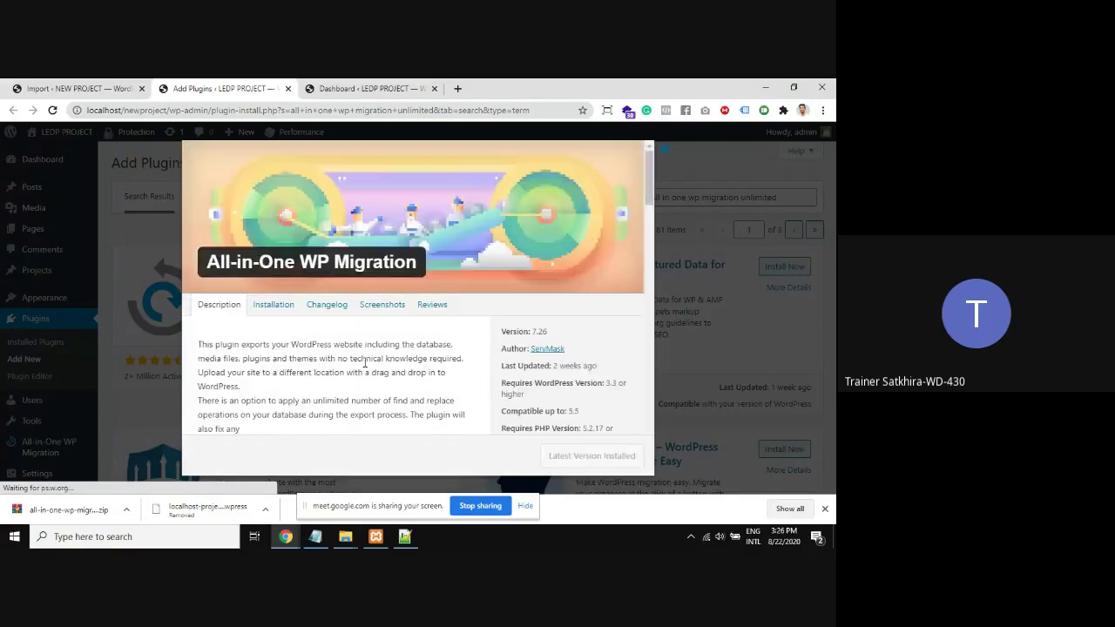
{"action": "scroll", "coordinate": [316, 370], "scroll_direction": "down", "scroll_amount": 1}
{"action": "scroll", "coordinate": [316, 370], "scroll_direction": "down", "scroll_amount": 4}
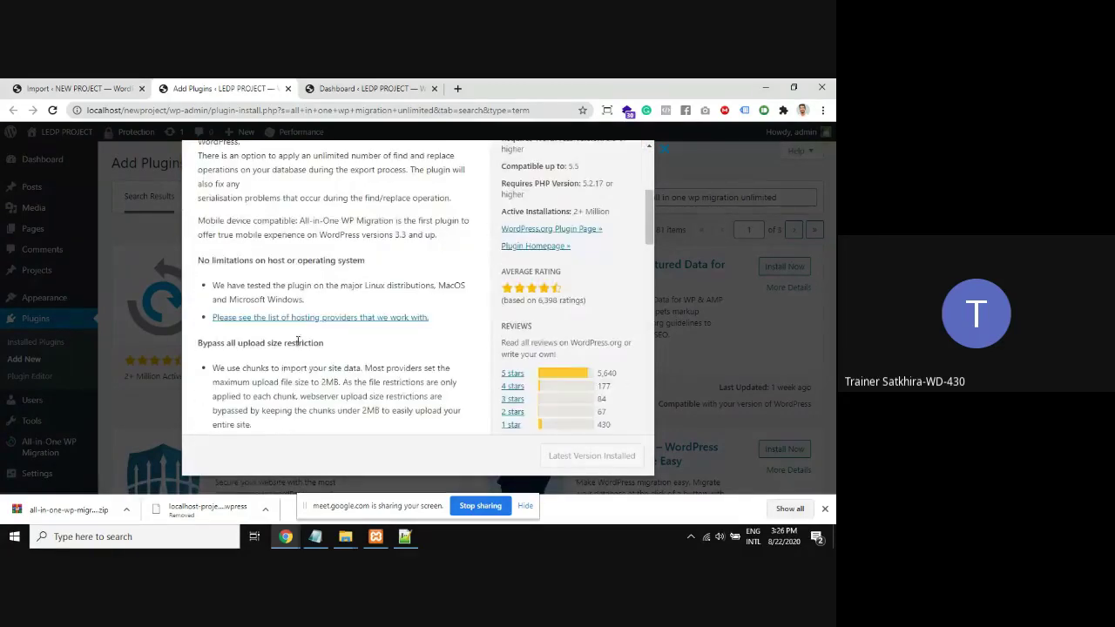
{"action": "scroll", "coordinate": [327, 365], "scroll_direction": "up", "scroll_amount": 2}
{"action": "scroll", "coordinate": [328, 365], "scroll_direction": "up", "scroll_amount": 3}
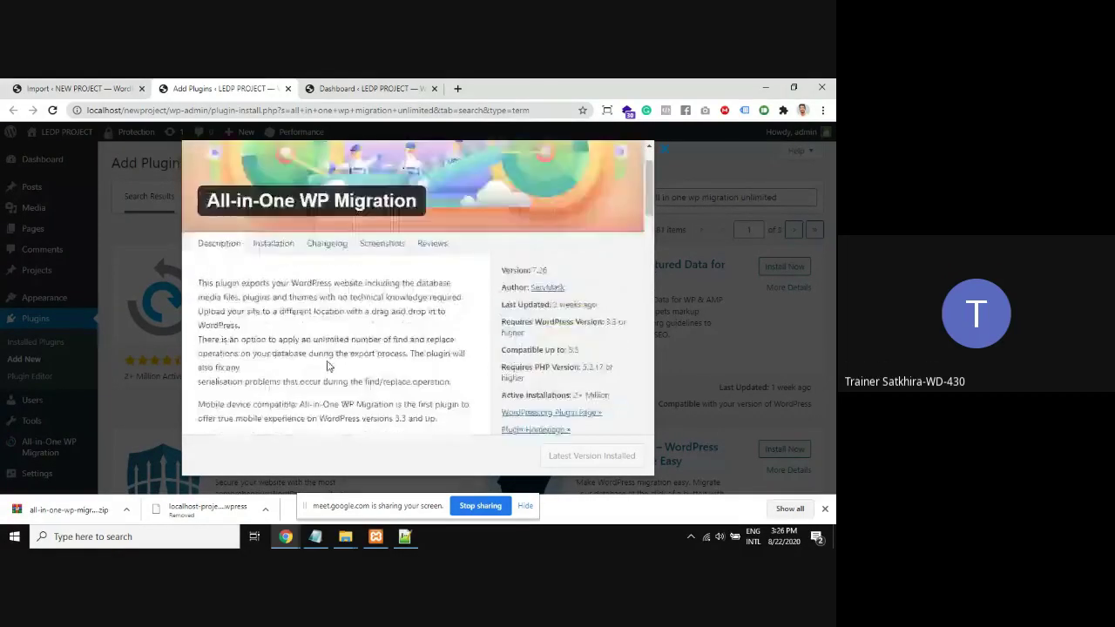
From the Installation tab, follow Plugin Homepage to servmask.com in a new tab
{"action": "left_click", "coordinate": [277, 305]}
{"action": "scroll", "coordinate": [326, 346], "scroll_direction": "down", "scroll_amount": 1}
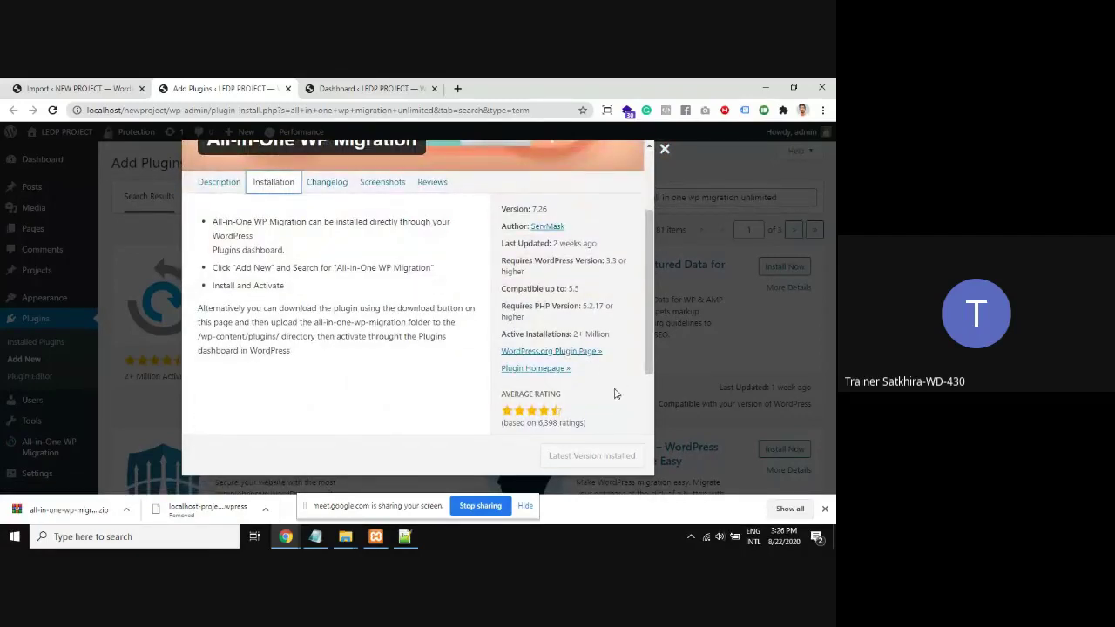
{"action": "left_click", "coordinate": [533, 369]}
{"action": "left_click", "coordinate": [402, 88]}
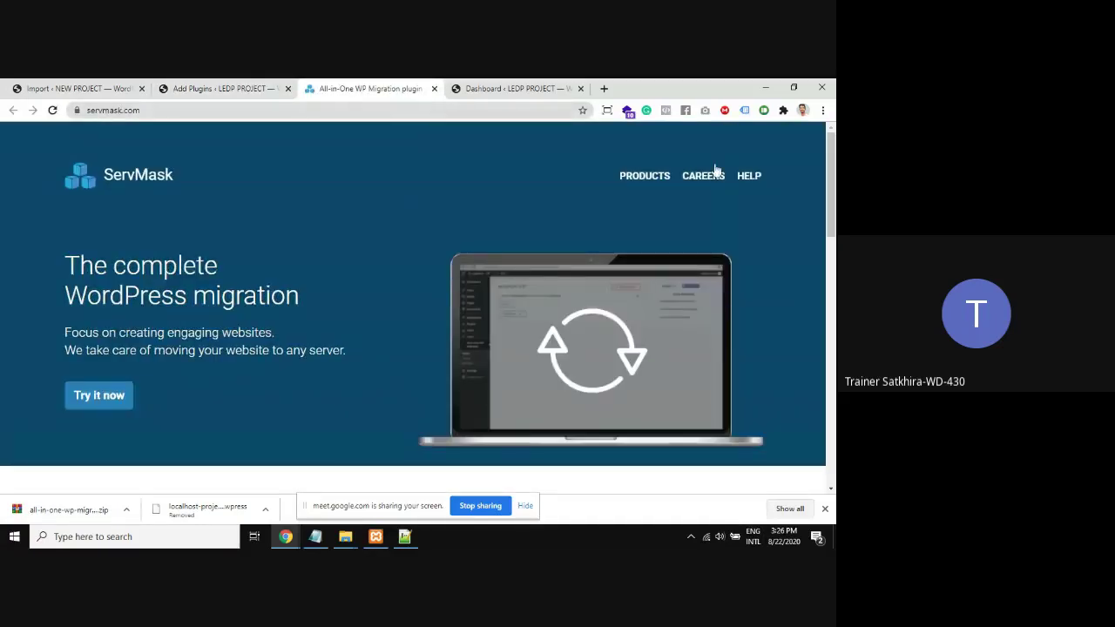
Open the ServMask PRODUCTS page and dismiss the screen-sharing notice
{"action": "left_click", "coordinate": [642, 178]}
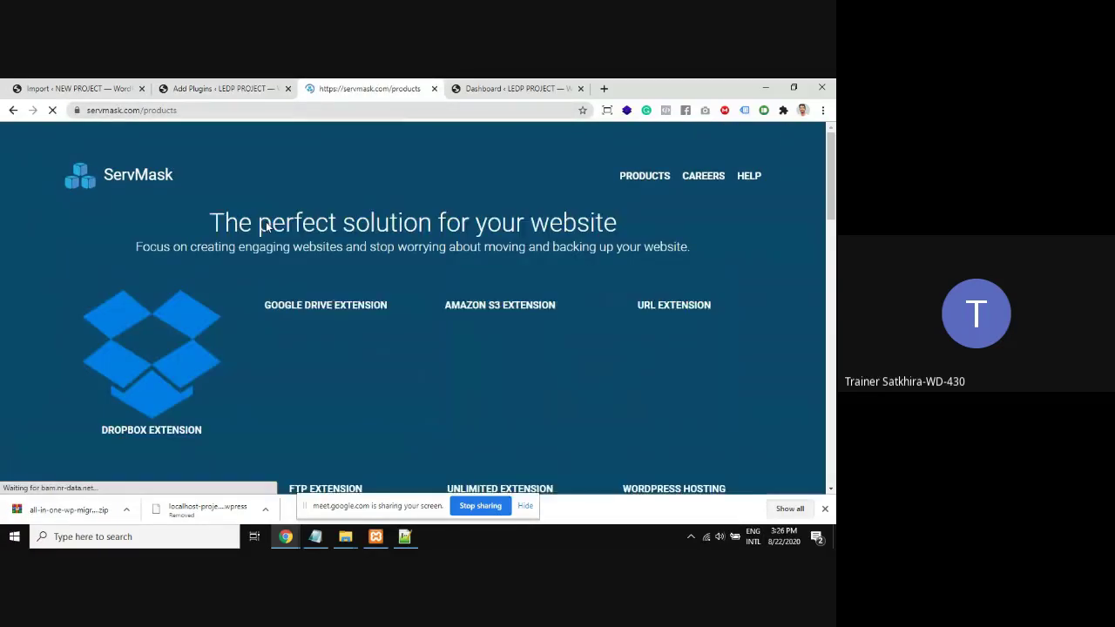
{"action": "scroll", "coordinate": [349, 248], "scroll_direction": "down", "scroll_amount": 15}
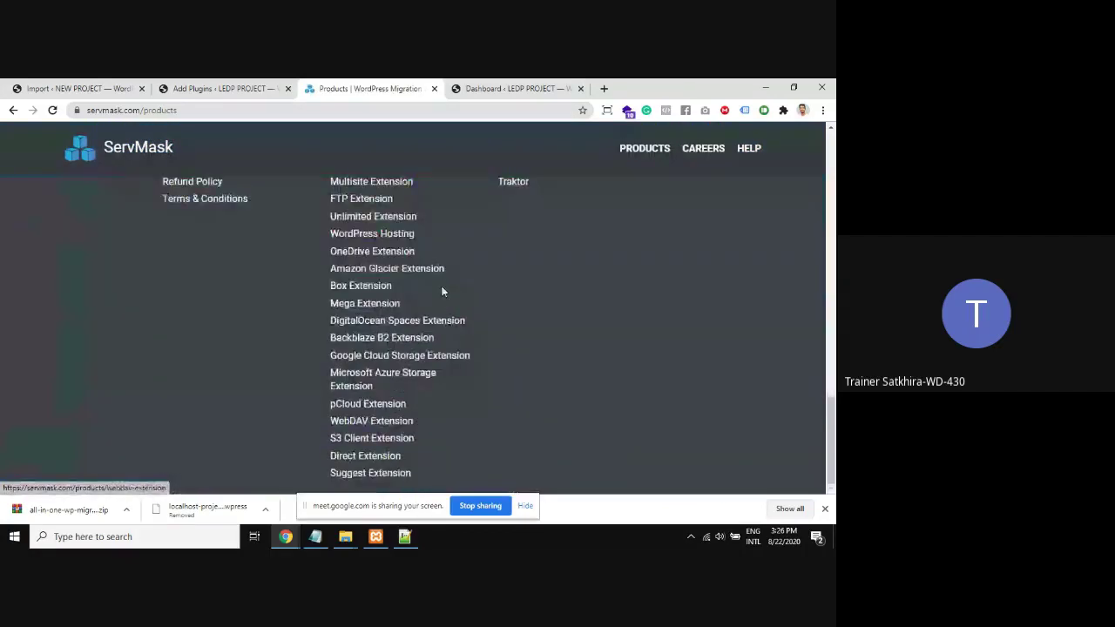
{"action": "scroll", "coordinate": [441, 291], "scroll_direction": "up", "scroll_amount": 15}
{"action": "left_click", "coordinate": [632, 179]}
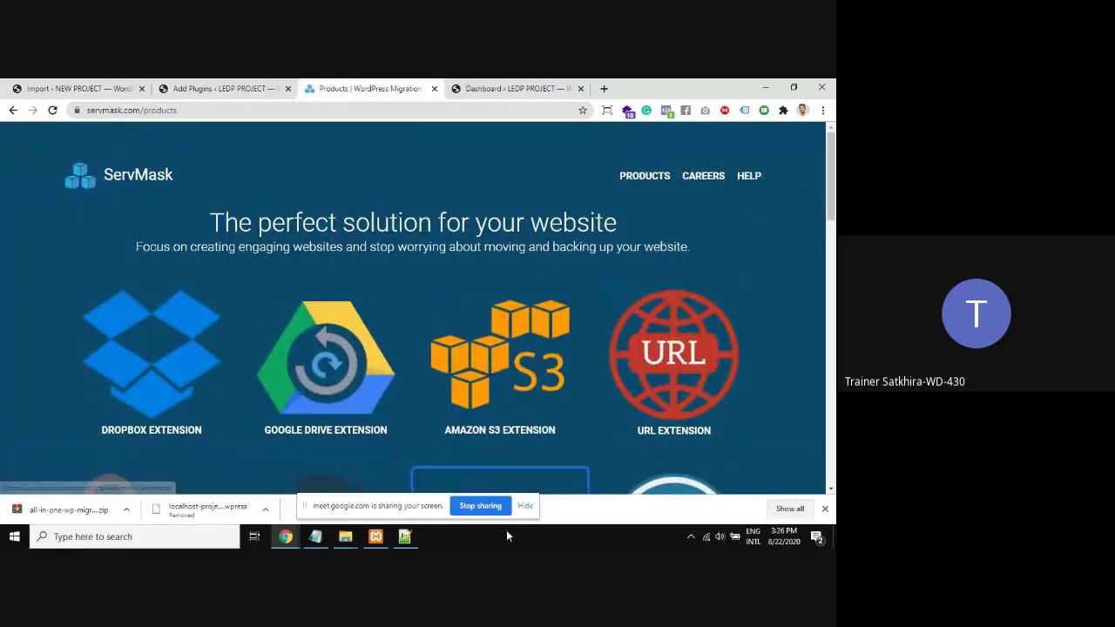
{"action": "left_click", "coordinate": [526, 505]}
{"action": "scroll", "coordinate": [359, 424], "scroll_direction": "down", "scroll_amount": 6}
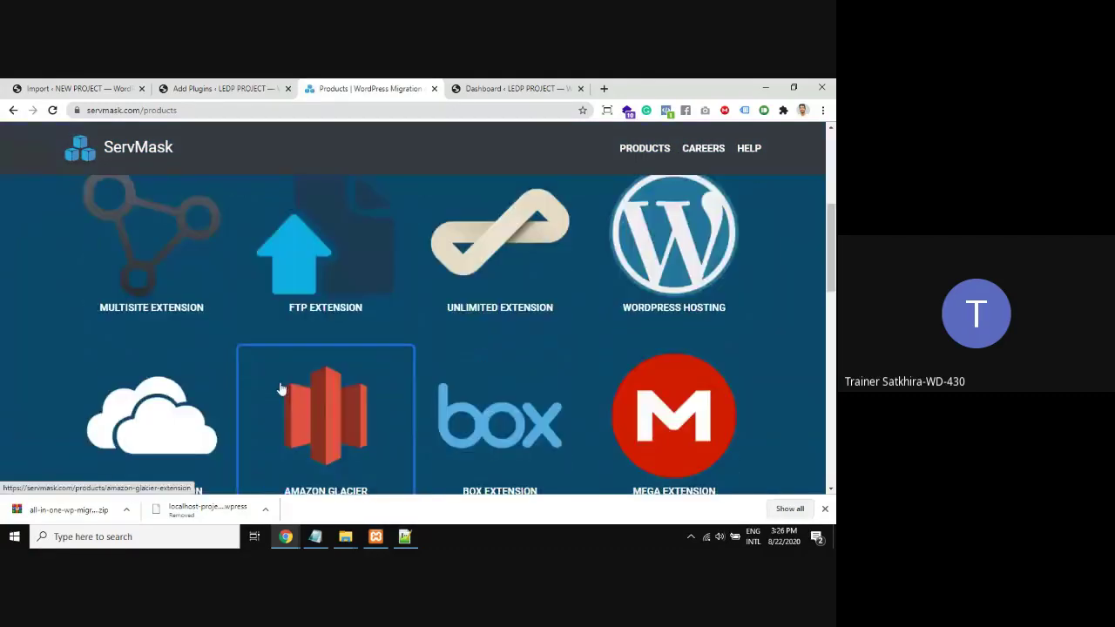
{"action": "scroll", "coordinate": [331, 402], "scroll_direction": "up", "scroll_amount": 1}
{"action": "scroll", "coordinate": [428, 393], "scroll_direction": "down", "scroll_amount": 1}
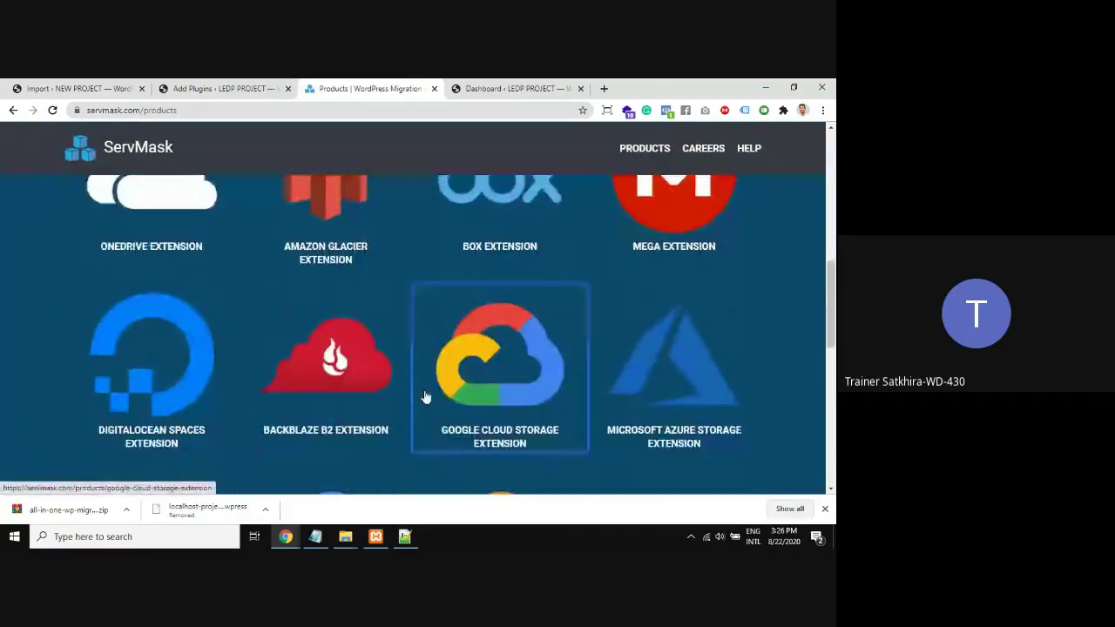
{"action": "scroll", "coordinate": [427, 393], "scroll_direction": "up", "scroll_amount": 3}
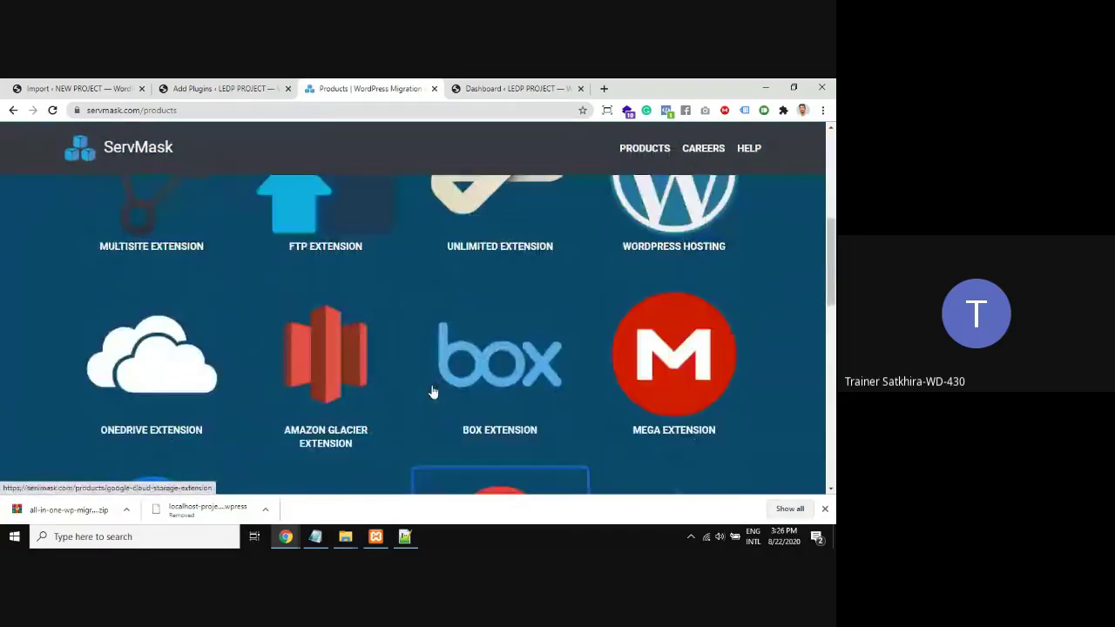
Open the Unlimited Extension page and jump to its Personal and Business plans
{"action": "left_click", "coordinate": [487, 216]}
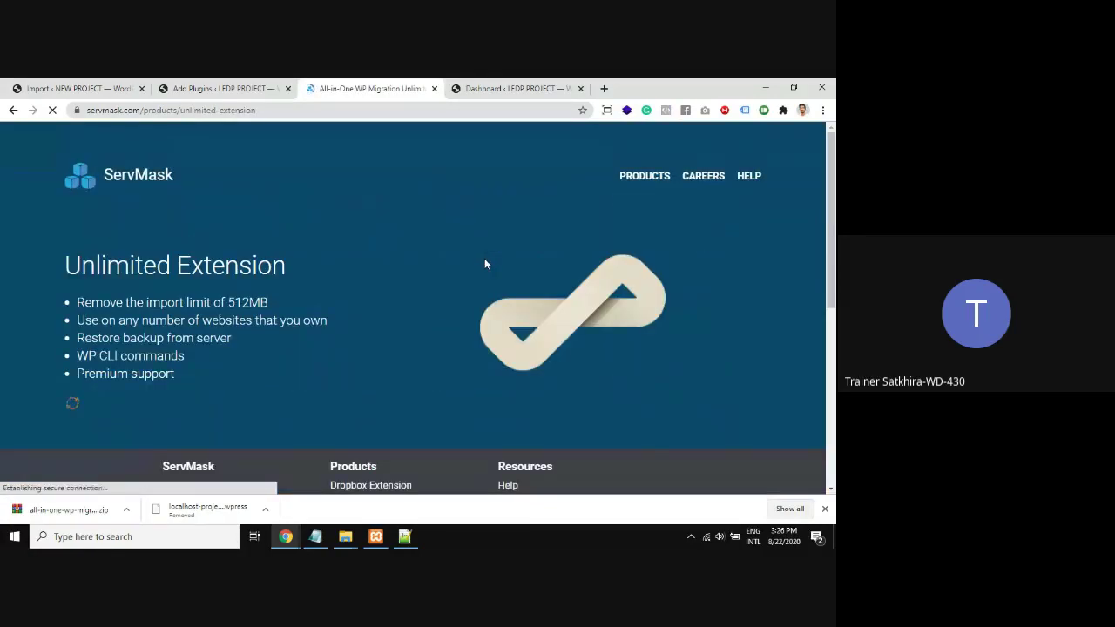
{"action": "scroll", "coordinate": [484, 258], "scroll_direction": "down", "scroll_amount": 4}
{"action": "scroll", "coordinate": [480, 255], "scroll_direction": "up", "scroll_amount": 4}
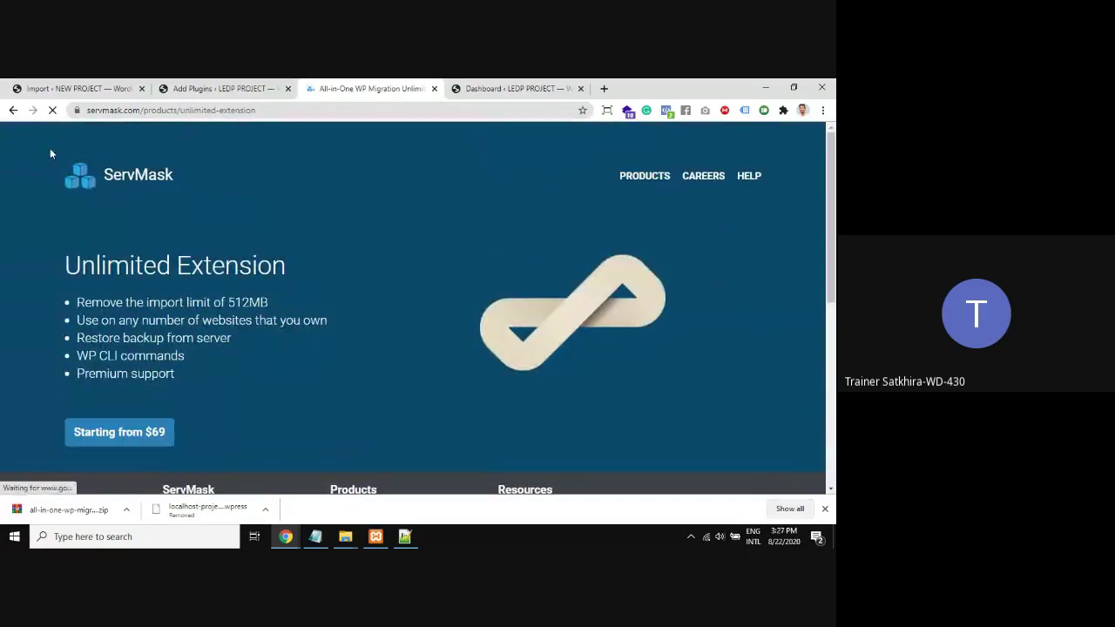
{"action": "scroll", "coordinate": [308, 193], "scroll_direction": "down", "scroll_amount": 2}
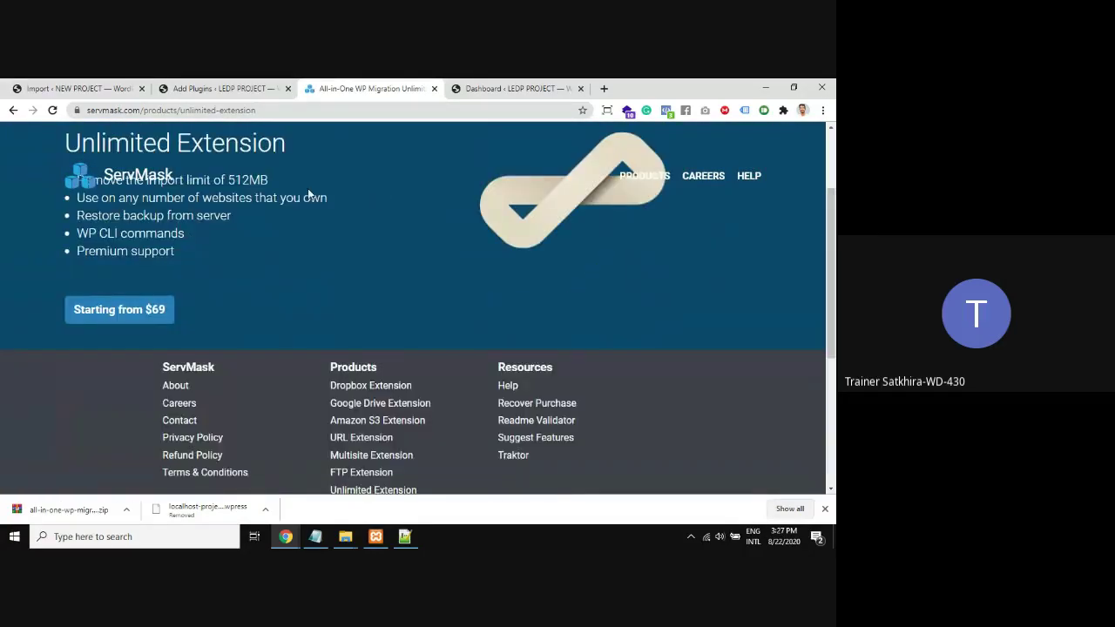
{"action": "left_click", "coordinate": [142, 243]}
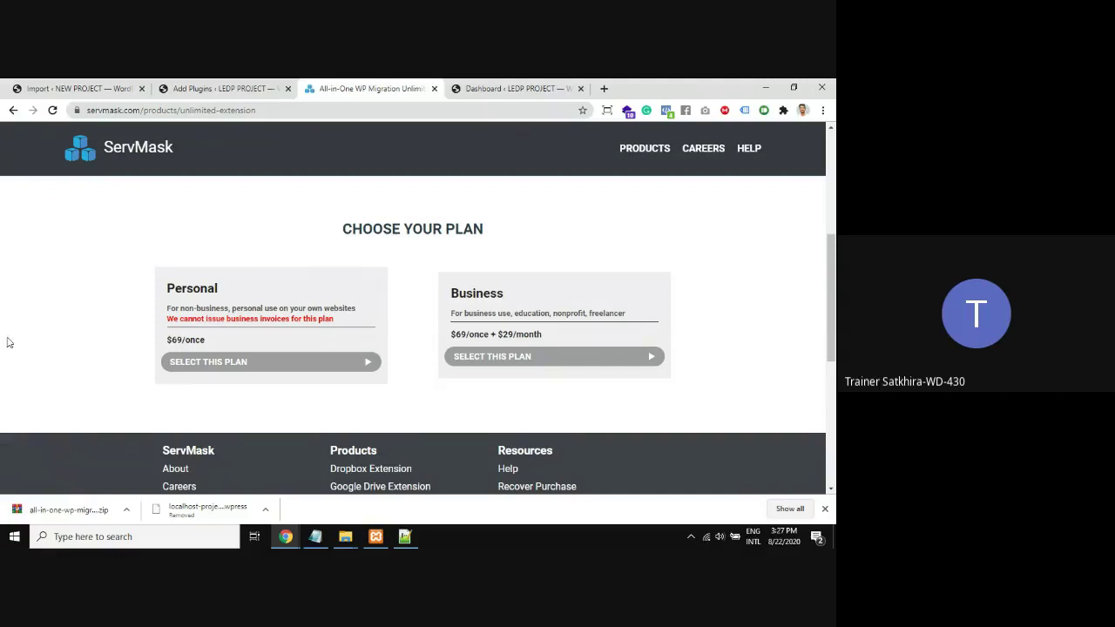
{"action": "left_click", "coordinate": [209, 87]}
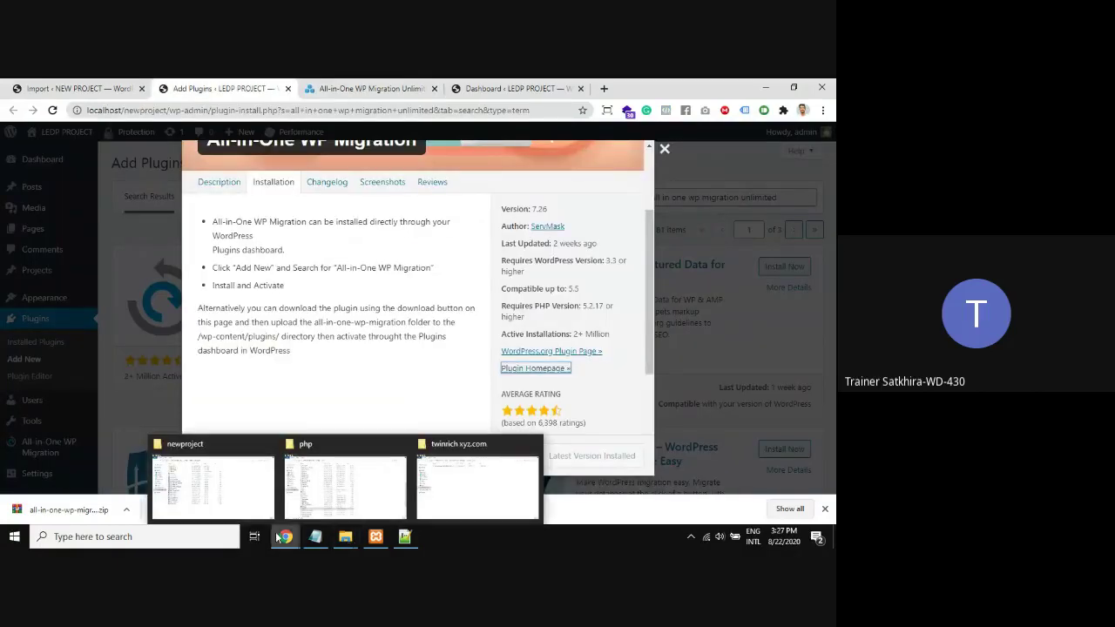
{"action": "mouse_move", "coordinate": [286, 535]}
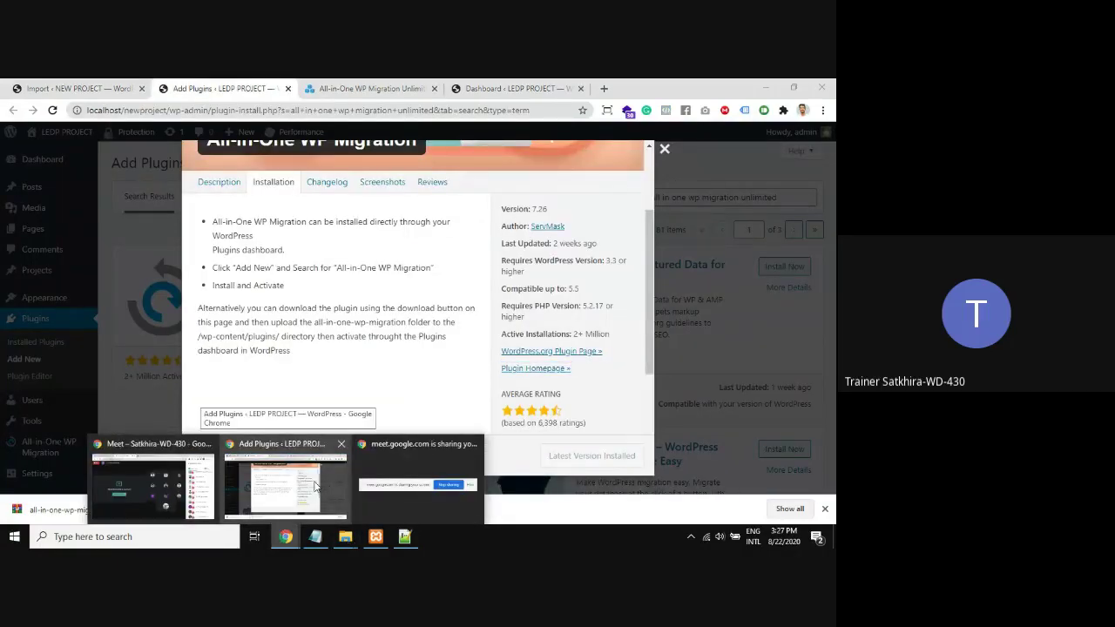
{"action": "left_click", "coordinate": [288, 481]}
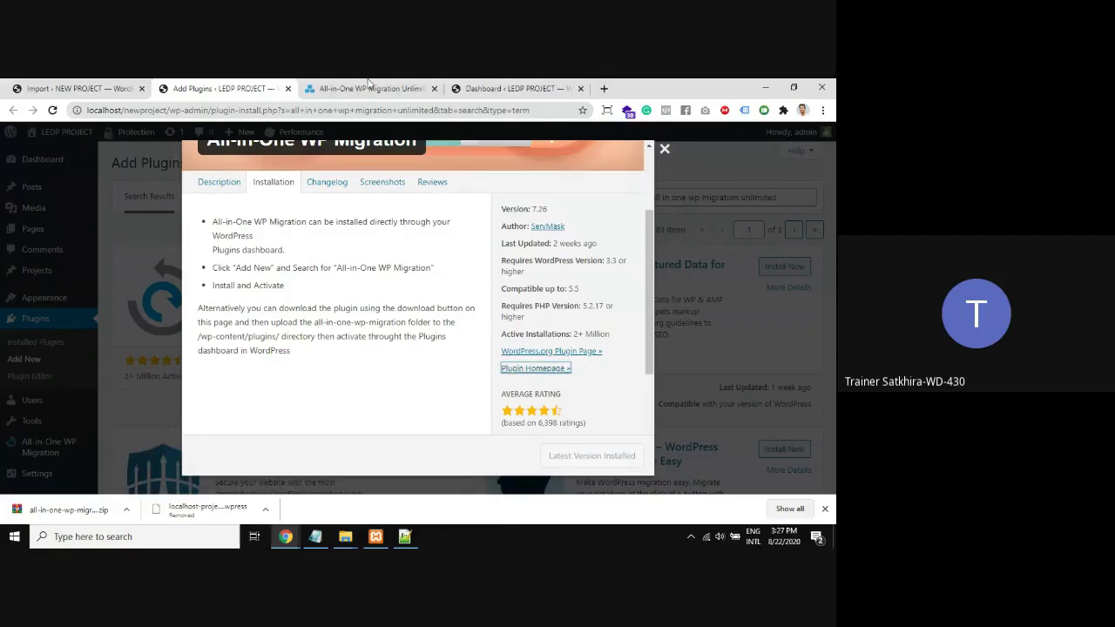
{"action": "left_click", "coordinate": [397, 84]}
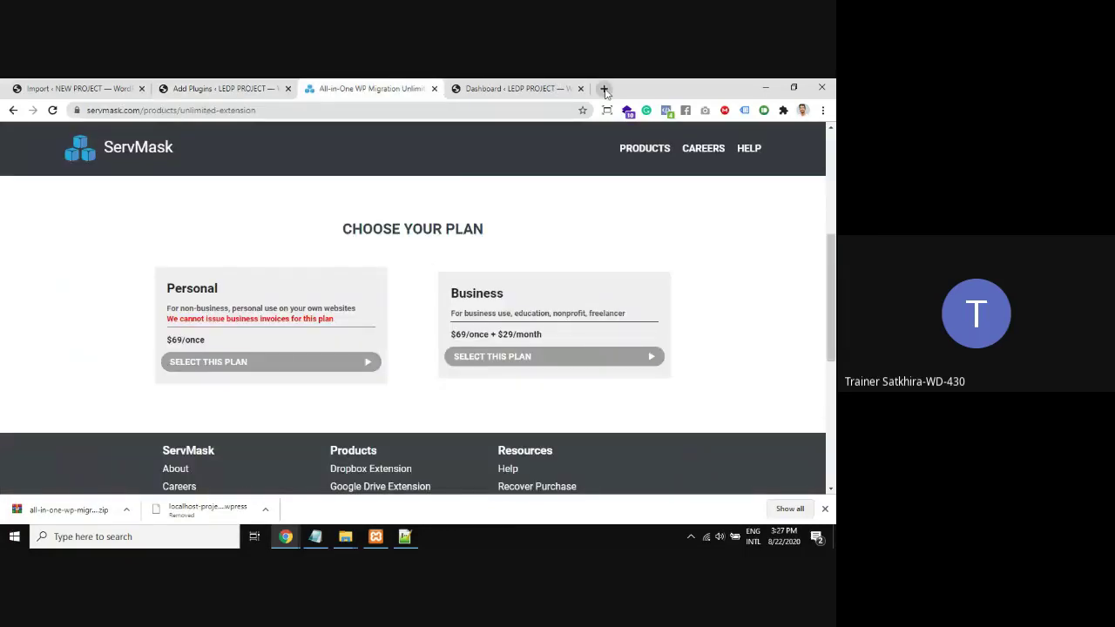
{"action": "left_click", "coordinate": [605, 90]}
Open Chrome's browsing history, reopening and then closing an unwanted ServMask page
{"action": "left_click", "coordinate": [823, 110]}
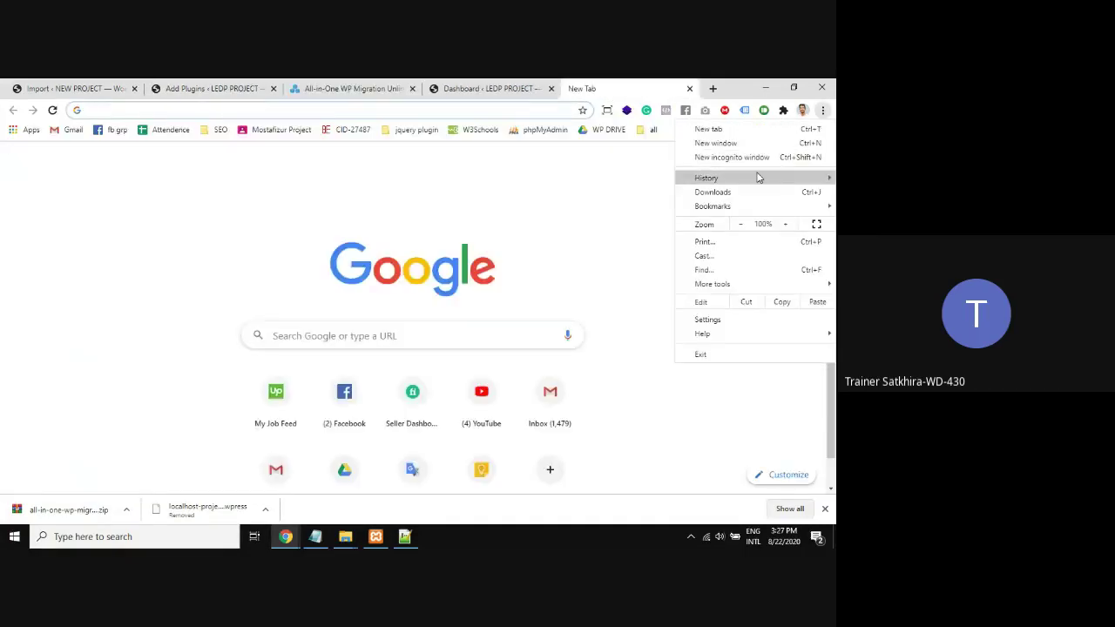
{"action": "mouse_move", "coordinate": [757, 177]}
{"action": "left_click", "coordinate": [406, 181]}
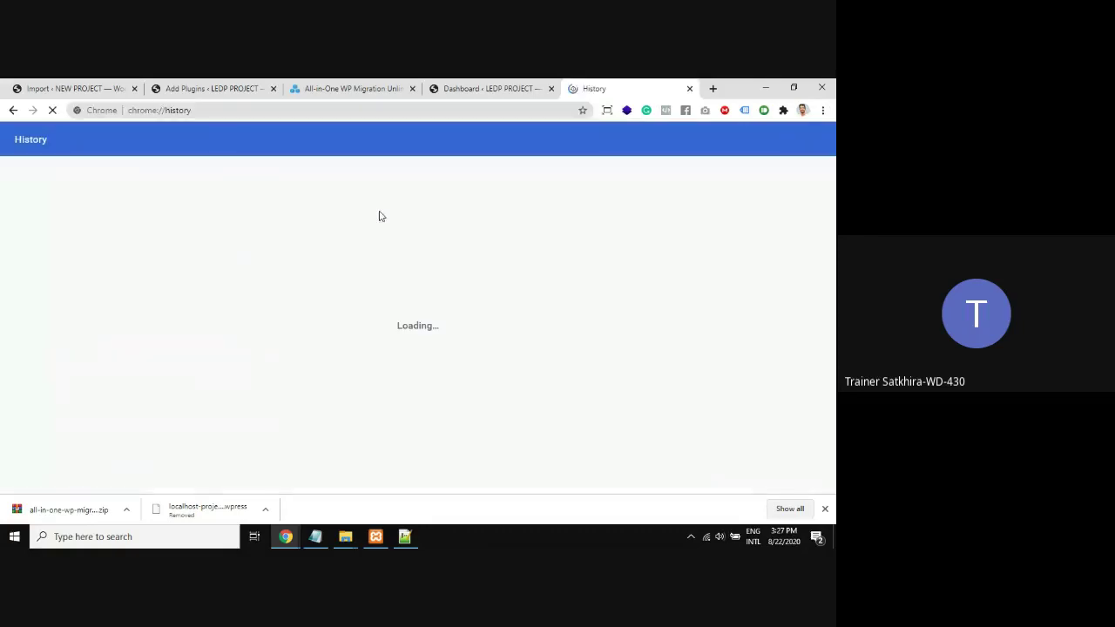
{"action": "middle_click", "coordinate": [391, 281]}
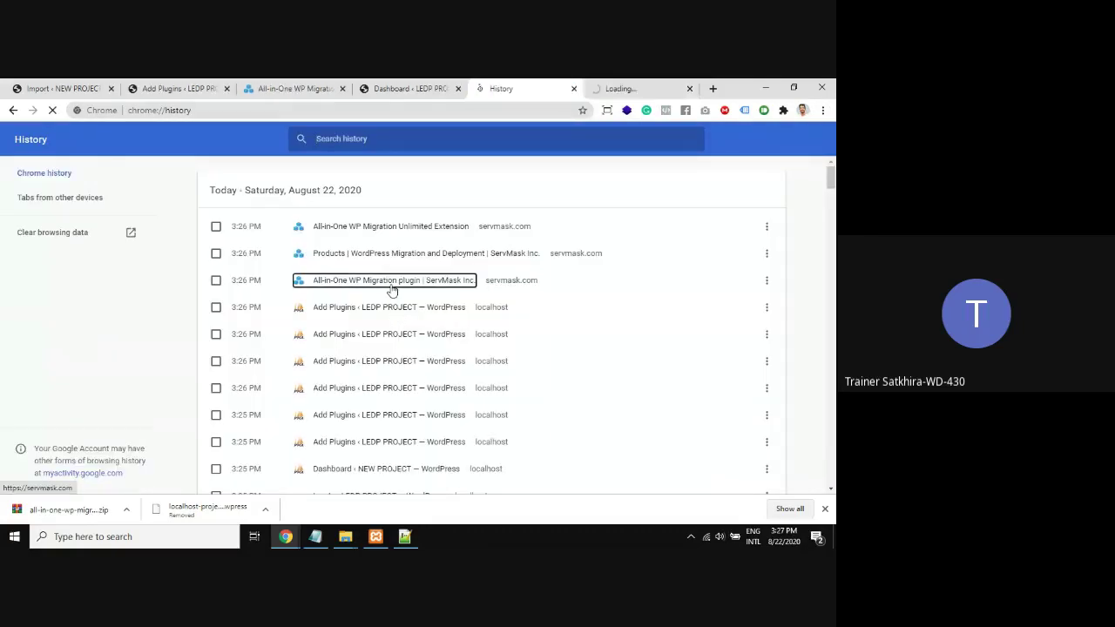
{"action": "left_click", "coordinate": [594, 86]}
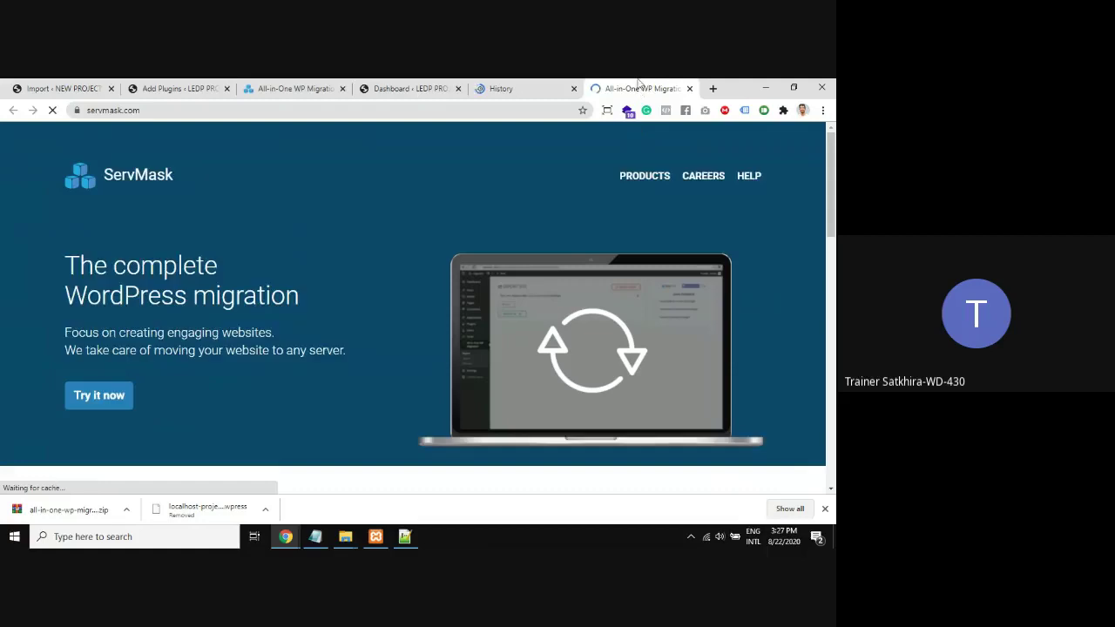
{"action": "key", "text": "ctrl+w"}
Reopen 'All-in-One WP Migration Import' from history in a tab placed before History
{"action": "scroll", "coordinate": [379, 340], "scroll_direction": "down", "scroll_amount": 3}
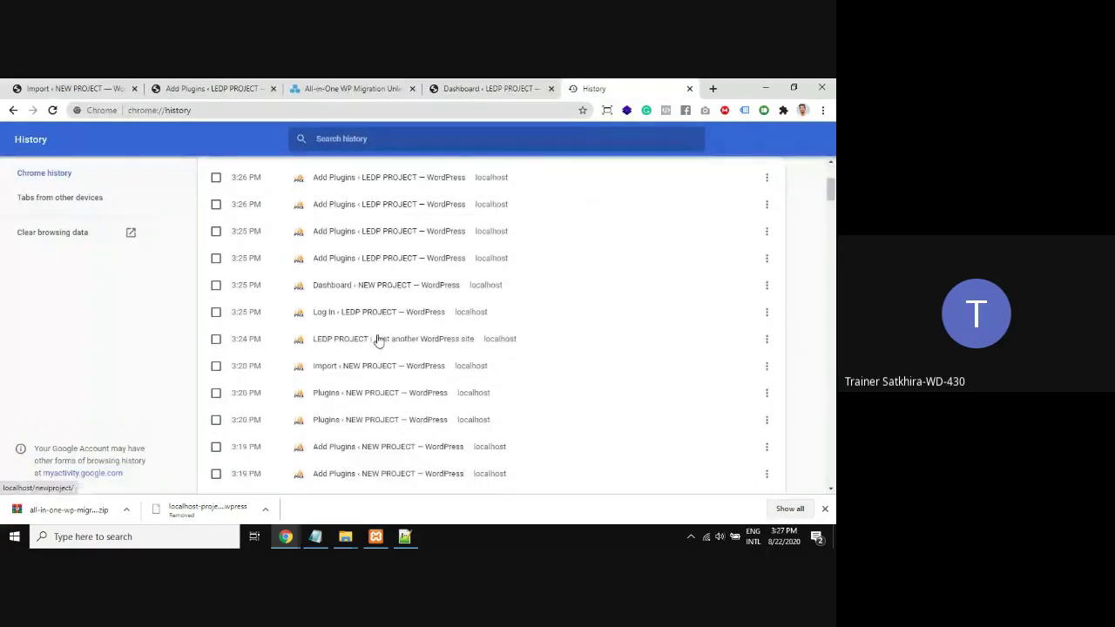
{"action": "scroll", "coordinate": [379, 339], "scroll_direction": "down", "scroll_amount": 3}
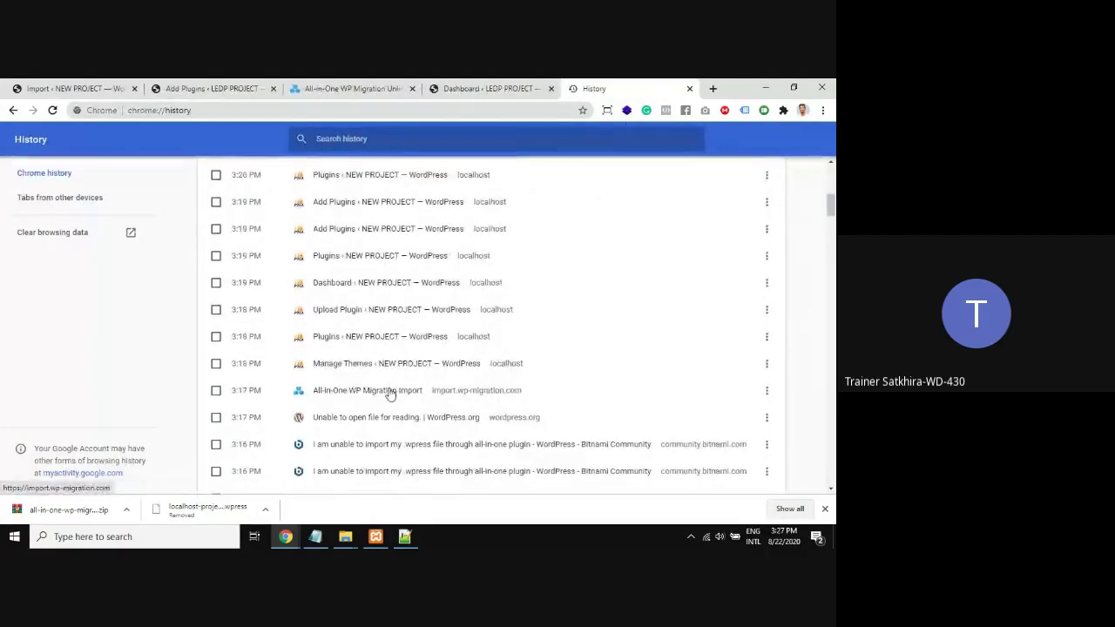
{"action": "middle_click", "coordinate": [390, 394]}
{"action": "left_click", "coordinate": [585, 86]}
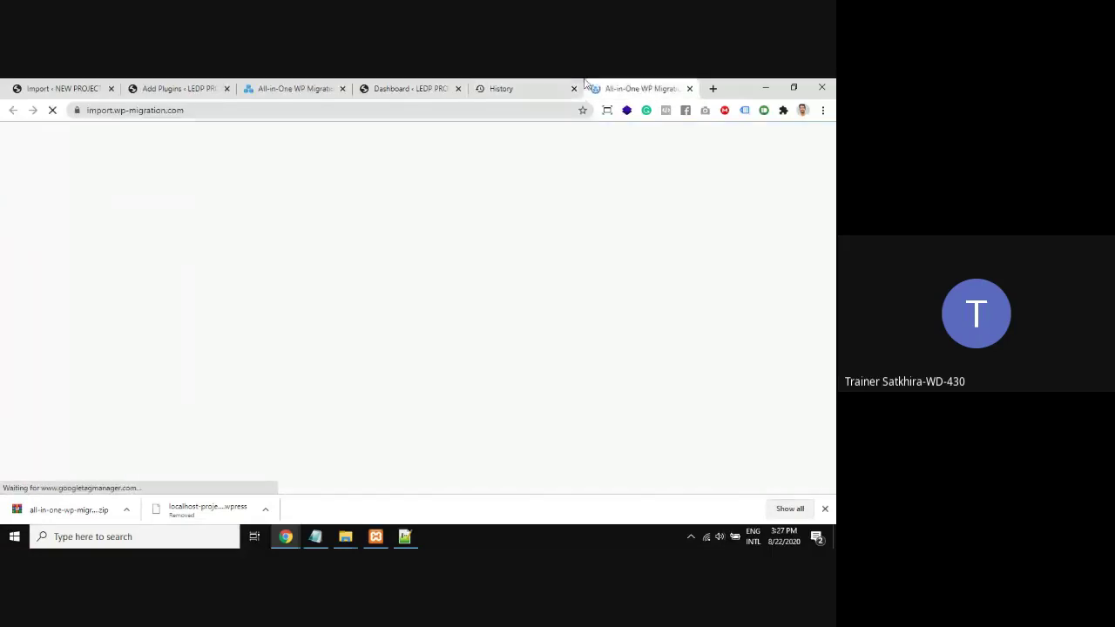
{"action": "left_click_drag", "start_coordinate": [585, 86], "coordinate": [518, 83]}
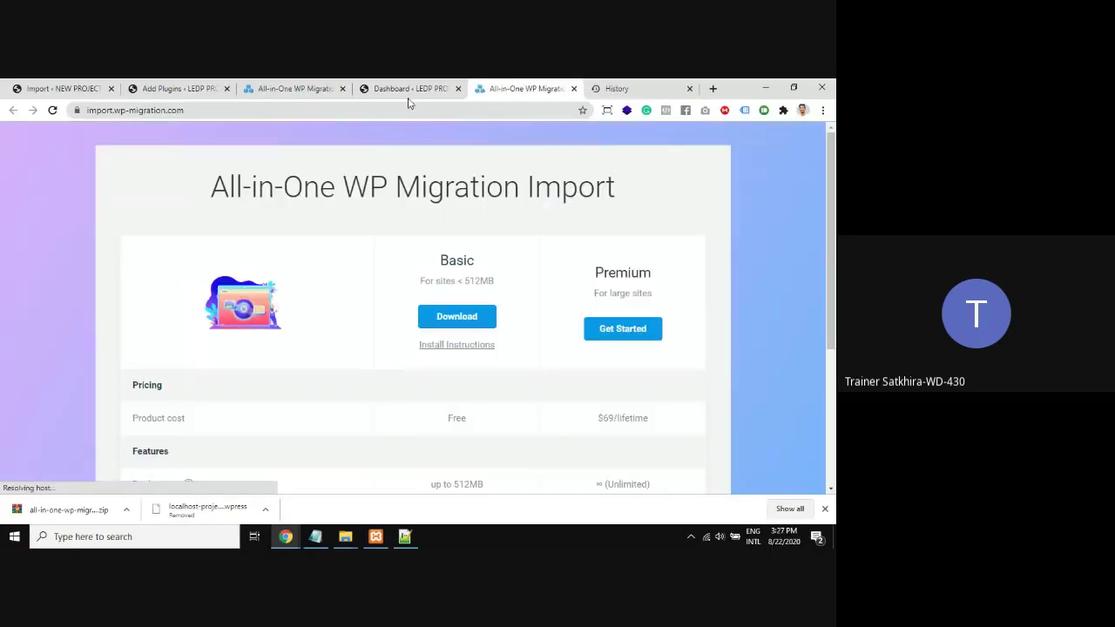
{"action": "left_click", "coordinate": [177, 111]}
{"action": "left_click", "coordinate": [177, 113]}
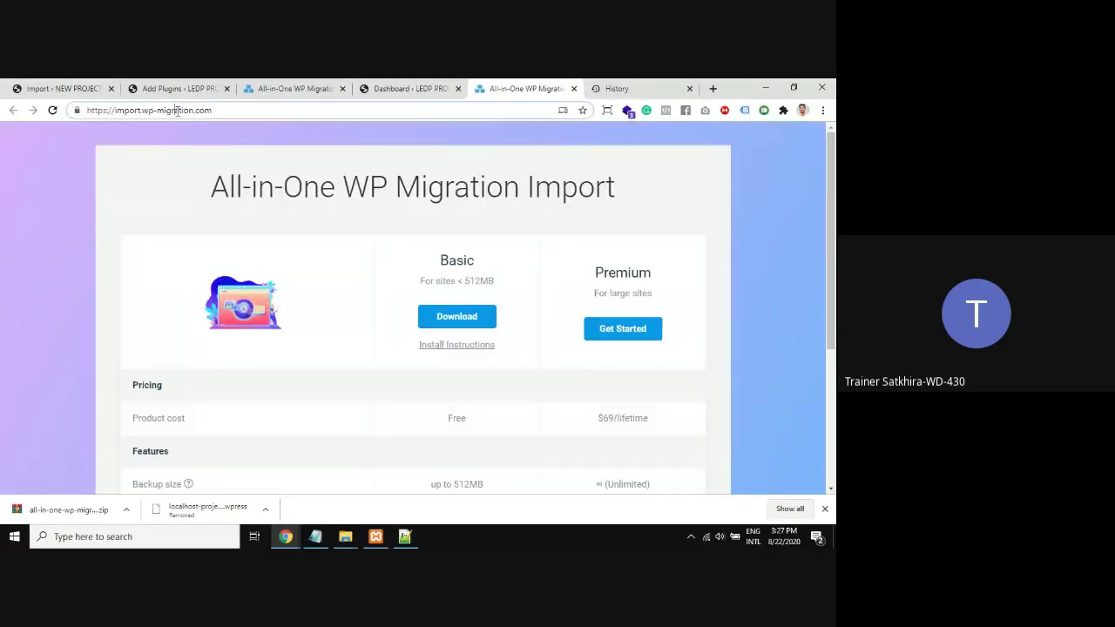
{"action": "triple_click", "coordinate": [178, 114]}
{"action": "double_click", "coordinate": [179, 116]}
{"action": "triple_click", "coordinate": [179, 111]}
{"action": "key", "text": "ctrl+c"}
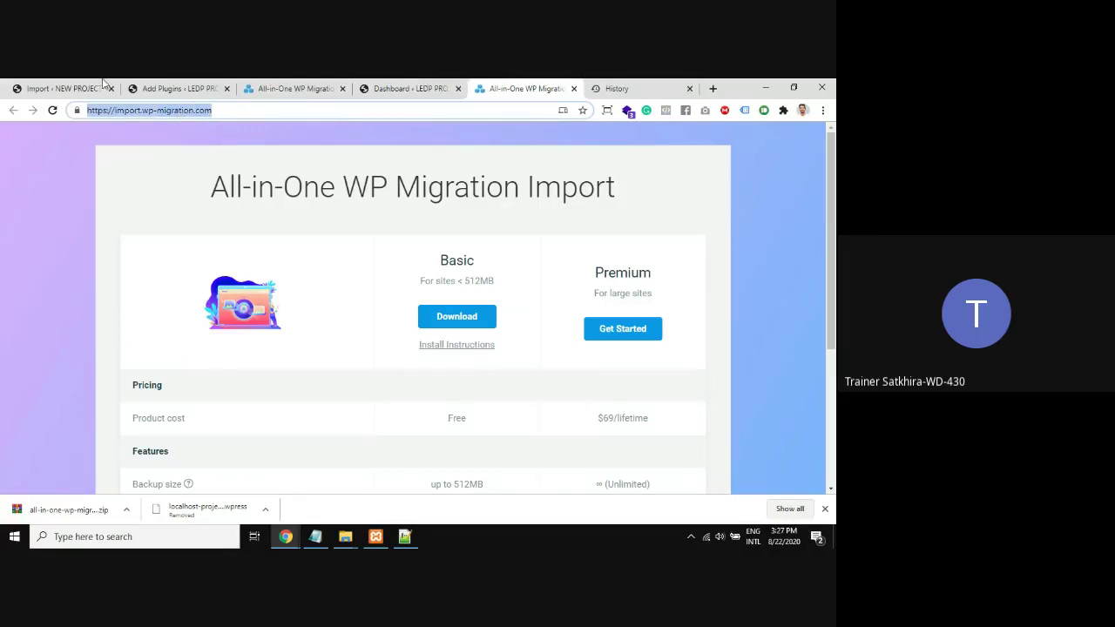
Post the copied link in the Google Meet chat, then return to Chrome
{"action": "left_click", "coordinate": [279, 538]}
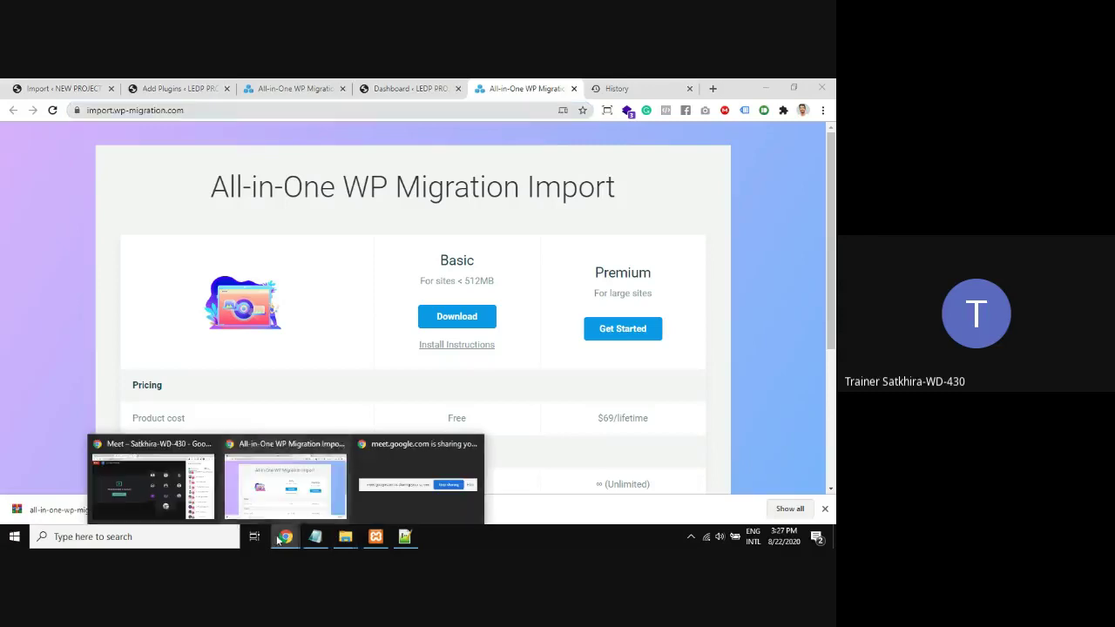
{"action": "left_click", "coordinate": [153, 464]}
{"action": "left_click", "coordinate": [790, 177]}
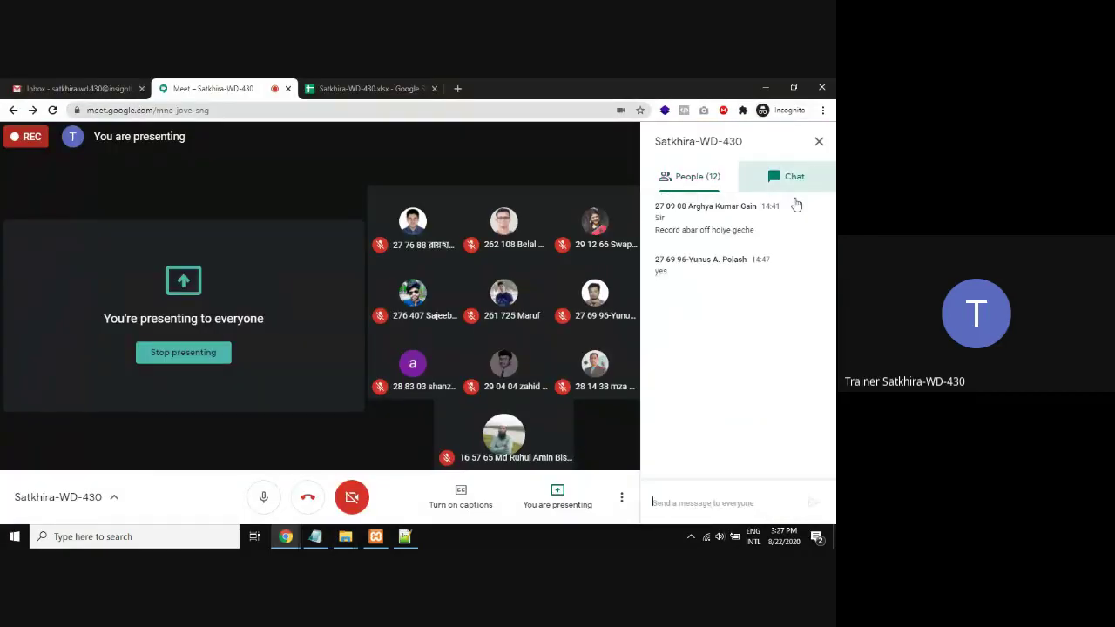
{"action": "key", "text": "ctrl+v"}
{"action": "key", "text": "Return"}
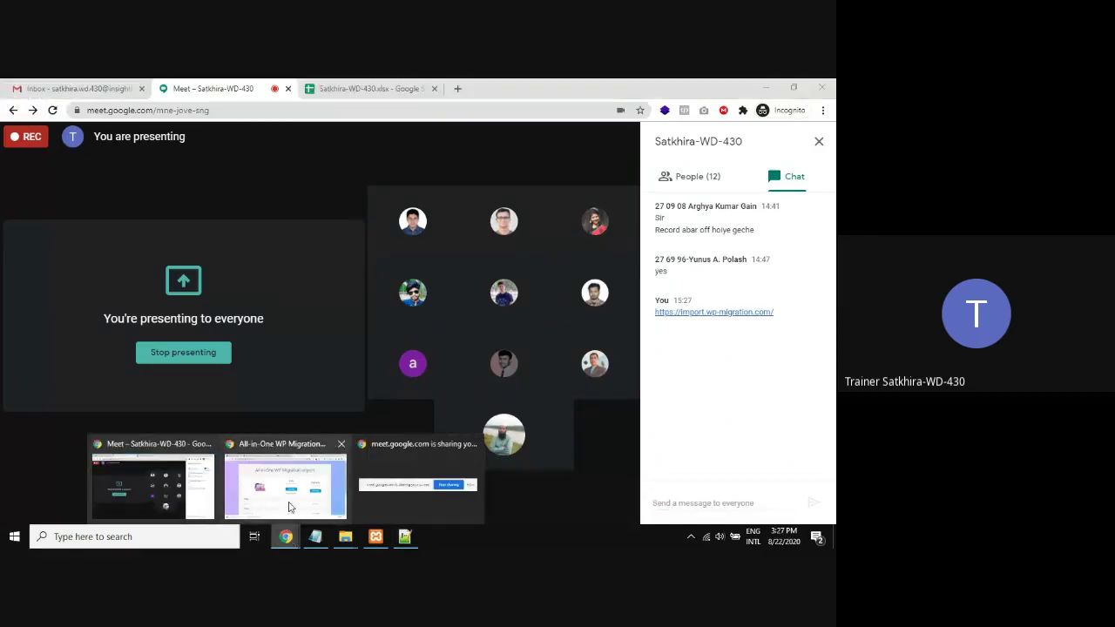
{"action": "left_click", "coordinate": [292, 503]}
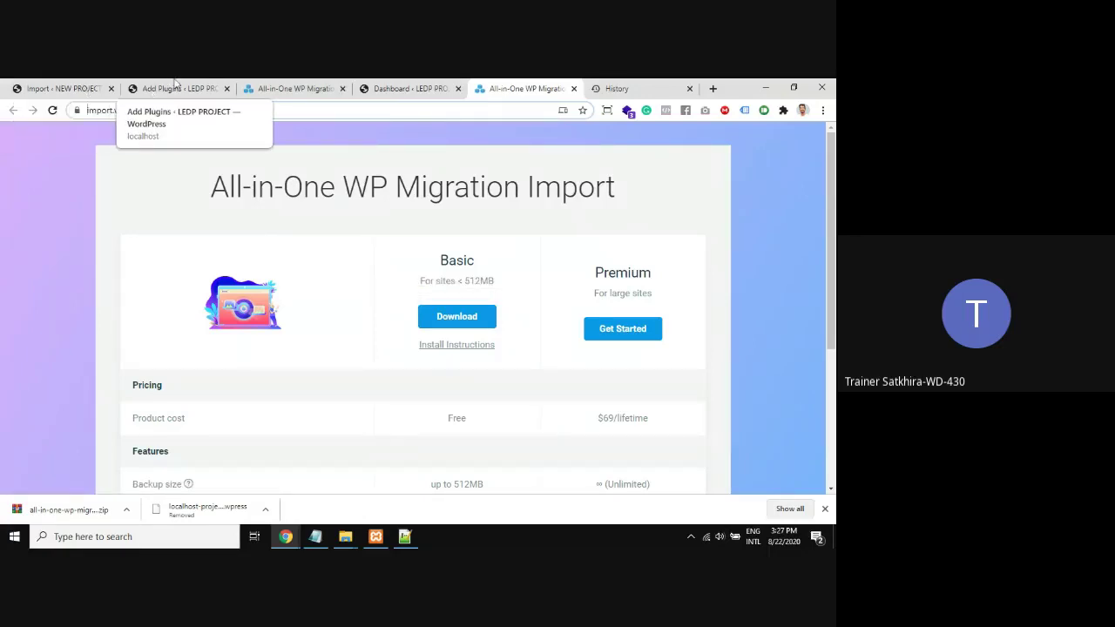
Return to Add Plugins and close the details, leaving All-in-One WP Migration shown Active
{"action": "left_click", "coordinate": [174, 87]}
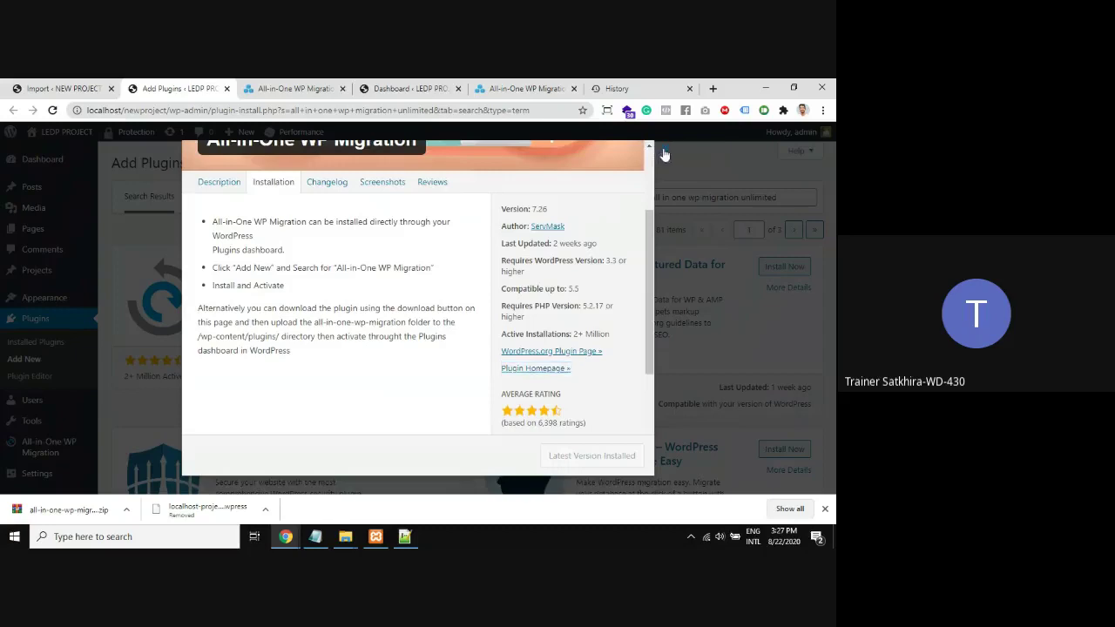
{"action": "left_click", "coordinate": [664, 154]}
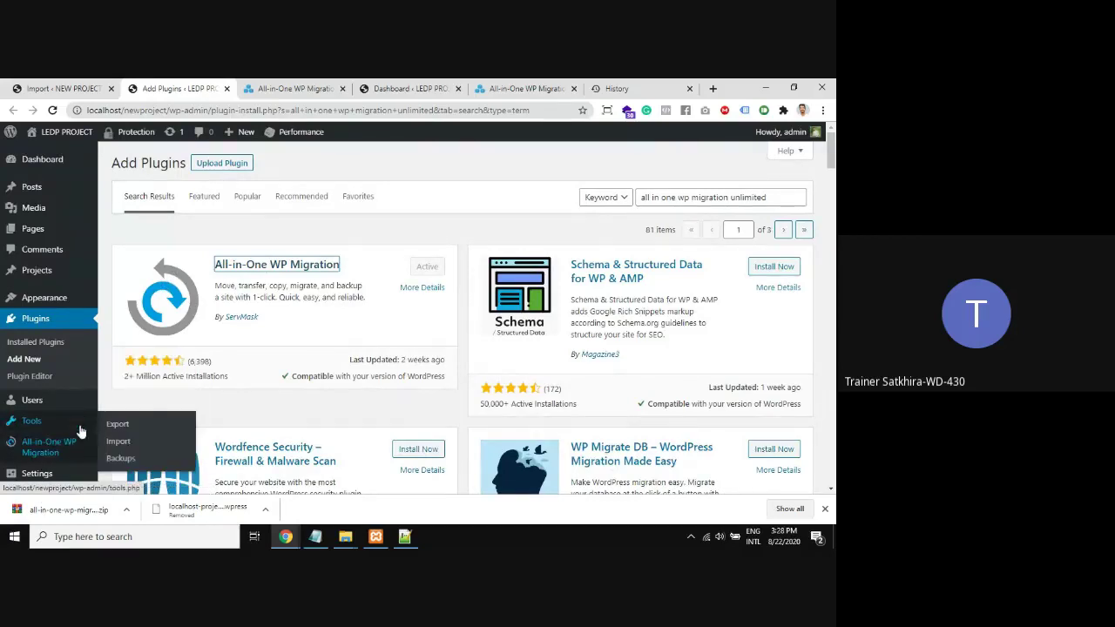
{"action": "mouse_move", "coordinate": [75, 431]}
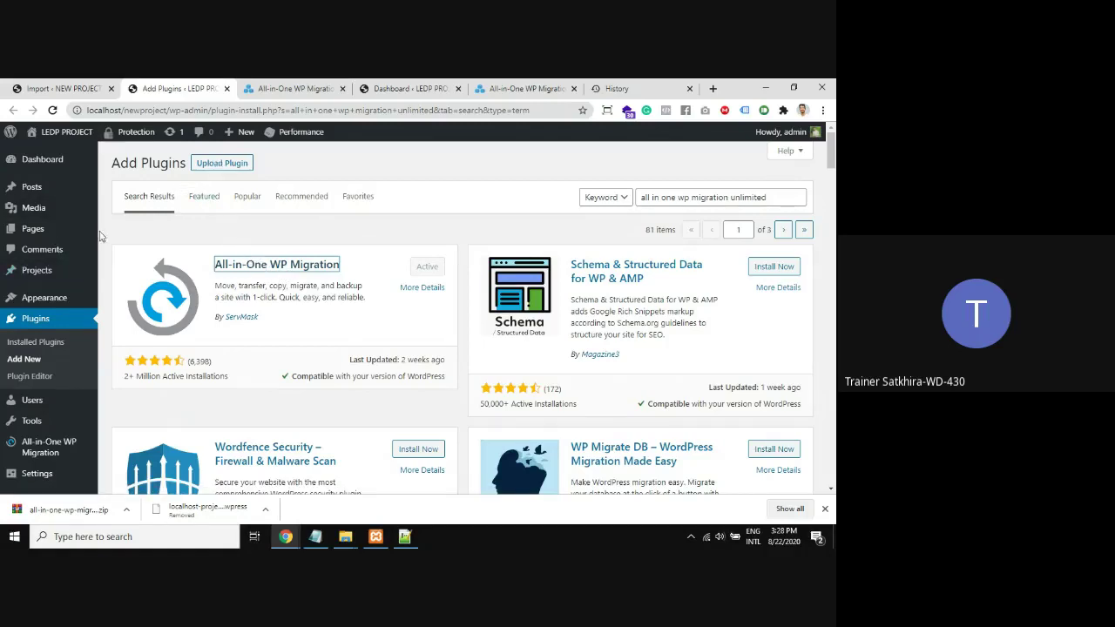
Close the Add Plugins, ServMask, local dashboard, import, history and local Import tabs
{"action": "middle_click", "coordinate": [195, 83]}
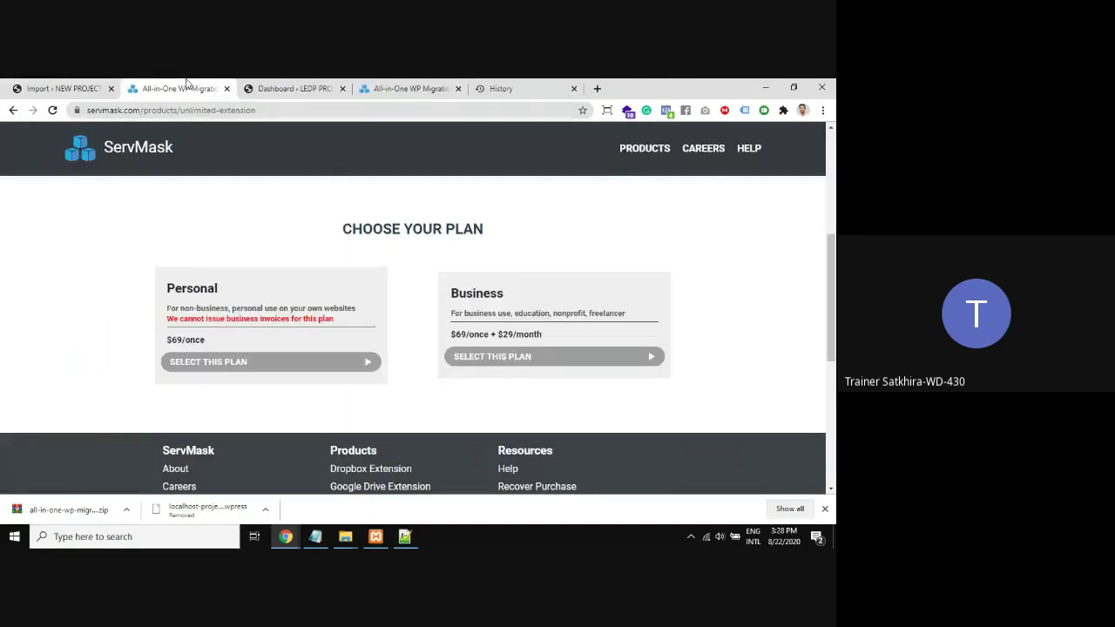
{"action": "middle_click", "coordinate": [187, 85]}
{"action": "middle_click", "coordinate": [188, 85]}
{"action": "middle_click", "coordinate": [178, 87]}
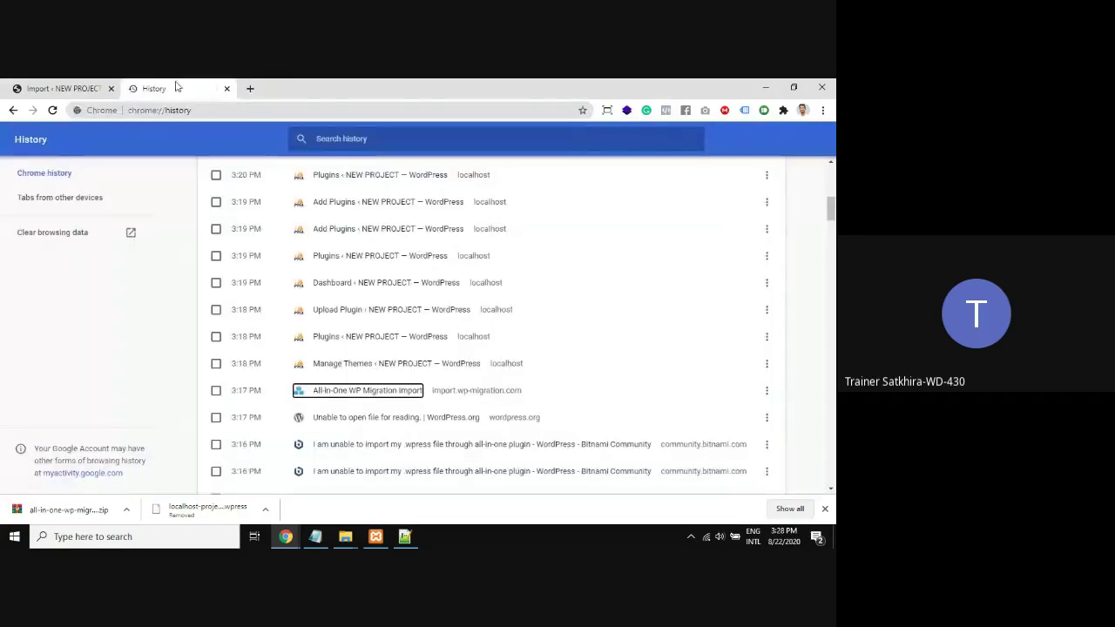
{"action": "middle_click", "coordinate": [175, 87]}
{"action": "left_click", "coordinate": [165, 88]}
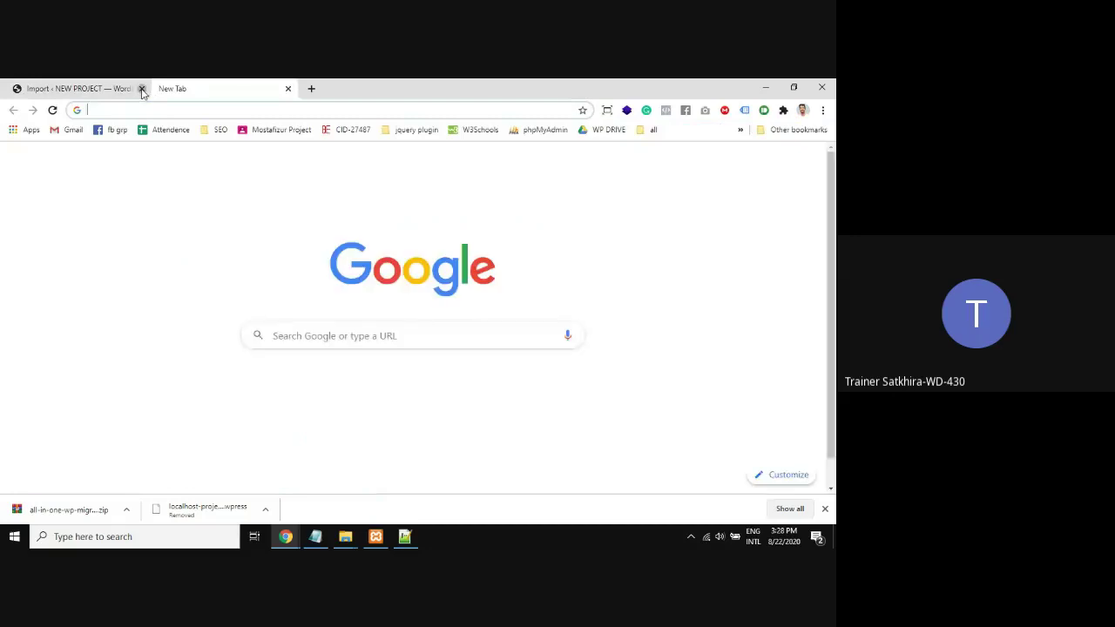
{"action": "left_click", "coordinate": [142, 88]}
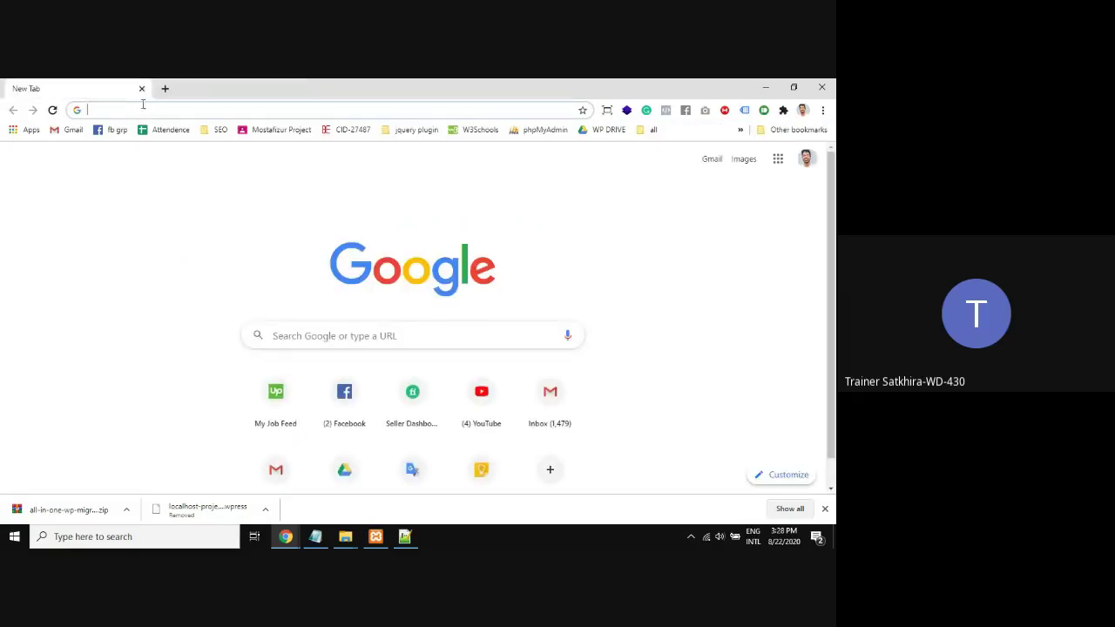
Load buyyourtheme.com/ledp/wp-admin to reach the live LEDP PROJECT dashboard
{"action": "left_click", "coordinate": [142, 111]}
{"action": "type", "text": "bu"}
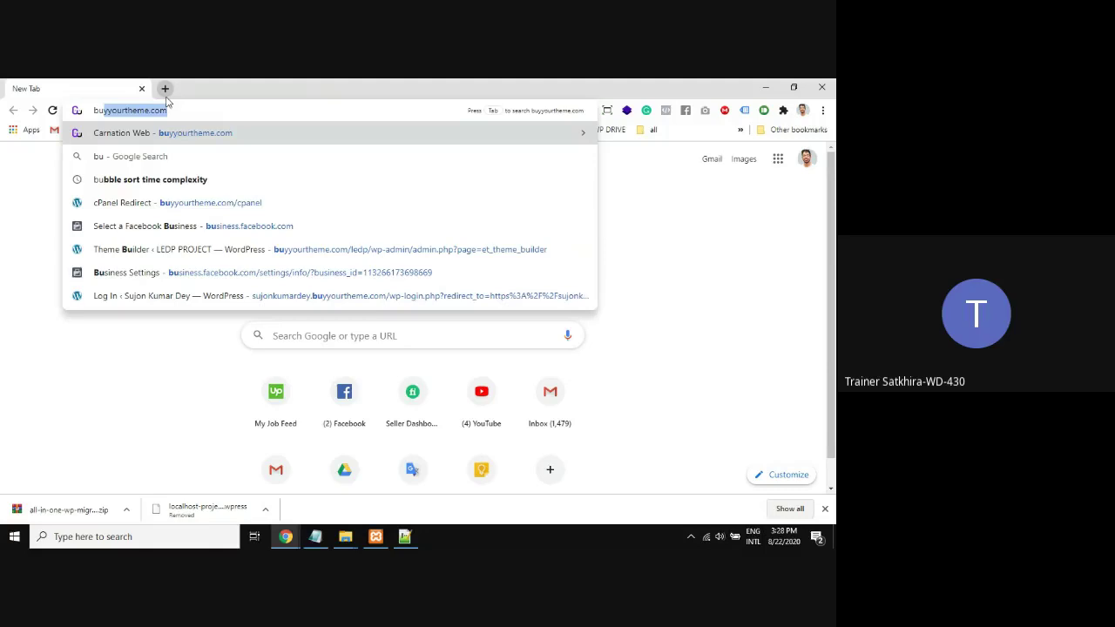
{"action": "key", "text": "Right"}
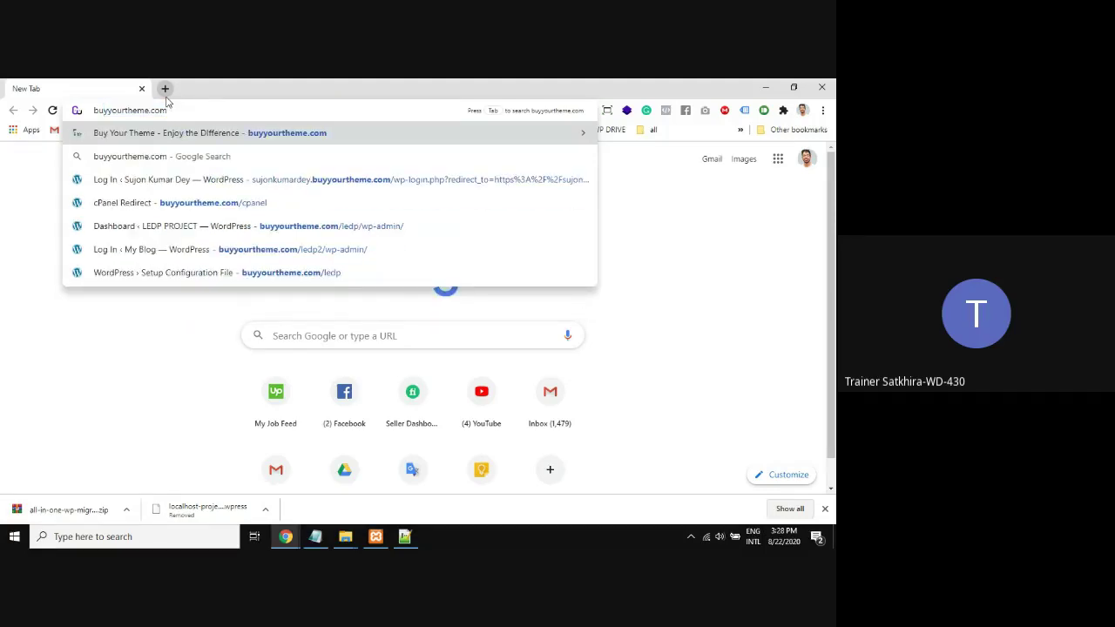
{"action": "type", "text": "/ledp/"}
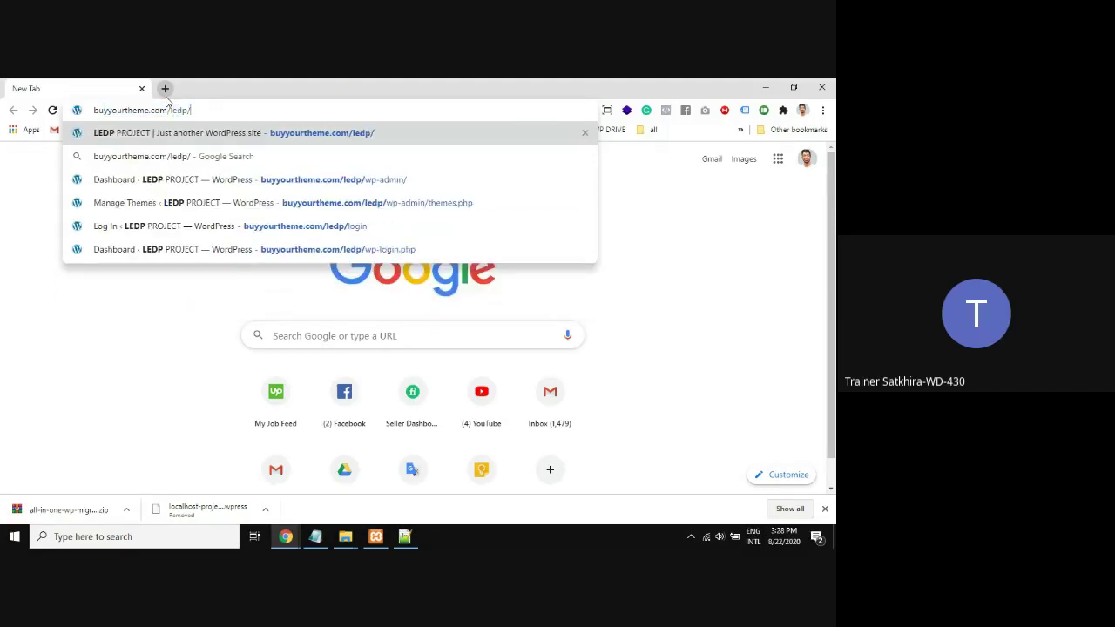
{"action": "type", "text": "w"}
{"action": "key", "text": "Return"}
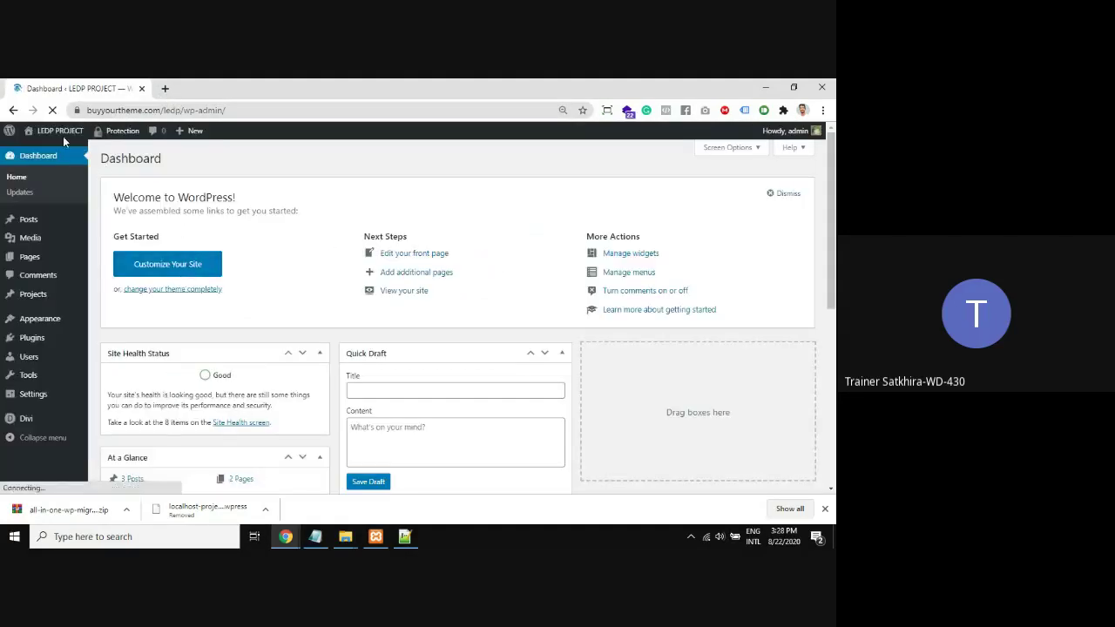
Open Visit Site in a new tab and scroll through the live LEDP PROJECT front page
{"action": "mouse_move", "coordinate": [55, 133]}
{"action": "middle_click", "coordinate": [54, 152]}
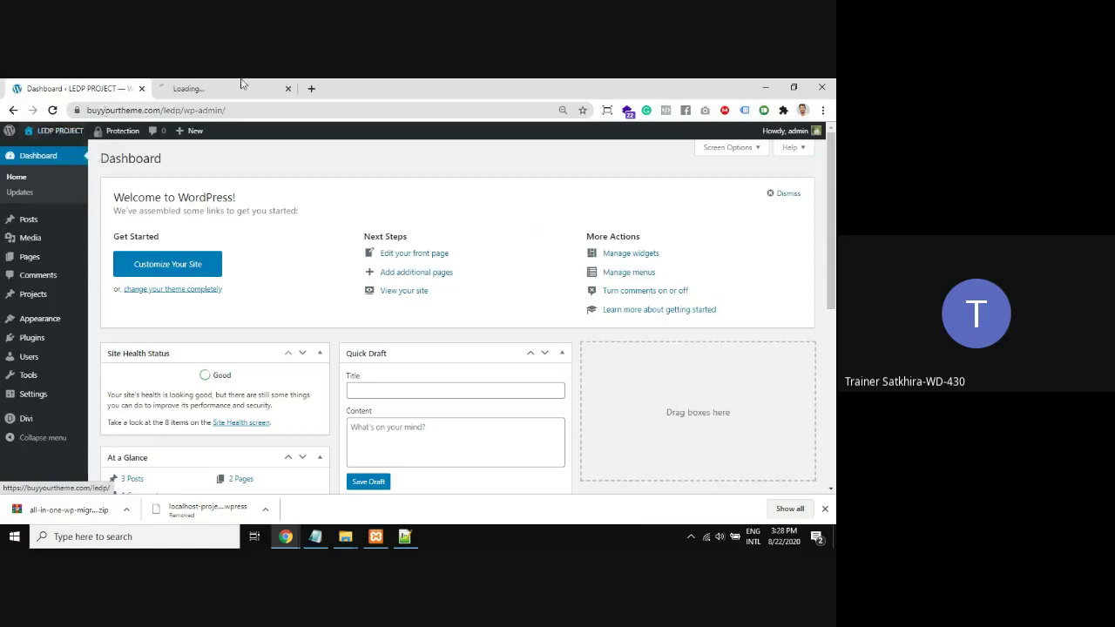
{"action": "left_click", "coordinate": [242, 87]}
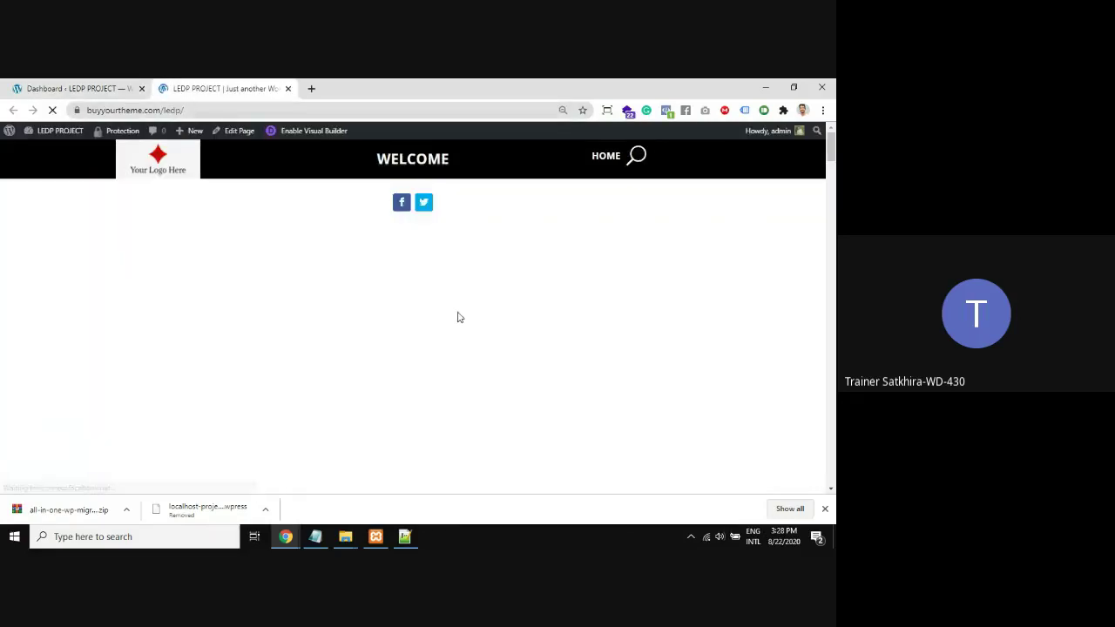
{"action": "scroll", "coordinate": [152, 250], "scroll_direction": "down", "scroll_amount": 10}
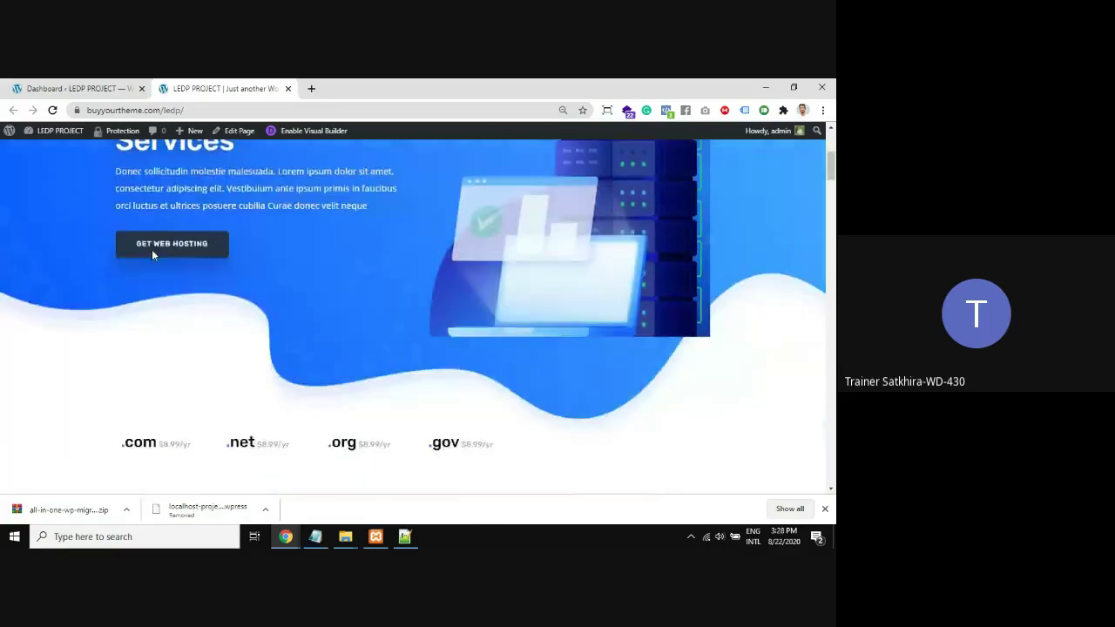
{"action": "scroll", "coordinate": [126, 247], "scroll_direction": "down", "scroll_amount": 12}
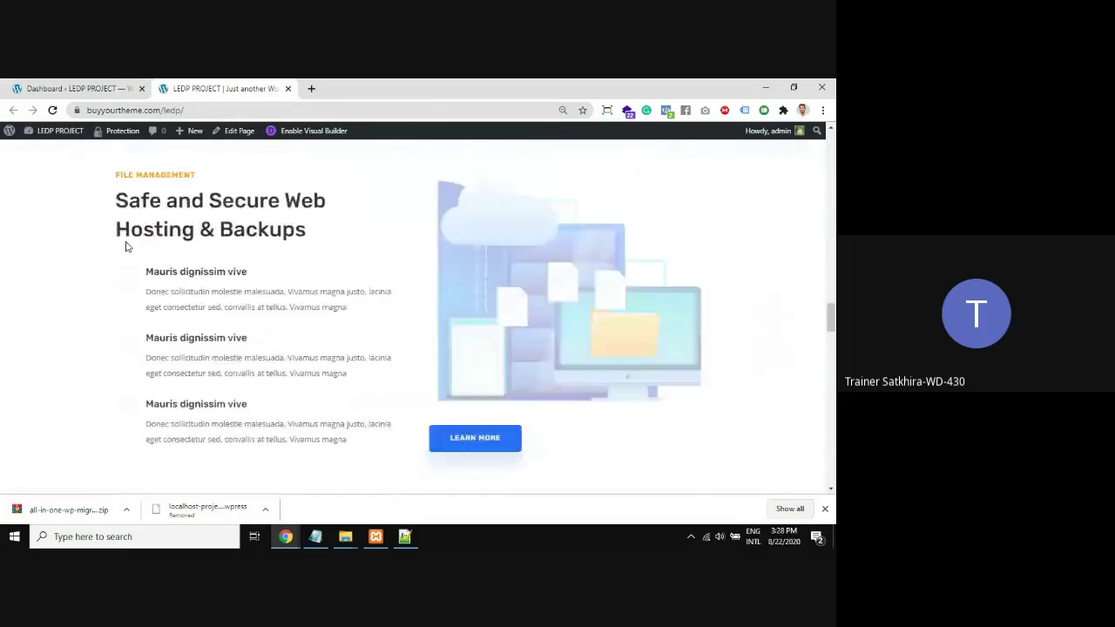
{"action": "scroll", "coordinate": [123, 245], "scroll_direction": "down", "scroll_amount": 5}
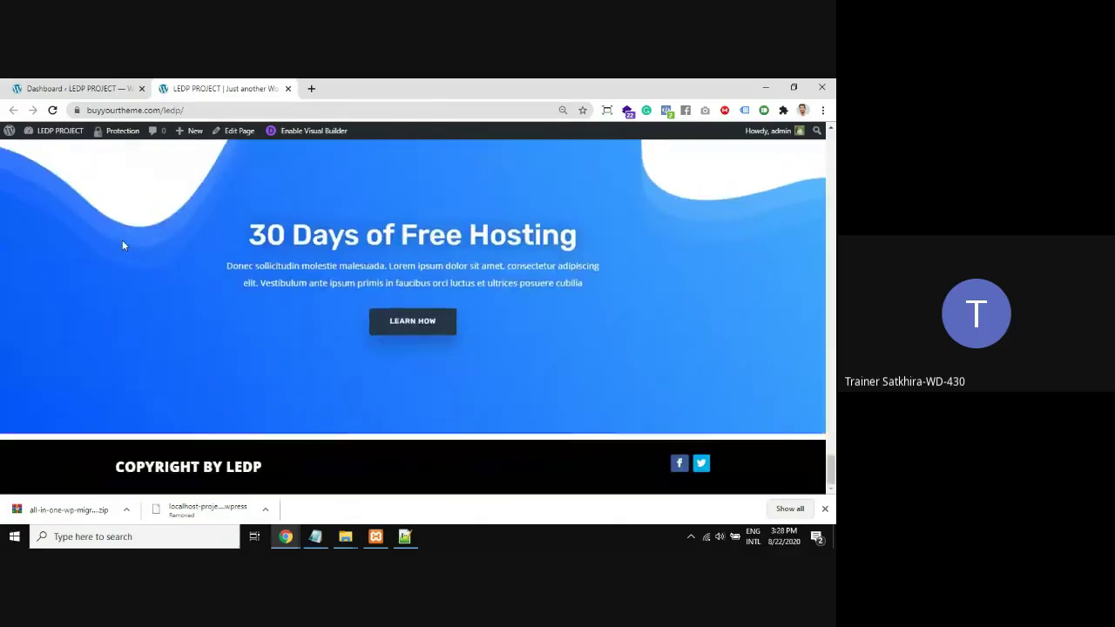
{"action": "scroll", "coordinate": [135, 265], "scroll_direction": "up", "scroll_amount": 10}
{"action": "scroll", "coordinate": [133, 258], "scroll_direction": "up", "scroll_amount": 10}
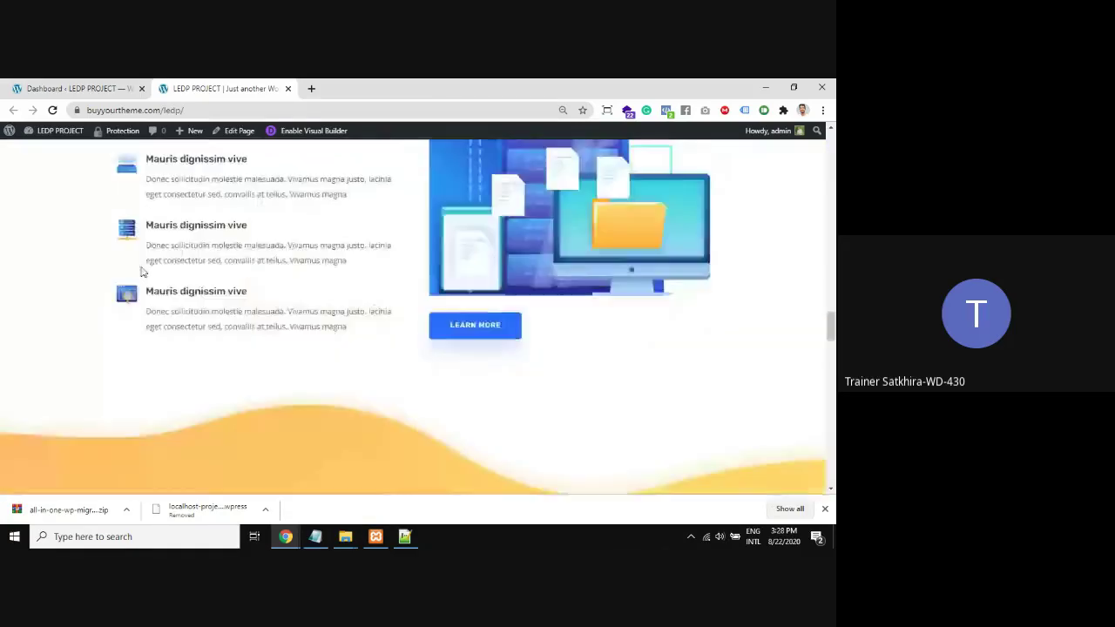
Select the domain part of the live site's URL in the address bar
{"action": "left_click", "coordinate": [190, 111]}
{"action": "left_click", "coordinate": [163, 110]}
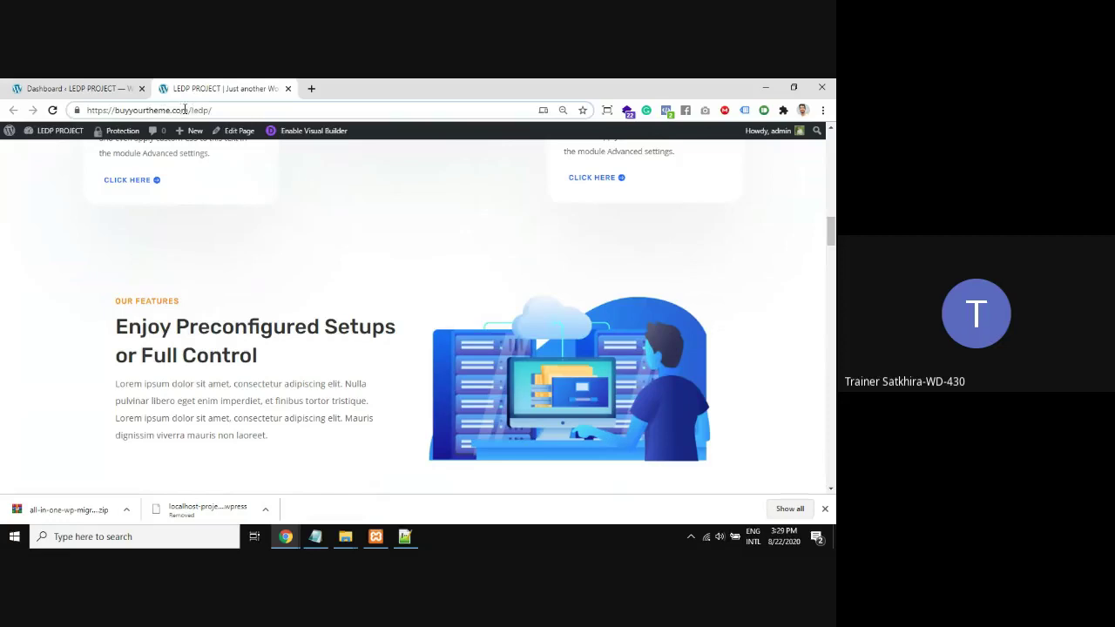
{"action": "left_click_drag", "start_coordinate": [185, 109], "coordinate": [1, 114]}
{"action": "left_click", "coordinate": [162, 108]}
Load a suggested subdomain admin page in a new tab, then close it
{"action": "left_click", "coordinate": [311, 88]}
{"action": "type", "text": "sujon"}
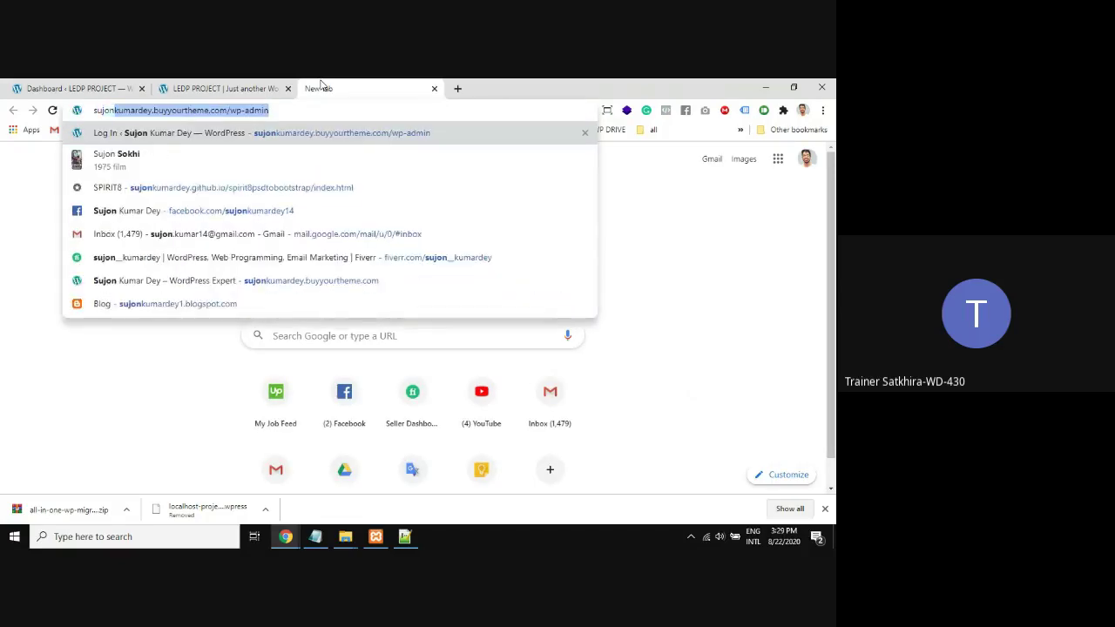
{"action": "key", "text": "Return"}
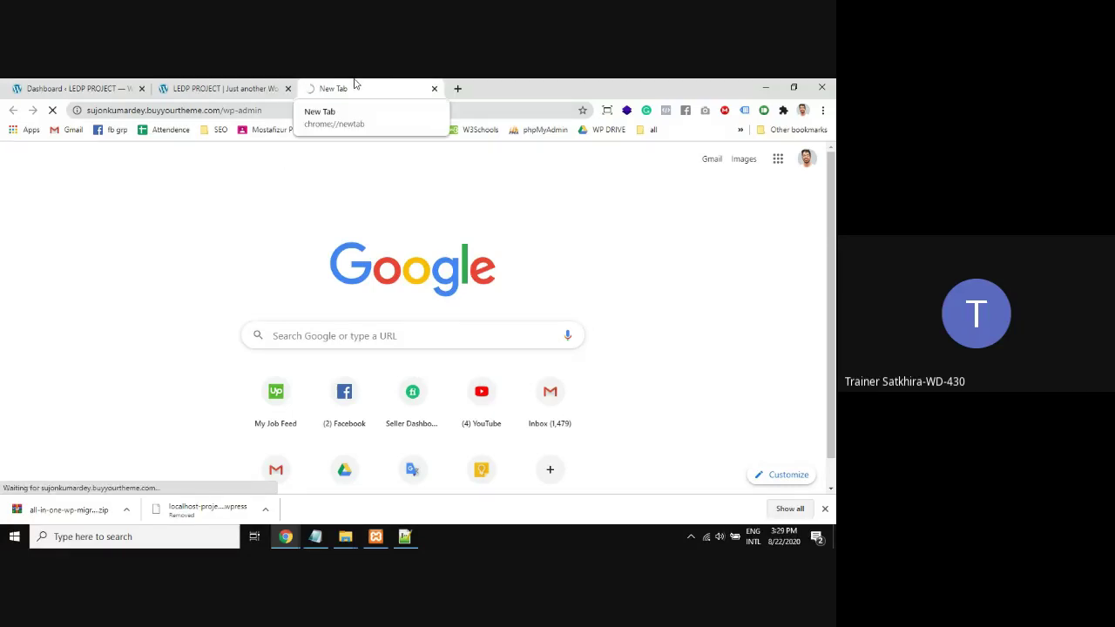
{"action": "key", "text": "ctrl+w"}
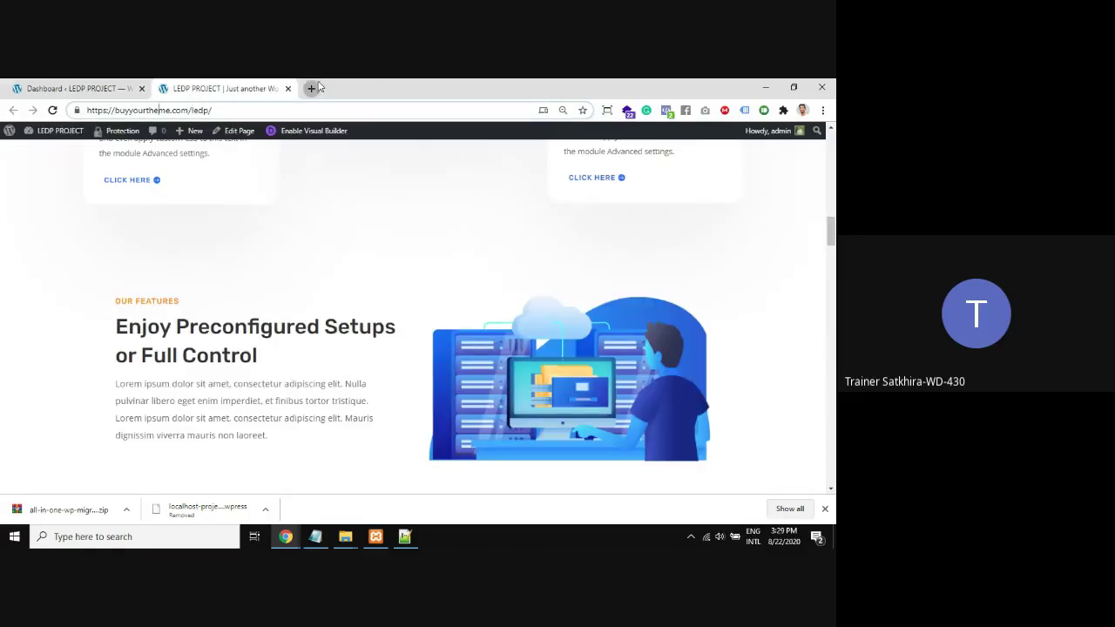
Load buyyourtheme.com/cpanel in a new tab to reach the cPanel login page
{"action": "left_click", "coordinate": [310, 88]}
{"action": "type", "text": "buy"}
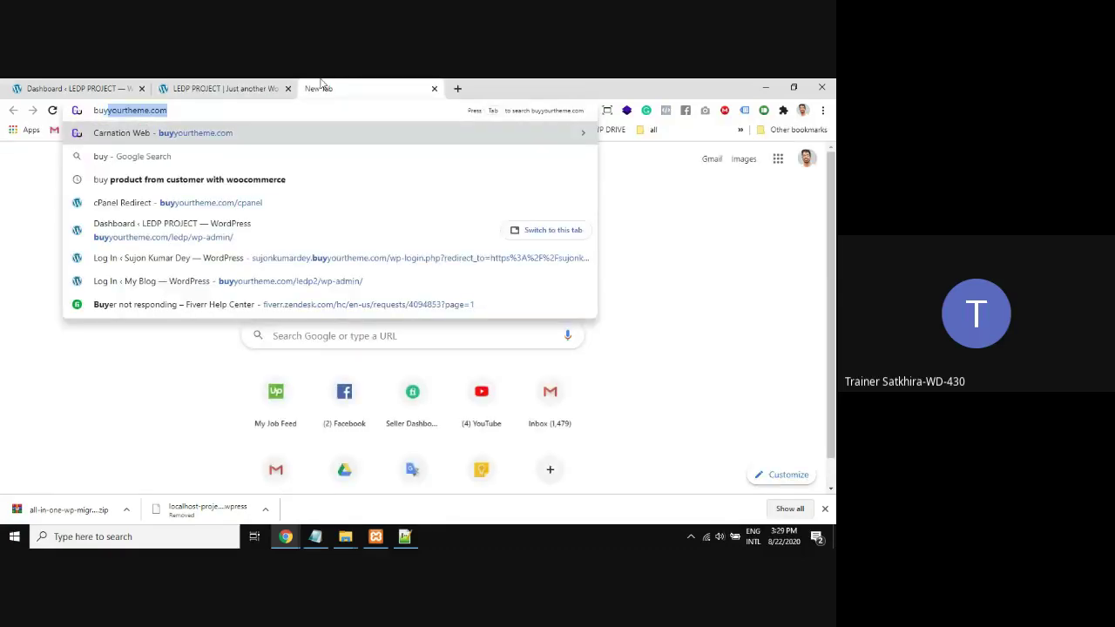
{"action": "key", "text": "Right"}
{"action": "type", "text": "/c"}
{"action": "key", "text": "Return"}
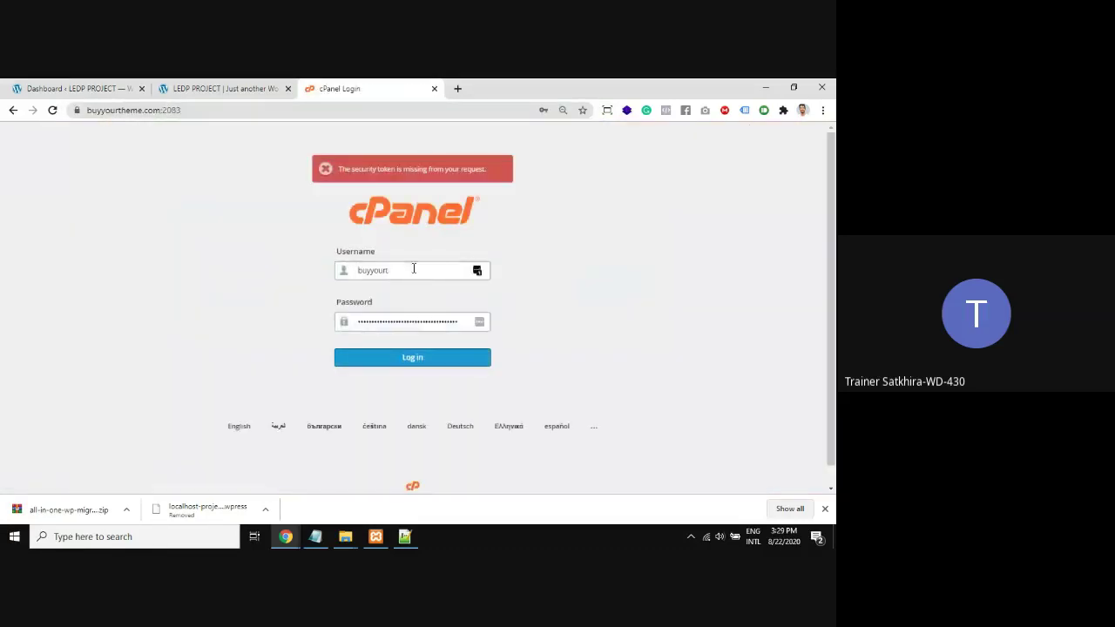
Log in to cPanel with the saved credentials
{"action": "left_click", "coordinate": [413, 270]}
{"action": "left_click", "coordinate": [312, 341]}
{"action": "left_click", "coordinate": [378, 351]}
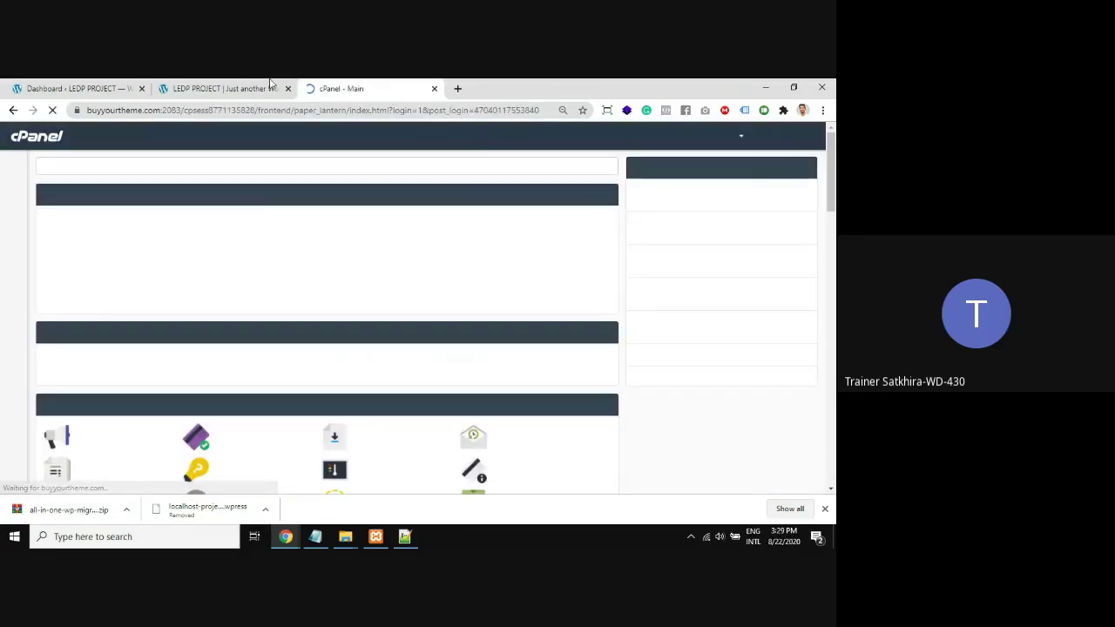
{"action": "left_click", "coordinate": [272, 85]}
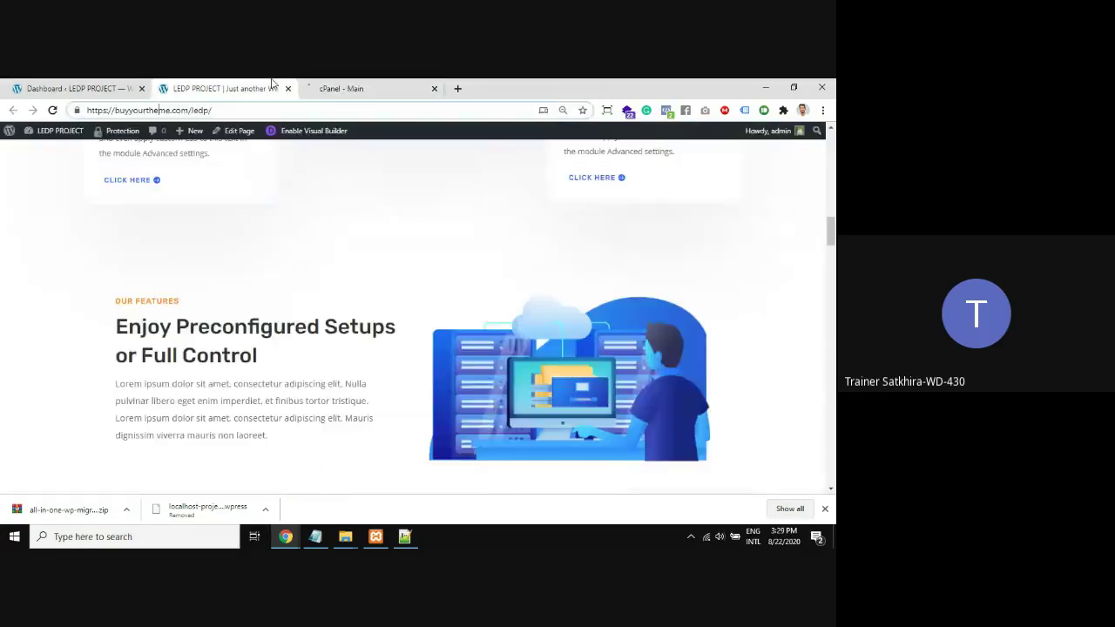
{"action": "left_click", "coordinate": [386, 85]}
Open the WordPress installer under Softaculous Apps Installer
{"action": "scroll", "coordinate": [436, 253], "scroll_direction": "down", "scroll_amount": 5}
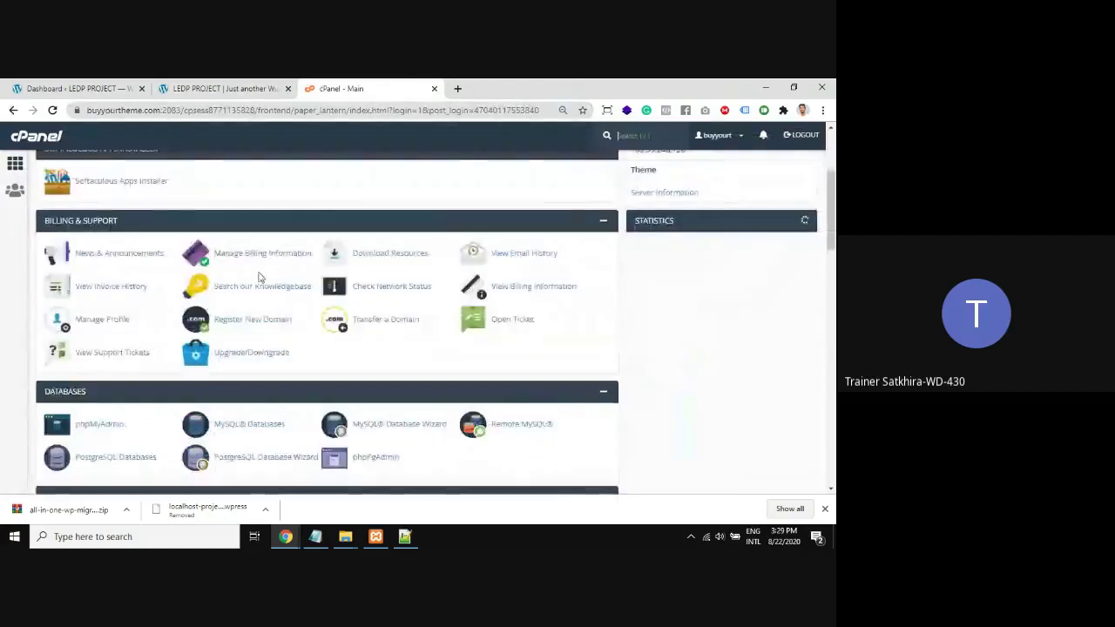
{"action": "scroll", "coordinate": [540, 313], "scroll_direction": "up", "scroll_amount": 3}
{"action": "scroll", "coordinate": [392, 313], "scroll_direction": "up", "scroll_amount": 1}
{"action": "scroll", "coordinate": [148, 288], "scroll_direction": "down", "scroll_amount": 2}
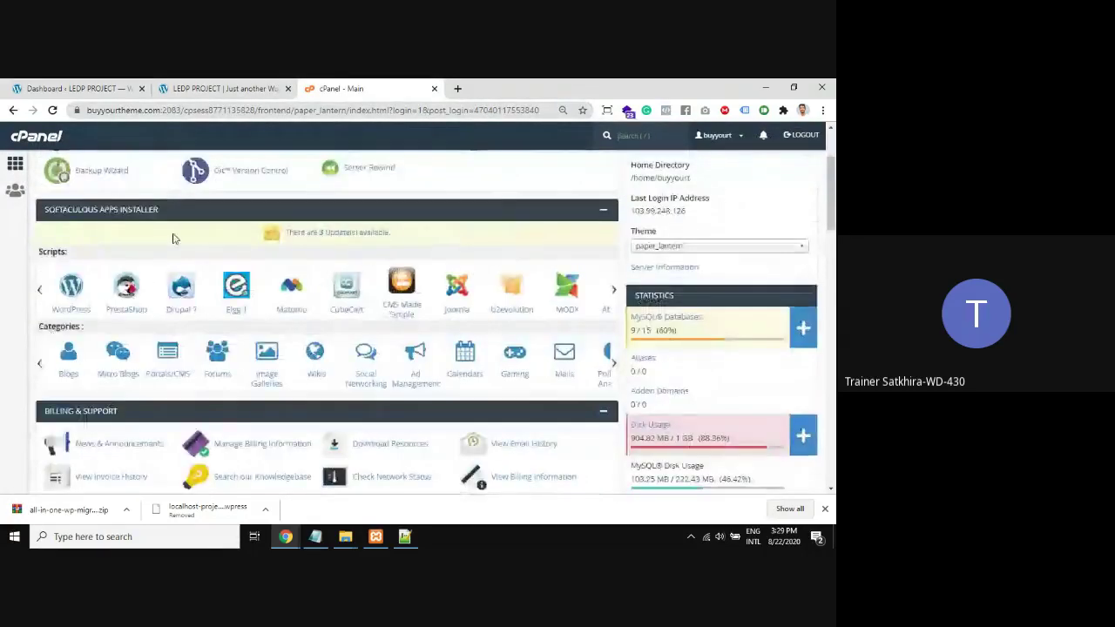
{"action": "left_click", "coordinate": [69, 287]}
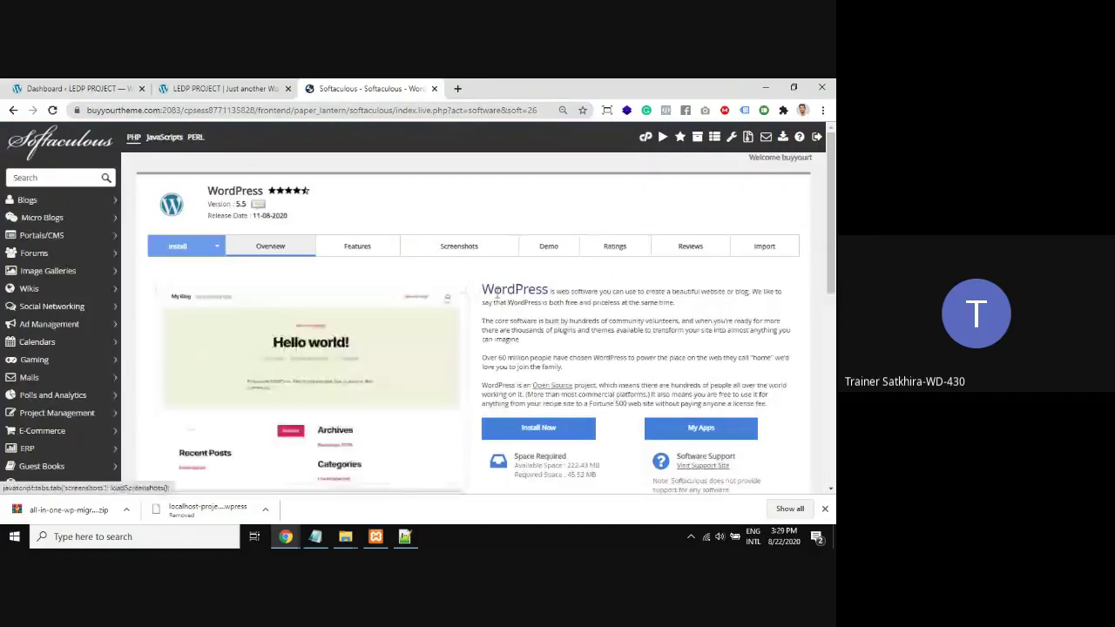
Start a new WordPress install on buyyourtheme.com with installation directory ledpnew
{"action": "scroll", "coordinate": [562, 344], "scroll_direction": "down", "scroll_amount": 2}
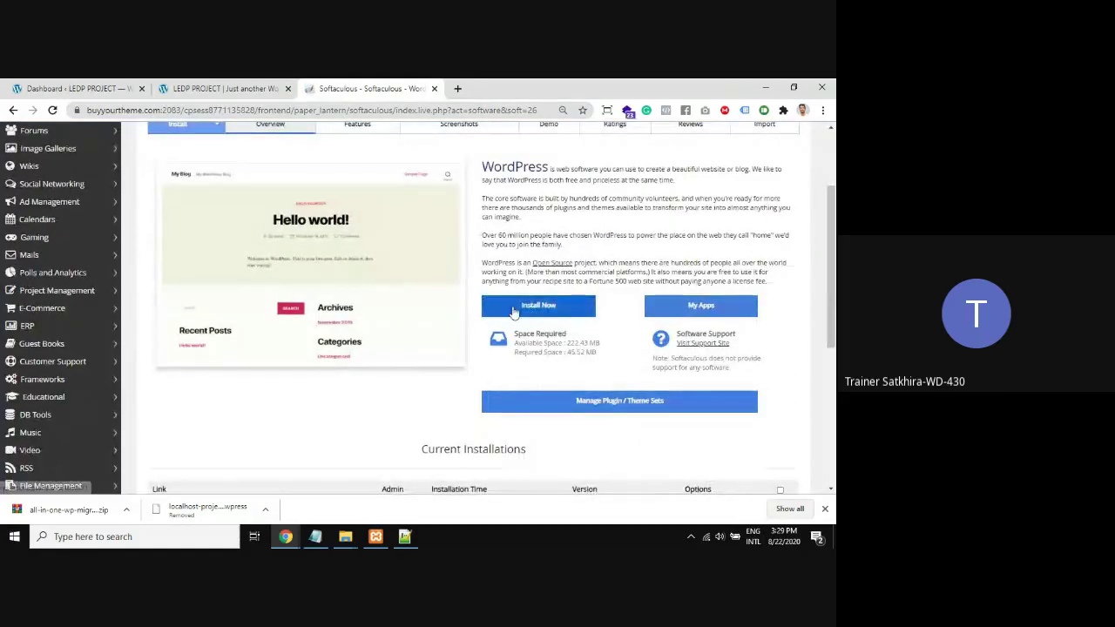
{"action": "left_click", "coordinate": [555, 310]}
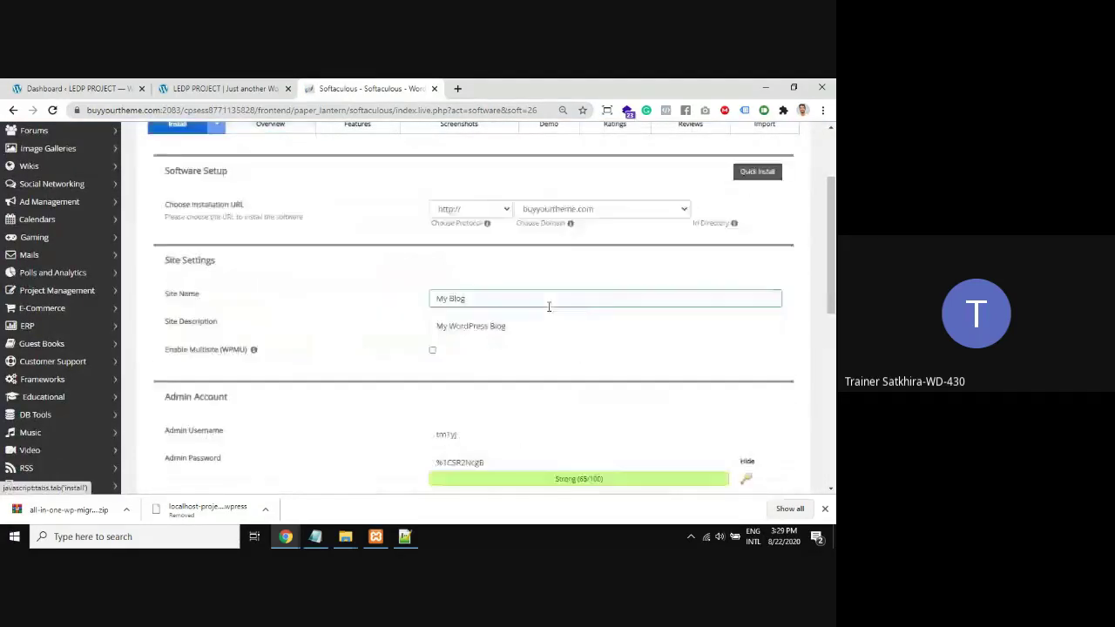
{"action": "left_click", "coordinate": [621, 271]}
{"action": "left_click", "coordinate": [618, 272]}
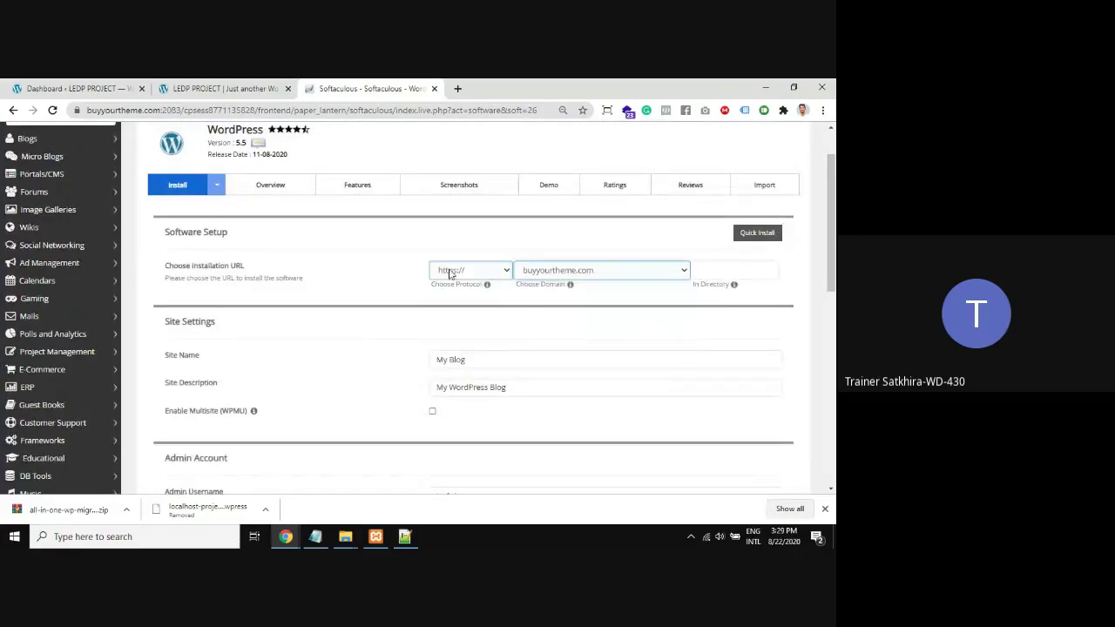
{"action": "left_click", "coordinate": [595, 271]}
{"action": "left_click", "coordinate": [596, 271]}
{"action": "left_click", "coordinate": [734, 270]}
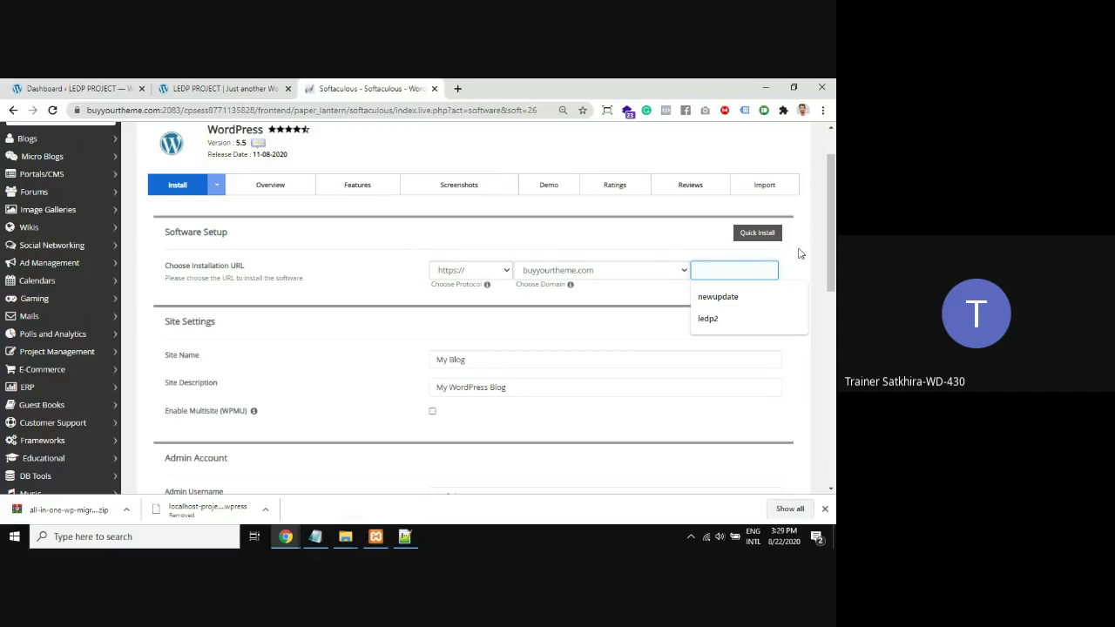
{"action": "type", "text": "L"}
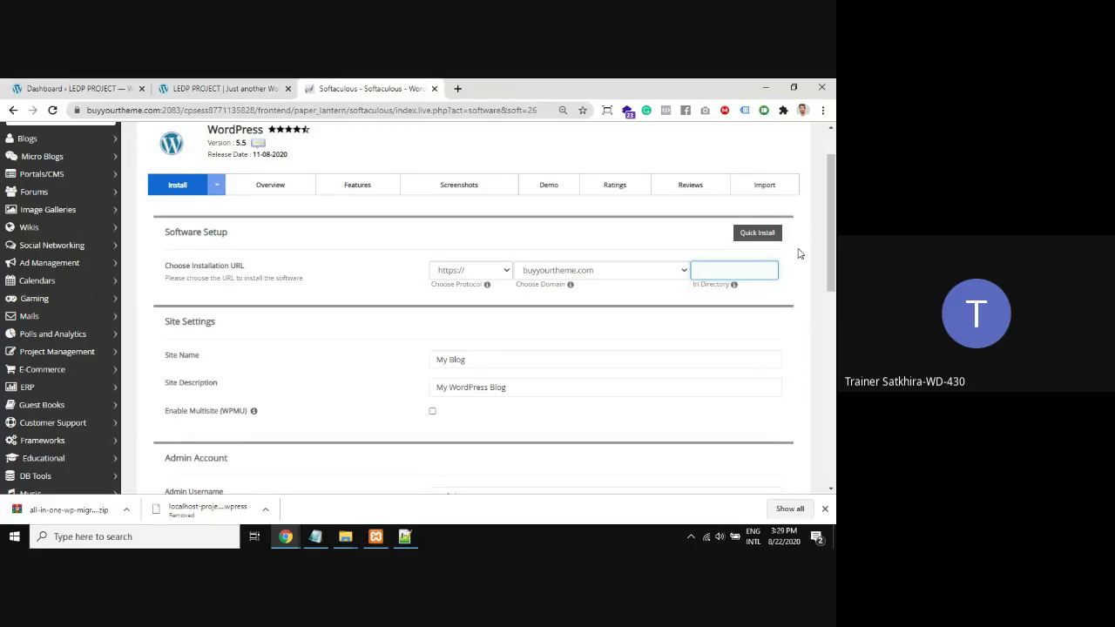
{"action": "type", "text": "ED"}
{"action": "key", "text": "BackSpace"}
{"action": "key", "text": "BackSpace"}
{"action": "key", "text": "BackSpace"}
{"action": "type", "text": "le"}
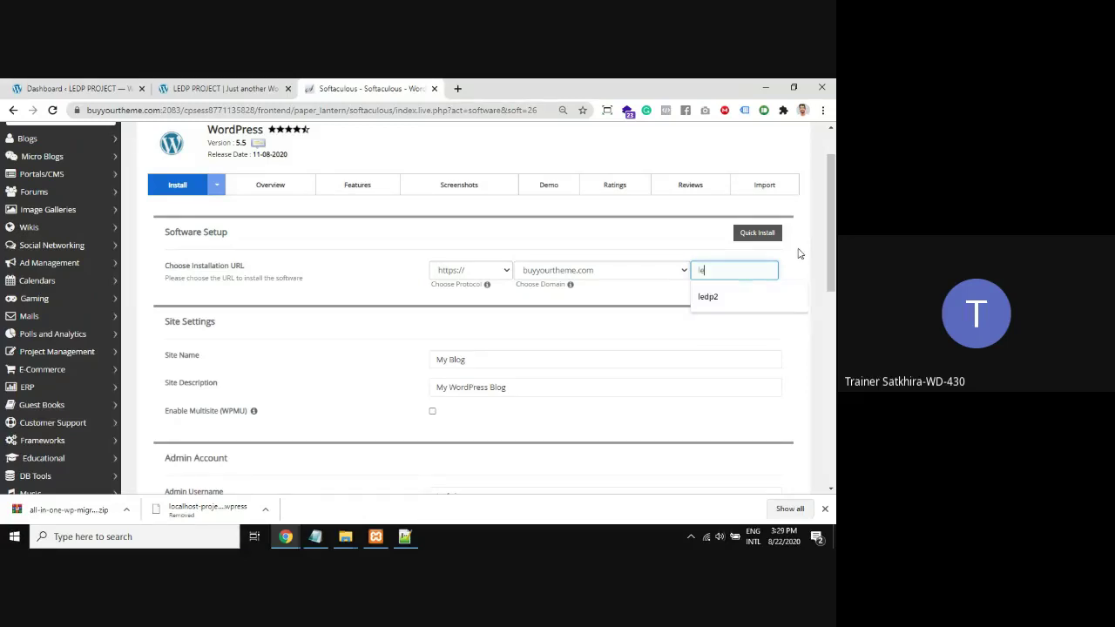
{"action": "type", "text": "dpr"}
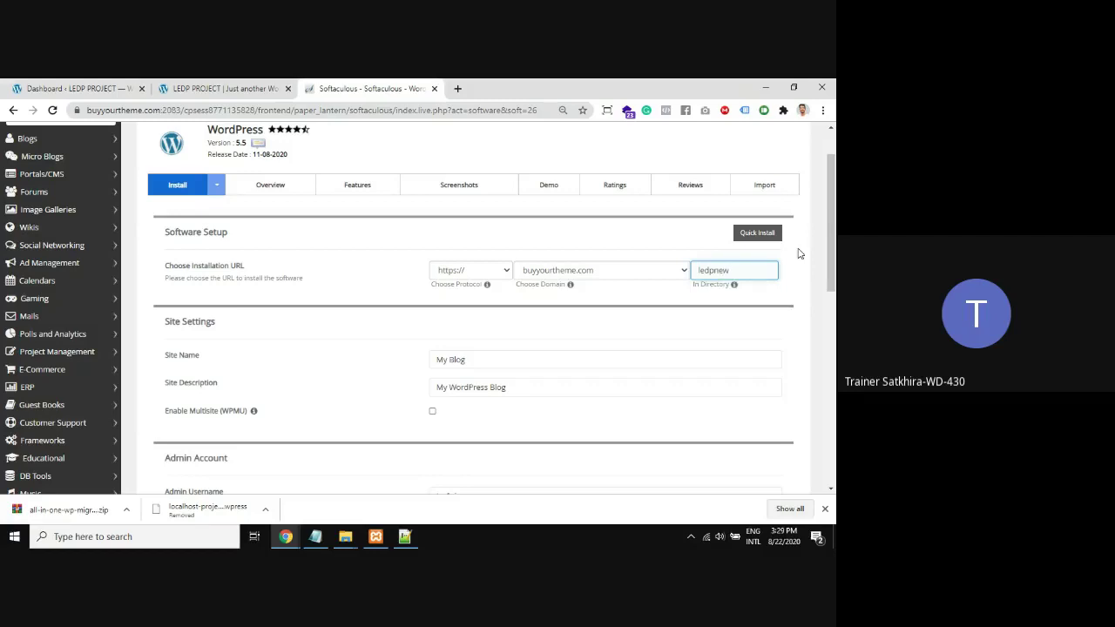
Switch the form to Quick Install and select the admin username and password fields
{"action": "scroll", "coordinate": [544, 235], "scroll_direction": "down", "scroll_amount": 2}
{"action": "scroll", "coordinate": [579, 250], "scroll_direction": "up", "scroll_amount": 1}
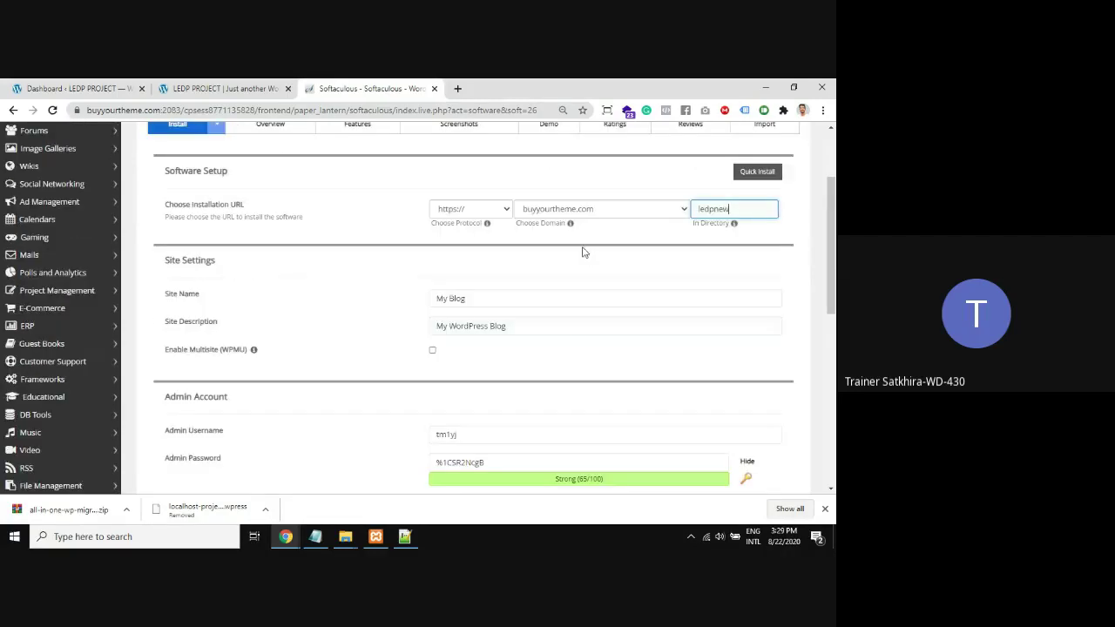
{"action": "left_click", "coordinate": [758, 172]}
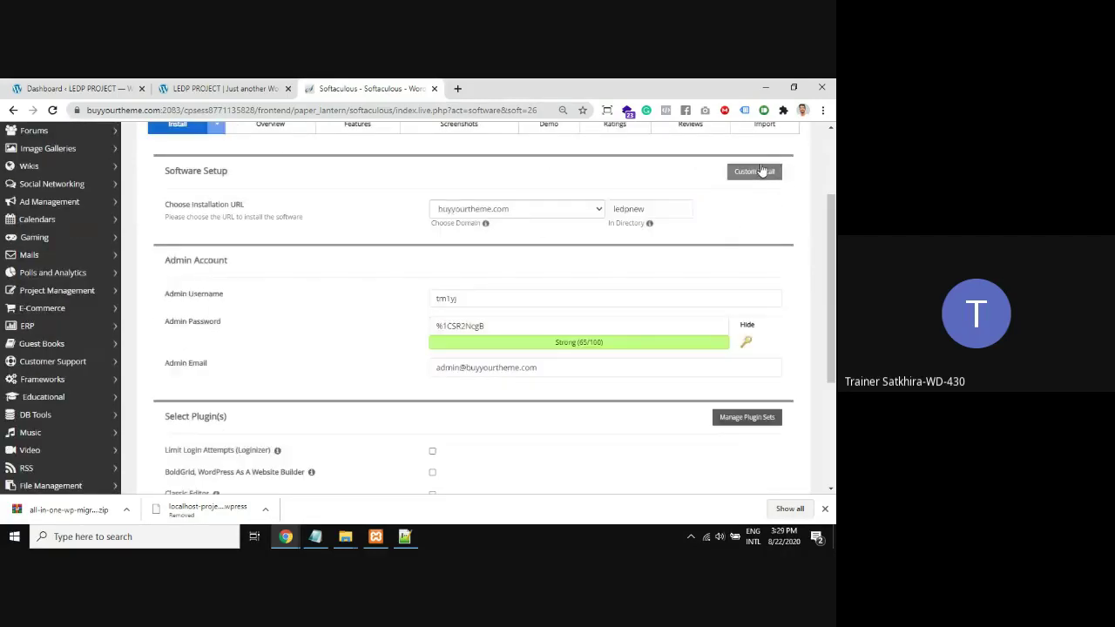
{"action": "scroll", "coordinate": [477, 282], "scroll_direction": "down", "scroll_amount": 2}
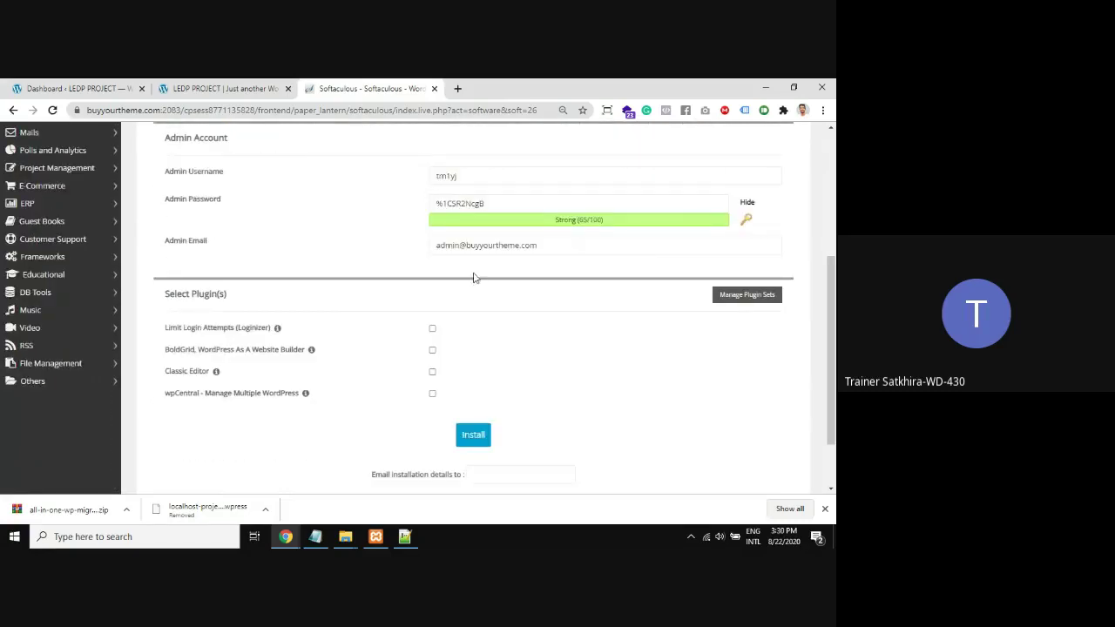
{"action": "left_click", "coordinate": [491, 171]}
{"action": "double_click", "coordinate": [494, 174]}
{"action": "key", "text": "ctrl+c"}
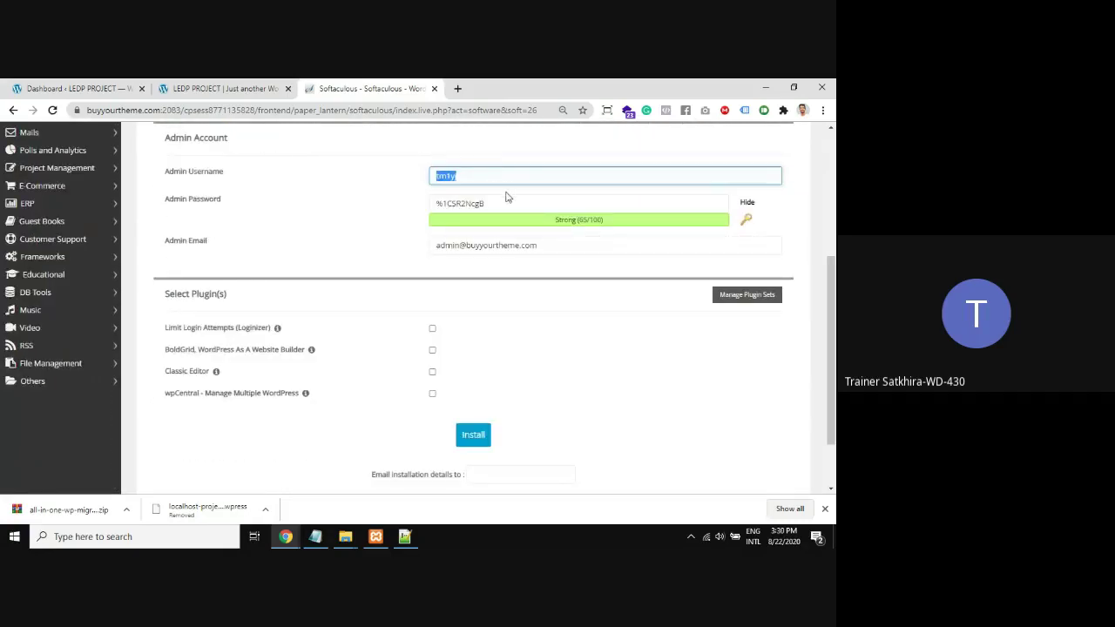
{"action": "left_click", "coordinate": [504, 203]}
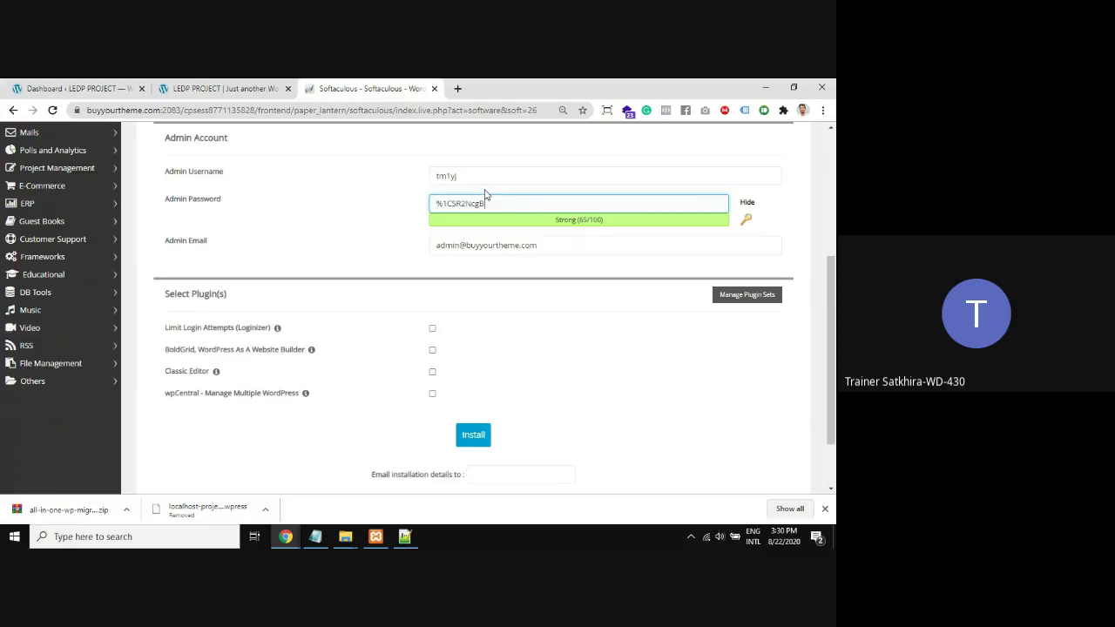
Launch Notepad from the Run box after a failed first attempt
{"action": "key", "text": "super+r"}
{"action": "type", "text": "n"}
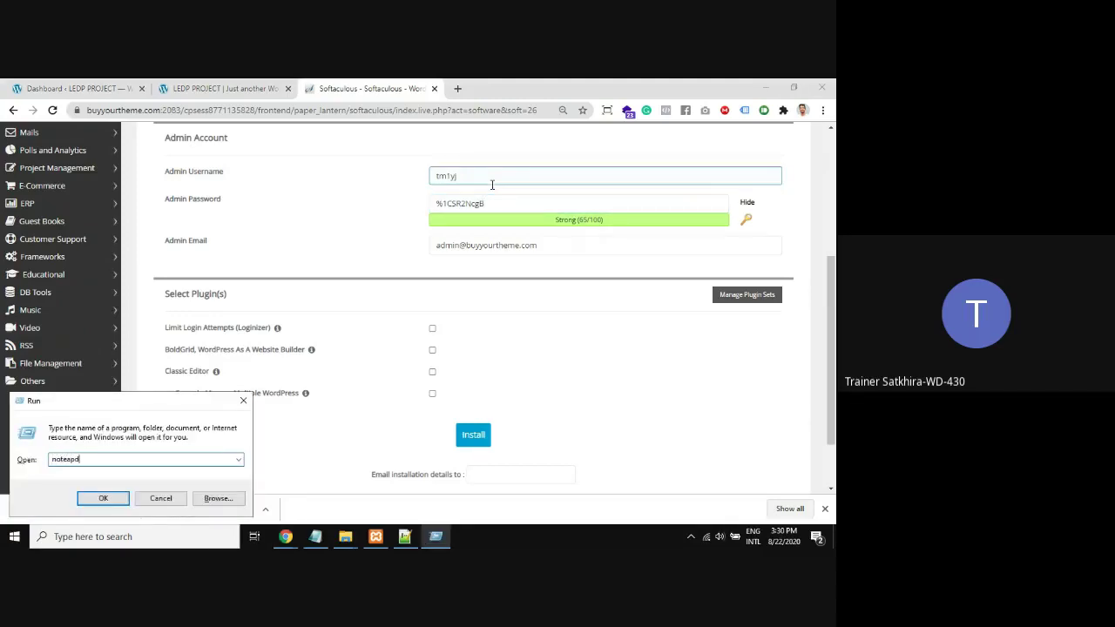
{"action": "key", "text": "Return"}
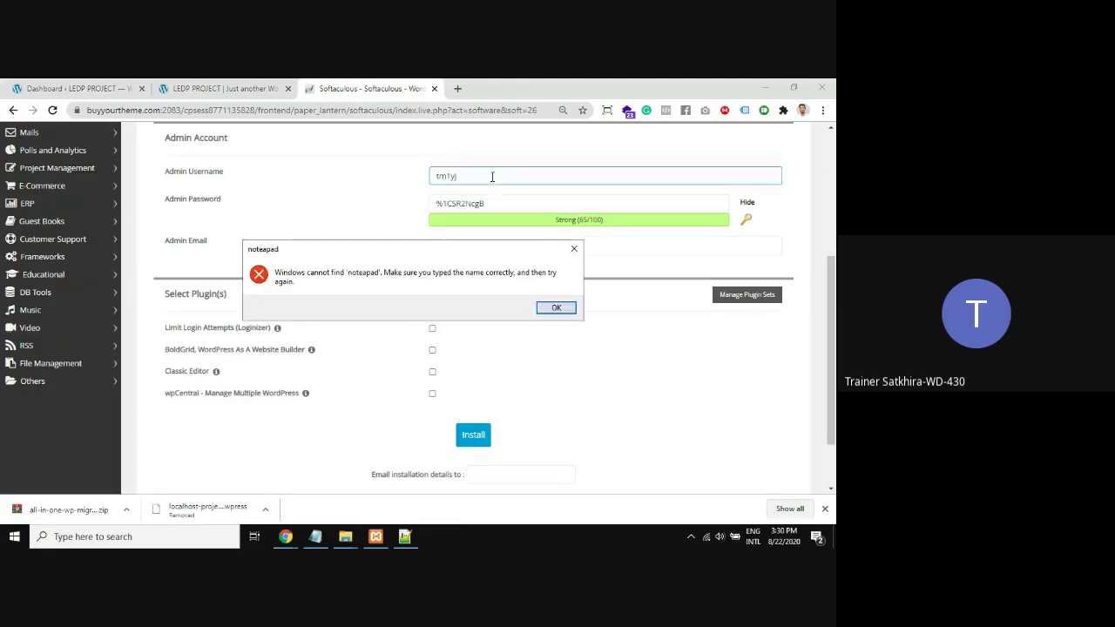
{"action": "left_click", "coordinate": [555, 309]}
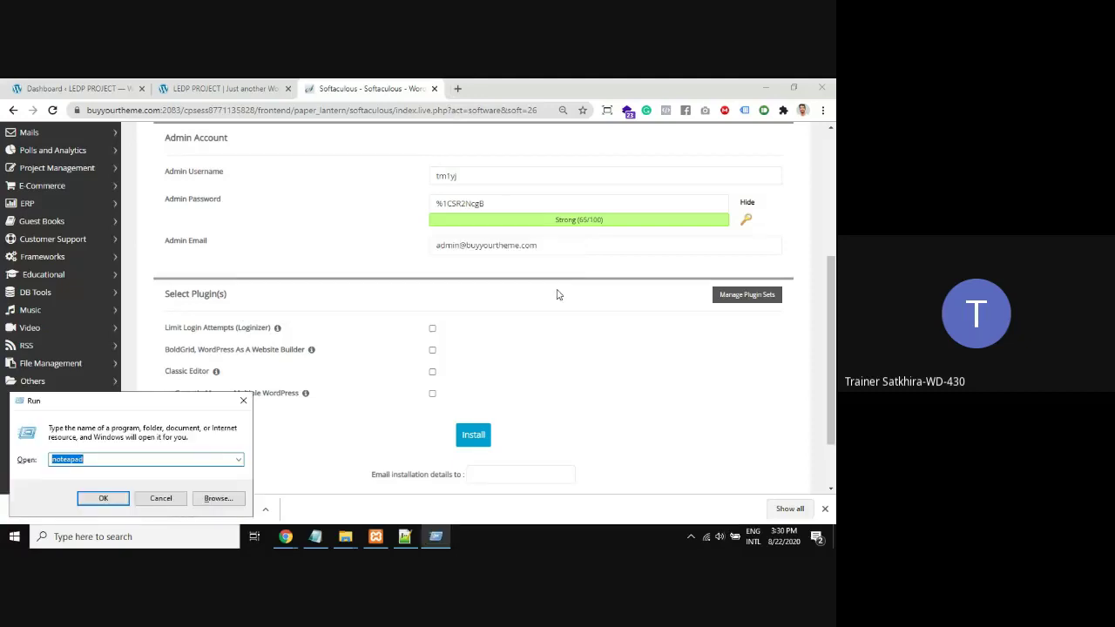
{"action": "key", "text": "super"}
{"action": "type", "text": "n"}
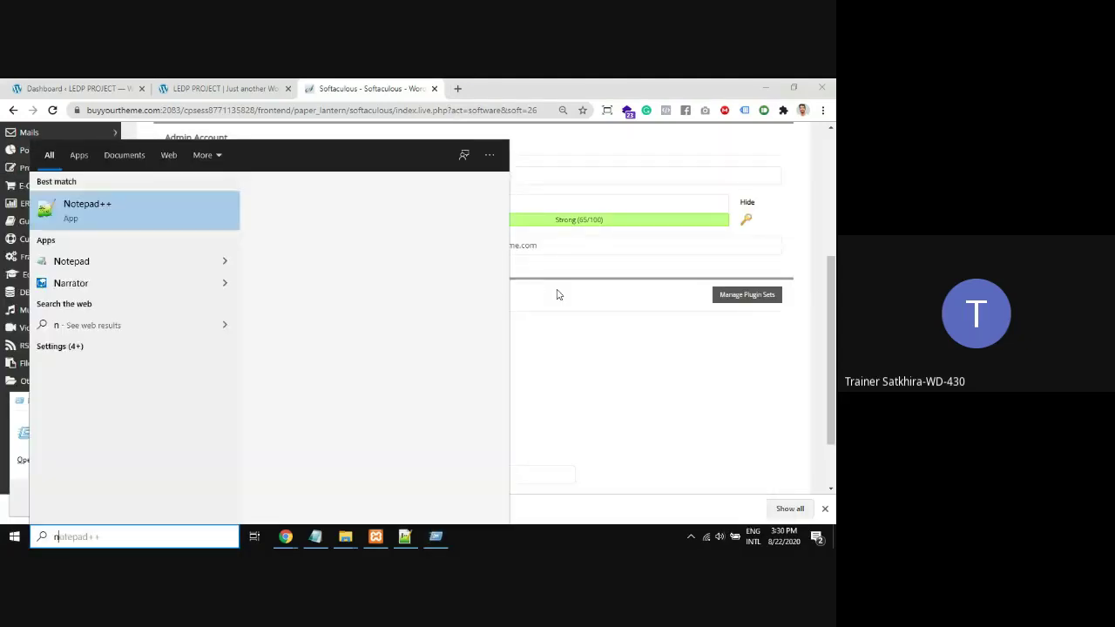
{"action": "key", "text": "Escape"}
{"action": "type", "text": "notepad"}
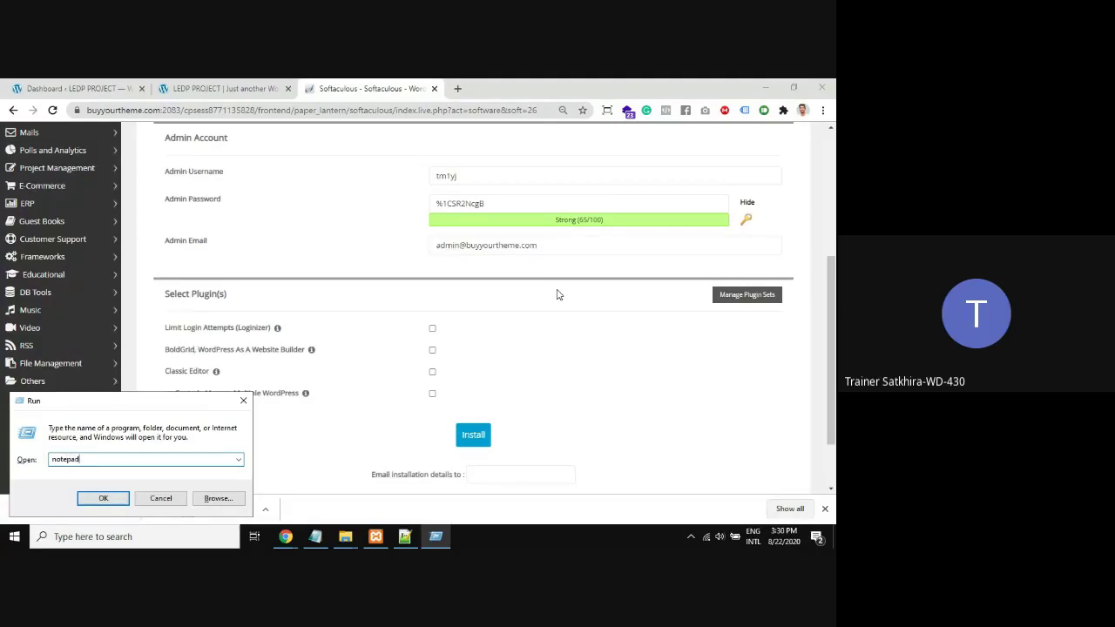
{"action": "key", "text": "Return"}
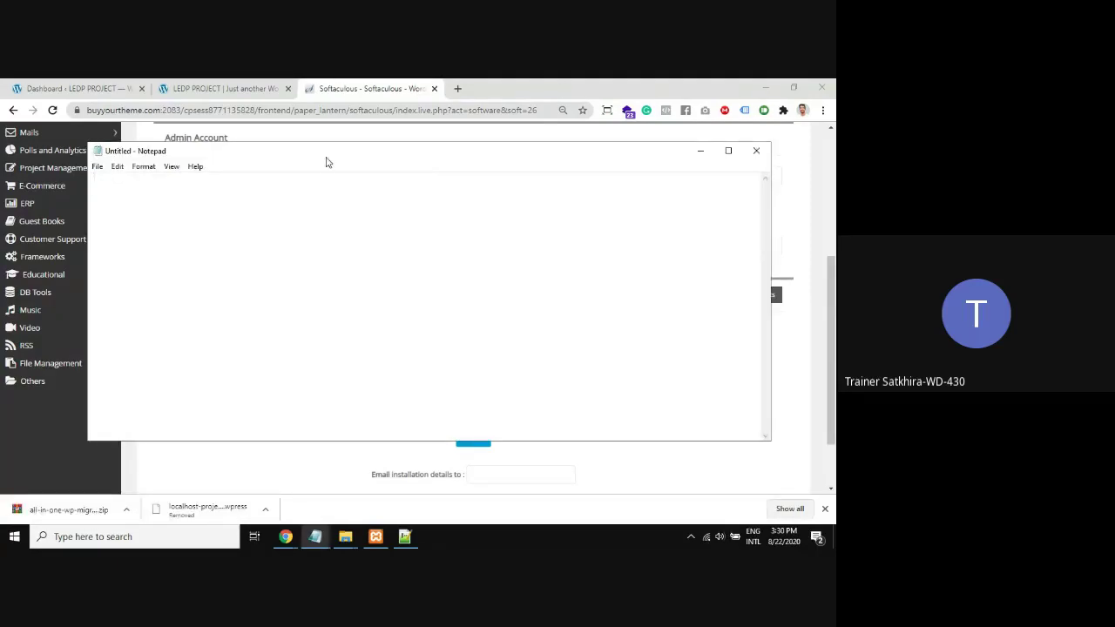
{"action": "left_click_drag", "start_coordinate": [326, 162], "coordinate": [418, 218]}
Copy the admin username and password from Softaculous onto separate lines in Notepad
{"action": "double_click", "coordinate": [458, 178]}
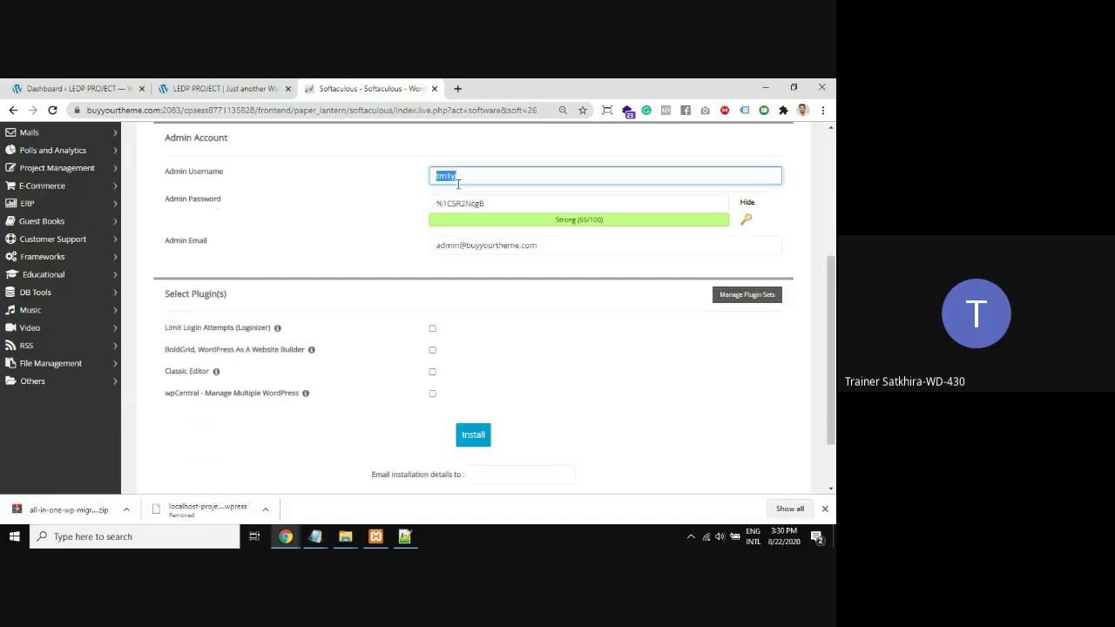
{"action": "mouse_move", "coordinate": [315, 537]}
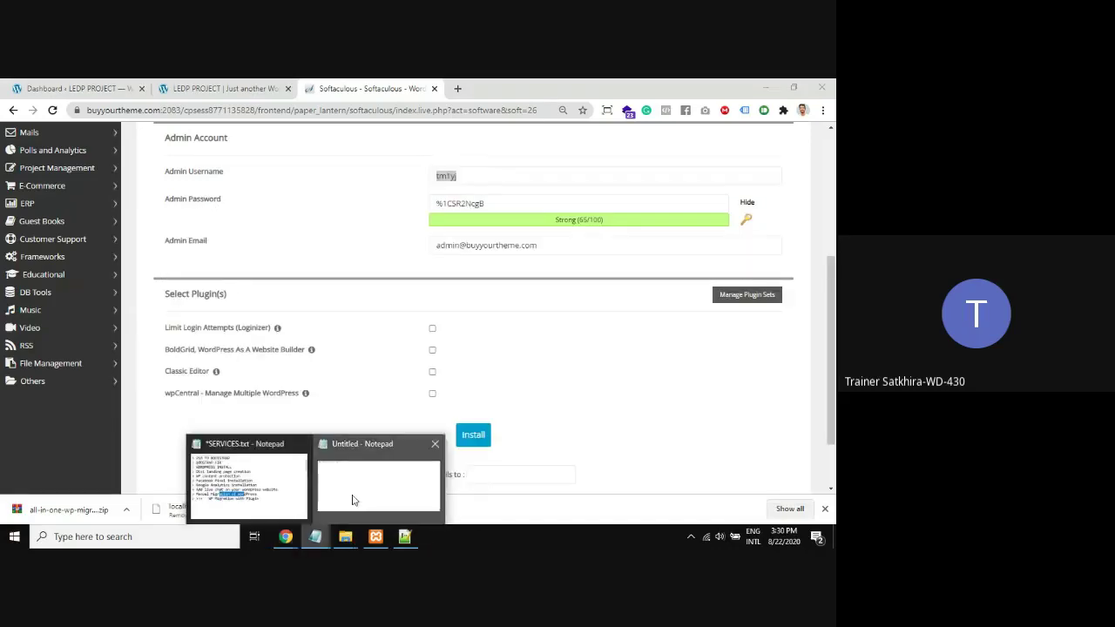
{"action": "left_click", "coordinate": [353, 500]}
{"action": "key", "text": "ctrl+v"}
{"action": "double_click", "coordinate": [470, 202]}
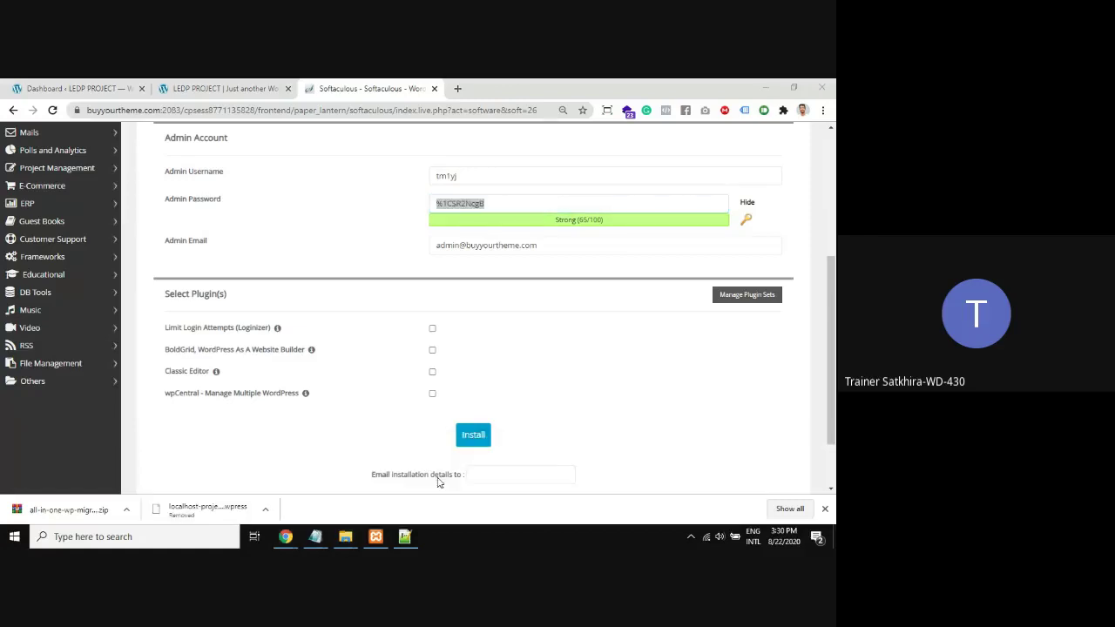
{"action": "mouse_move", "coordinate": [327, 540]}
{"action": "left_click", "coordinate": [477, 484]}
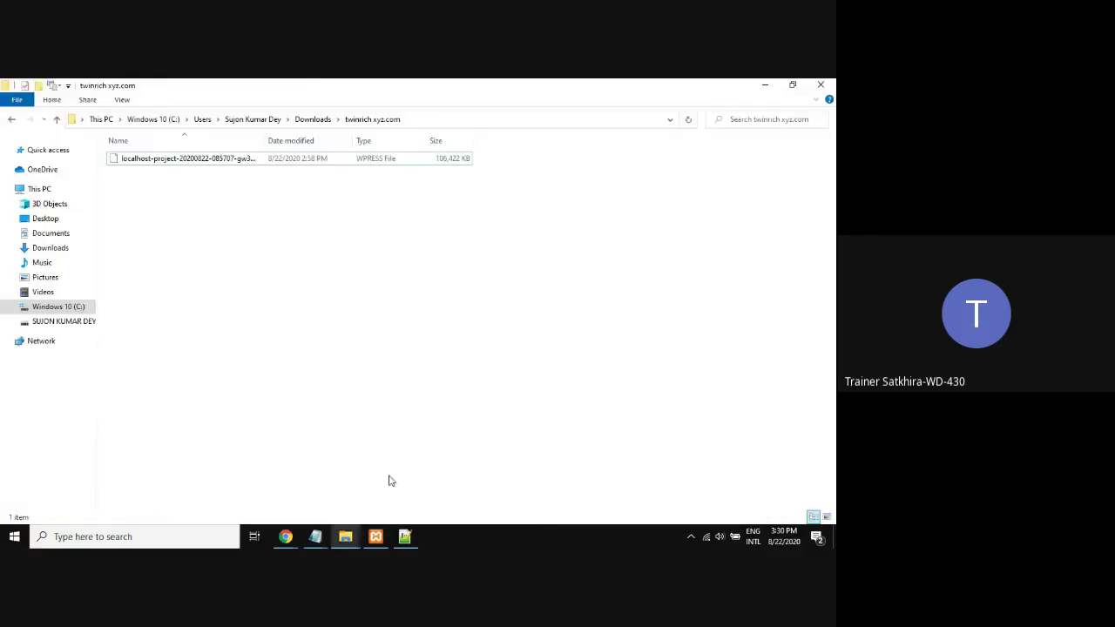
{"action": "left_click", "coordinate": [331, 480]}
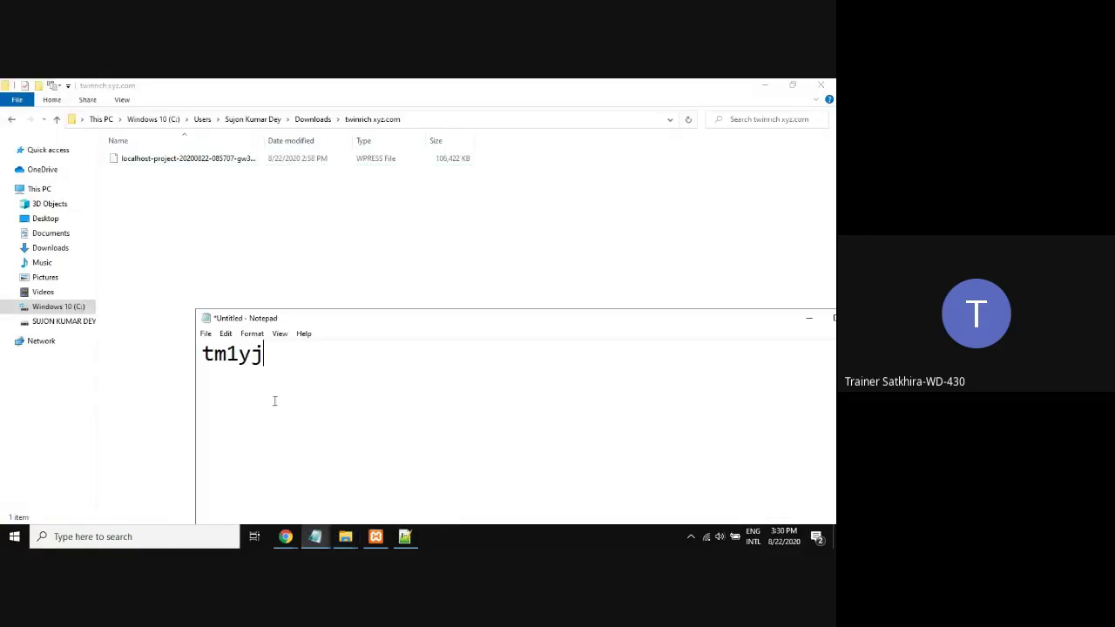
{"action": "key", "text": "Return"}
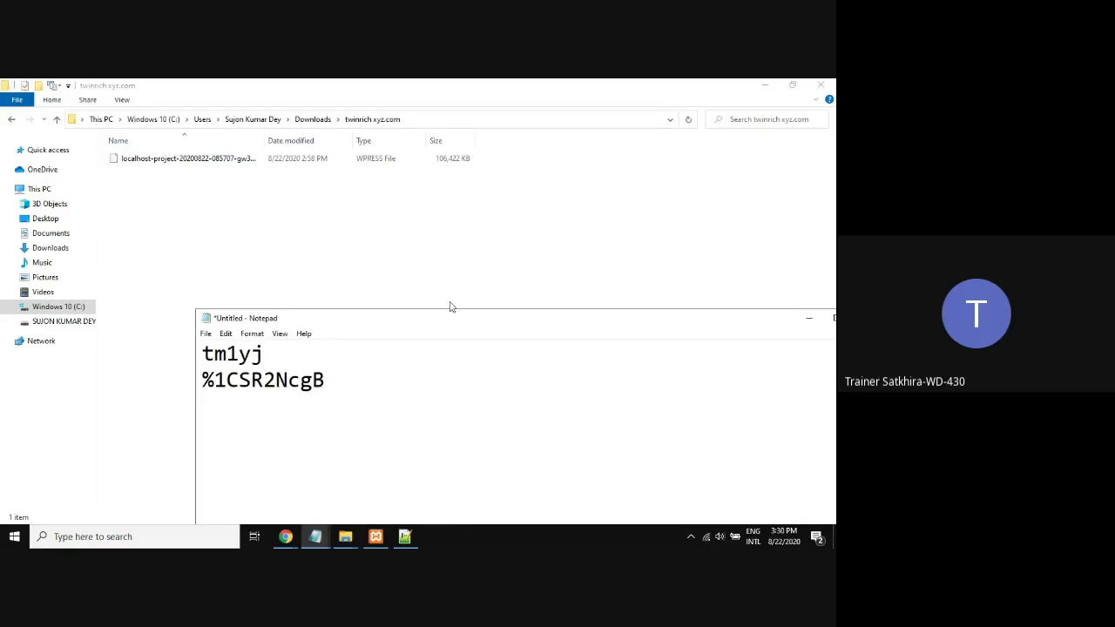
Return to the Softaculous install form in the browser
{"action": "left_click", "coordinate": [450, 307]}
{"action": "mouse_move", "coordinate": [286, 537]}
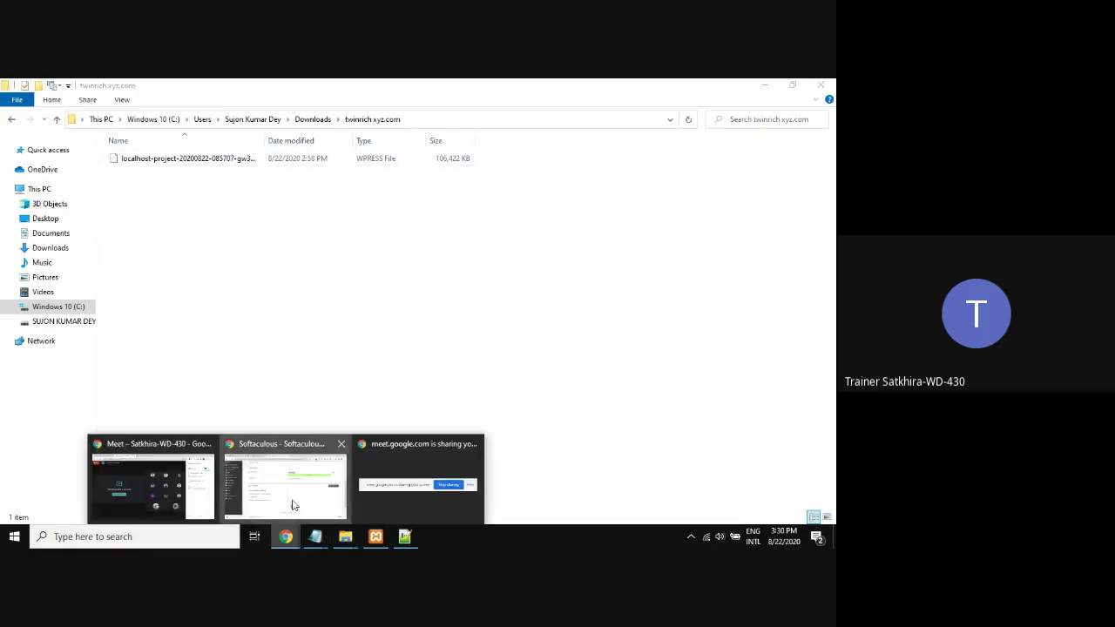
{"action": "left_click", "coordinate": [293, 505]}
{"action": "scroll", "coordinate": [418, 378], "scroll_direction": "up", "scroll_amount": 4}
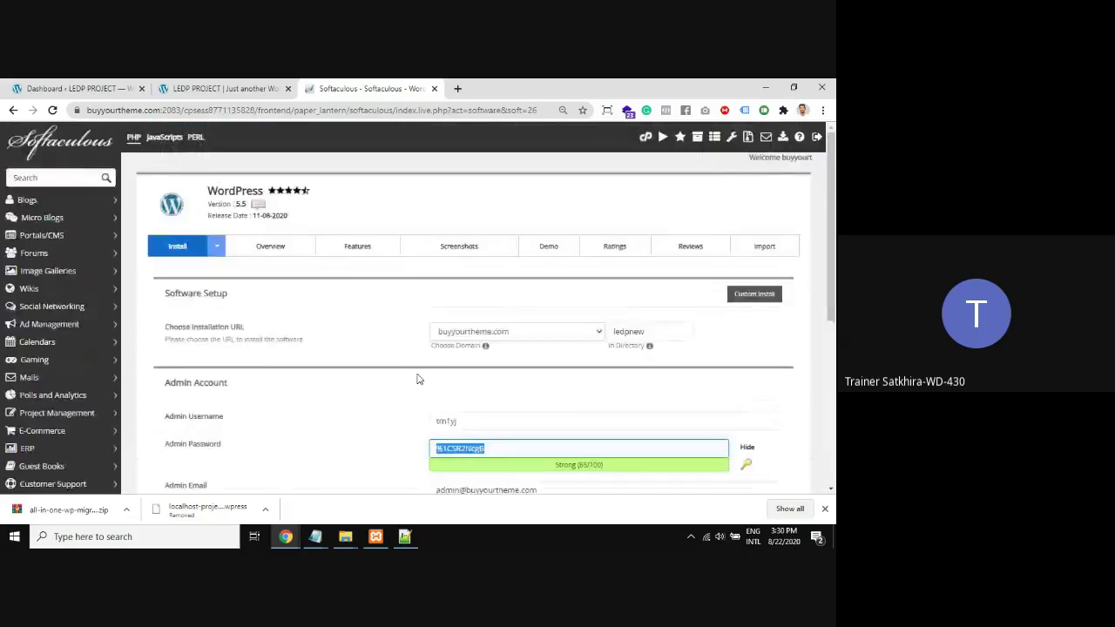
Run the WordPress installation into buyyourtheme.com/ledpnew from the bottom of the form
{"action": "scroll", "coordinate": [418, 378], "scroll_direction": "down", "scroll_amount": 3}
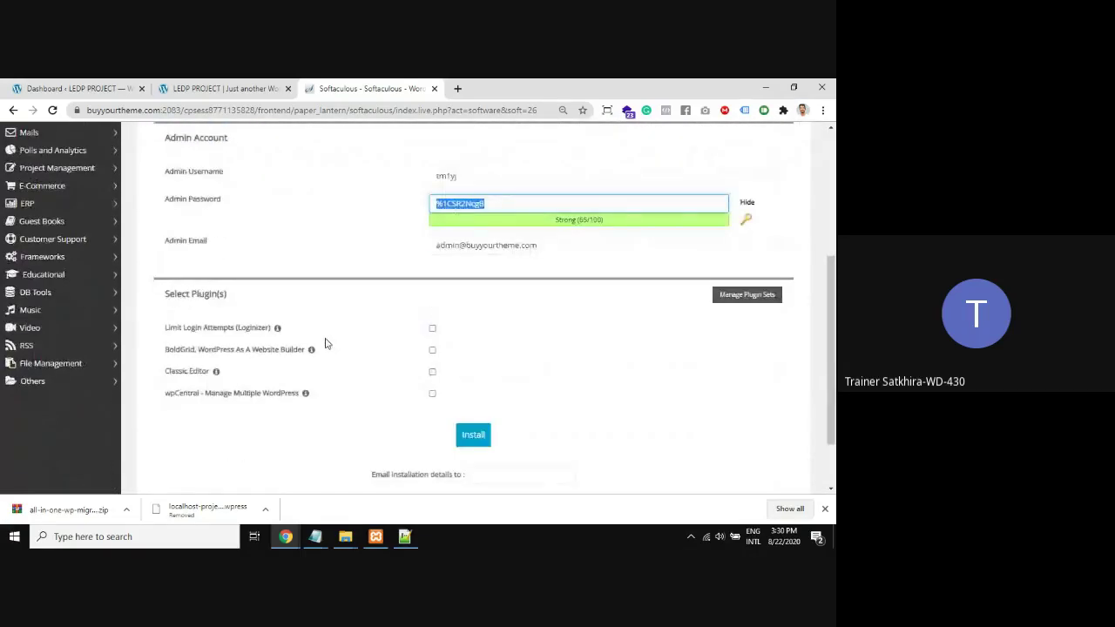
{"action": "scroll", "coordinate": [348, 322], "scroll_direction": "down", "scroll_amount": 1}
{"action": "scroll", "coordinate": [388, 348], "scroll_direction": "down", "scroll_amount": 1}
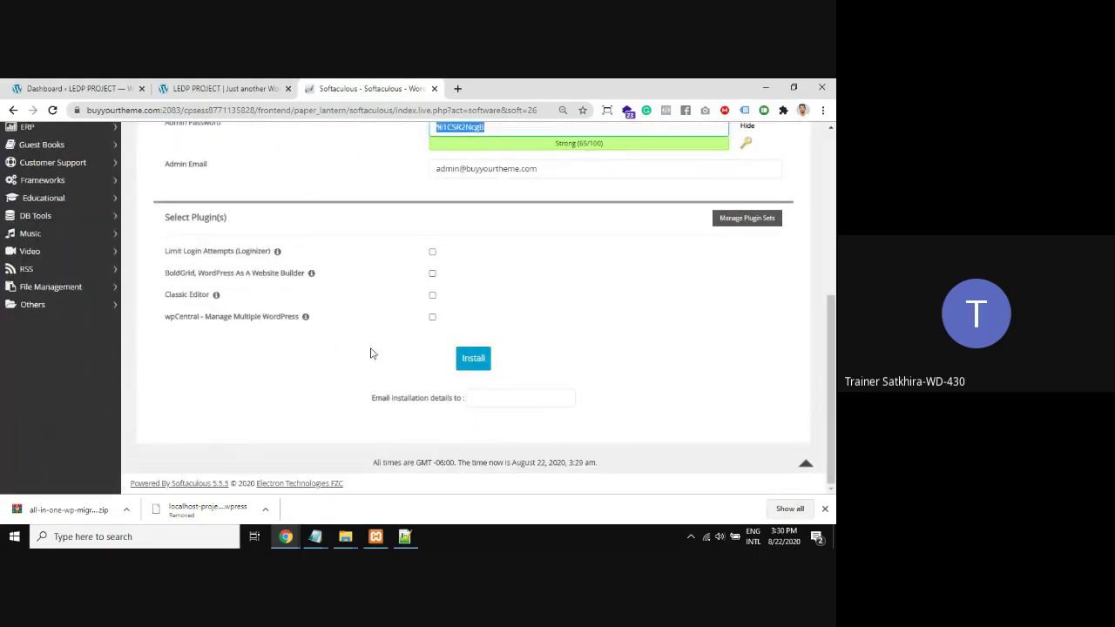
{"action": "left_click", "coordinate": [471, 359]}
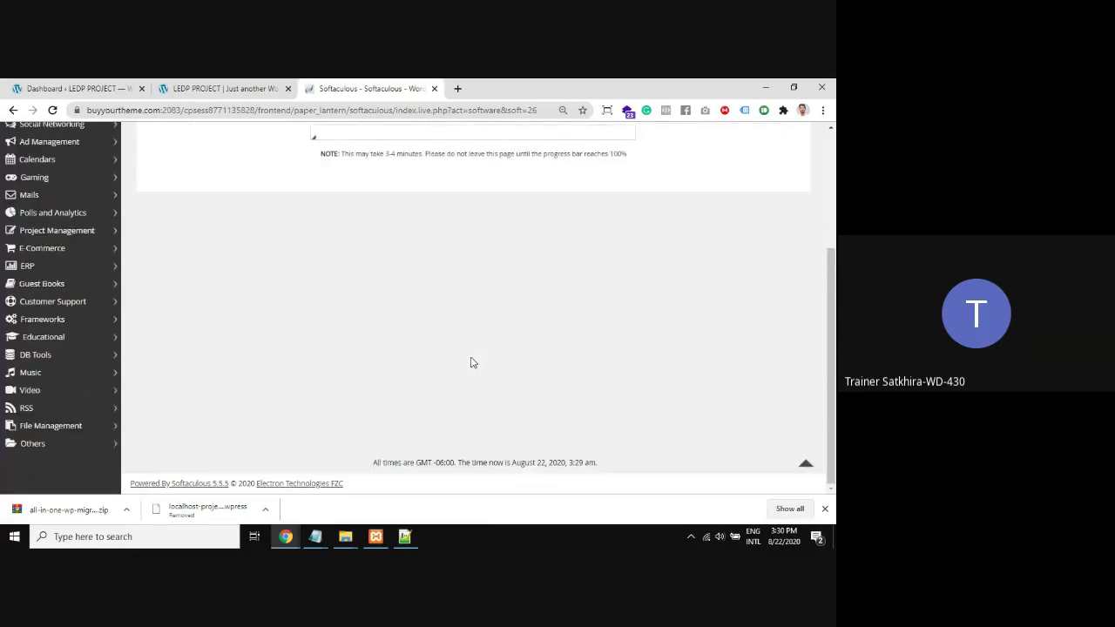
{"action": "scroll", "coordinate": [462, 365], "scroll_direction": "up", "scroll_amount": 2}
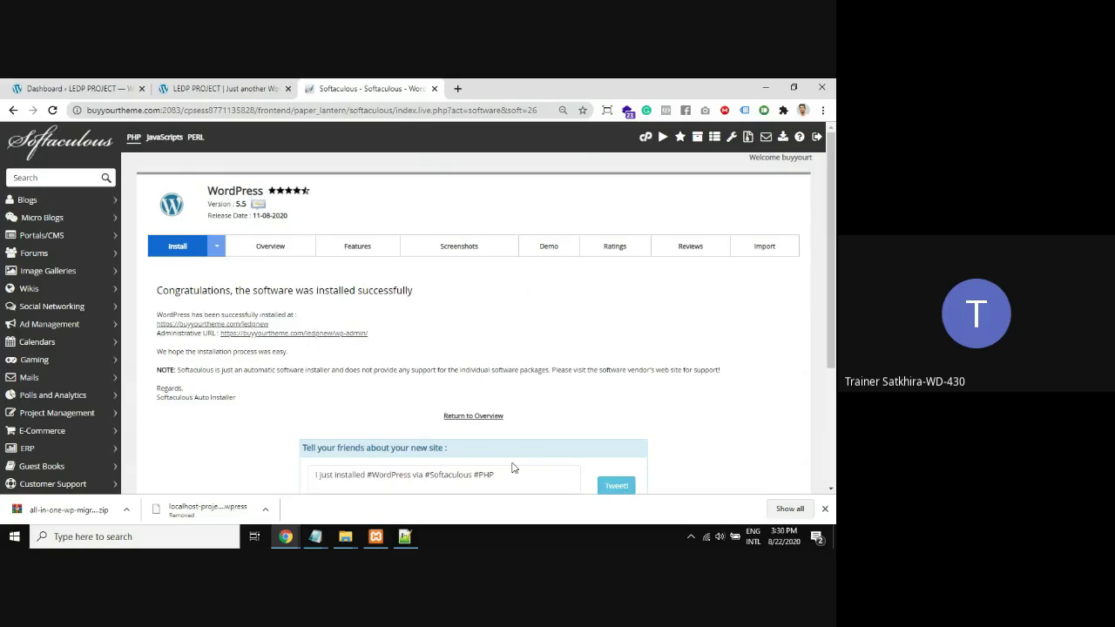
Open the ledpnew site's wp-admin dashboard from the Administrative URL link
{"action": "scroll", "coordinate": [279, 443], "scroll_direction": "down", "scroll_amount": 3}
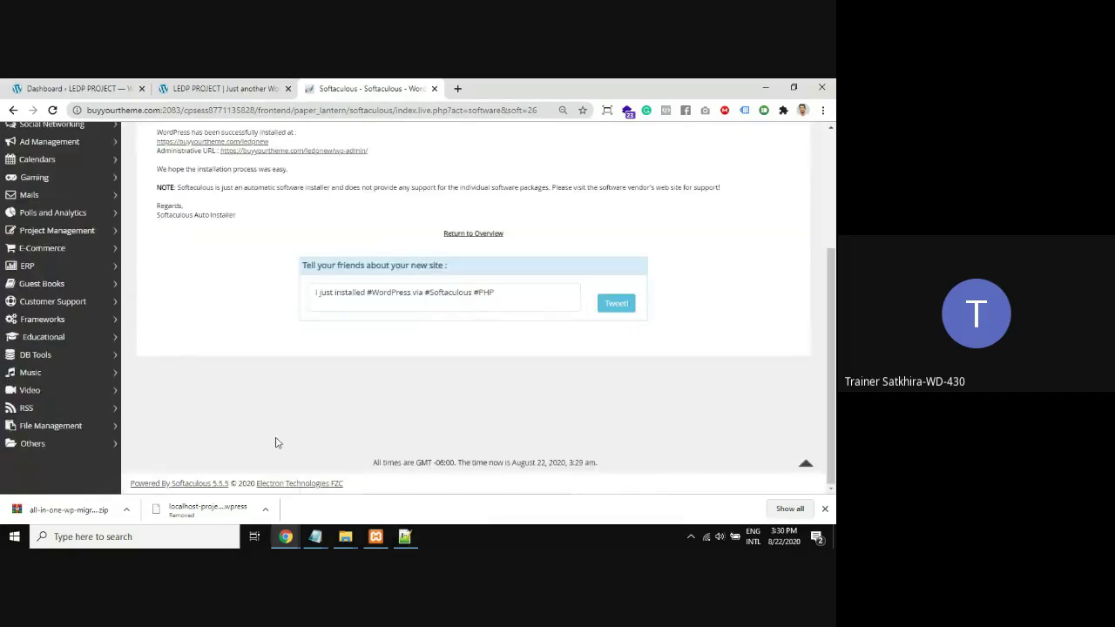
{"action": "scroll", "coordinate": [279, 440], "scroll_direction": "up", "scroll_amount": 3}
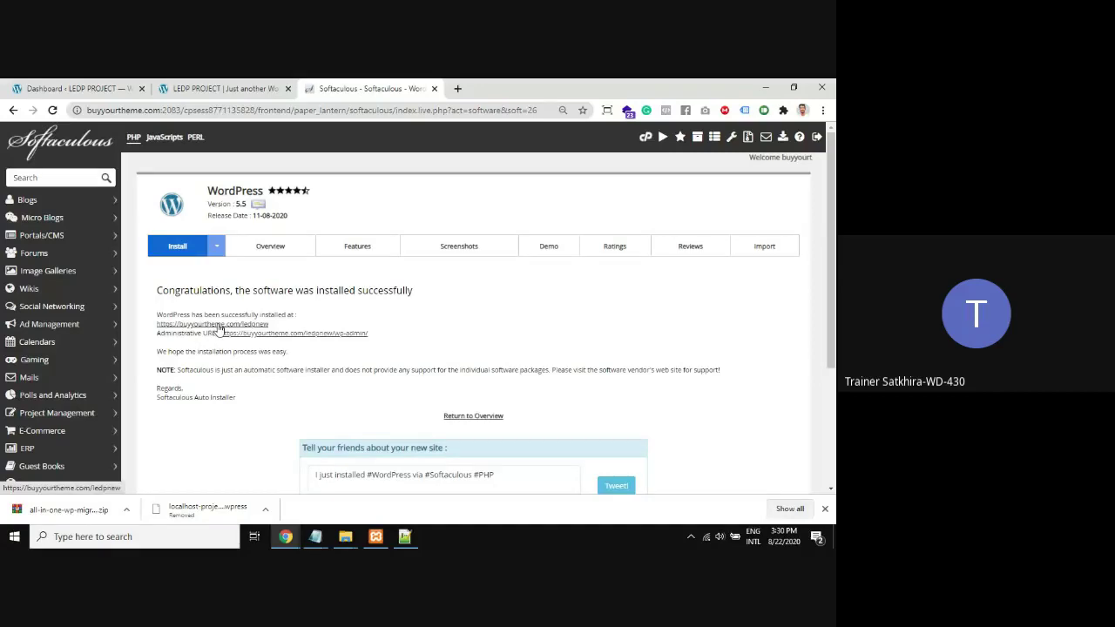
{"action": "left_click", "coordinate": [307, 334]}
{"action": "left_click", "coordinate": [486, 87]}
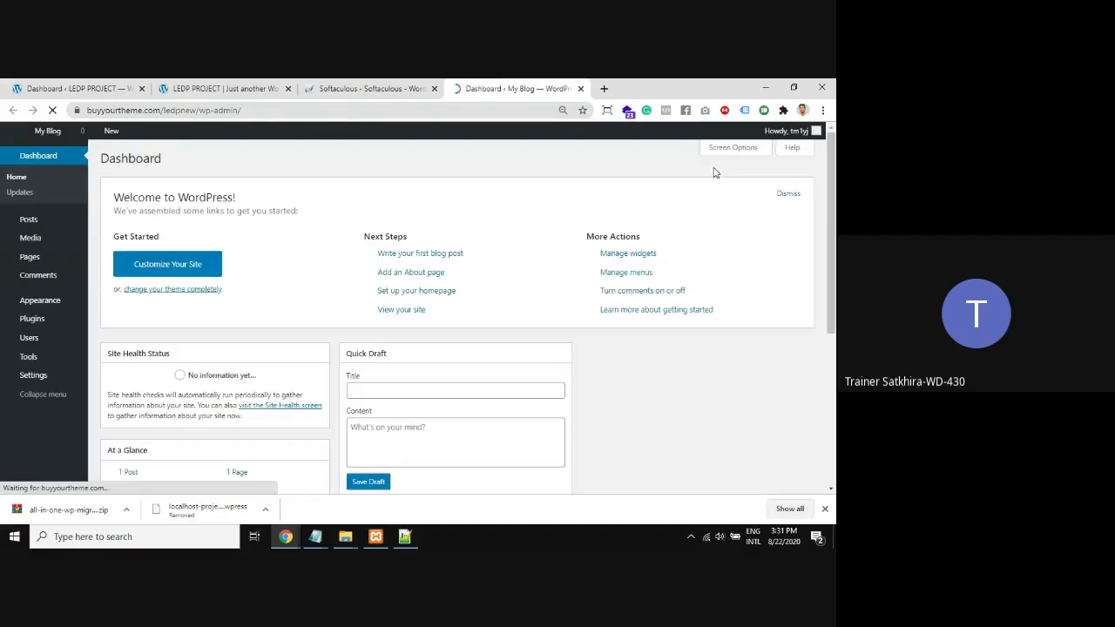
Open the new My Blog site's front page in a tab beside the LEDP site
{"action": "middle_click", "coordinate": [84, 144]}
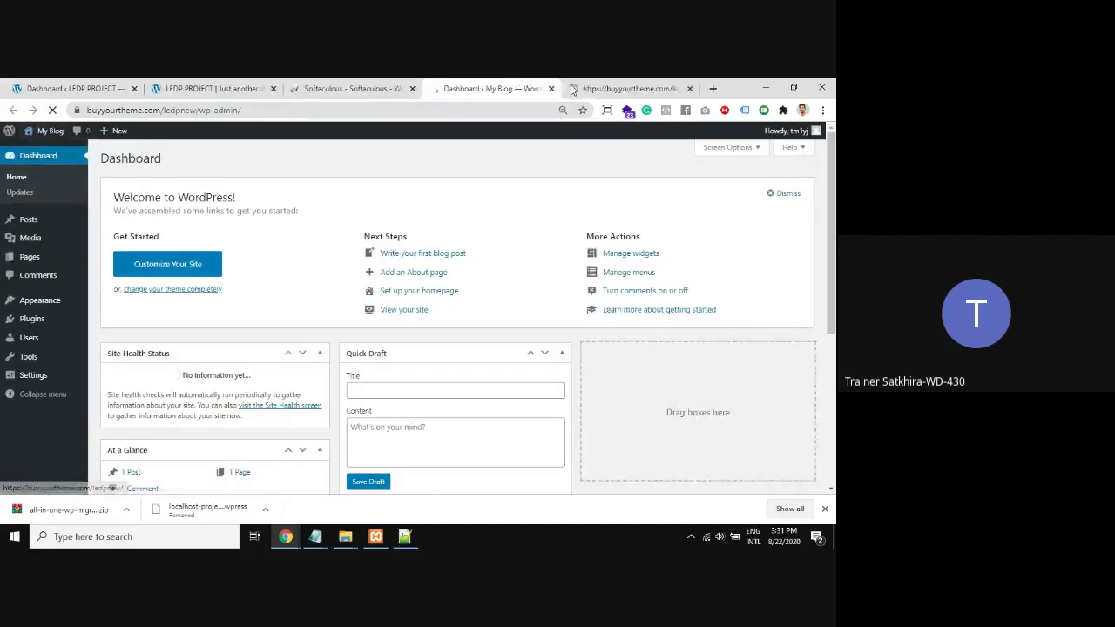
{"action": "left_click", "coordinate": [603, 88]}
{"action": "scroll", "coordinate": [374, 304], "scroll_direction": "down", "scroll_amount": 10}
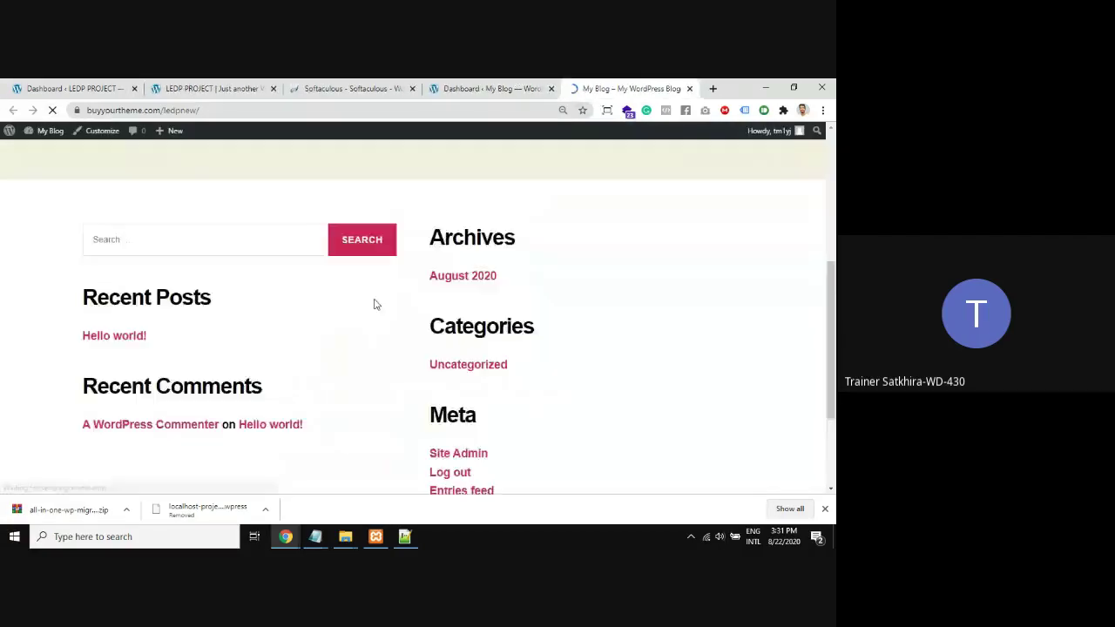
{"action": "scroll", "coordinate": [381, 311], "scroll_direction": "up", "scroll_amount": 10}
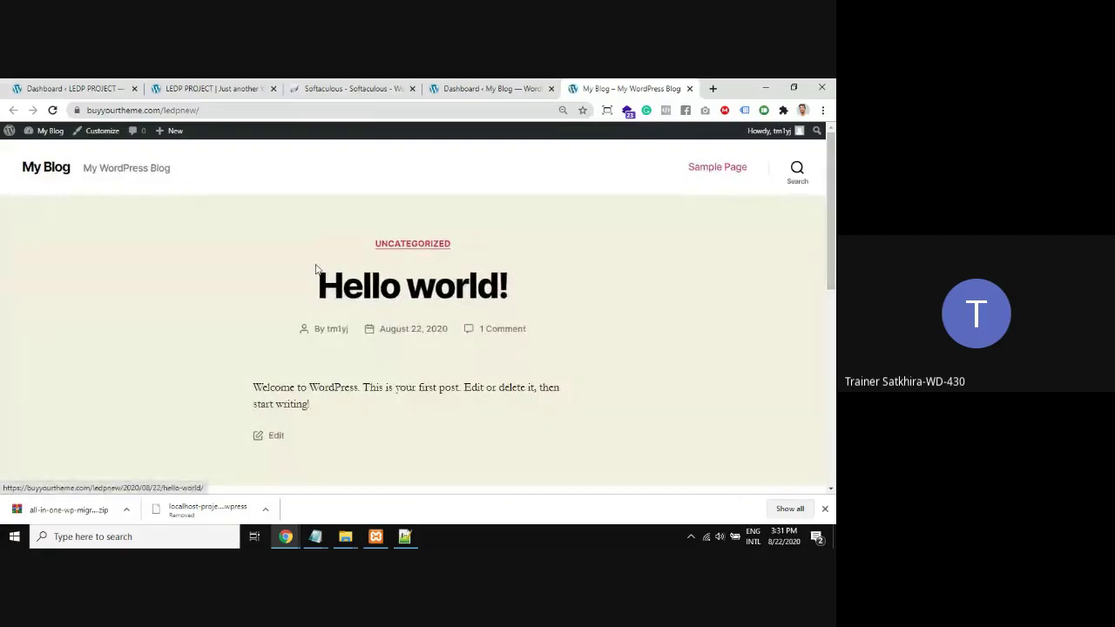
{"action": "scroll", "coordinate": [301, 286], "scroll_direction": "down", "scroll_amount": 10}
{"action": "scroll", "coordinate": [306, 319], "scroll_direction": "up", "scroll_amount": 3}
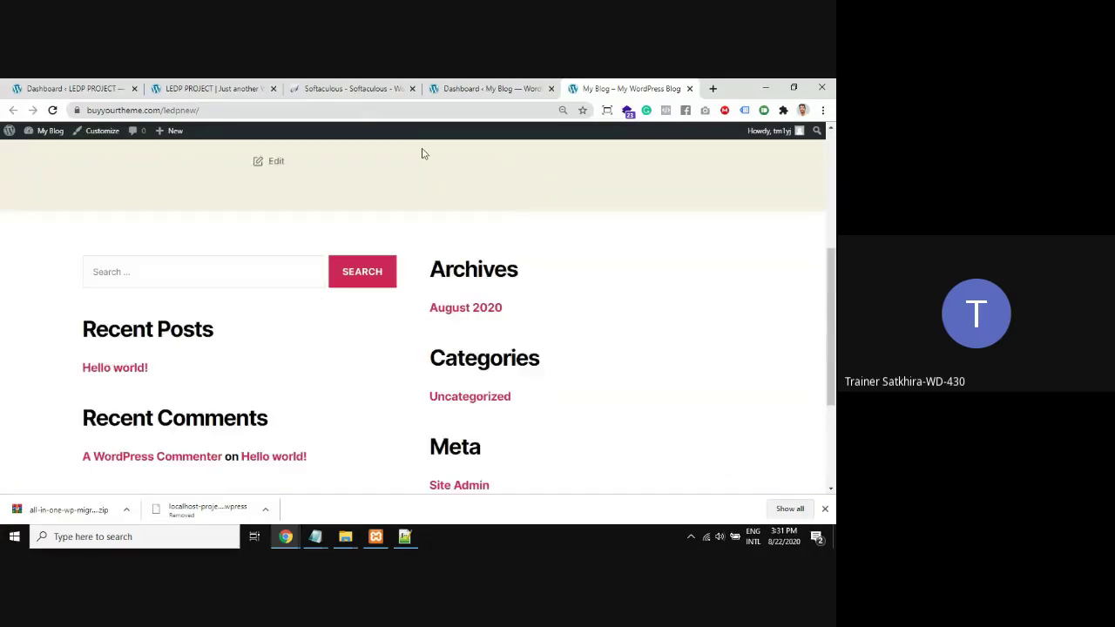
{"action": "left_click_drag", "start_coordinate": [586, 83], "coordinate": [297, 84]}
Compare the LEDP site and new blog web addresses in the address bar
{"action": "left_click", "coordinate": [198, 87]}
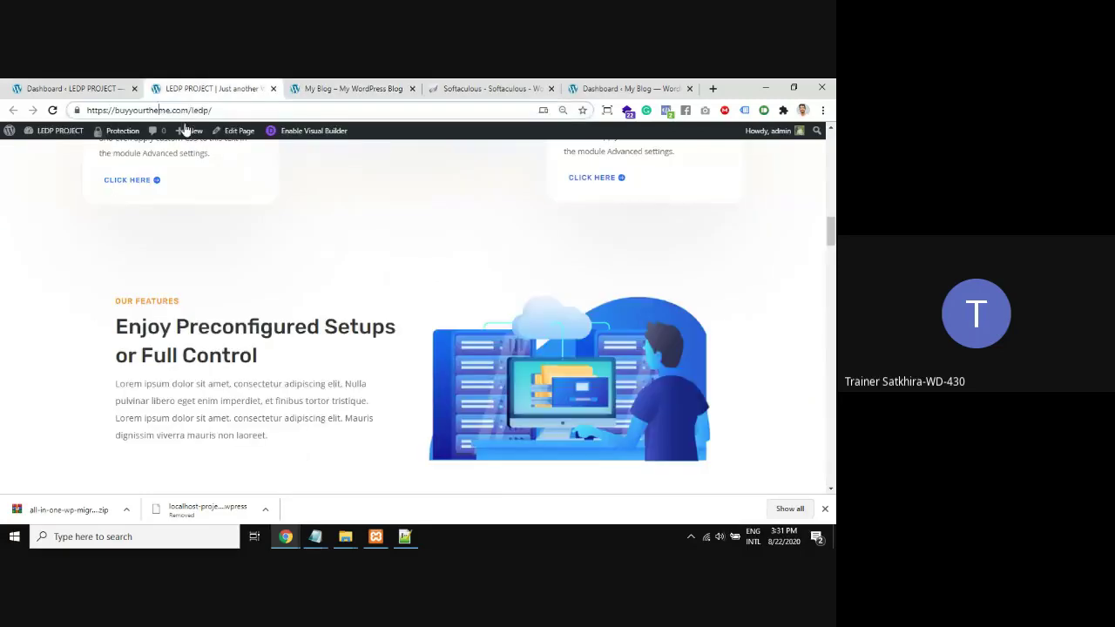
{"action": "left_click_drag", "start_coordinate": [236, 113], "coordinate": [94, 111]}
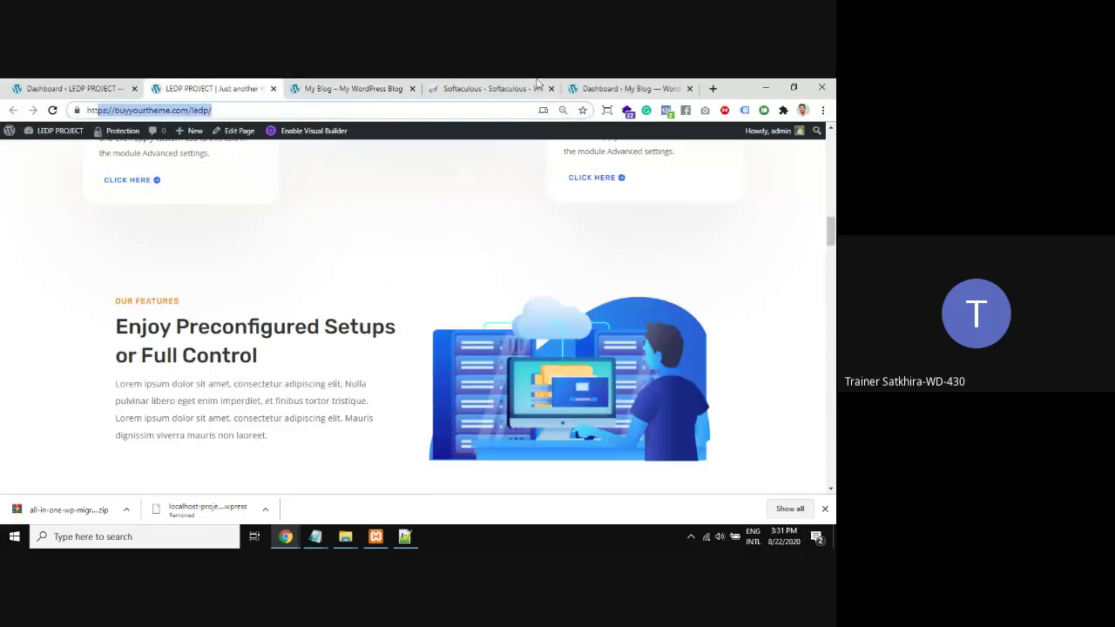
{"action": "left_click", "coordinate": [360, 85]}
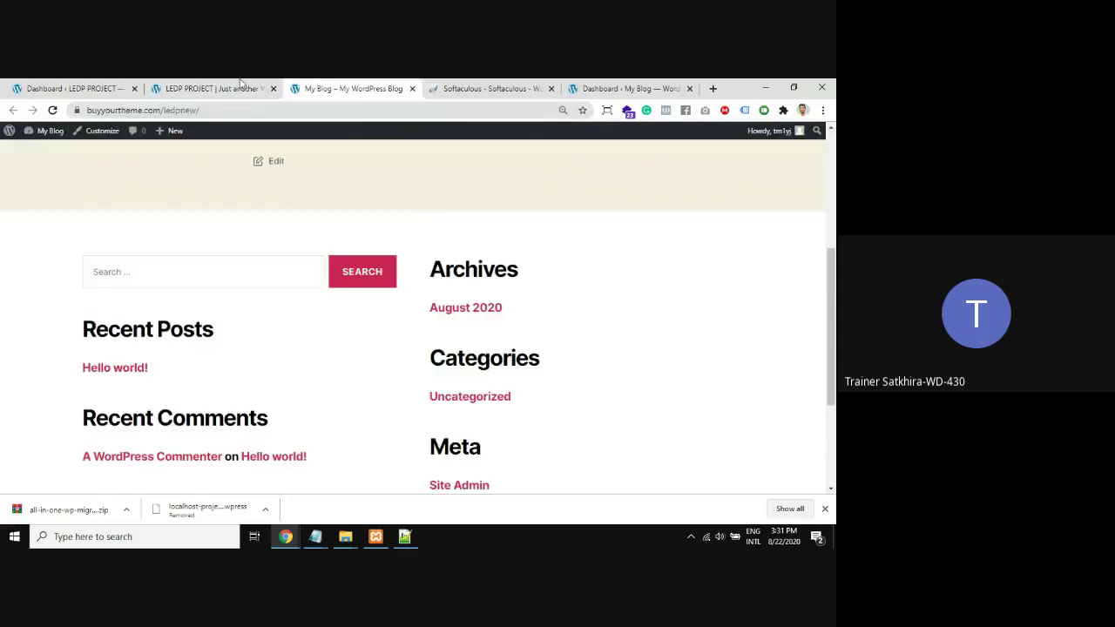
{"action": "left_click", "coordinate": [241, 85]}
{"action": "left_click_drag", "start_coordinate": [237, 111], "coordinate": [11, 122]}
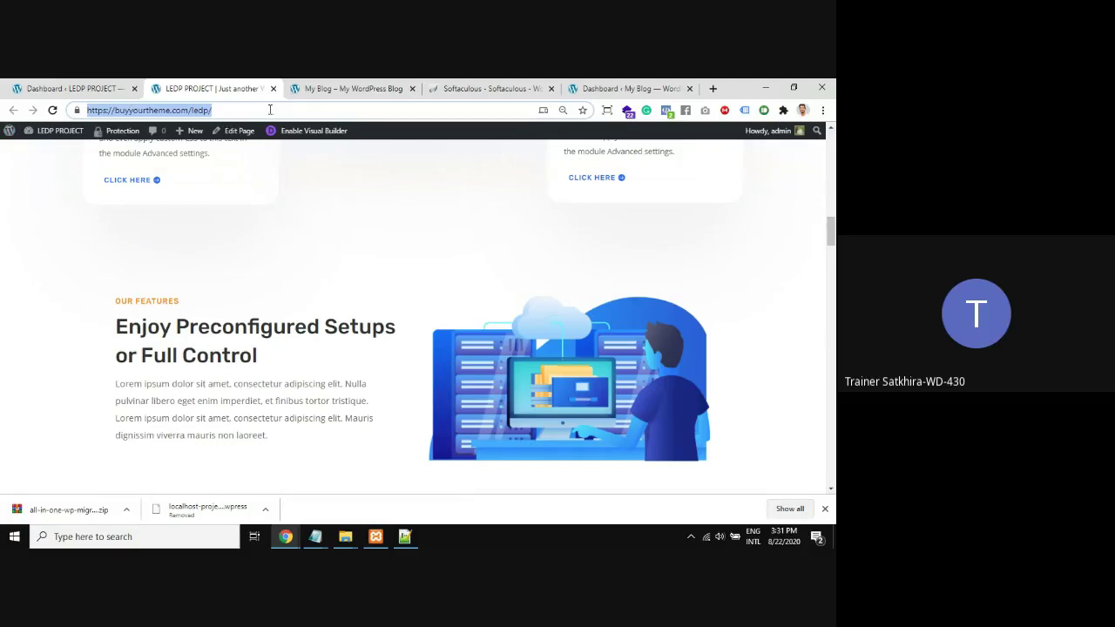
{"action": "left_click_drag", "start_coordinate": [233, 111], "coordinate": [3, 93]}
{"action": "left_click", "coordinate": [305, 88]}
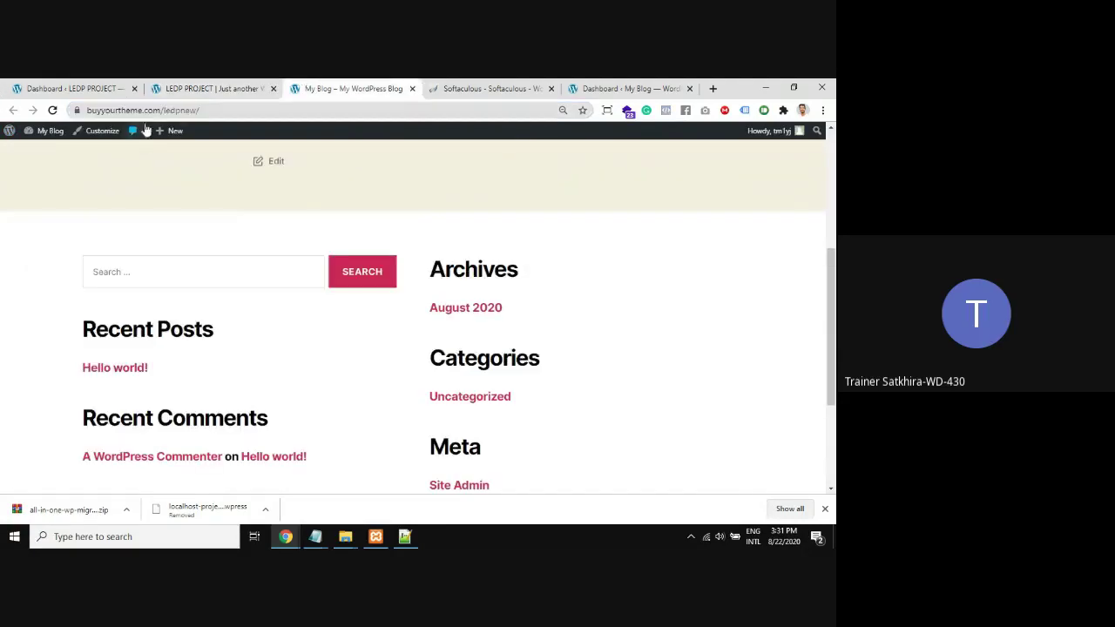
{"action": "left_click_drag", "start_coordinate": [202, 111], "coordinate": [105, 115]}
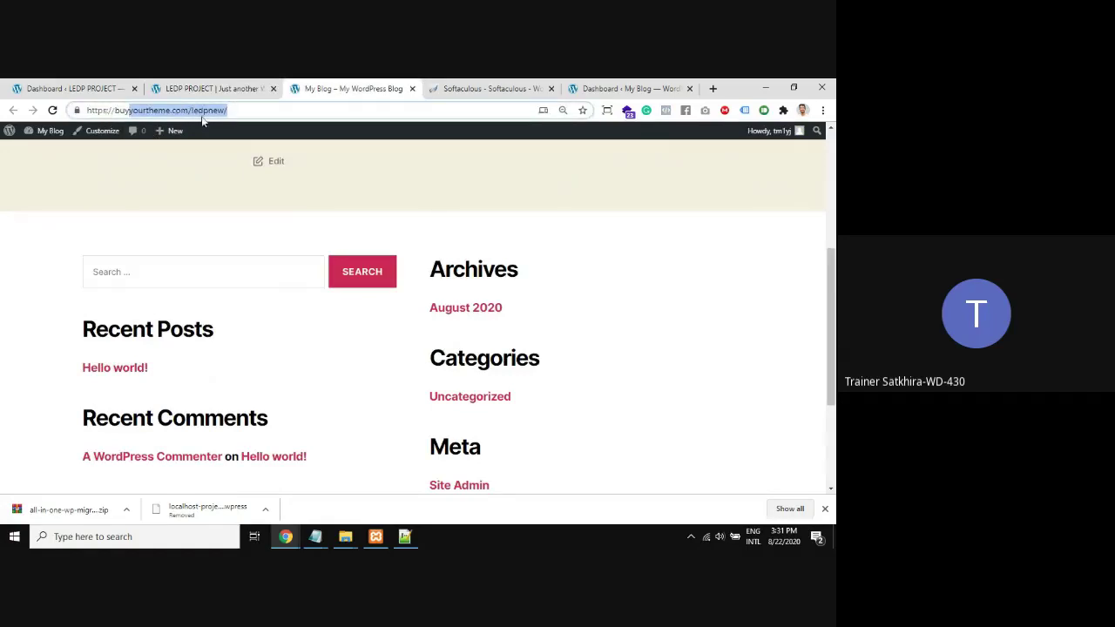
{"action": "left_click_drag", "start_coordinate": [261, 105], "coordinate": [58, 110]}
Close the Softaculous and blog tabs and return to the LEDP PROJECT dashboard
{"action": "middle_click", "coordinate": [331, 84]}
{"action": "middle_click", "coordinate": [227, 84]}
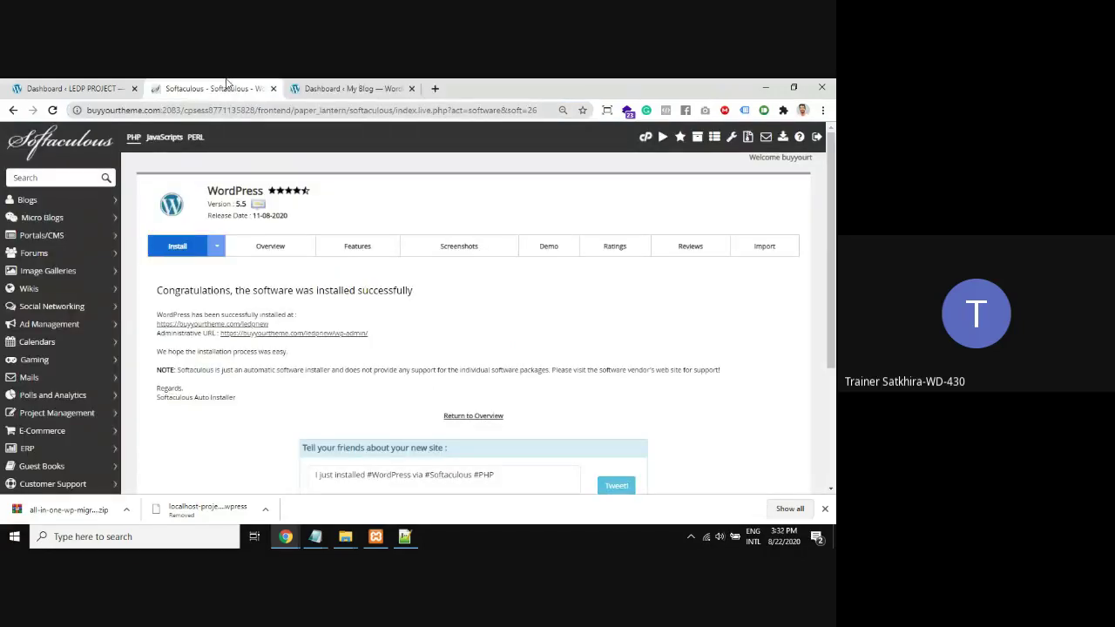
{"action": "middle_click", "coordinate": [226, 84]}
{"action": "middle_click", "coordinate": [226, 84]}
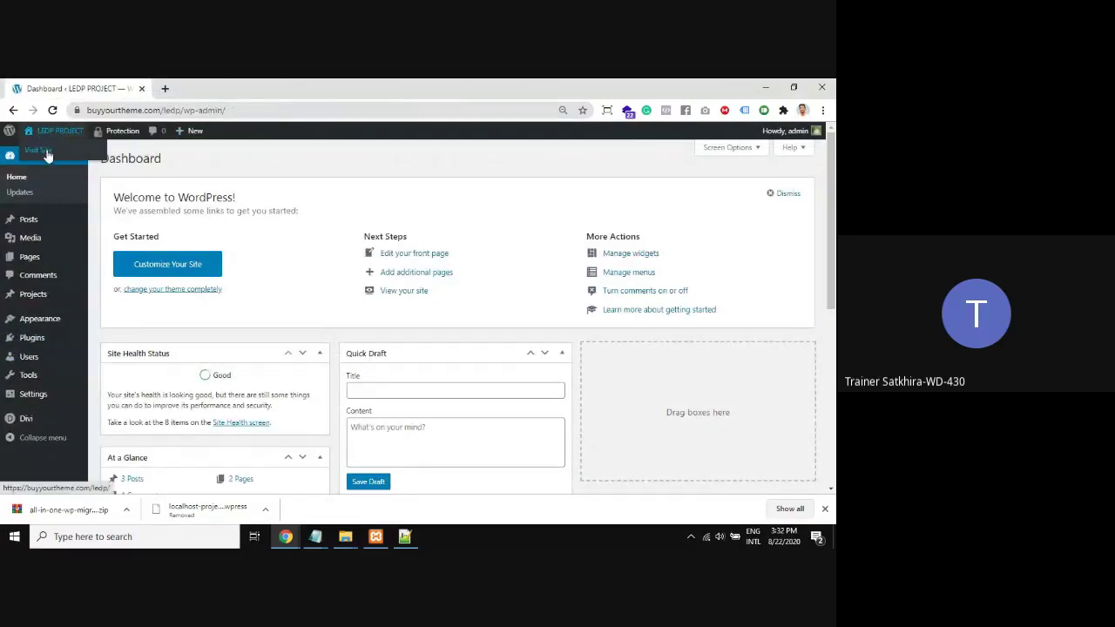
{"action": "middle_click", "coordinate": [45, 152]}
{"action": "left_click", "coordinate": [217, 88]}
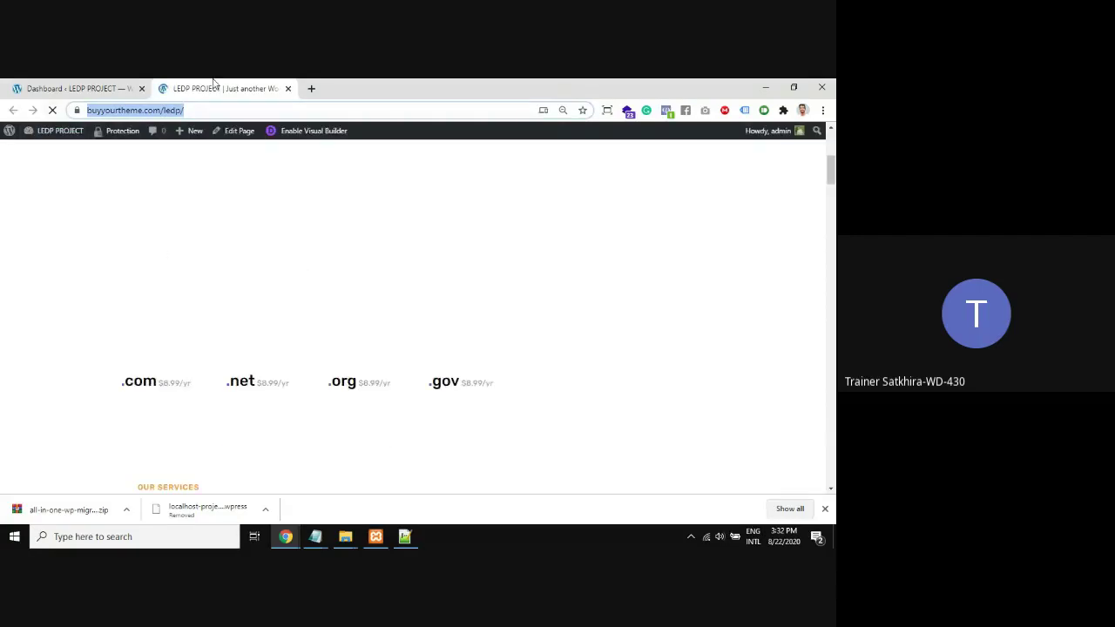
{"action": "left_click", "coordinate": [141, 88]}
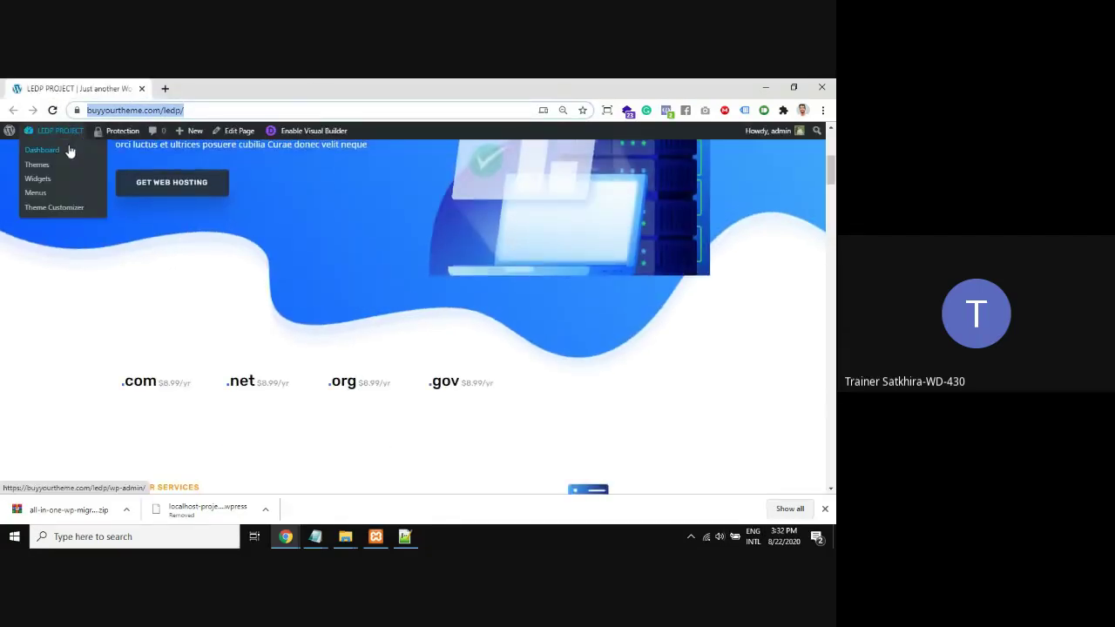
{"action": "left_click", "coordinate": [70, 151]}
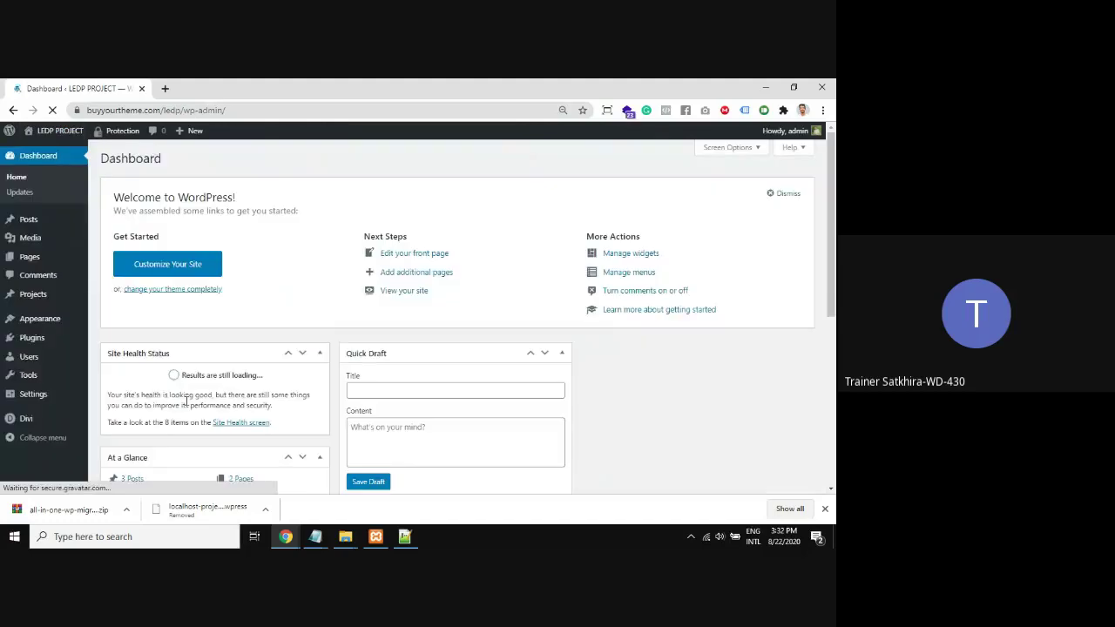
{"action": "mouse_move", "coordinate": [32, 339]}
{"action": "middle_click", "coordinate": [137, 358]}
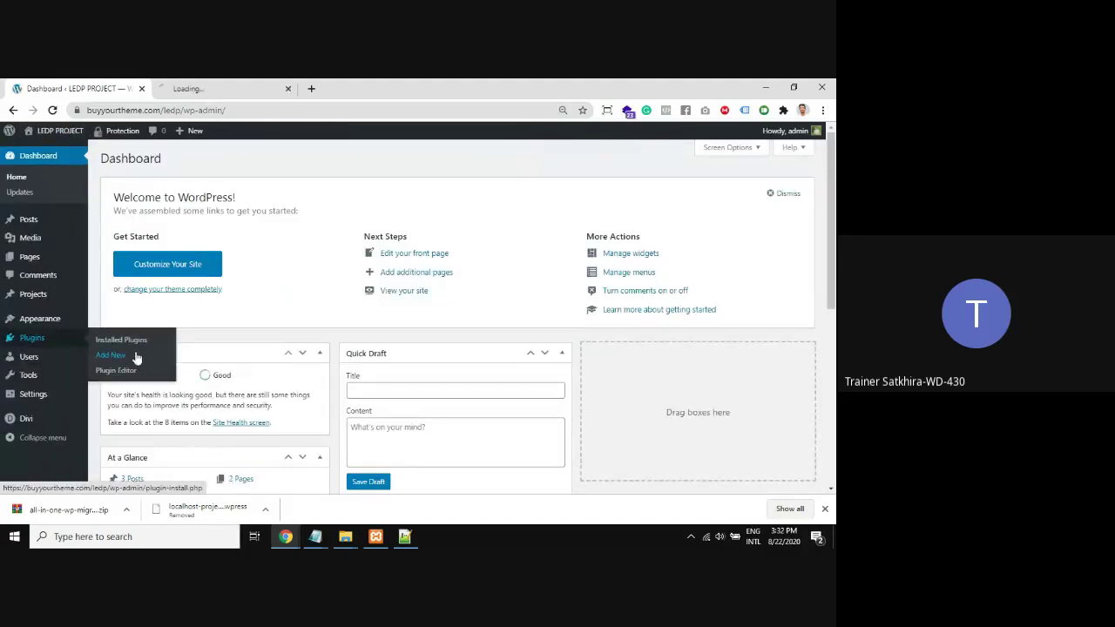
Search 'all in one wp migration' in Add Plugins, then install and activate it
{"action": "left_click", "coordinate": [136, 358]}
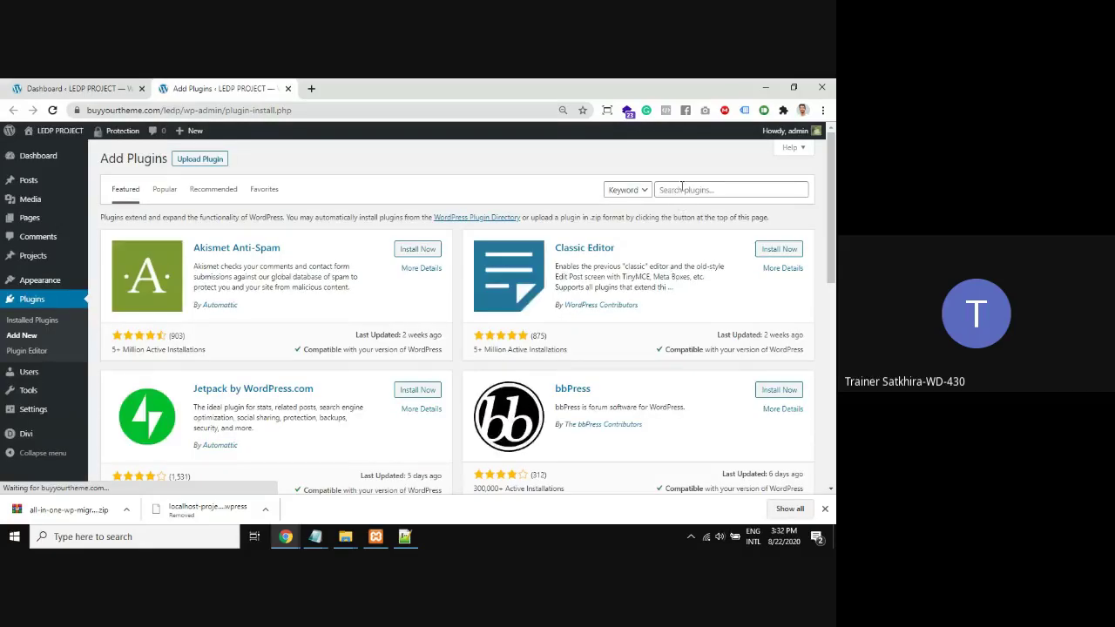
{"action": "left_click", "coordinate": [677, 189]}
{"action": "type", "text": "all"}
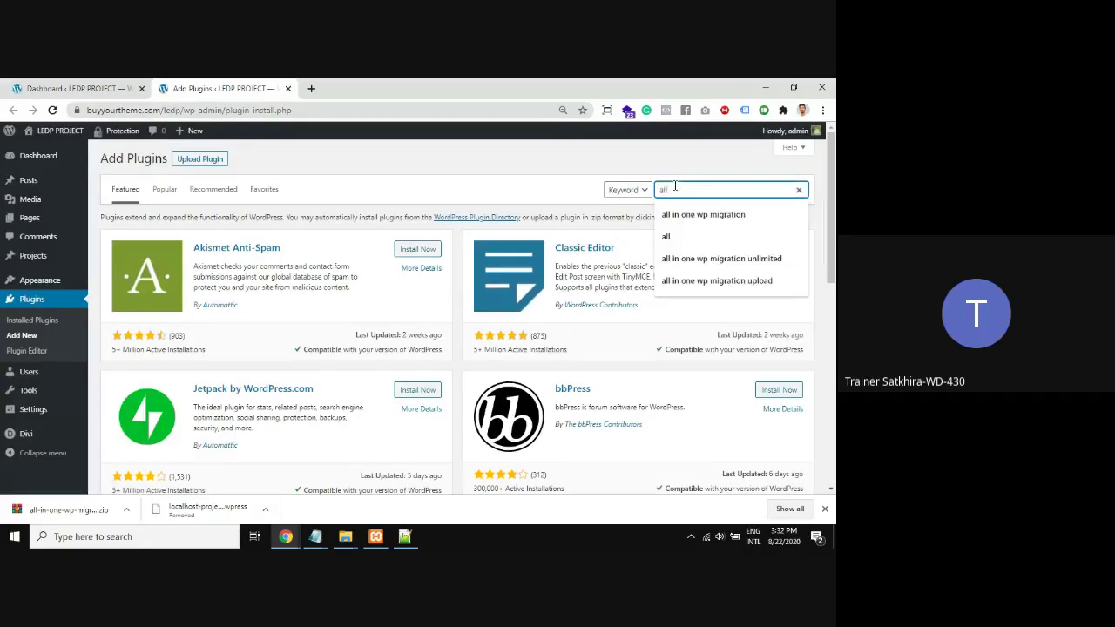
{"action": "left_click", "coordinate": [736, 215]}
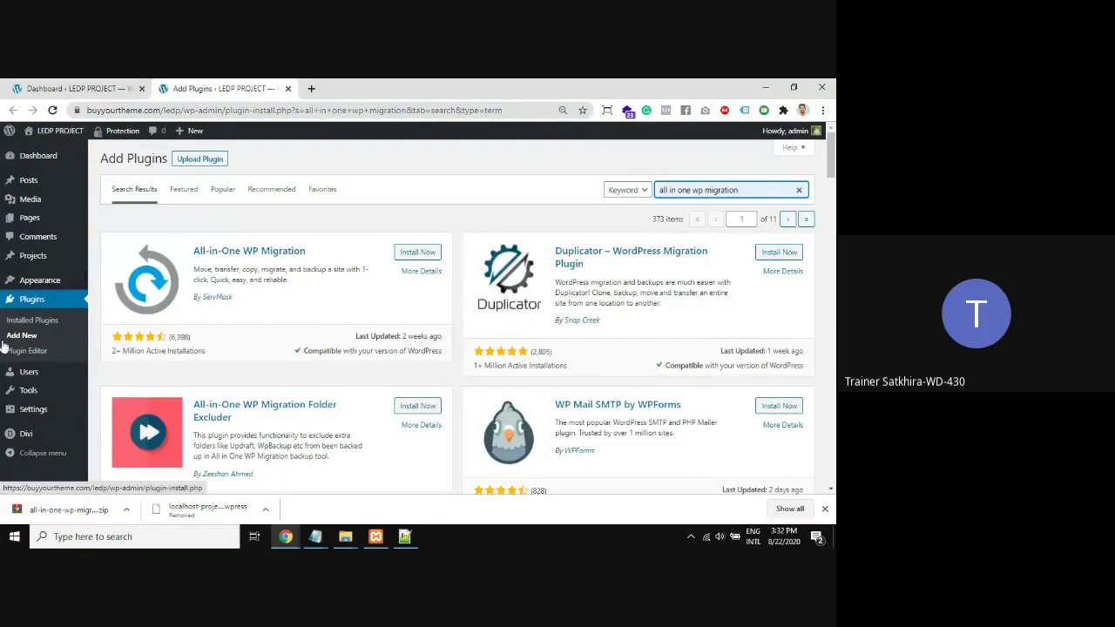
{"action": "left_click", "coordinate": [405, 251]}
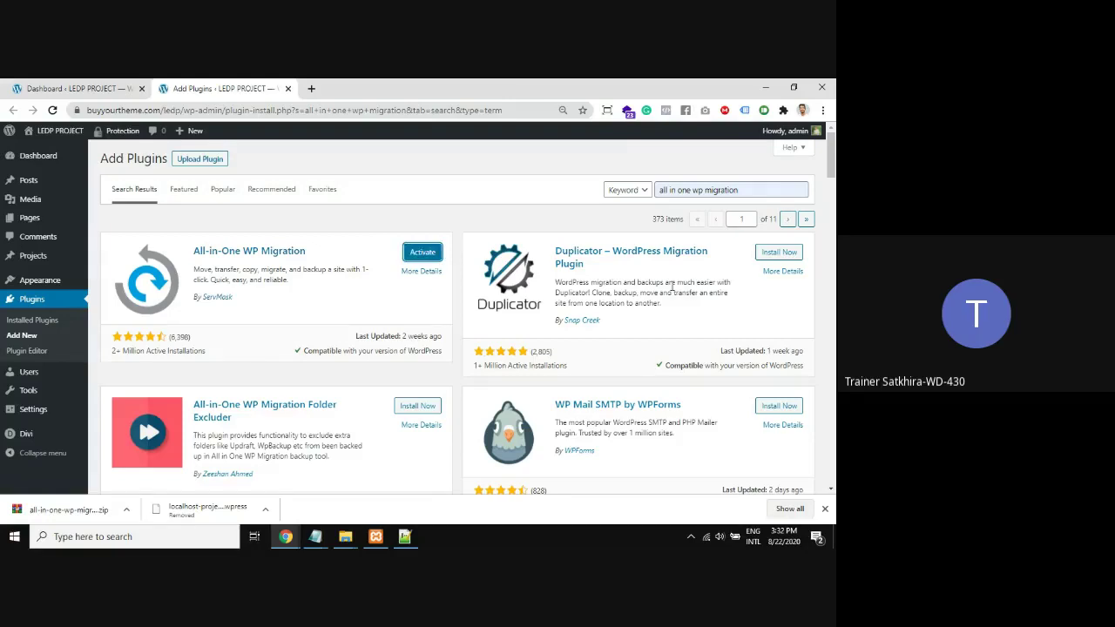
{"action": "left_click", "coordinate": [423, 252]}
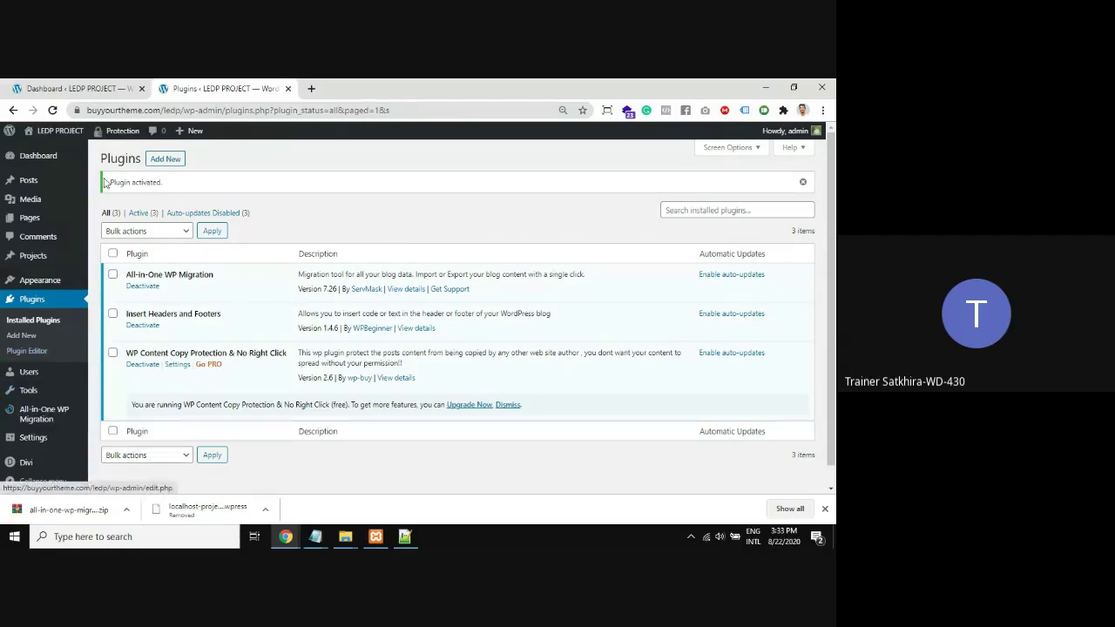
{"action": "scroll", "coordinate": [84, 329], "scroll_direction": "down", "scroll_amount": 1}
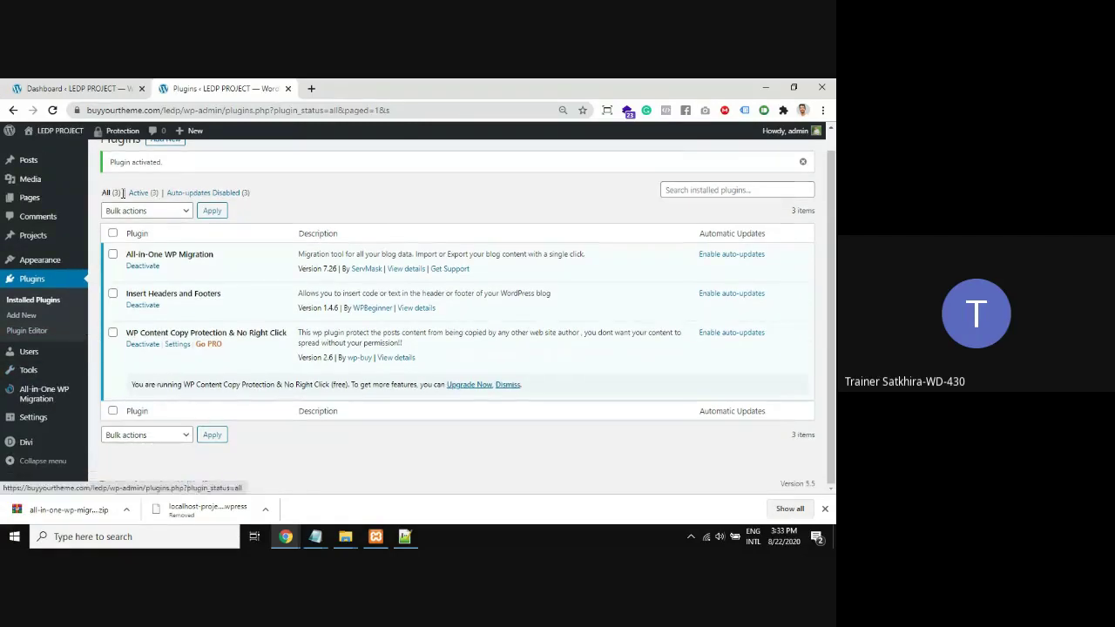
{"action": "mouse_move", "coordinate": [13, 401]}
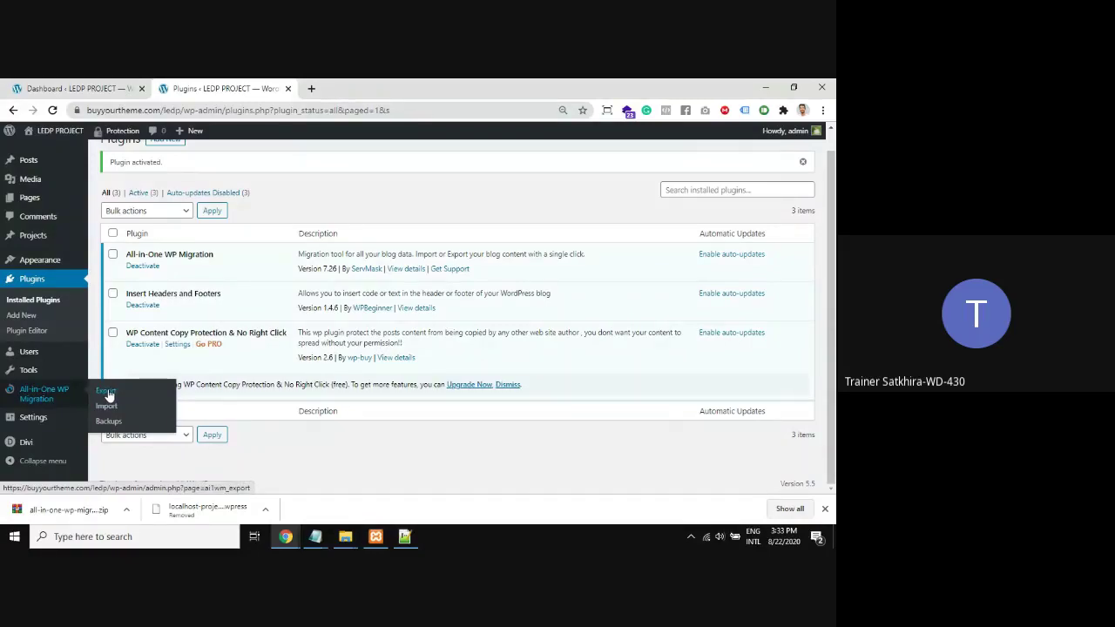
Export the LEDP site to File and download the 64 MB .wpress backup
{"action": "left_click", "coordinate": [107, 392]}
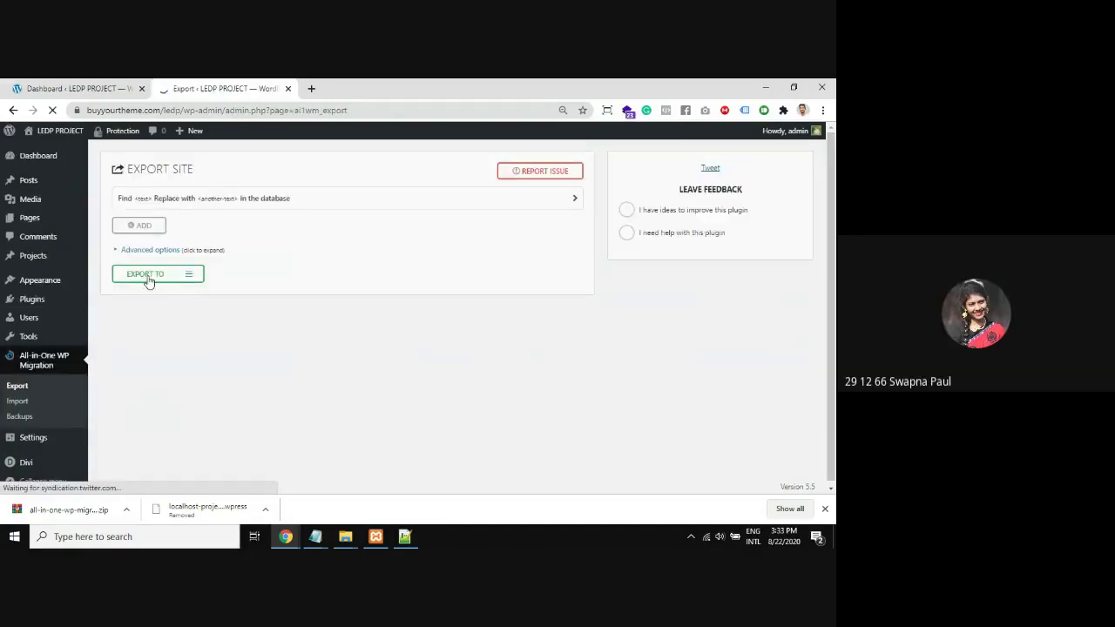
{"action": "left_click", "coordinate": [149, 279]}
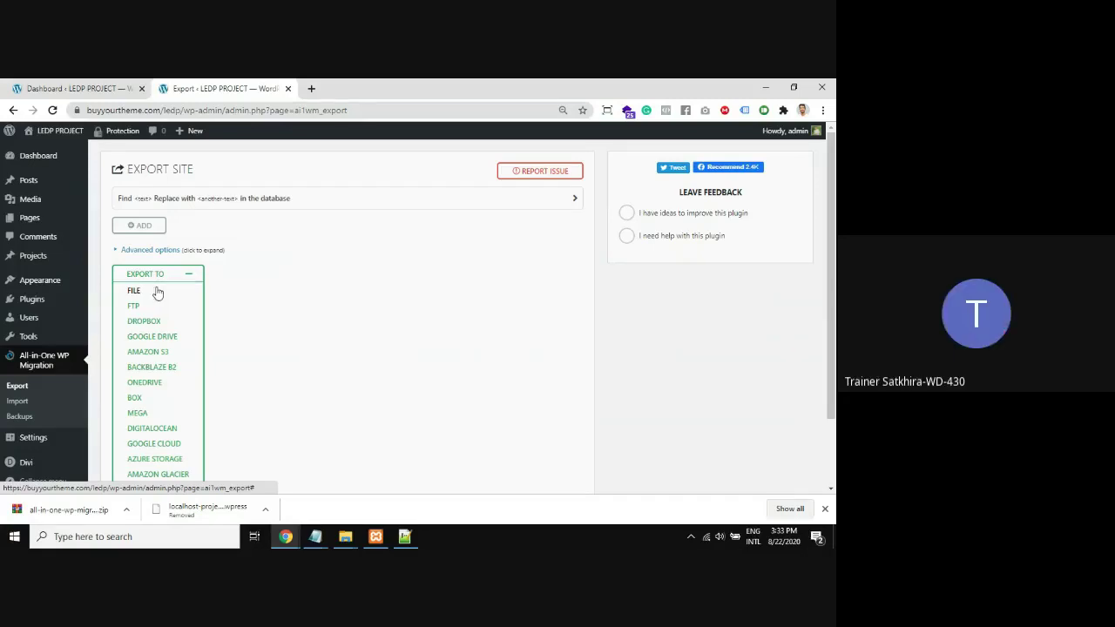
{"action": "left_click", "coordinate": [153, 291]}
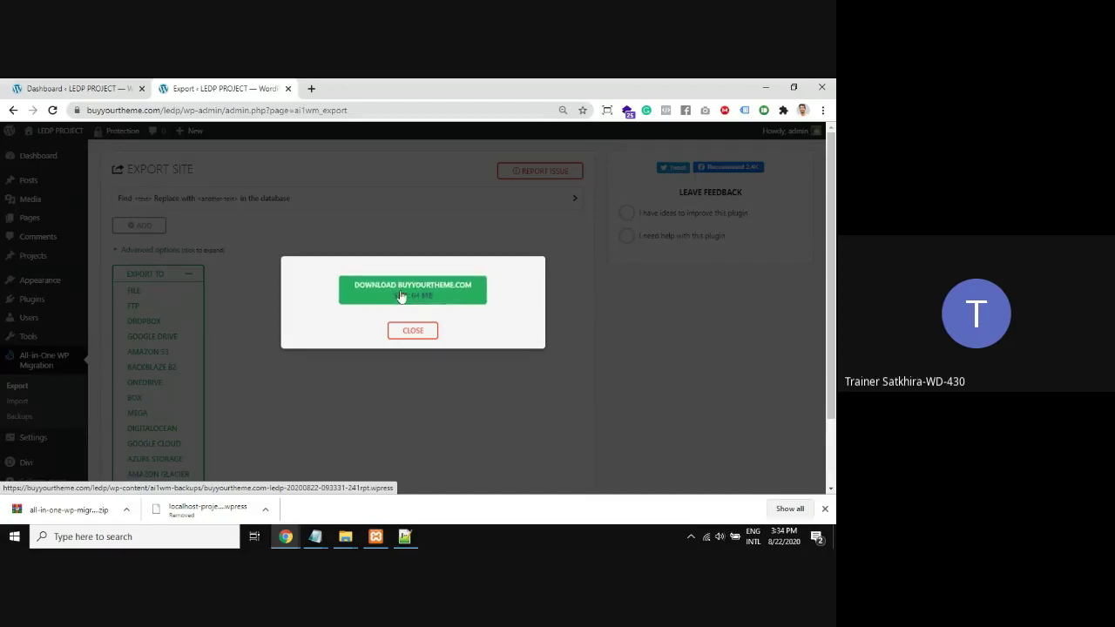
{"action": "left_click", "coordinate": [373, 298]}
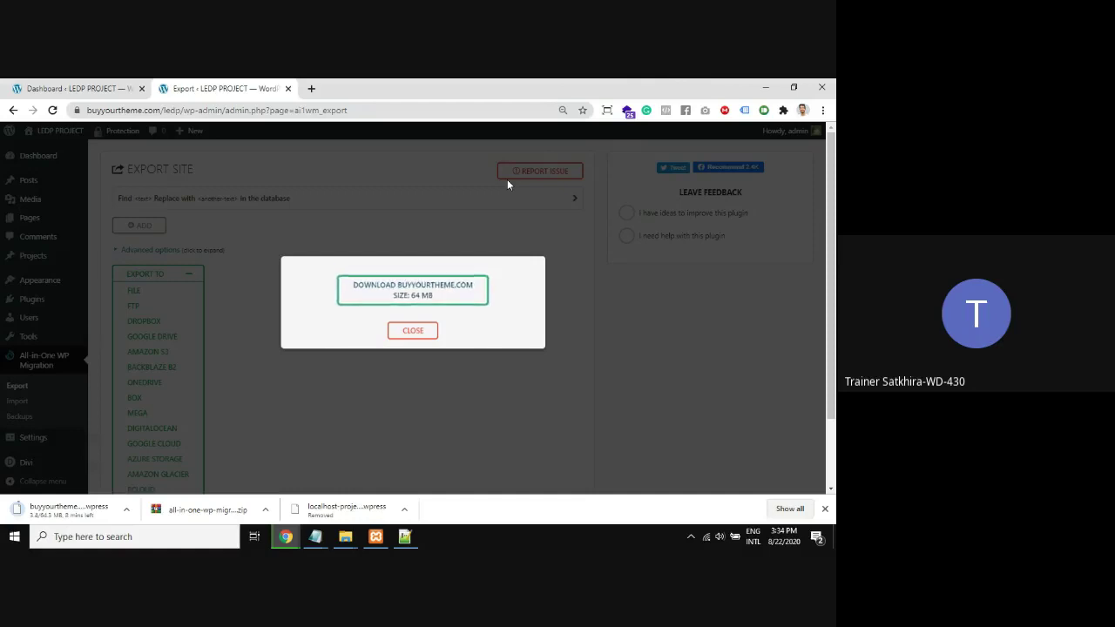
{"action": "left_click", "coordinate": [790, 508]}
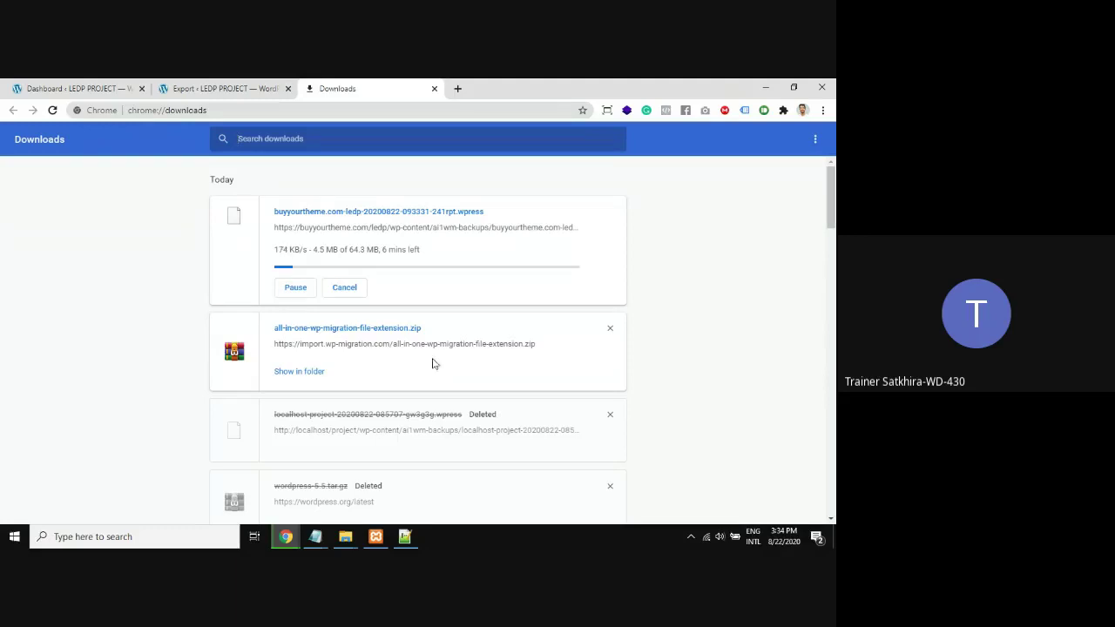
Copy the .wpress backup's link address from Chrome Downloads and launch Internet Download Manager
{"action": "right_click", "coordinate": [293, 234]}
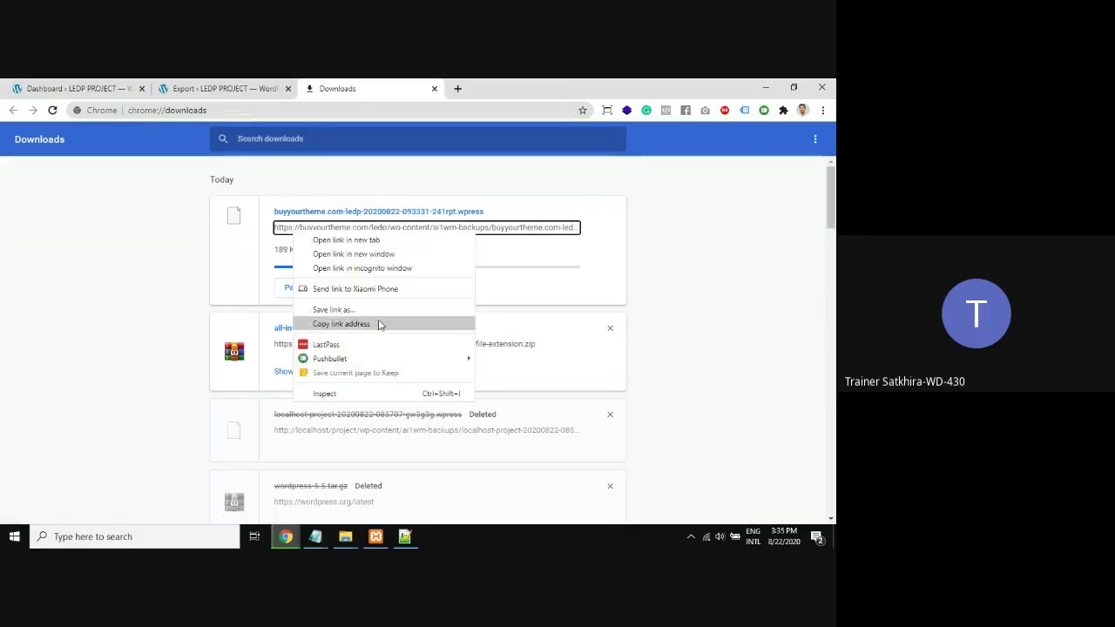
{"action": "left_click", "coordinate": [439, 323]}
{"action": "key", "text": "super"}
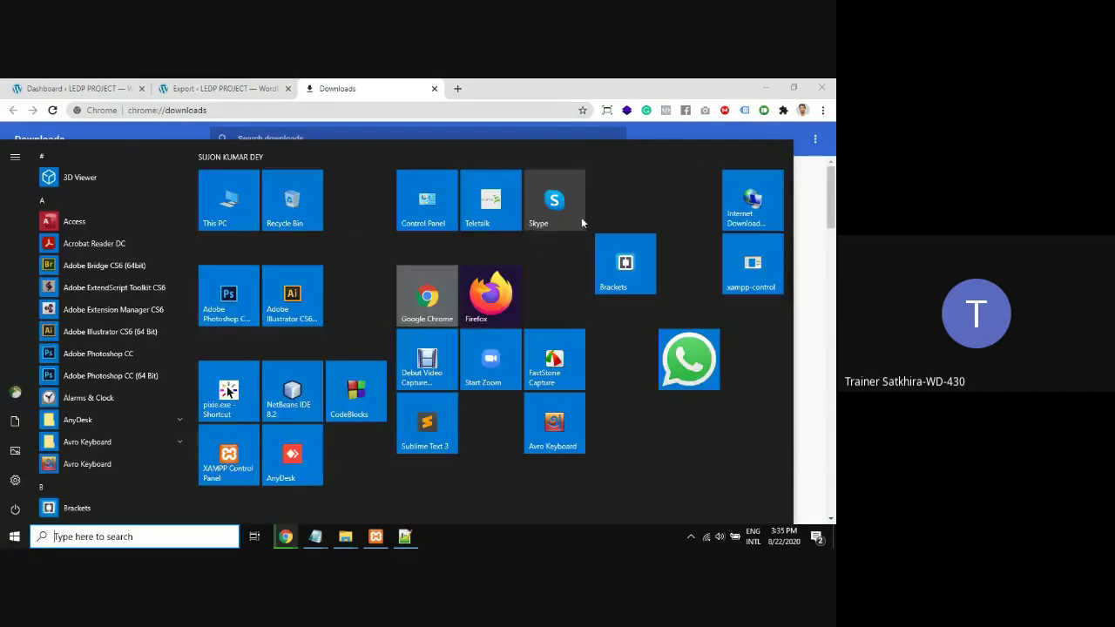
{"action": "left_click", "coordinate": [740, 196]}
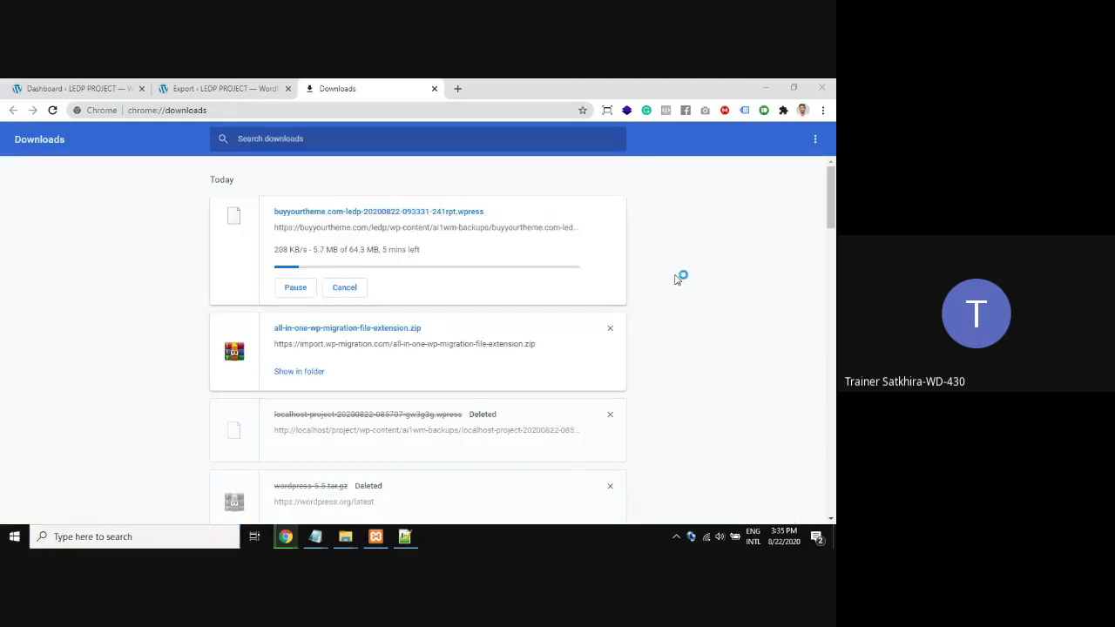
{"action": "left_click_drag", "start_coordinate": [257, 132], "coordinate": [410, 185]}
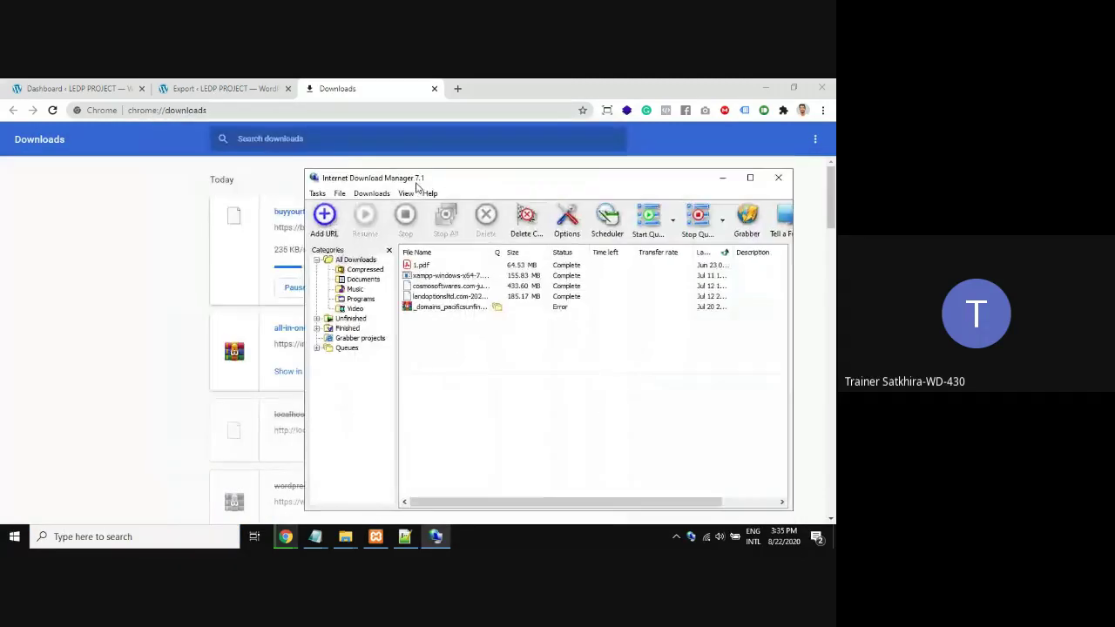
Add the copied .wpress URL in IDM and start downloading into a new Video folder
{"action": "left_click", "coordinate": [324, 215]}
{"action": "left_click", "coordinate": [688, 334]}
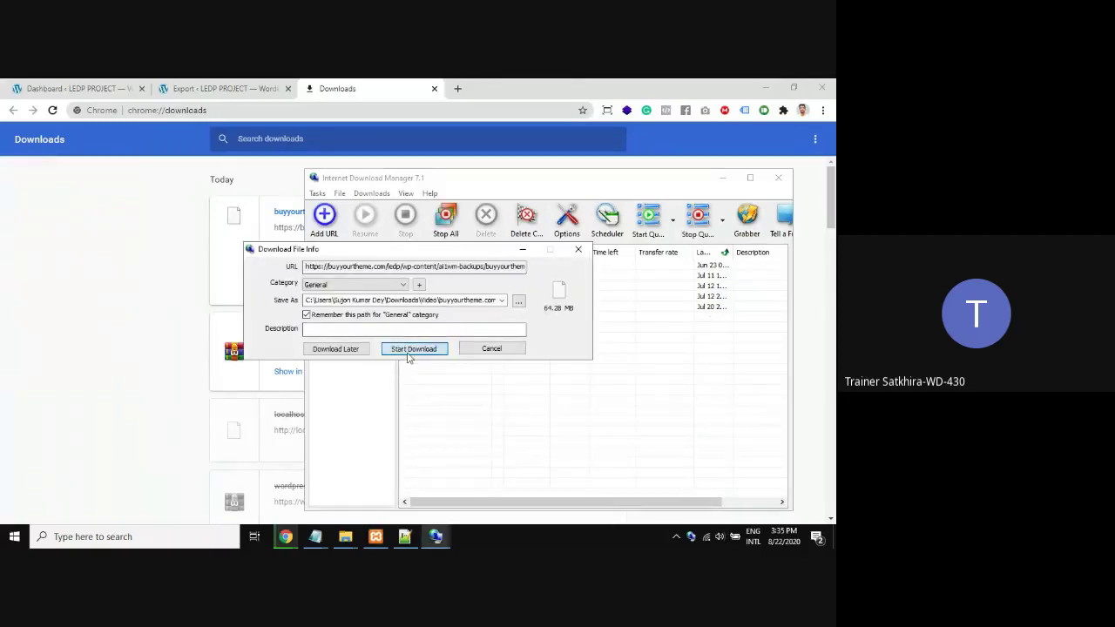
{"action": "left_click", "coordinate": [414, 348]}
{"action": "left_click", "coordinate": [455, 331]}
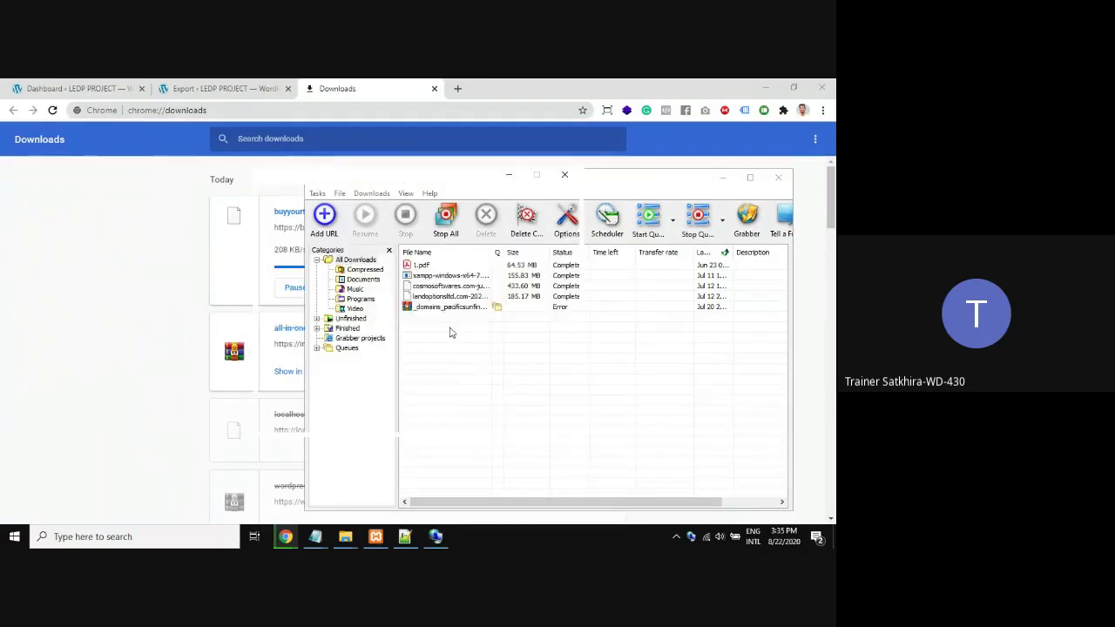
Arrange the IDM progress window and Chrome's downloads page on screen
{"action": "left_click_drag", "start_coordinate": [361, 175], "coordinate": [92, 199]}
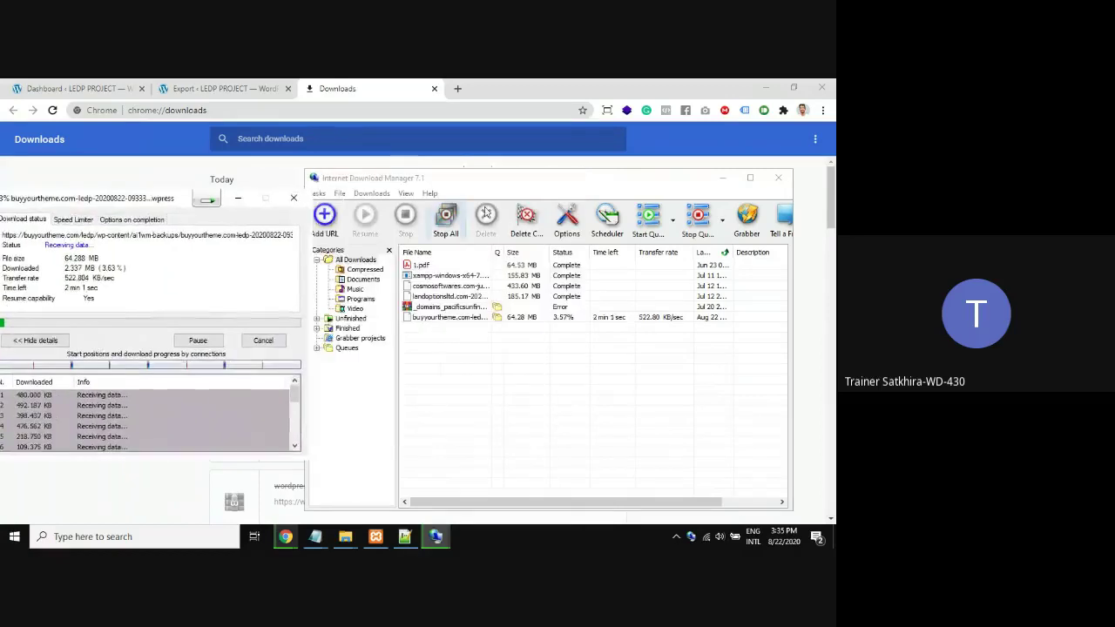
{"action": "left_click_drag", "start_coordinate": [540, 178], "coordinate": [747, 366]}
{"action": "left_click", "coordinate": [612, 311]}
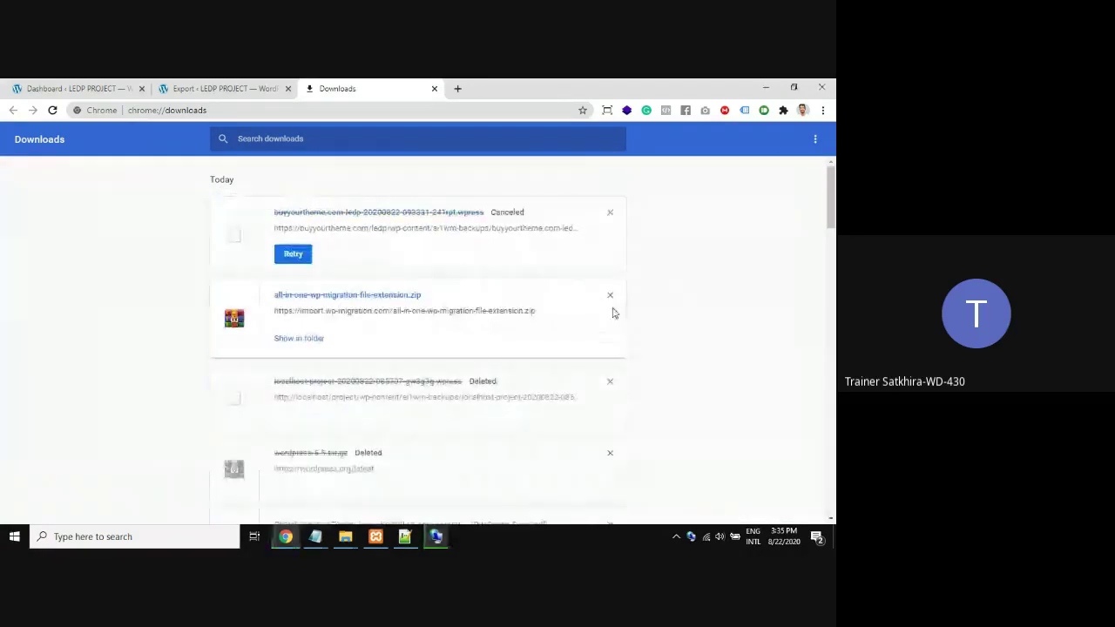
{"action": "mouse_move", "coordinate": [436, 535]}
{"action": "left_click", "coordinate": [506, 478]}
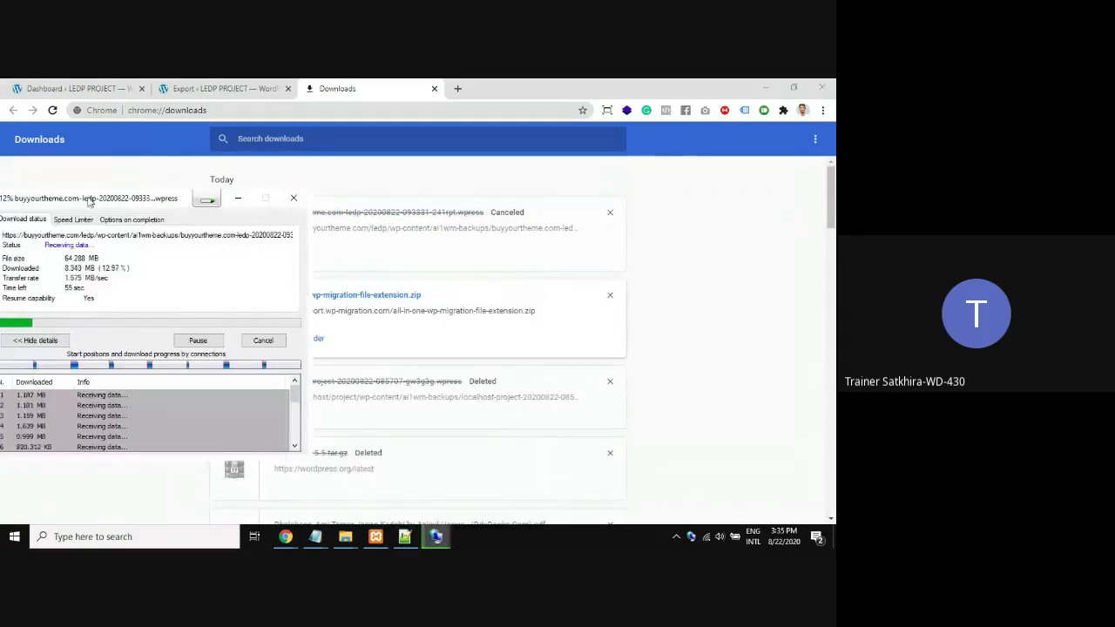
{"action": "left_click_drag", "start_coordinate": [197, 162], "coordinate": [440, 168]}
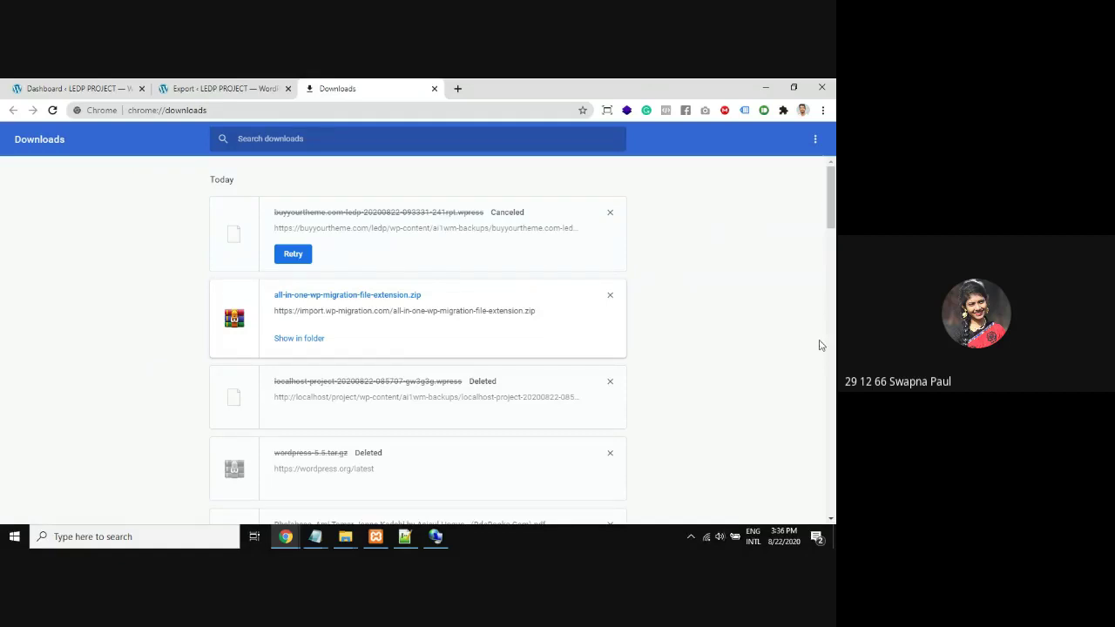
Open a new tab and start entering buyyourtheme.com/ in the address bar
{"action": "left_click", "coordinate": [180, 89]}
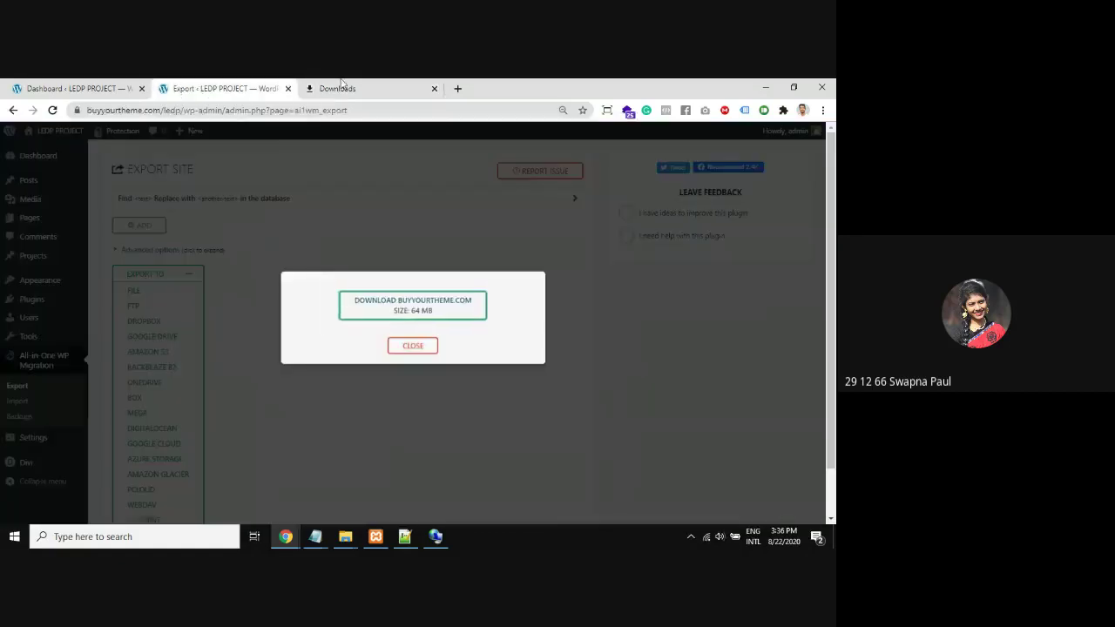
{"action": "left_click", "coordinate": [306, 90]}
{"action": "left_click", "coordinate": [78, 89]}
{"action": "left_click", "coordinate": [370, 91]}
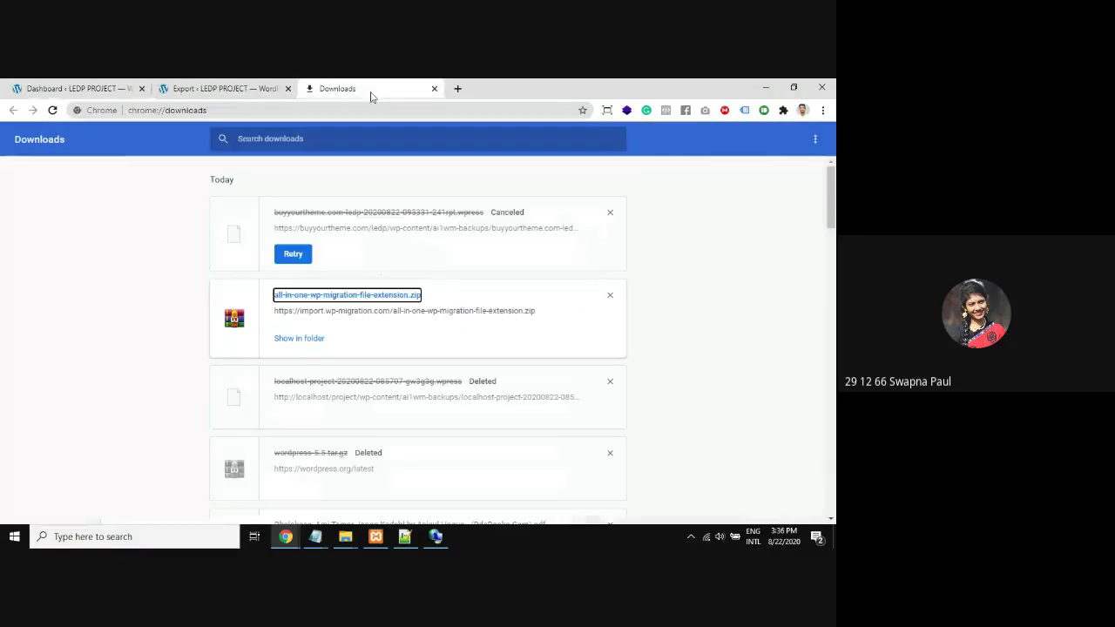
{"action": "left_click", "coordinate": [457, 88]}
{"action": "type", "text": "b"}
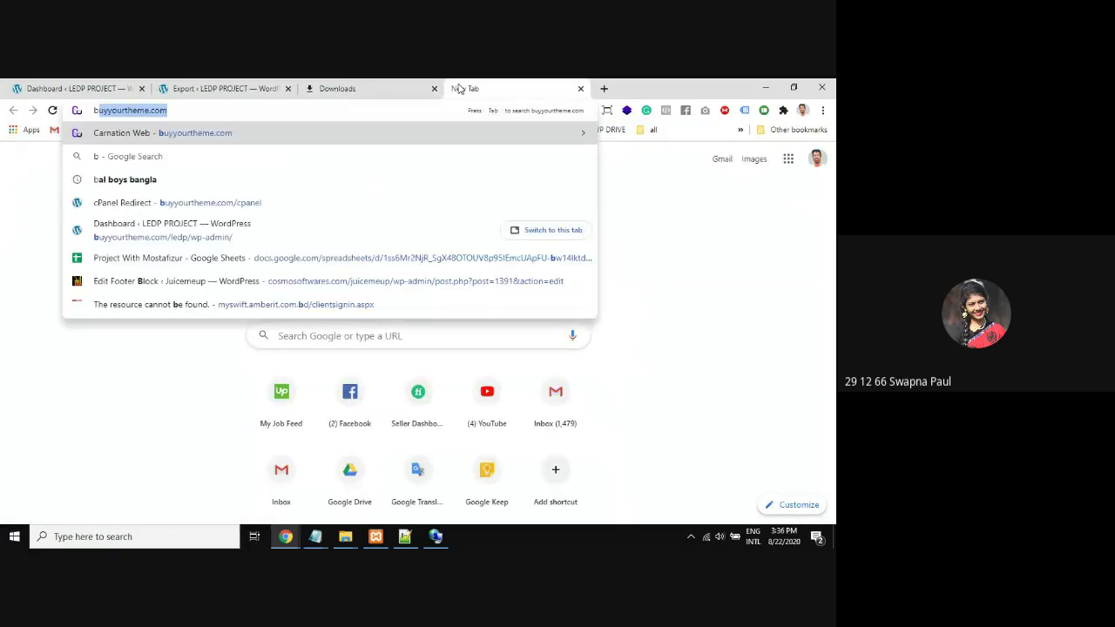
{"action": "type", "text": "buy"}
{"action": "key", "text": "BackSpace"}
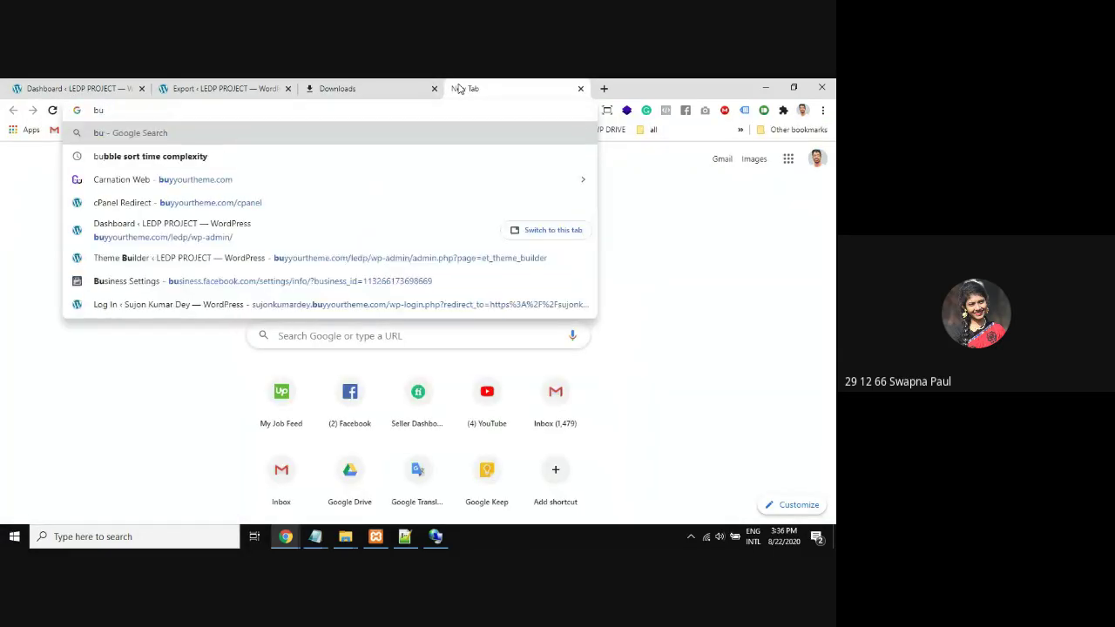
{"action": "type", "text": "y"}
{"action": "key", "text": "Right"}
{"action": "type", "text": "/"}
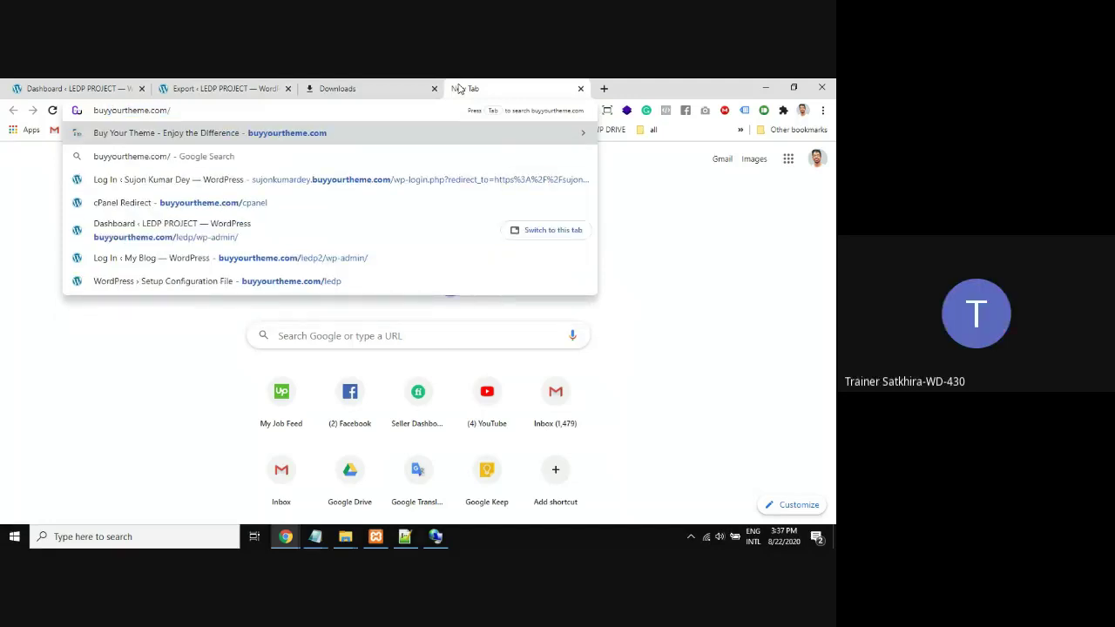
Bring up Internet Download Manager showing the 64.28 MB backup as Complete
{"action": "left_click", "coordinate": [223, 87]}
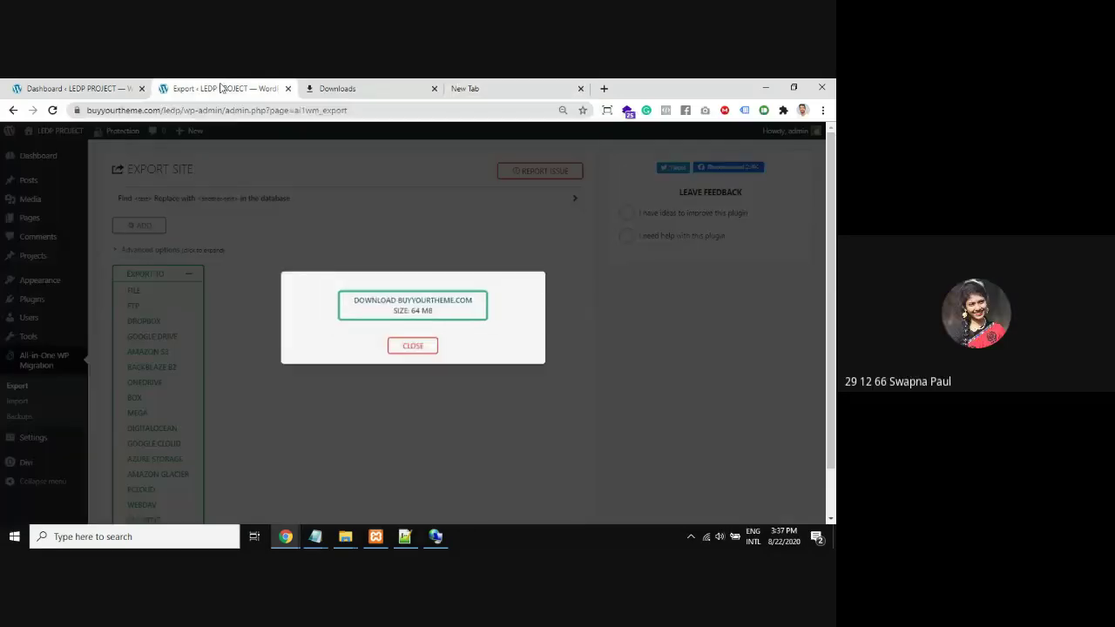
{"action": "left_click", "coordinate": [337, 88]}
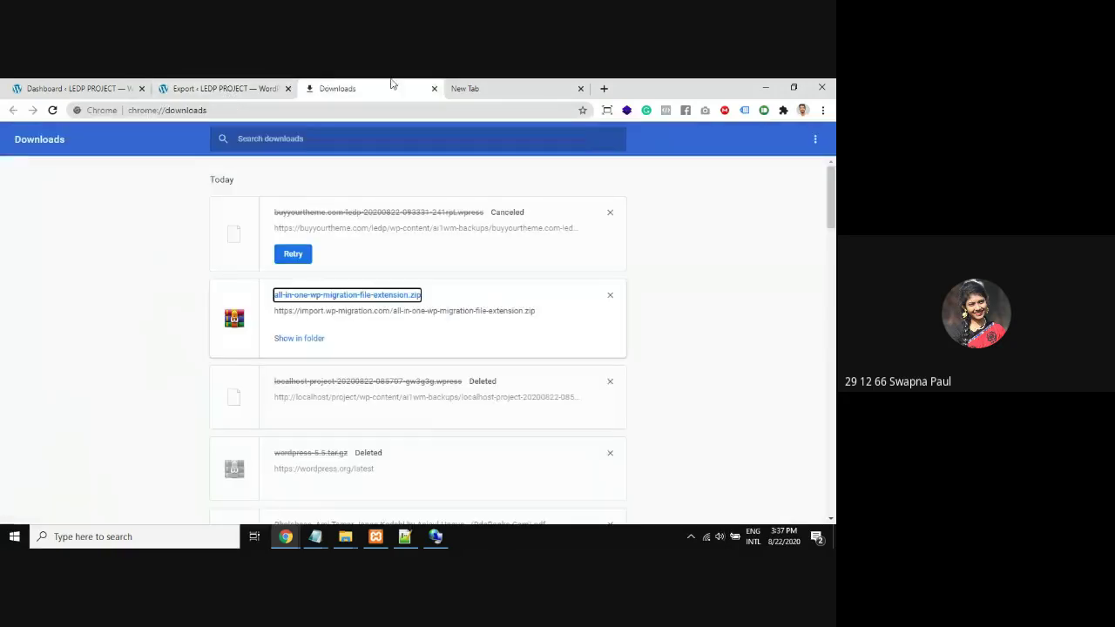
{"action": "mouse_move", "coordinate": [435, 536]}
{"action": "left_click", "coordinate": [391, 445]}
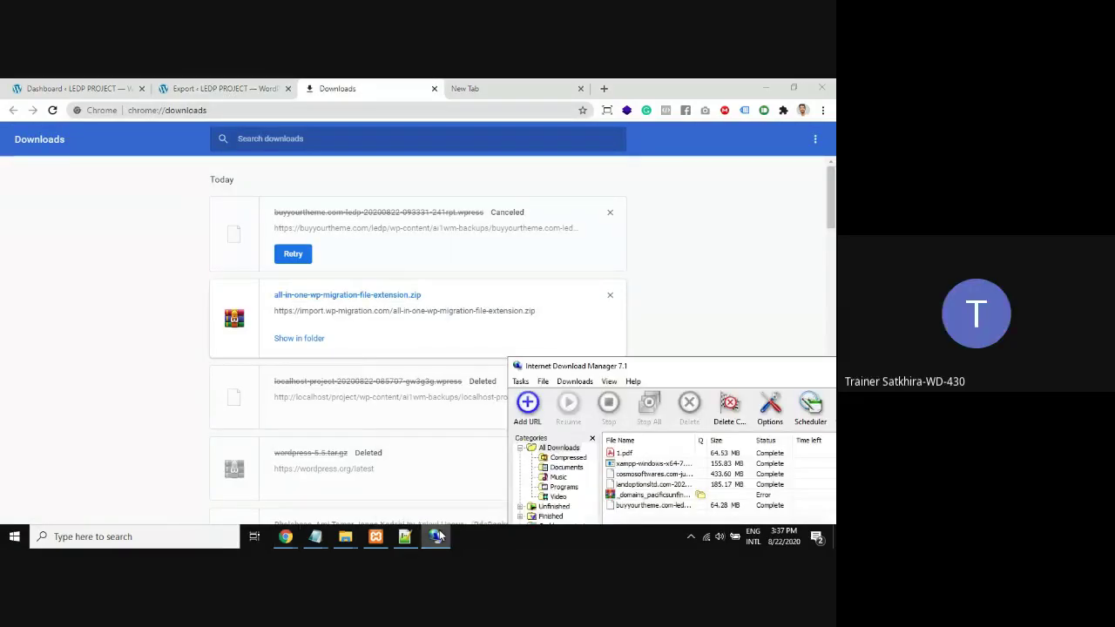
From the buyyourtheme download in IDM, open the Downloads\Video folder and select the .wpress file
{"action": "left_click_drag", "start_coordinate": [640, 366], "coordinate": [264, 182]}
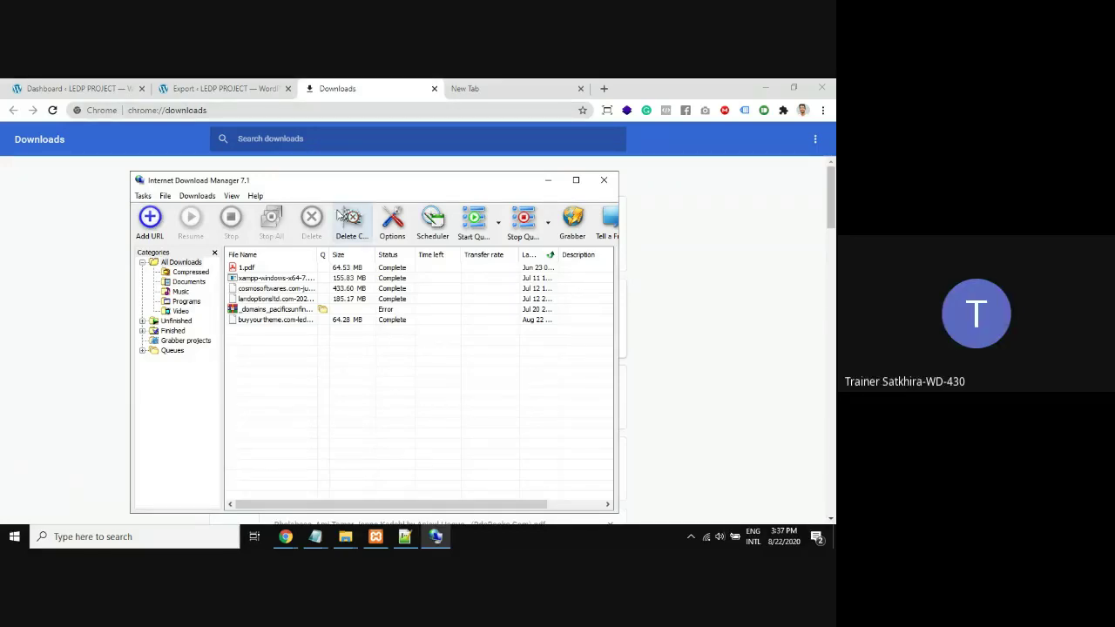
{"action": "left_click", "coordinate": [270, 320]}
{"action": "right_click", "coordinate": [270, 320]}
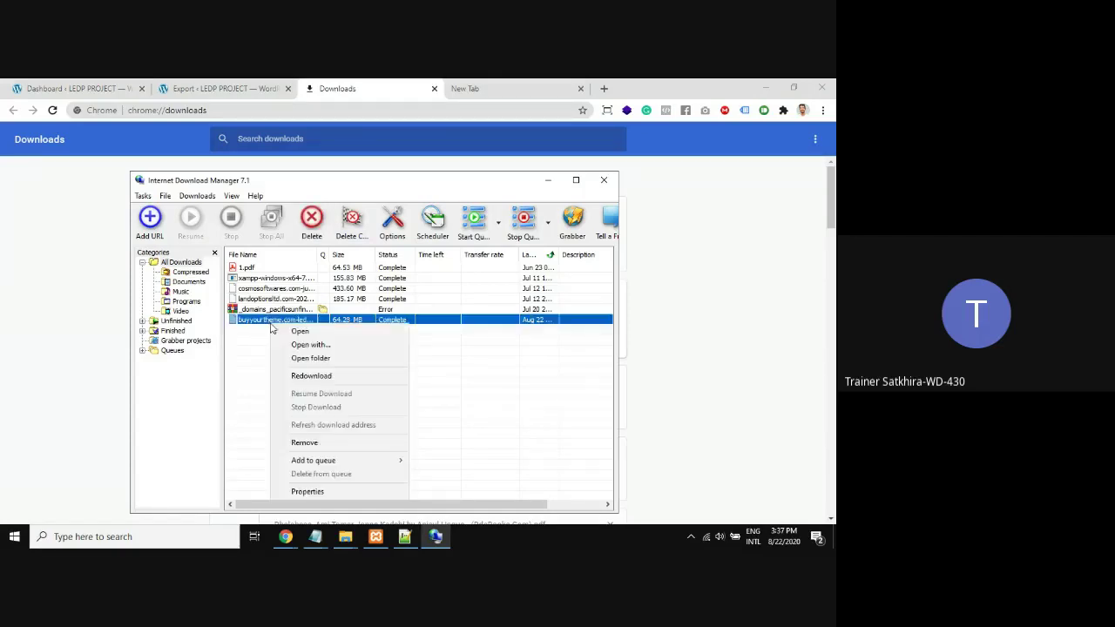
{"action": "key", "text": "Escape"}
{"action": "left_click", "coordinate": [242, 356]}
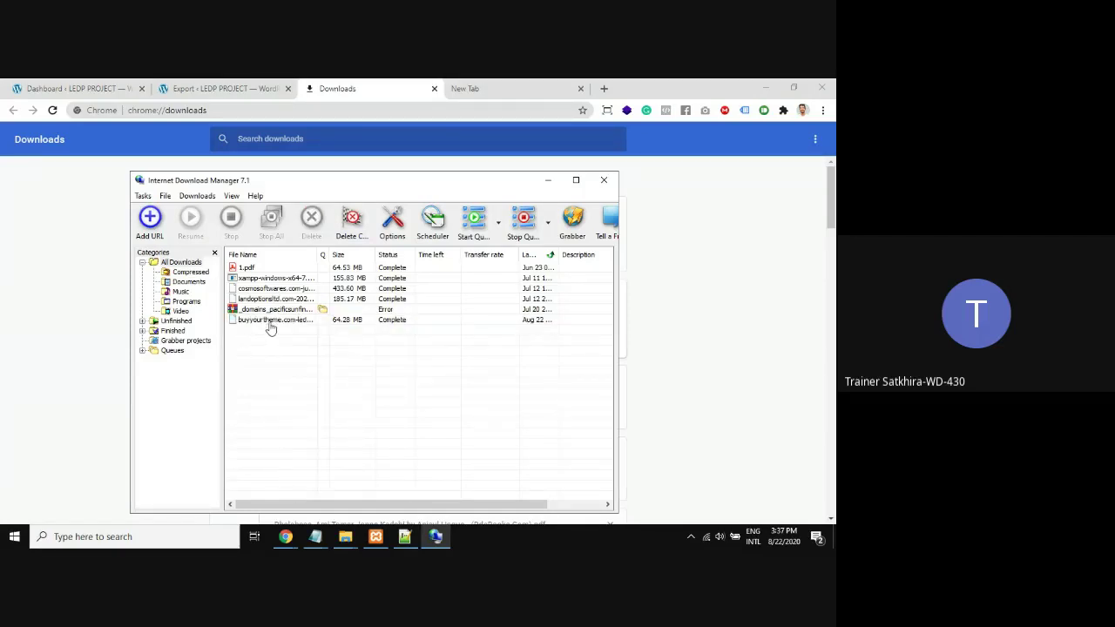
{"action": "right_click", "coordinate": [270, 324]}
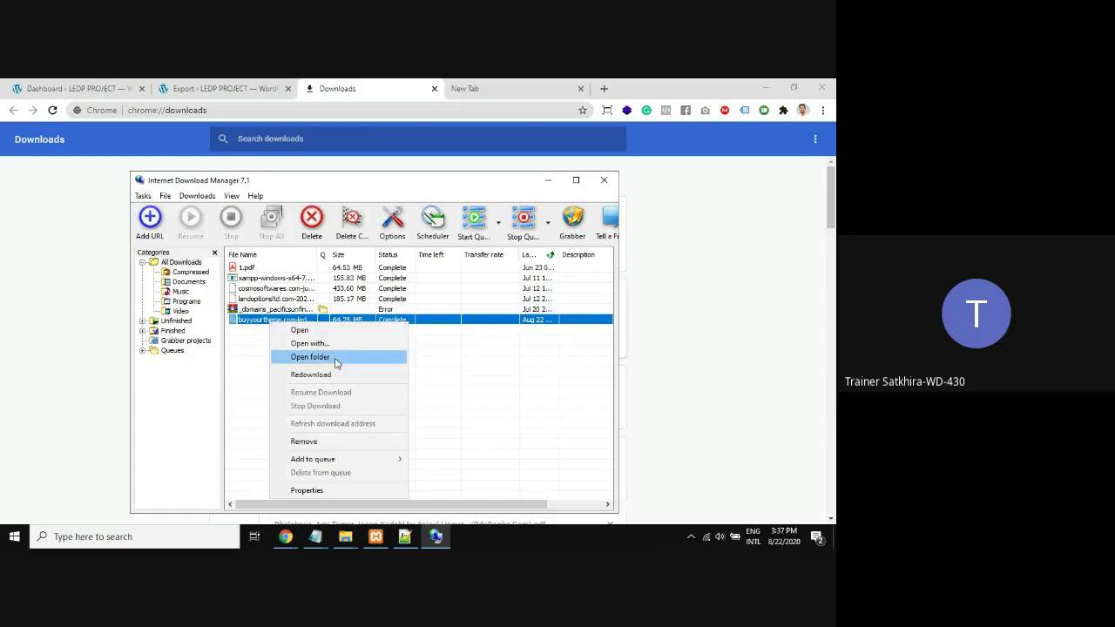
{"action": "left_click", "coordinate": [484, 329]}
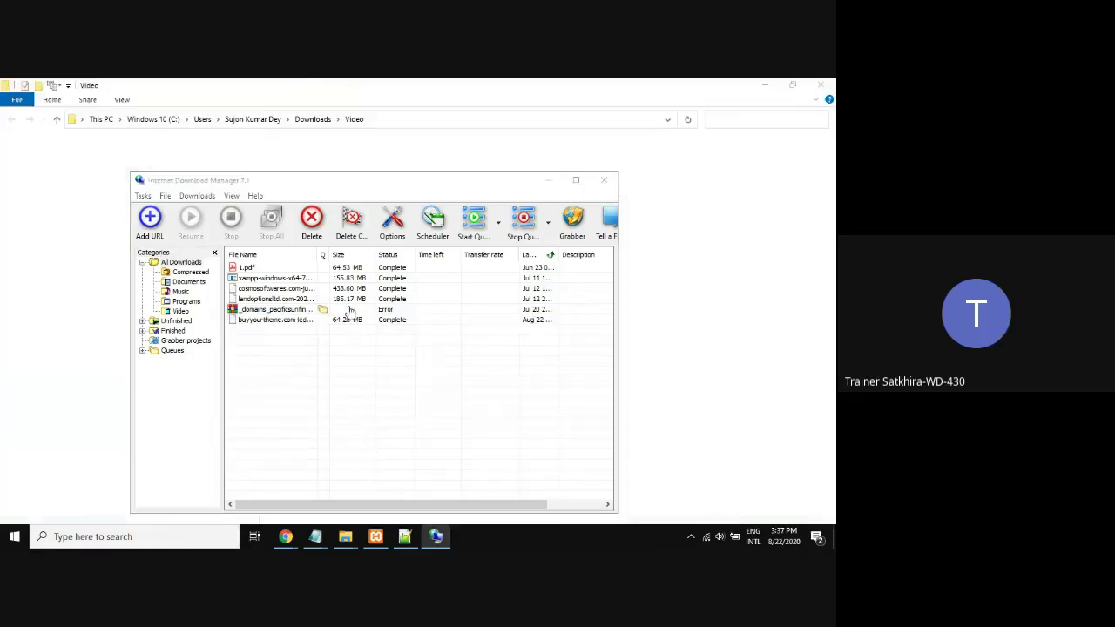
{"action": "left_click", "coordinate": [153, 217]}
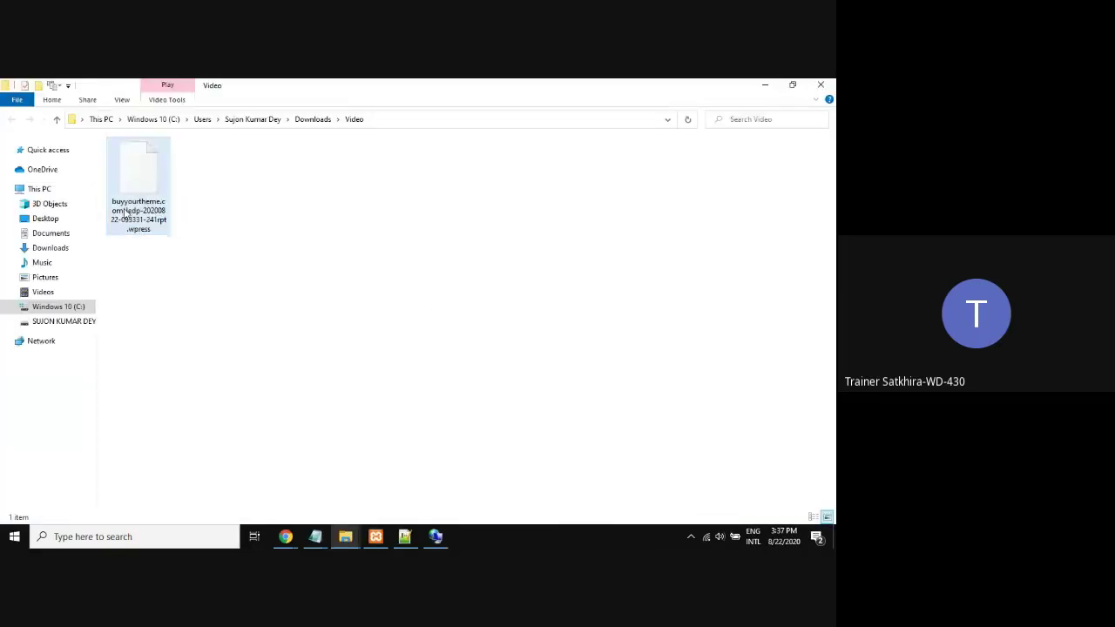
{"action": "left_click", "coordinate": [287, 538]}
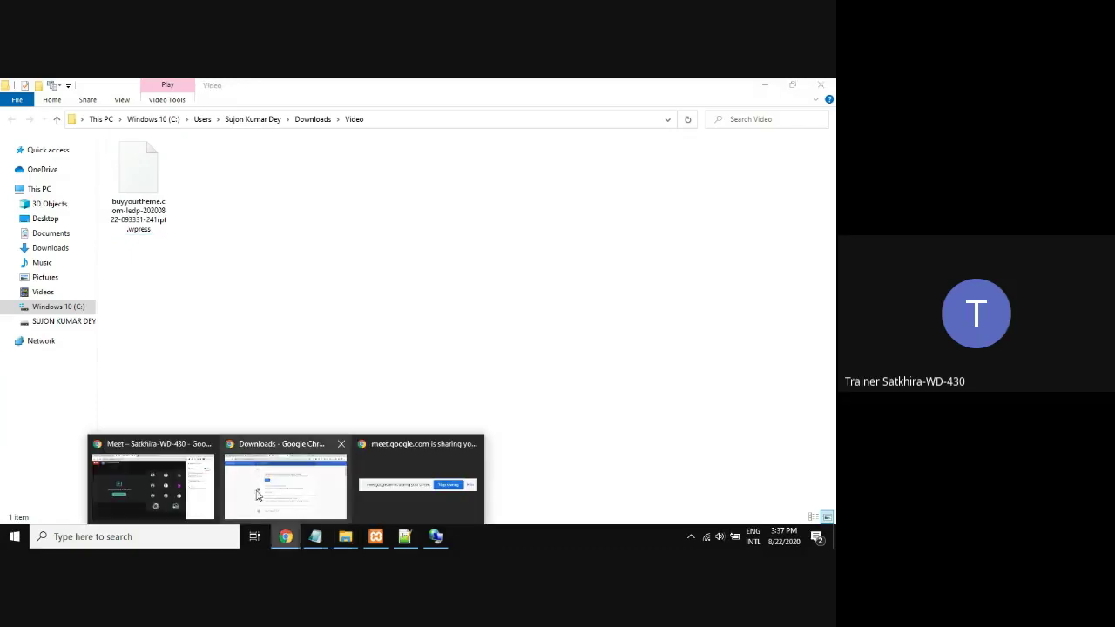
Close the Export, Downloads and LEDP Dashboard tabs in Chrome
{"action": "left_click", "coordinate": [313, 484]}
{"action": "left_click", "coordinate": [251, 93]}
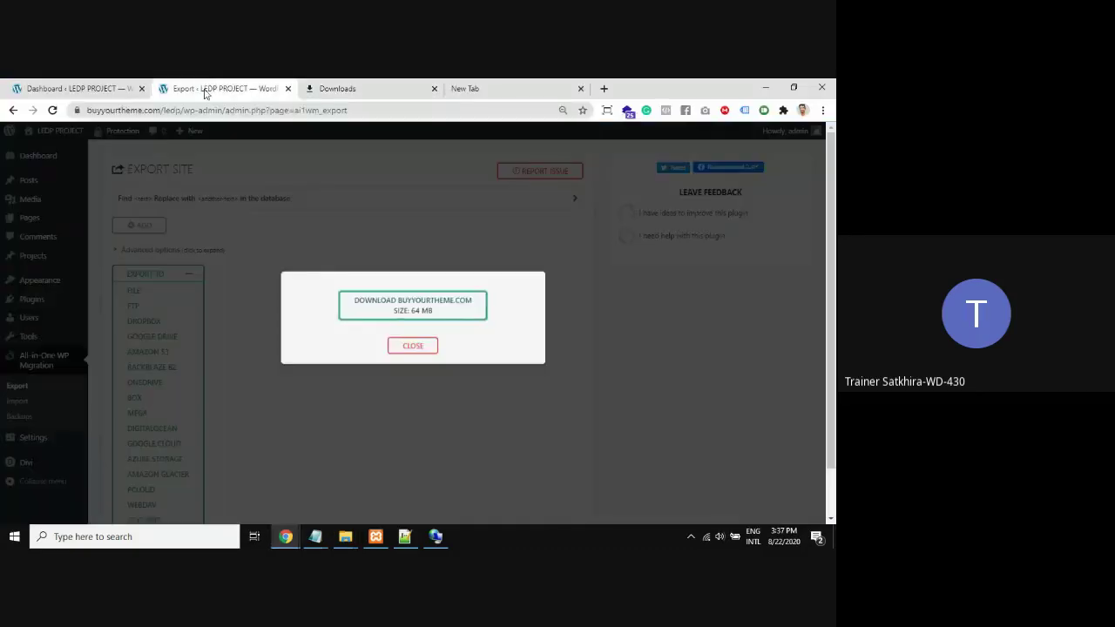
{"action": "middle_click", "coordinate": [212, 82]}
{"action": "middle_click", "coordinate": [212, 83]}
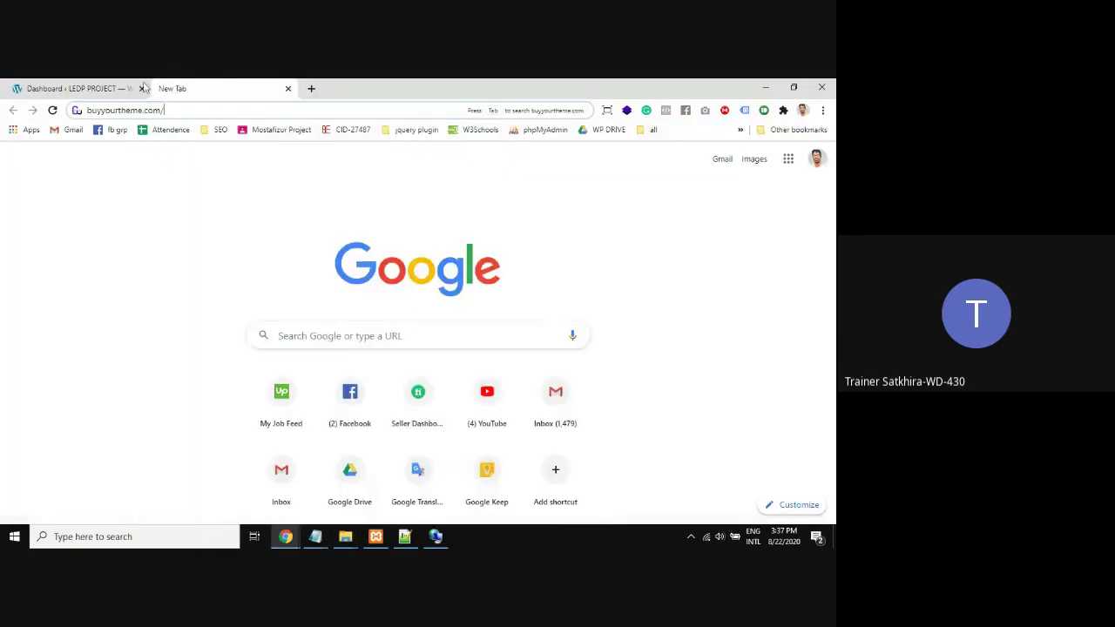
{"action": "middle_click", "coordinate": [103, 85]}
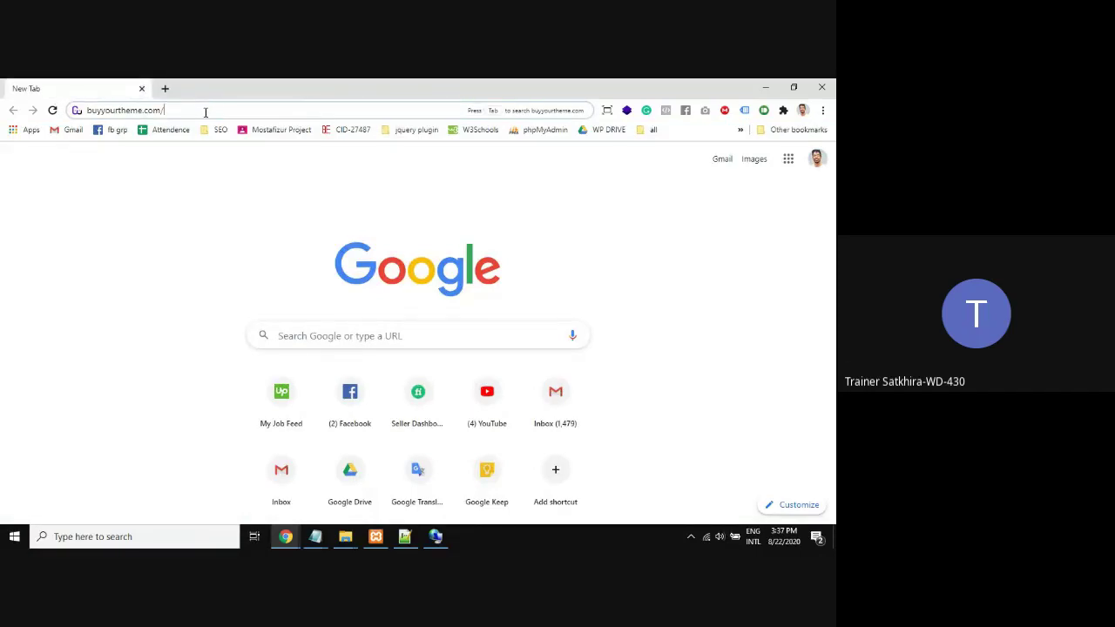
Load buyyourtheme.com/ledpnew/wp-admin/ from the address bar suggestion
{"action": "type", "text": "led"}
{"action": "key", "text": "BackSpace"}
{"action": "key", "text": "BackSpace"}
{"action": "key", "text": "BackSpace"}
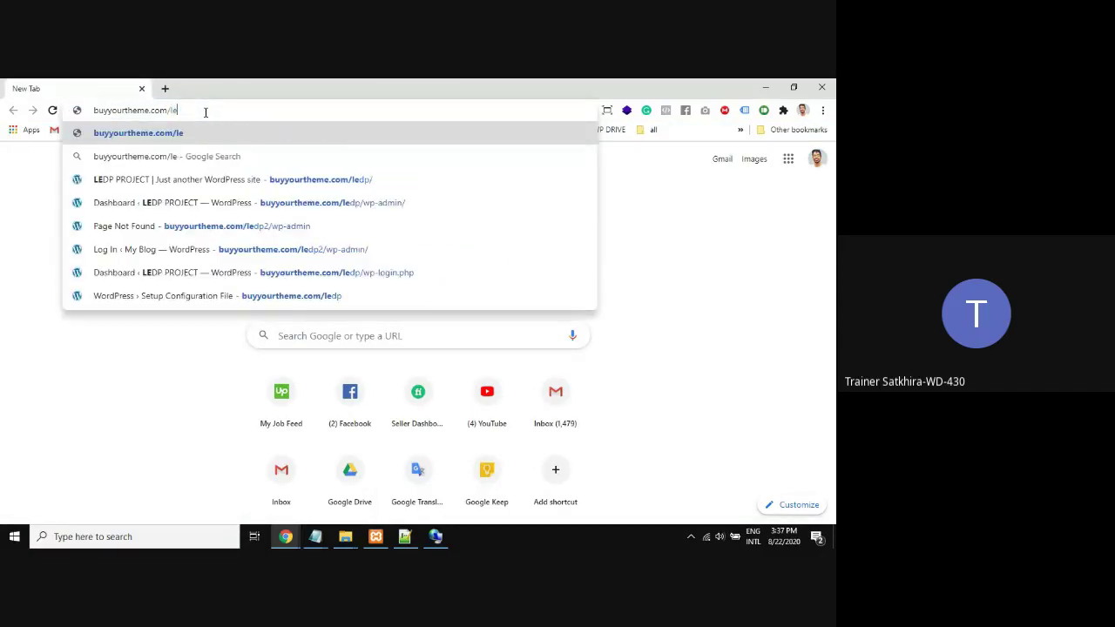
{"action": "key", "text": "BackSpace"}
{"action": "type", "text": "new"}
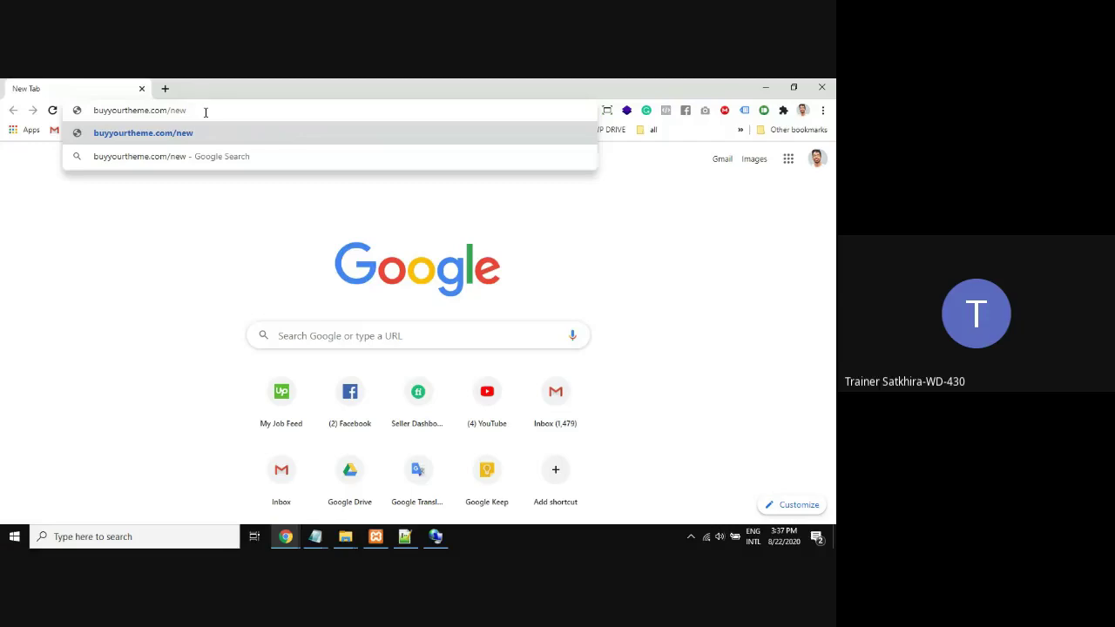
{"action": "key", "text": "BackSpace"}
{"action": "key", "text": "BackSpace"}
{"action": "key", "text": "BackSpace"}
{"action": "type", "text": "lew"}
{"action": "key", "text": "BackSpace"}
{"action": "type", "text": "d"}
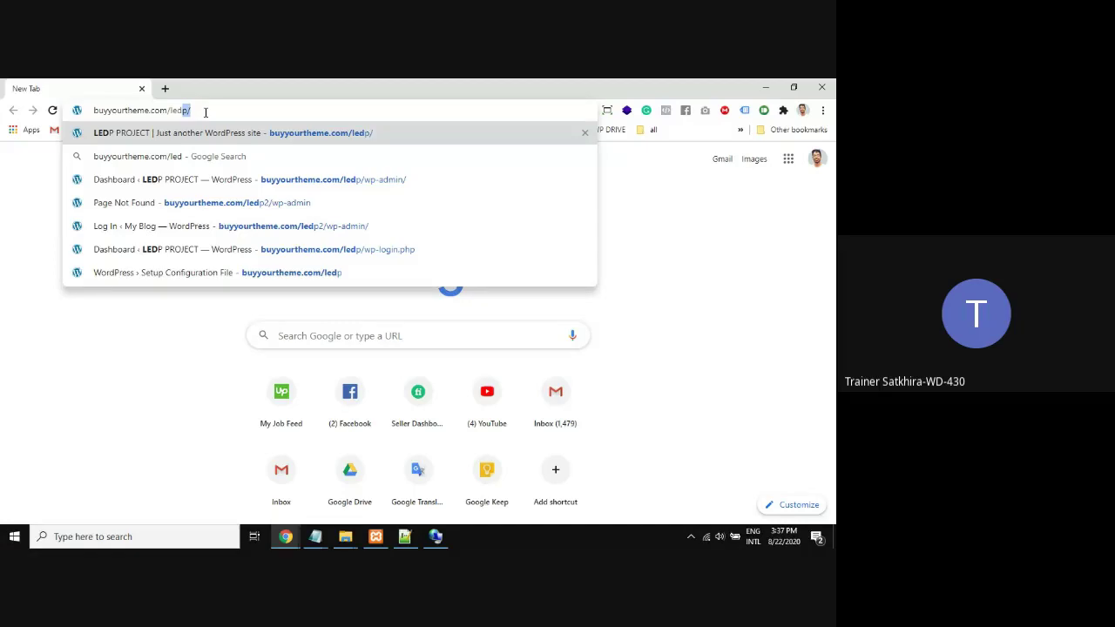
{"action": "type", "text": "pnew"}
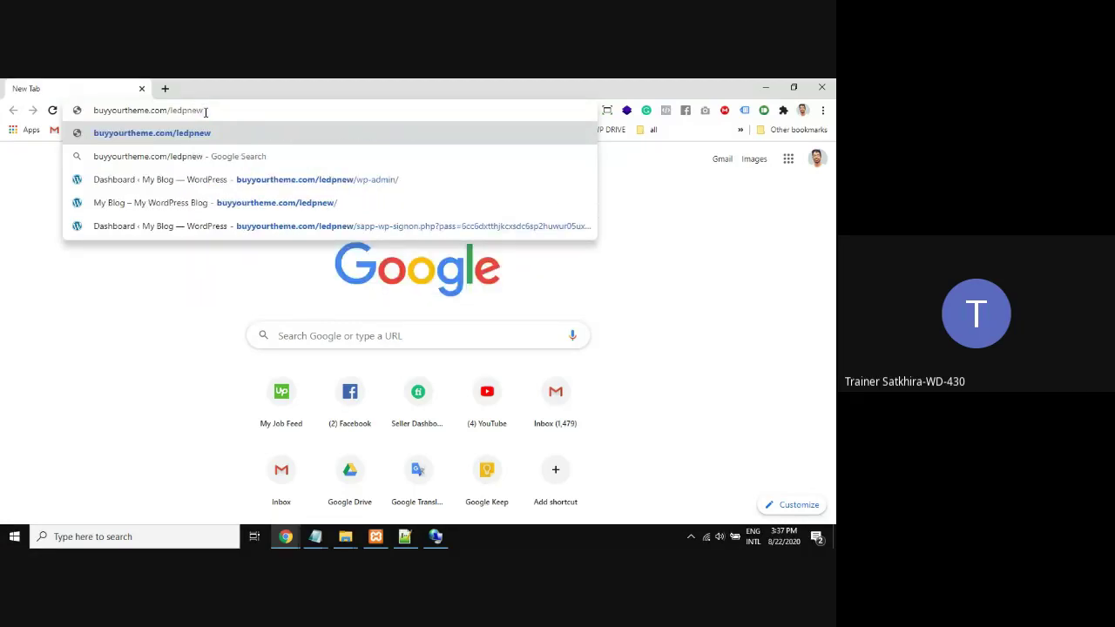
{"action": "key", "text": "Down"}
{"action": "key", "text": "Down"}
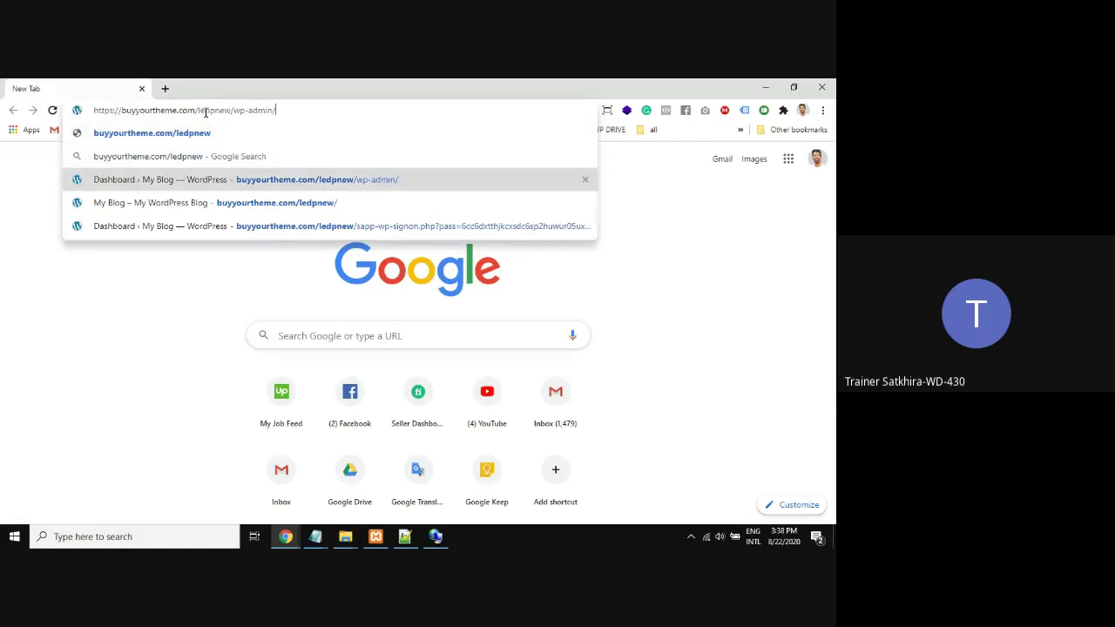
{"action": "key", "text": "Return"}
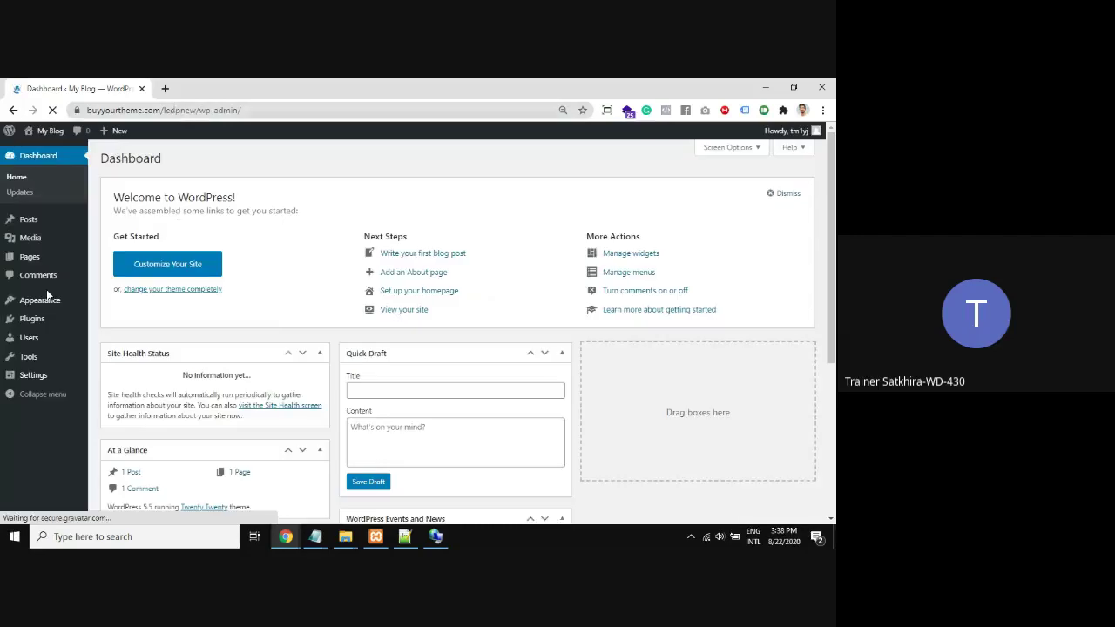
Search Add New for 'all in one wp migration', then install and activate version 7.26
{"action": "mouse_move", "coordinate": [35, 321]}
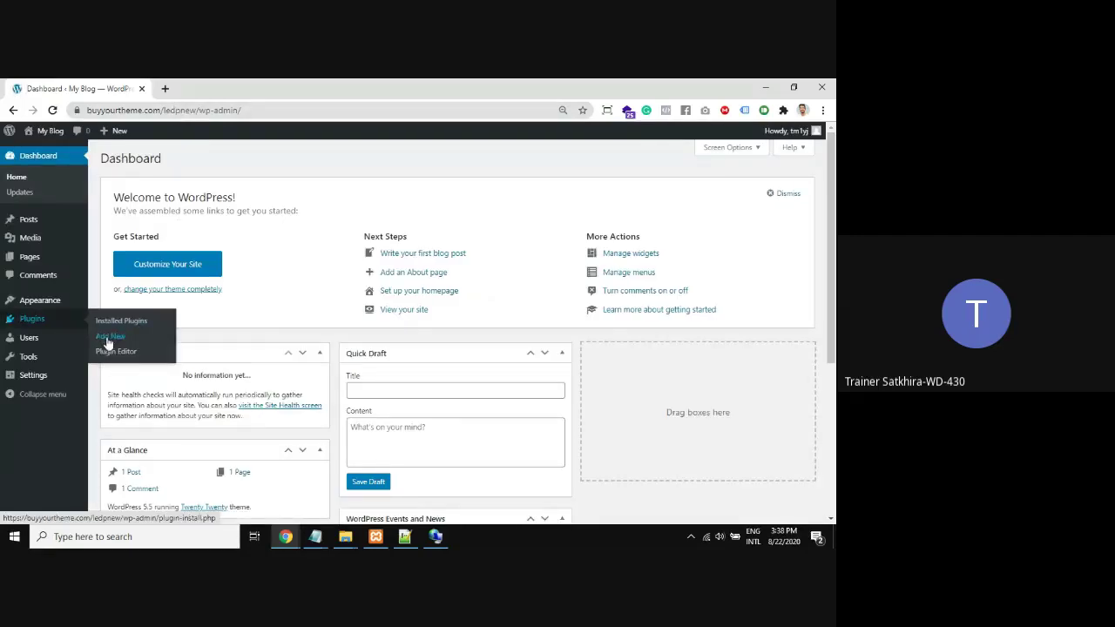
{"action": "left_click", "coordinate": [425, 312]}
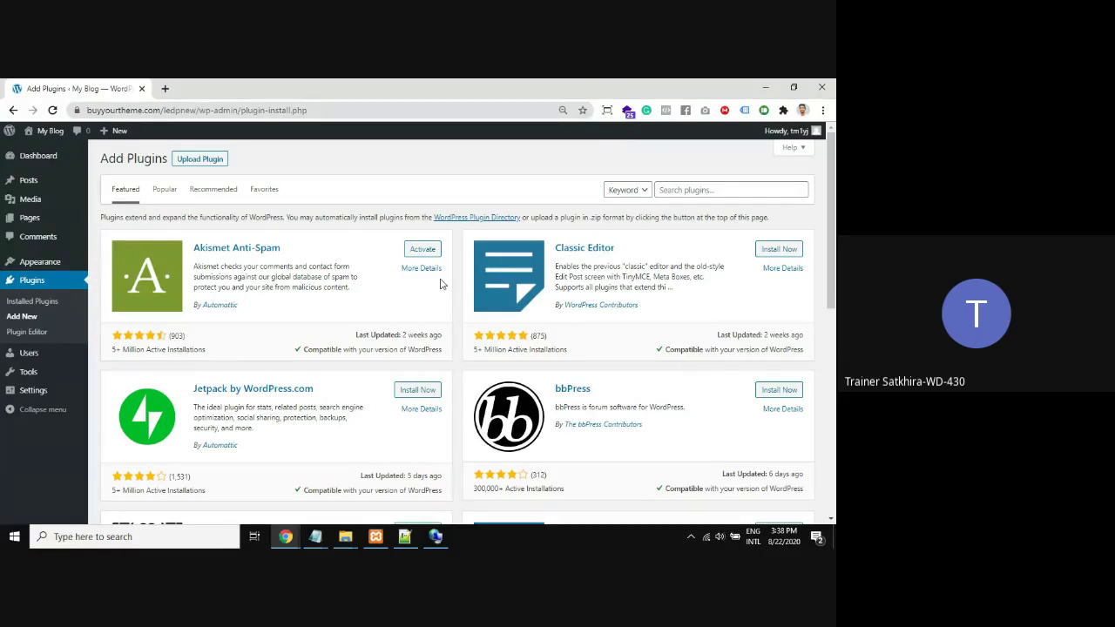
{"action": "left_click", "coordinate": [685, 189]}
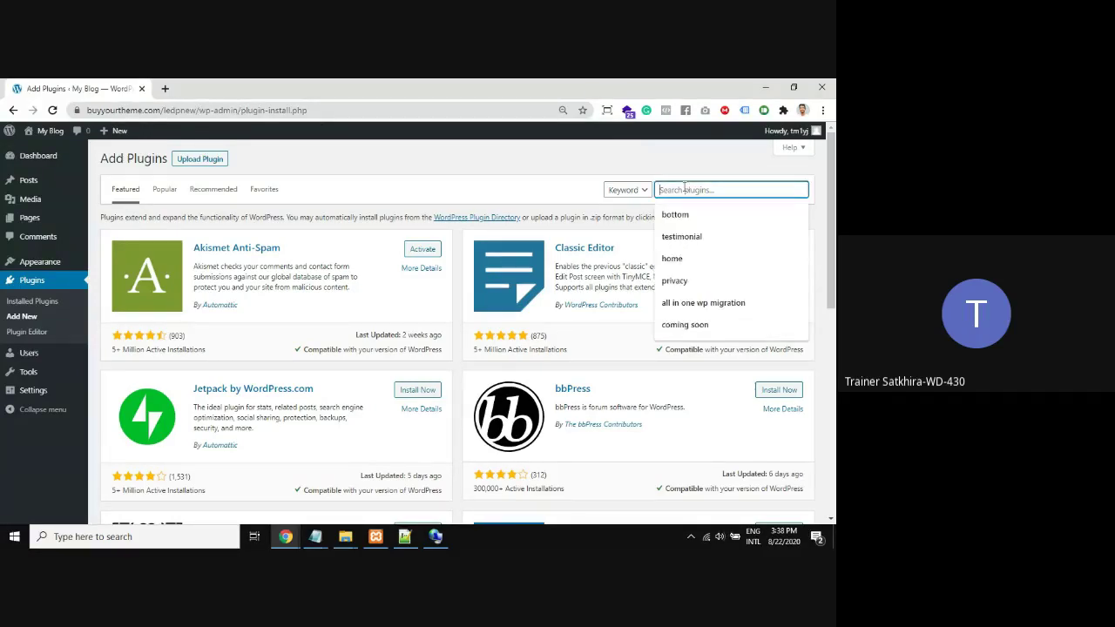
{"action": "left_click", "coordinate": [732, 303]}
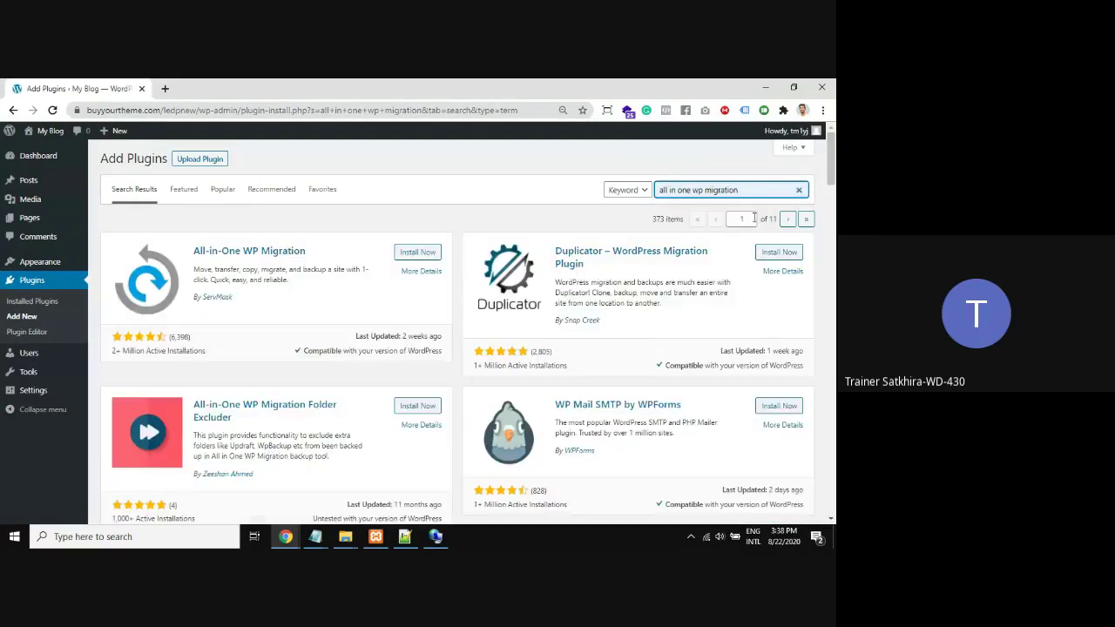
{"action": "left_click", "coordinate": [413, 253]}
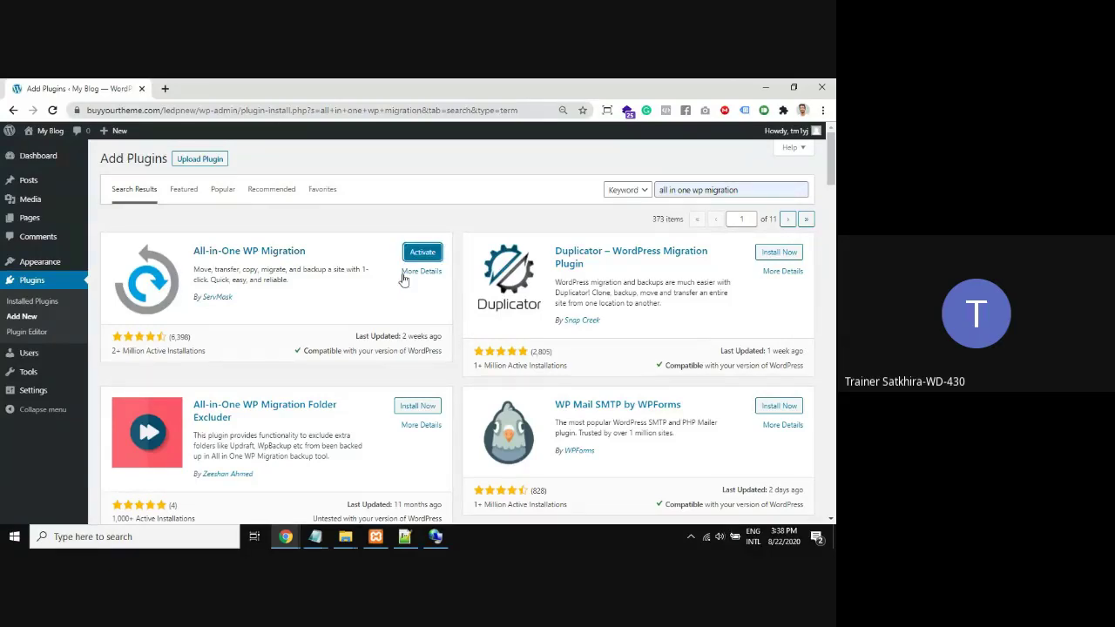
{"action": "left_click", "coordinate": [422, 253]}
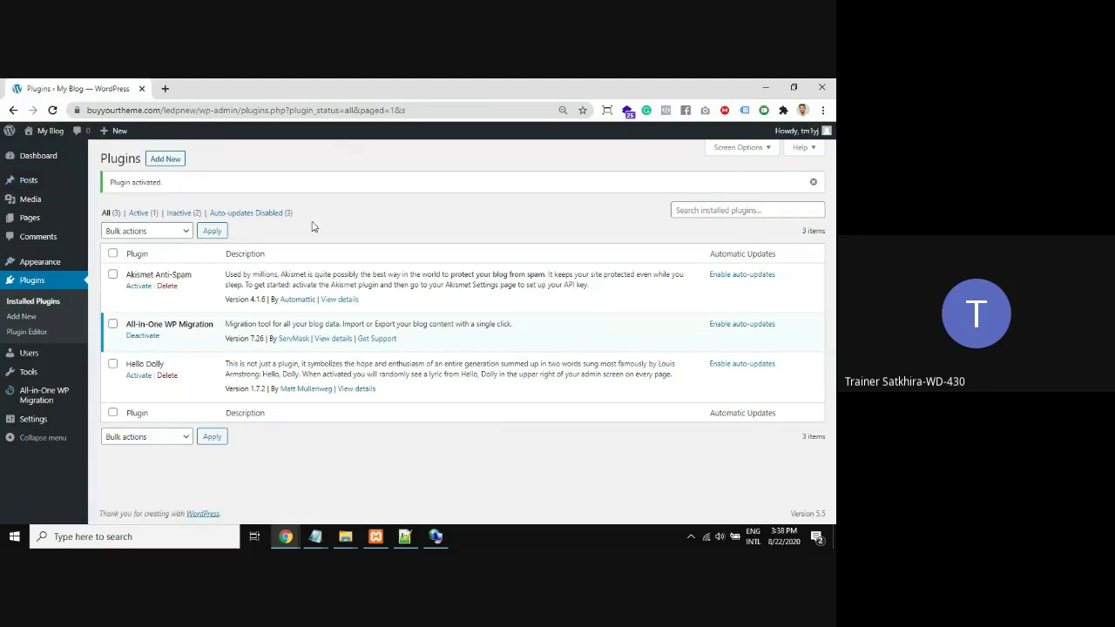
{"action": "mouse_move", "coordinate": [7, 402]}
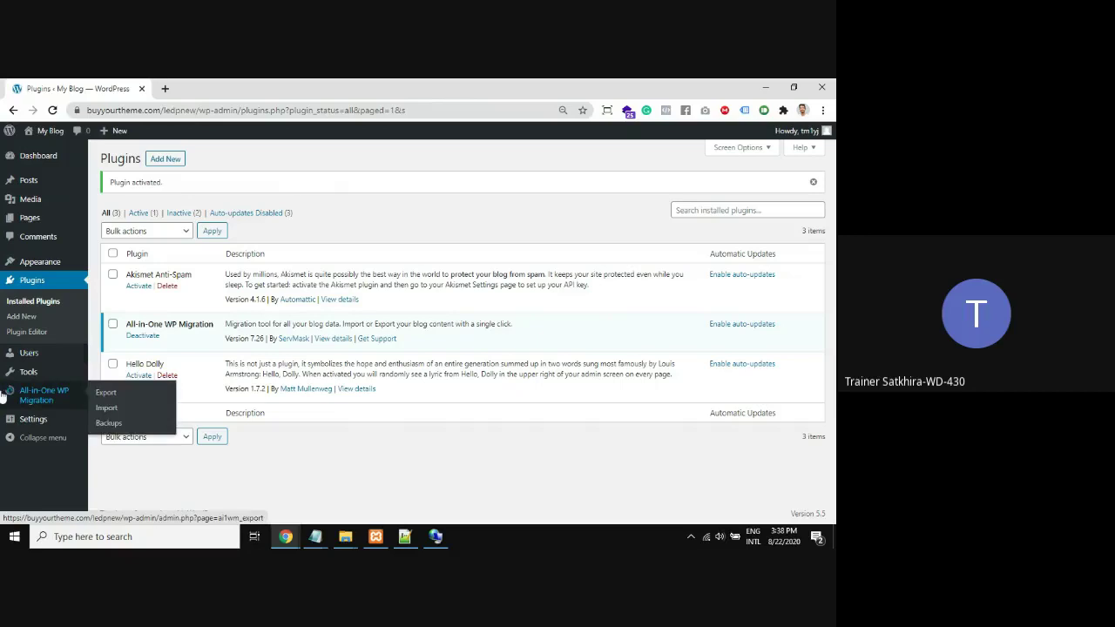
Open All-in-One WP Migration Import, note the 128 MB limit, and choose Import From File
{"action": "left_click", "coordinate": [108, 409]}
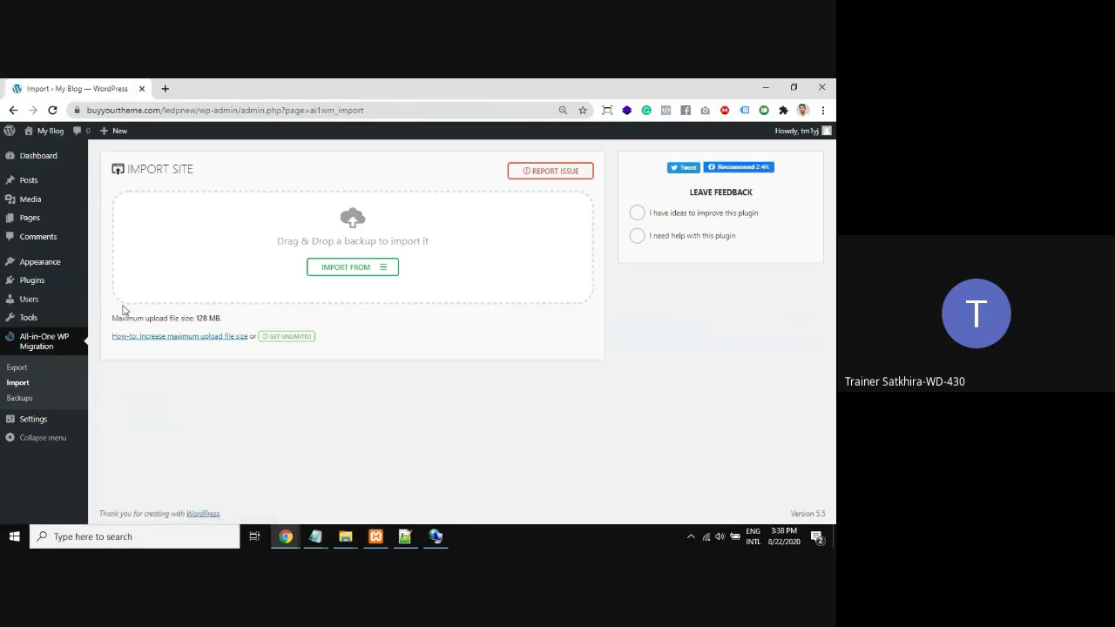
{"action": "left_click_drag", "start_coordinate": [113, 315], "coordinate": [238, 321]}
{"action": "left_click", "coordinate": [241, 320]}
{"action": "left_click", "coordinate": [358, 268]}
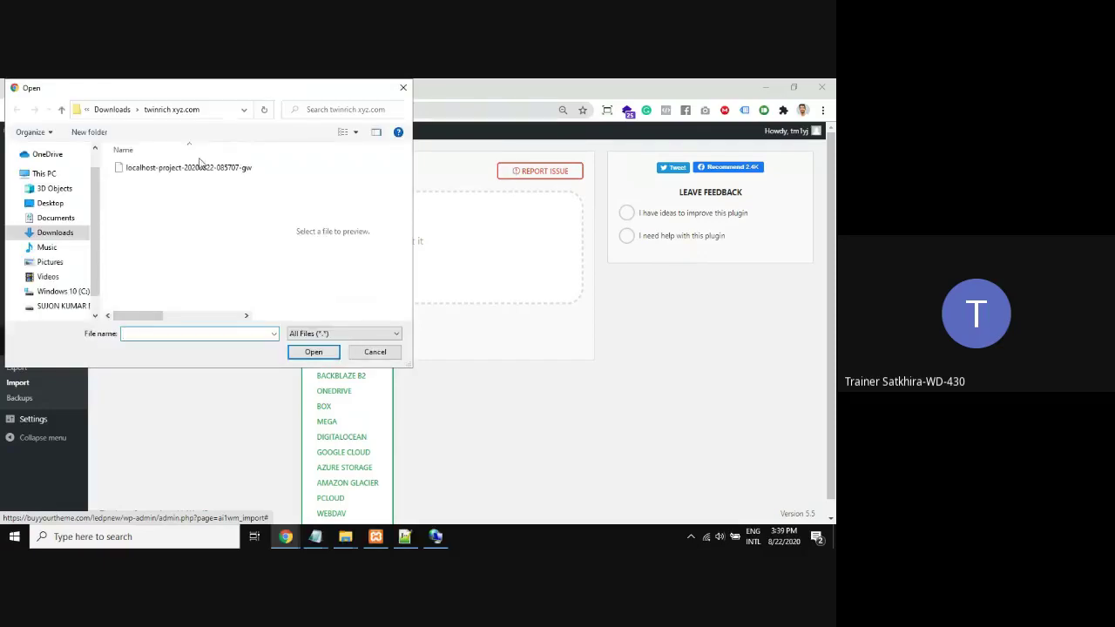
Choose the localhost-project backup file from the Downloads folder to import
{"action": "double_click", "coordinate": [199, 166]}
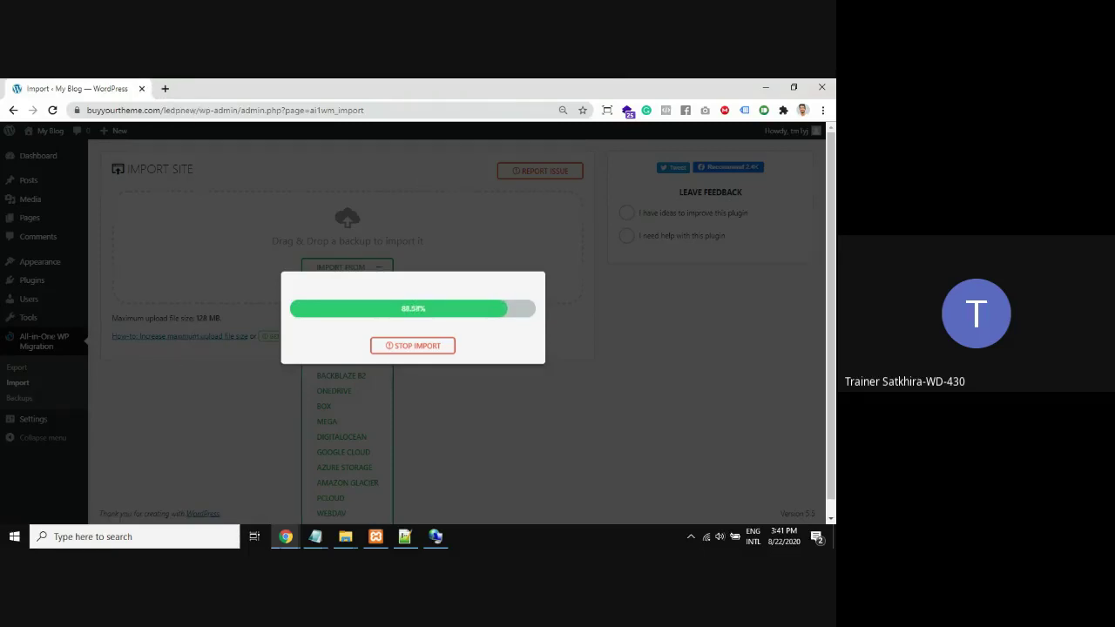
Launch Notepad and write 'Verified ...' and 'Skill ... Marketplace...' on two lines
{"action": "key", "text": "super+r"}
{"action": "type", "text": "n"}
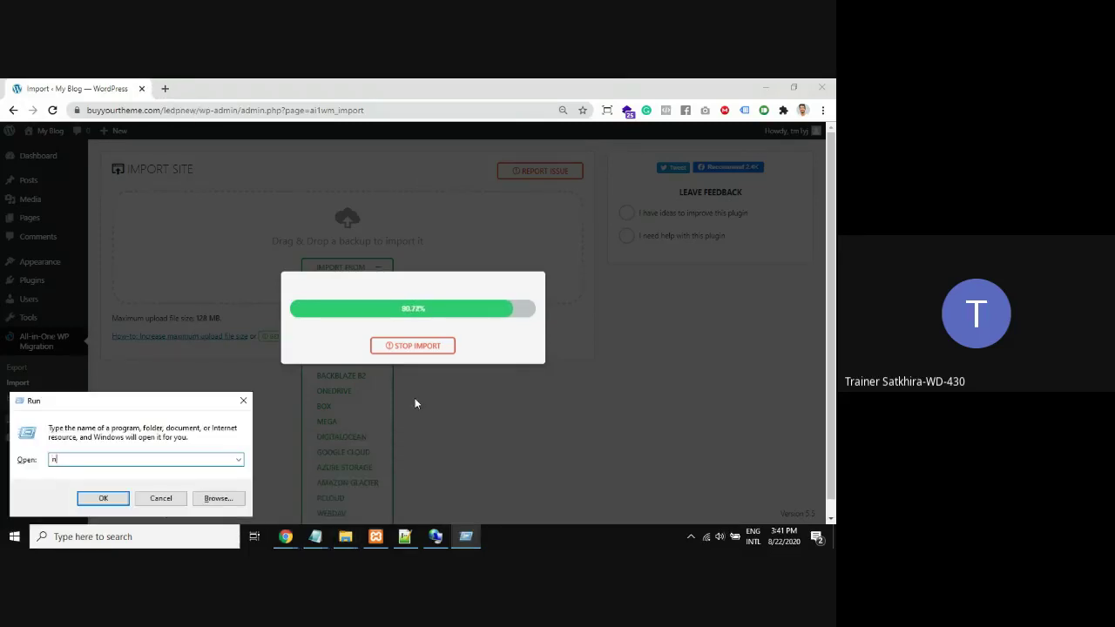
{"action": "type", "text": "otepad"}
{"action": "key", "text": "Return"}
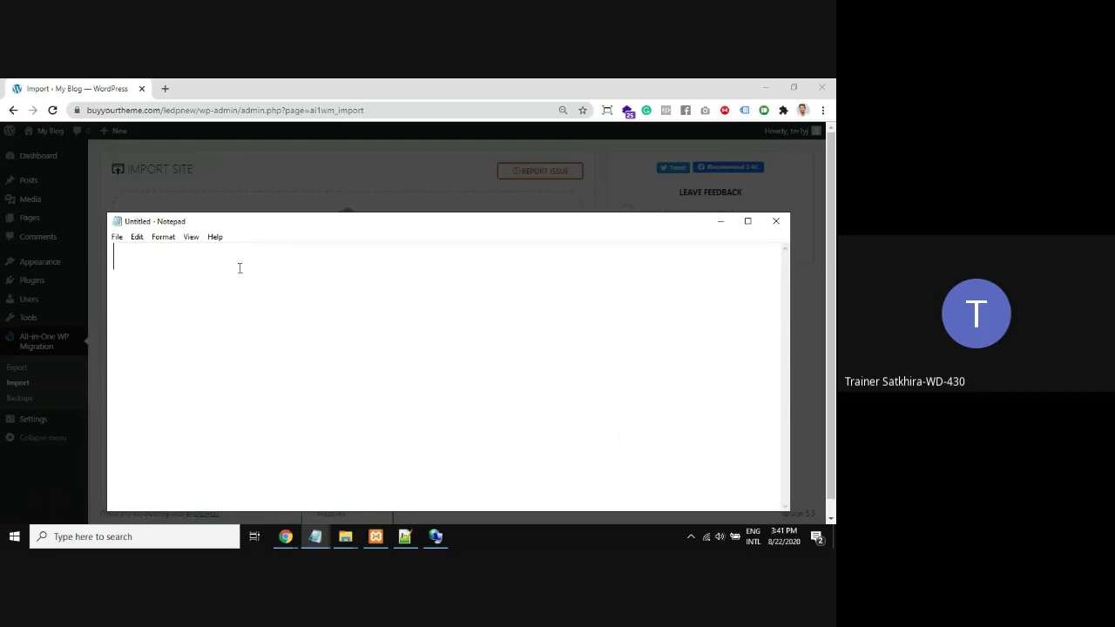
{"action": "type", "text": "Verif"}
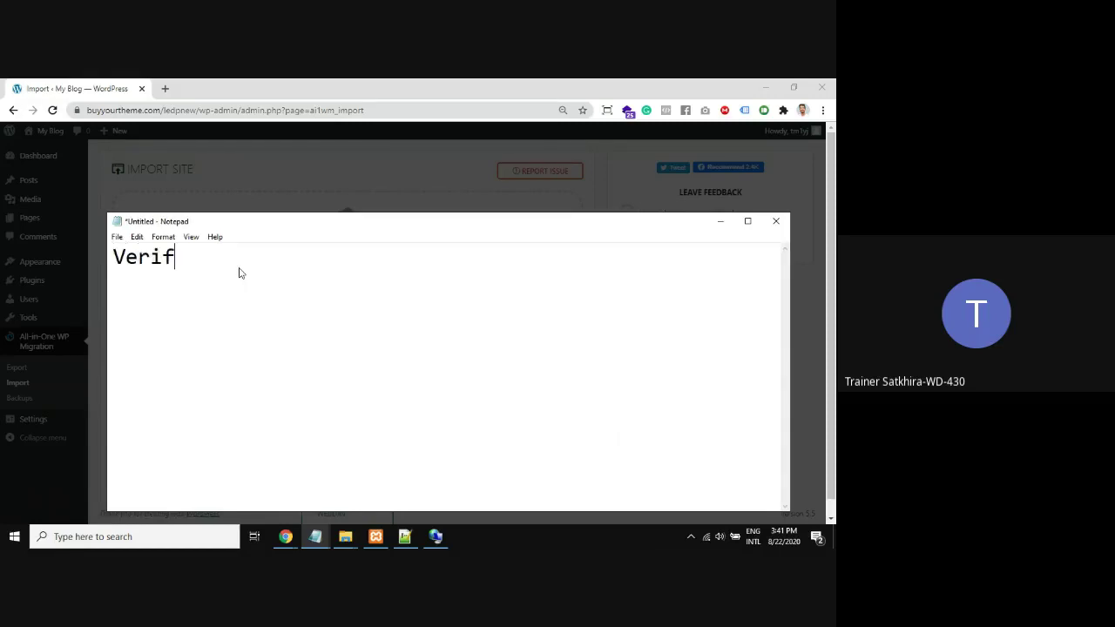
{"action": "type", "text": "ied ..."}
{"action": "key", "text": "Return"}
{"action": "type", "text": "Skill ... Market"}
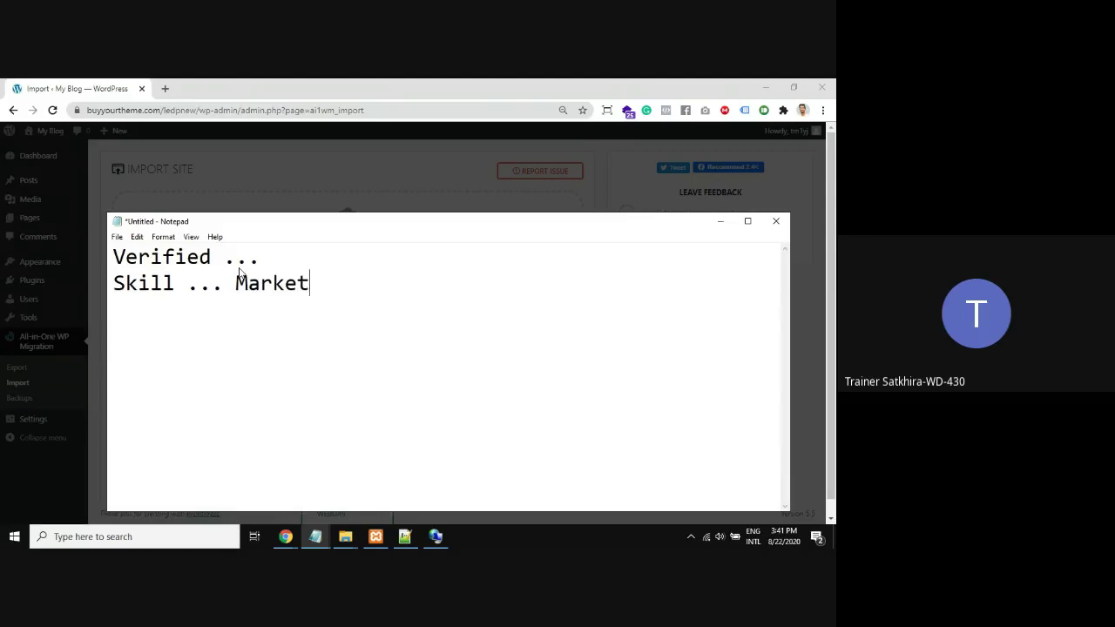
{"action": "type", "text": "place..."}
{"action": "left_click", "coordinate": [720, 221]}
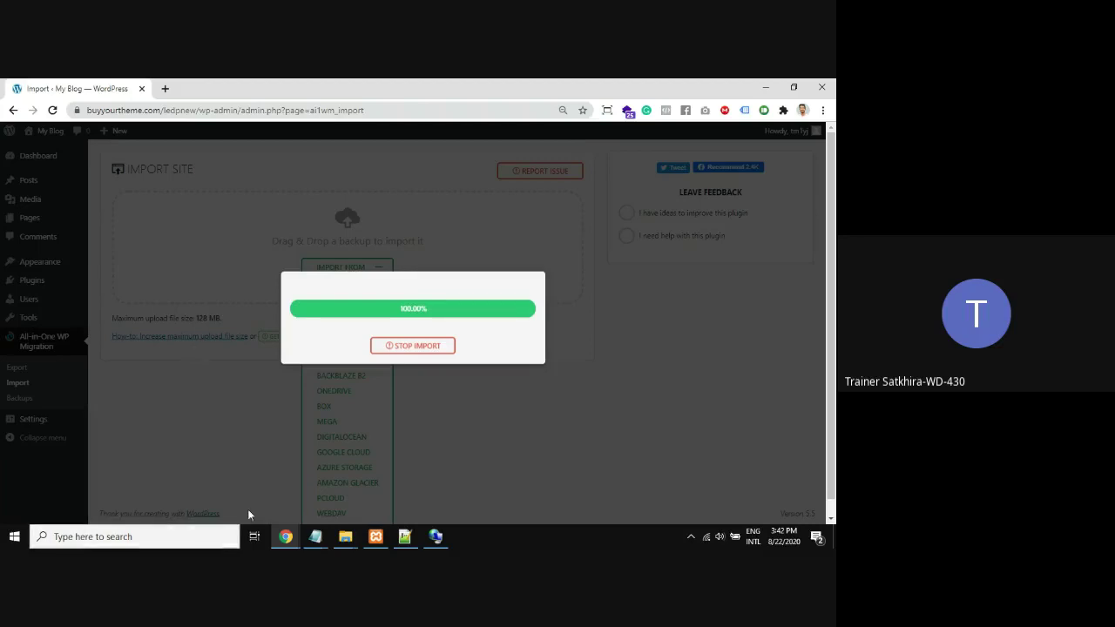
Wait for the backup import progress to reach 100.00%
{"action": "mouse_move", "coordinate": [296, 537]}
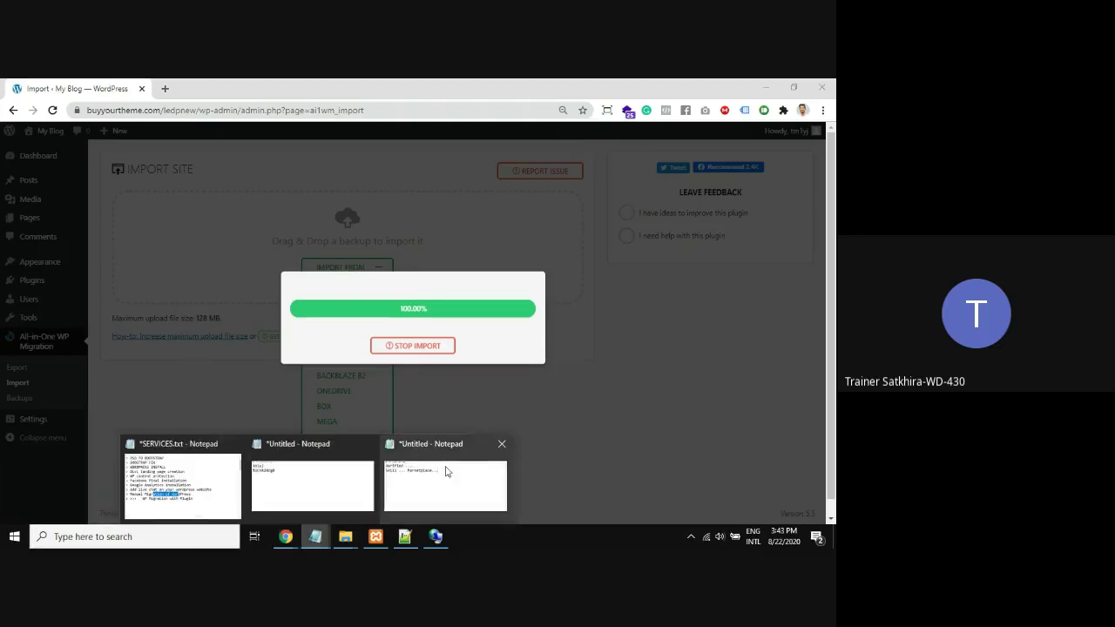
Add the line 'Live domain server ...' after a blank line in the Notepad note
{"action": "left_click", "coordinate": [454, 476]}
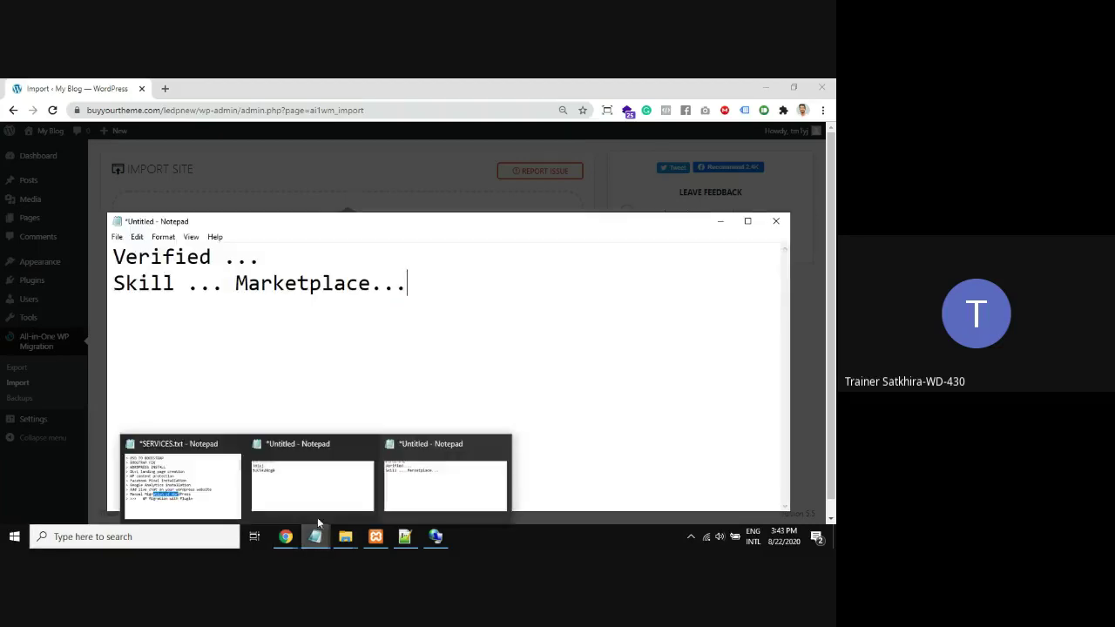
{"action": "key", "text": "Return"}
{"action": "key", "text": "Return"}
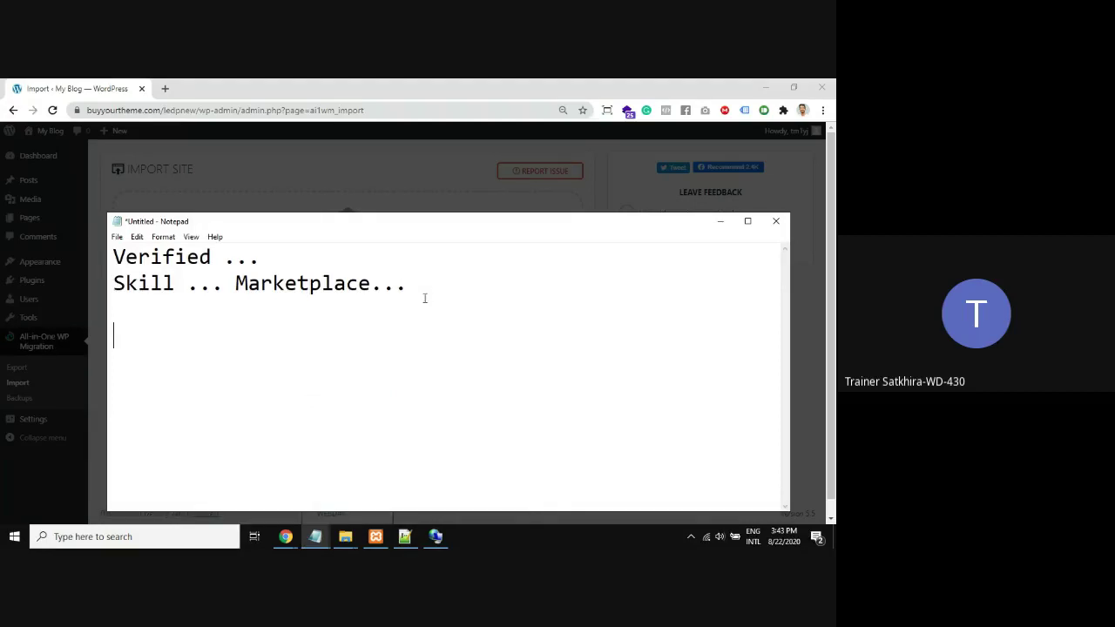
{"action": "type", "text": "Liver d"}
{"action": "key", "text": "BackSpace"}
{"action": "key", "text": "BackSpace"}
{"action": "key", "text": "BackSpace"}
{"action": "type", "text": "doma"}
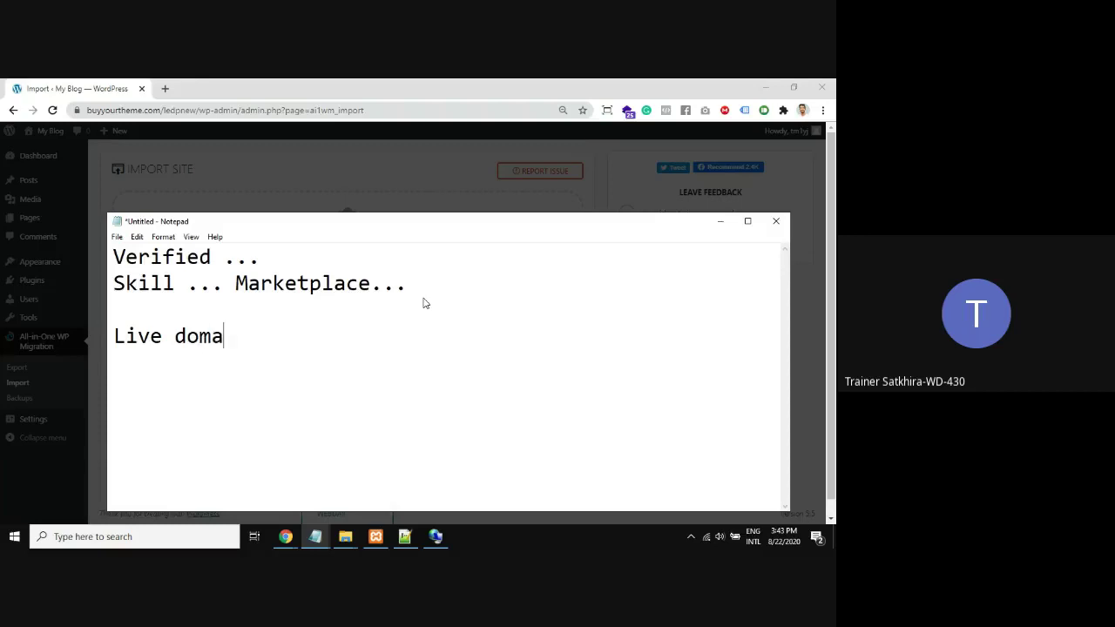
{"action": "type", "text": "in server ..."}
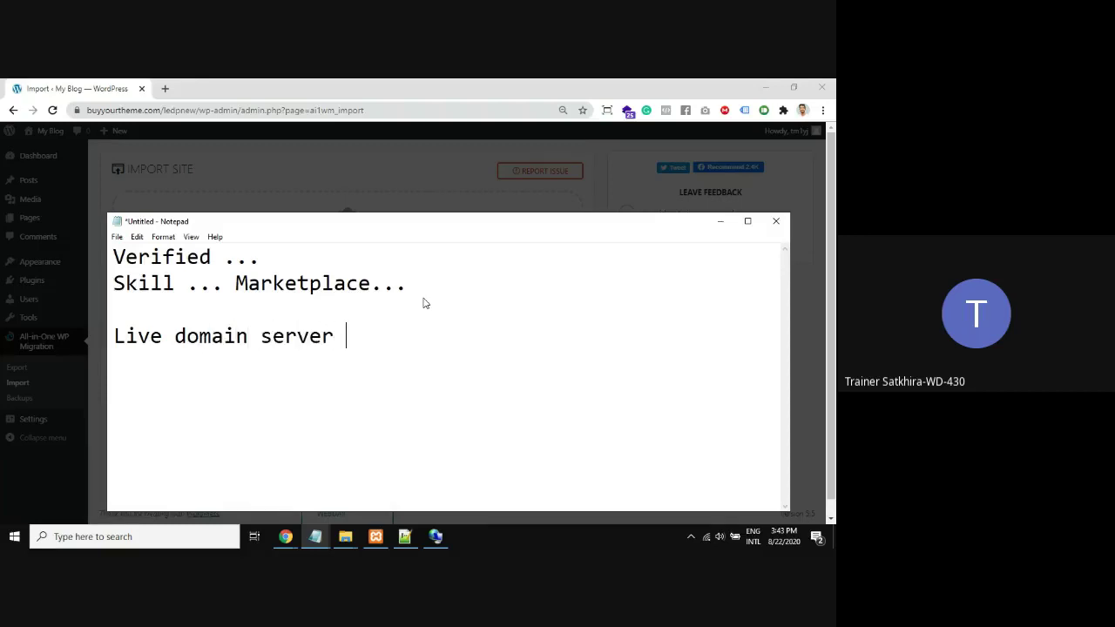
{"action": "key", "text": "Return"}
Add the line 'domain.com/name' below it
{"action": "type", "text": "domain"}
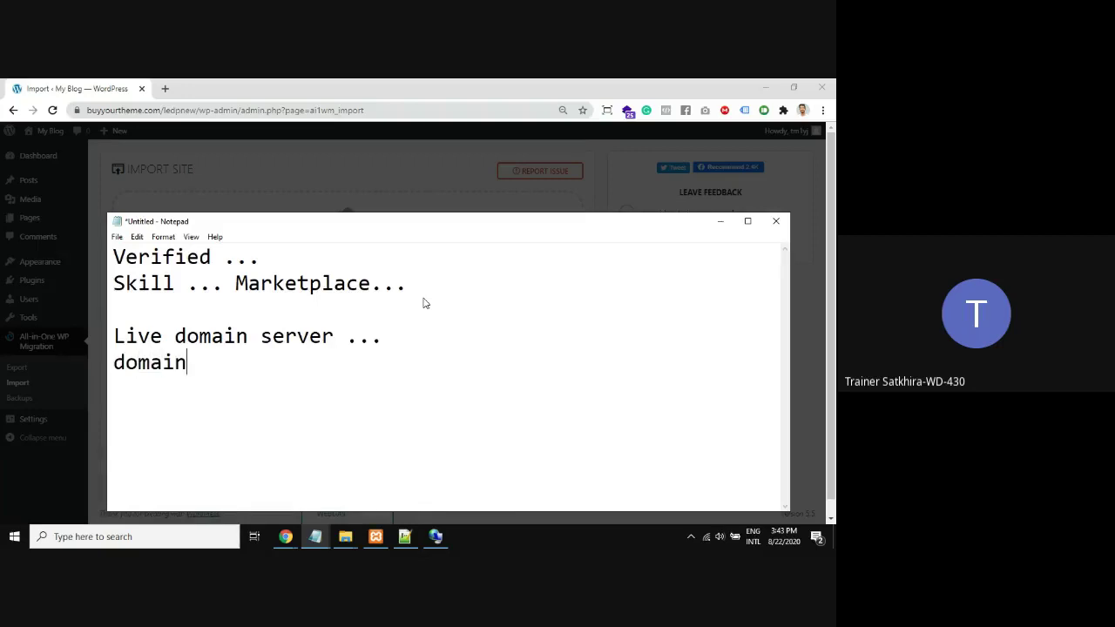
{"action": "type", "text": ".com"}
{"action": "key", "text": "BackSpace"}
{"action": "type", "text": "/"}
{"action": "key", "text": "BackSpace"}
{"action": "type", "text": "name"}
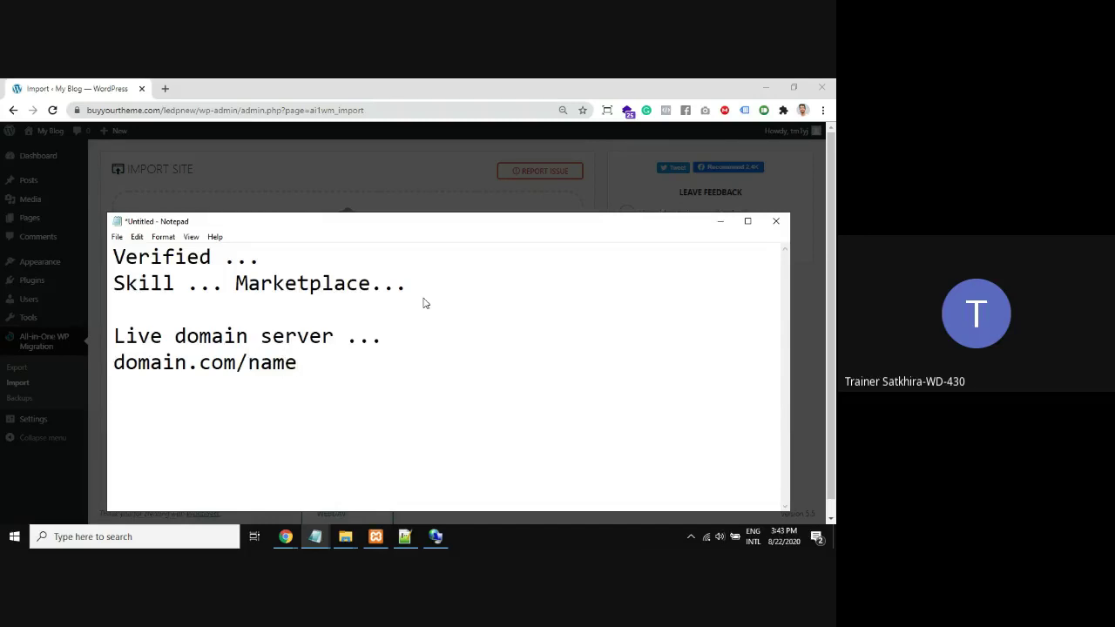
{"action": "key", "text": "Return"}
{"action": "left_click", "coordinate": [309, 368]}
{"action": "key", "text": "Return"}
Minimize Notepad to reveal the import dialog at 100.00%
{"action": "left_click", "coordinate": [720, 223]}
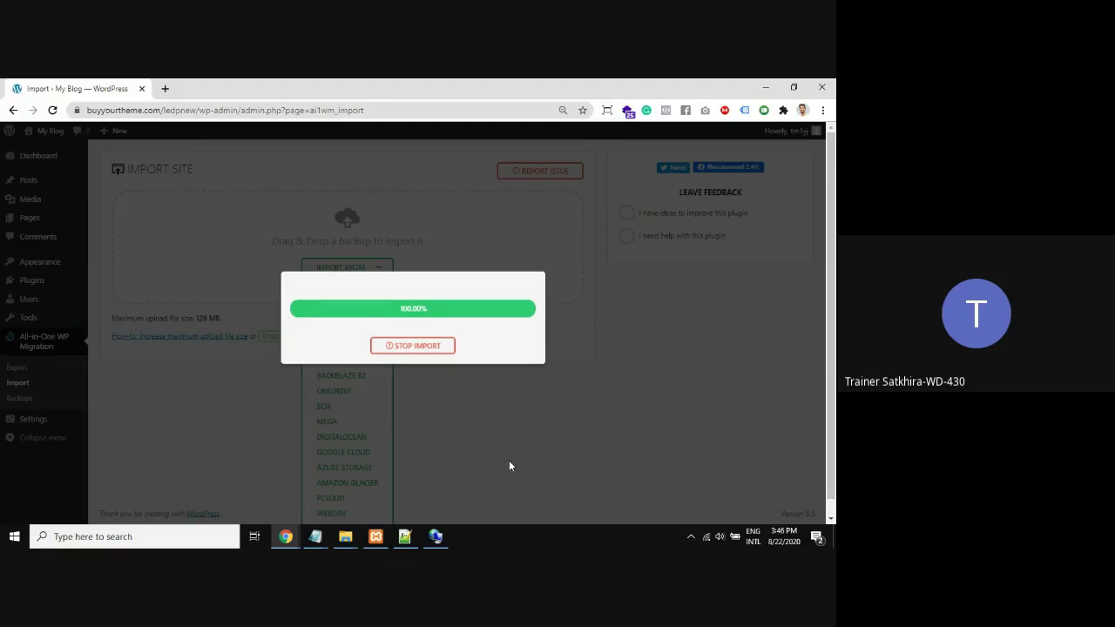
Open and close the download manager, then open and minimize the XAMPP Control Panel
{"action": "left_click", "coordinate": [436, 536]}
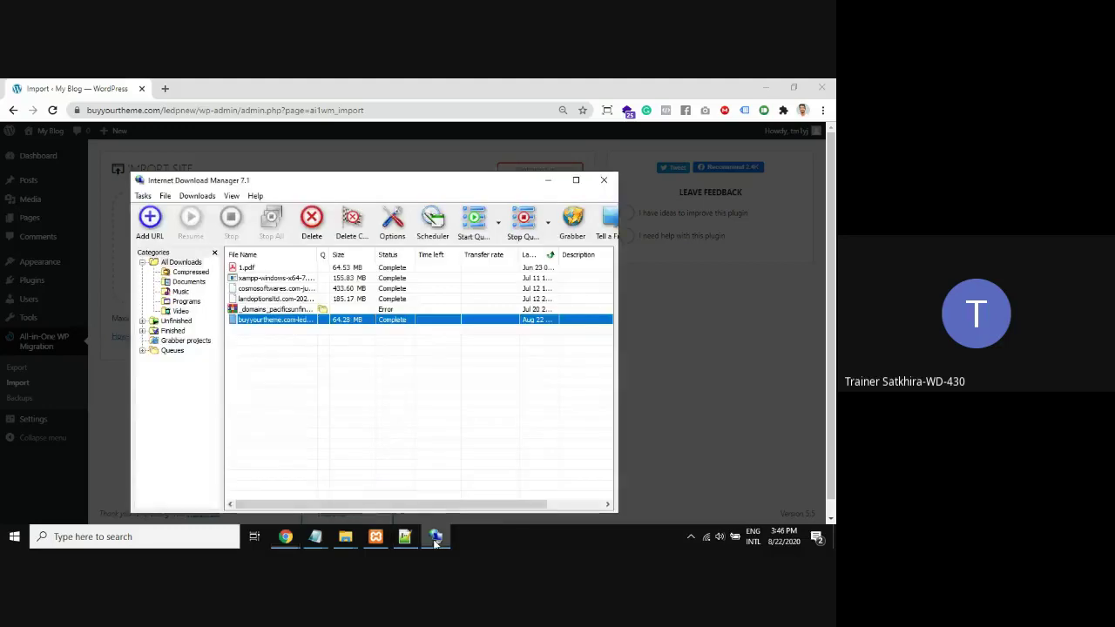
{"action": "left_click", "coordinate": [603, 179]}
{"action": "mouse_move", "coordinate": [405, 539]}
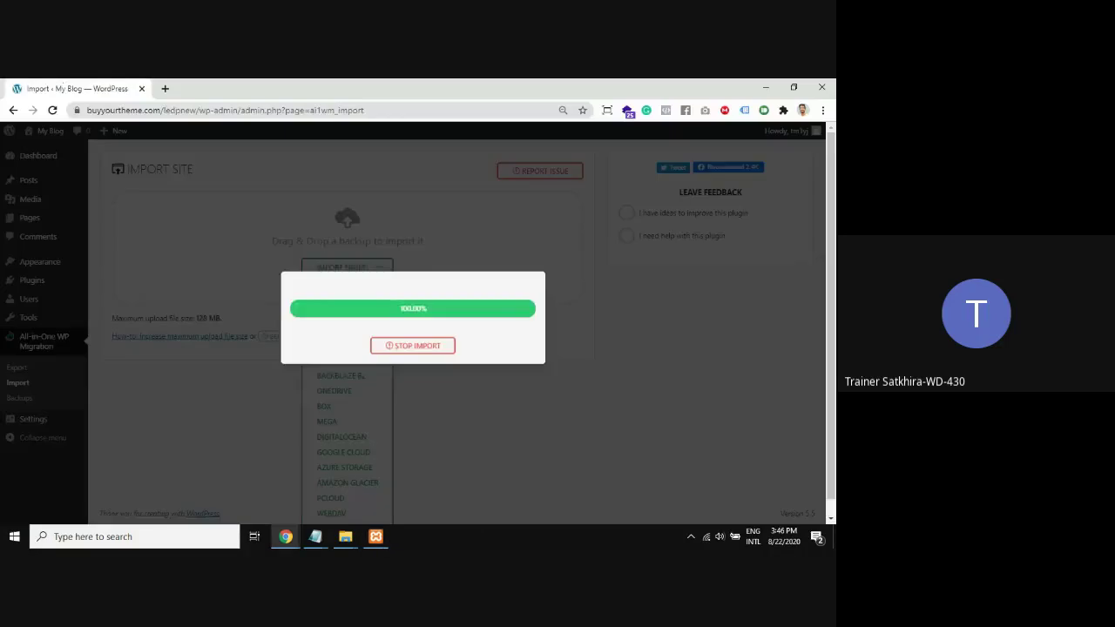
{"action": "left_click", "coordinate": [375, 537]}
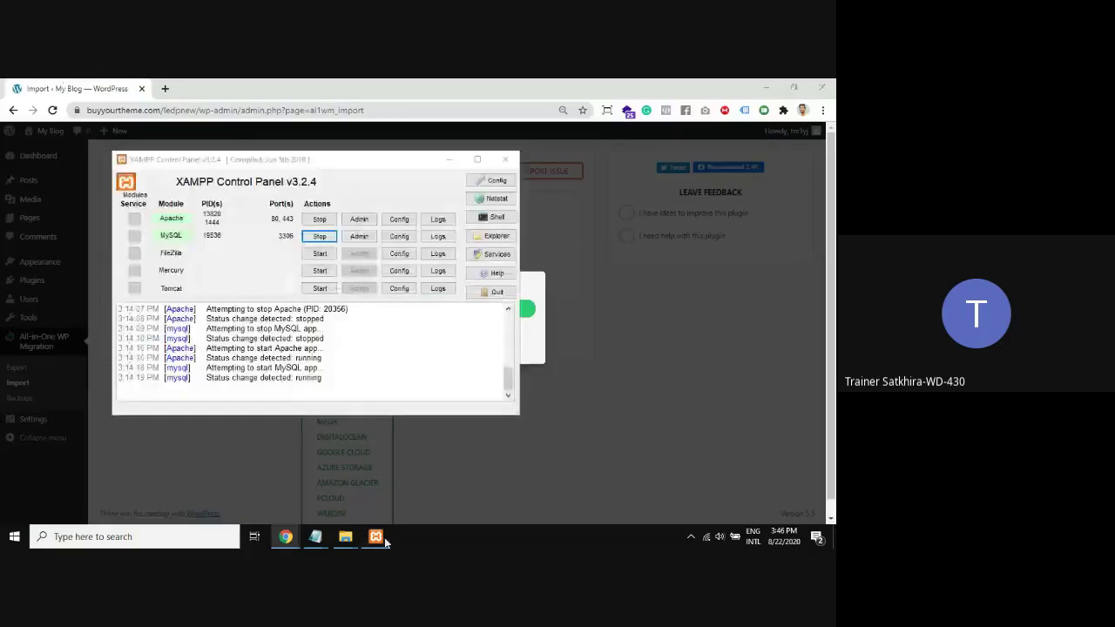
{"action": "left_click", "coordinate": [375, 537]}
Close the Video, twinrich.xyz.com and php folder windows from their taskbar previews
{"action": "mouse_move", "coordinate": [345, 536]}
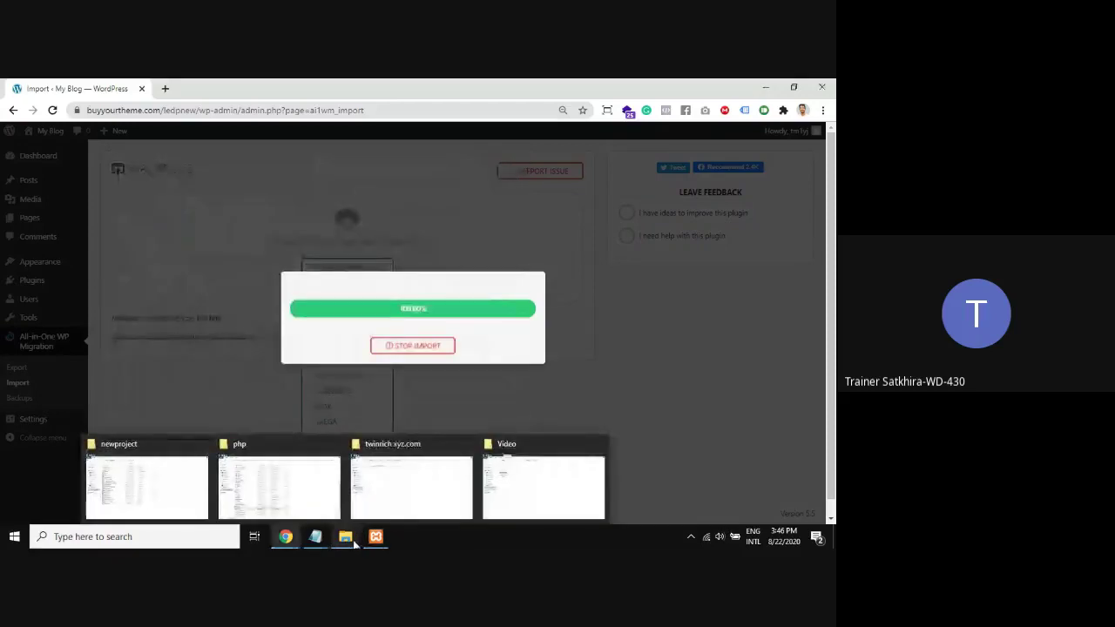
{"action": "middle_click", "coordinate": [501, 503]}
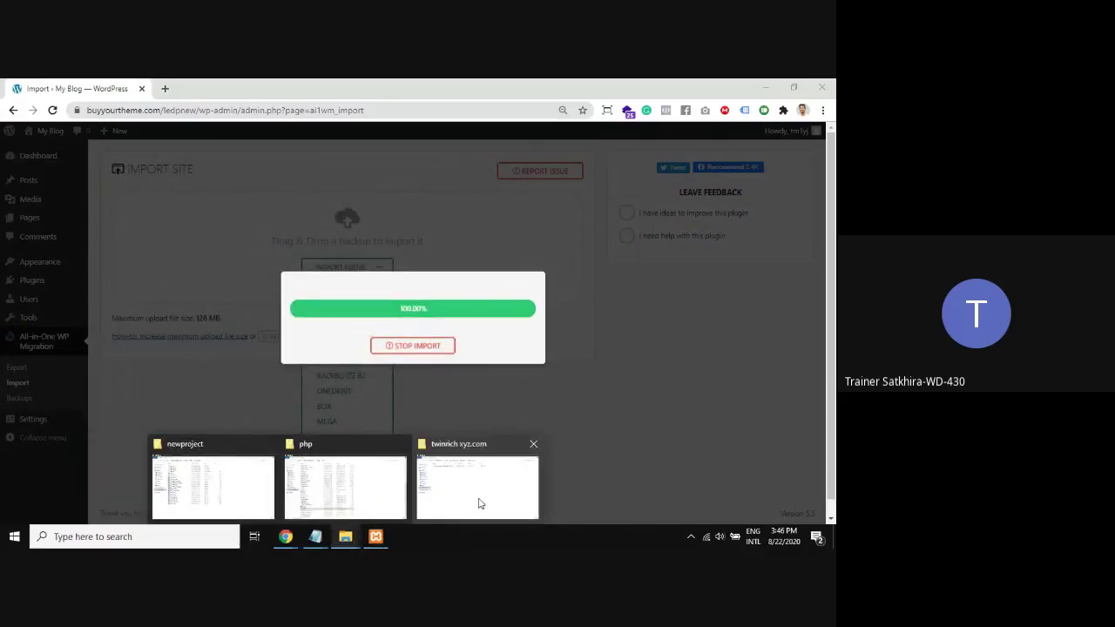
{"action": "middle_click", "coordinate": [480, 503]}
{"action": "middle_click", "coordinate": [410, 503]}
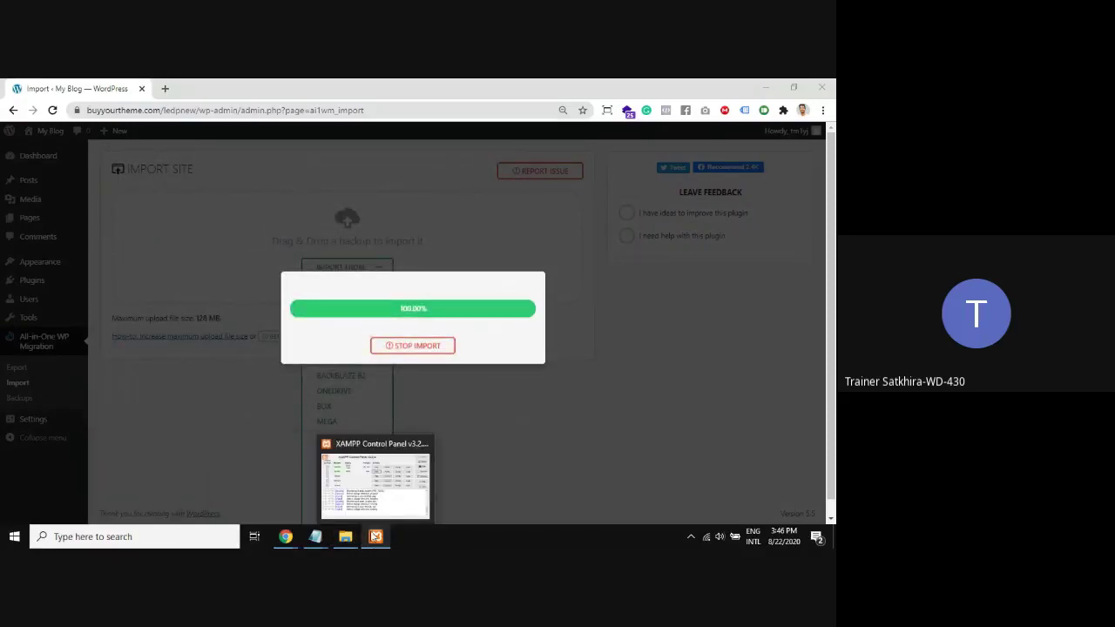
Bring the newproject folder, the untitled note and the WordPress import page back to front
{"action": "left_click", "coordinate": [338, 544]}
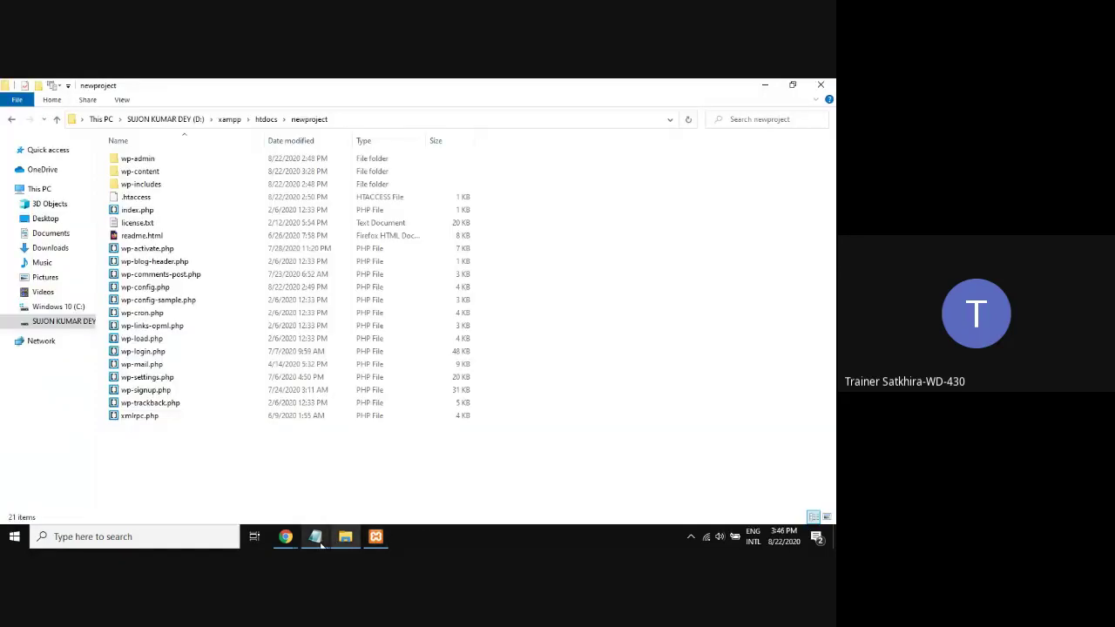
{"action": "mouse_move", "coordinate": [313, 536]}
{"action": "left_click", "coordinate": [445, 484]}
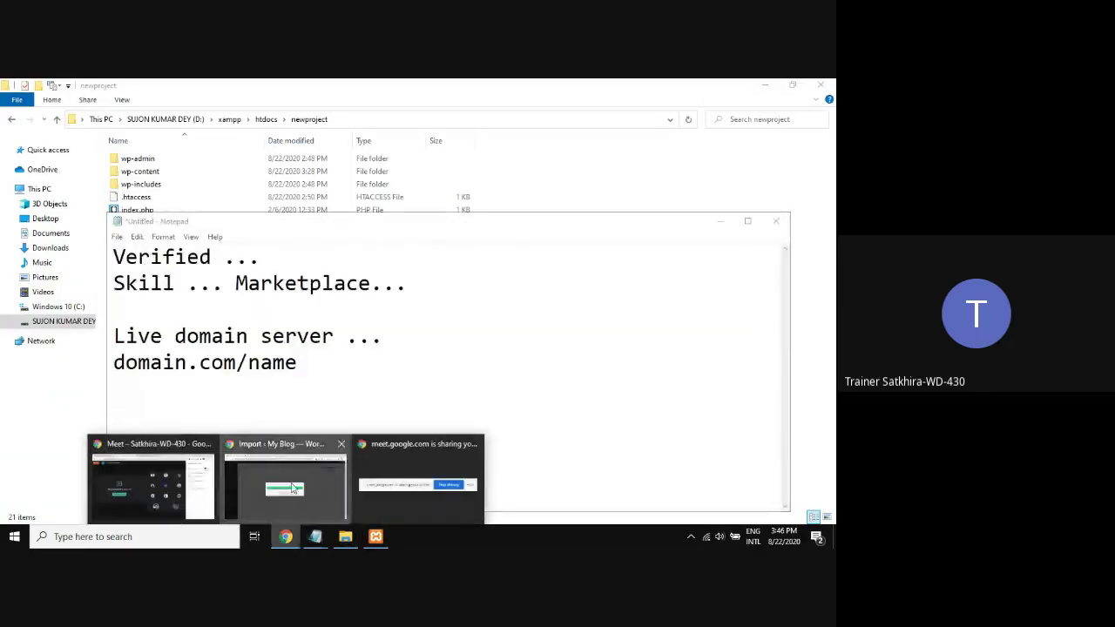
{"action": "left_click", "coordinate": [286, 536]}
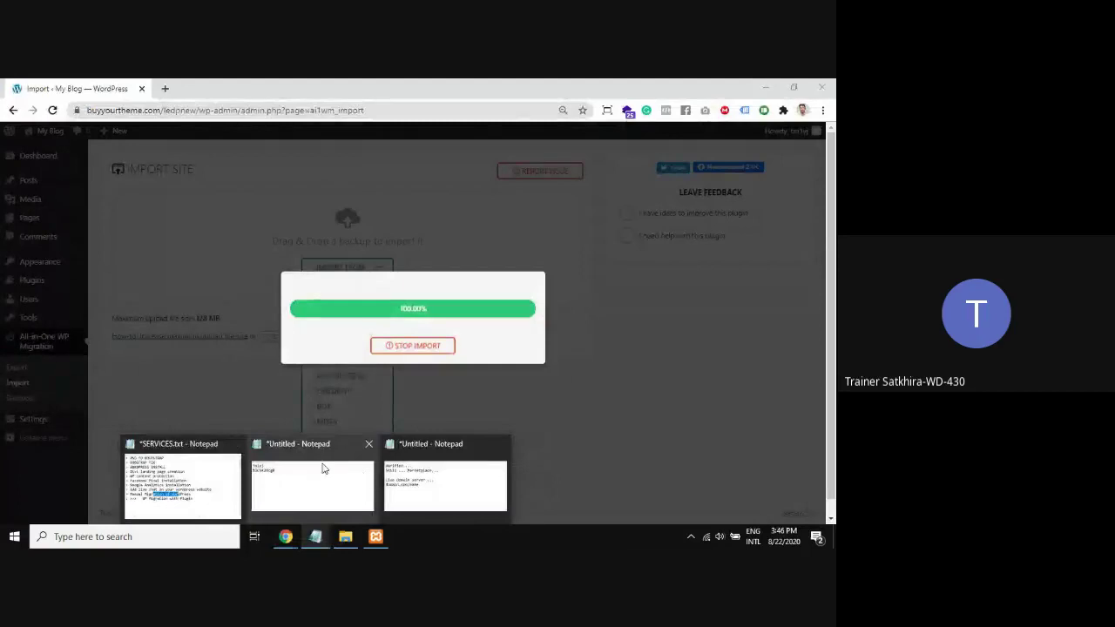
Bring the untitled domain note forward and add an empty line below domain.com/name
{"action": "left_click", "coordinate": [435, 475]}
{"action": "left_click_drag", "start_coordinate": [280, 229], "coordinate": [263, 166]}
{"action": "left_click", "coordinate": [309, 298]}
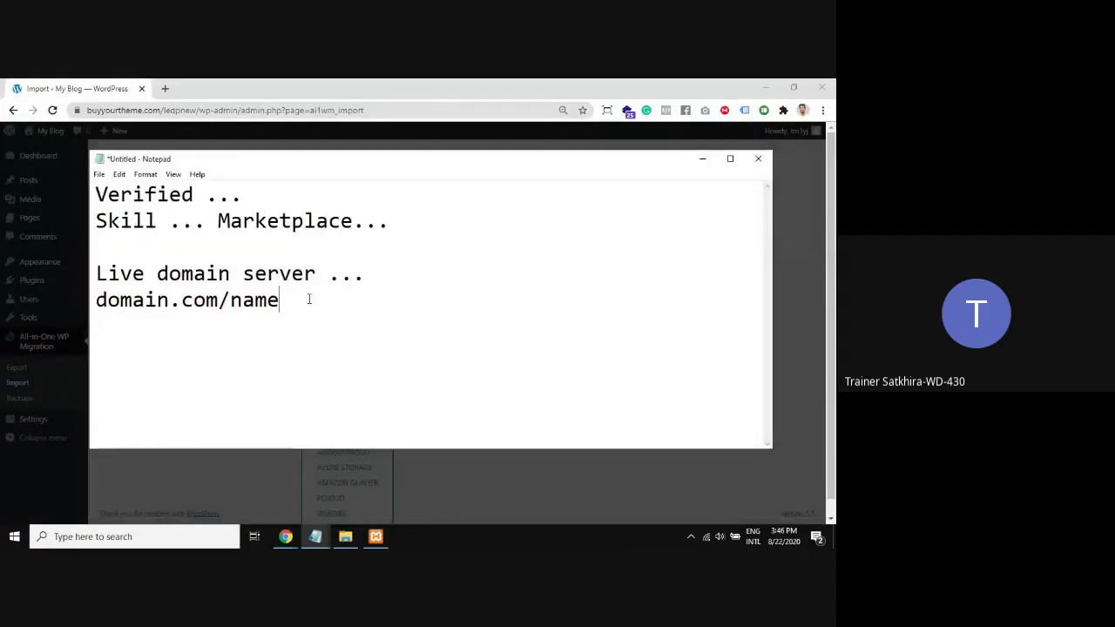
{"action": "left_click_drag", "start_coordinate": [310, 322], "coordinate": [75, 304]}
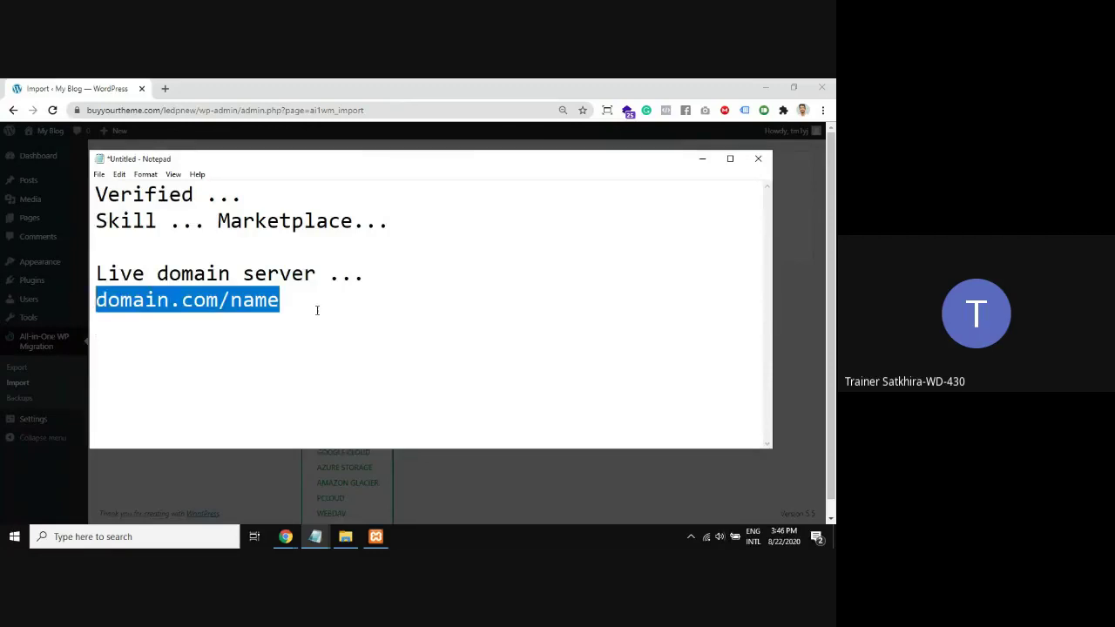
{"action": "left_click", "coordinate": [315, 309]}
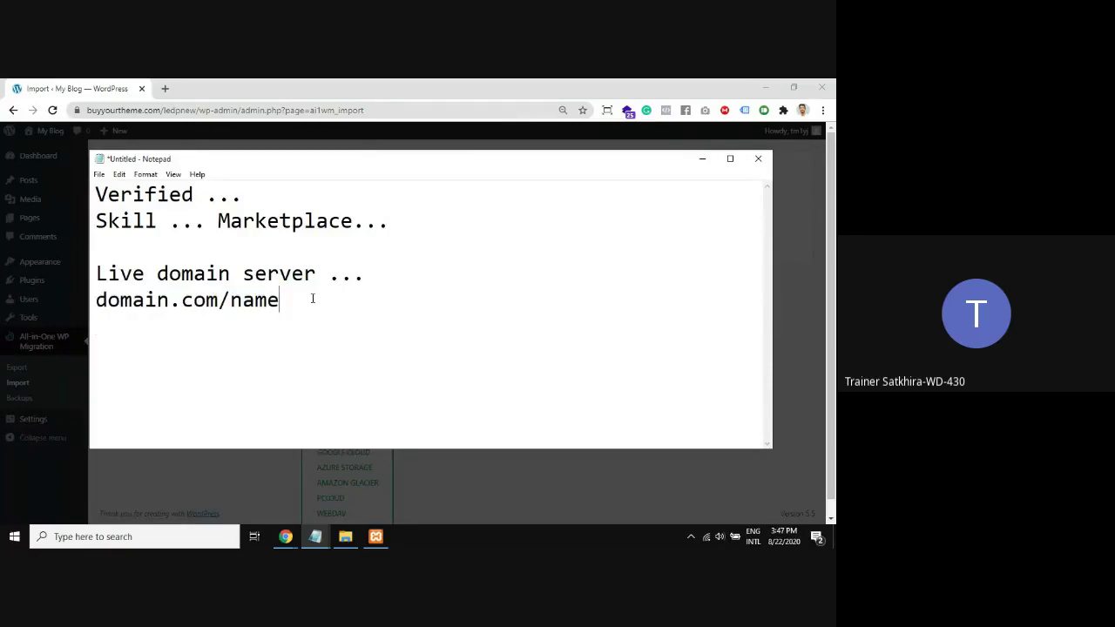
{"action": "key", "text": "Return"}
Add a 'domain.com/name/wp-admin' line by copying the domain line and appending /wp-admin
{"action": "left_click_drag", "start_coordinate": [282, 303], "coordinate": [87, 307]}
{"action": "key", "text": "ctrl+c"}
{"action": "left_click", "coordinate": [182, 337]}
{"action": "key", "text": "ctrl+v"}
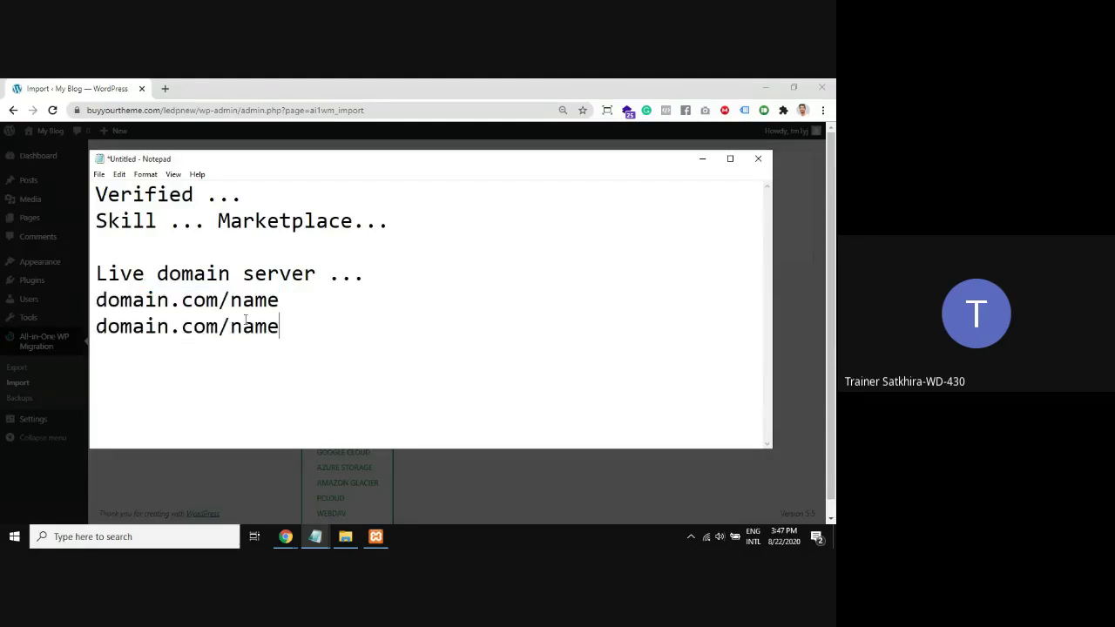
{"action": "type", "text": "/wp-admin"}
{"action": "key", "text": "Return"}
Type 'username password ....' on the next line and reposition the note window
{"action": "type", "text": "u"}
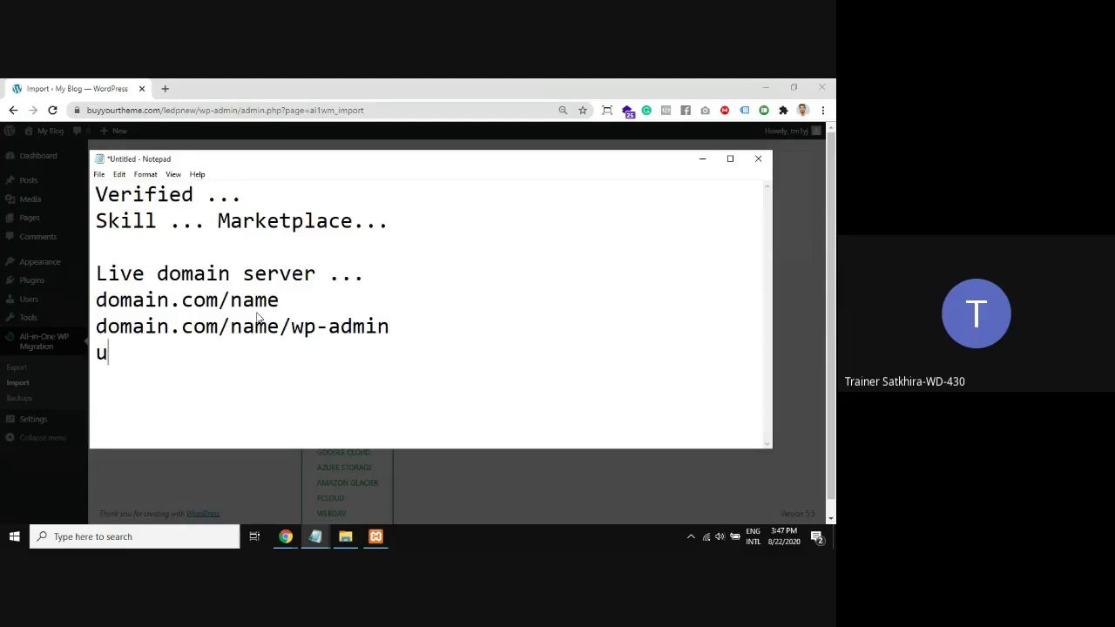
{"action": "type", "text": "sername passwr"}
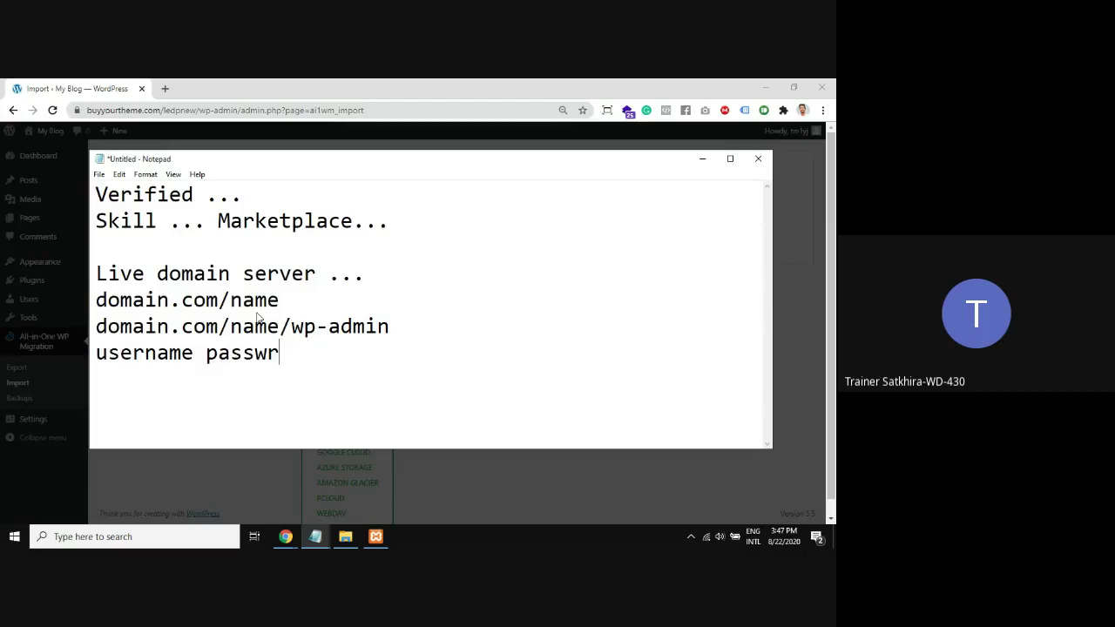
{"action": "key", "text": "BackSpace"}
{"action": "type", "text": "ord ...."}
{"action": "key", "text": "Return"}
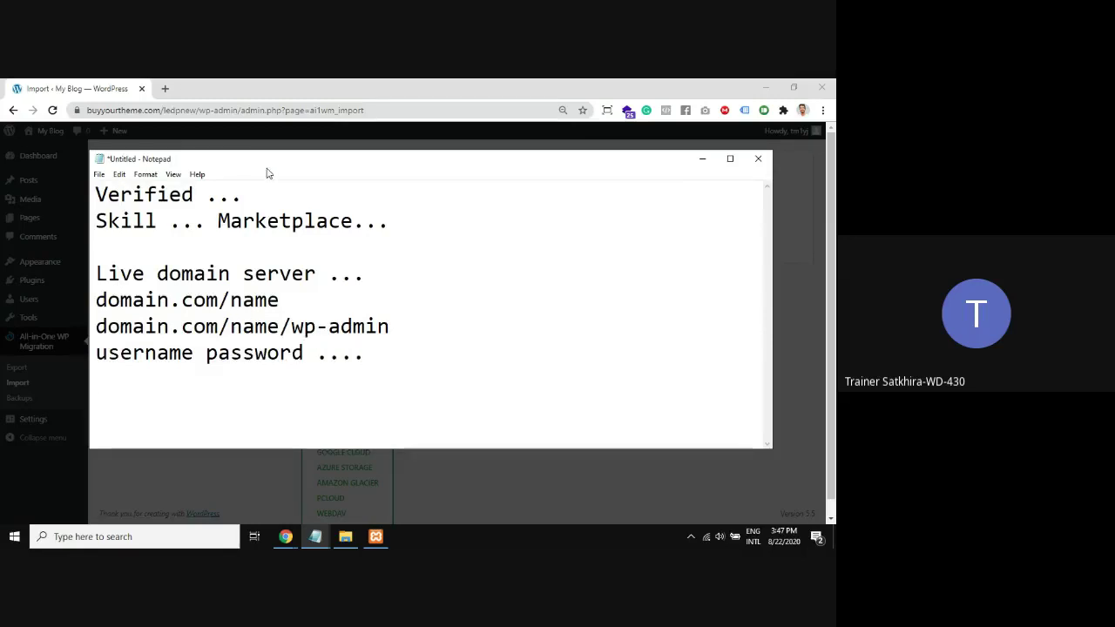
{"action": "left_click_drag", "start_coordinate": [267, 165], "coordinate": [465, 236]}
{"action": "left_click", "coordinate": [353, 312]}
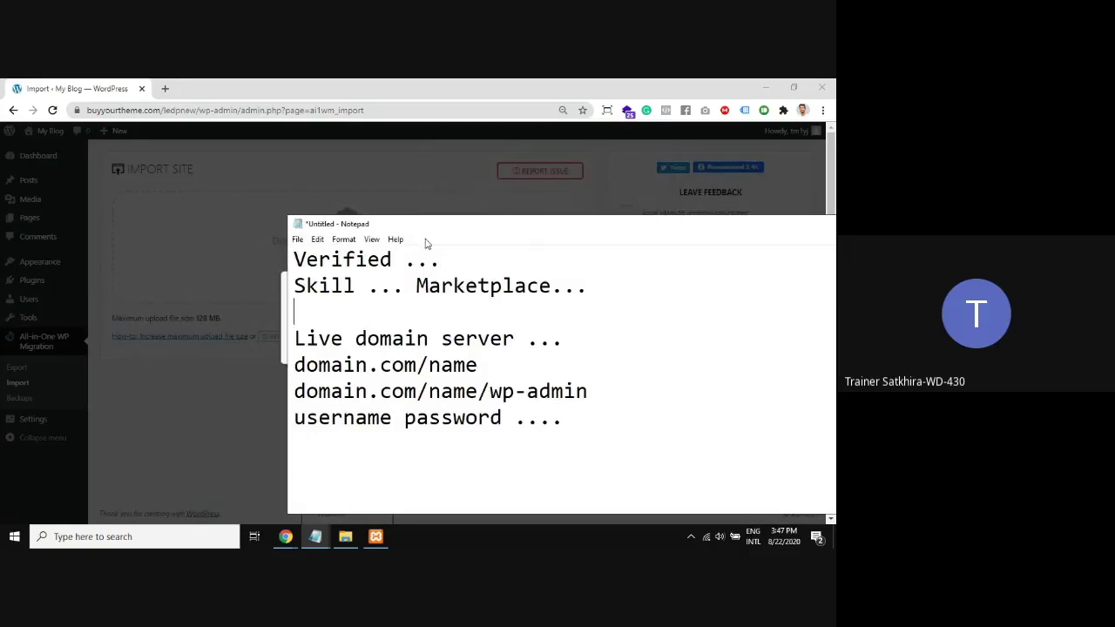
{"action": "left_click_drag", "start_coordinate": [430, 230], "coordinate": [340, 173]}
{"action": "left_click", "coordinate": [315, 537]}
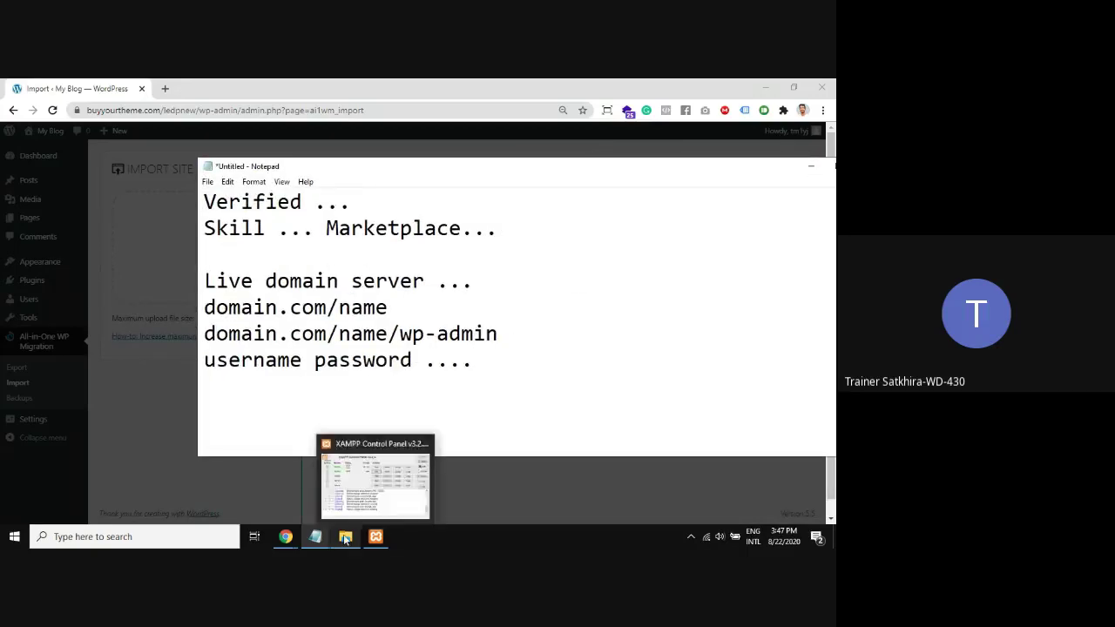
Review SERVICES.txt, selecting the BOOSTRAP FIX, first three services and Divi landing page lines
{"action": "left_click", "coordinate": [139, 477]}
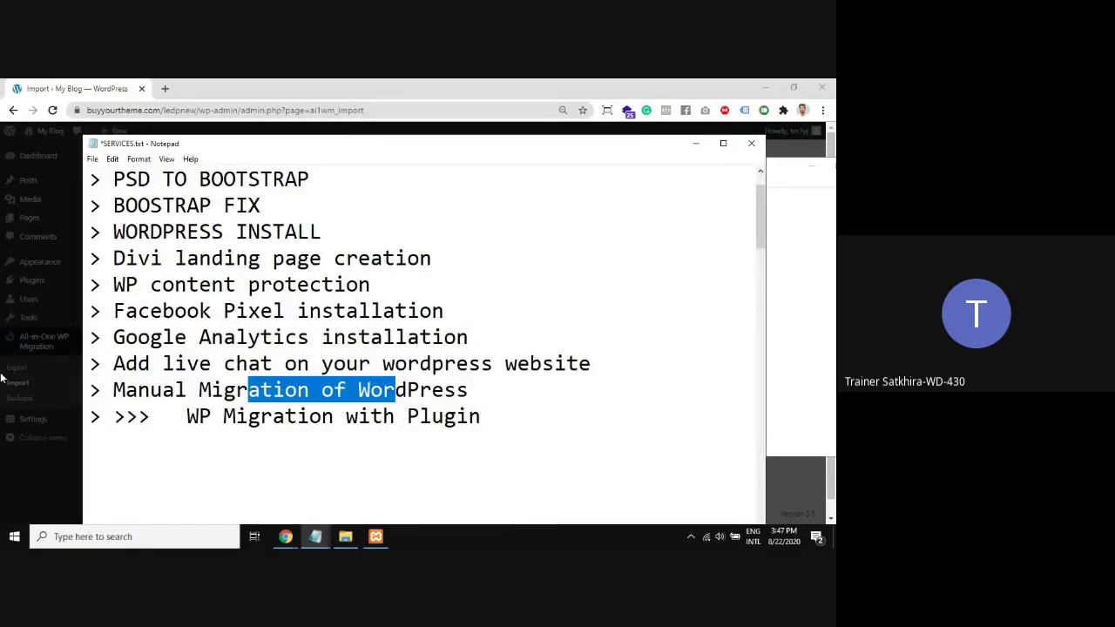
{"action": "left_click_drag", "start_coordinate": [278, 201], "coordinate": [69, 202]}
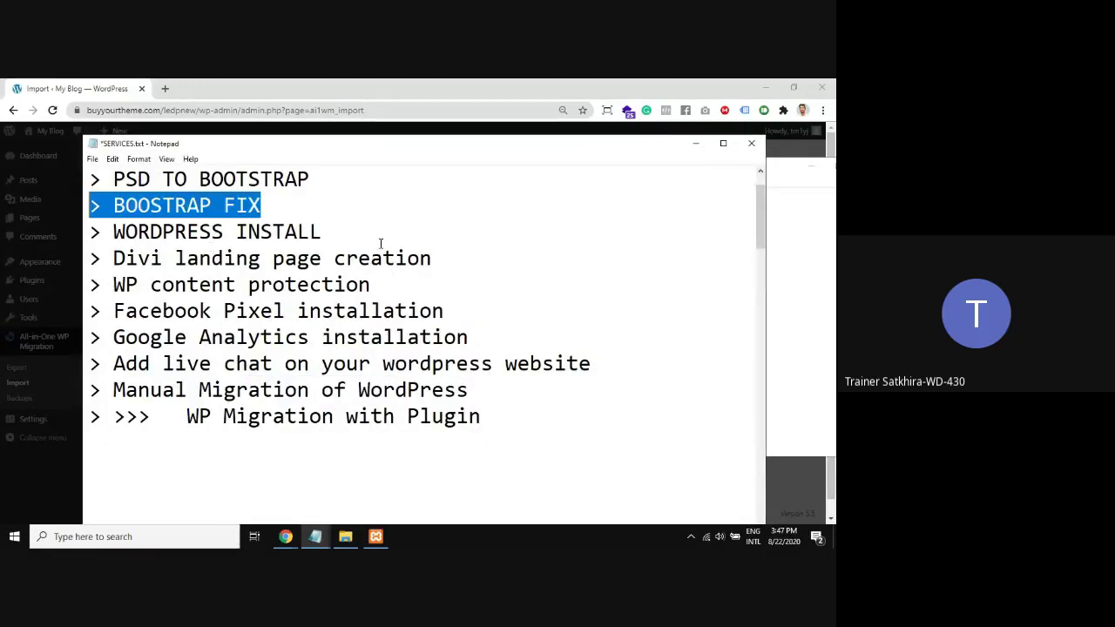
{"action": "left_click", "coordinate": [344, 236]}
{"action": "left_click_drag", "start_coordinate": [344, 235], "coordinate": [75, 177]}
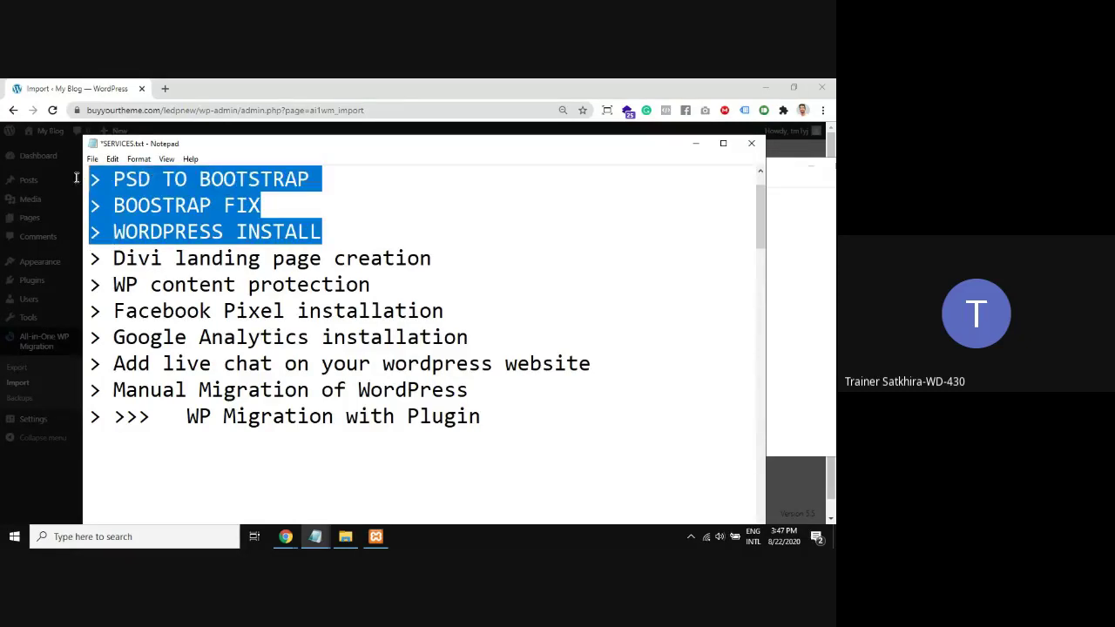
{"action": "left_click", "coordinate": [176, 262]}
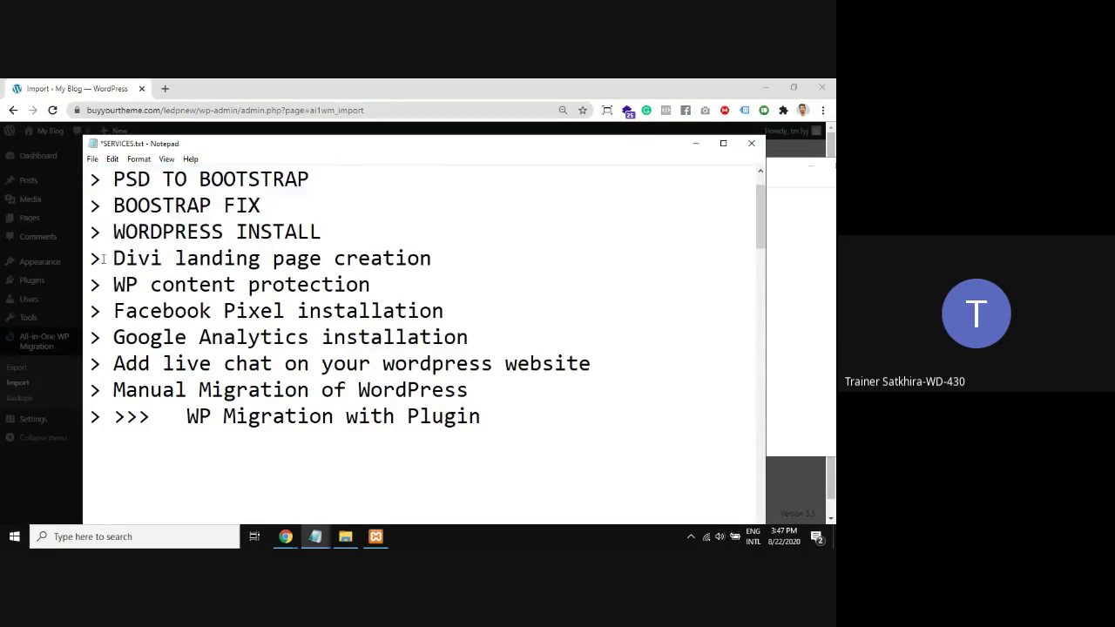
{"action": "left_click_drag", "start_coordinate": [104, 257], "coordinate": [445, 264]}
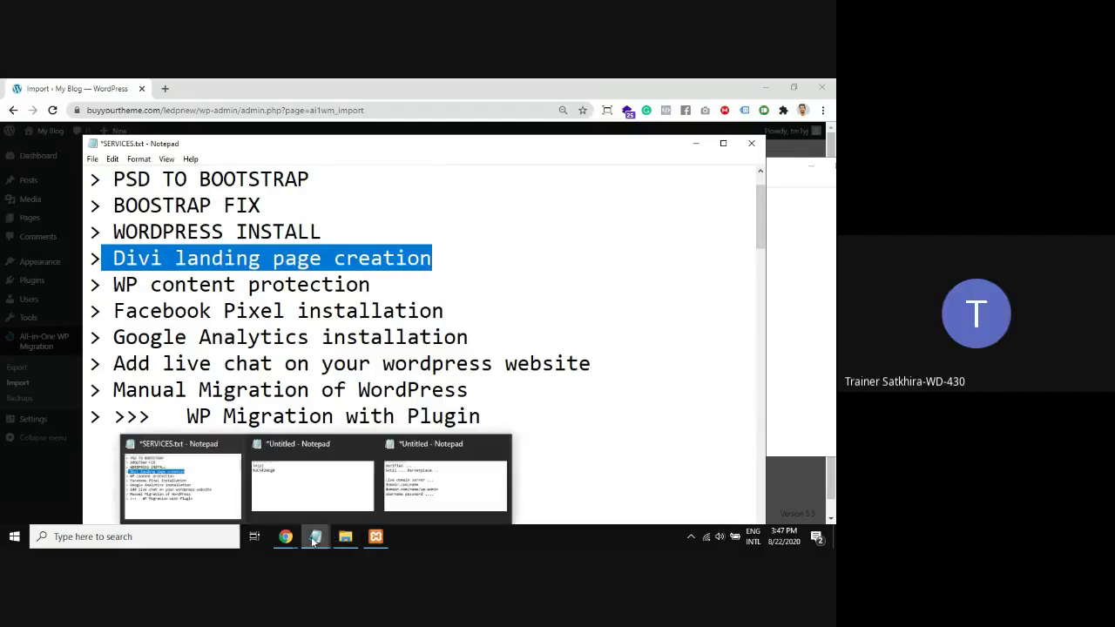
{"action": "left_click", "coordinate": [285, 311]}
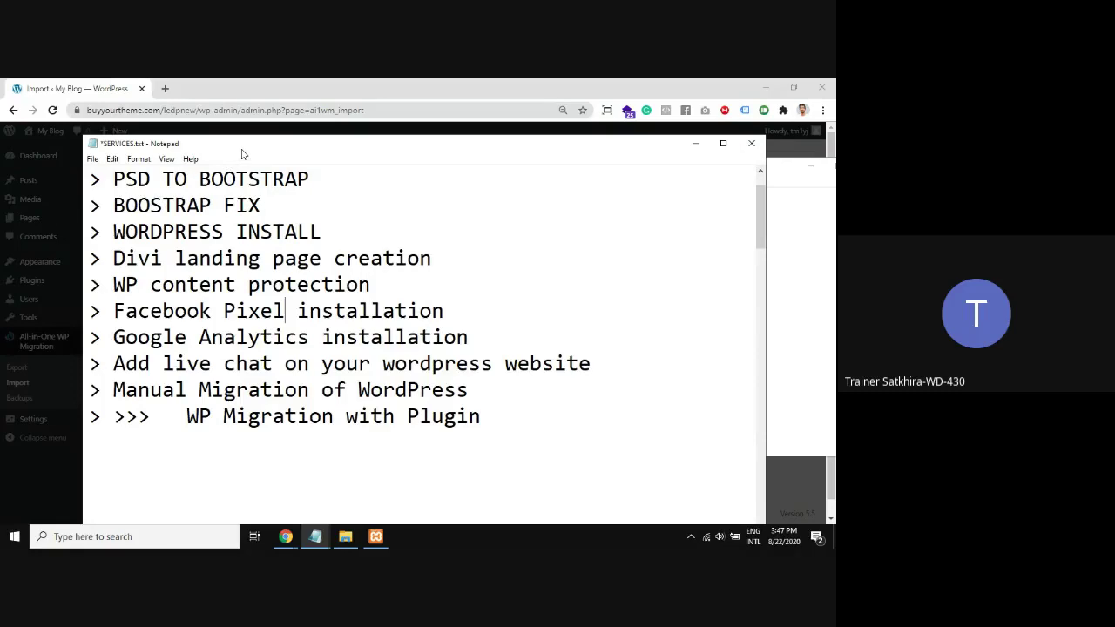
Minimize SERVICES.txt and drag the domain notes window lower over the WordPress page
{"action": "left_click", "coordinate": [695, 143]}
{"action": "left_click", "coordinate": [442, 361]}
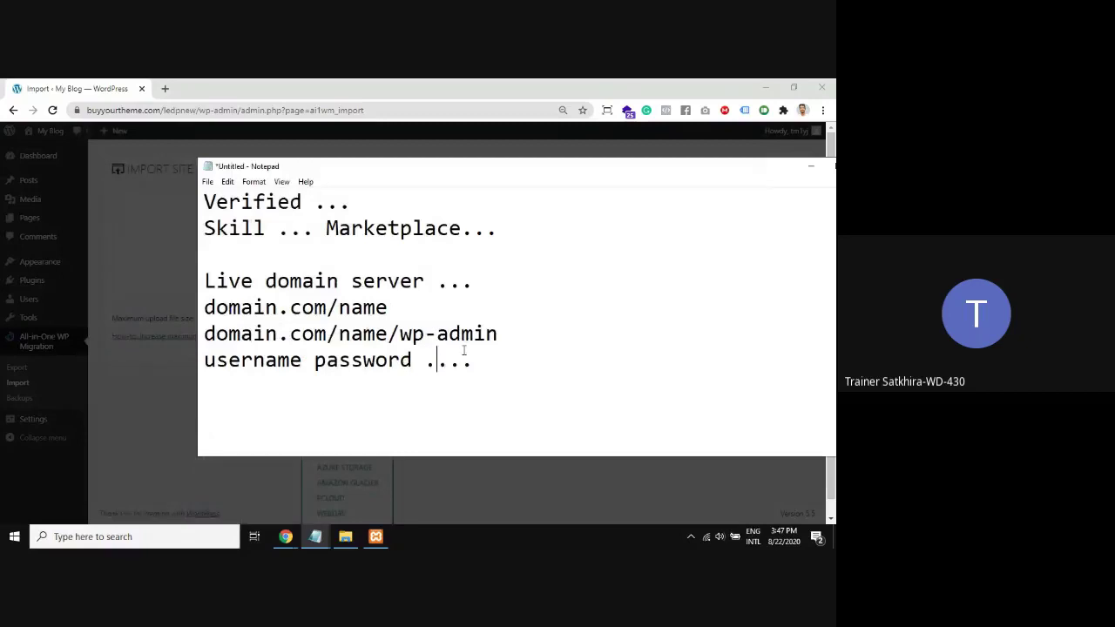
{"action": "left_click_drag", "start_coordinate": [350, 173], "coordinate": [254, 214]}
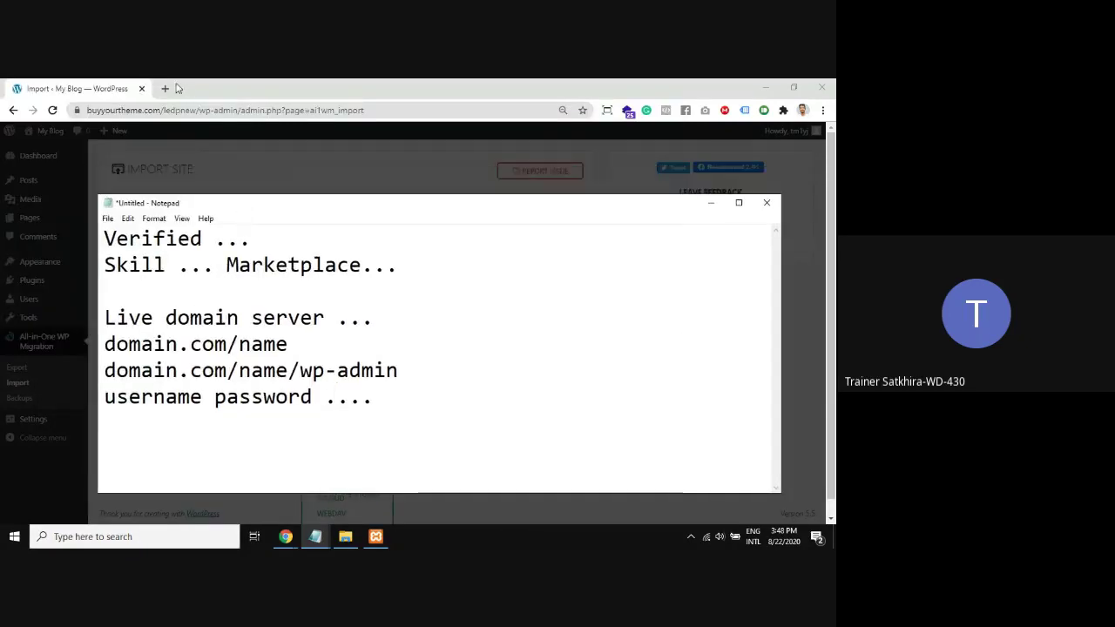
Open a new Chrome tab and scroll through the overflow bookmarks list
{"action": "left_click", "coordinate": [177, 88]}
{"action": "left_click", "coordinate": [165, 88]}
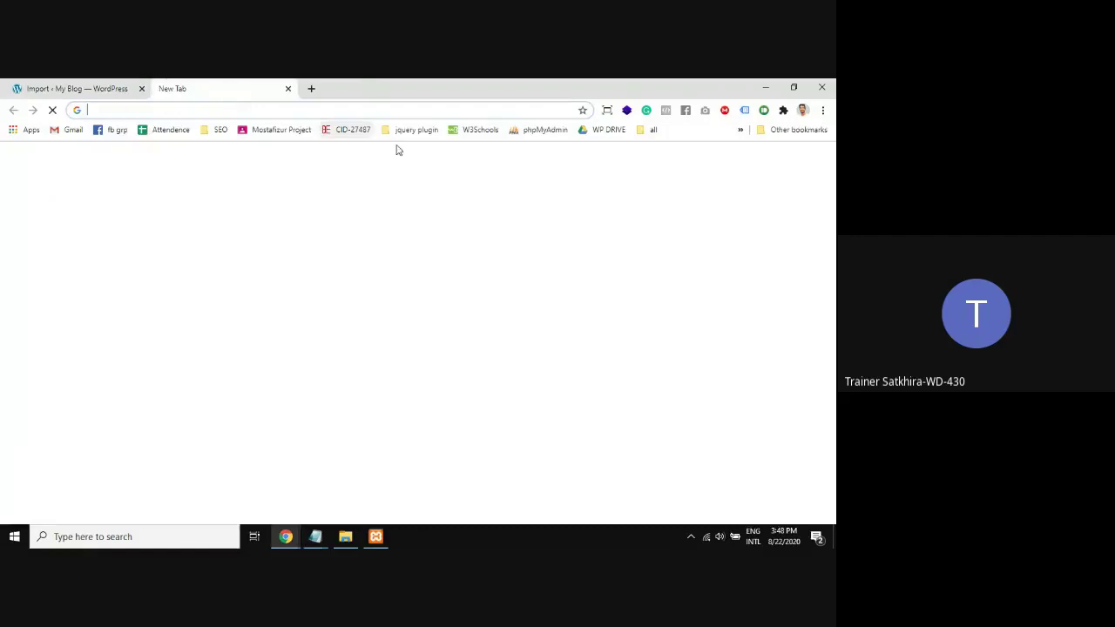
{"action": "left_click", "coordinate": [740, 131]}
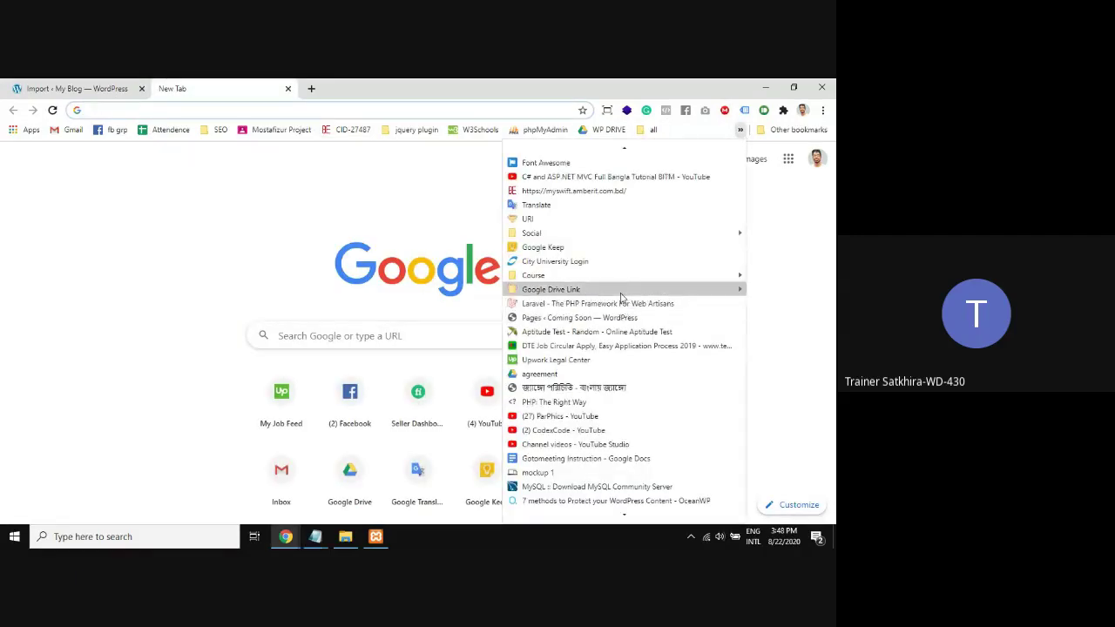
{"action": "mouse_move", "coordinate": [616, 286]}
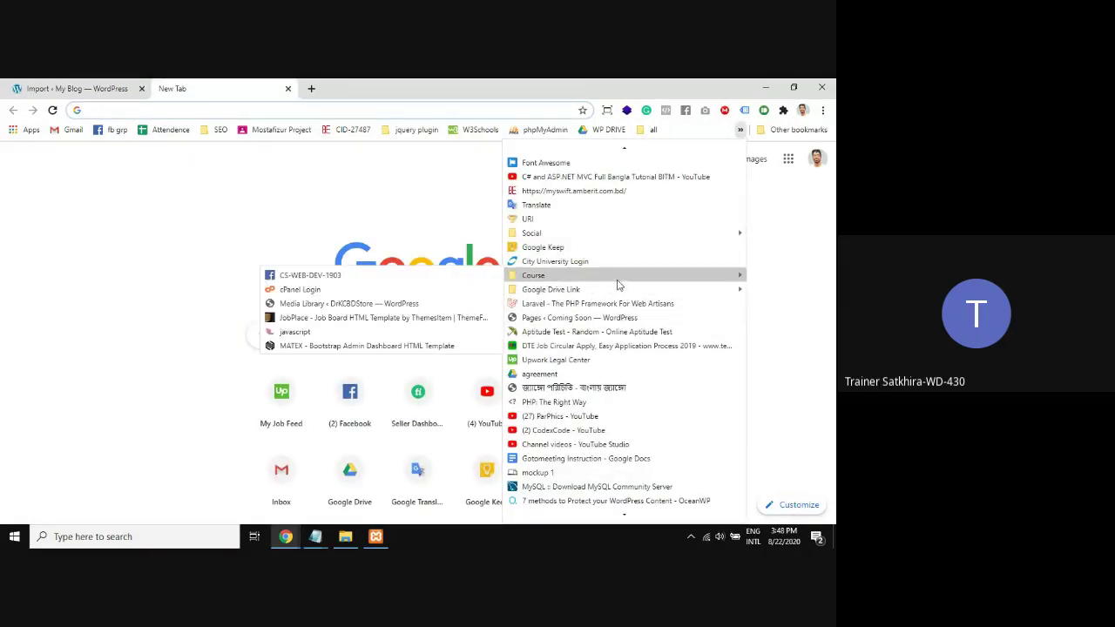
{"action": "left_click", "coordinate": [764, 139]}
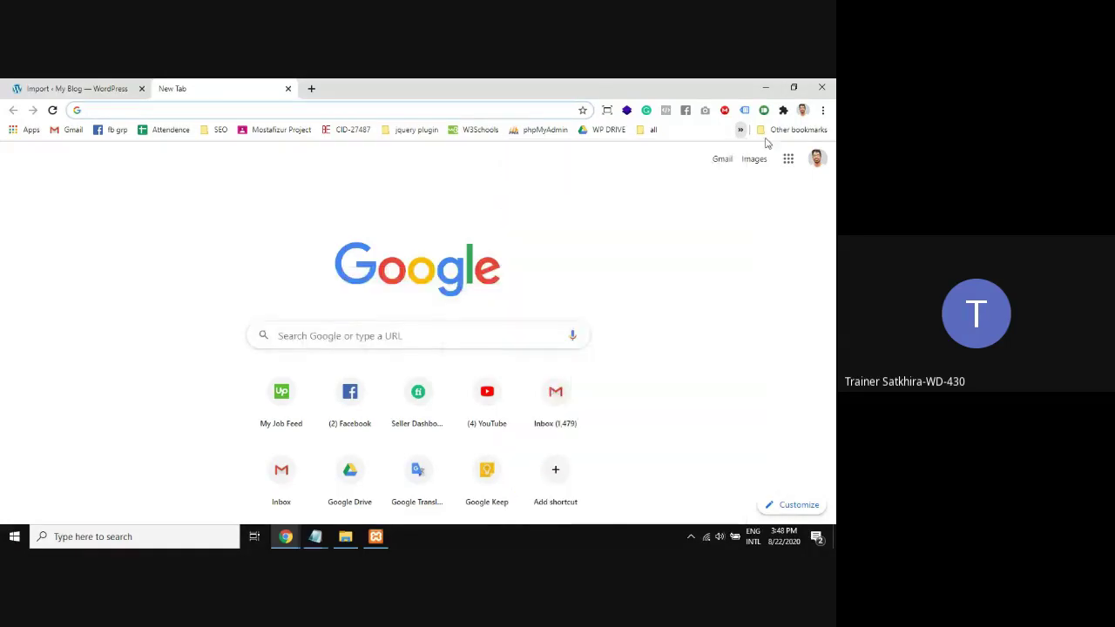
{"action": "left_click", "coordinate": [772, 130]}
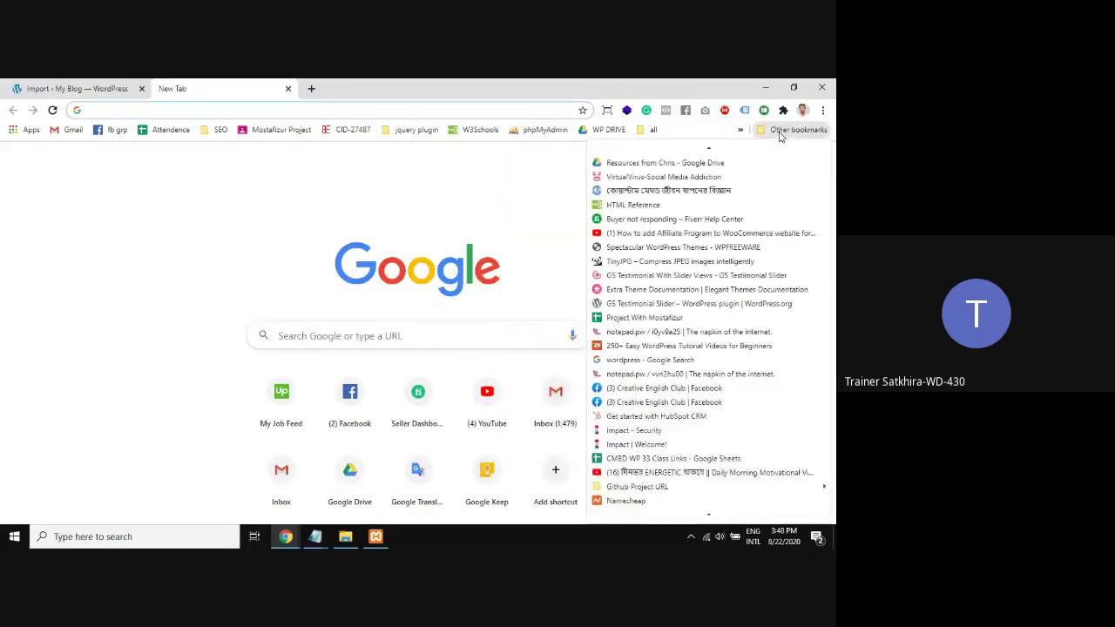
{"action": "left_click", "coordinate": [740, 130]}
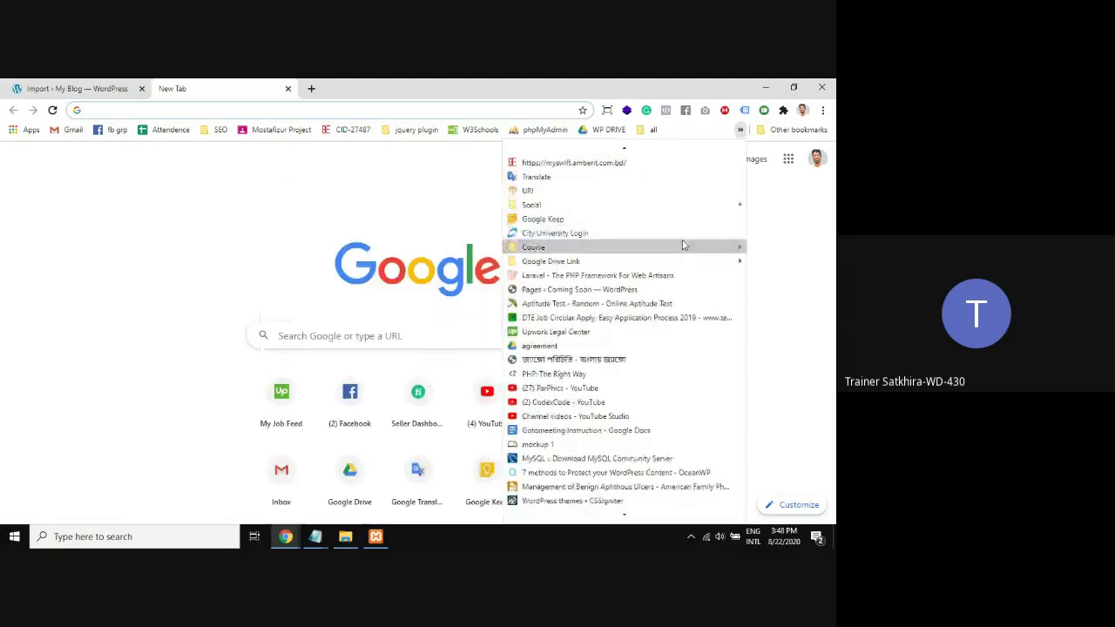
{"action": "scroll", "coordinate": [683, 245], "scroll_direction": "down", "scroll_amount": 4}
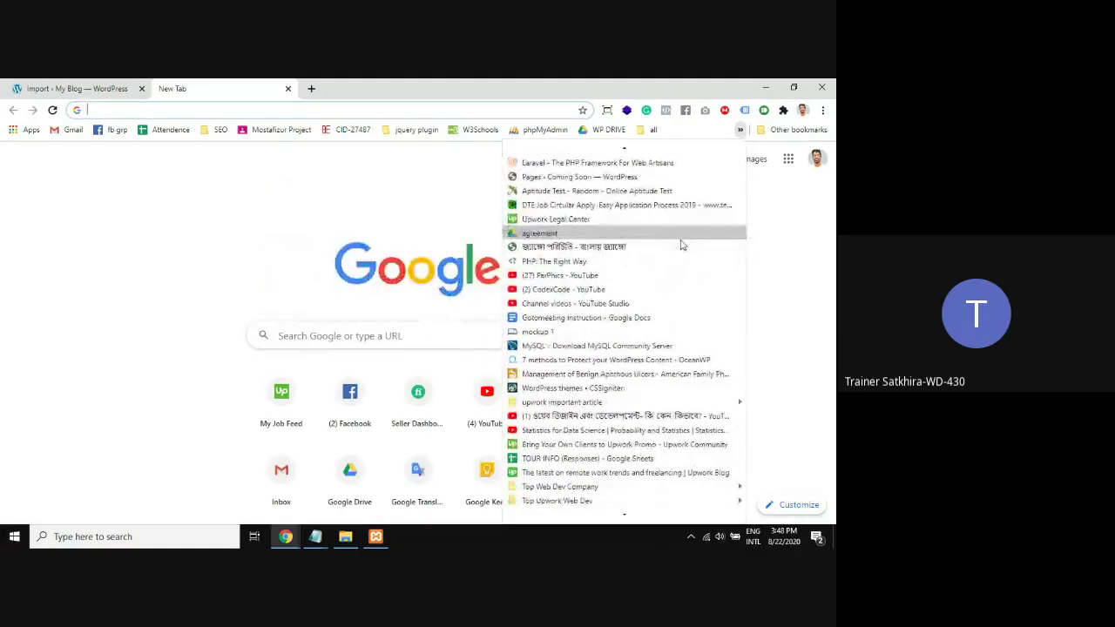
{"action": "scroll", "coordinate": [681, 241], "scroll_direction": "up", "scroll_amount": 5}
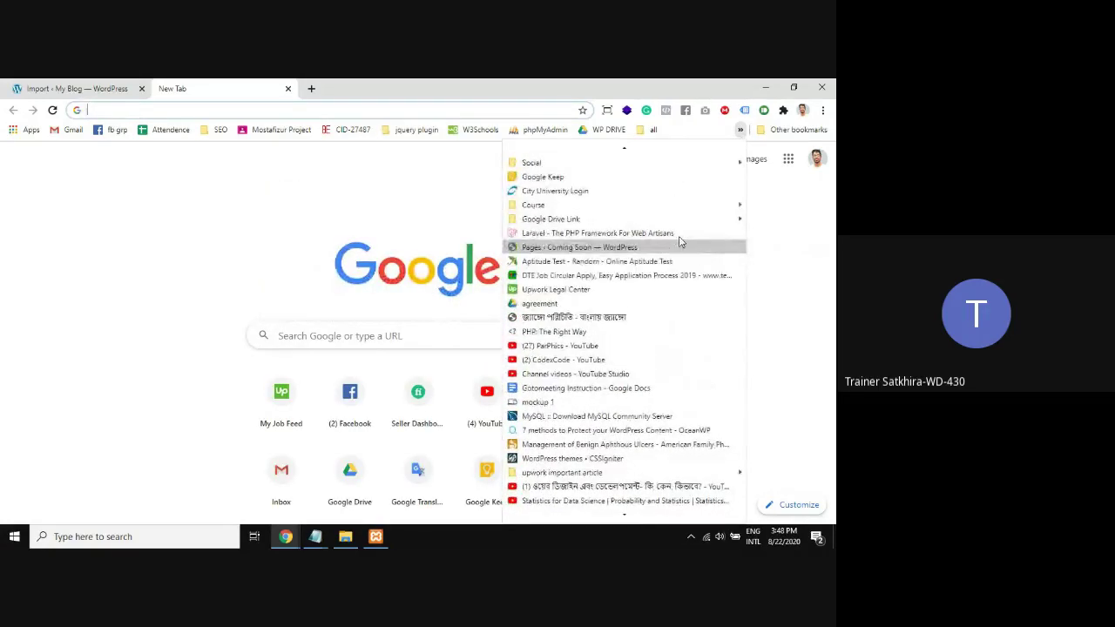
{"action": "mouse_move", "coordinate": [681, 241]}
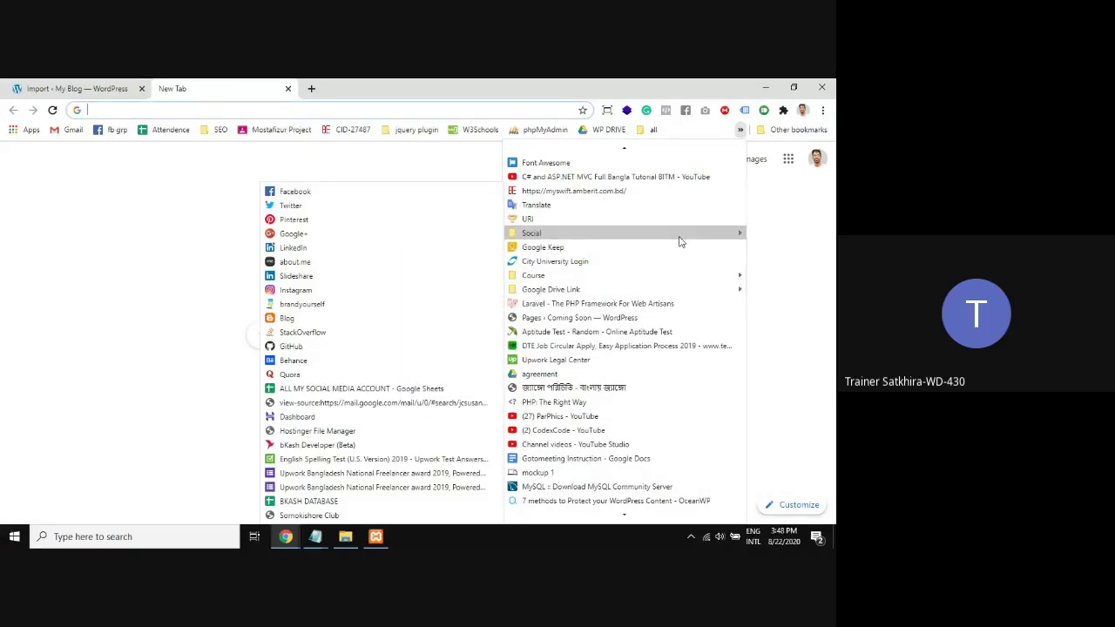
{"action": "scroll", "coordinate": [681, 241], "scroll_direction": "down", "scroll_amount": 5}
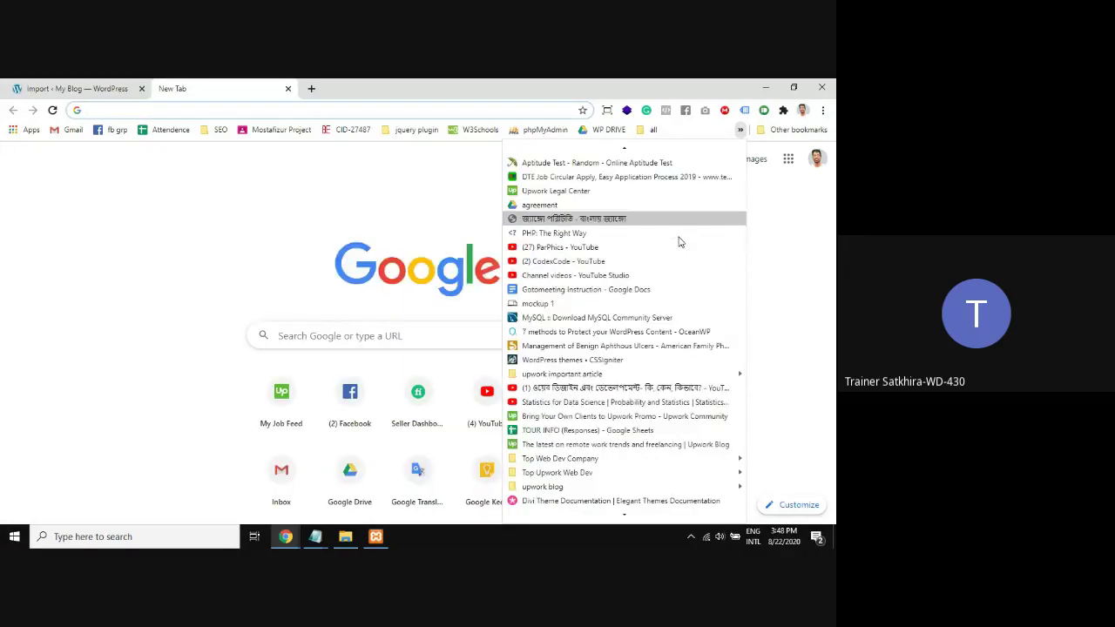
{"action": "scroll", "coordinate": [681, 241], "scroll_direction": "down", "scroll_amount": 10}
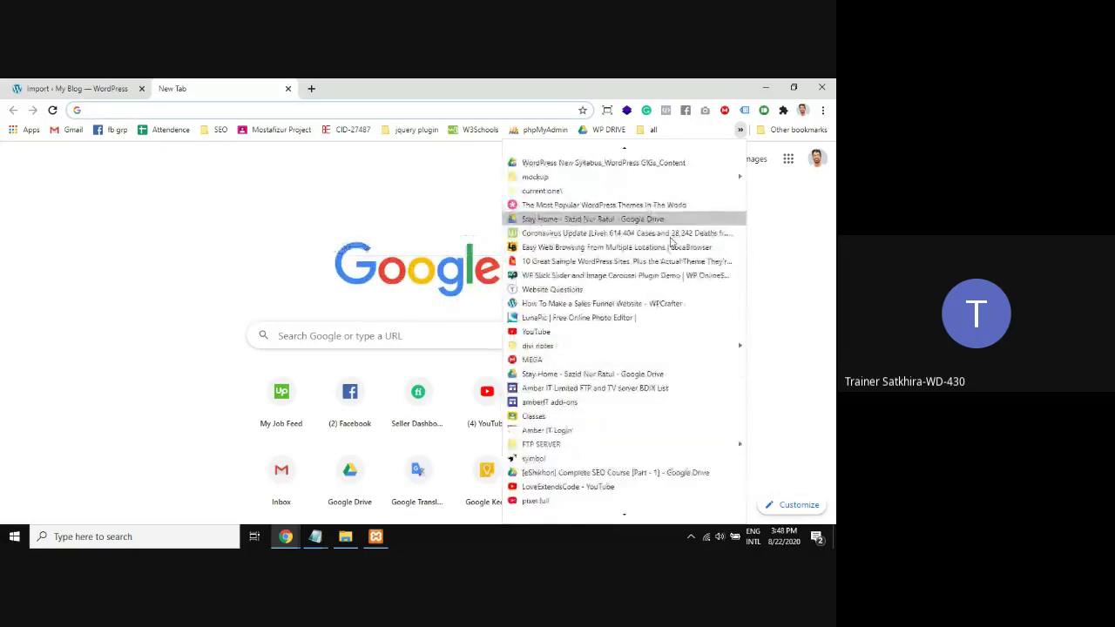
{"action": "scroll", "coordinate": [671, 241], "scroll_direction": "down", "scroll_amount": 7}
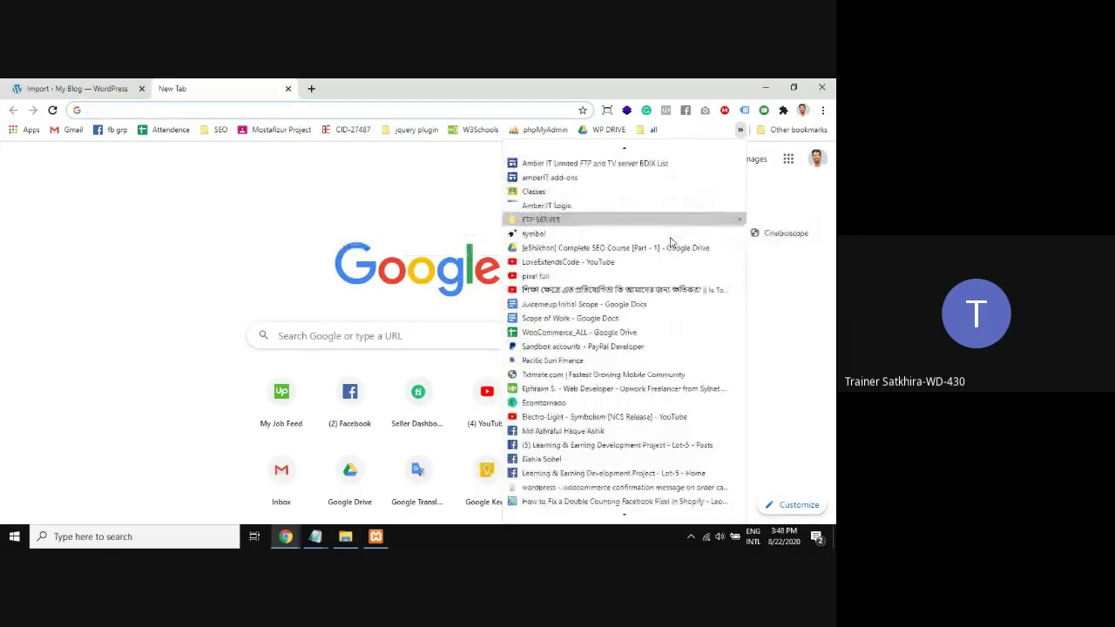
{"action": "scroll", "coordinate": [672, 242], "scroll_direction": "up", "scroll_amount": 3}
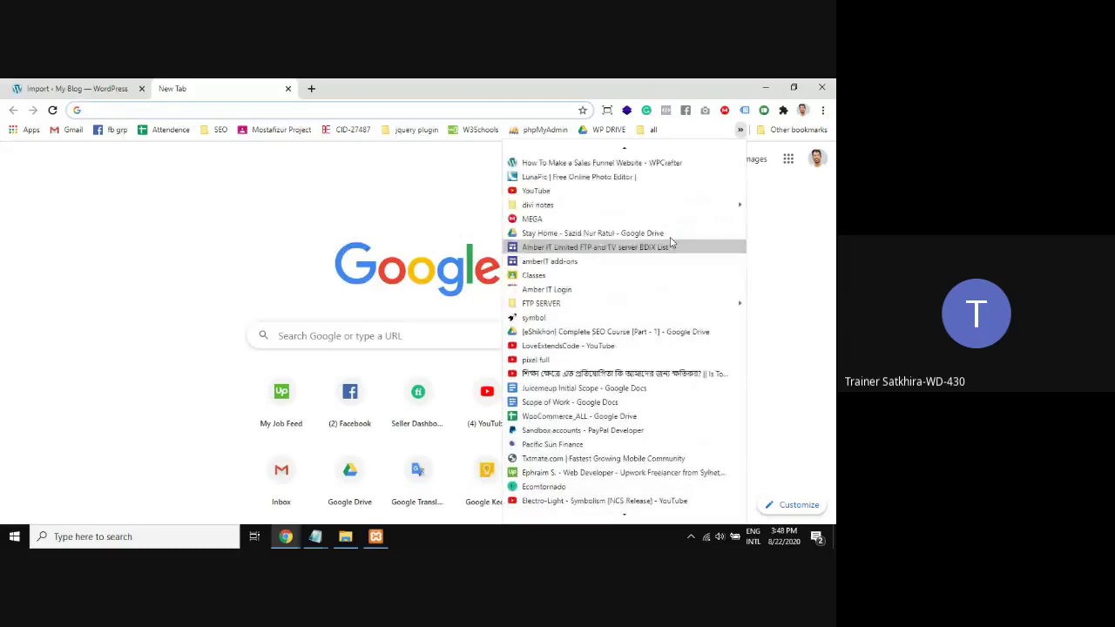
{"action": "scroll", "coordinate": [672, 243], "scroll_direction": "up", "scroll_amount": 4}
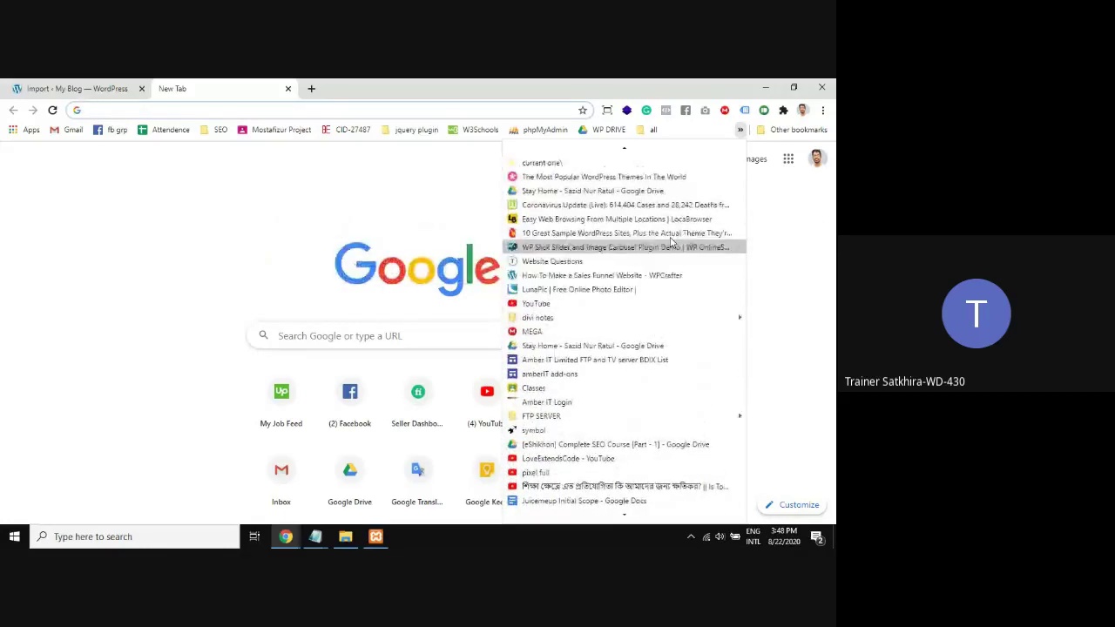
{"action": "scroll", "coordinate": [671, 243], "scroll_direction": "up", "scroll_amount": 3}
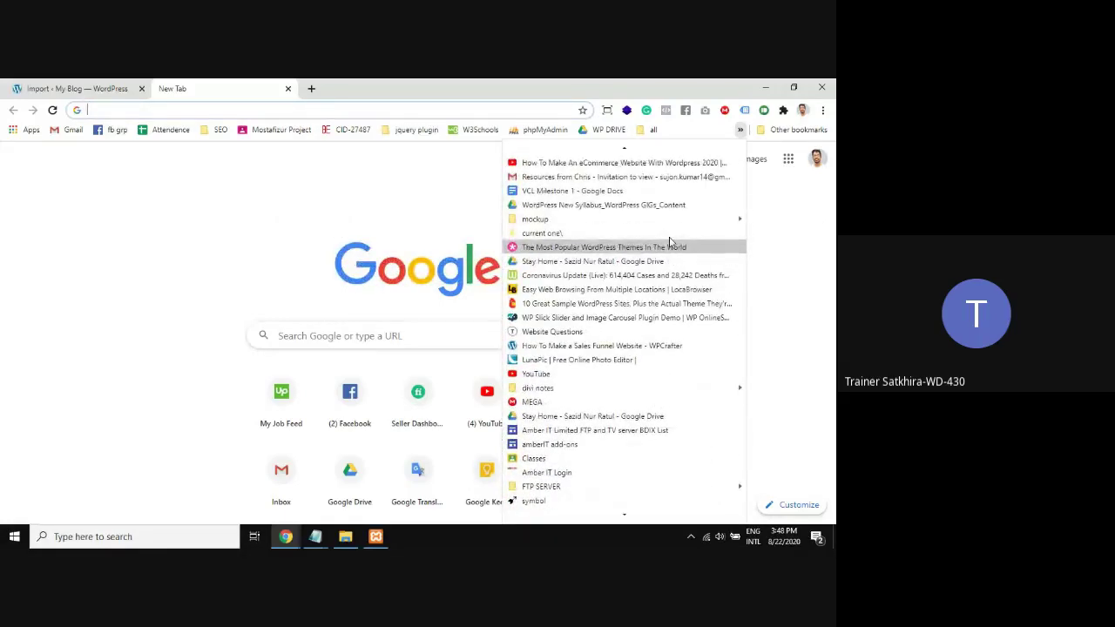
{"action": "scroll", "coordinate": [672, 242], "scroll_direction": "up", "scroll_amount": 1}
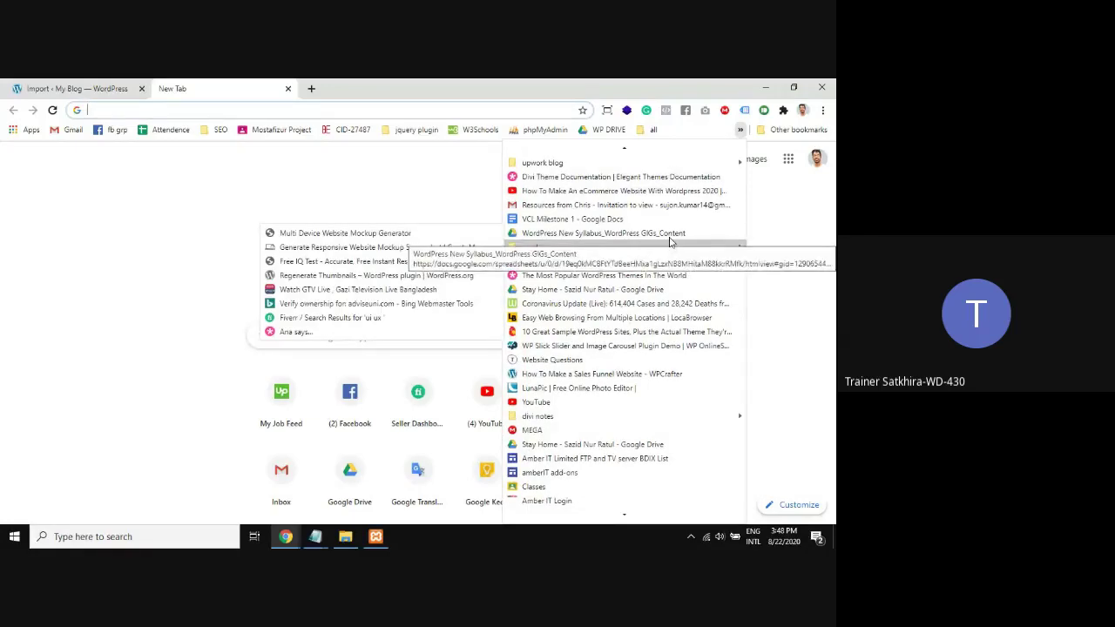
{"action": "key", "text": "Escape"}
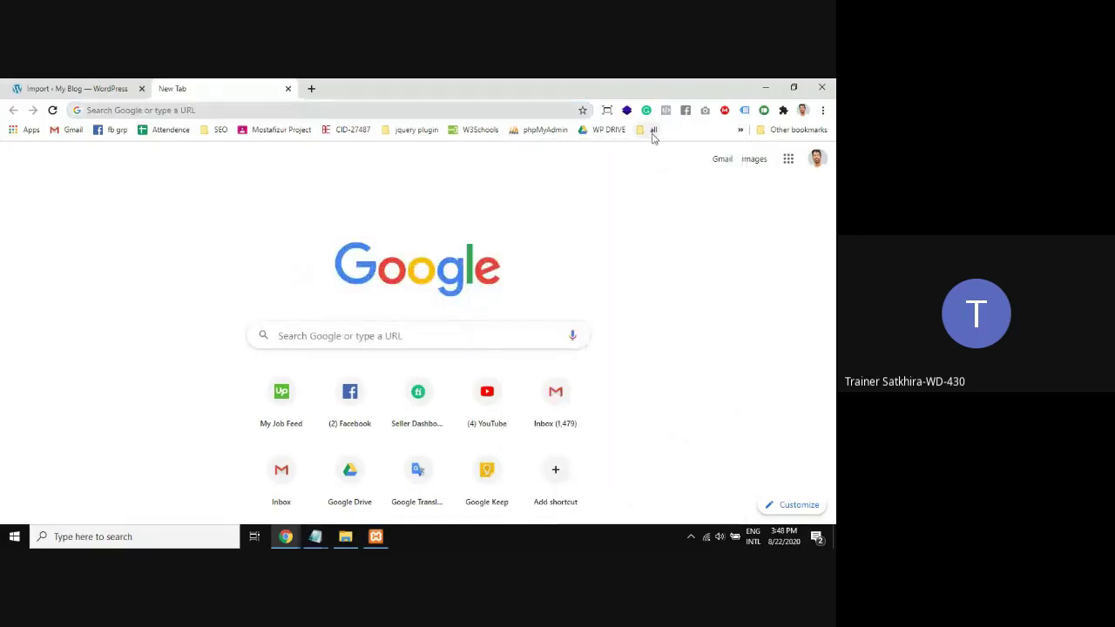
Open the 'Project With Mostafizur' spreadsheet from the Other bookmarks folder
{"action": "left_click", "coordinate": [653, 131]}
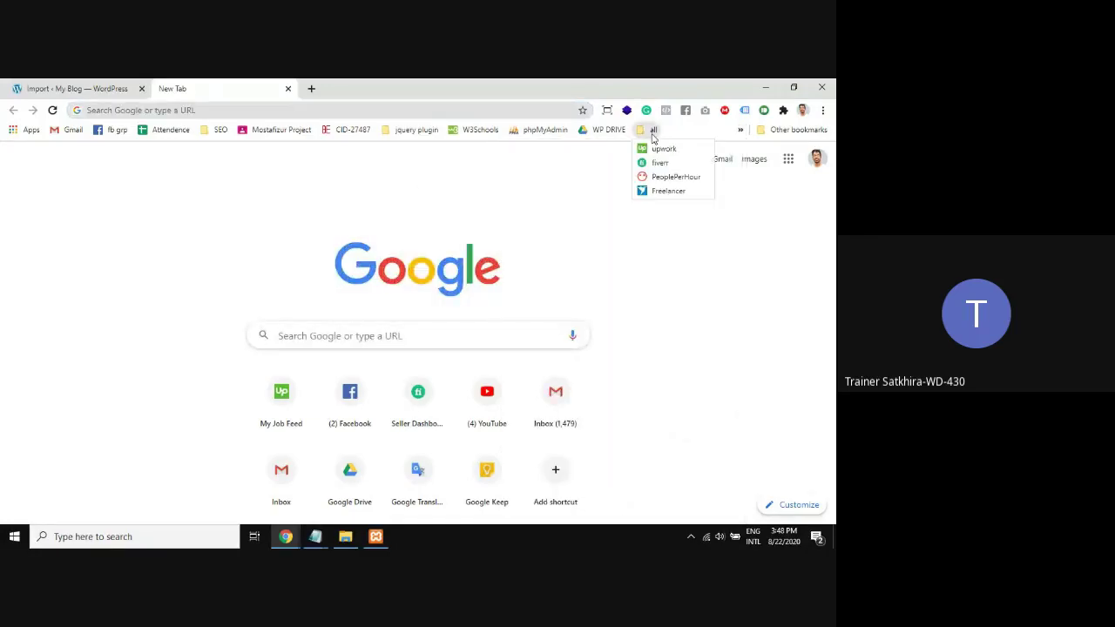
{"action": "left_click", "coordinate": [740, 130]}
{"action": "left_click", "coordinate": [739, 130]}
{"action": "scroll", "coordinate": [652, 313], "scroll_direction": "down", "scroll_amount": 2}
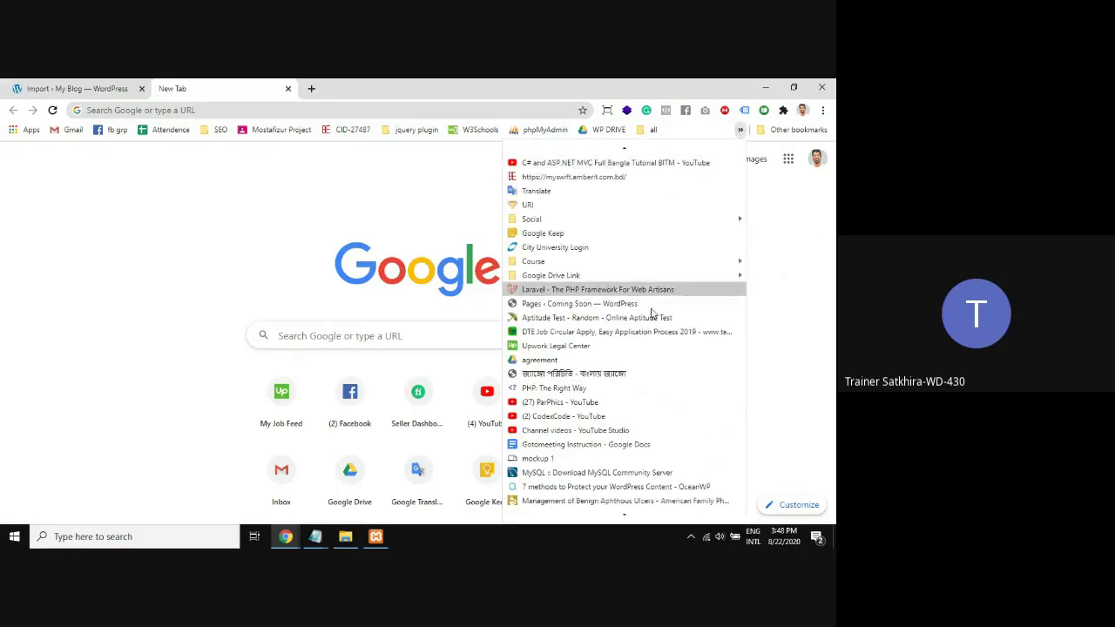
{"action": "scroll", "coordinate": [652, 313], "scroll_direction": "down", "scroll_amount": 12}
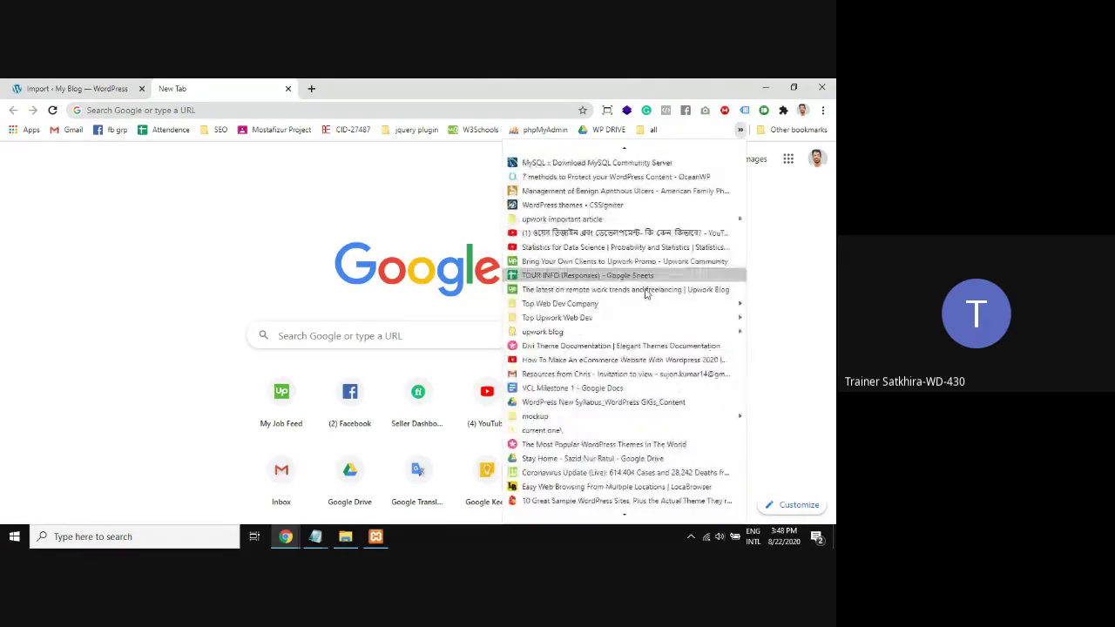
{"action": "scroll", "coordinate": [645, 294], "scroll_direction": "down", "scroll_amount": 6}
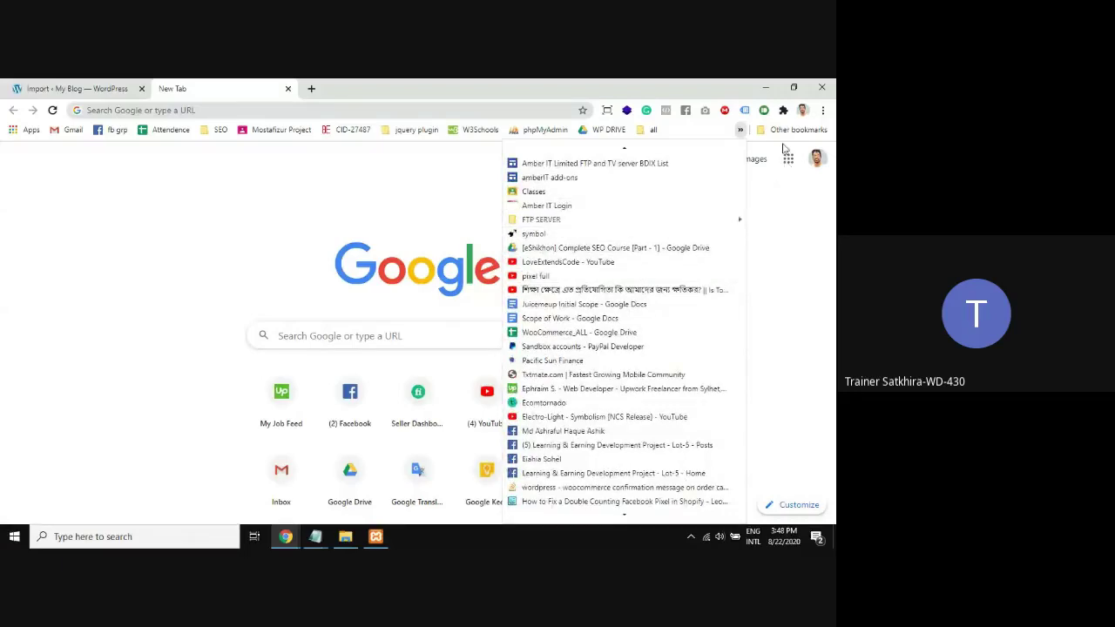
{"action": "left_click", "coordinate": [785, 136]}
{"action": "left_click", "coordinate": [785, 137]}
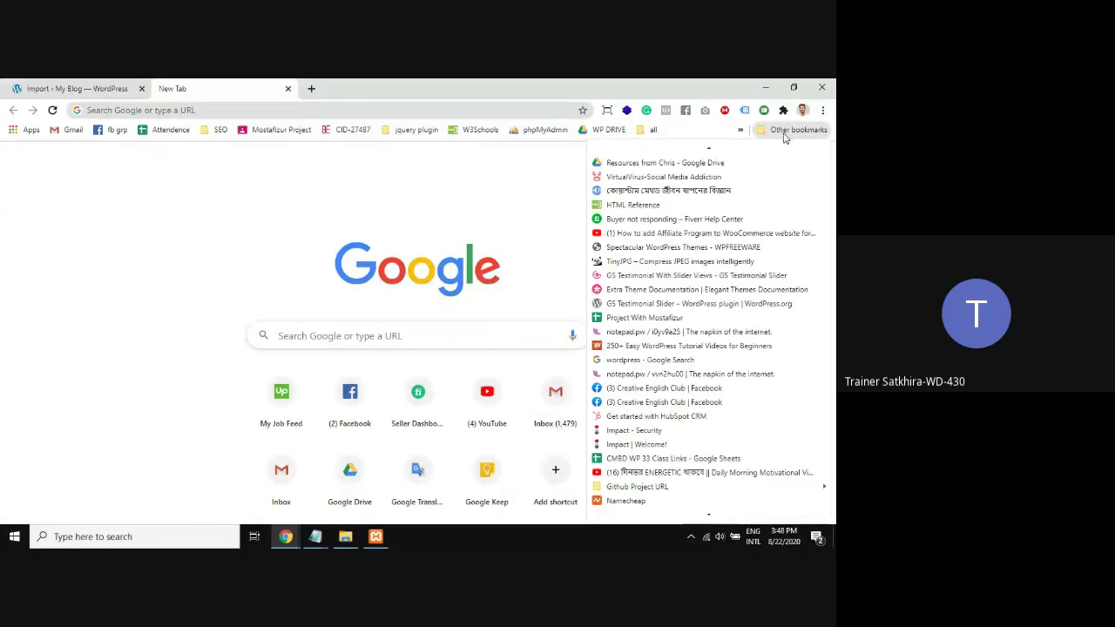
{"action": "scroll", "coordinate": [754, 175], "scroll_direction": "down", "scroll_amount": 1}
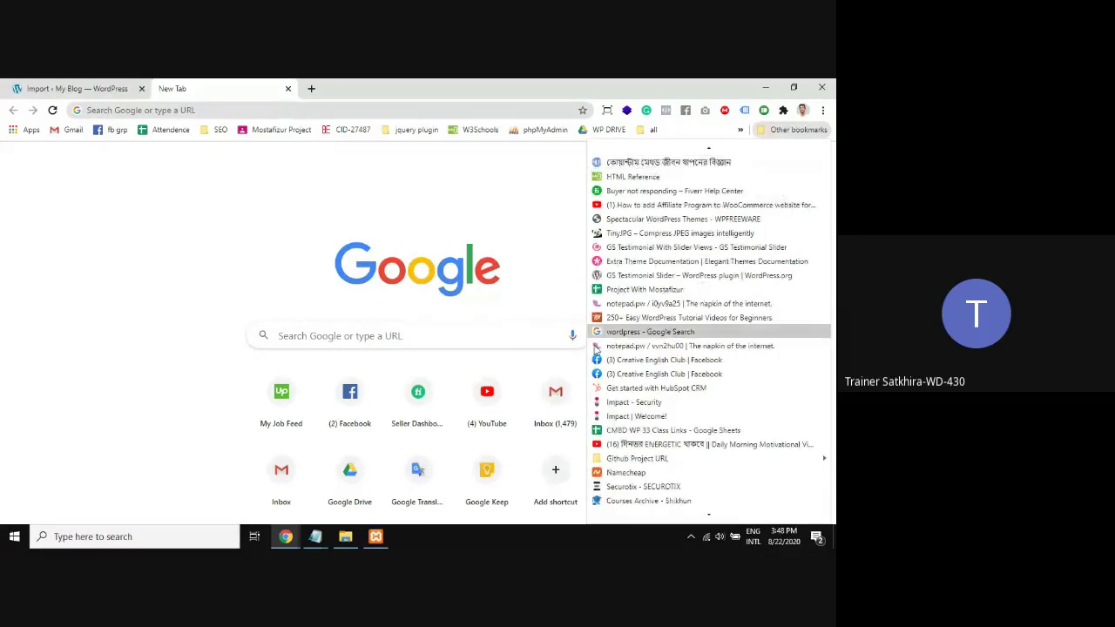
{"action": "left_click", "coordinate": [636, 289]}
Check the WordPress import tab, then open auxogolf.com from the cell C3 link in the project sheet
{"action": "mouse_move", "coordinate": [335, 544]}
{"action": "mouse_move", "coordinate": [284, 535]}
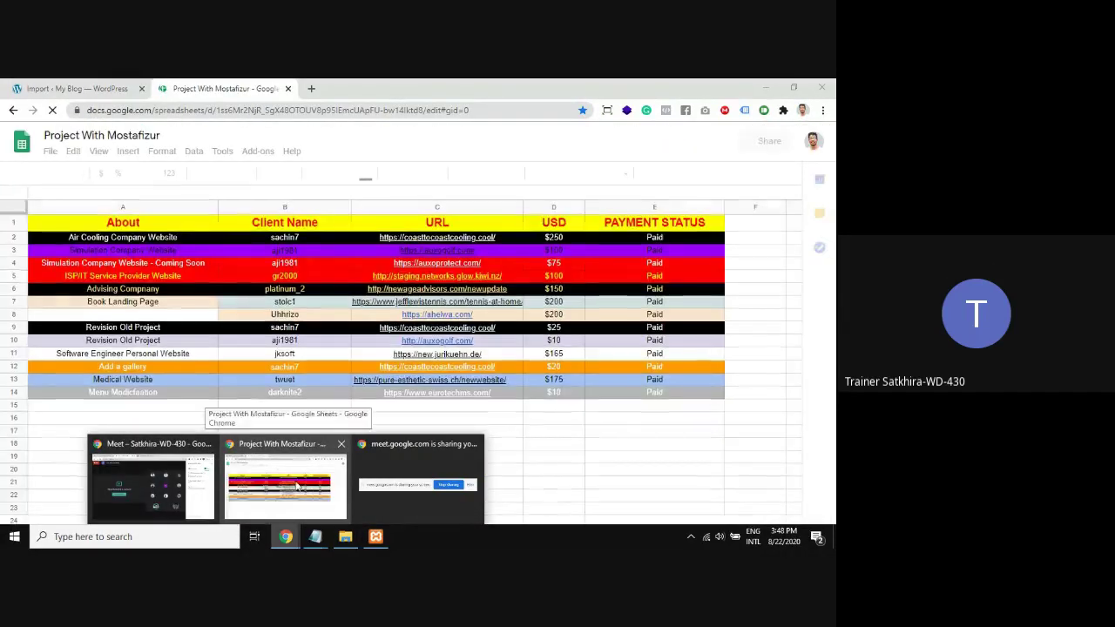
{"action": "left_click", "coordinate": [63, 84]}
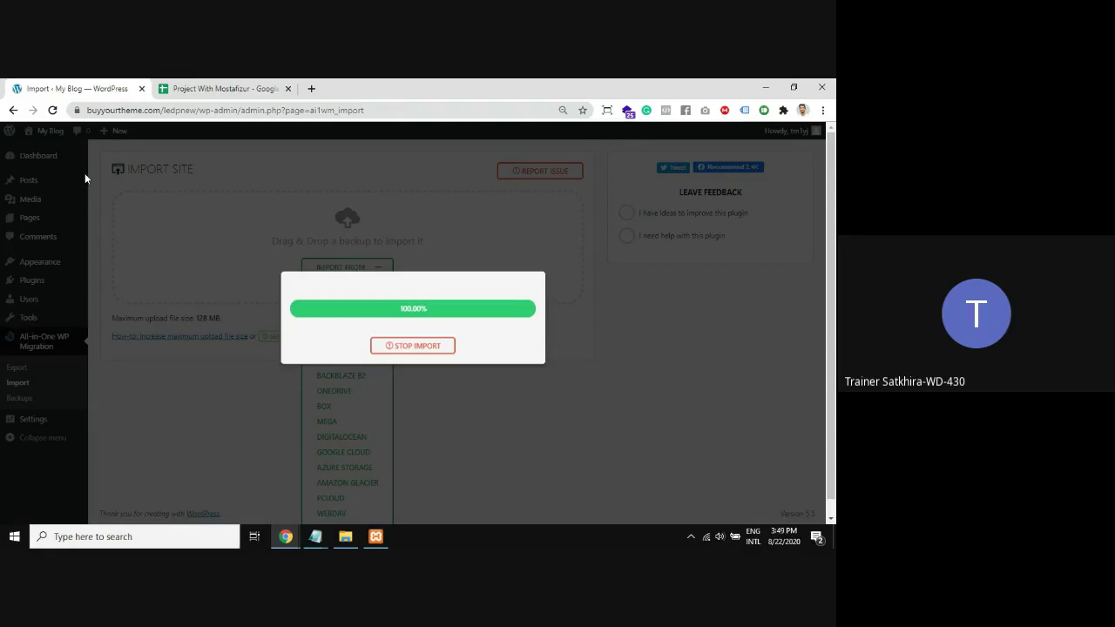
{"action": "left_click", "coordinate": [216, 88]}
{"action": "mouse_move", "coordinate": [372, 331]}
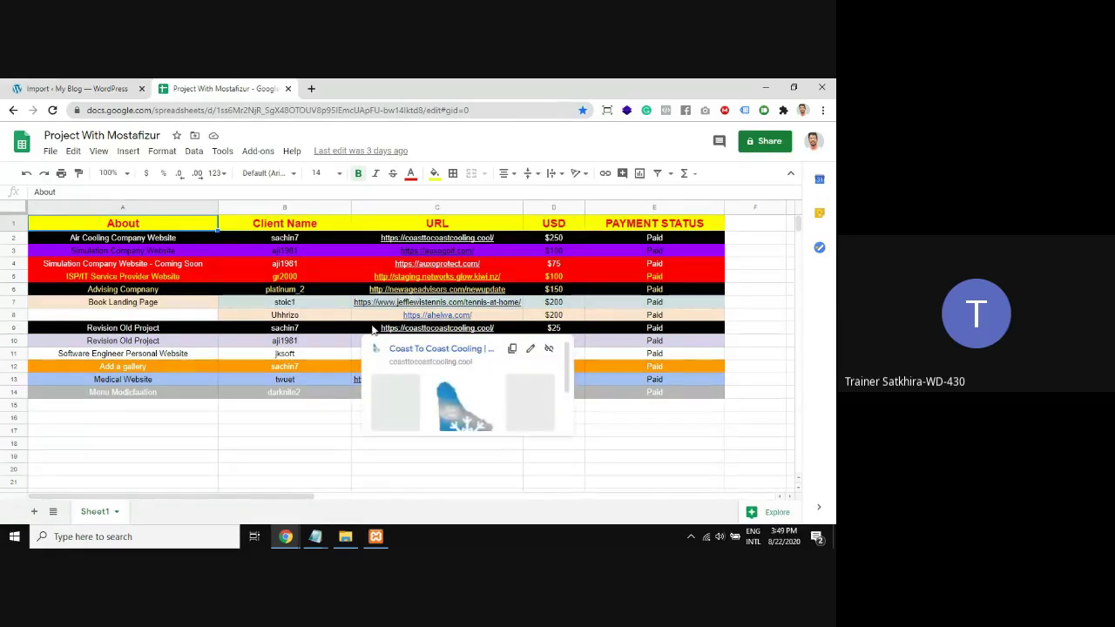
{"action": "left_click", "coordinate": [431, 254]}
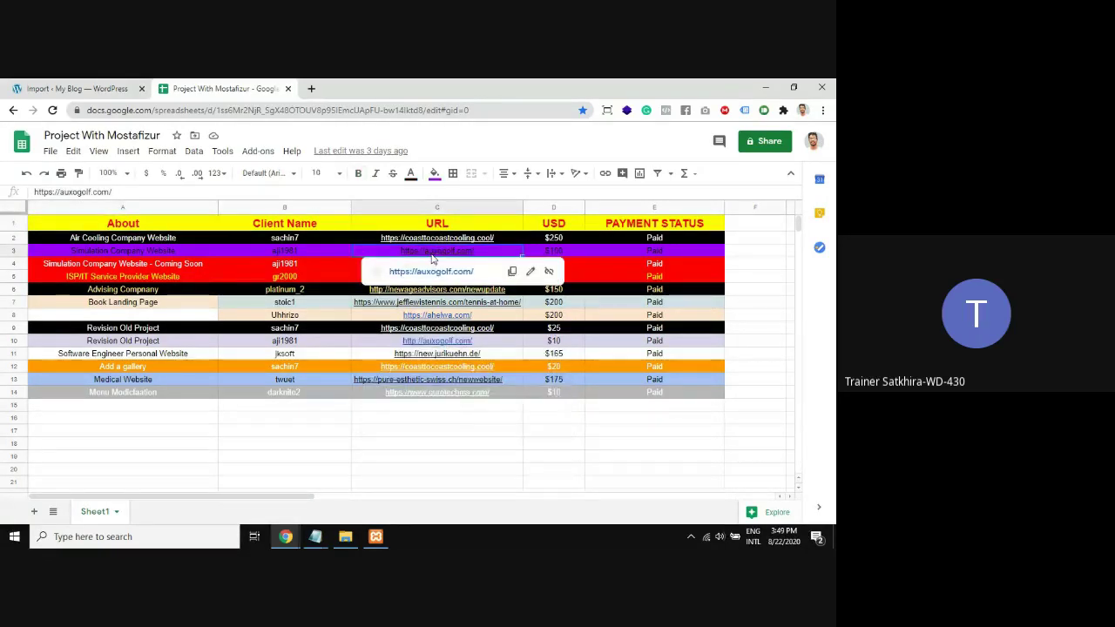
{"action": "left_click", "coordinate": [430, 272]}
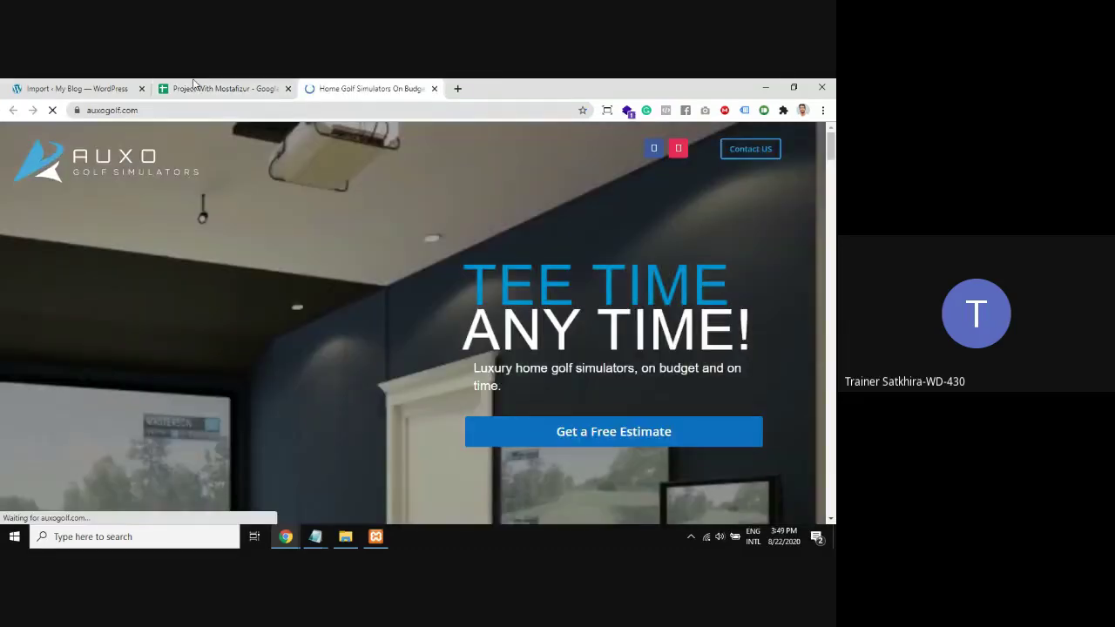
Scroll through auxogolf.com and the spreadsheet, then close the Project With Mostafizur tab
{"action": "left_click", "coordinate": [193, 87]}
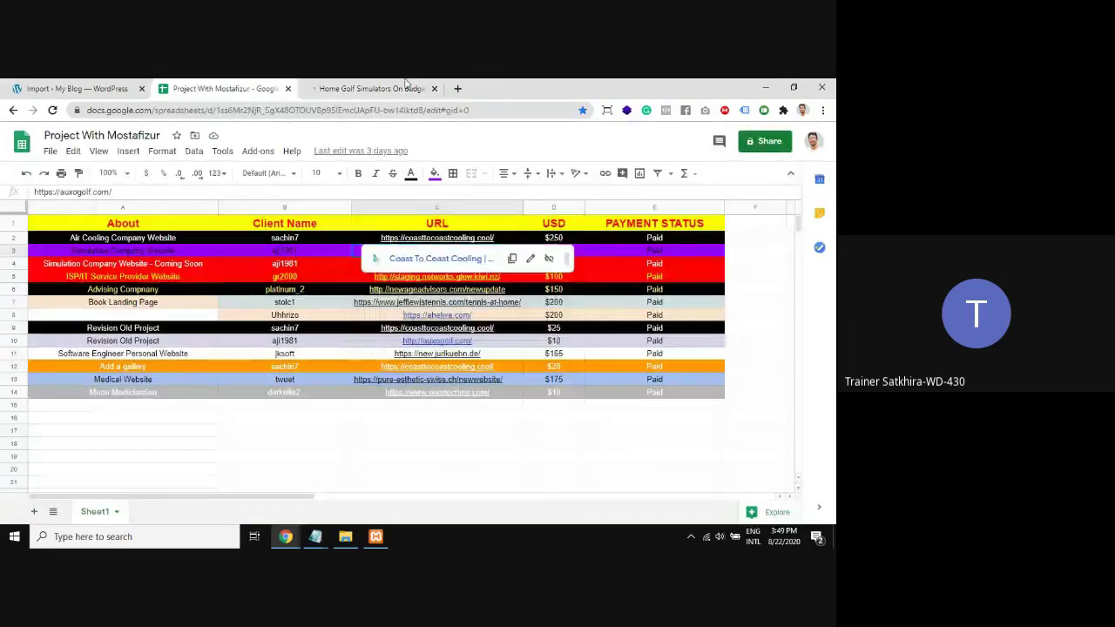
{"action": "left_click", "coordinate": [370, 88]}
{"action": "scroll", "coordinate": [351, 389], "scroll_direction": "down", "scroll_amount": 10}
{"action": "scroll", "coordinate": [351, 388], "scroll_direction": "down", "scroll_amount": 15}
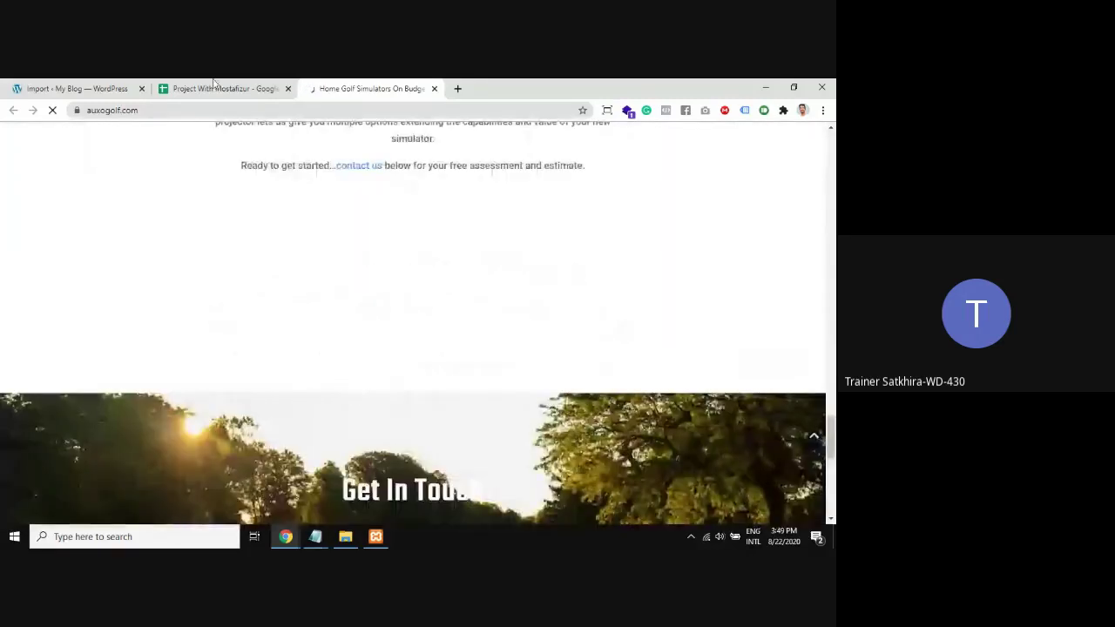
{"action": "left_click", "coordinate": [217, 87]}
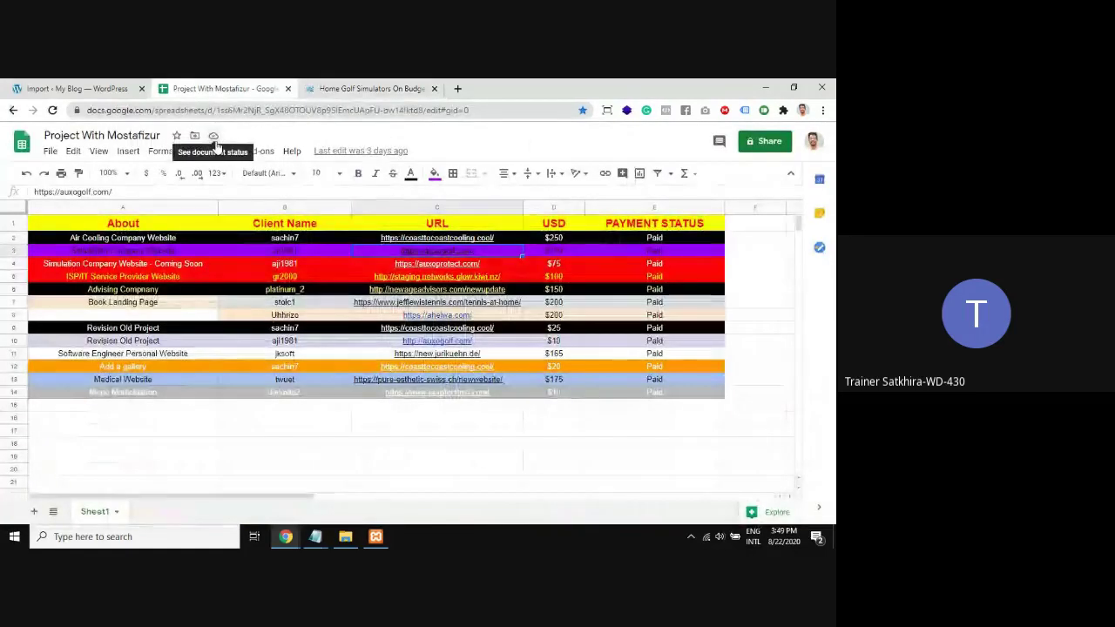
{"action": "scroll", "coordinate": [313, 253], "scroll_direction": "down", "scroll_amount": 2}
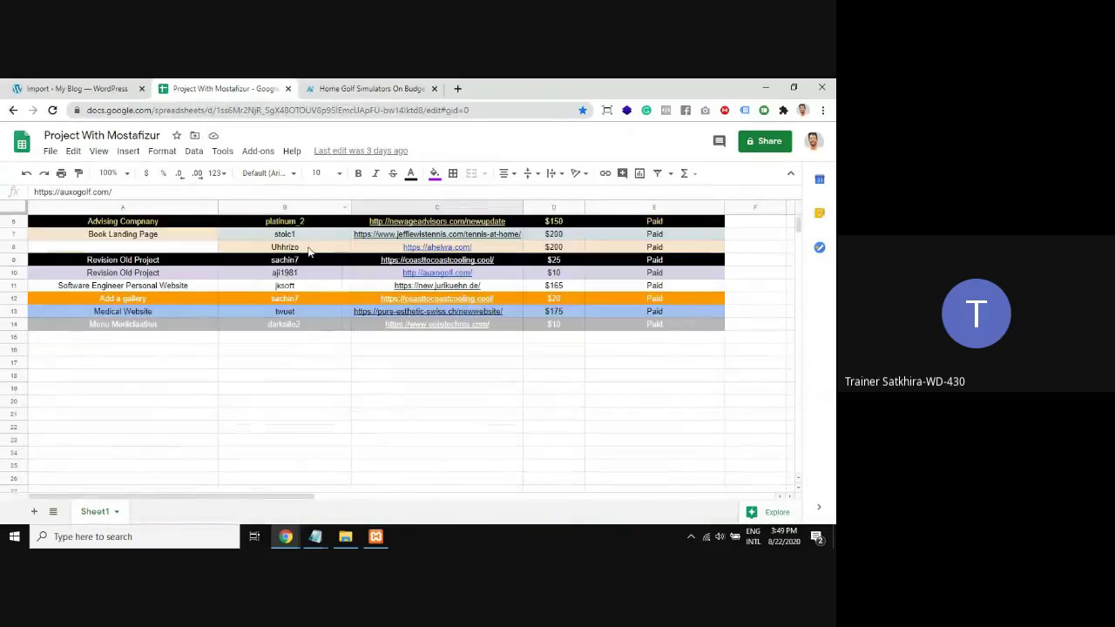
{"action": "scroll", "coordinate": [296, 227], "scroll_direction": "up", "scroll_amount": 2}
{"action": "left_click", "coordinate": [287, 88]}
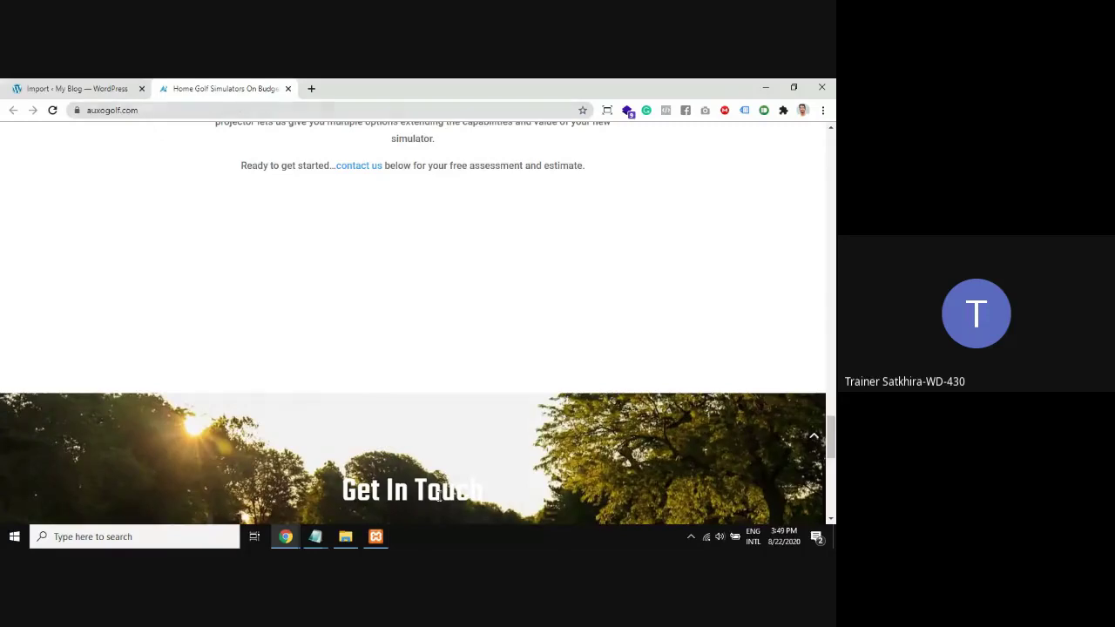
{"action": "left_click", "coordinate": [316, 536]}
Bring up SERVICES.txt and the untitled notes, minimize SERVICES.txt, reposition the notes, and return to Chrome
{"action": "left_click", "coordinate": [212, 496]}
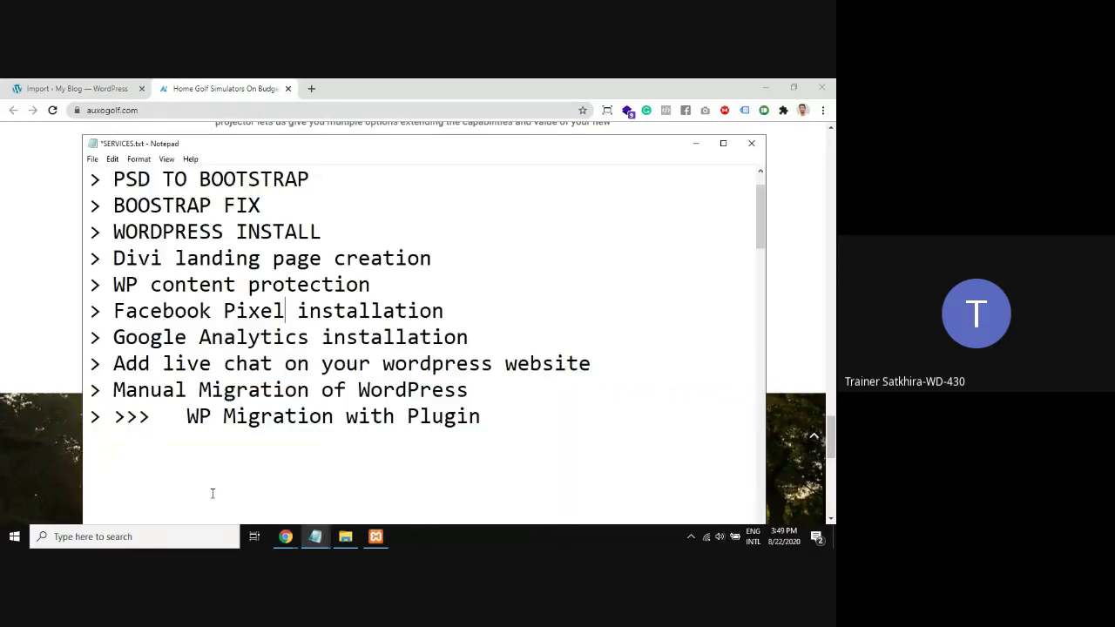
{"action": "mouse_move", "coordinate": [315, 536]}
{"action": "left_click", "coordinate": [427, 478]}
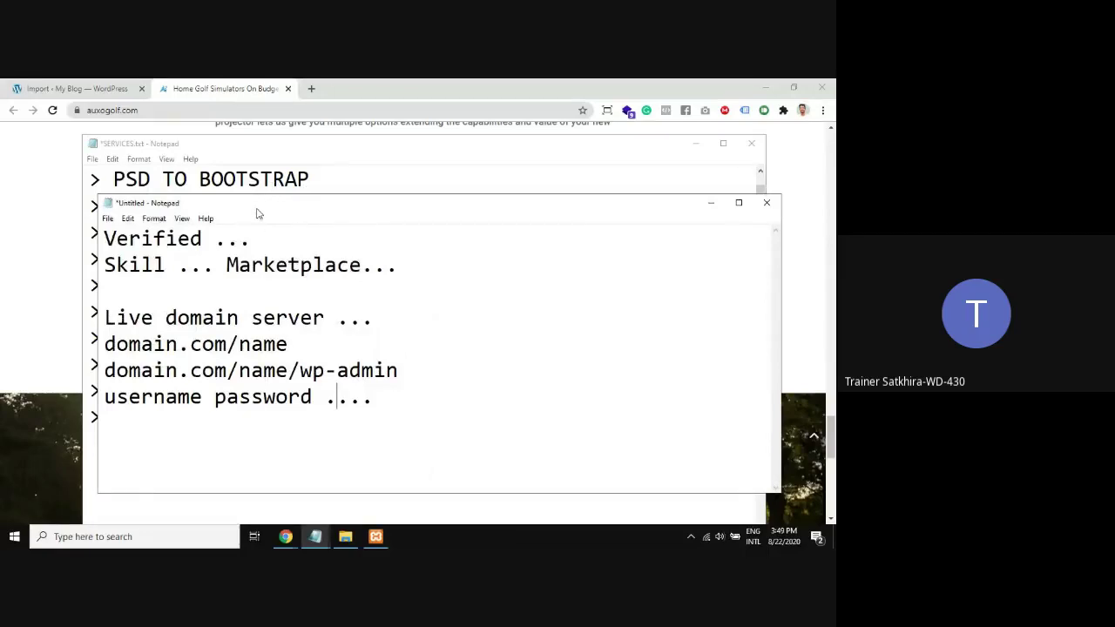
{"action": "left_click_drag", "start_coordinate": [260, 205], "coordinate": [373, 264]}
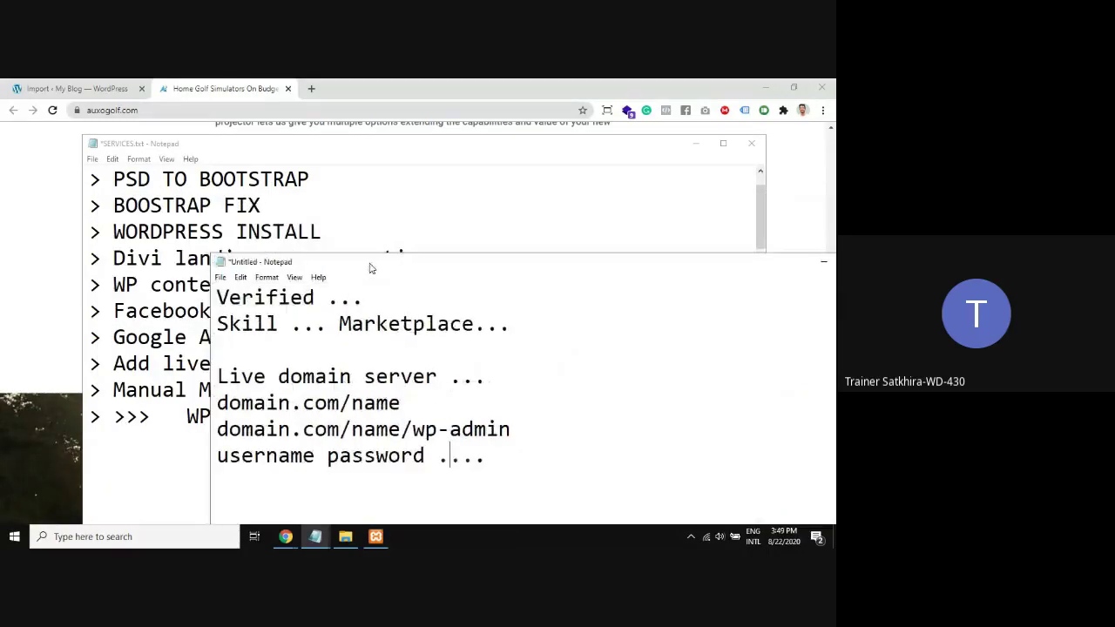
{"action": "left_click", "coordinate": [695, 143]}
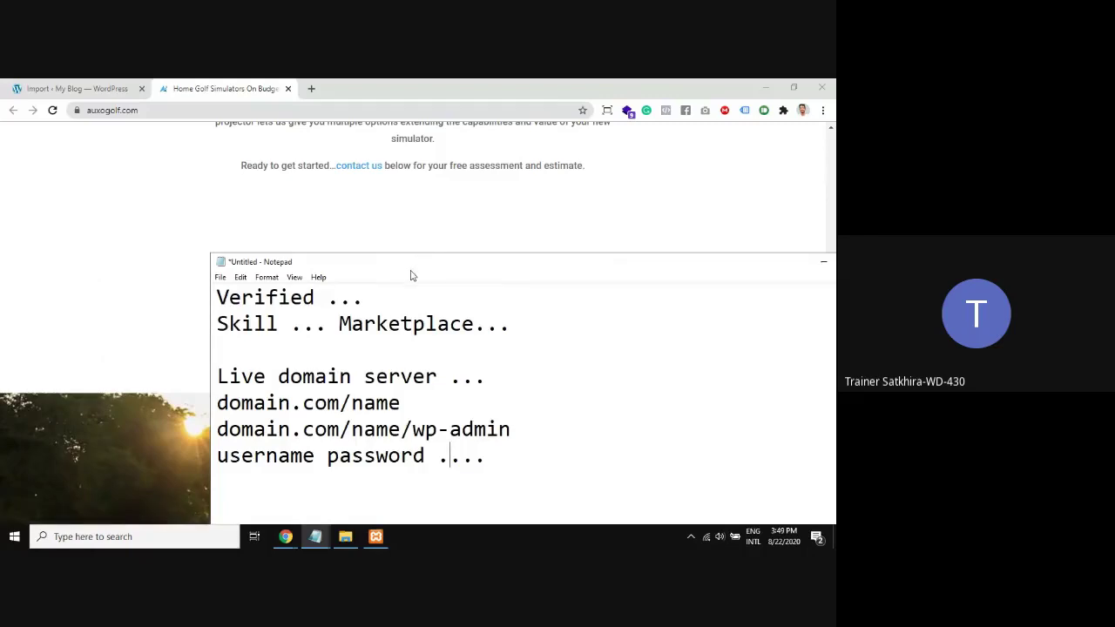
{"action": "left_click_drag", "start_coordinate": [411, 272], "coordinate": [333, 259]}
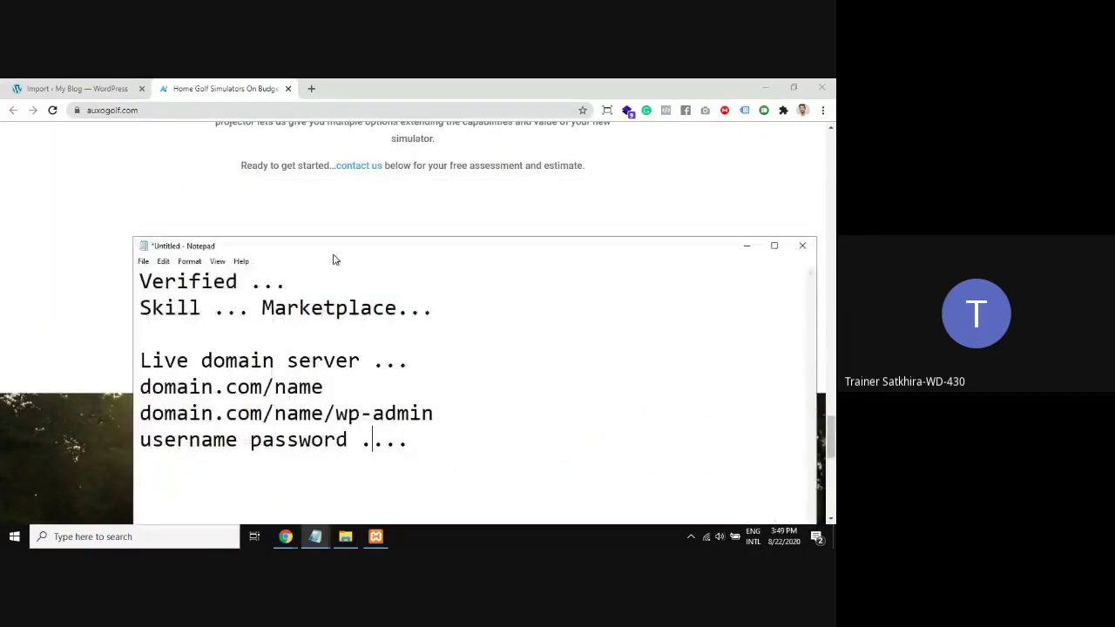
{"action": "scroll", "coordinate": [96, 321], "scroll_direction": "up", "scroll_amount": 5}
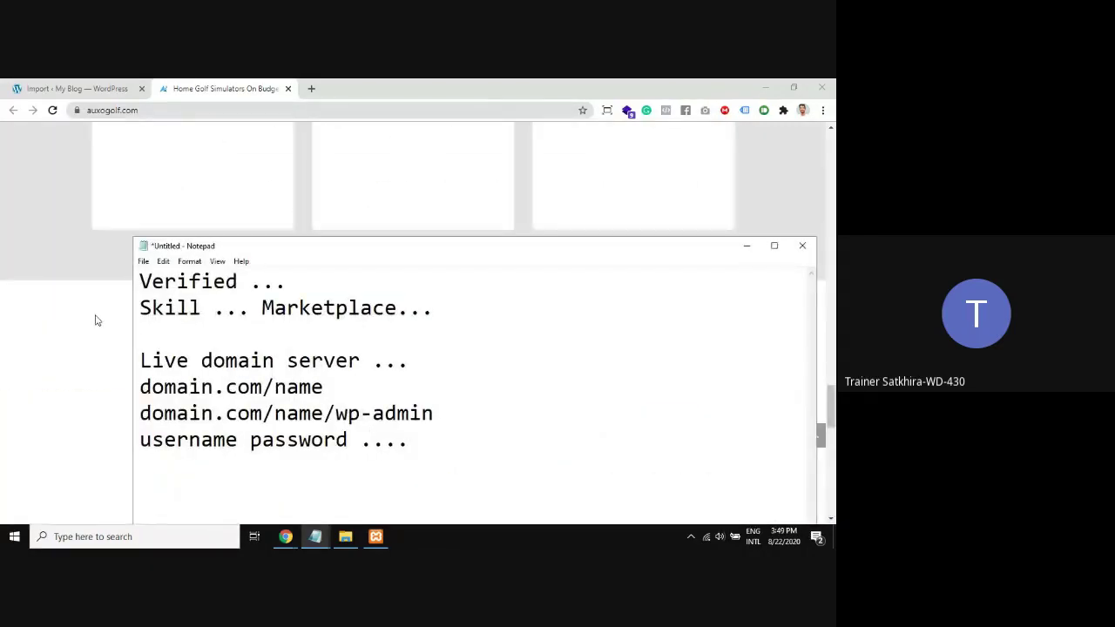
{"action": "scroll", "coordinate": [96, 320], "scroll_direction": "up", "scroll_amount": 6}
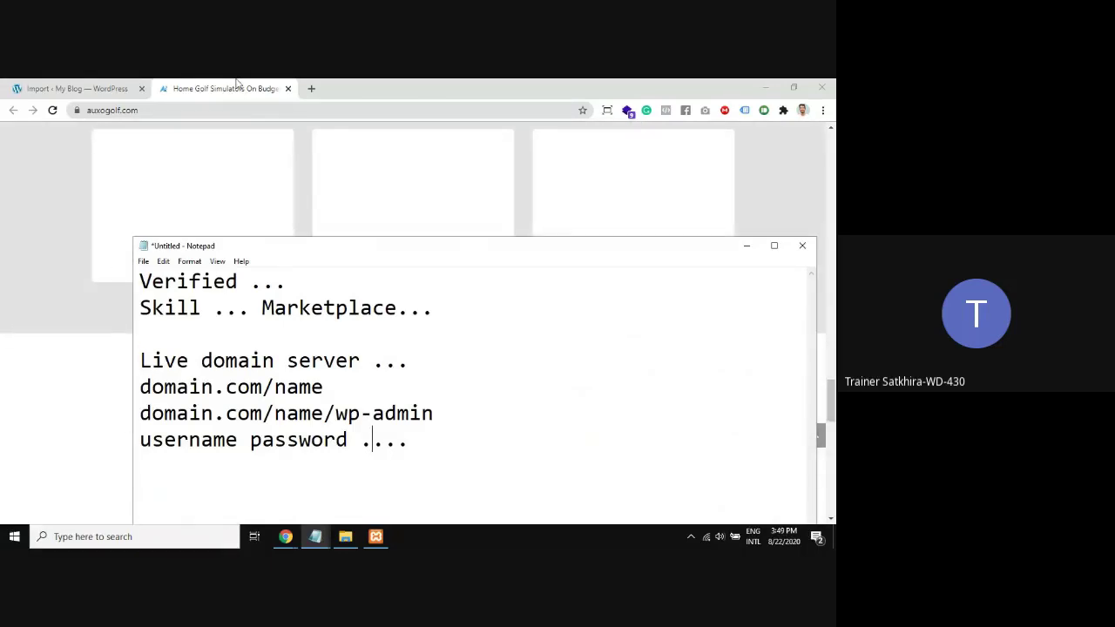
{"action": "left_click", "coordinate": [179, 126]}
Reload the auxogolf.com homepage and scroll through it
{"action": "left_click", "coordinate": [182, 110]}
{"action": "key", "text": "Return"}
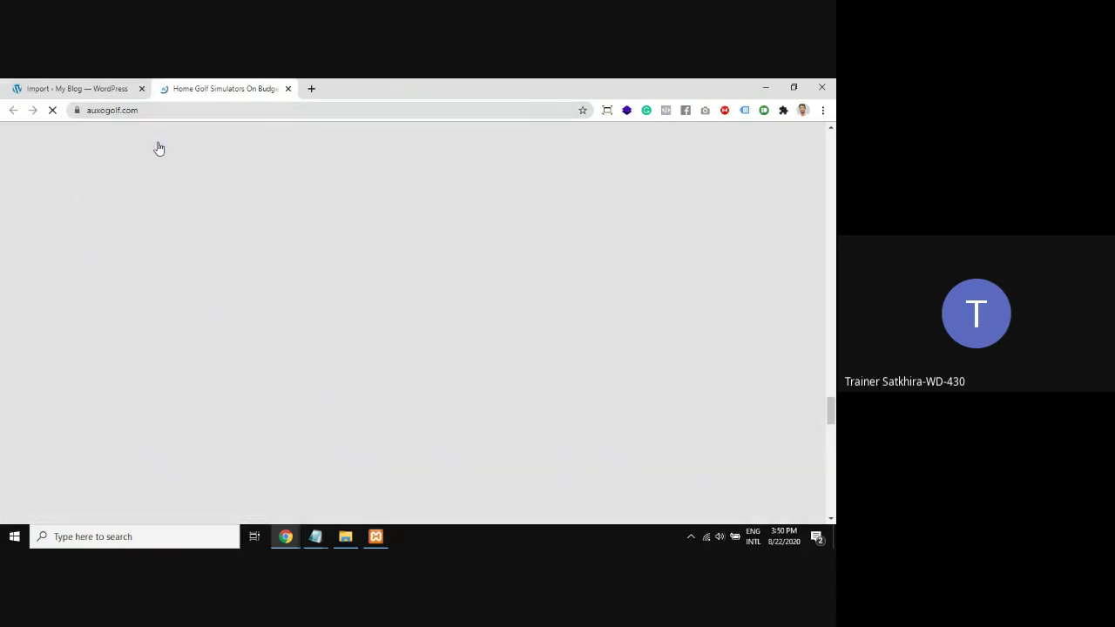
{"action": "scroll", "coordinate": [204, 288], "scroll_direction": "up", "scroll_amount": 5}
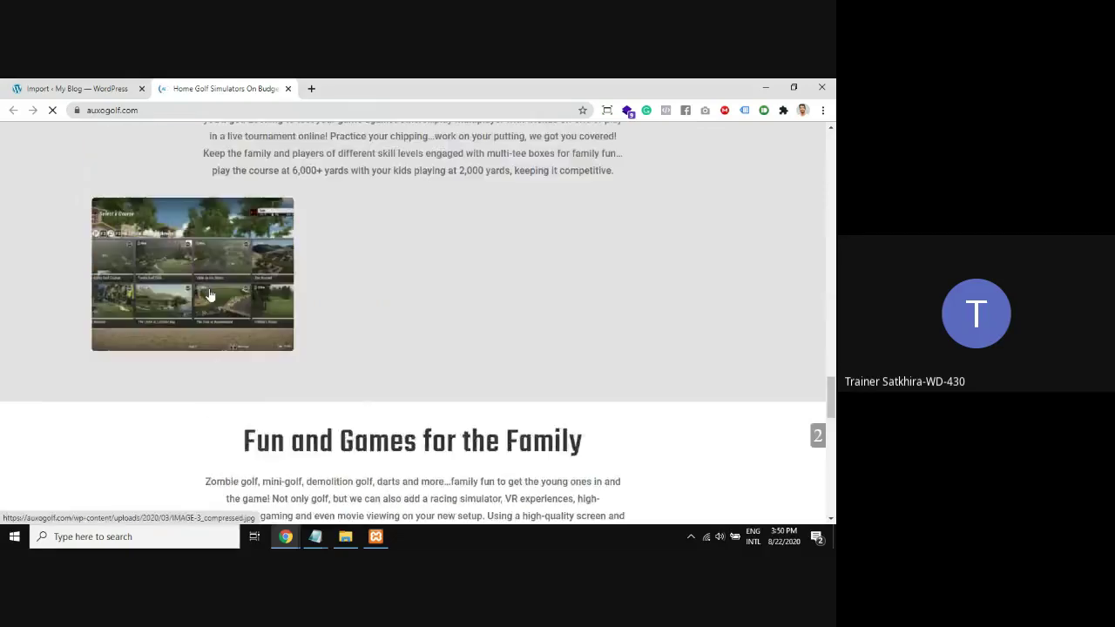
{"action": "scroll", "coordinate": [205, 295], "scroll_direction": "up", "scroll_amount": 10}
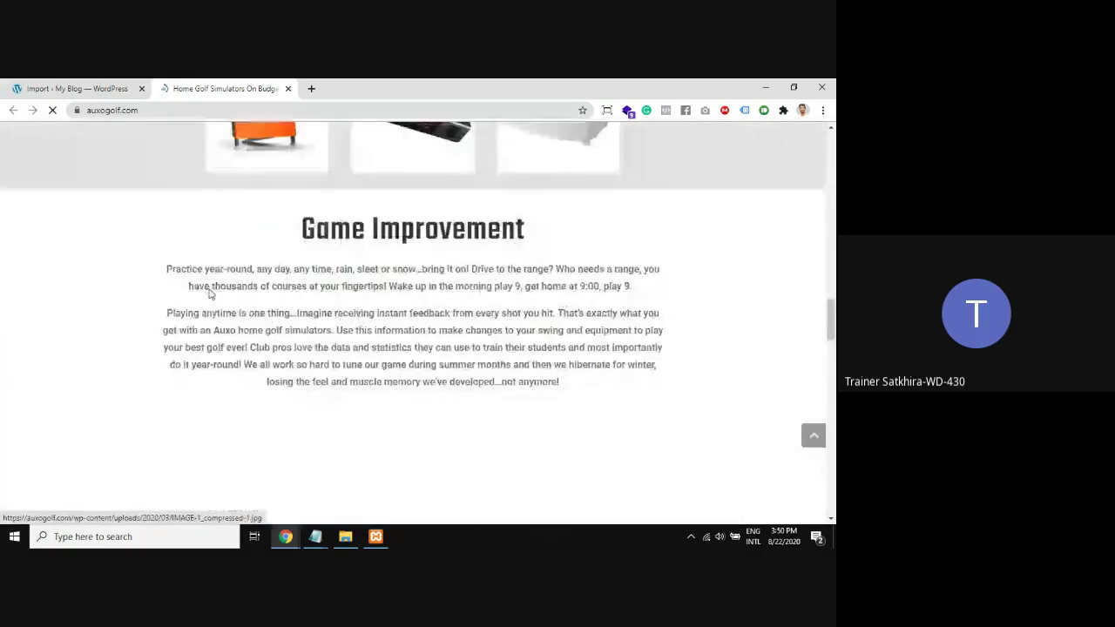
{"action": "scroll", "coordinate": [201, 294], "scroll_direction": "down", "scroll_amount": 10}
{"action": "scroll", "coordinate": [200, 296], "scroll_direction": "up", "scroll_amount": 7}
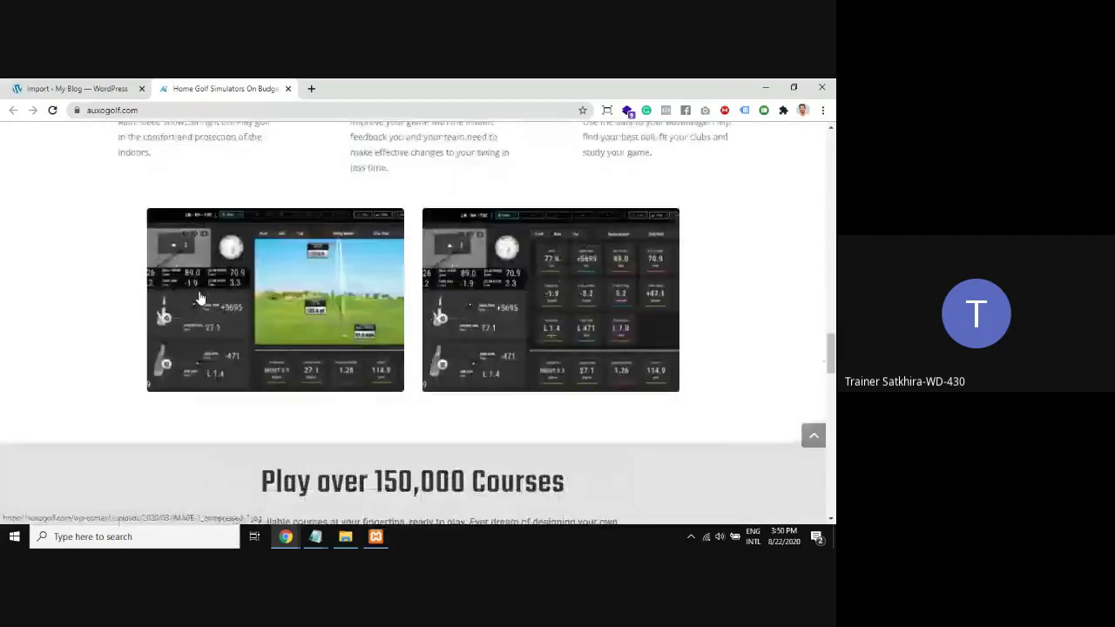
{"action": "scroll", "coordinate": [199, 296], "scroll_direction": "up", "scroll_amount": 12}
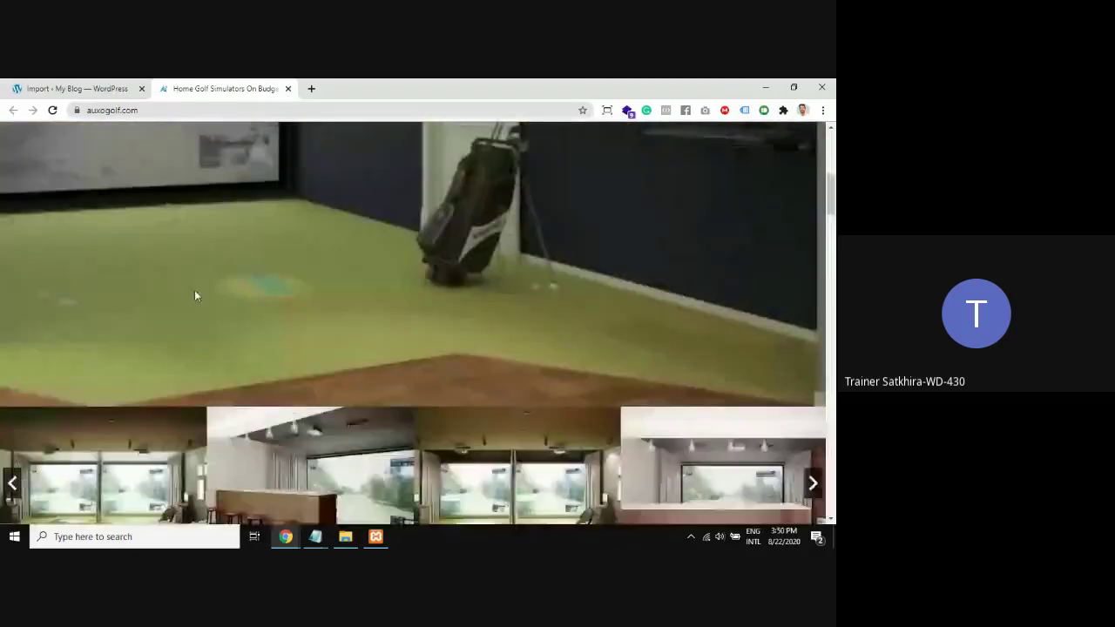
{"action": "scroll", "coordinate": [194, 296], "scroll_direction": "down", "scroll_amount": 2}
View two gallery images, then close the golf site tab from the WordPress import tab
{"action": "left_click", "coordinate": [285, 298]}
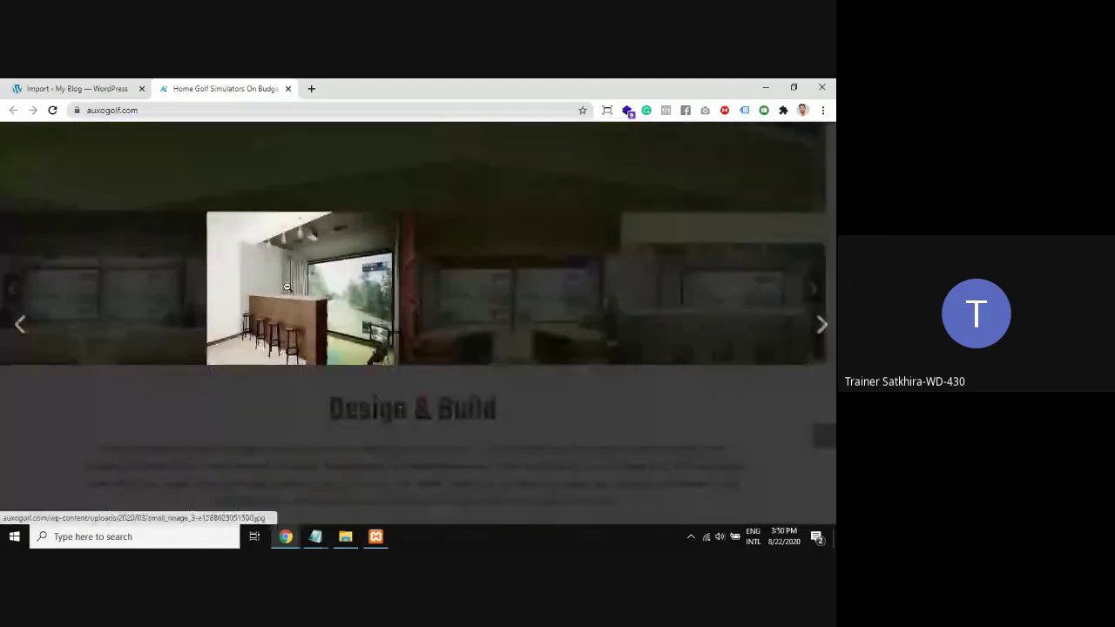
{"action": "left_click", "coordinate": [285, 298]}
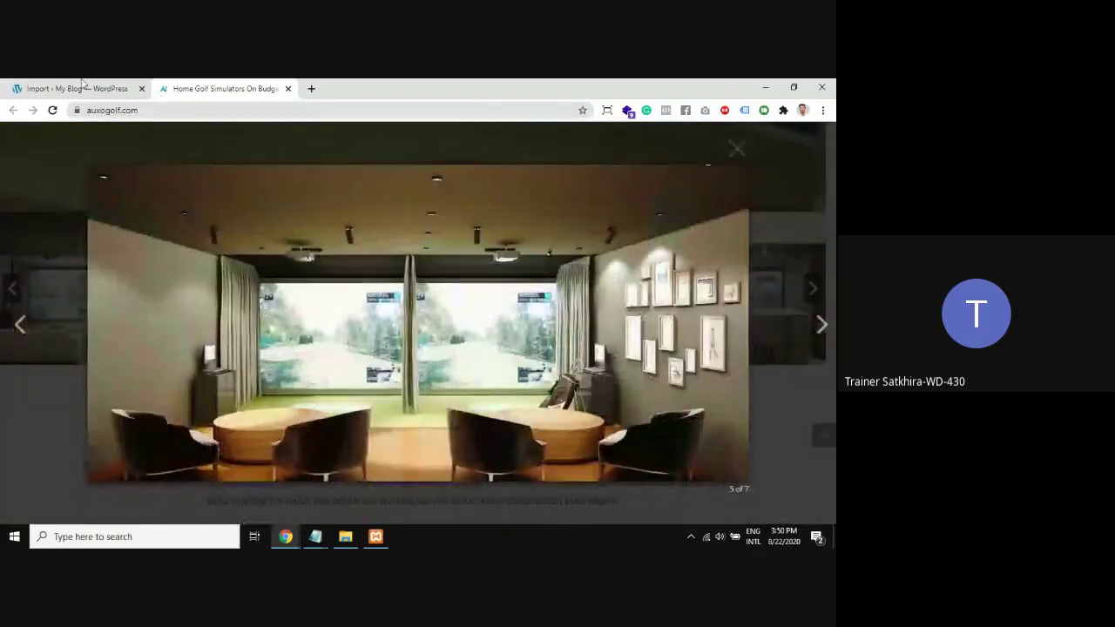
{"action": "left_click", "coordinate": [81, 87]}
{"action": "middle_click", "coordinate": [223, 85]}
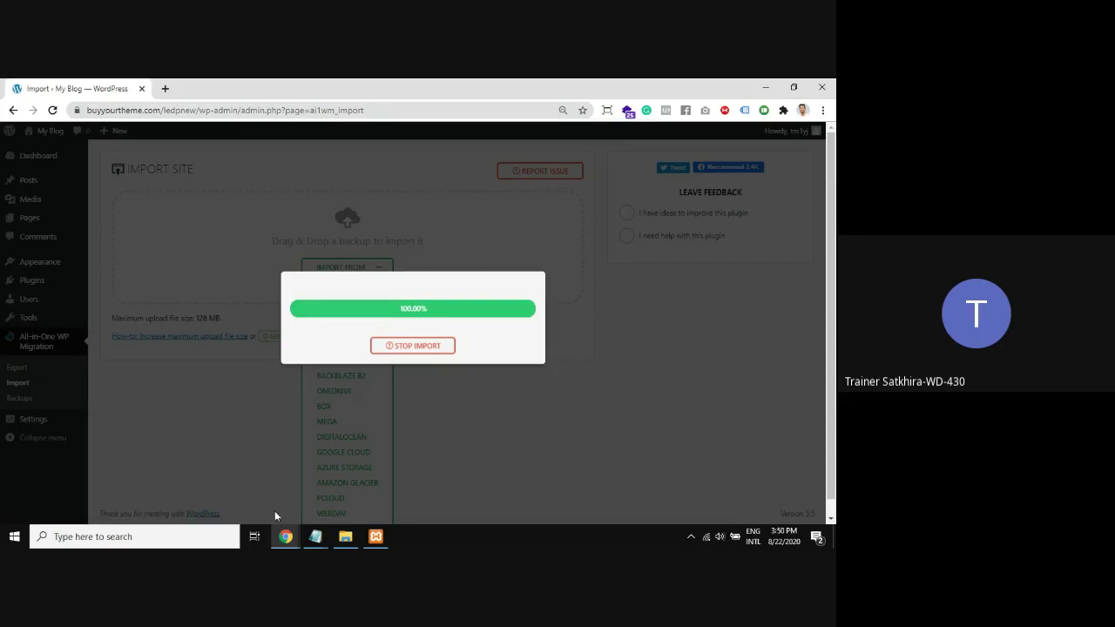
Switch from the 100% WordPress import to the Google Meet call window
{"action": "mouse_move", "coordinate": [285, 537]}
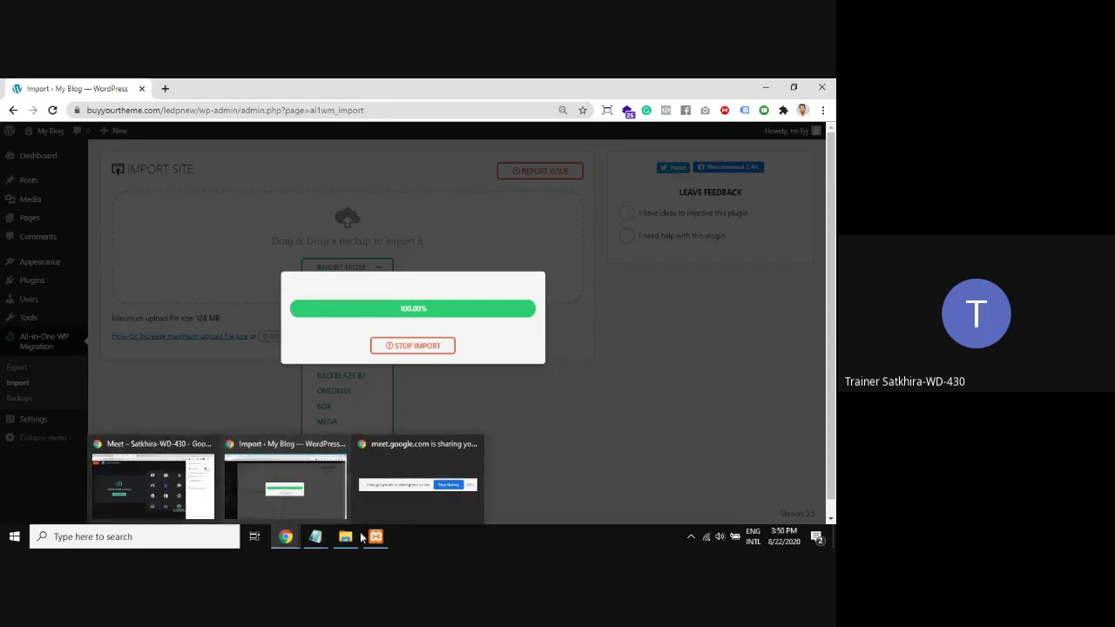
{"action": "left_click", "coordinate": [153, 483]}
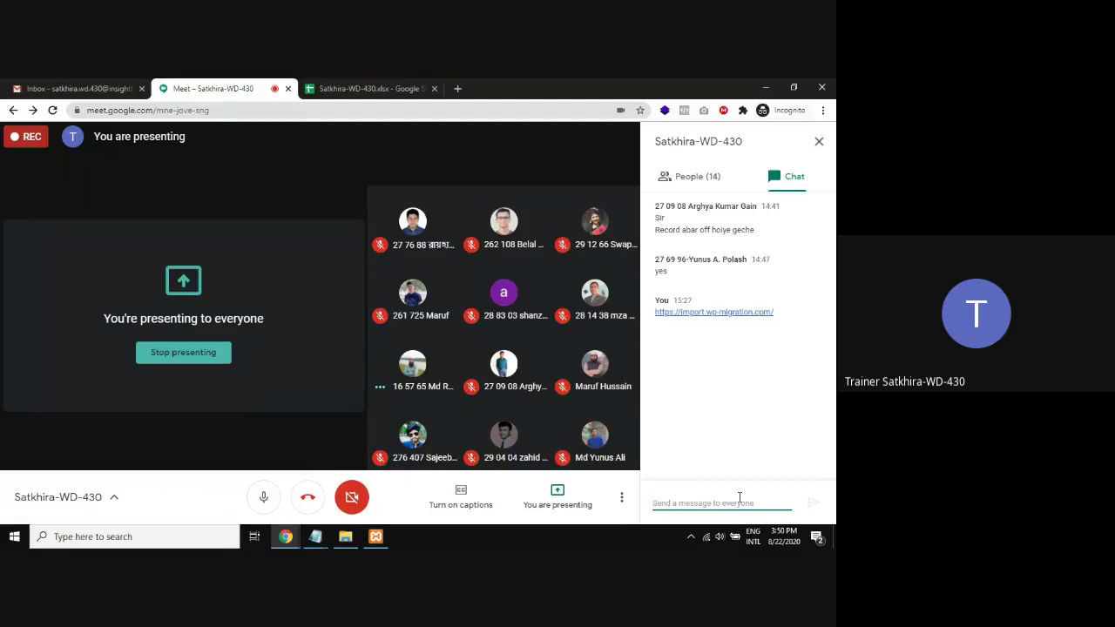
Send '3.50 – 4.00 Pm Break' in the Meet chat, then open the presenting options
{"action": "type", "text": "4.00 Pm"}
{"action": "left_click", "coordinate": [652, 501]}
{"action": "type", "text": "3"}
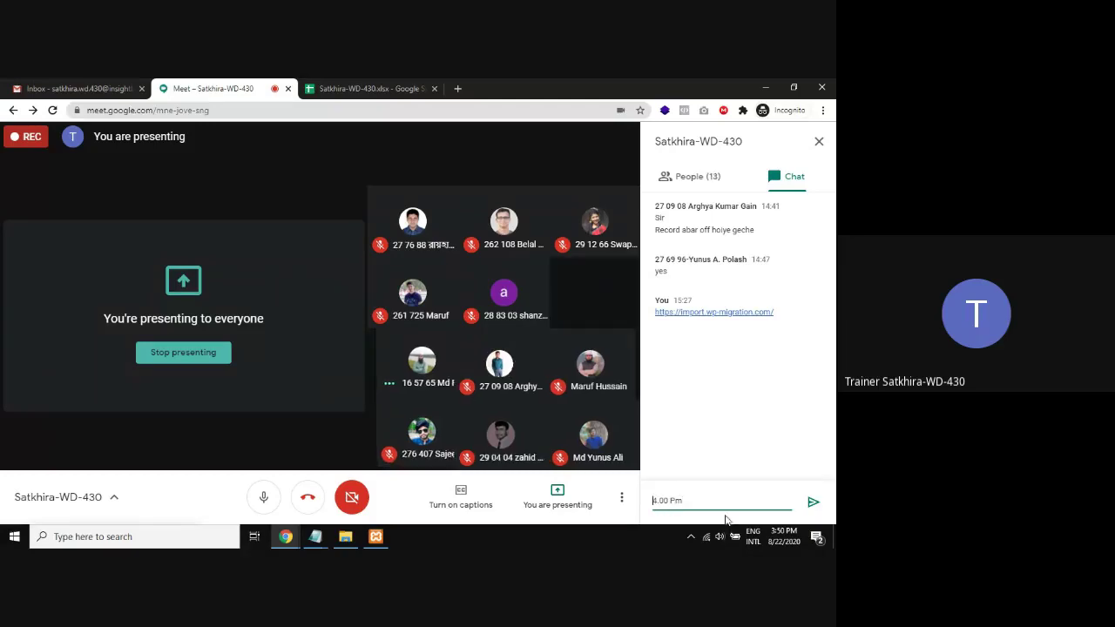
{"action": "type", "text": ".50 -"}
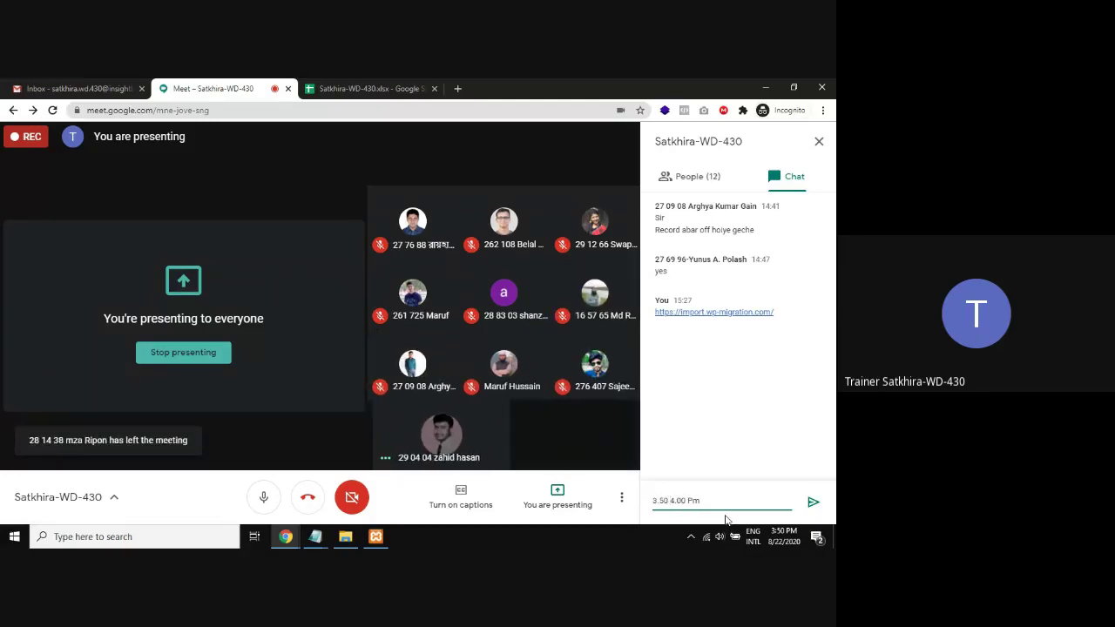
{"action": "left_click", "coordinate": [741, 500]}
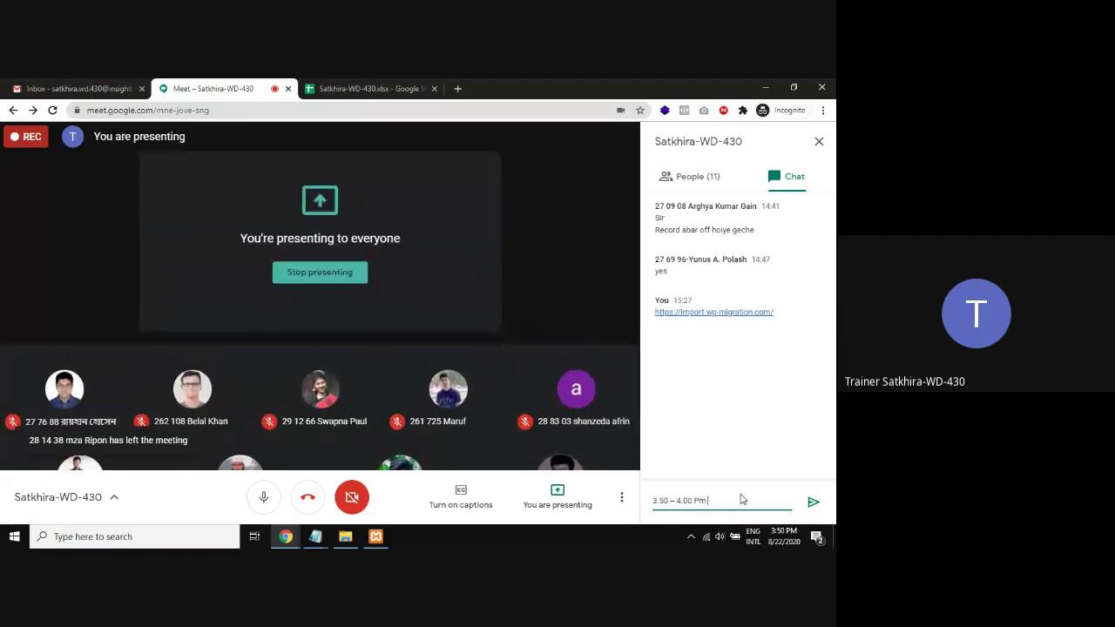
{"action": "type", "text": "Break"}
{"action": "key", "text": "Return"}
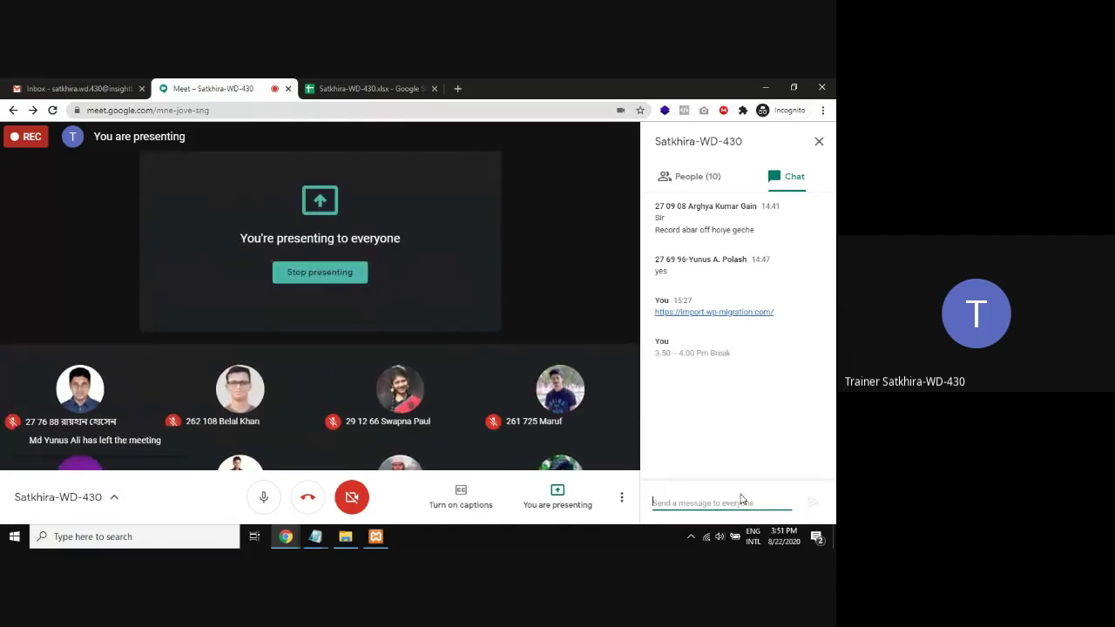
{"action": "left_click", "coordinate": [560, 504]}
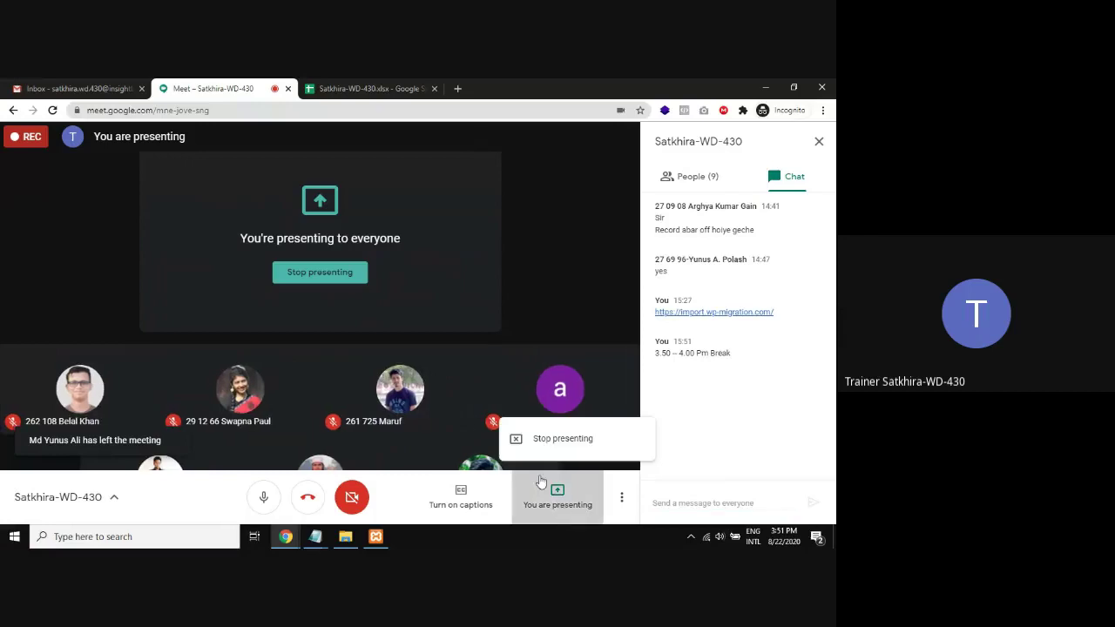
{"action": "left_click", "coordinate": [564, 439]}
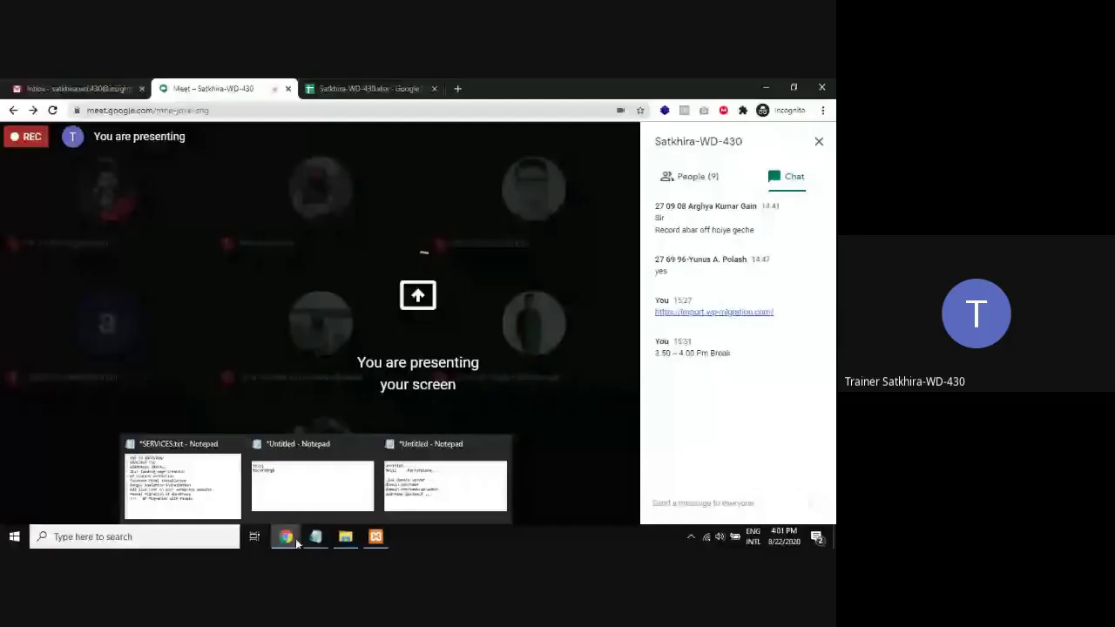
Stop the import that reached 100% and go to the Dashboard home
{"action": "left_click", "coordinate": [266, 483]}
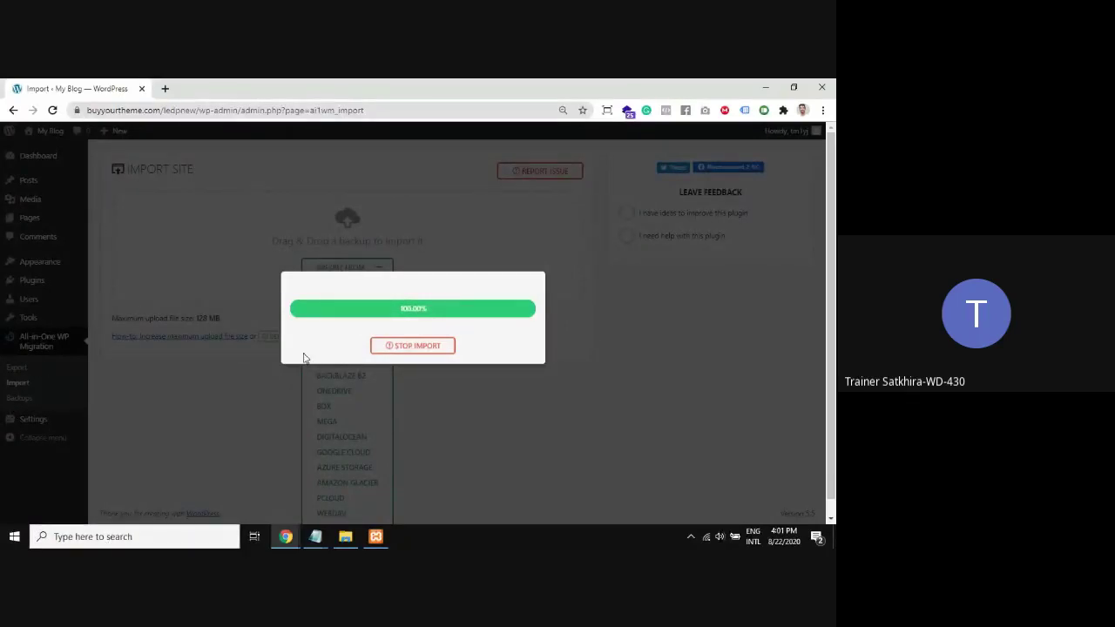
{"action": "left_click", "coordinate": [405, 346]}
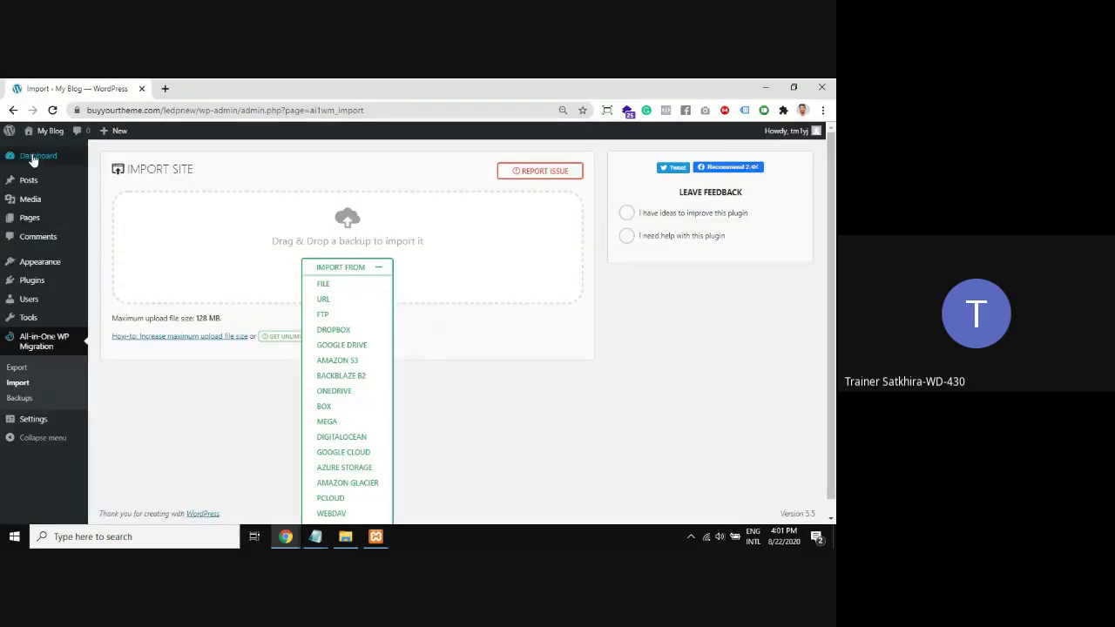
{"action": "mouse_move", "coordinate": [32, 160]}
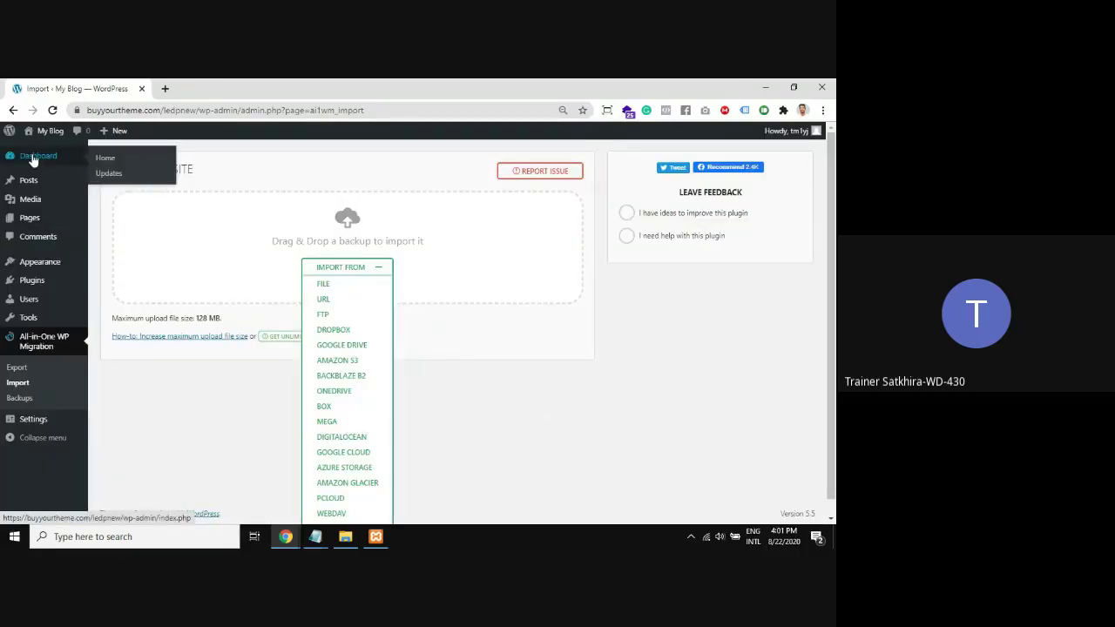
{"action": "left_click", "coordinate": [98, 162]}
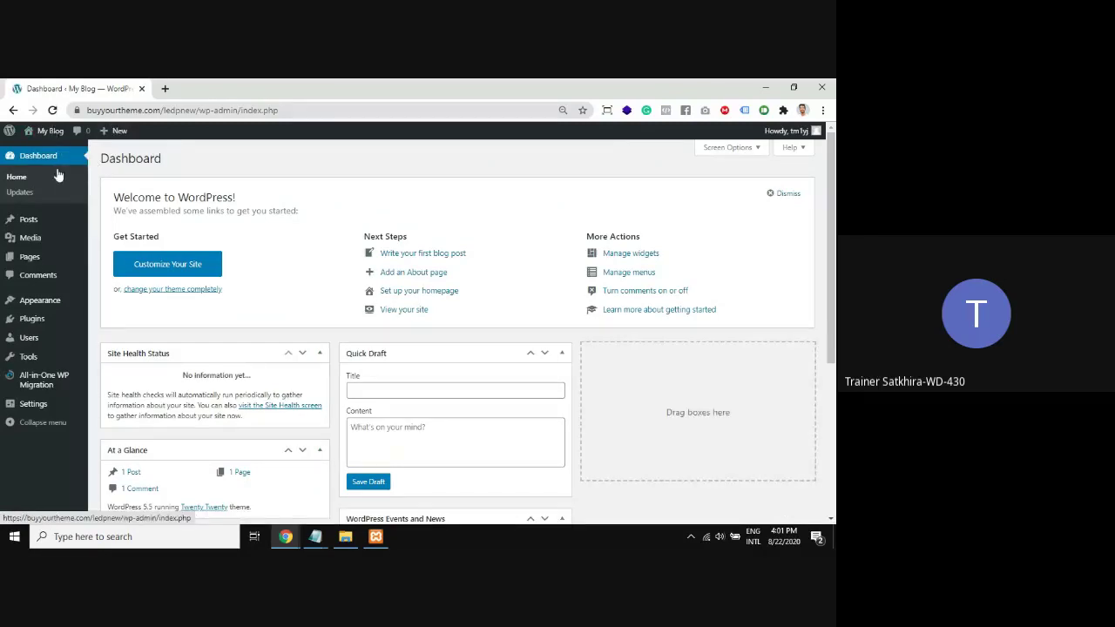
Preview the live blog in a separate tab, then close that tab
{"action": "middle_click", "coordinate": [39, 150]}
{"action": "left_click", "coordinate": [222, 88]}
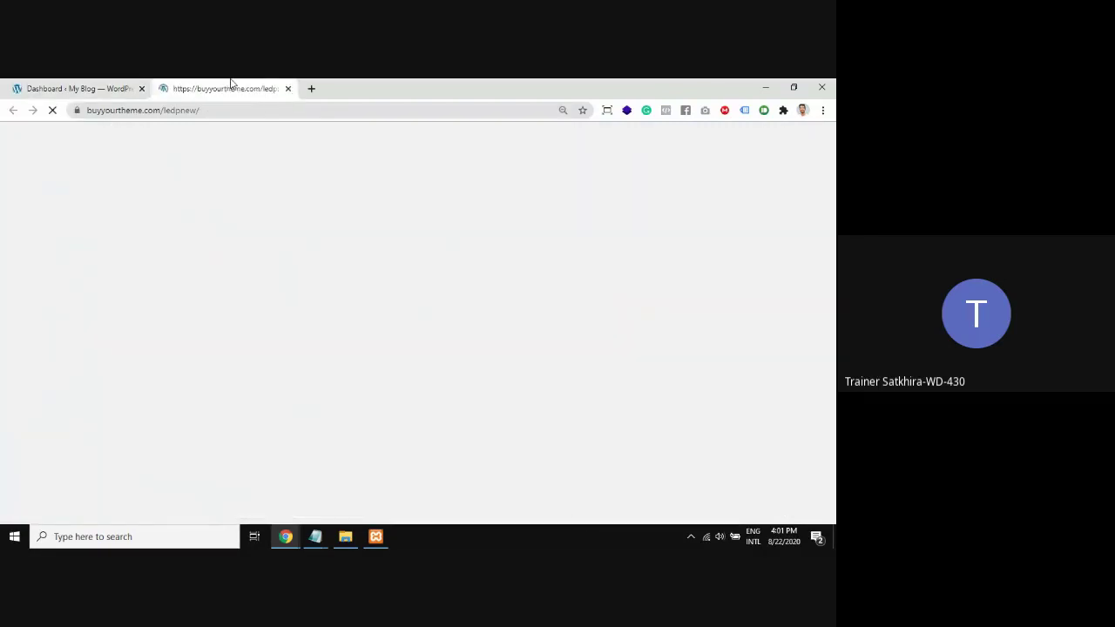
{"action": "scroll", "coordinate": [244, 156], "scroll_direction": "down", "scroll_amount": 2}
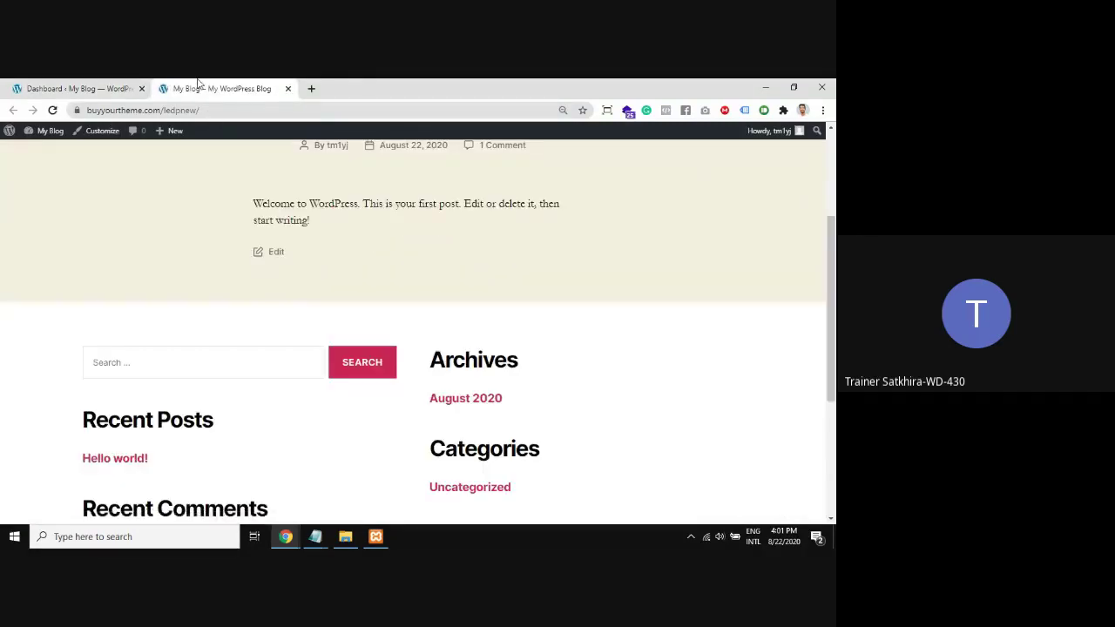
{"action": "middle_click", "coordinate": [200, 90]}
{"action": "scroll", "coordinate": [304, 205], "scroll_direction": "down", "scroll_amount": 2}
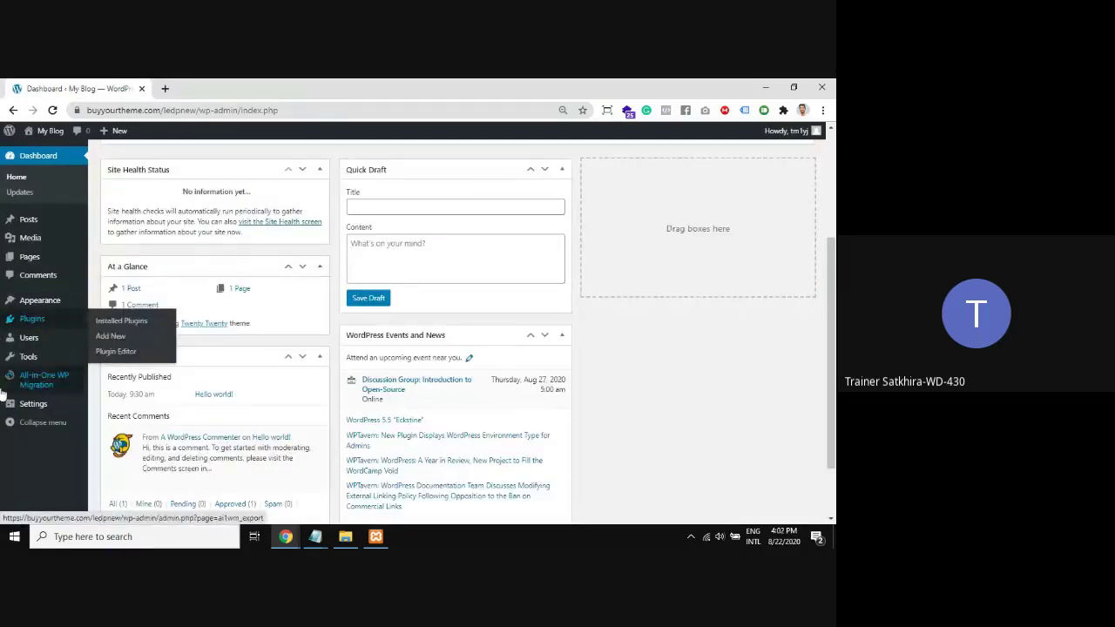
Import the downloaded localhost-project backup file via All-in-One WP Migration Import From File
{"action": "mouse_move", "coordinate": [44, 380]}
{"action": "left_click", "coordinate": [146, 393]}
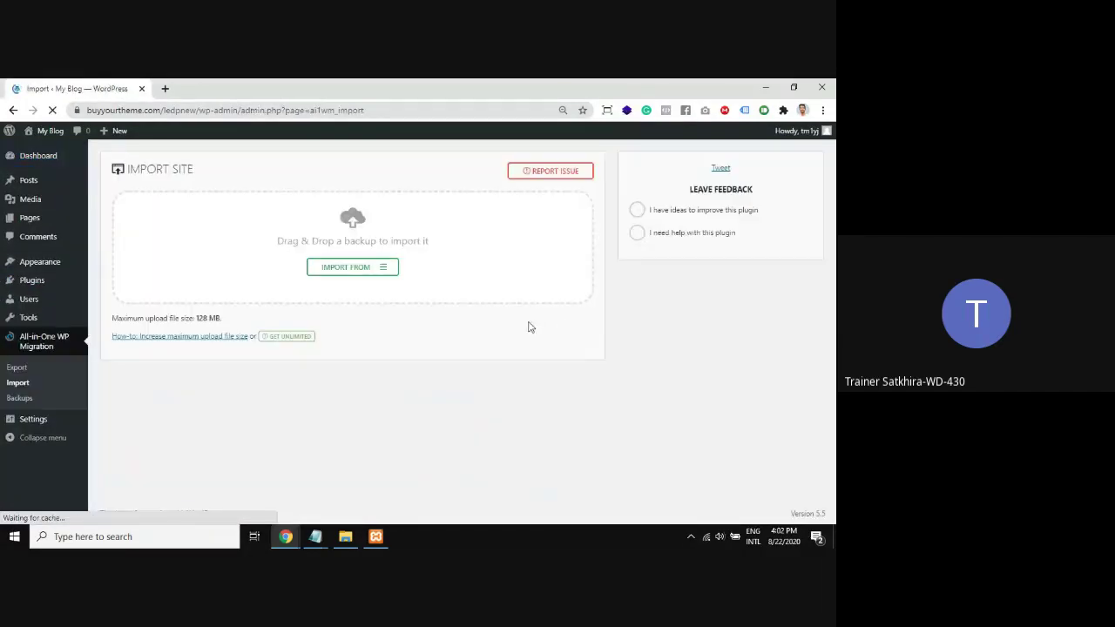
{"action": "left_click", "coordinate": [355, 267]}
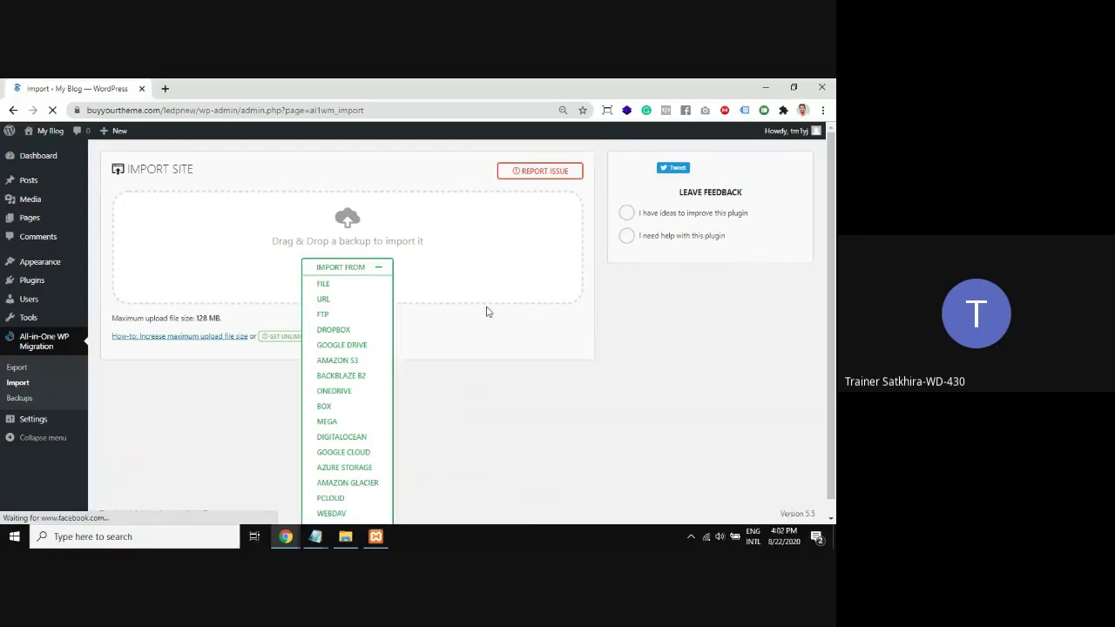
{"action": "left_click", "coordinate": [344, 290]}
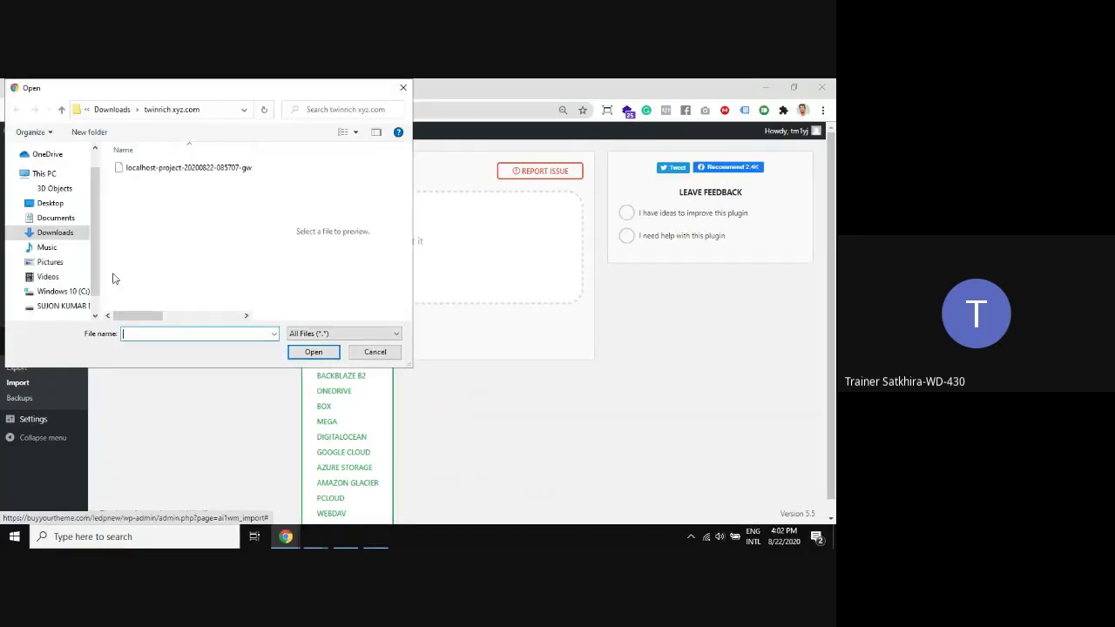
{"action": "double_click", "coordinate": [183, 168]}
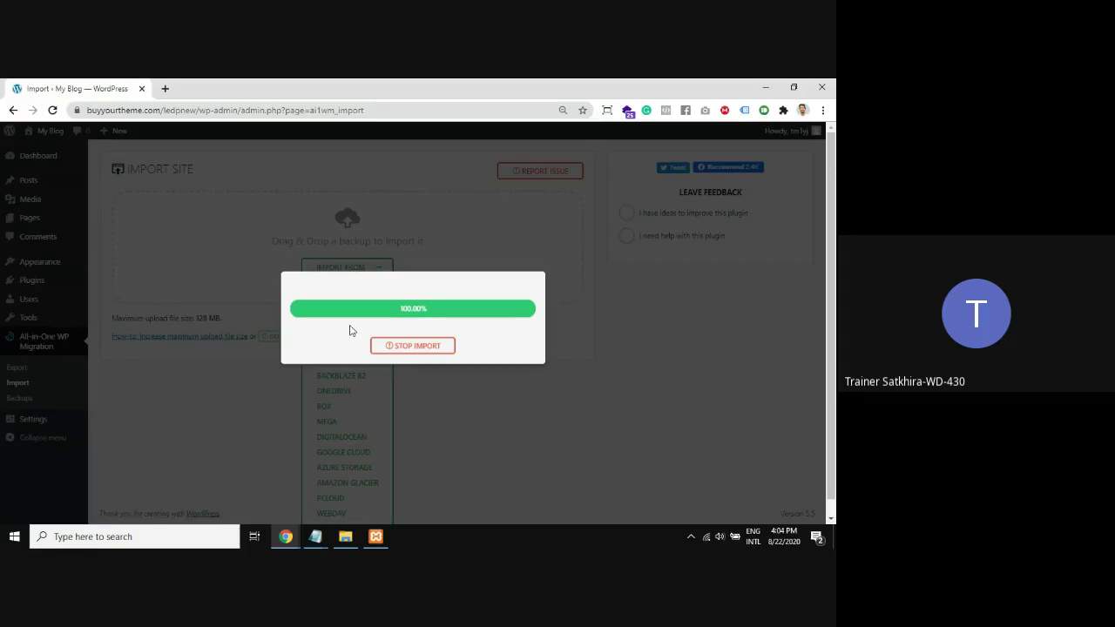
Bring the SERVICES.txt notes forward and move the window slightly lower
{"action": "mouse_move", "coordinate": [316, 537]}
{"action": "left_click", "coordinate": [198, 492]}
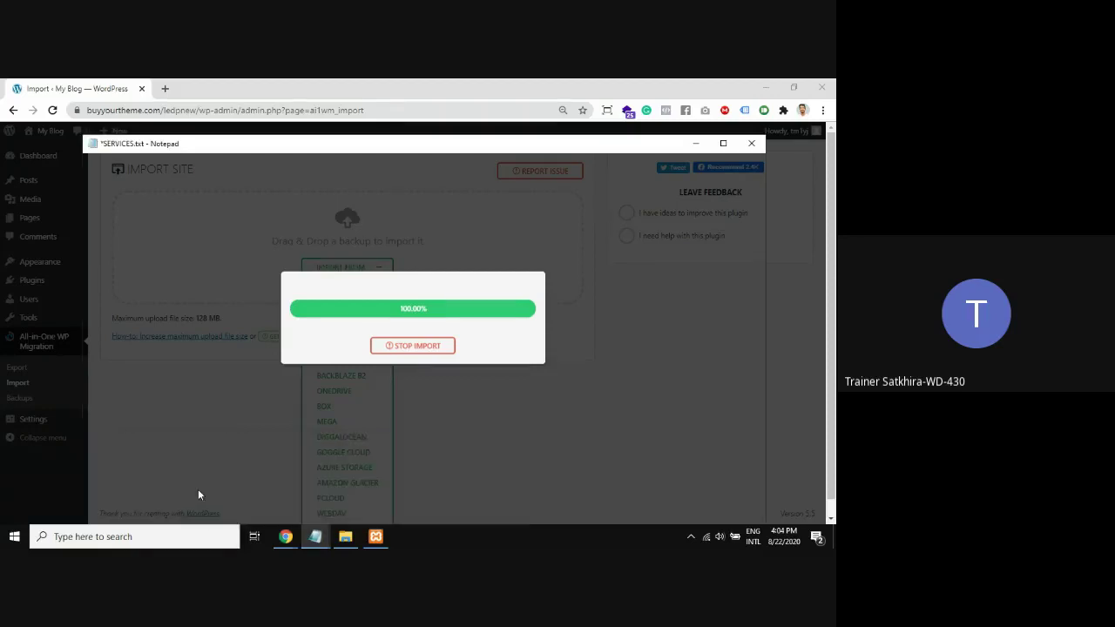
{"action": "left_click_drag", "start_coordinate": [187, 148], "coordinate": [211, 186]}
{"action": "left_click_drag", "start_coordinate": [145, 214], "coordinate": [329, 215]}
{"action": "left_click", "coordinate": [183, 266]}
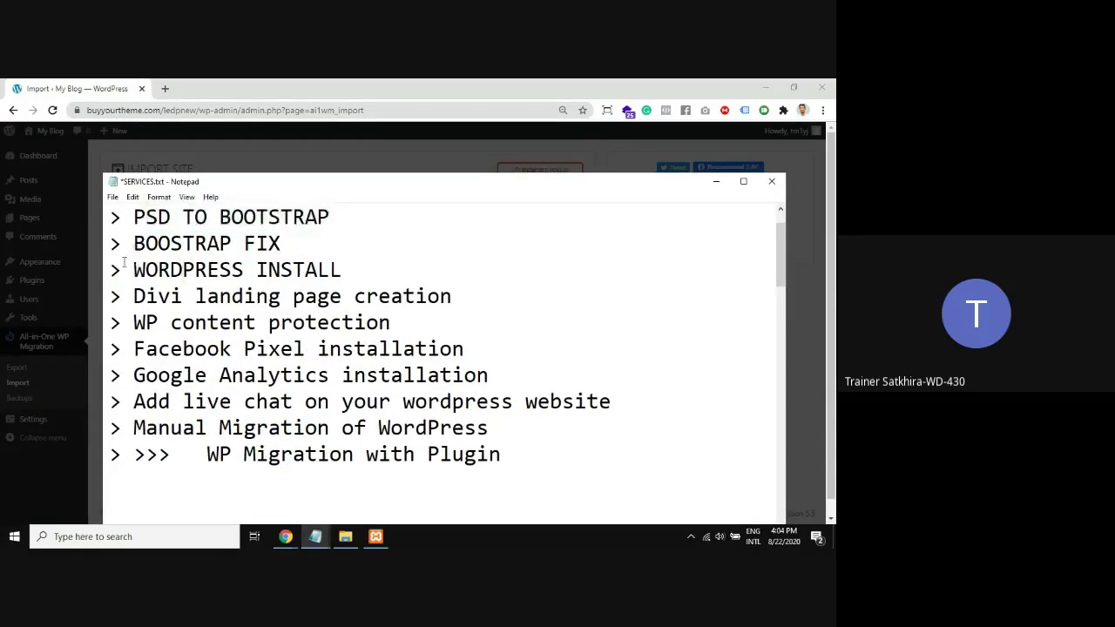
{"action": "left_click_drag", "start_coordinate": [131, 267], "coordinate": [327, 270]}
{"action": "left_click", "coordinate": [331, 272]}
{"action": "left_click_drag", "start_coordinate": [133, 297], "coordinate": [494, 308]}
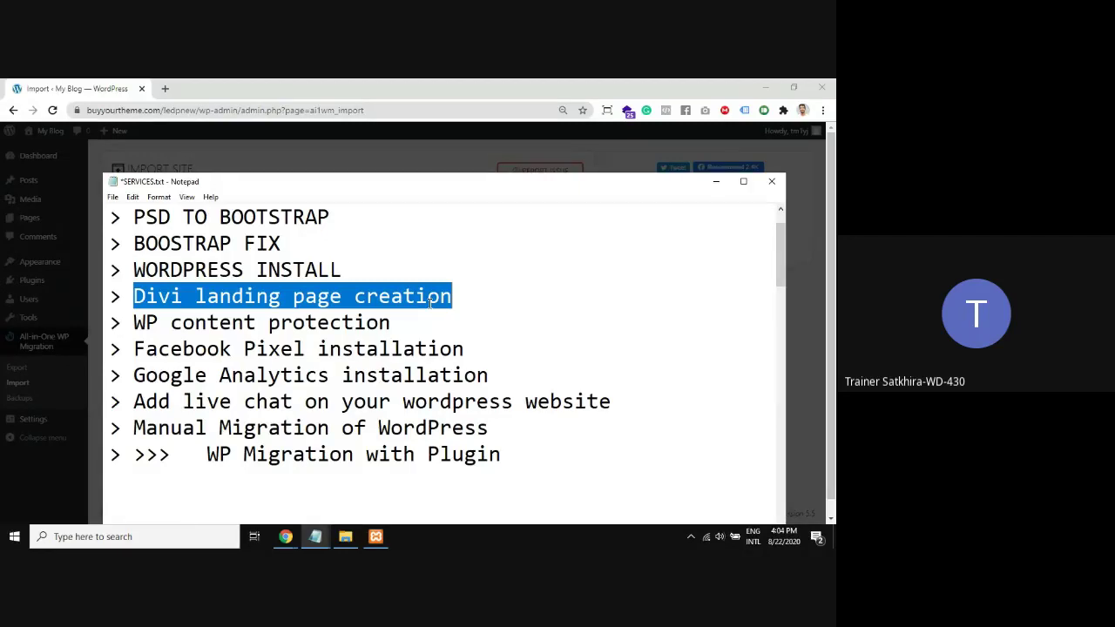
{"action": "left_click", "coordinate": [135, 322]}
{"action": "left_click_drag", "start_coordinate": [135, 323], "coordinate": [407, 322]}
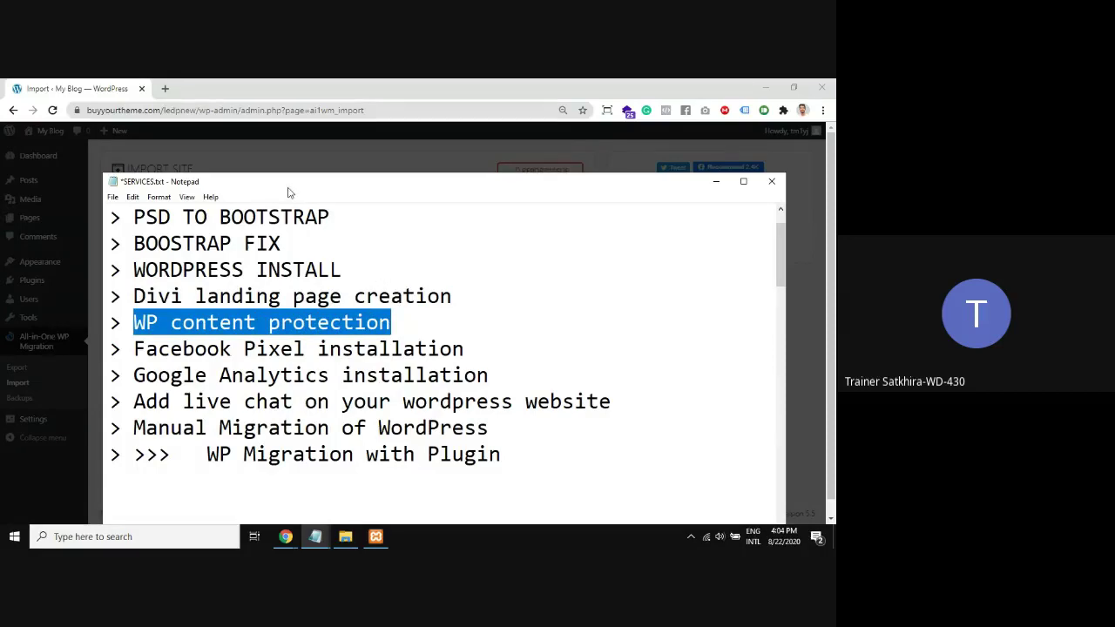
{"action": "left_click_drag", "start_coordinate": [290, 193], "coordinate": [318, 185]}
{"action": "left_click", "coordinate": [231, 315]}
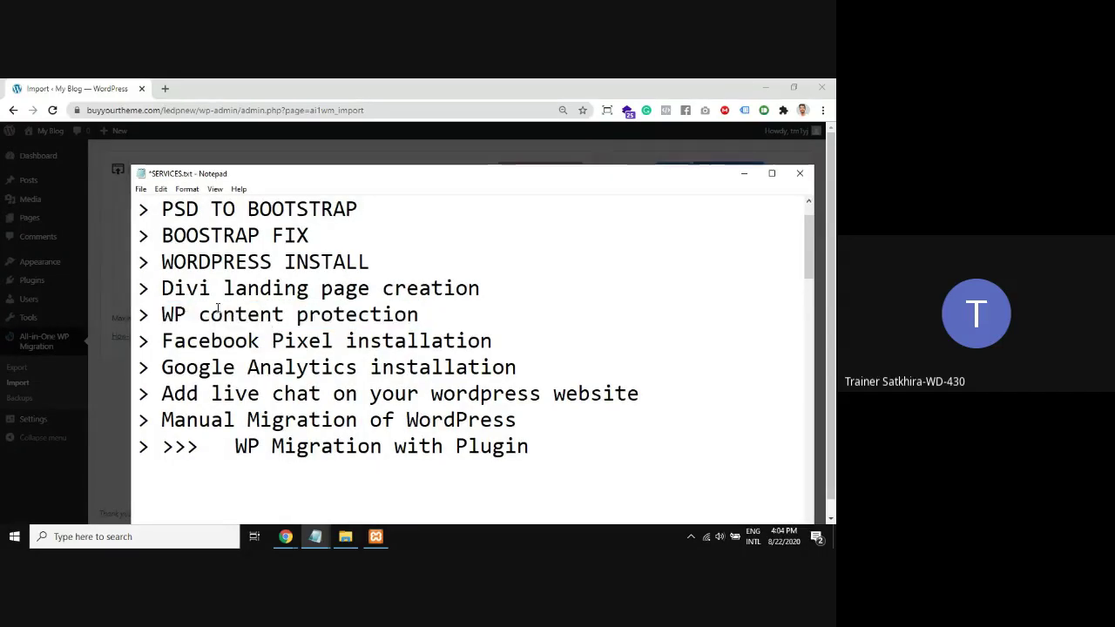
{"action": "left_click_drag", "start_coordinate": [211, 314], "coordinate": [370, 314]}
{"action": "scroll", "coordinate": [236, 351], "scroll_direction": "down", "scroll_amount": 2}
{"action": "scroll", "coordinate": [236, 351], "scroll_direction": "up", "scroll_amount": 2}
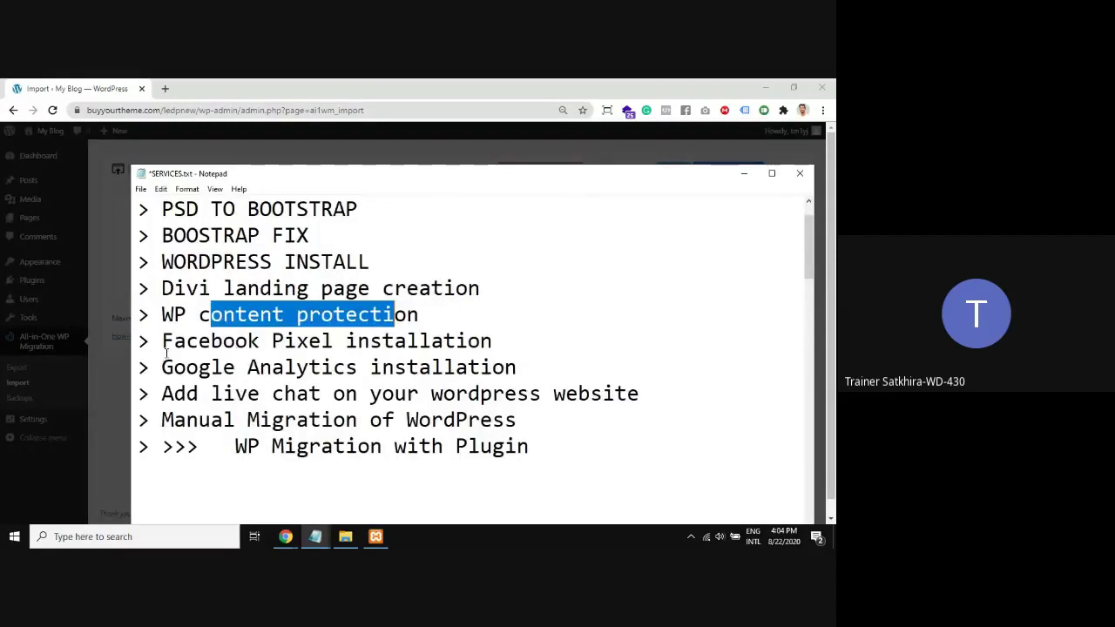
{"action": "left_click_drag", "start_coordinate": [162, 341], "coordinate": [481, 341]}
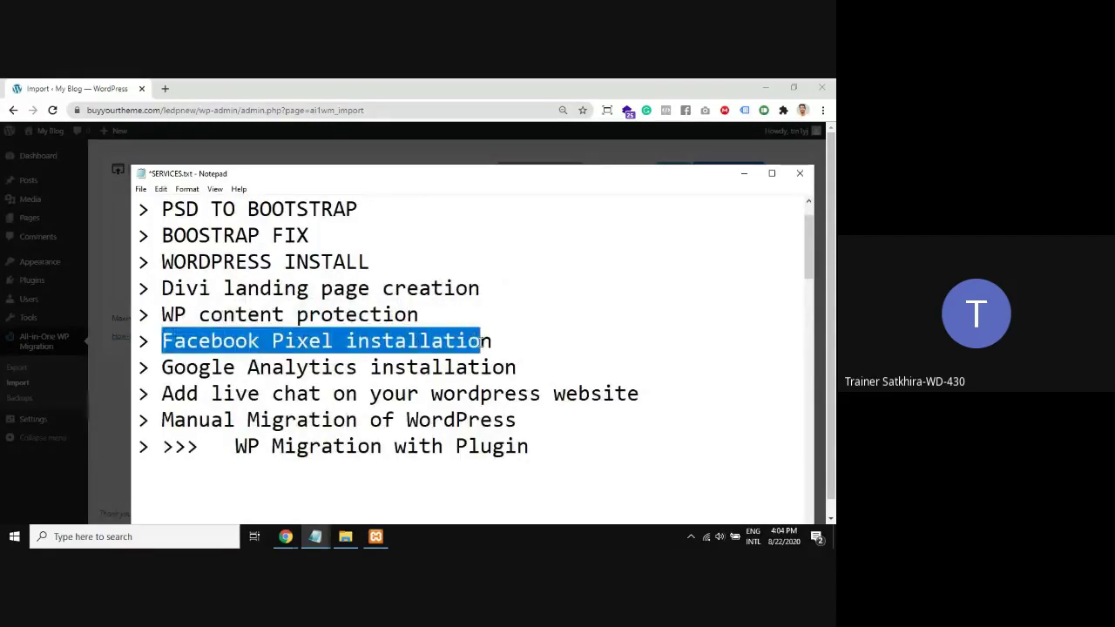
{"action": "left_click_drag", "start_coordinate": [173, 366], "coordinate": [370, 367]}
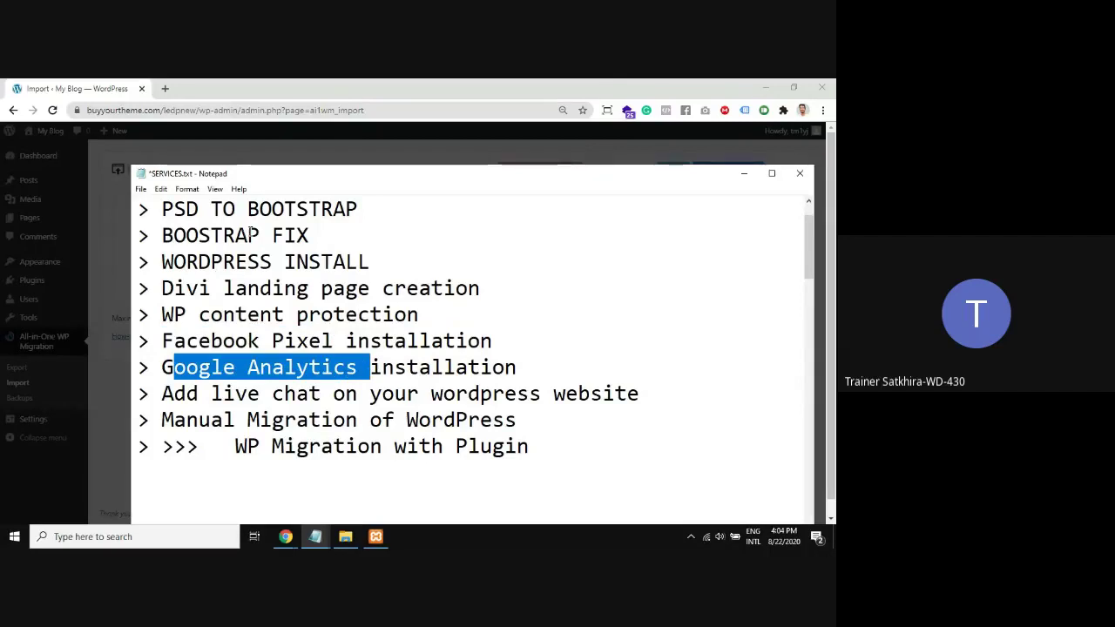
{"action": "left_click_drag", "start_coordinate": [263, 182], "coordinate": [148, 223]}
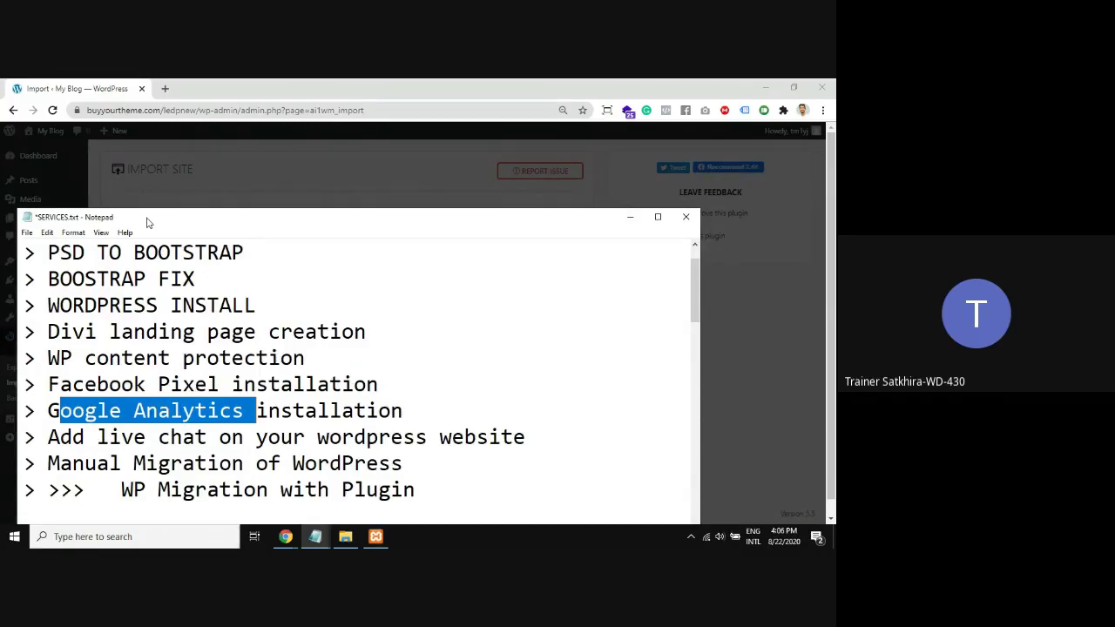
Reveal the 100% import page, then keep one Google new tab open beside it
{"action": "left_click", "coordinate": [618, 218]}
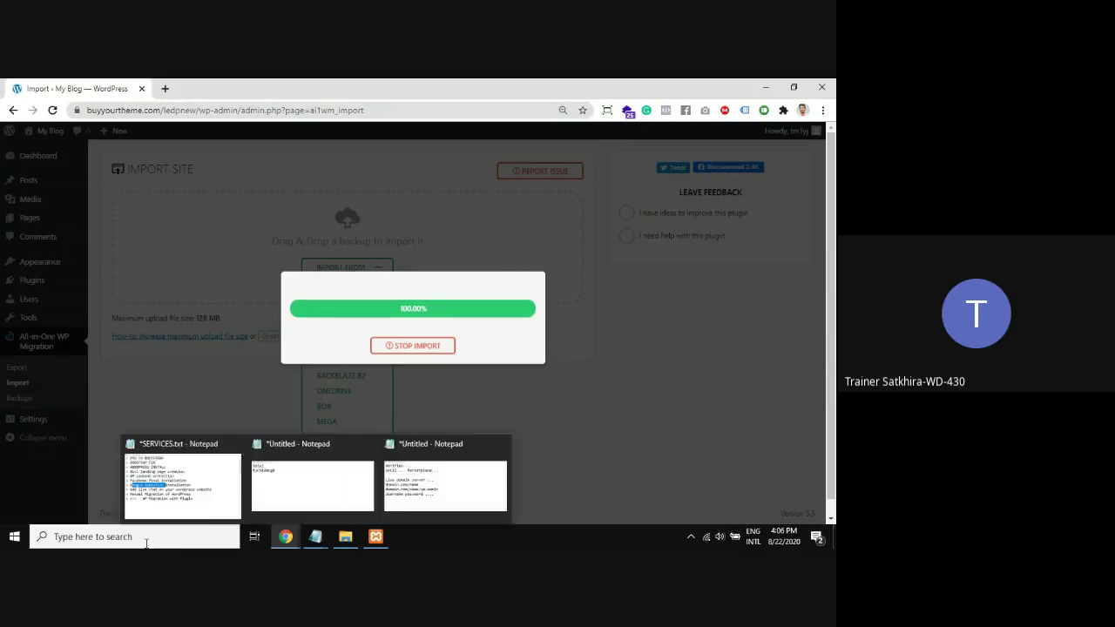
{"action": "left_click", "coordinate": [165, 88]}
{"action": "key", "text": "ctrl+t"}
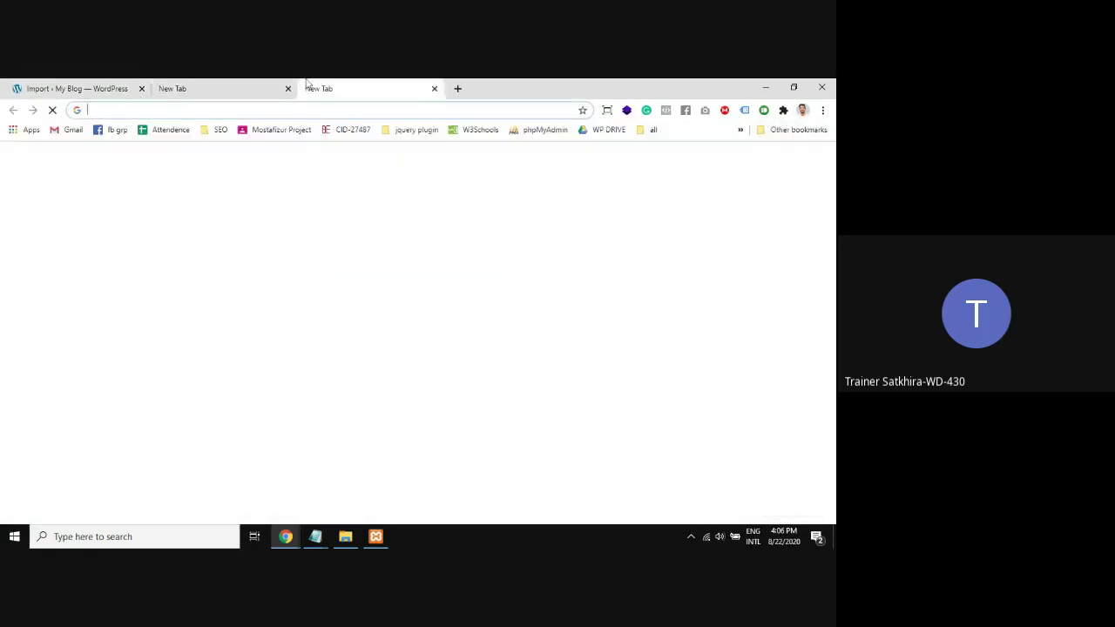
{"action": "left_click", "coordinate": [35, 88]}
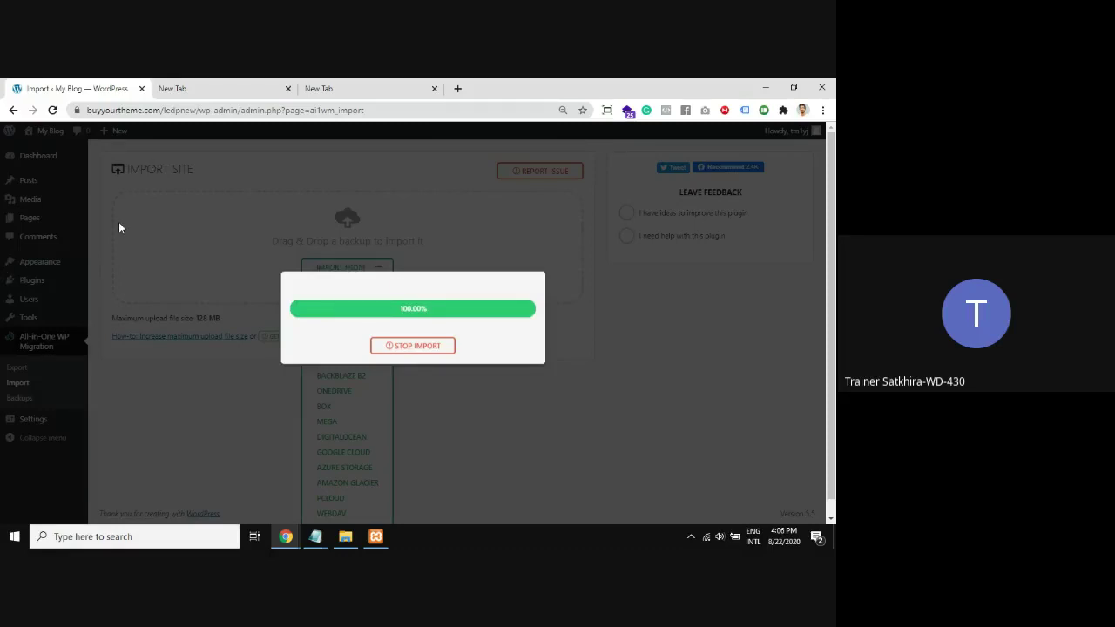
{"action": "left_click", "coordinate": [193, 87]}
{"action": "key", "text": "ctrl+w"}
{"action": "left_click", "coordinate": [97, 85]}
{"action": "left_click", "coordinate": [195, 84]}
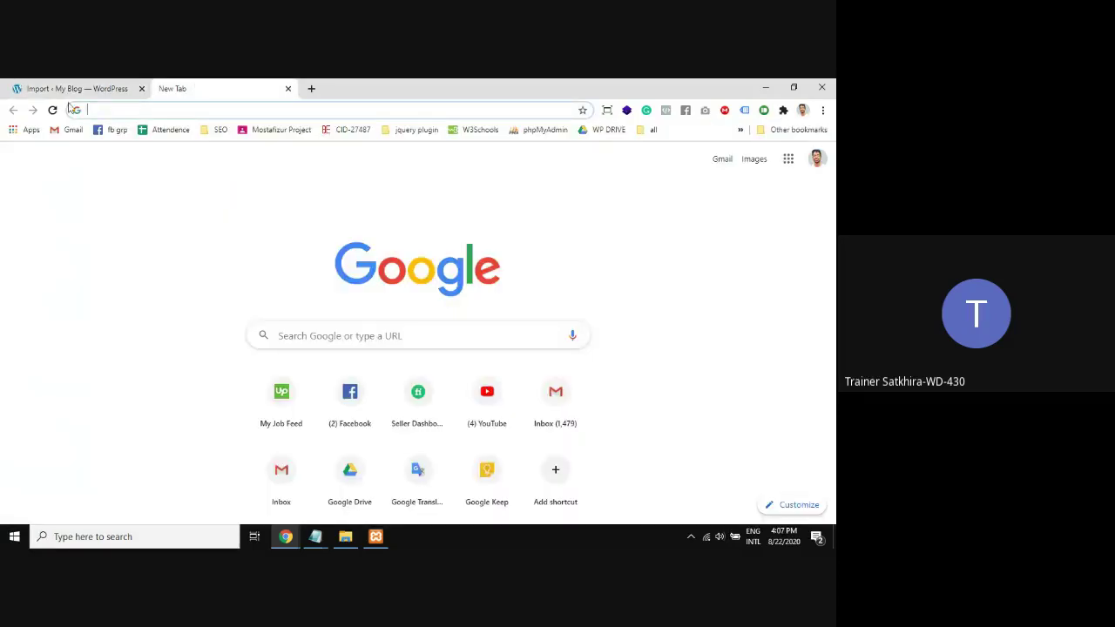
Bring up SERVICES.txt and delete the last line 'WP Migration with Plugin'
{"action": "left_click", "coordinate": [315, 536]}
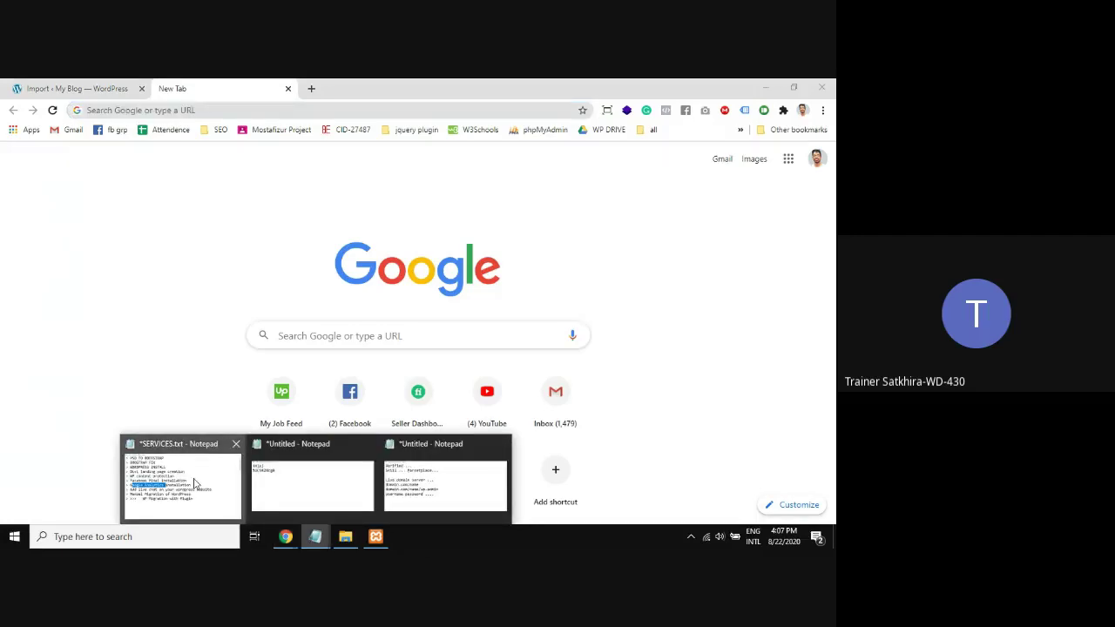
{"action": "left_click", "coordinate": [195, 484]}
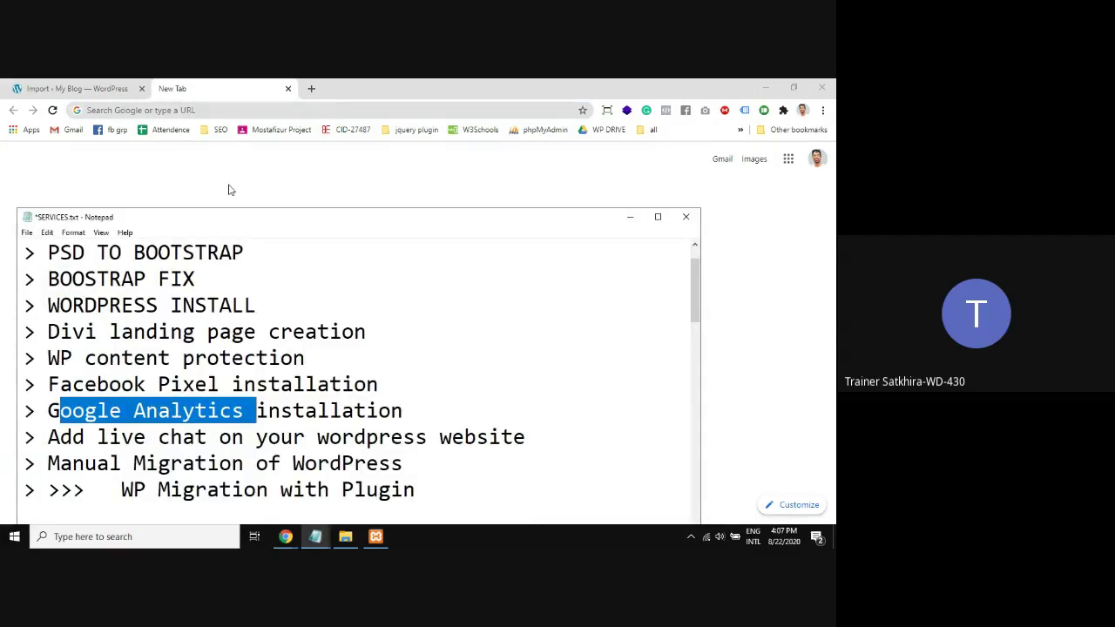
{"action": "left_click_drag", "start_coordinate": [191, 220], "coordinate": [269, 159]}
{"action": "left_click_drag", "start_coordinate": [496, 428], "coordinate": [85, 435]}
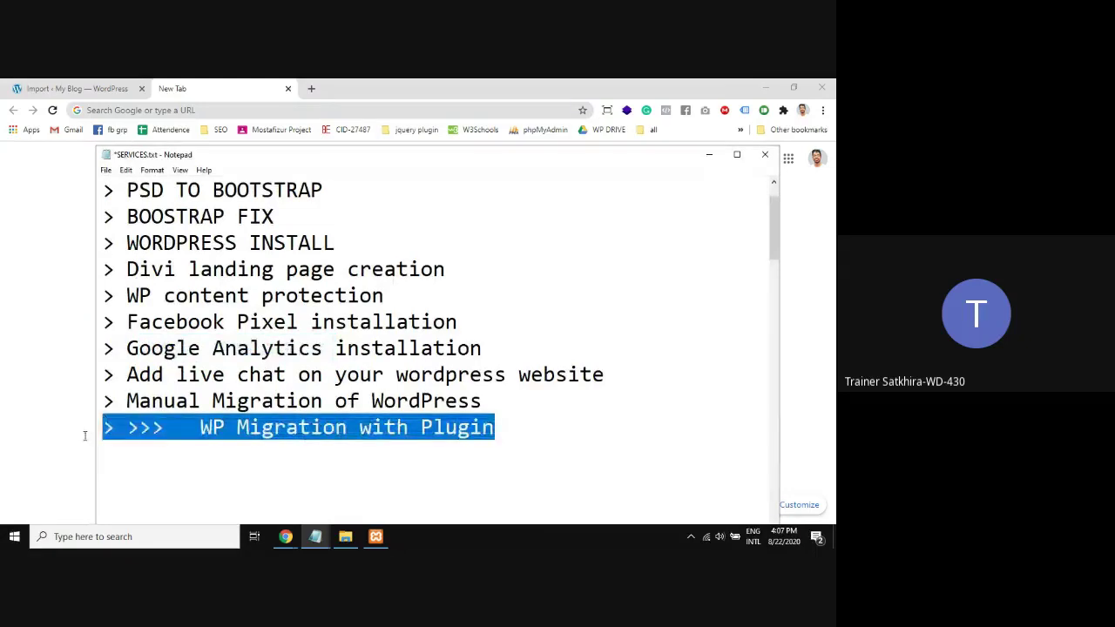
{"action": "key", "text": "BackSpace"}
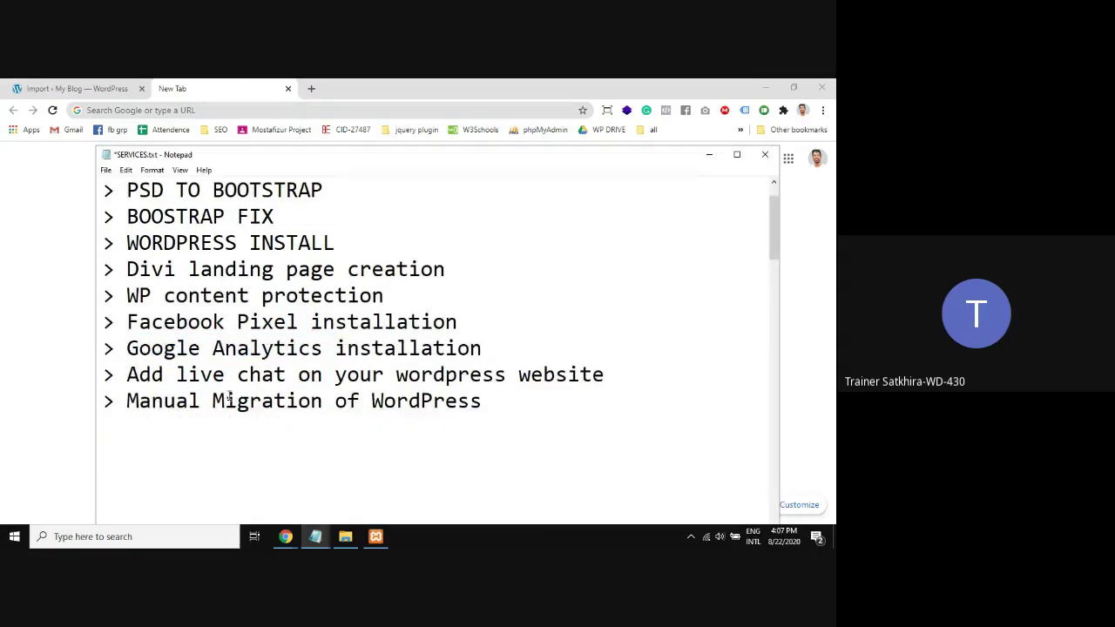
Insert '/Plugin' after 'Manual' so the line reads 'Manual/Plugin Migration of WordPress'
{"action": "left_click", "coordinate": [200, 401]}
{"action": "type", "text": "/PLUG"}
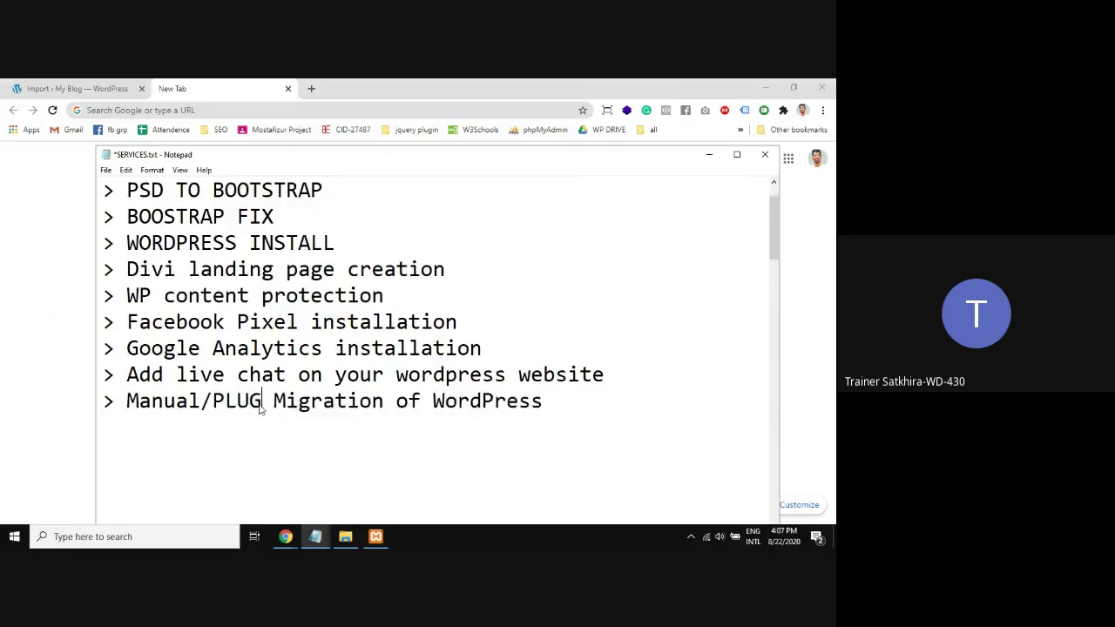
{"action": "key", "text": "BackSpace"}
{"action": "key", "text": "BackSpace"}
{"action": "key", "text": "BackSpace"}
{"action": "type", "text": "l"}
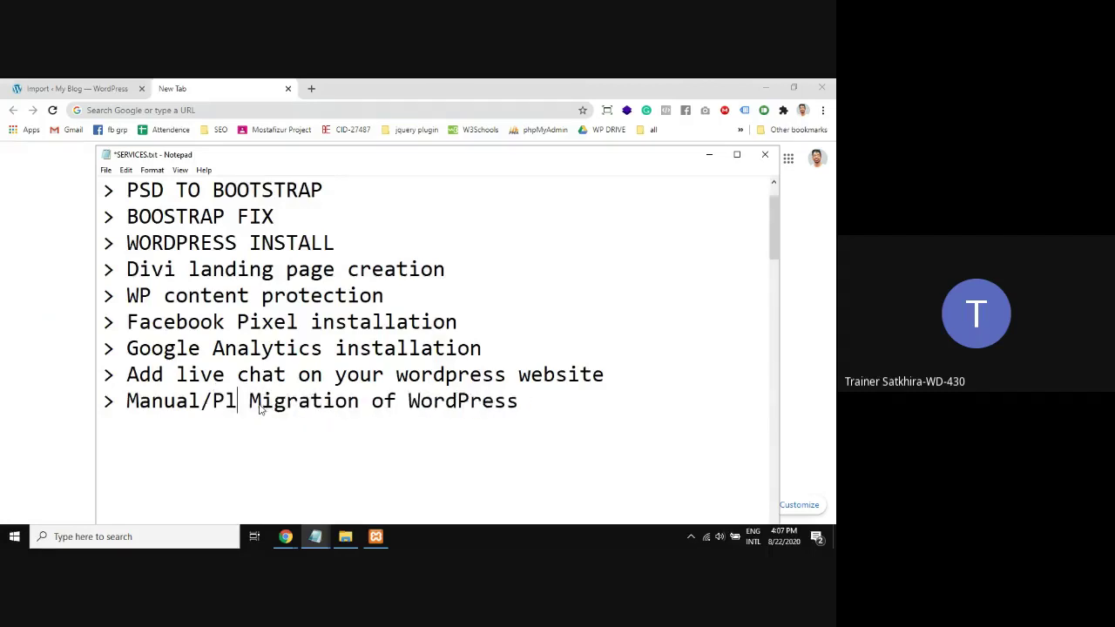
{"action": "type", "text": "gu"}
{"action": "key", "text": "BackSpace"}
{"action": "key", "text": "BackSpace"}
{"action": "type", "text": "ugin"}
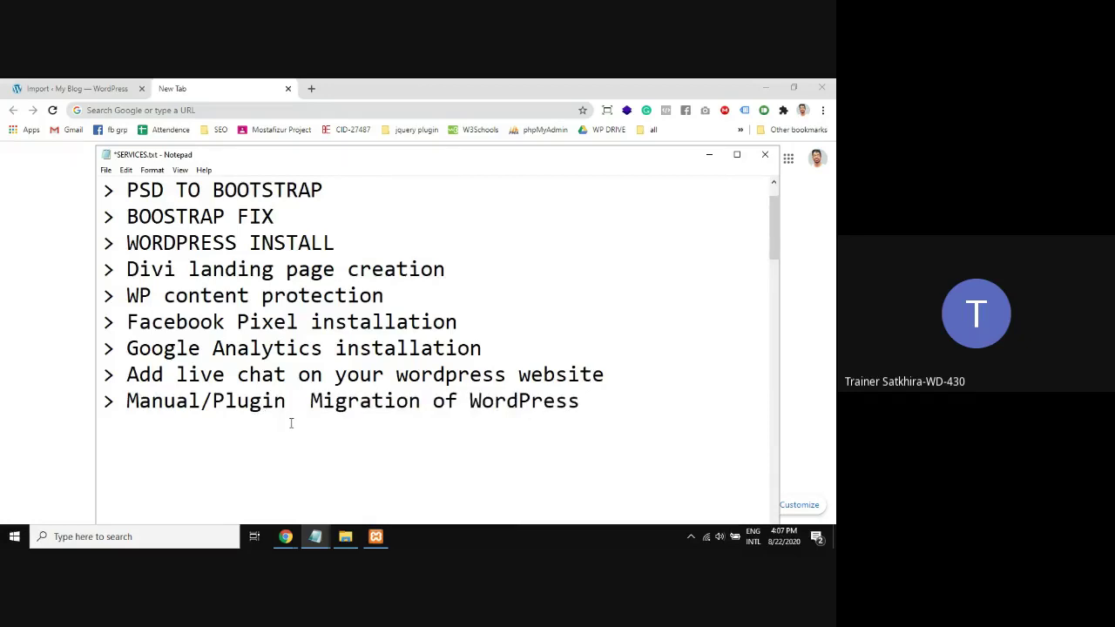
{"action": "key", "text": "BackSpace"}
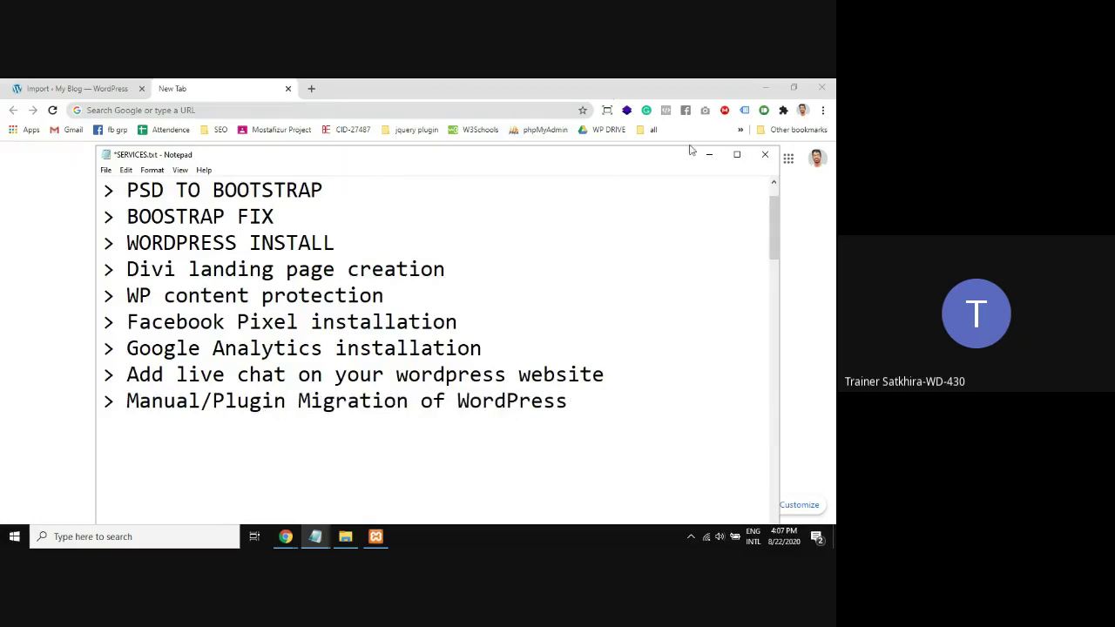
{"action": "left_click", "coordinate": [709, 155]}
Check the import page and glance at the untitled login notes, then minimize them
{"action": "left_click", "coordinate": [7, 87]}
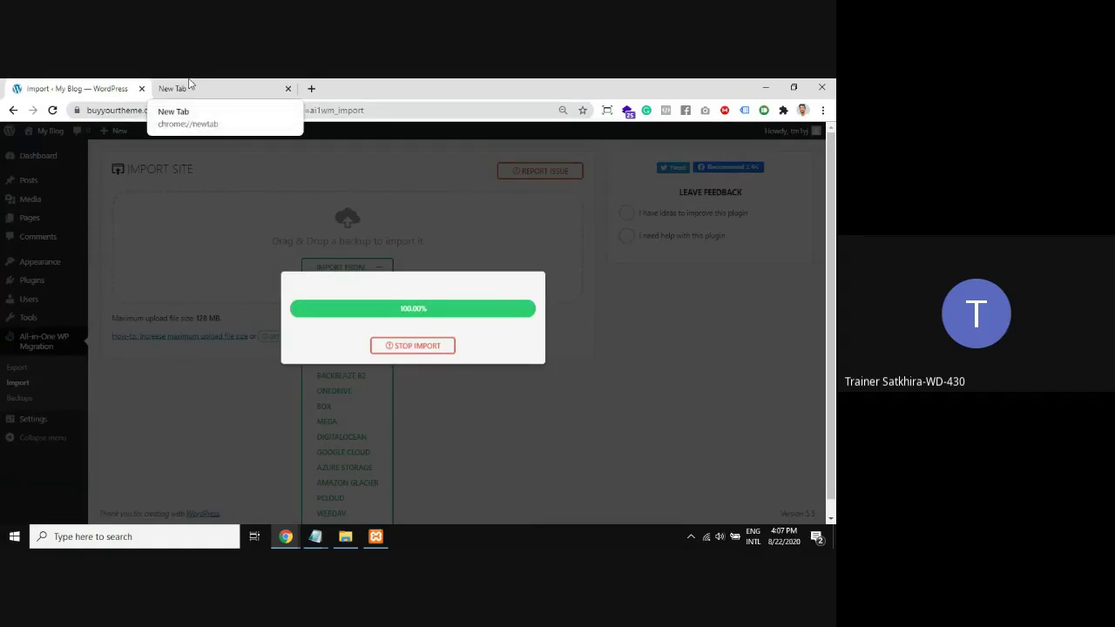
{"action": "mouse_move", "coordinate": [314, 538]}
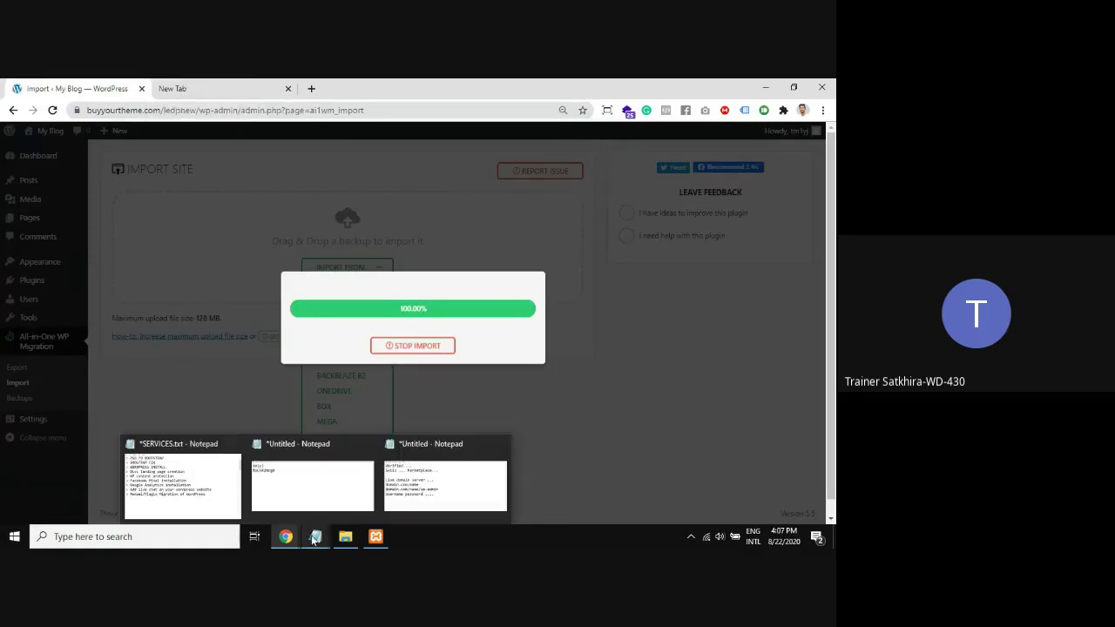
{"action": "left_click", "coordinate": [331, 482]}
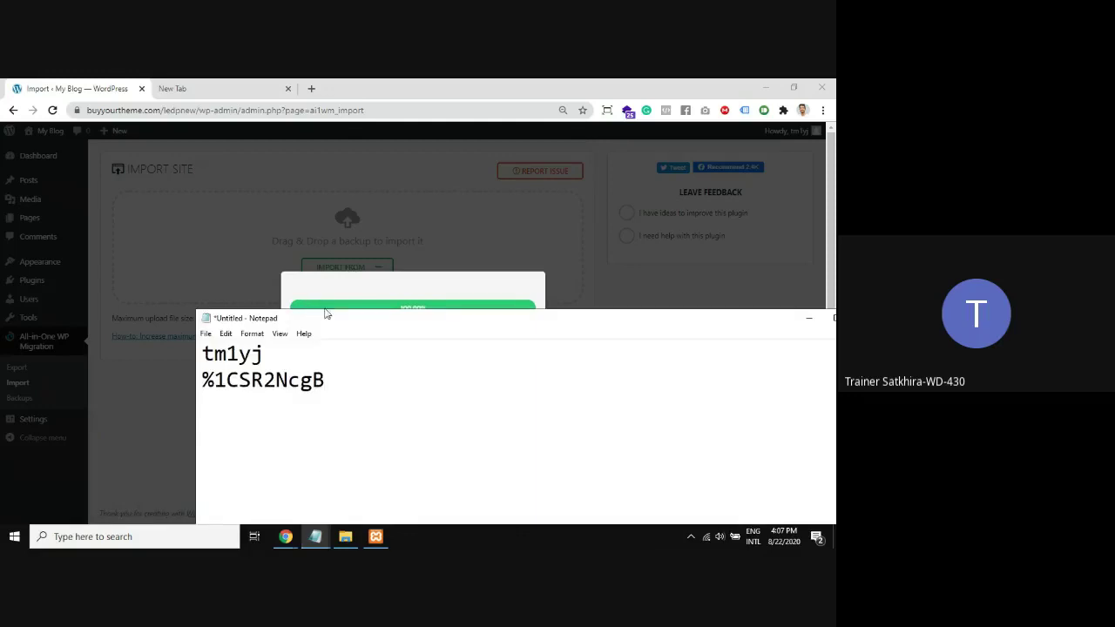
{"action": "left_click_drag", "start_coordinate": [325, 313], "coordinate": [7, 314]}
{"action": "left_click", "coordinate": [490, 317]}
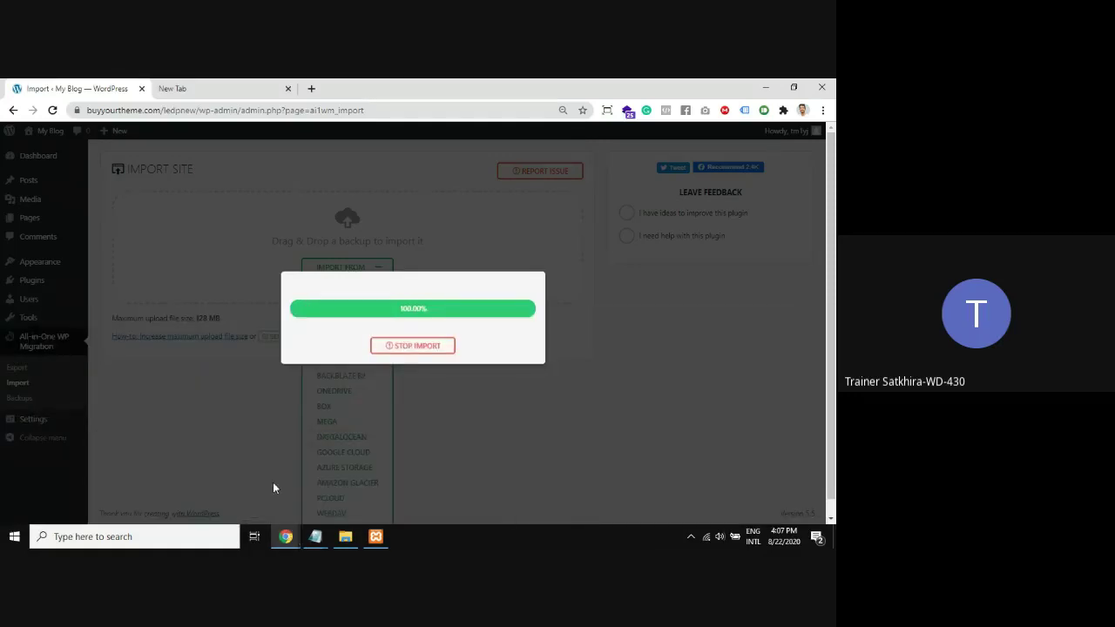
{"action": "left_click", "coordinate": [286, 536]}
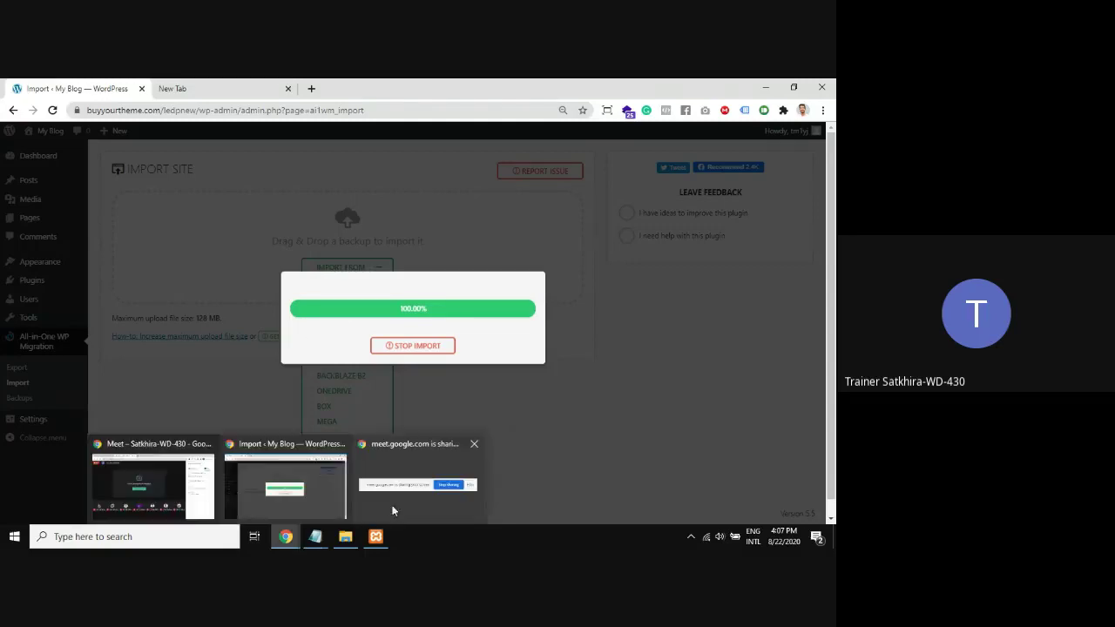
{"action": "mouse_move", "coordinate": [315, 534]}
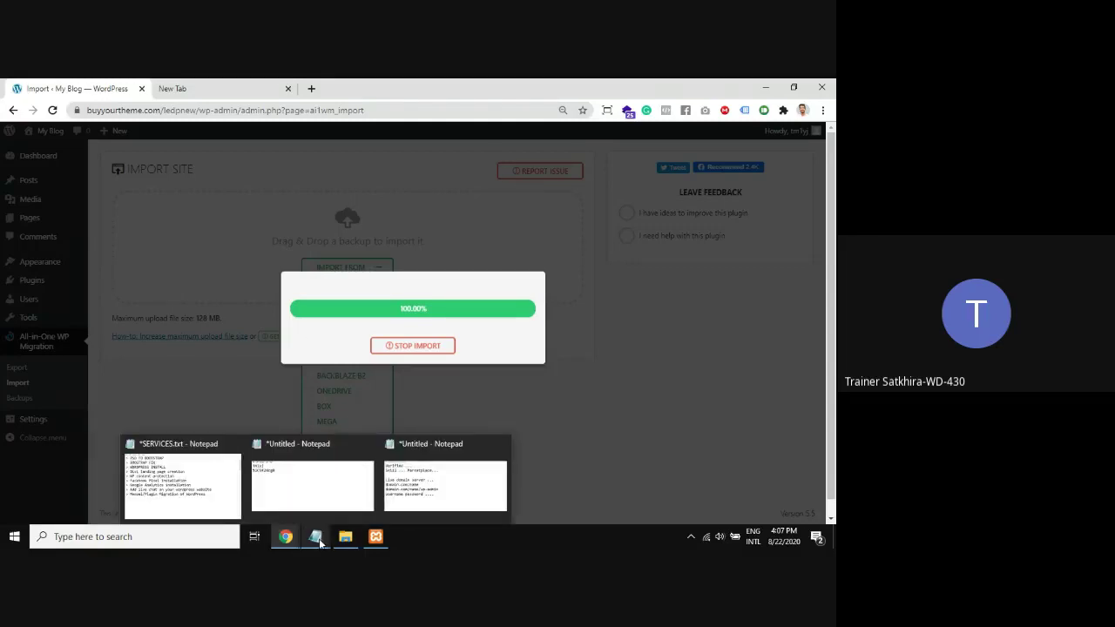
{"action": "left_click", "coordinate": [305, 503]}
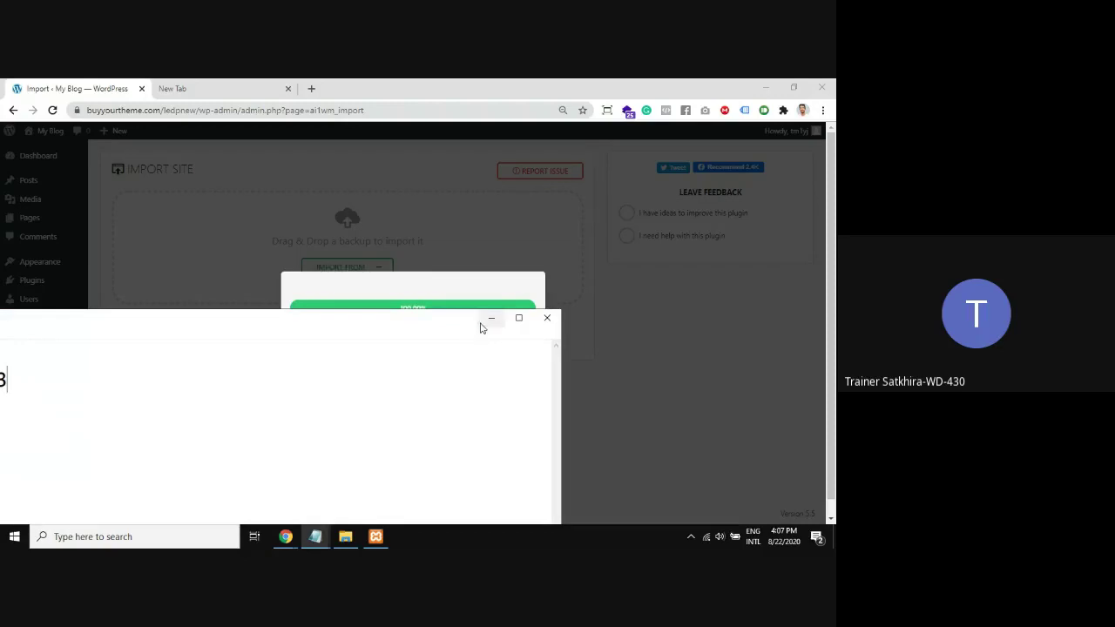
{"action": "left_click", "coordinate": [491, 317]}
Move SERVICES.txt down to reveal the import, then click into the Google new-tab search box
{"action": "mouse_move", "coordinate": [316, 536]}
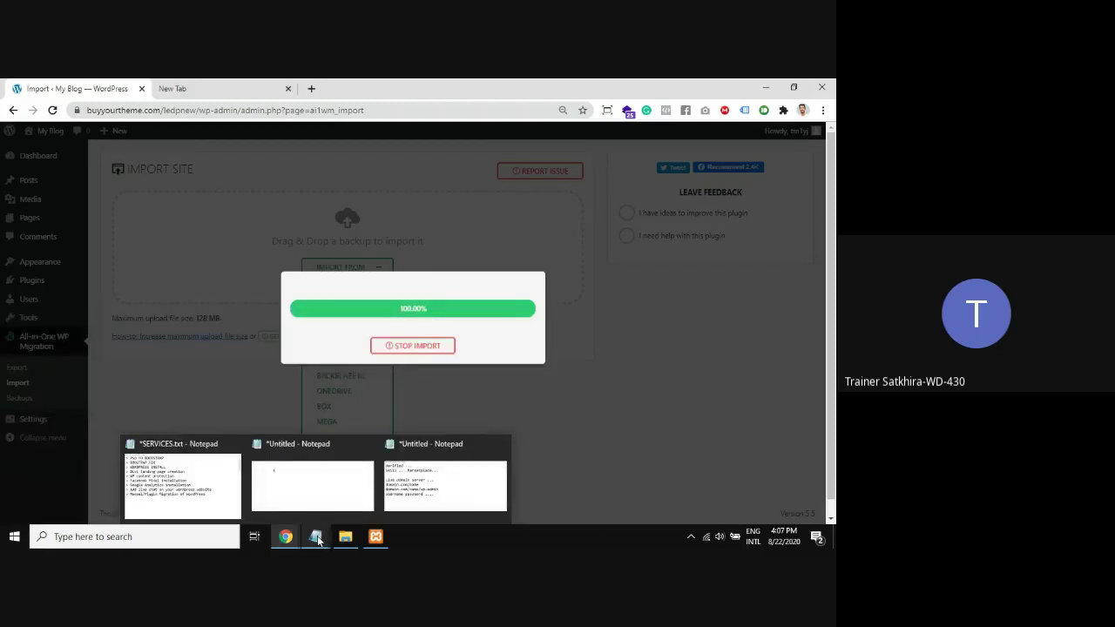
{"action": "left_click", "coordinate": [191, 508]}
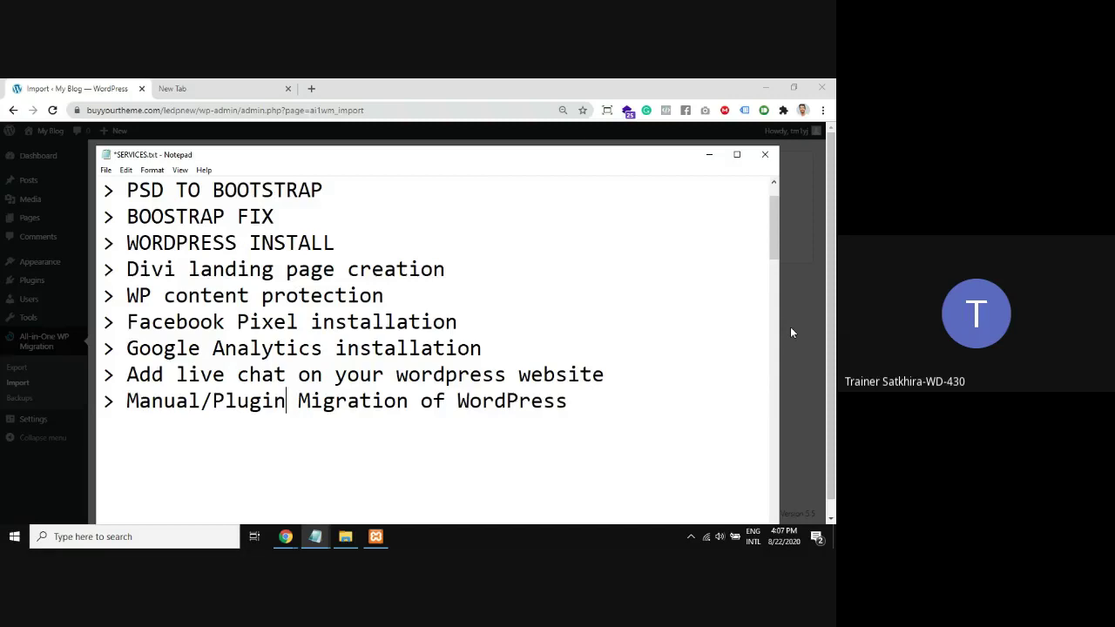
{"action": "left_click_drag", "start_coordinate": [351, 160], "coordinate": [306, 424]}
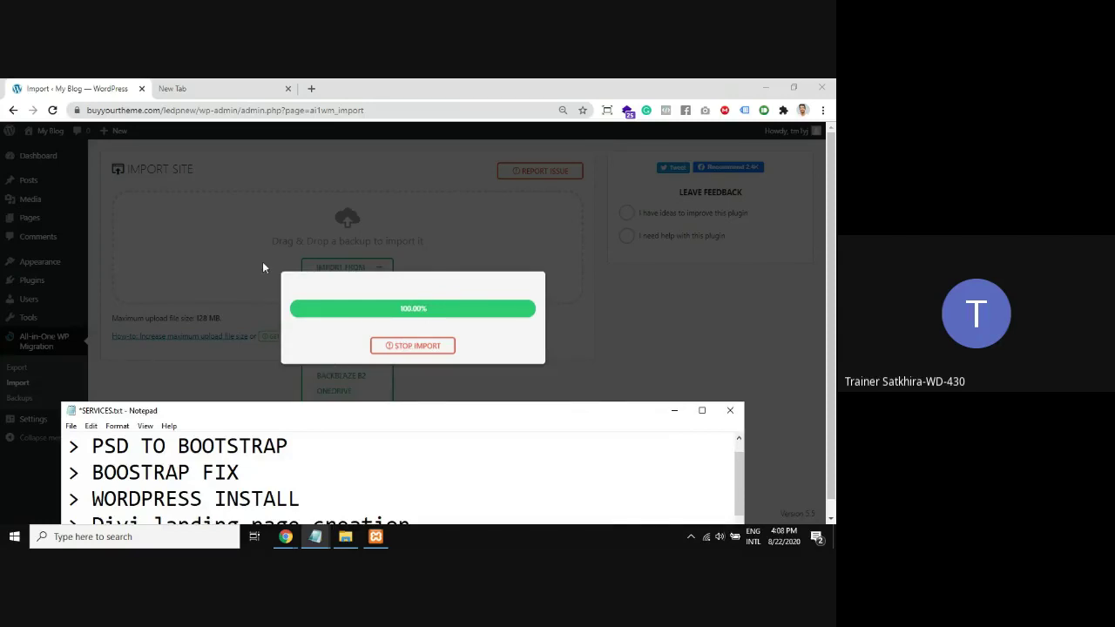
{"action": "left_click", "coordinate": [248, 87]}
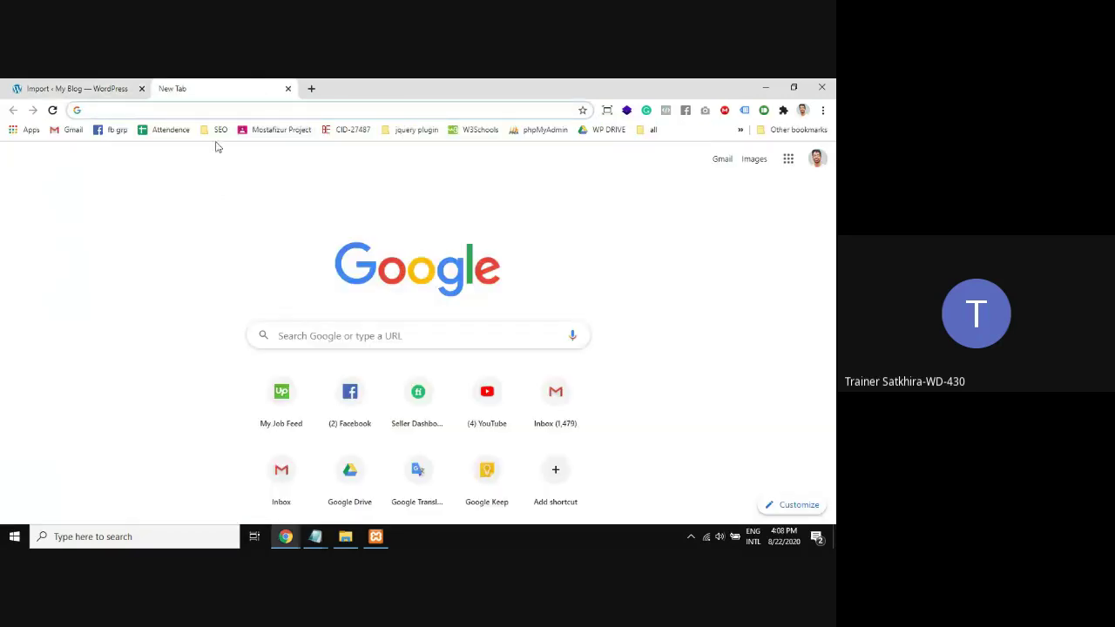
{"action": "left_click", "coordinate": [155, 110]}
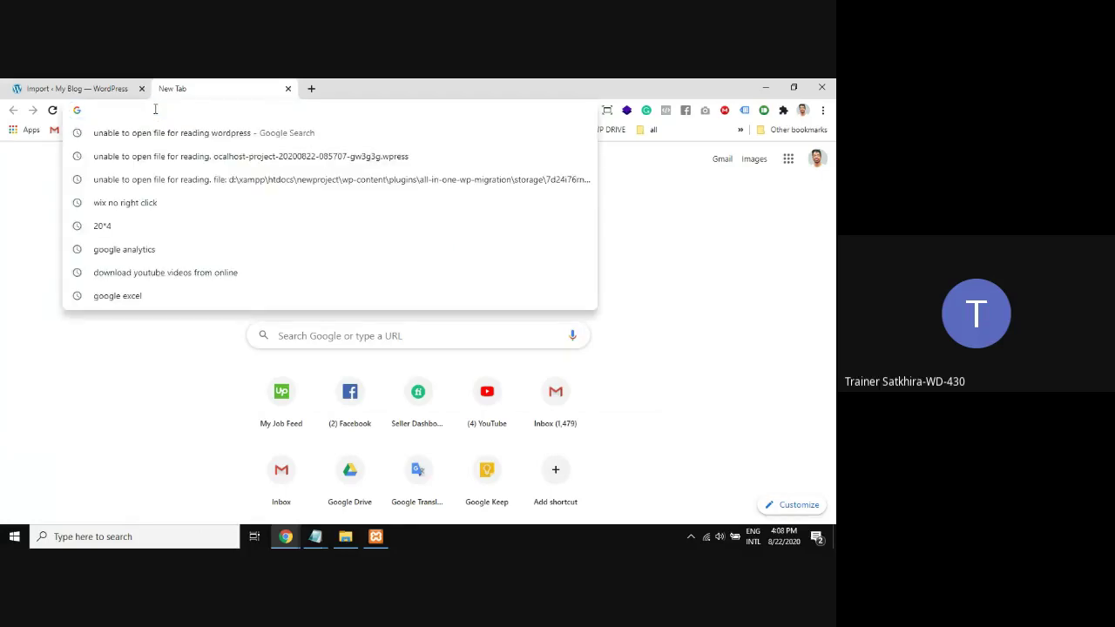